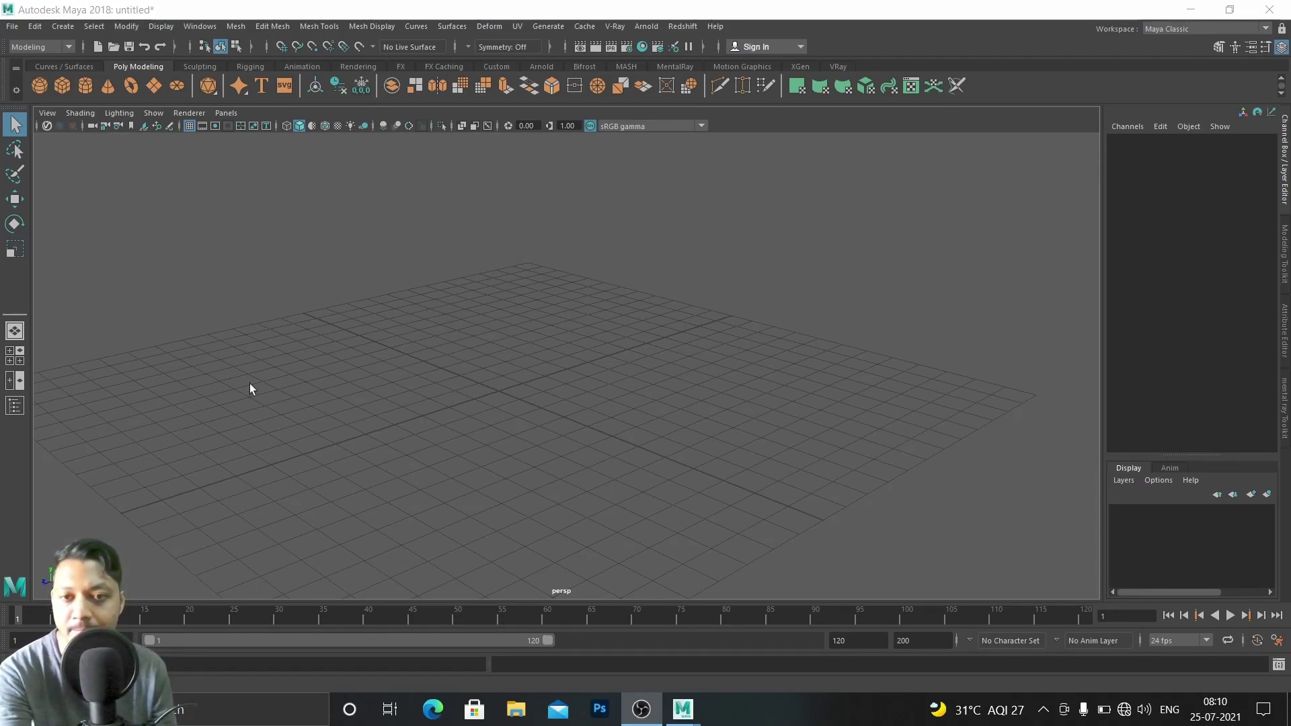
Create a polygon cube at the origin, raised to about 0.56 in Y and scaled uniformly to about 8.8
{"action": "left_click_drag", "start_coordinate": [341, 383], "coordinate": [410, 403], "text": "alt"}
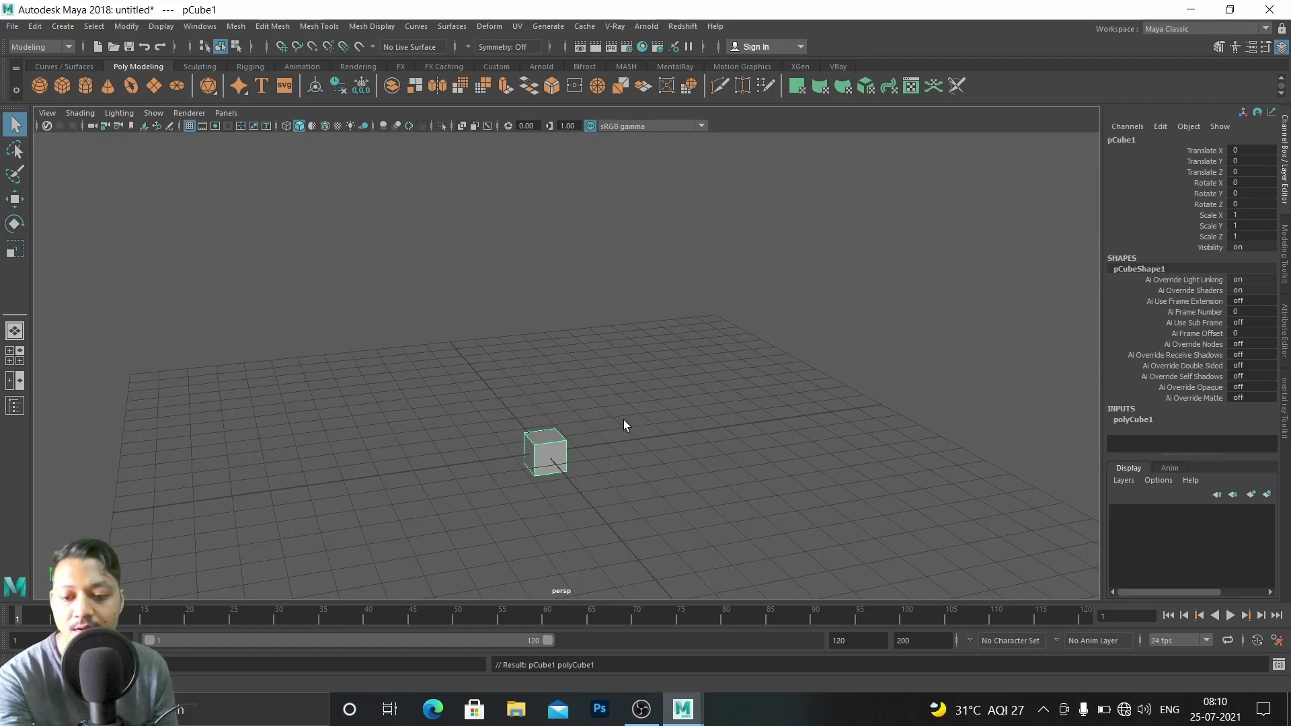
{"action": "key", "text": "w"}
{"action": "left_click_drag", "start_coordinate": [540, 386], "coordinate": [547, 370]}
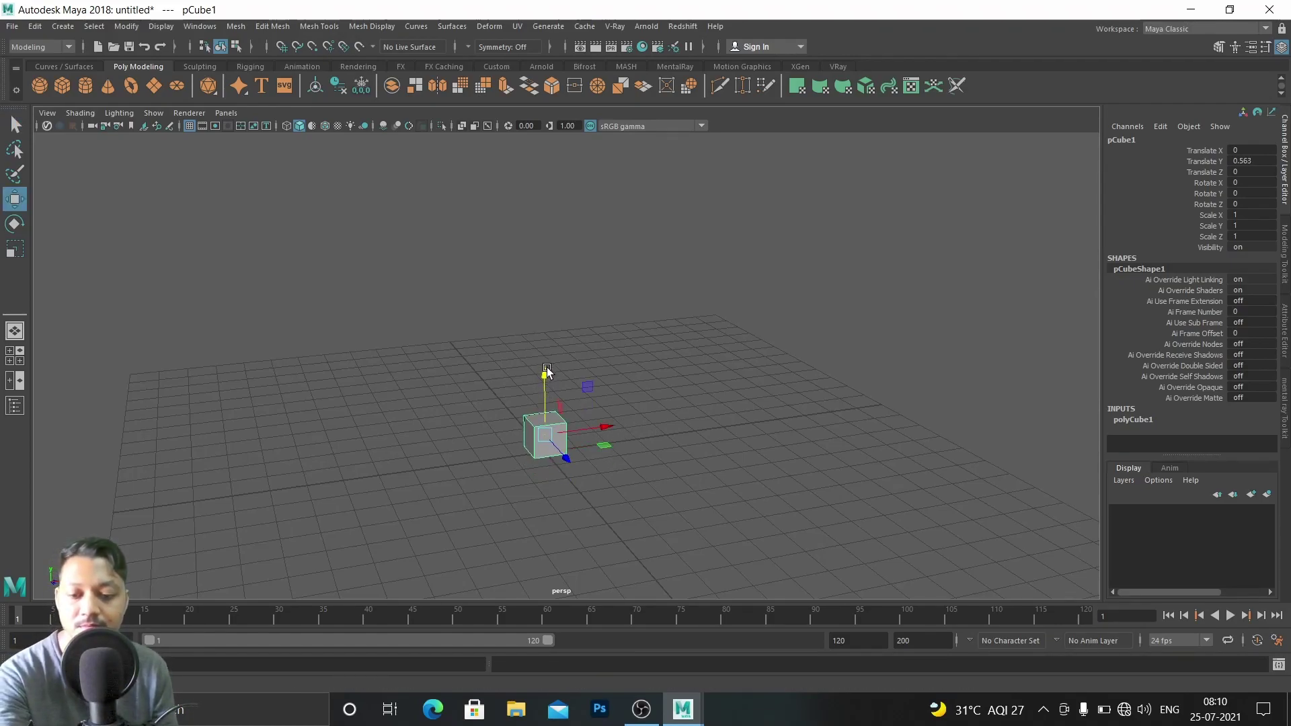
{"action": "key", "text": "r"}
{"action": "left_click_drag", "start_coordinate": [545, 434], "coordinate": [772, 430]}
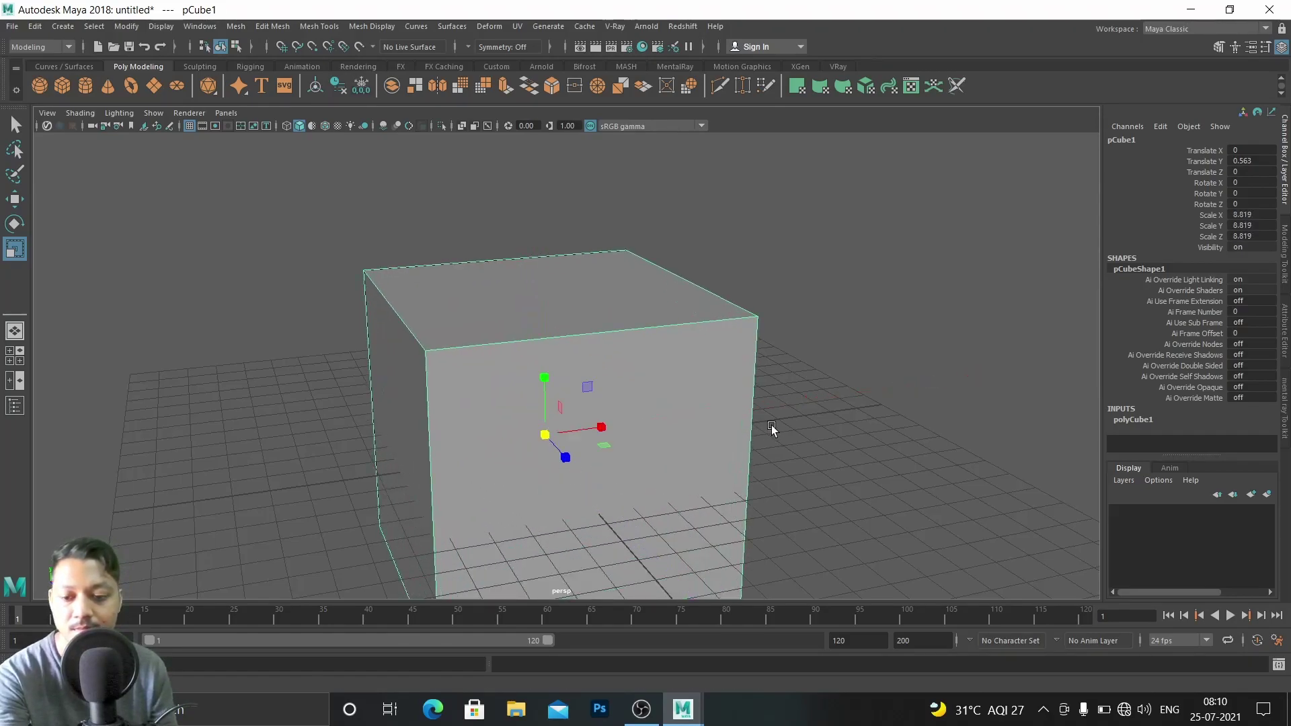
Reduce the cube's uniform scale to about 7.24 and raise it to about 3.53 in Y onto the grid
{"action": "key", "text": "w"}
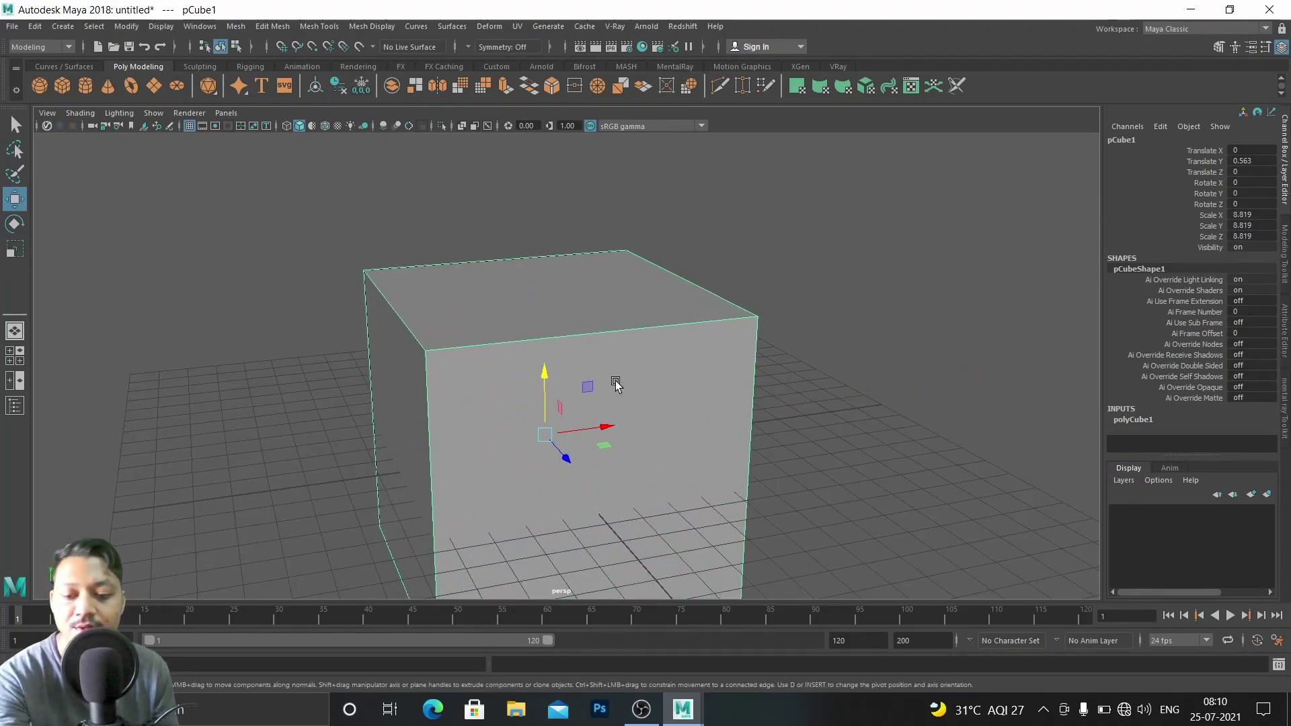
{"action": "key", "text": "r"}
{"action": "left_click_drag", "start_coordinate": [539, 438], "coordinate": [493, 441]}
{"action": "key", "text": "w"}
{"action": "left_click_drag", "start_coordinate": [550, 374], "coordinate": [561, 288]}
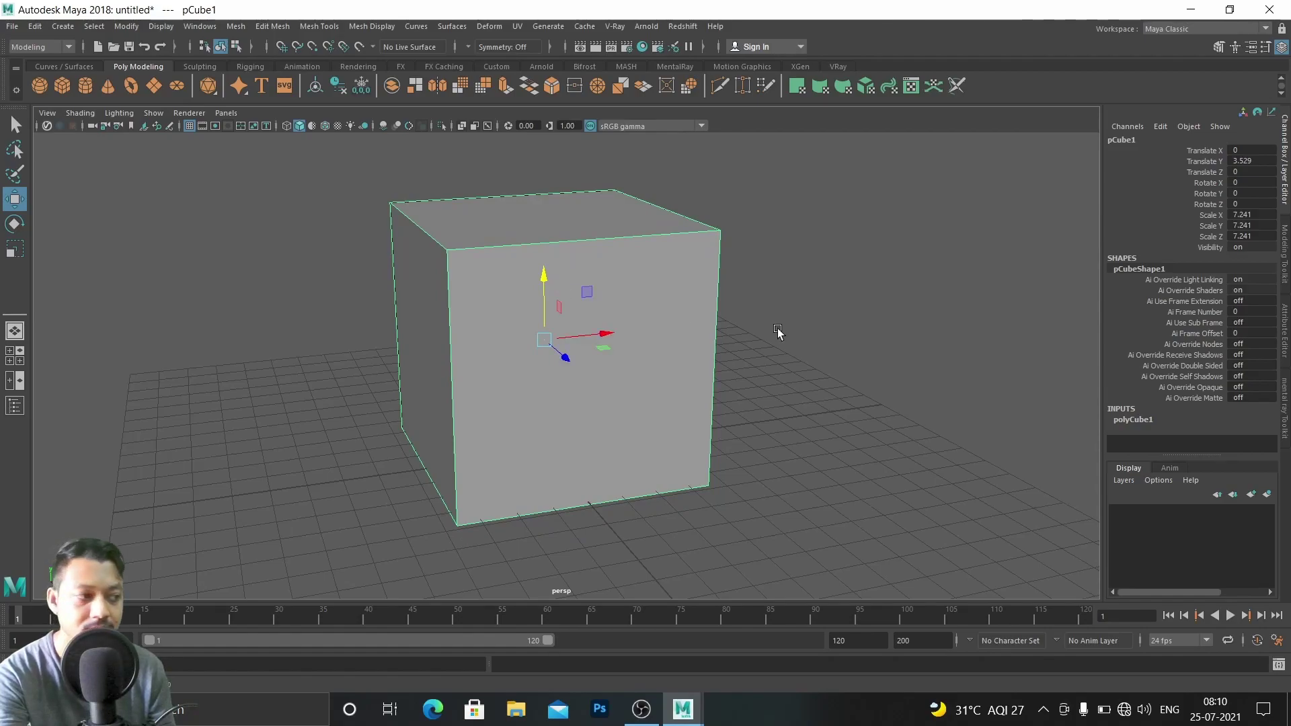
In the side view, create a polygon plane as the floor and scale it uniformly to about 21.9
{"action": "key", "text": "space"}
{"action": "key", "text": "space"}
{"action": "scroll", "coordinate": [542, 444], "scroll_direction": "down", "scroll_amount": 2}
{"action": "left_click", "coordinate": [160, 91]}
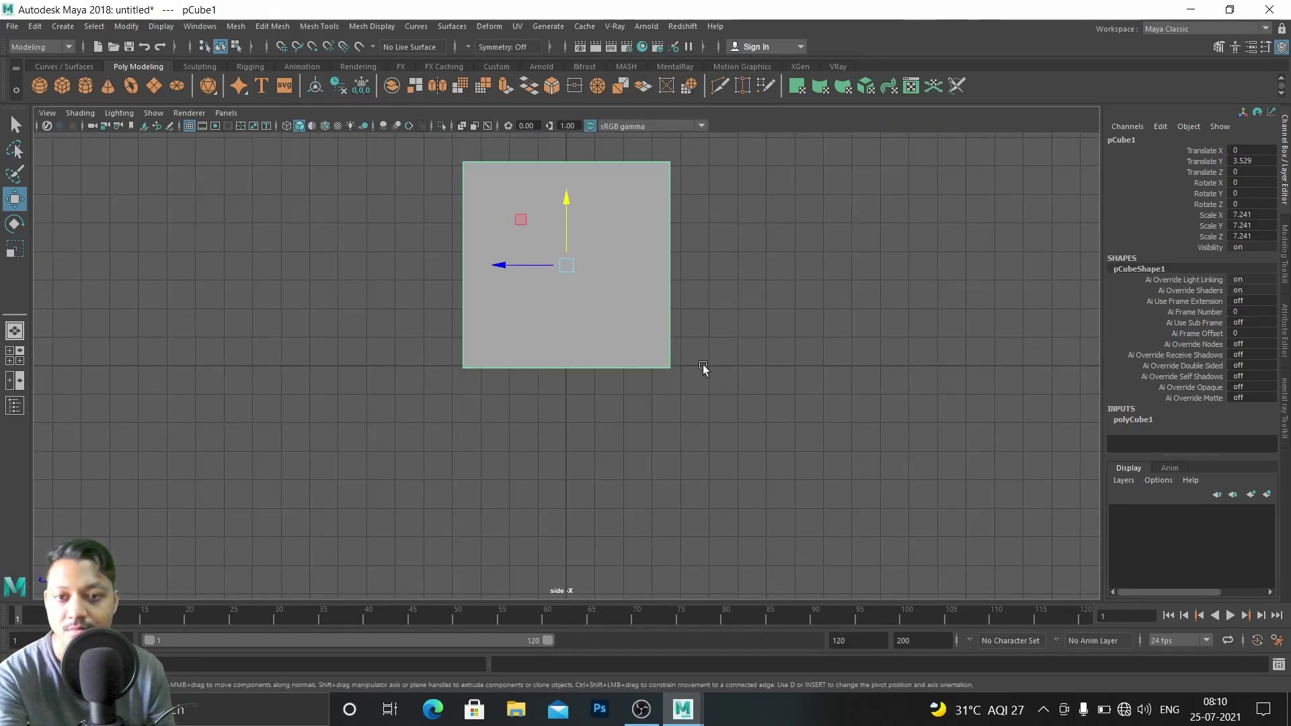
{"action": "key", "text": "r"}
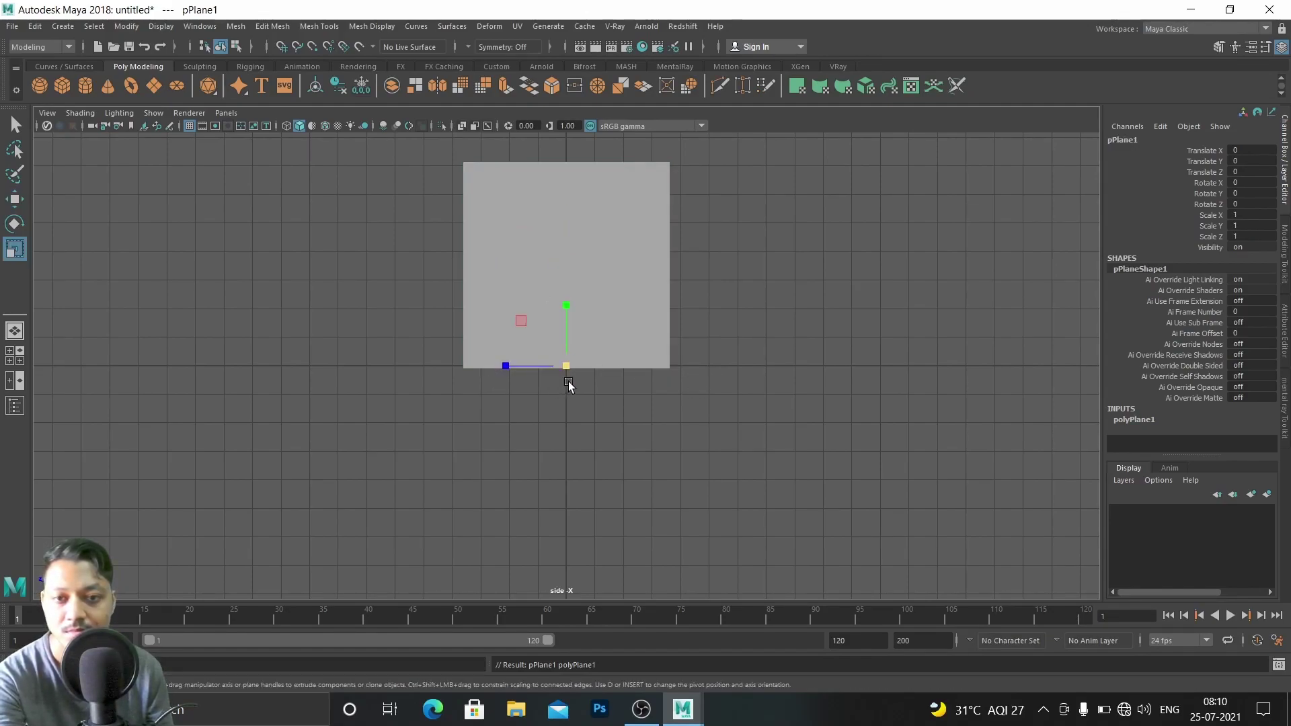
{"action": "left_click_drag", "start_coordinate": [567, 368], "coordinate": [960, 357]}
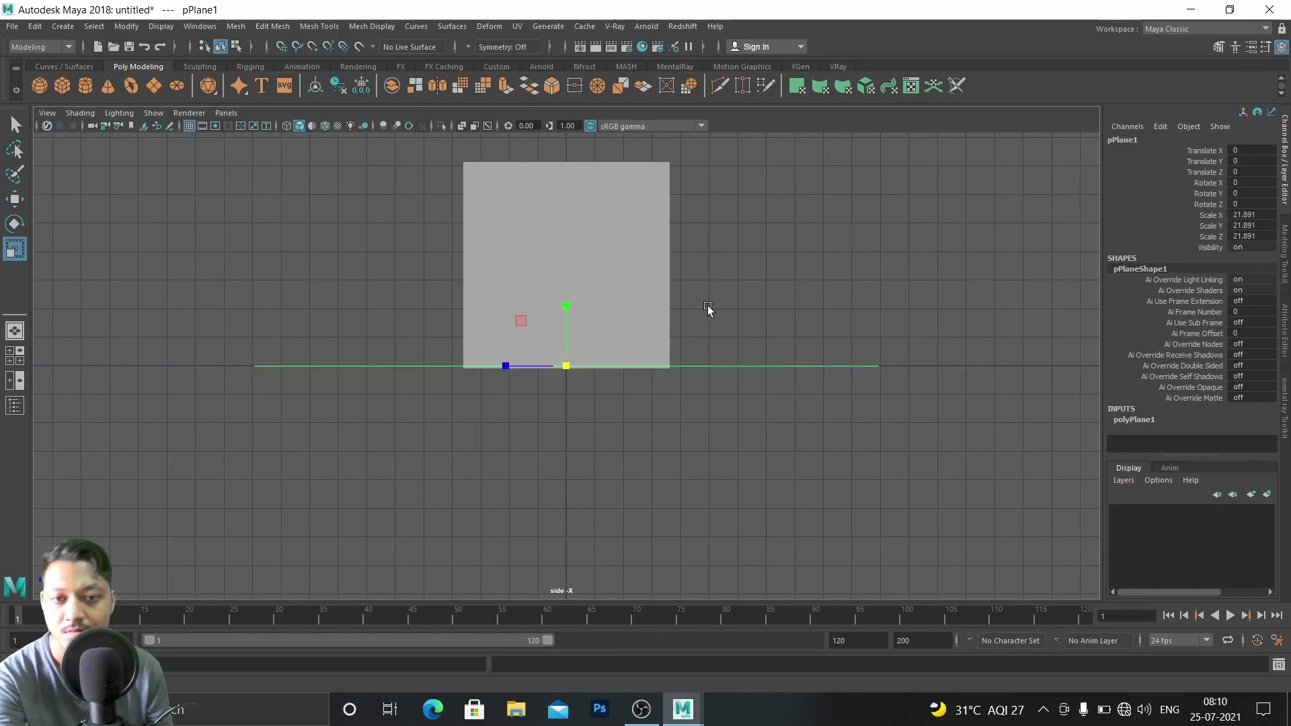
Scale the cube uniformly down to about 6.5 and lower it to about 3.29 in Y so it rests on the plane
{"action": "left_click", "coordinate": [625, 317]}
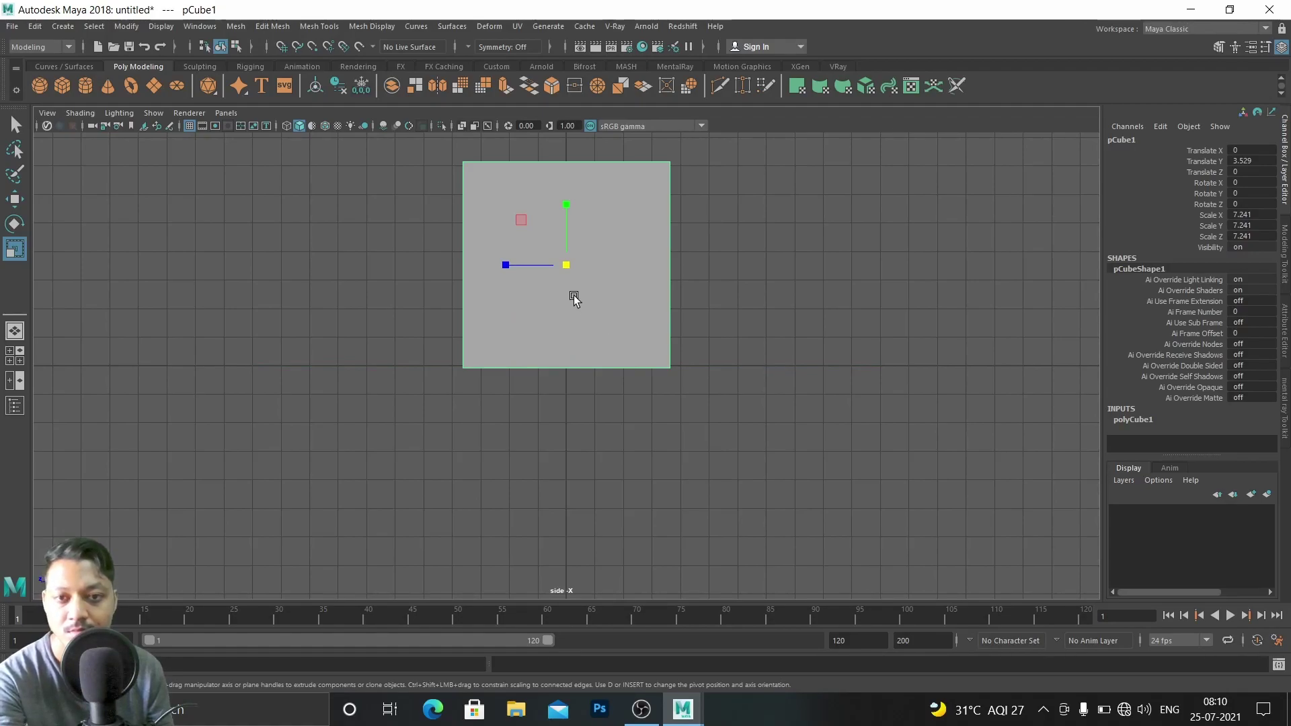
{"action": "left_click_drag", "start_coordinate": [564, 265], "coordinate": [546, 276]}
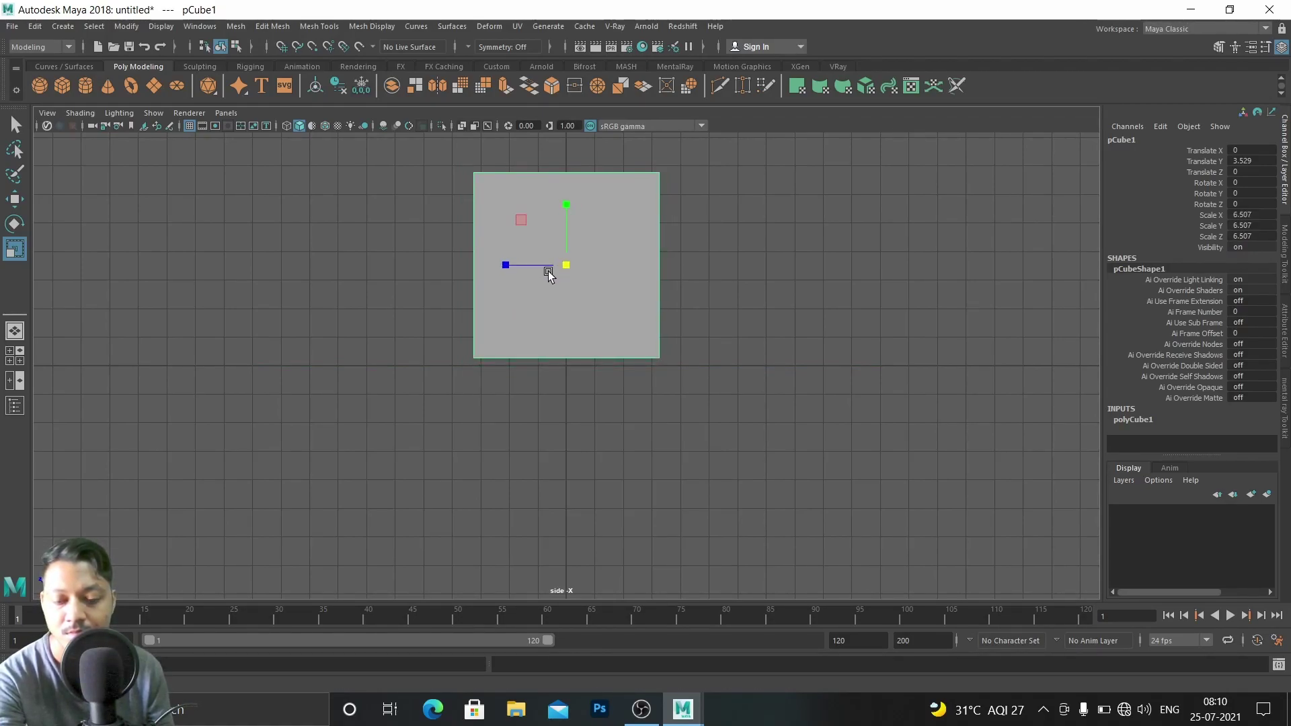
{"action": "key", "text": "w"}
{"action": "left_click_drag", "start_coordinate": [567, 201], "coordinate": [566, 209]}
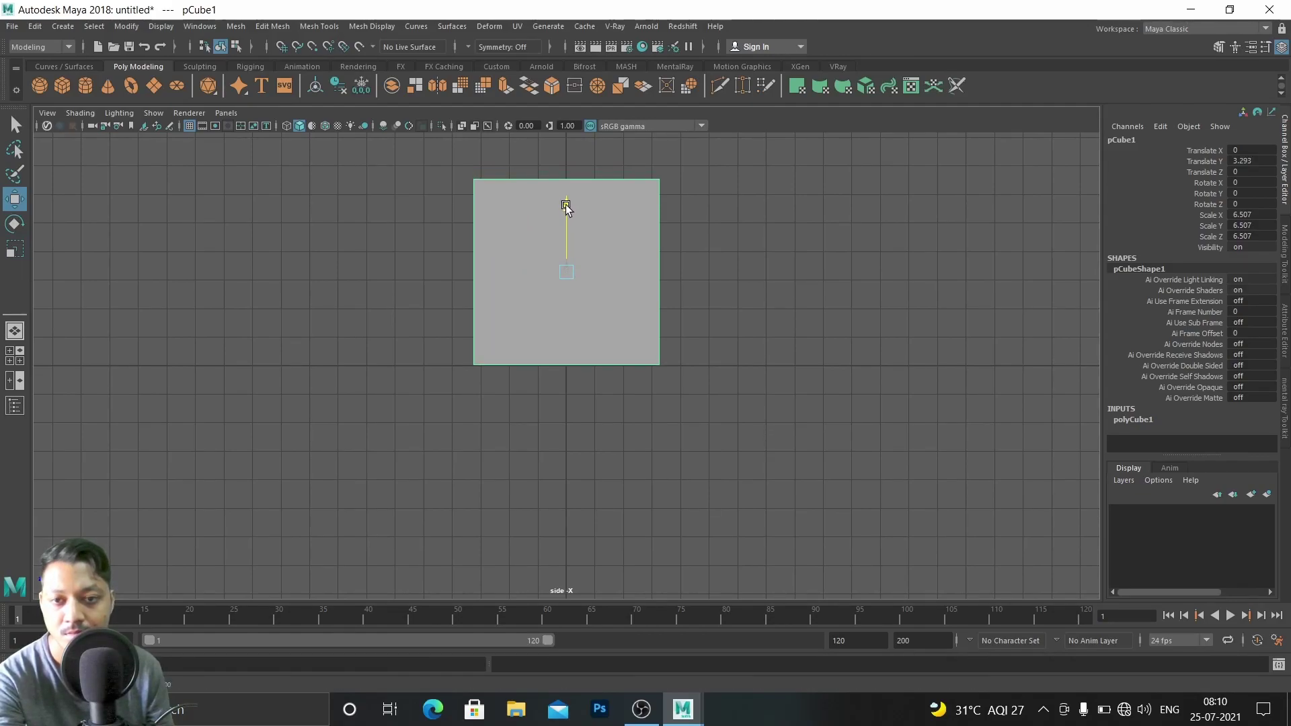
{"action": "key", "text": "space"}
{"action": "key", "text": "space"}
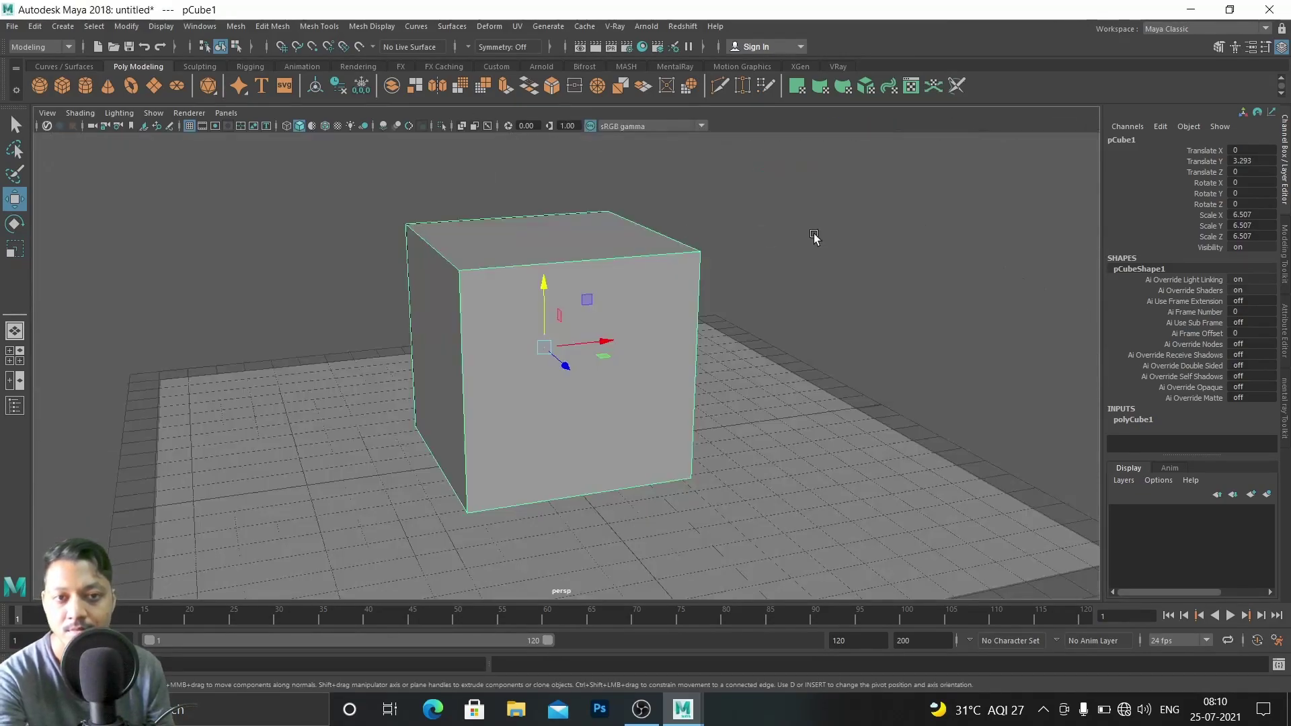
Enlarge the floor plane uniformly to a scale of about 38.2 so it extends past the grid
{"action": "left_click_drag", "start_coordinate": [875, 344], "coordinate": [850, 342], "text": "alt"}
{"action": "scroll", "coordinate": [850, 341], "scroll_direction": "down", "scroll_amount": 5}
{"action": "middle_click_drag", "start_coordinate": [722, 388], "coordinate": [763, 357], "text": "alt"}
{"action": "left_click", "coordinate": [660, 429]}
{"action": "key", "text": "r"}
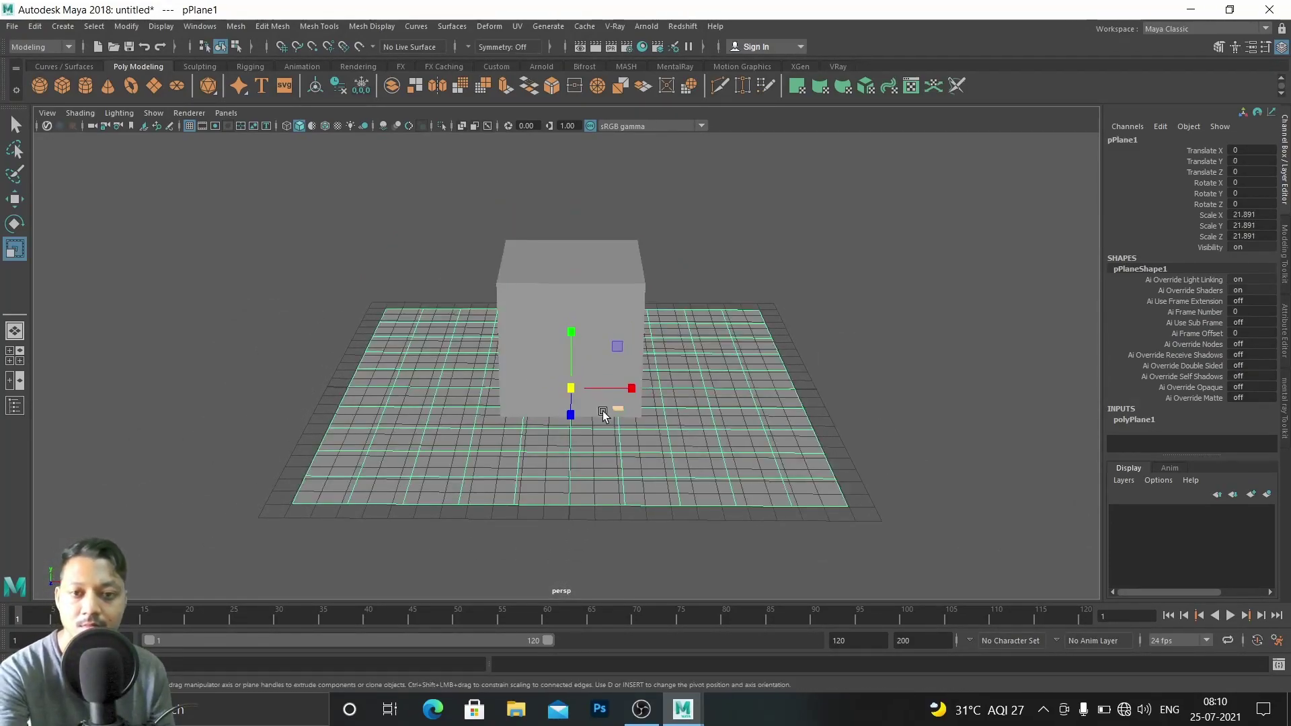
{"action": "left_click_drag", "start_coordinate": [572, 390], "coordinate": [810, 398]}
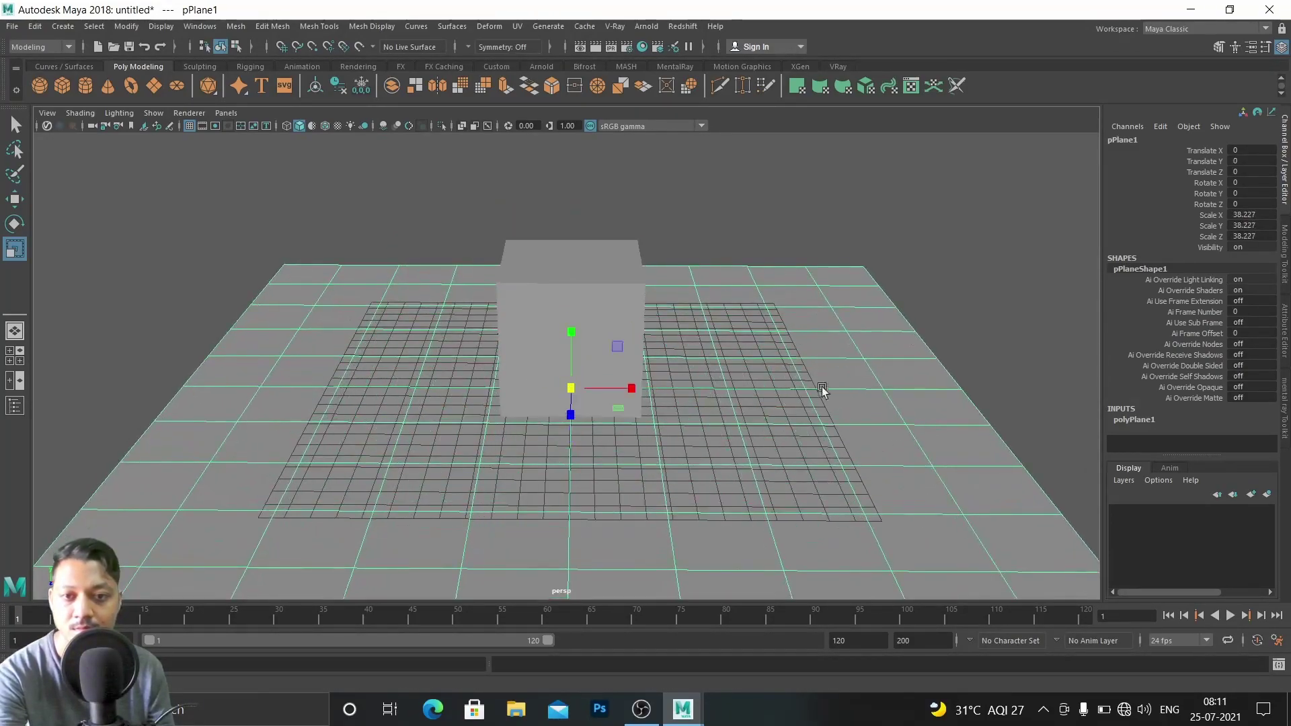
Create a polygon sphere and move it beside the cube to about X 6.03, Y 0.82
{"action": "scroll", "coordinate": [733, 374], "scroll_direction": "up", "scroll_amount": 3}
{"action": "left_click_drag", "start_coordinate": [735, 376], "coordinate": [767, 395], "text": "alt"}
{"action": "left_click", "coordinate": [40, 85]}
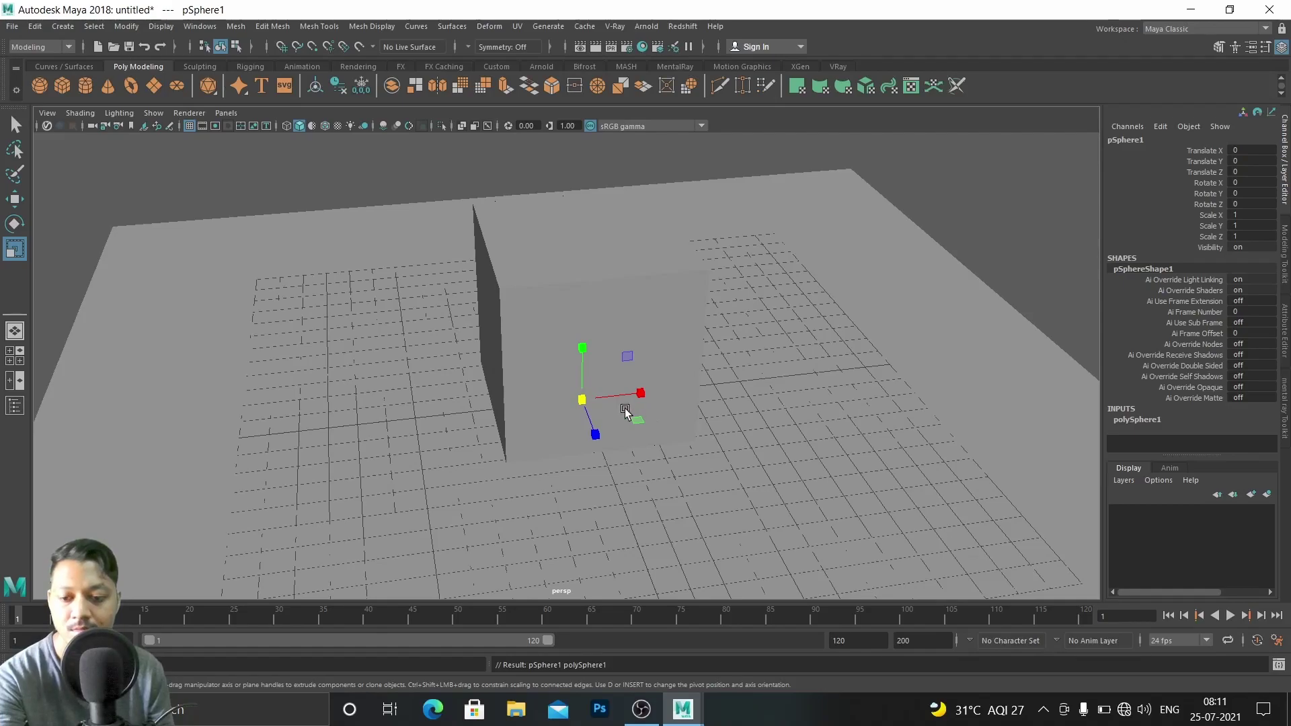
{"action": "key", "text": "w"}
{"action": "left_click_drag", "start_coordinate": [646, 393], "coordinate": [766, 391]}
{"action": "left_click_drag", "start_coordinate": [747, 334], "coordinate": [756, 320]}
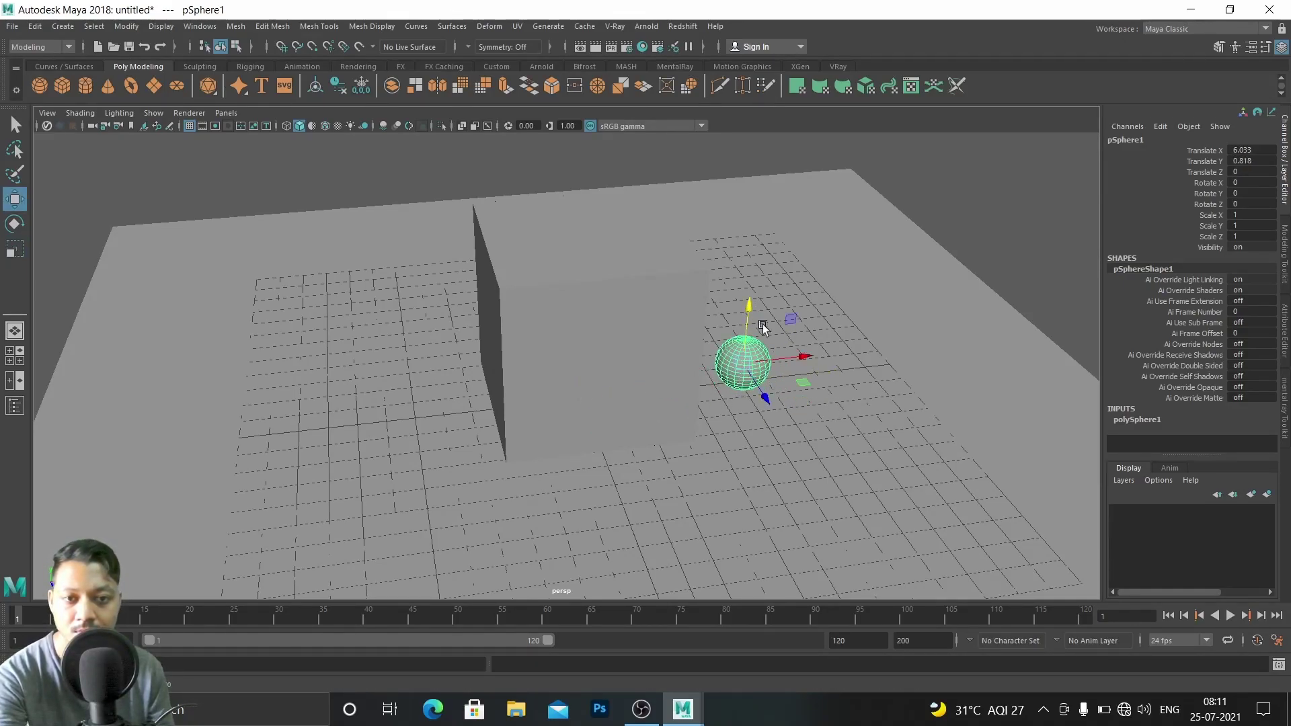
Move the sphere to about X 4.09, Z 3.96 and scale it uniformly to about 3.1
{"action": "left_click_drag", "start_coordinate": [757, 449], "coordinate": [748, 484], "text": "alt"}
{"action": "left_click_drag", "start_coordinate": [821, 437], "coordinate": [772, 438]}
{"action": "key", "text": "r"}
{"action": "left_click_drag", "start_coordinate": [692, 434], "coordinate": [807, 447]}
In the side view, raise the sphere onto the floor at about Y 3.13 and shift it forward to about Z 5.09
{"action": "key", "text": "space"}
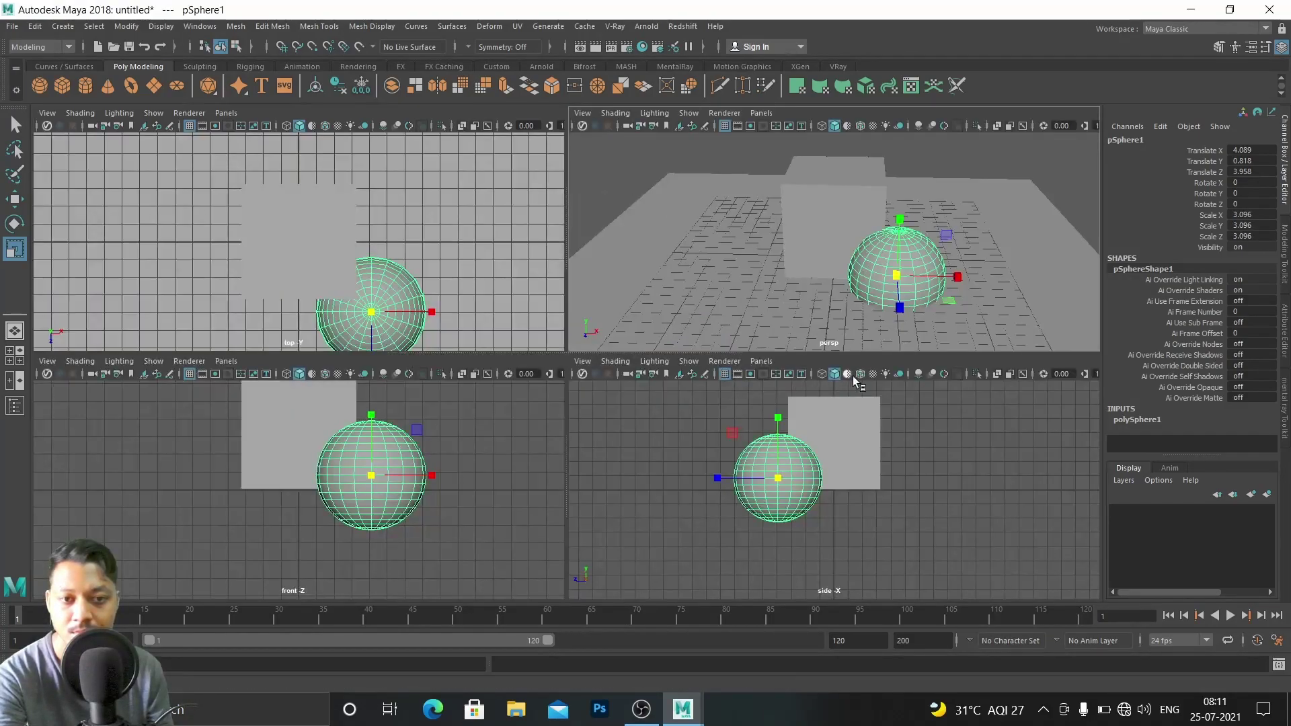
{"action": "key", "text": "space"}
{"action": "key", "text": "w"}
{"action": "left_click_drag", "start_coordinate": [450, 269], "coordinate": [442, 213]}
{"action": "left_click_drag", "start_coordinate": [382, 274], "coordinate": [354, 274]}
{"action": "key", "text": "space"}
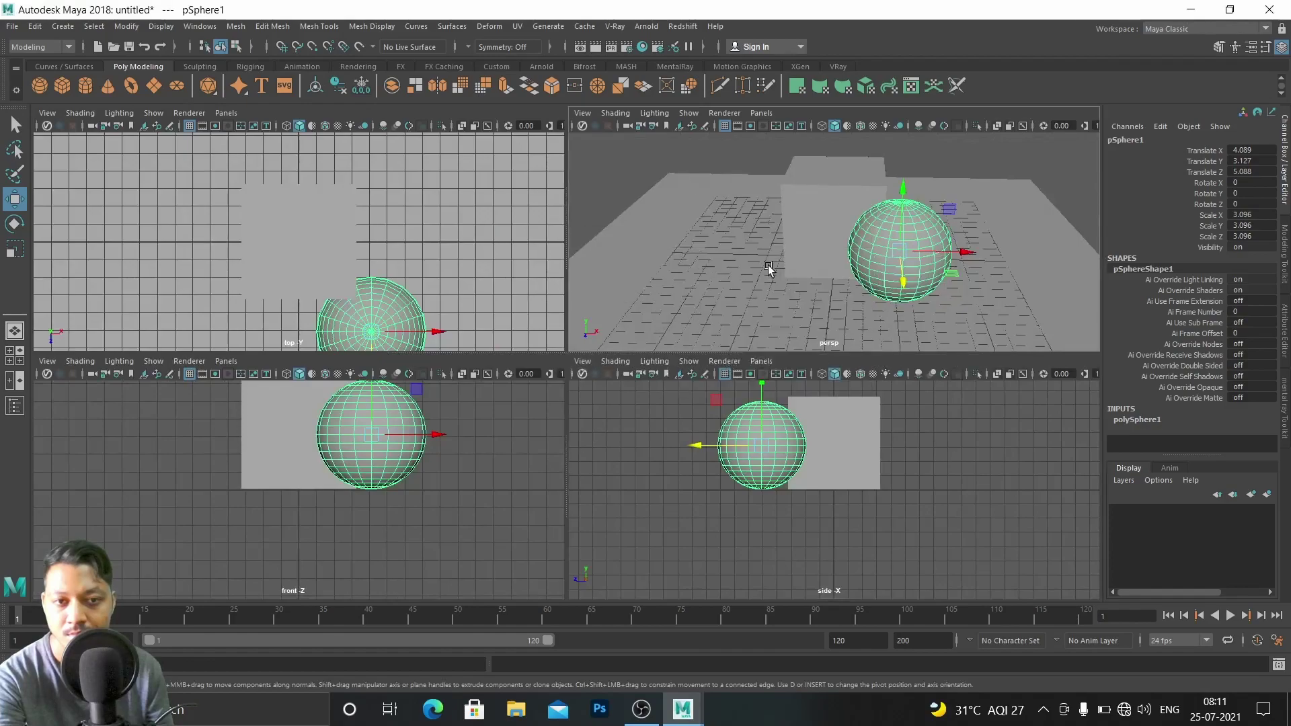
Clear the selection and examine the arrangement of cube, sphere and floor in the perspective view
{"action": "key", "text": "space"}
{"action": "mouse_move", "coordinate": [652, 357]}
{"action": "left_mouse_down", "text": "alt"}
{"action": "mouse_move", "coordinate": [704, 378]}
{"action": "mouse_move", "coordinate": [633, 340]}
{"action": "mouse_move", "coordinate": [649, 349]}
{"action": "left_mouse_up", "text": "alt"}
{"action": "left_click_drag", "start_coordinate": [512, 343], "coordinate": [516, 343], "text": "alt"}
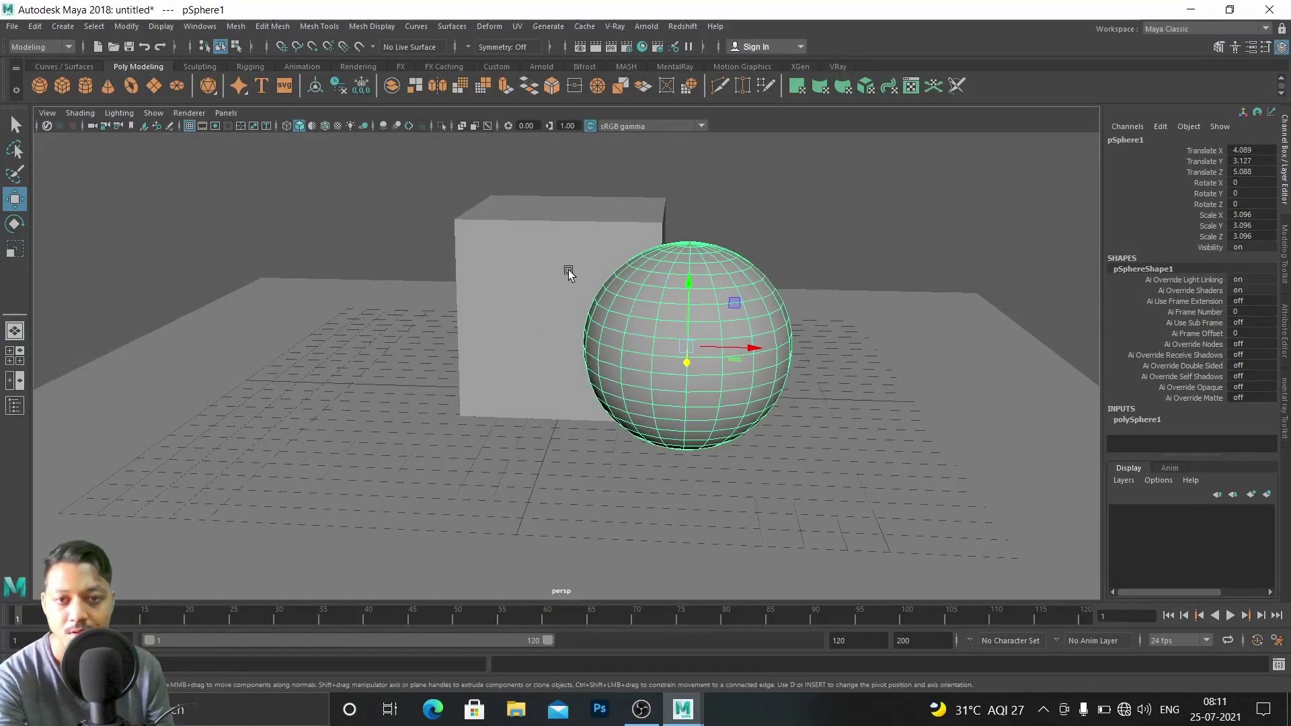
{"action": "right_click_drag", "start_coordinate": [632, 244], "coordinate": [696, 224]}
{"action": "left_click", "coordinate": [800, 200]}
{"action": "scroll", "coordinate": [692, 273], "scroll_direction": "down", "scroll_amount": 5}
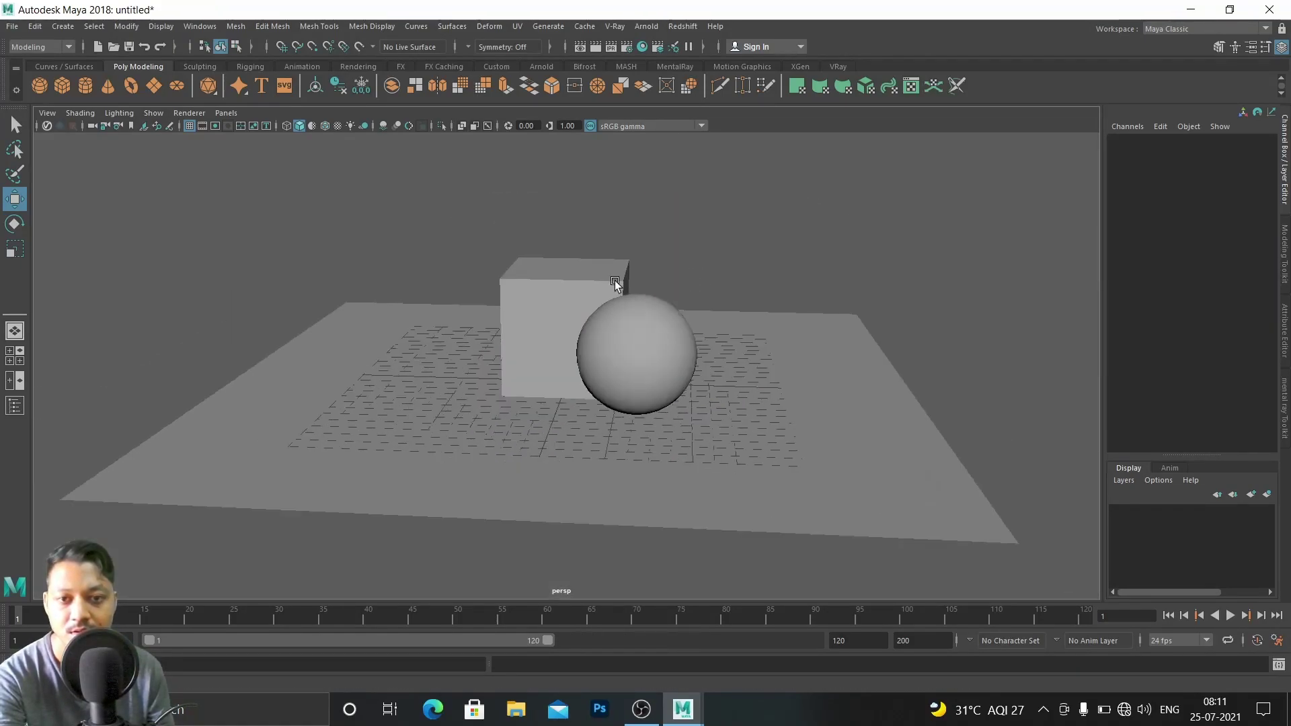
{"action": "scroll", "coordinate": [622, 285], "scroll_direction": "up", "scroll_amount": 3}
{"action": "scroll", "coordinate": [503, 289], "scroll_direction": "up", "scroll_amount": 3}
{"action": "left_click_drag", "start_coordinate": [503, 289], "coordinate": [450, 294], "text": "alt"}
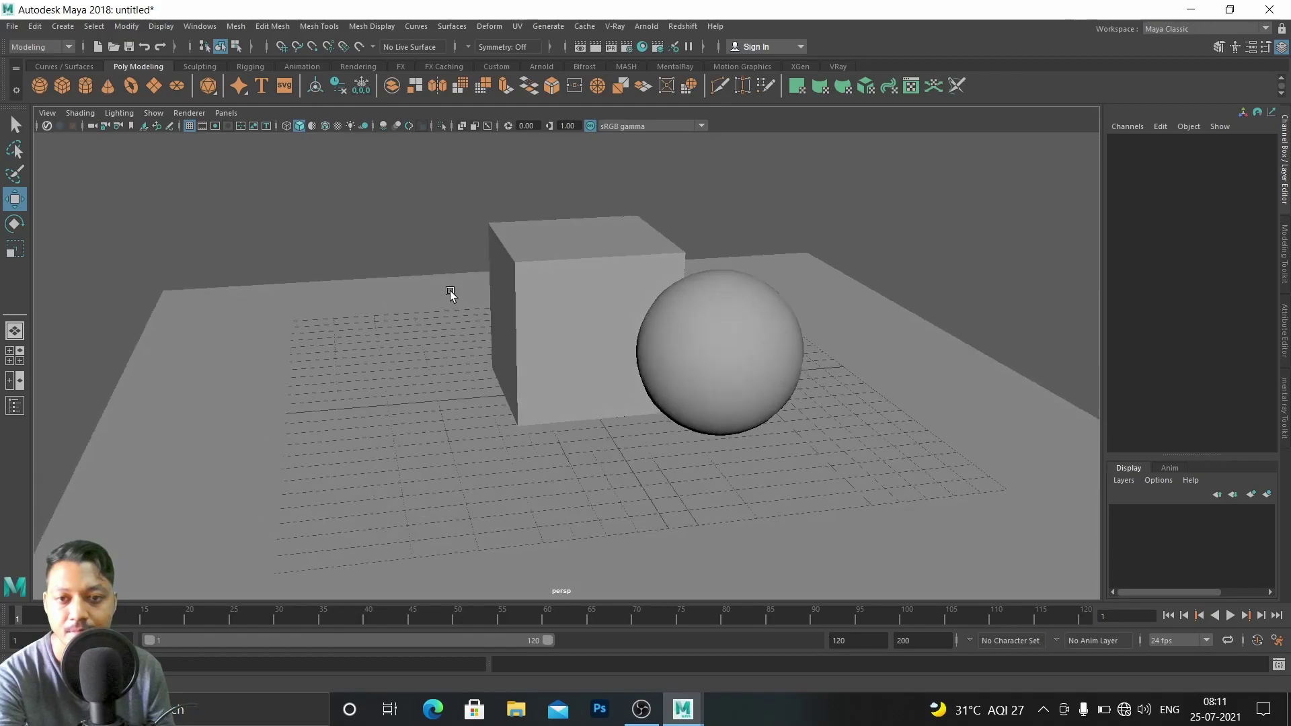
Create an ambient light and place it beside the cube at about X -4.65, Y 5.16, Z 4.49
{"action": "left_click", "coordinate": [61, 27]}
{"action": "mouse_move", "coordinate": [77, 102]}
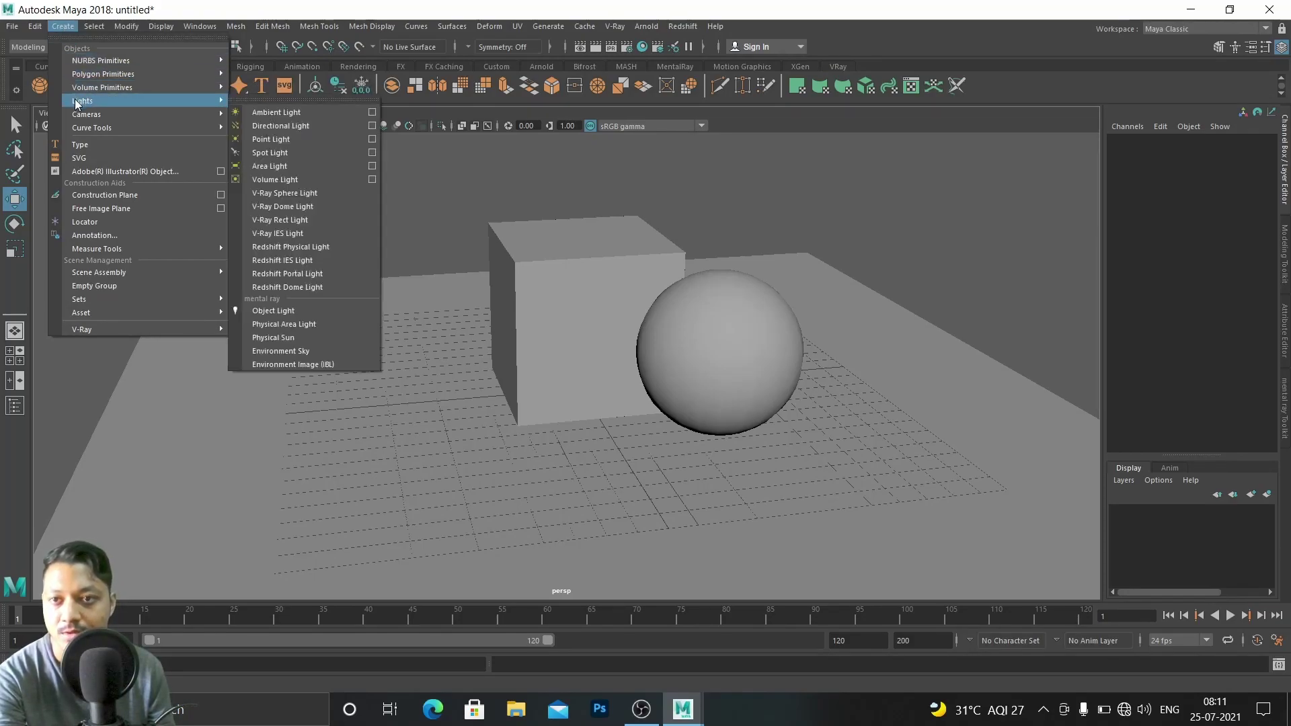
{"action": "left_click", "coordinate": [289, 113]}
{"action": "left_click_drag", "start_coordinate": [643, 388], "coordinate": [517, 393]}
{"action": "left_click_drag", "start_coordinate": [456, 346], "coordinate": [449, 227]}
{"action": "left_click_drag", "start_coordinate": [518, 327], "coordinate": [462, 369], "text": "alt"}
{"action": "left_click_drag", "start_coordinate": [499, 308], "coordinate": [518, 307]}
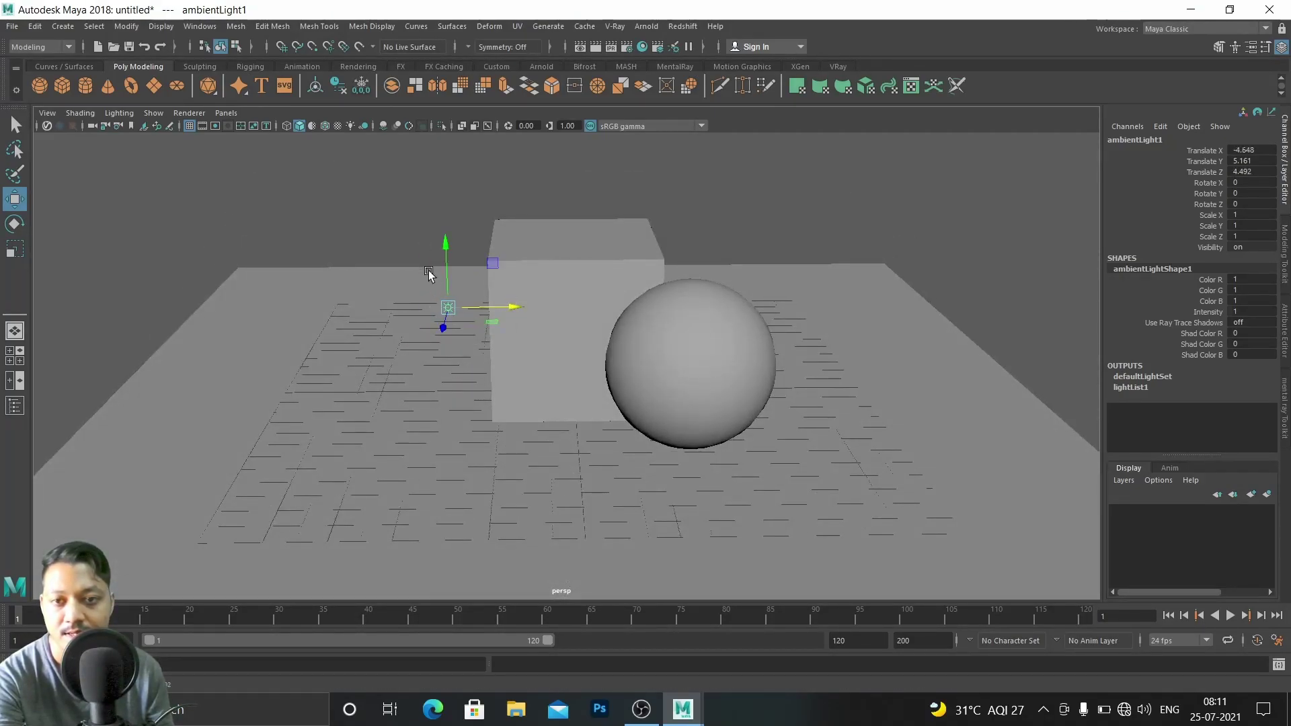
Raise the ambient light above the cube to about Y 9.25 and shift it sideways to about X -4.88
{"action": "left_click_drag", "start_coordinate": [450, 253], "coordinate": [448, 191]}
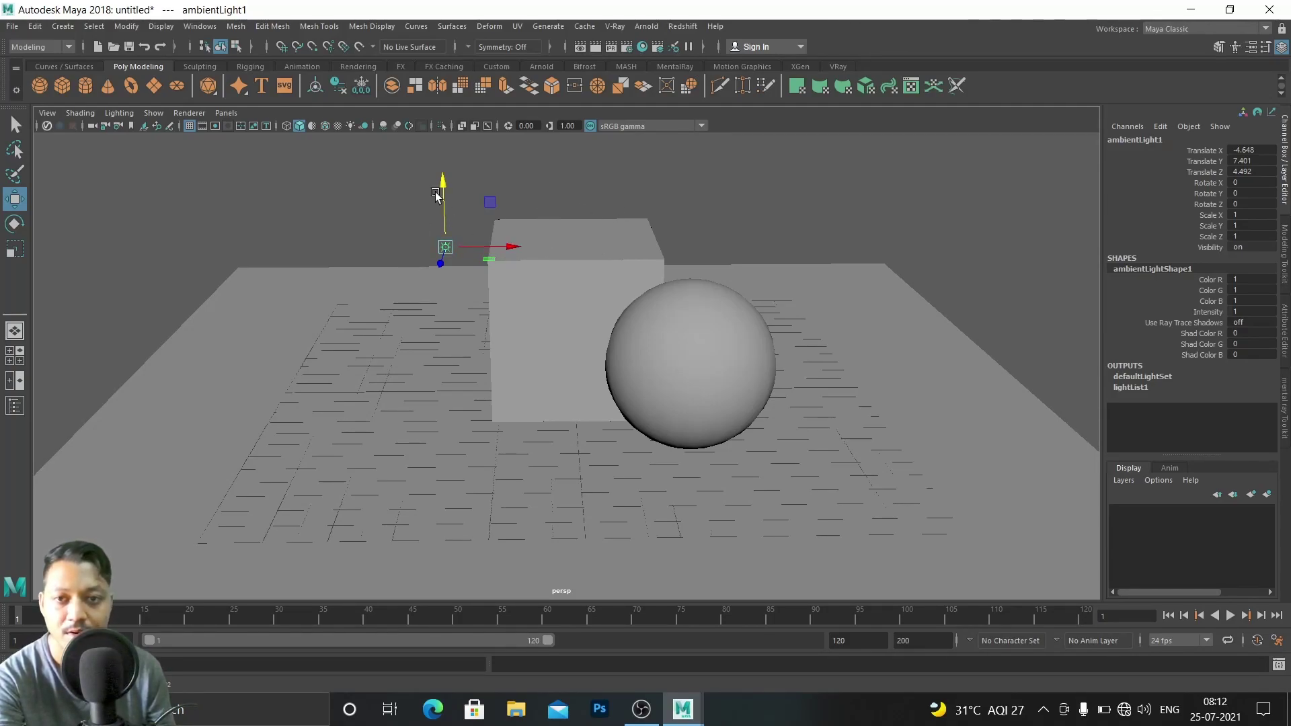
{"action": "left_click_drag", "start_coordinate": [448, 193], "coordinate": [445, 143]}
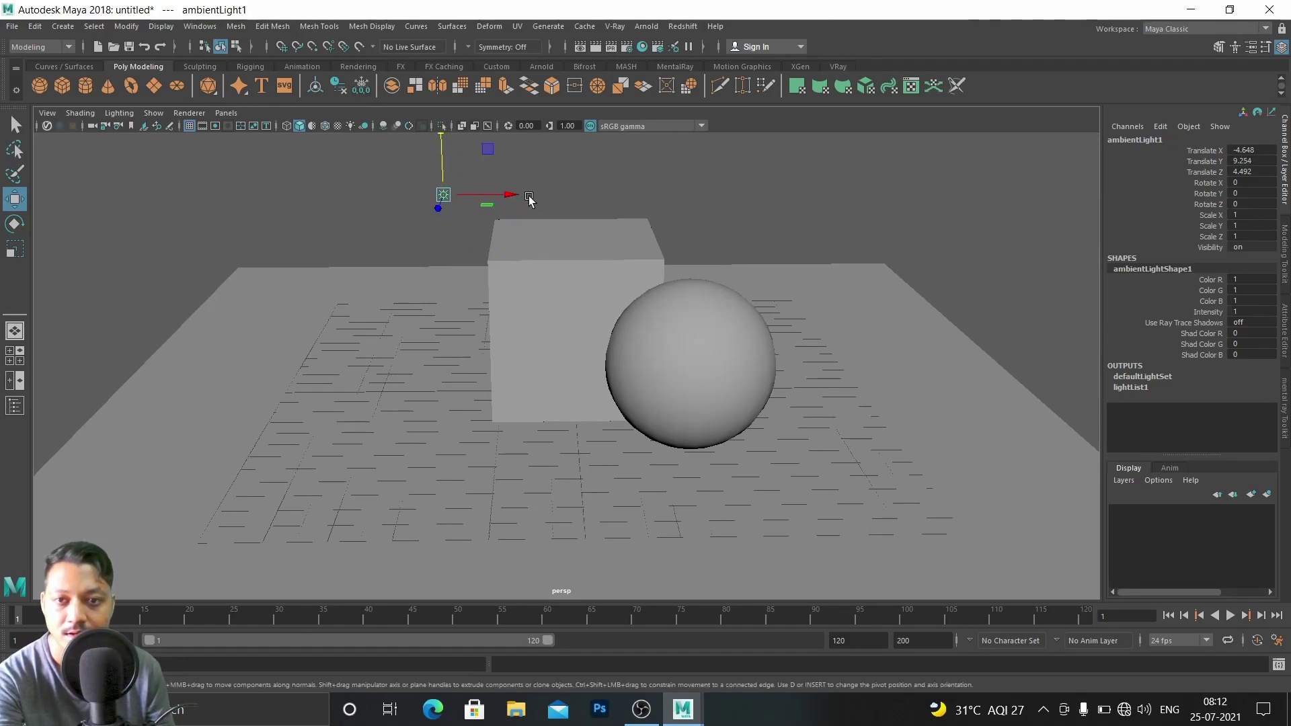
{"action": "left_click_drag", "start_coordinate": [516, 200], "coordinate": [509, 198]}
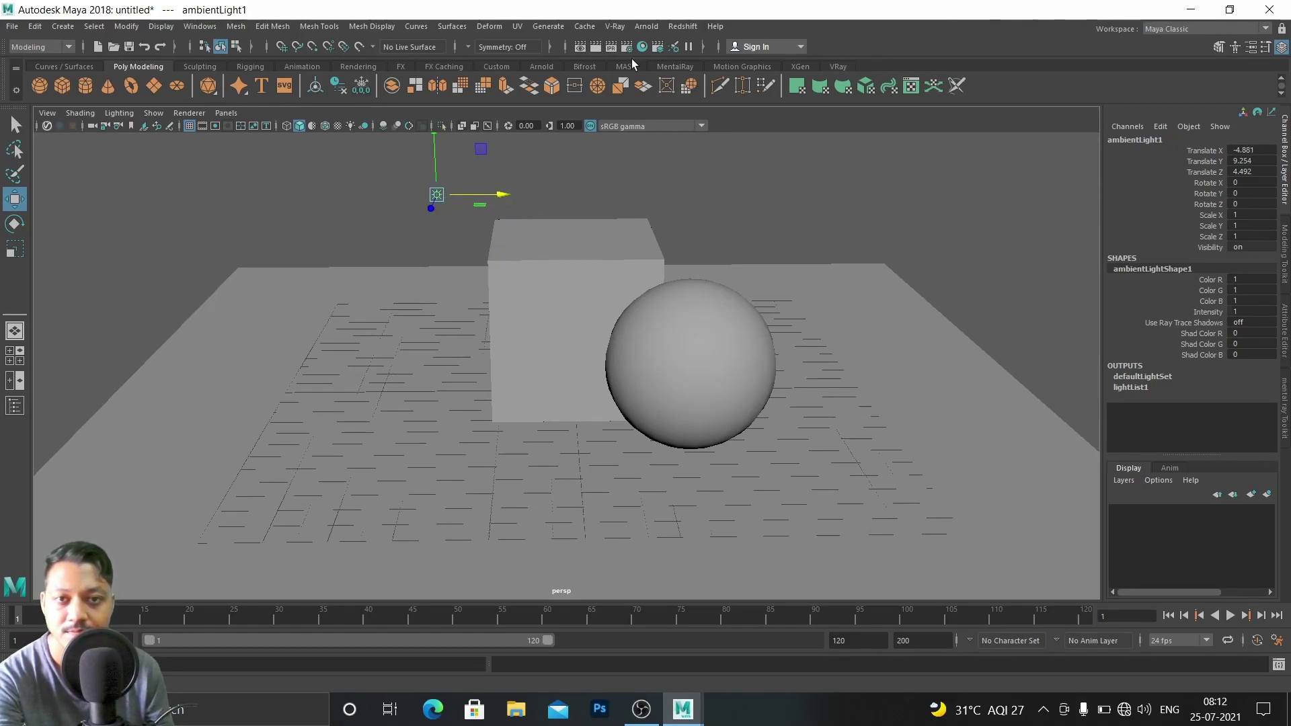
Render the perspective view with the V-Ray renderer and close its frame buffer
{"action": "left_click", "coordinate": [579, 48]}
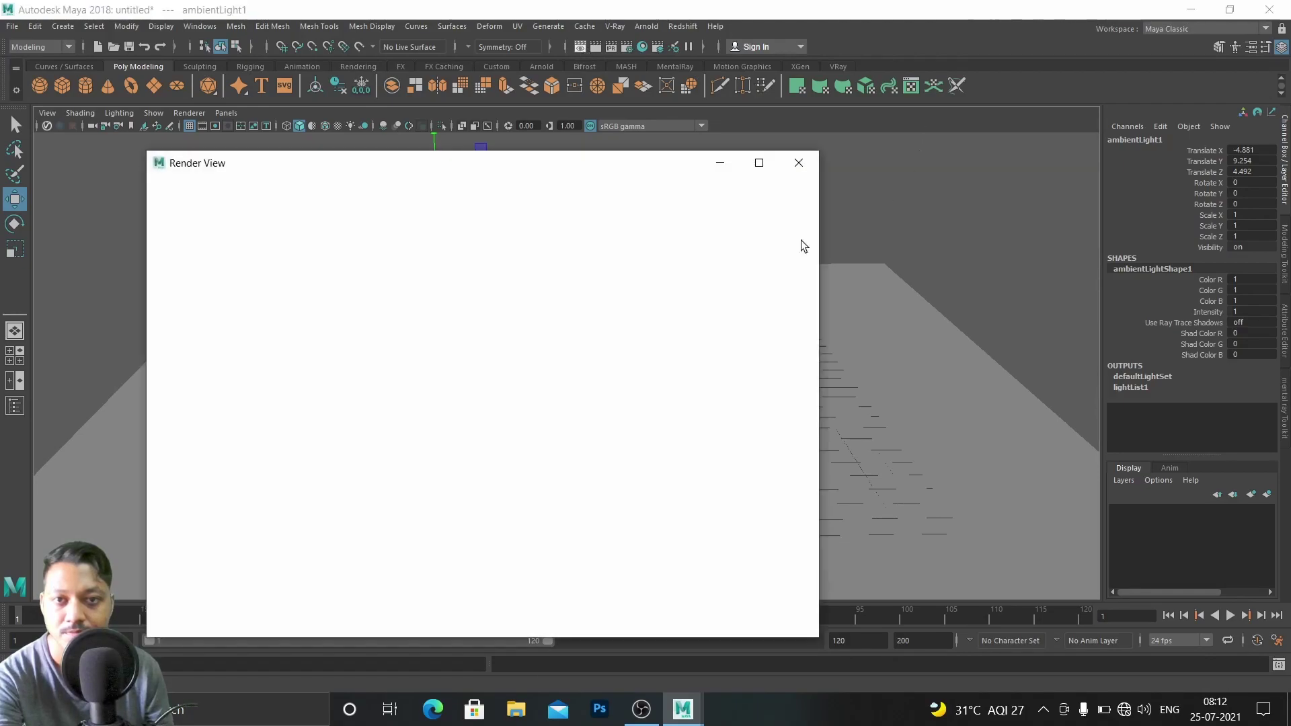
{"action": "left_click_drag", "start_coordinate": [390, 163], "coordinate": [417, 115]}
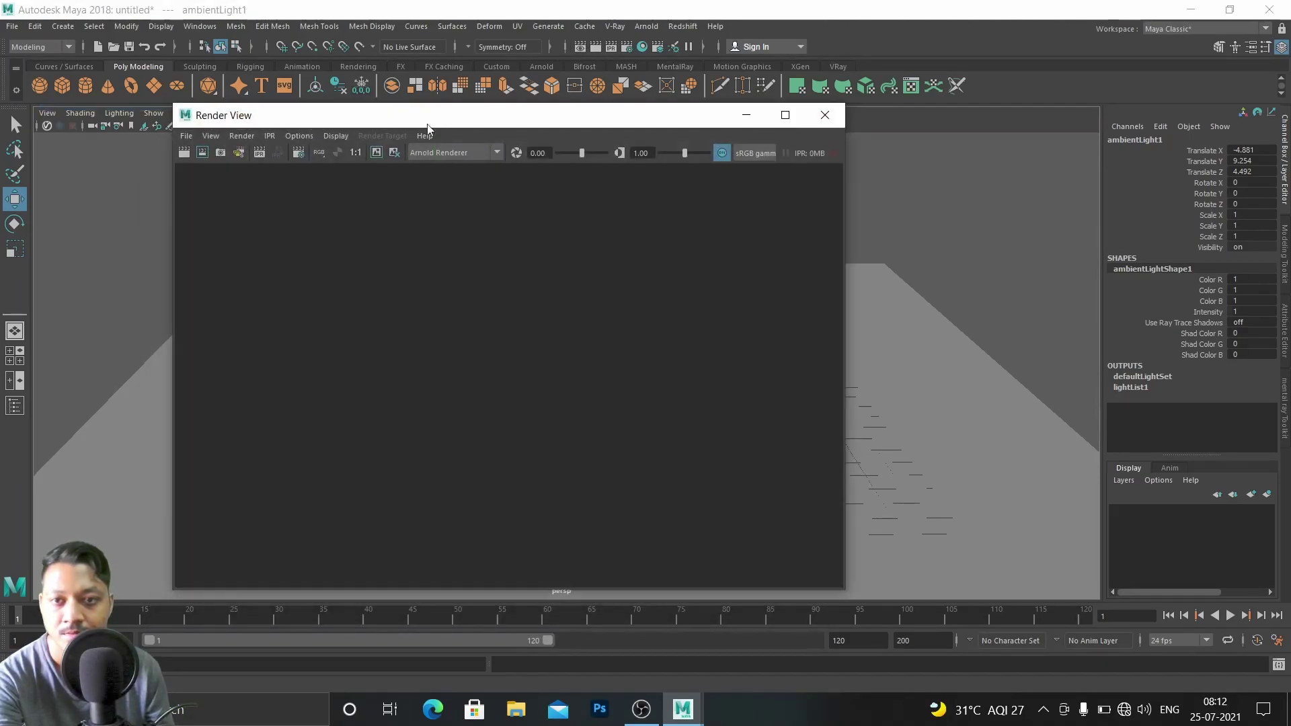
{"action": "left_click", "coordinate": [462, 156]}
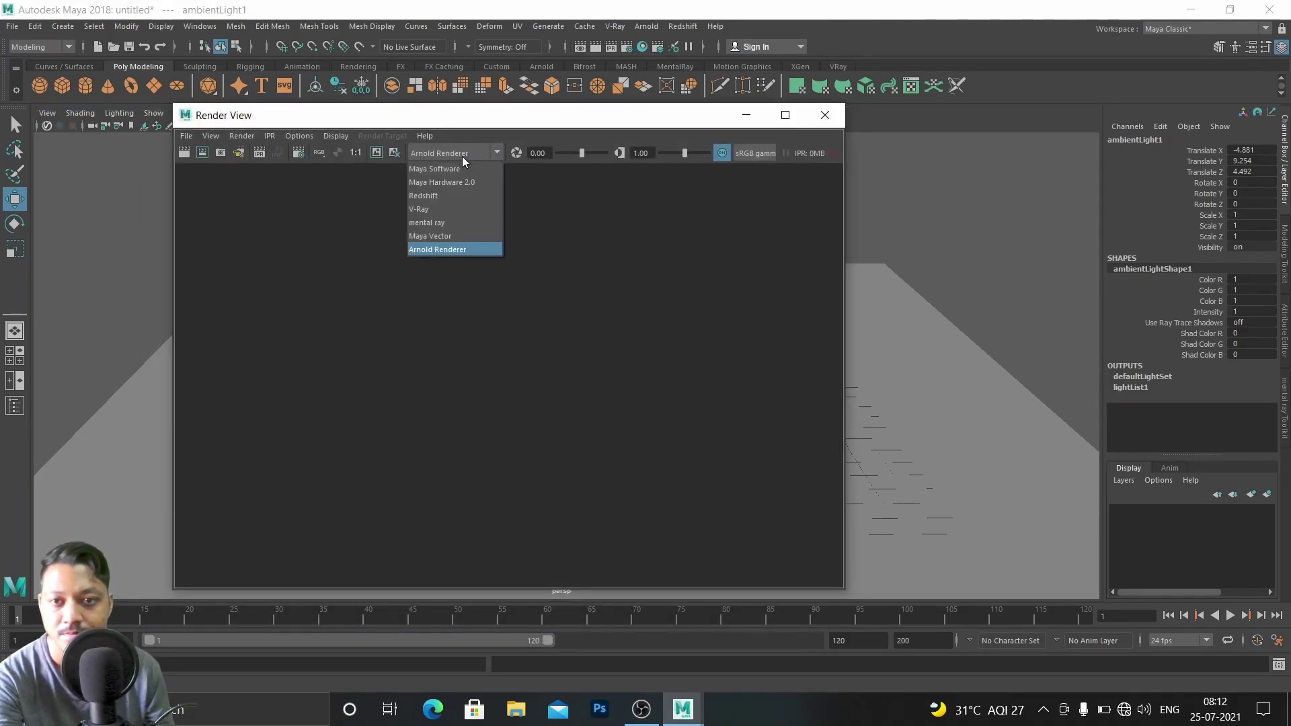
{"action": "left_click", "coordinate": [435, 210]}
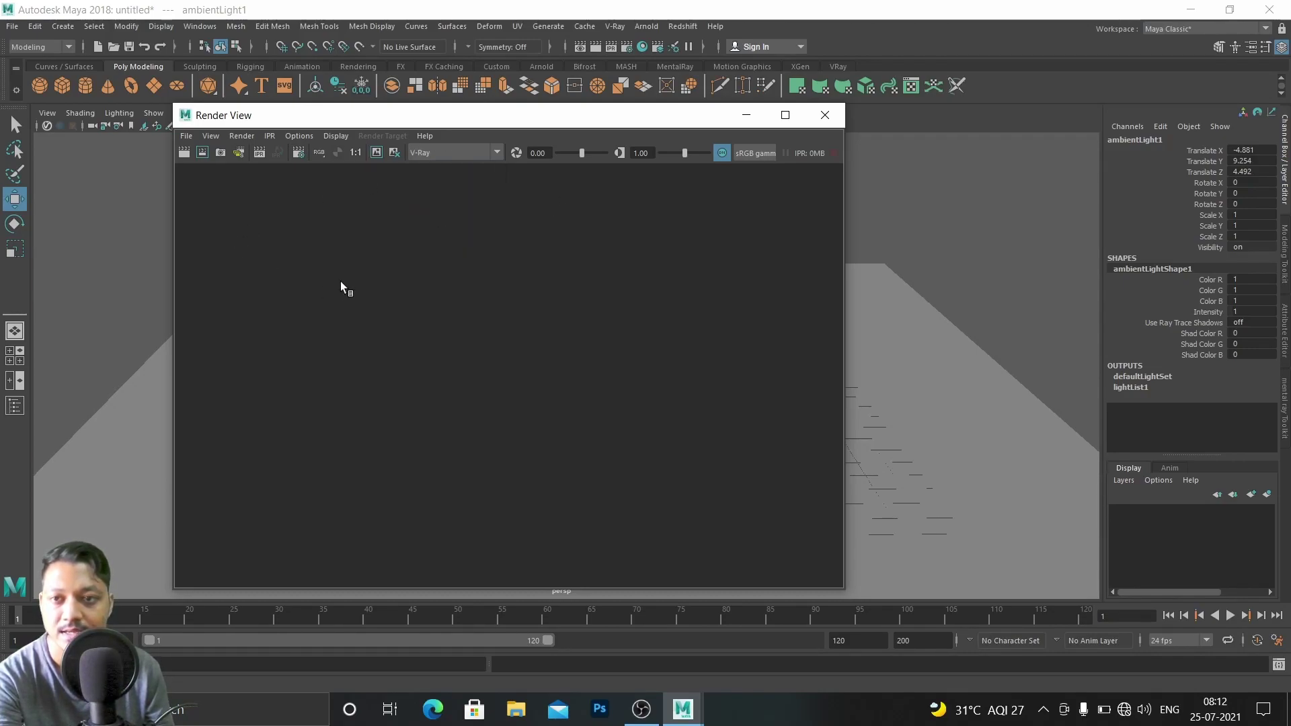
{"action": "left_click", "coordinate": [184, 152]}
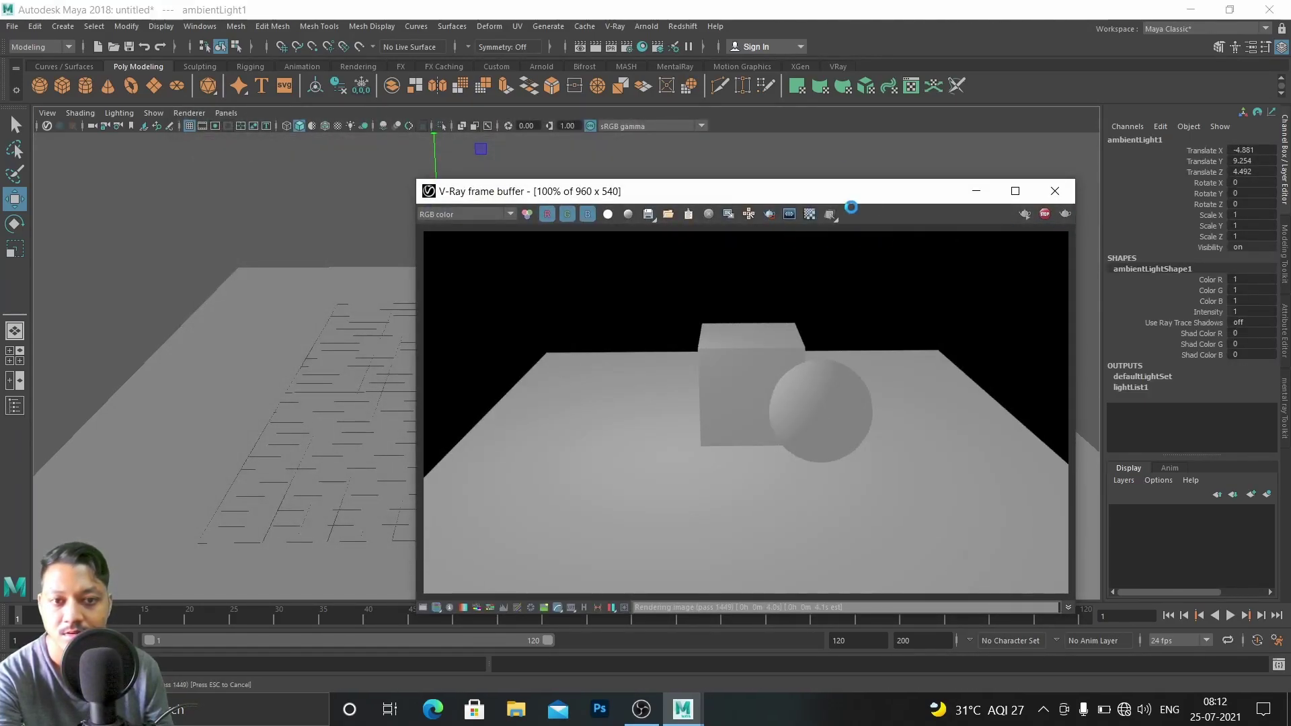
{"action": "left_click", "coordinate": [1055, 191]}
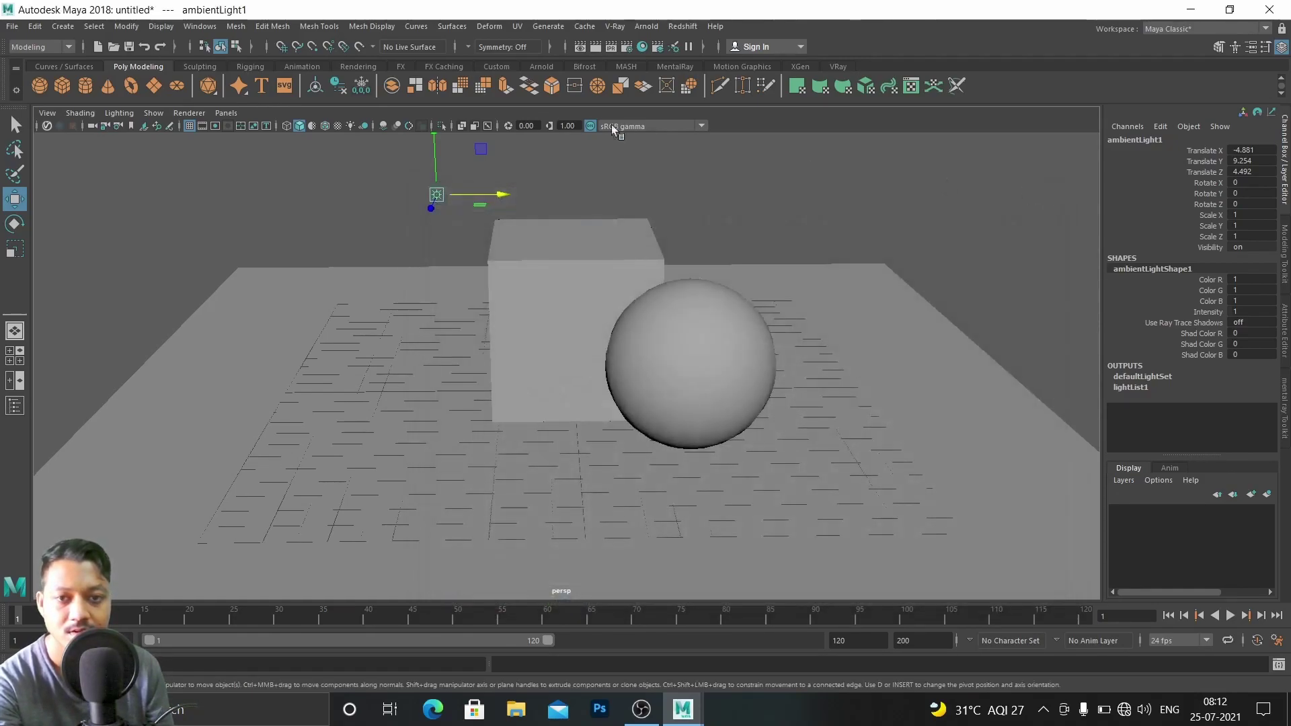
Reopen the Render View, switch the renderer to Maya Hardware 2.0 and render the perspective view
{"action": "left_click", "coordinate": [583, 47]}
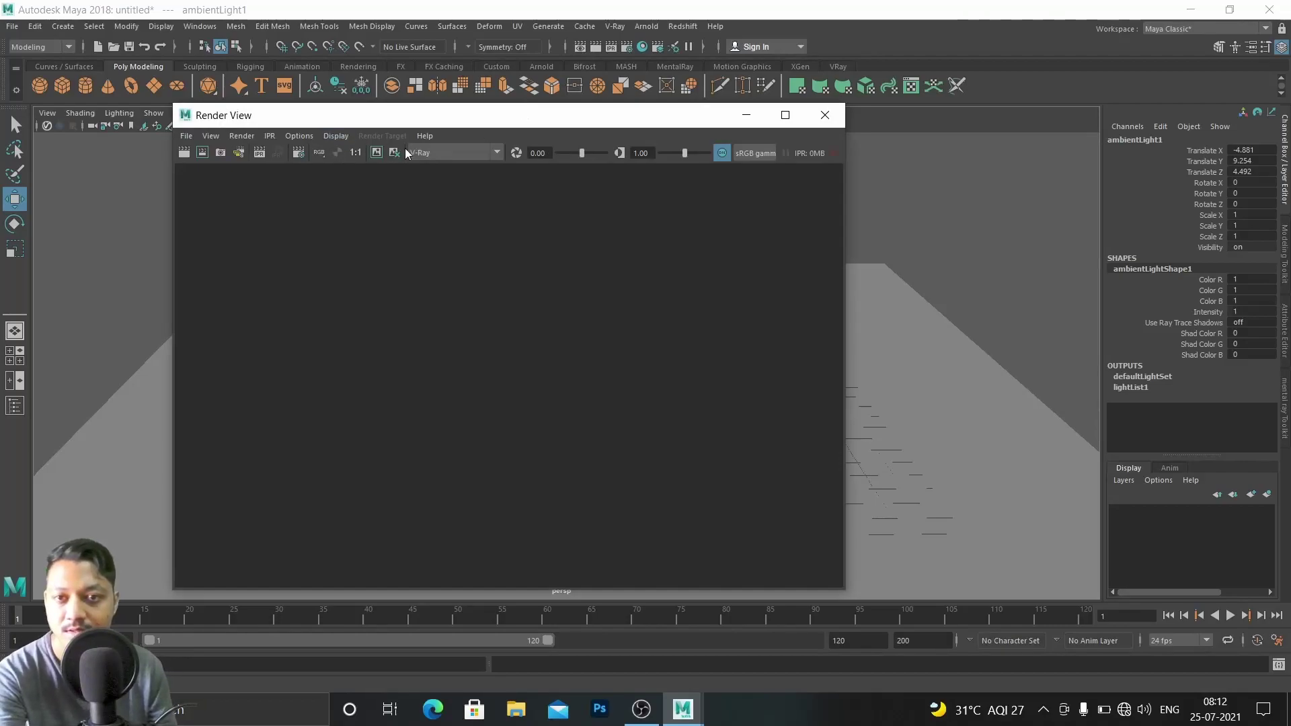
{"action": "left_click", "coordinate": [433, 153]}
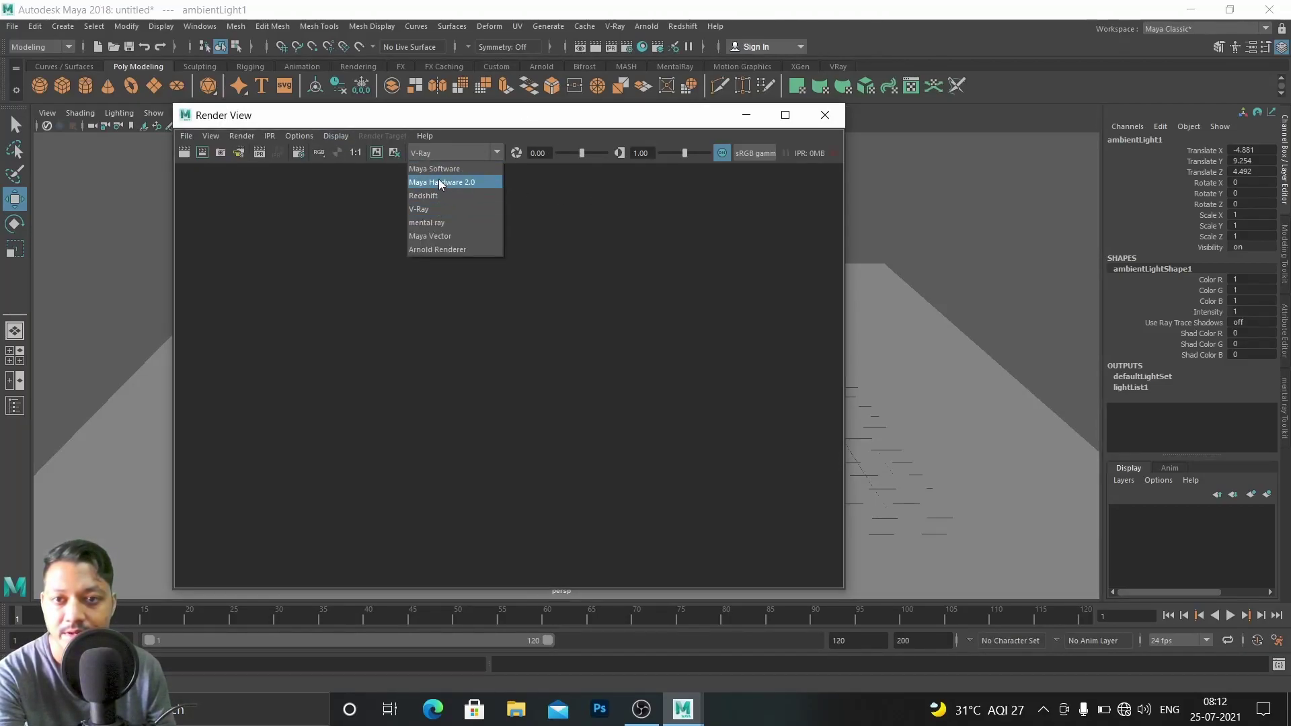
{"action": "left_click", "coordinate": [439, 182]}
{"action": "left_click", "coordinate": [186, 154]}
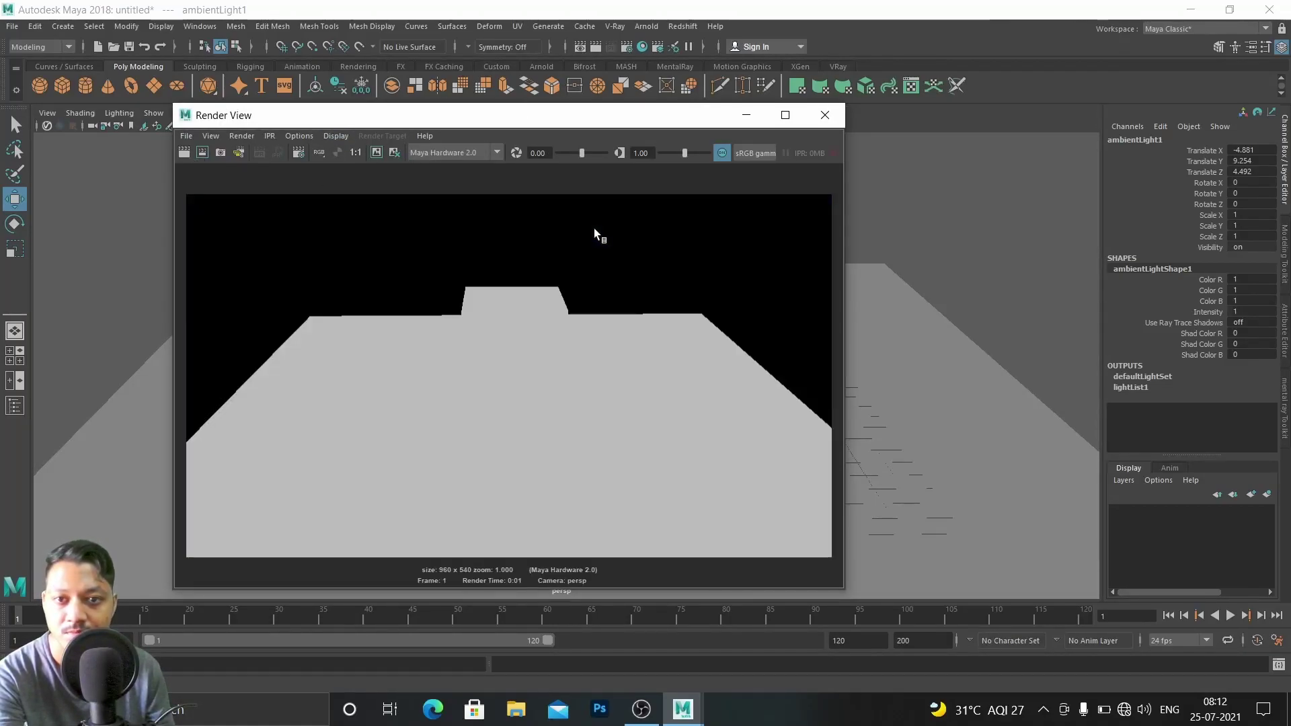
Switch the Render View's renderer to Maya Software, render the perspective view and move the render window clear of the light
{"action": "left_click", "coordinate": [442, 152]}
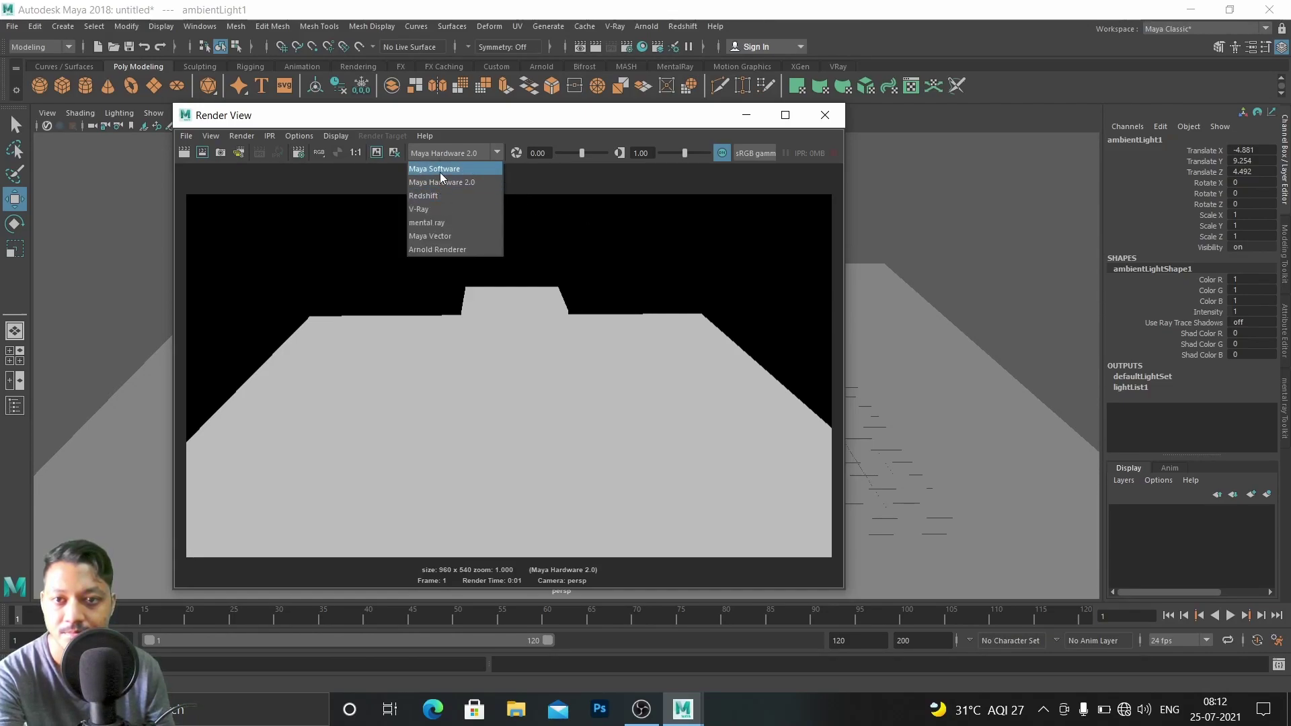
{"action": "left_click", "coordinate": [440, 173]}
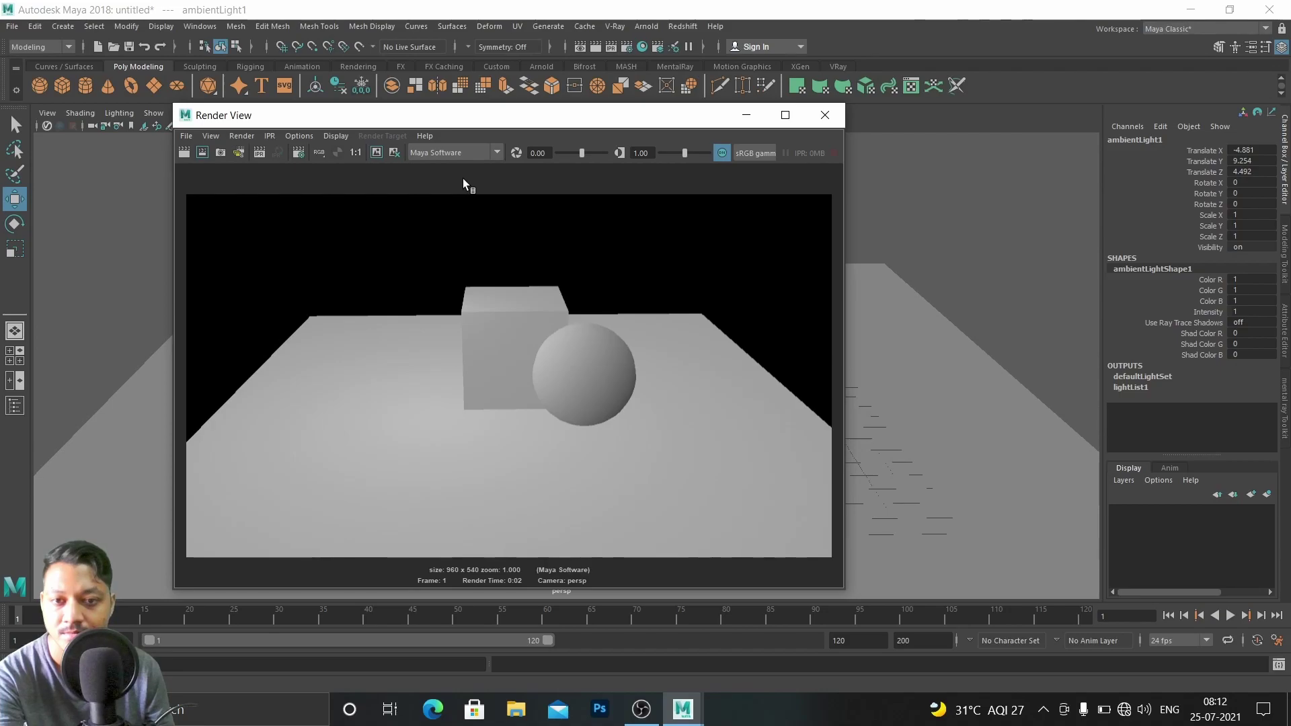
{"action": "left_click_drag", "start_coordinate": [695, 124], "coordinate": [674, 384]}
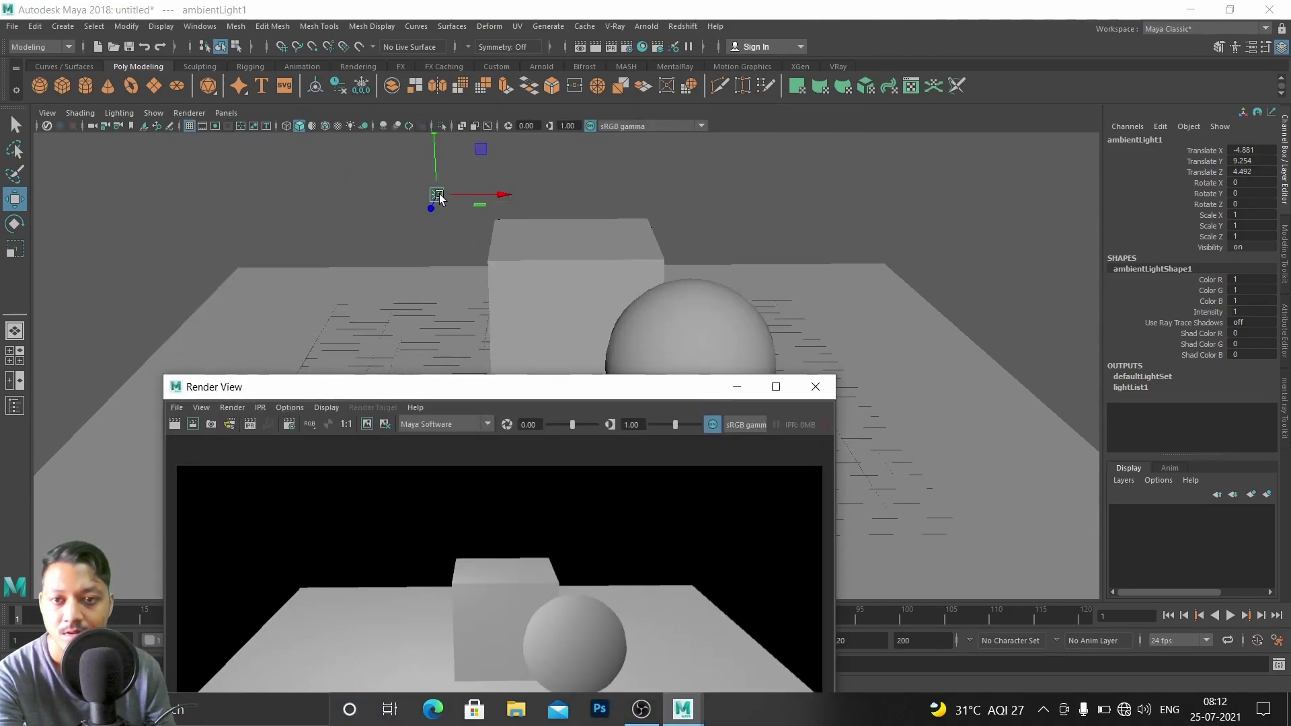
Lower the ambient light's intensity to about 0.301 and re-render the perspective view with Maya Software
{"action": "left_click_drag", "start_coordinate": [388, 187], "coordinate": [455, 214]}
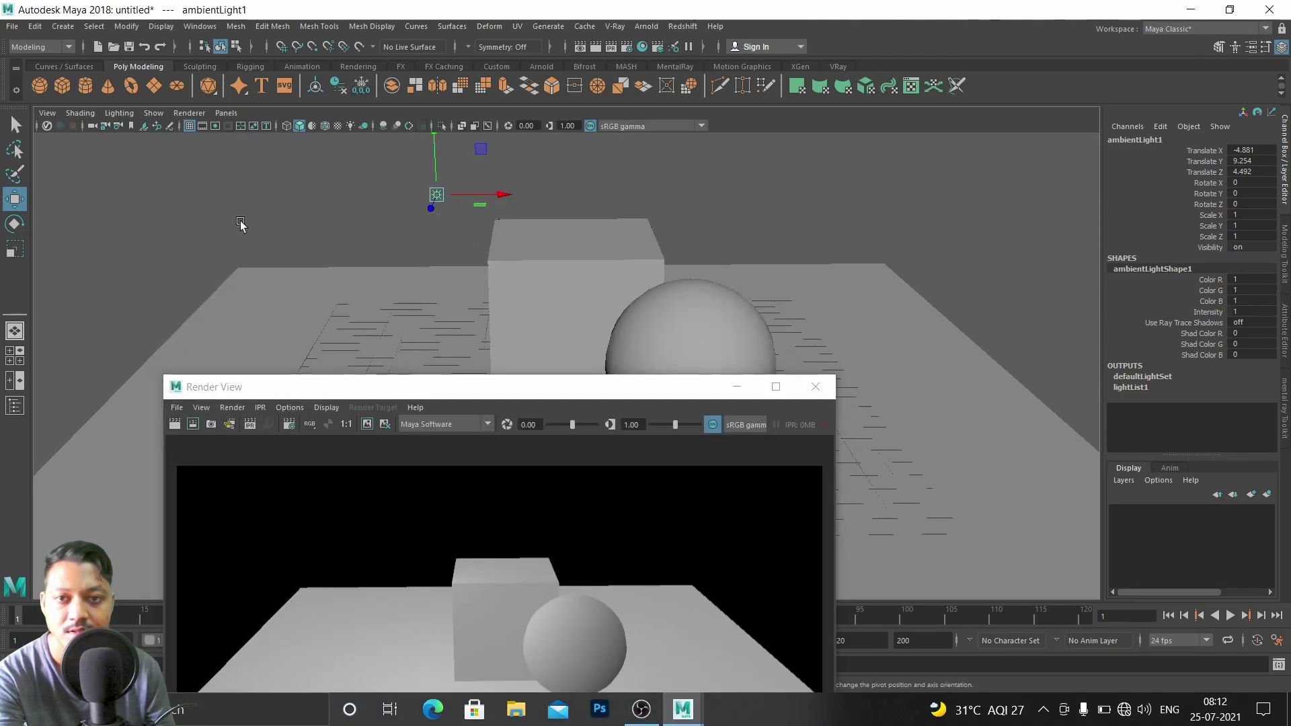
{"action": "key", "text": "ctrl+a"}
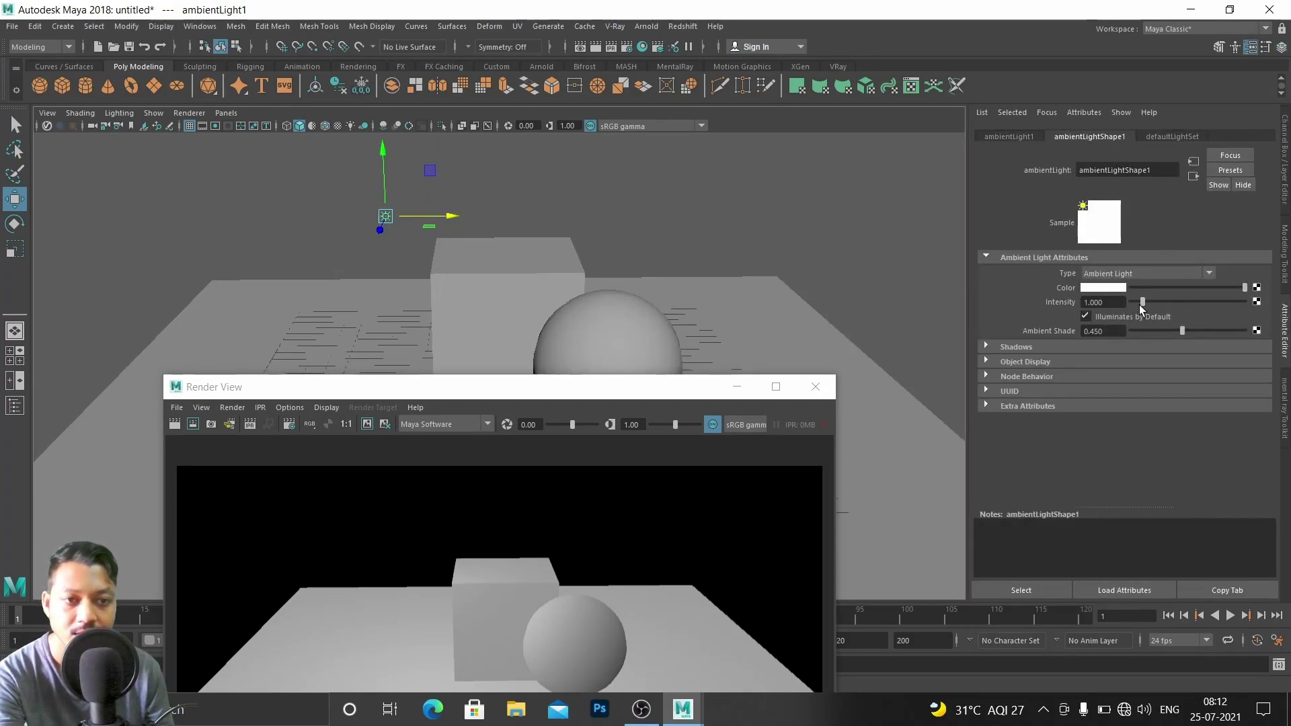
{"action": "left_click_drag", "start_coordinate": [1143, 303], "coordinate": [1135, 305]}
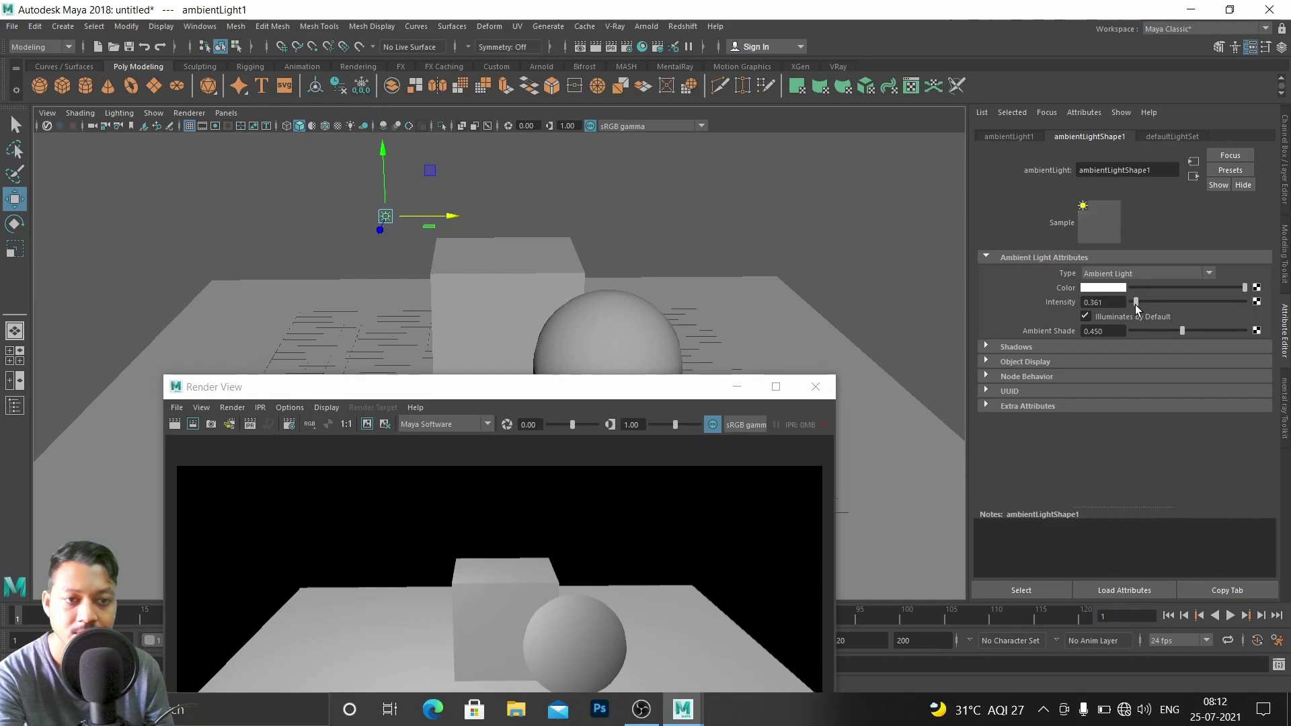
{"action": "left_click_drag", "start_coordinate": [628, 381], "coordinate": [664, 254]}
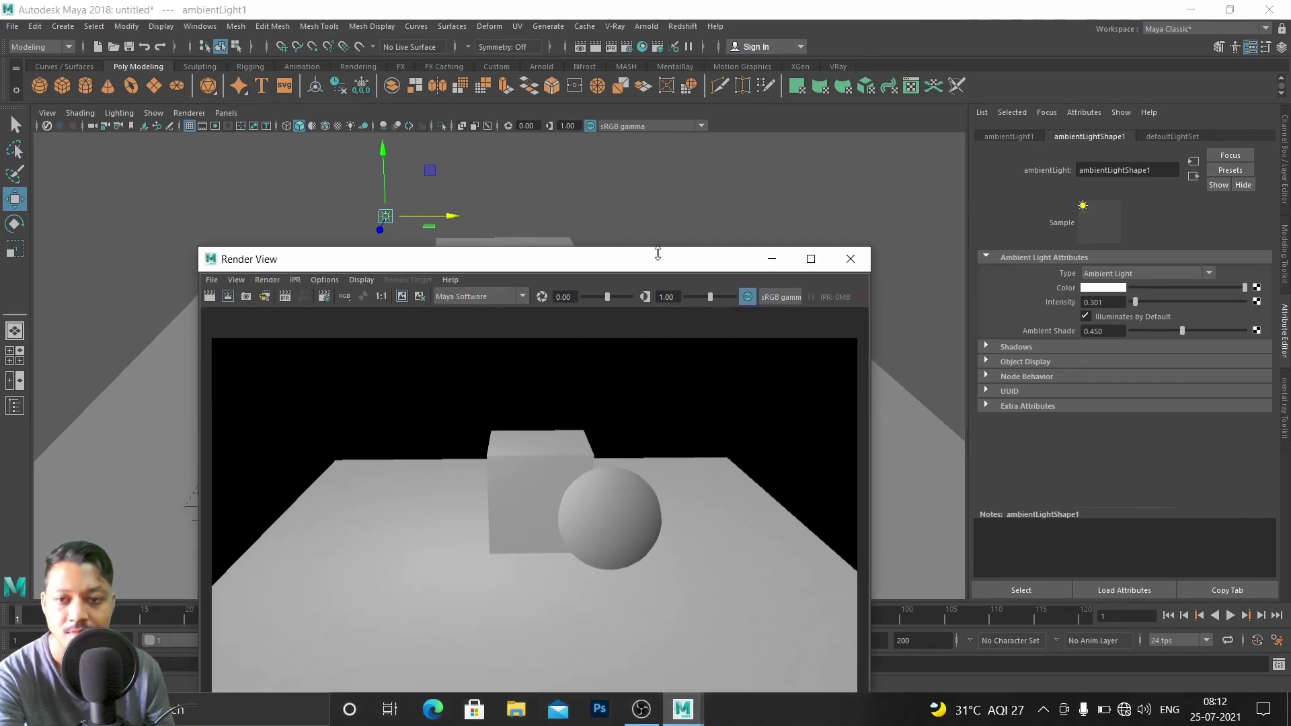
{"action": "left_click", "coordinate": [210, 297]}
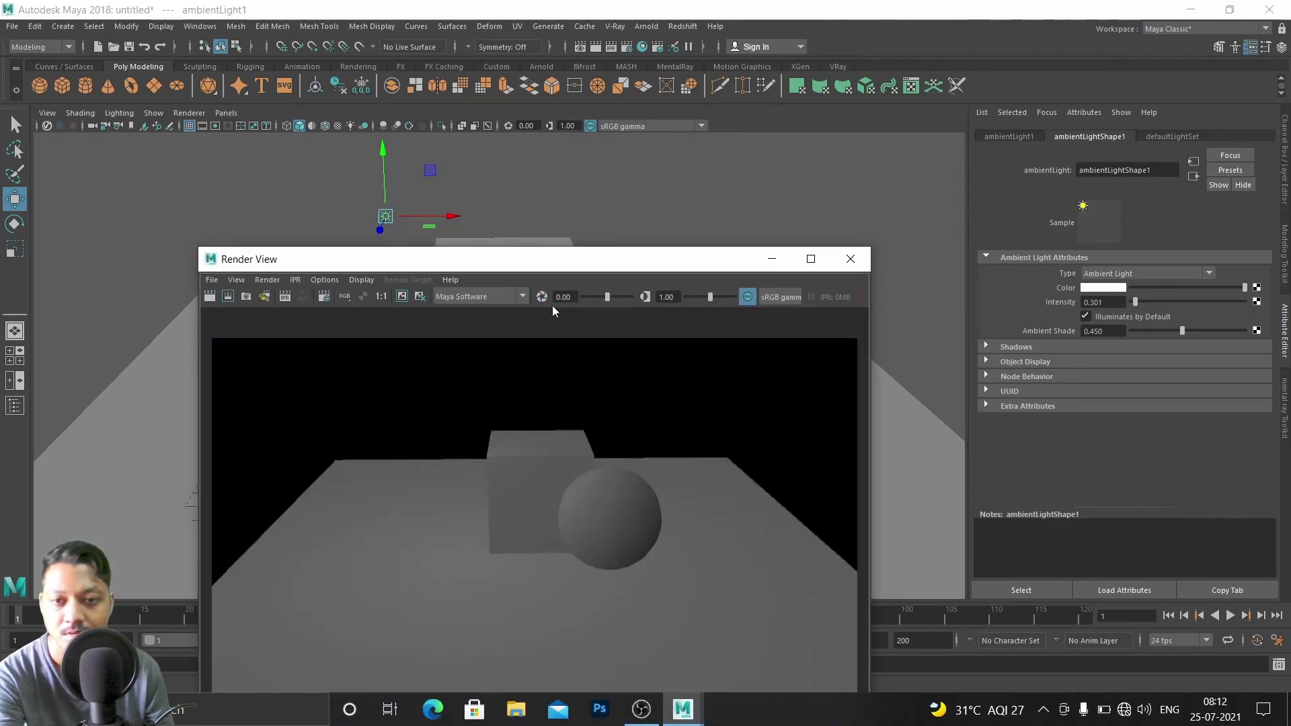
Switch the renderer to Maya Hardware 2.0 and render the dimmed scene
{"action": "left_click", "coordinate": [522, 297]}
{"action": "left_click", "coordinate": [468, 326]}
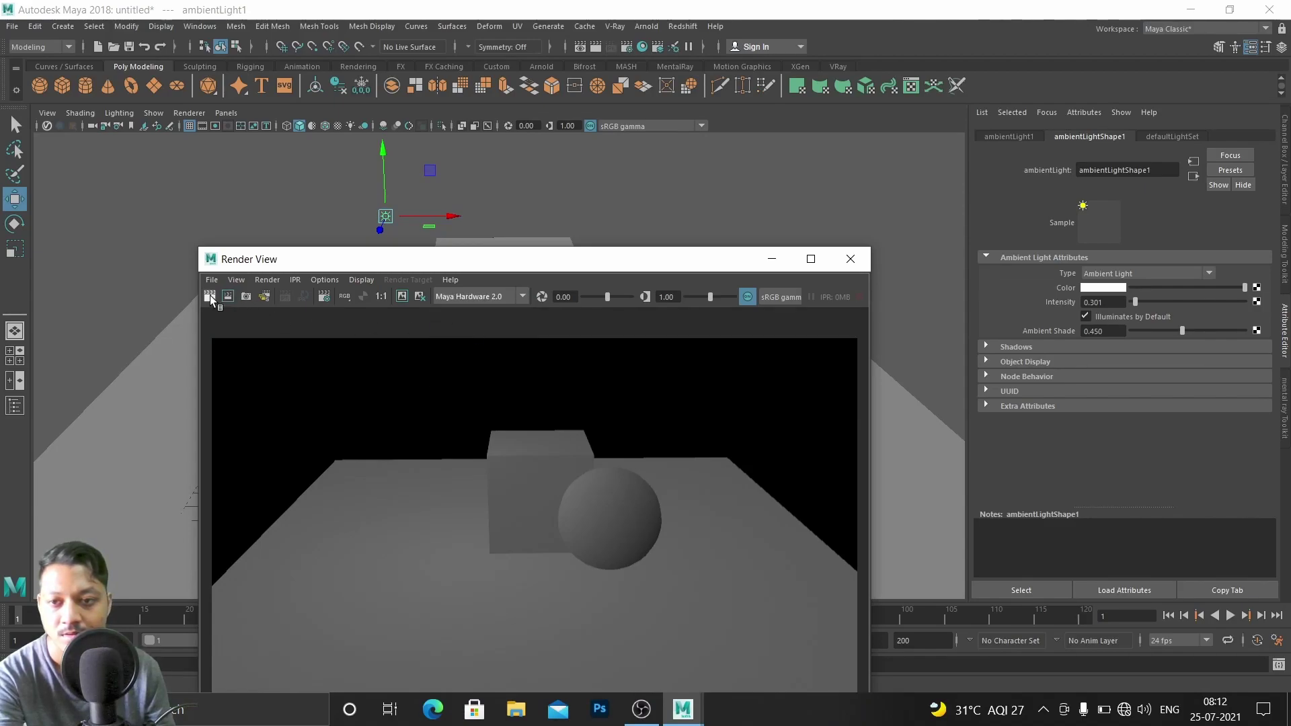
{"action": "left_click", "coordinate": [210, 297]}
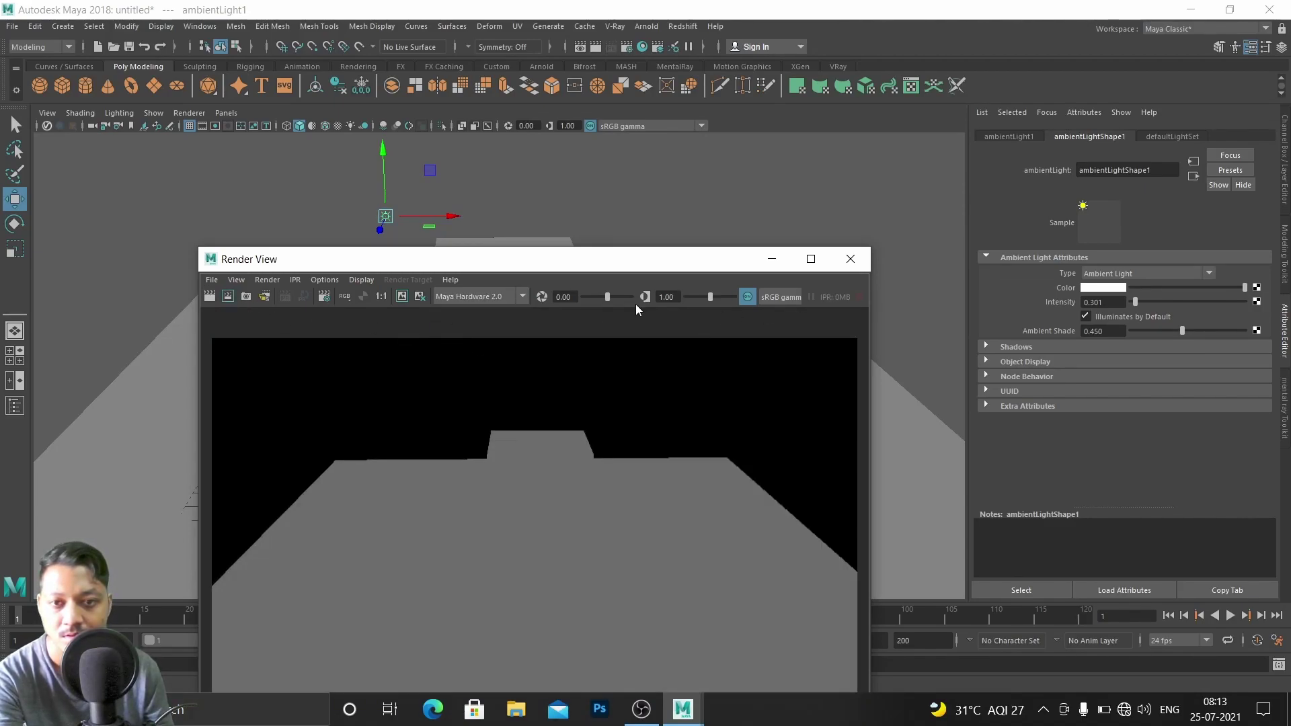
Switch the renderer to Maya Vector and render the perspective view
{"action": "left_click", "coordinate": [485, 295]}
{"action": "left_click", "coordinate": [469, 373]}
{"action": "left_click", "coordinate": [215, 300]}
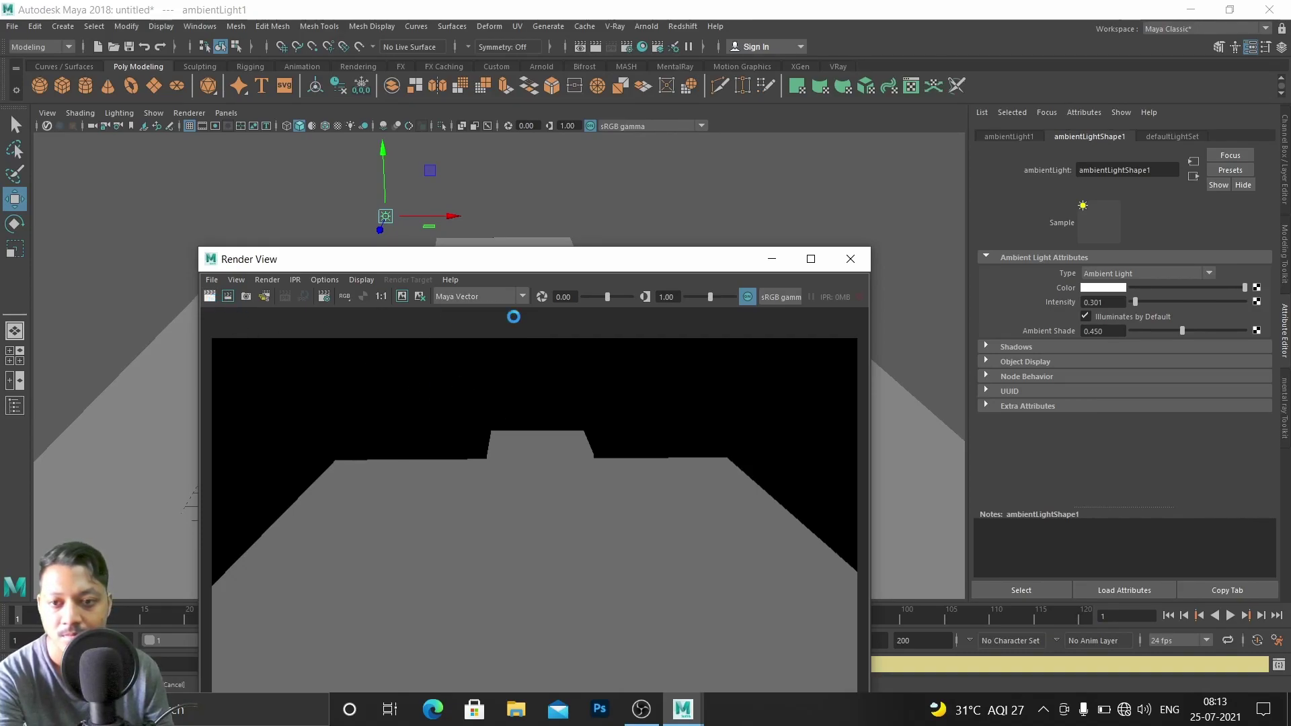
Switch the renderer to mental ray and render the perspective view
{"action": "left_click", "coordinate": [523, 297]}
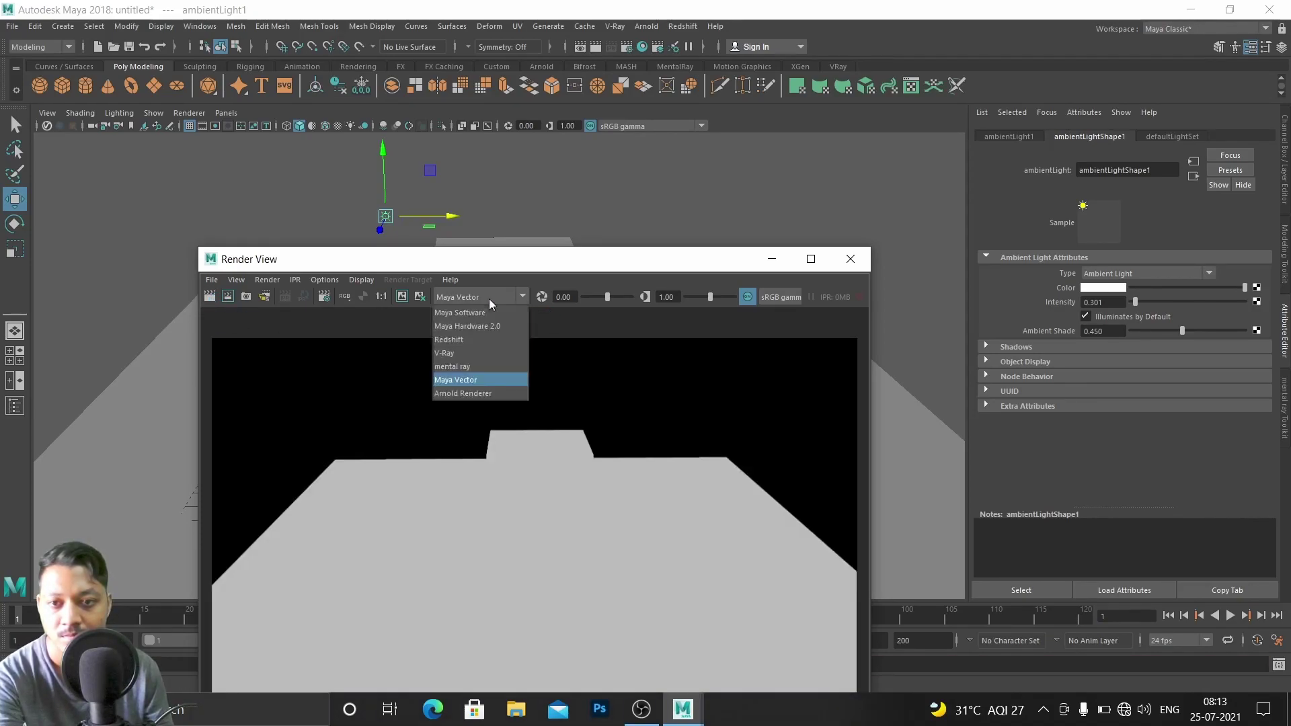
{"action": "left_click", "coordinate": [463, 365]}
{"action": "left_click", "coordinate": [332, 297]}
{"action": "left_click_drag", "start_coordinate": [566, 271], "coordinate": [587, 179]}
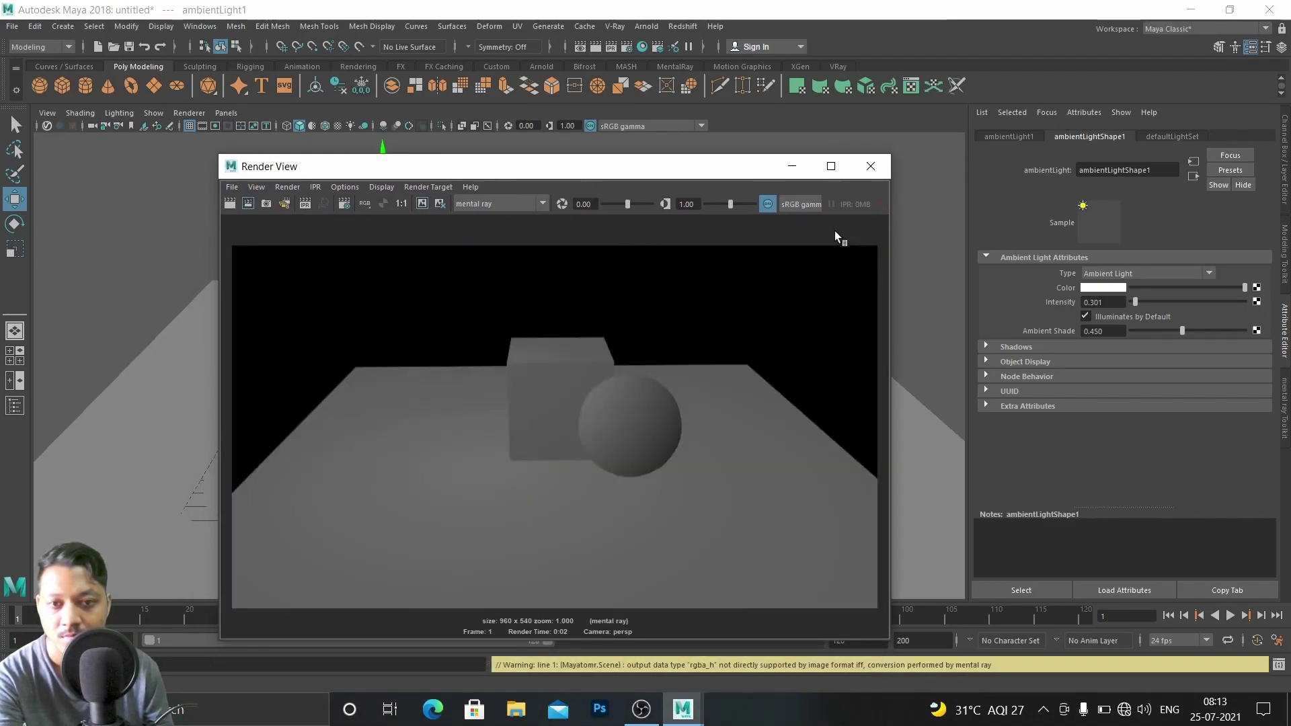
Shift the ambient light slightly sideways toward the cube and raise its intensity to about 0.964
{"action": "left_click_drag", "start_coordinate": [742, 168], "coordinate": [691, 319]}
{"action": "left_click_drag", "start_coordinate": [449, 224], "coordinate": [468, 224]}
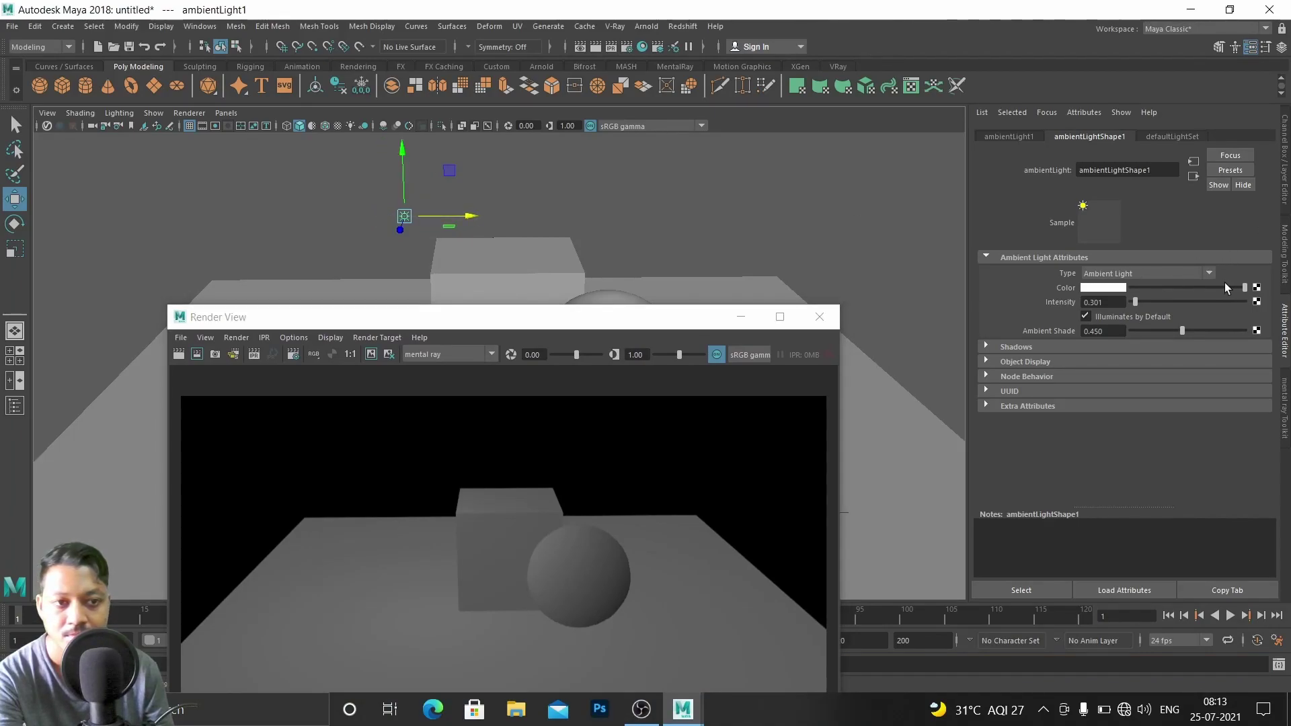
{"action": "left_click_drag", "start_coordinate": [1136, 302], "coordinate": [1143, 302]}
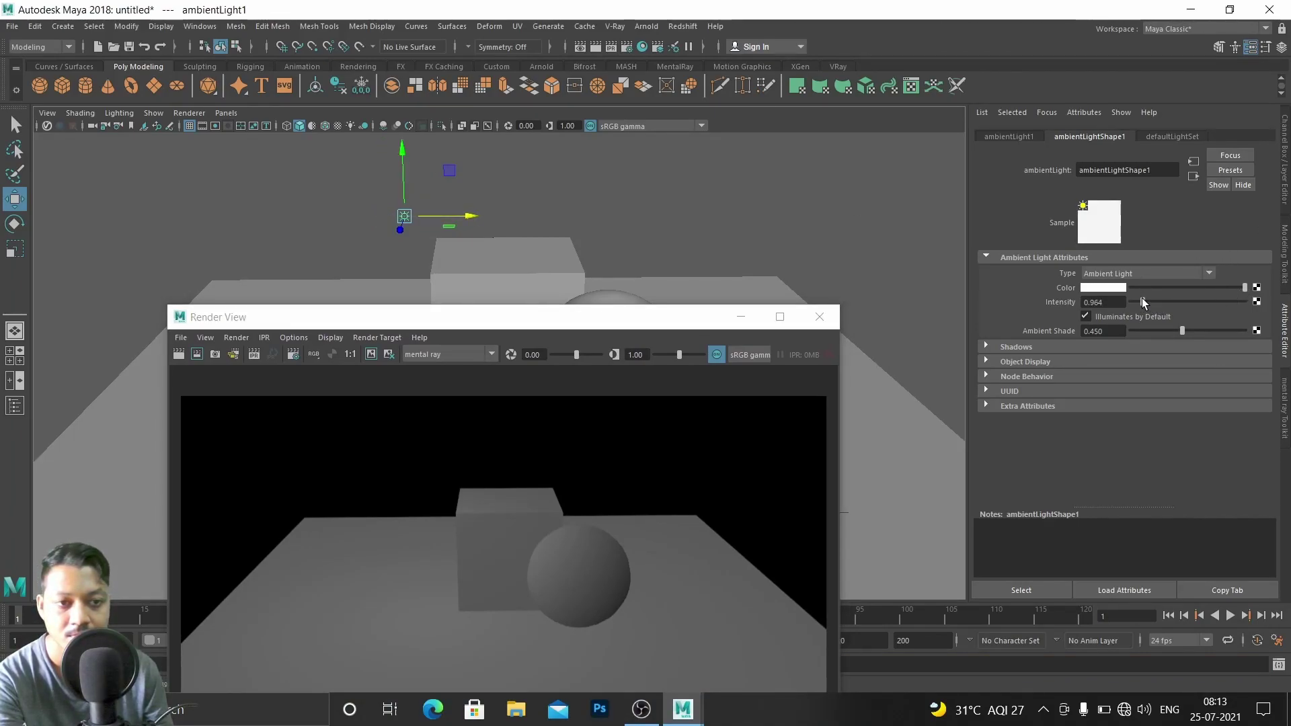
Re-render the perspective view with mental ray using the brighter ambient light
{"action": "left_click", "coordinate": [177, 352]}
{"action": "left_click_drag", "start_coordinate": [526, 174], "coordinate": [527, 164]}
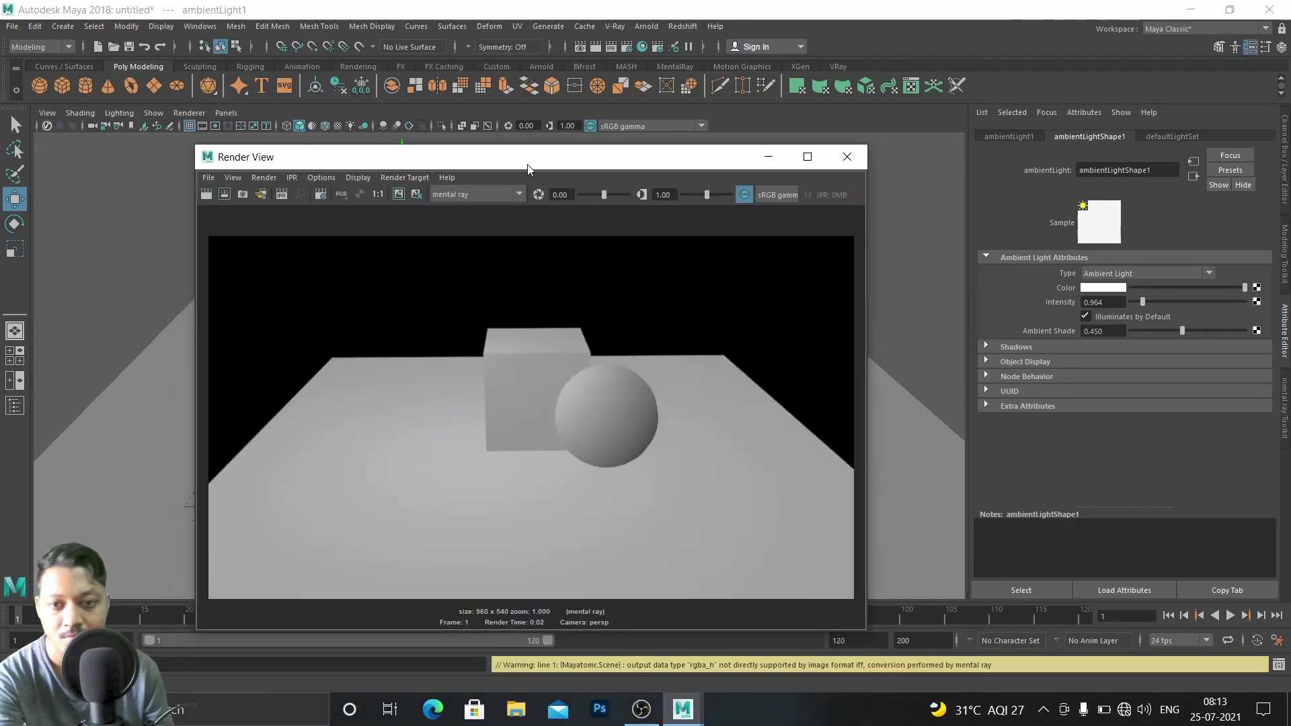
{"action": "left_click_drag", "start_coordinate": [694, 168], "coordinate": [705, 202]}
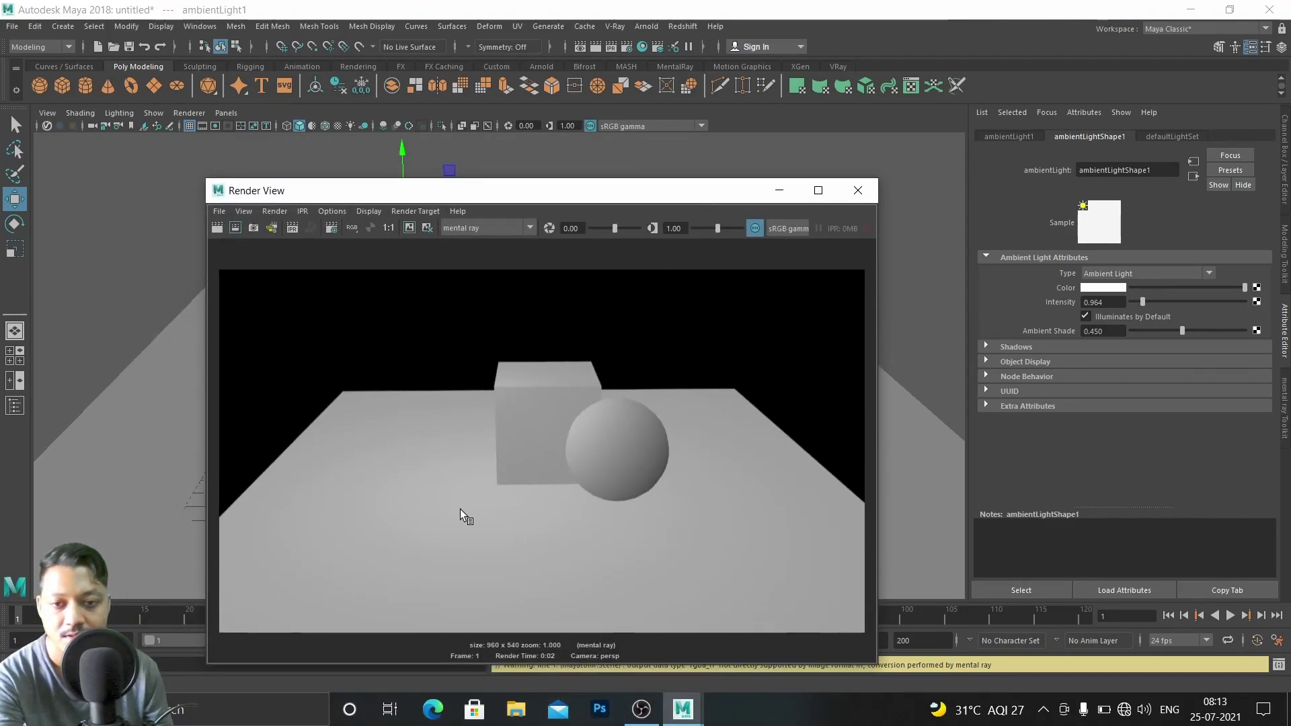
Change the ambient light's color to a warm orange with hue about 34.6, saturation about 0.635 and value 1
{"action": "left_click_drag", "start_coordinate": [662, 195], "coordinate": [337, 277]}
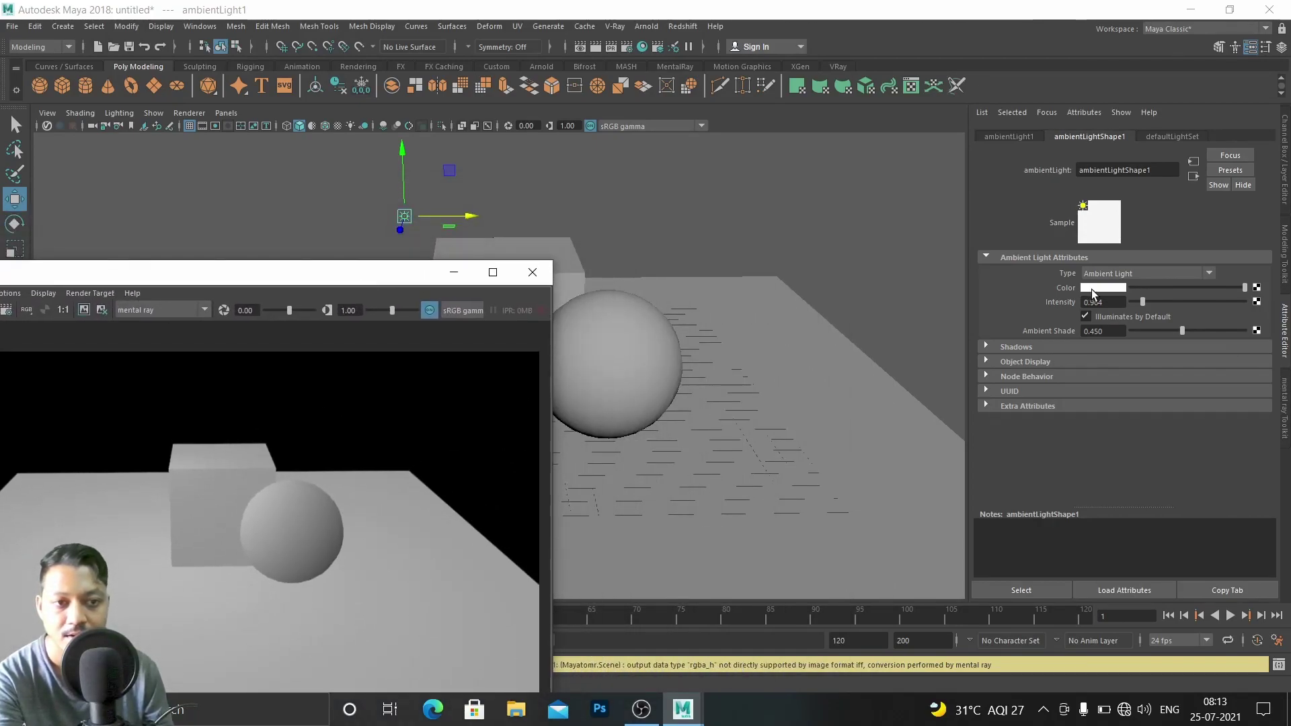
{"action": "left_click", "coordinate": [1097, 287]}
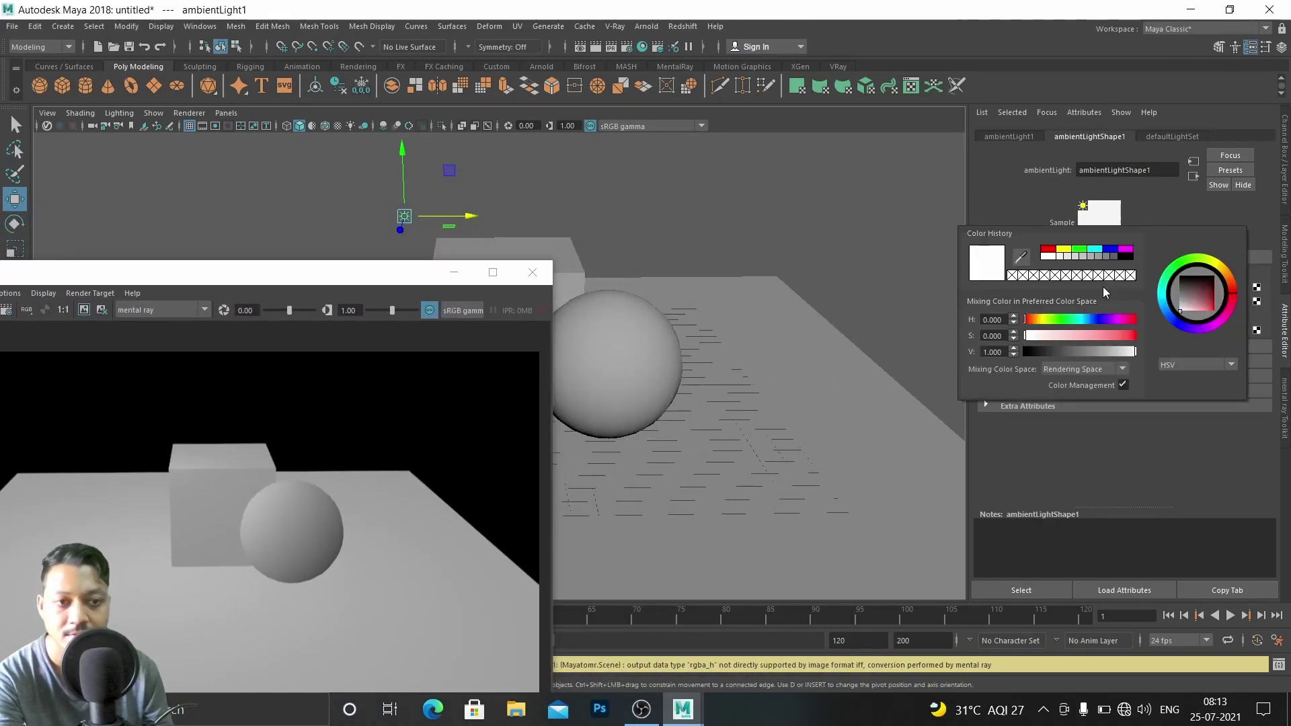
{"action": "left_click", "coordinate": [1031, 317]}
{"action": "left_click_drag", "start_coordinate": [1030, 318], "coordinate": [1095, 349]}
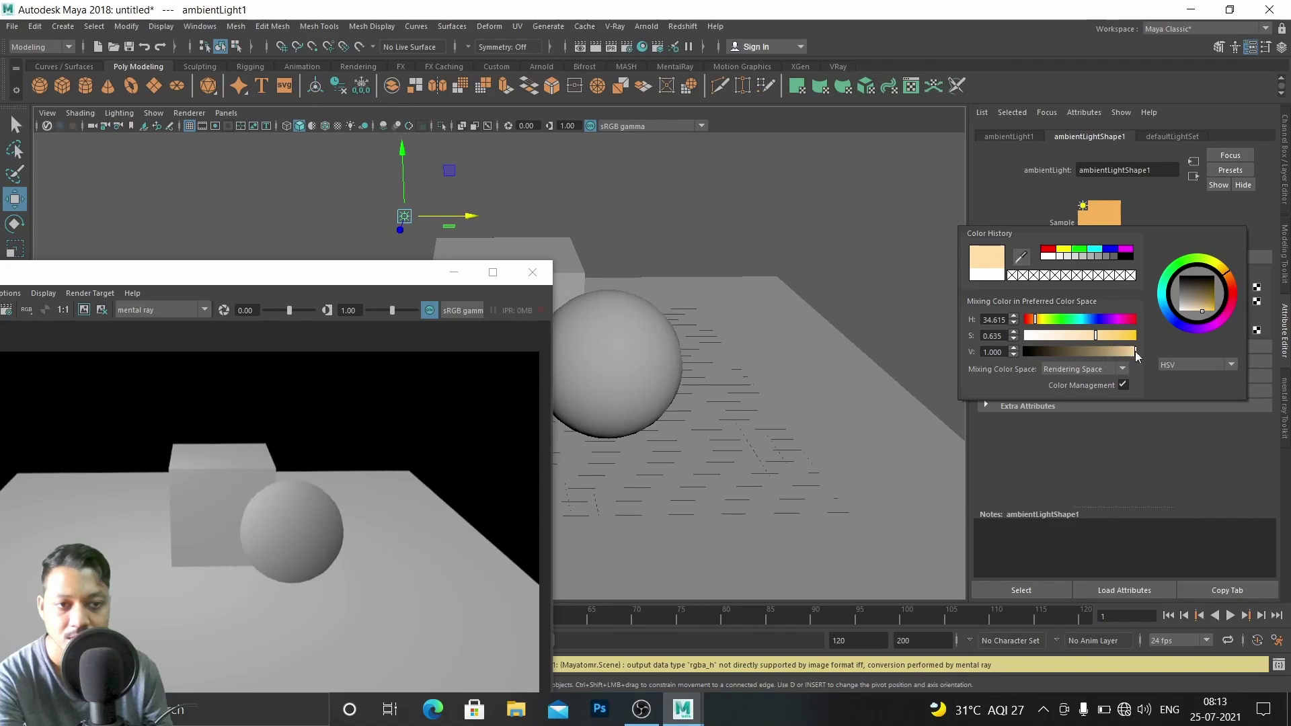
Render the warm-tinted scene with mental ray and close the Render View
{"action": "left_click_drag", "start_coordinate": [427, 276], "coordinate": [1028, 130]}
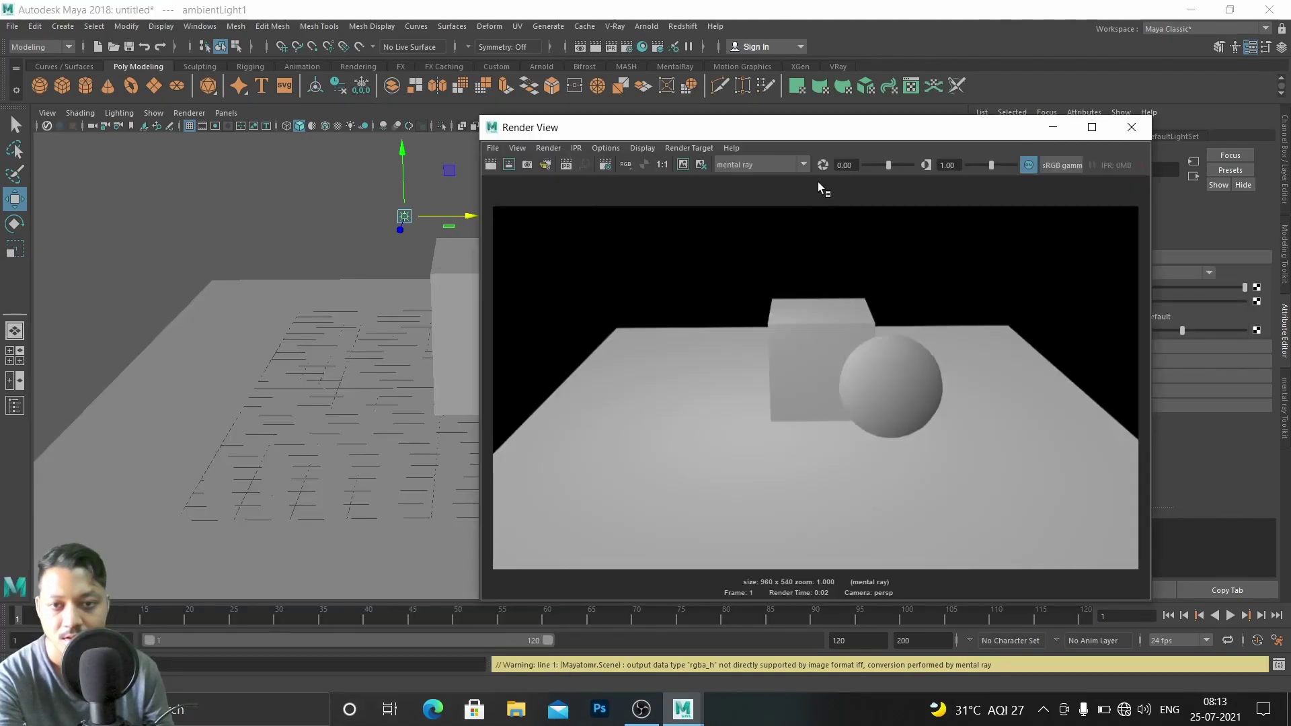
{"action": "left_click", "coordinate": [492, 168]}
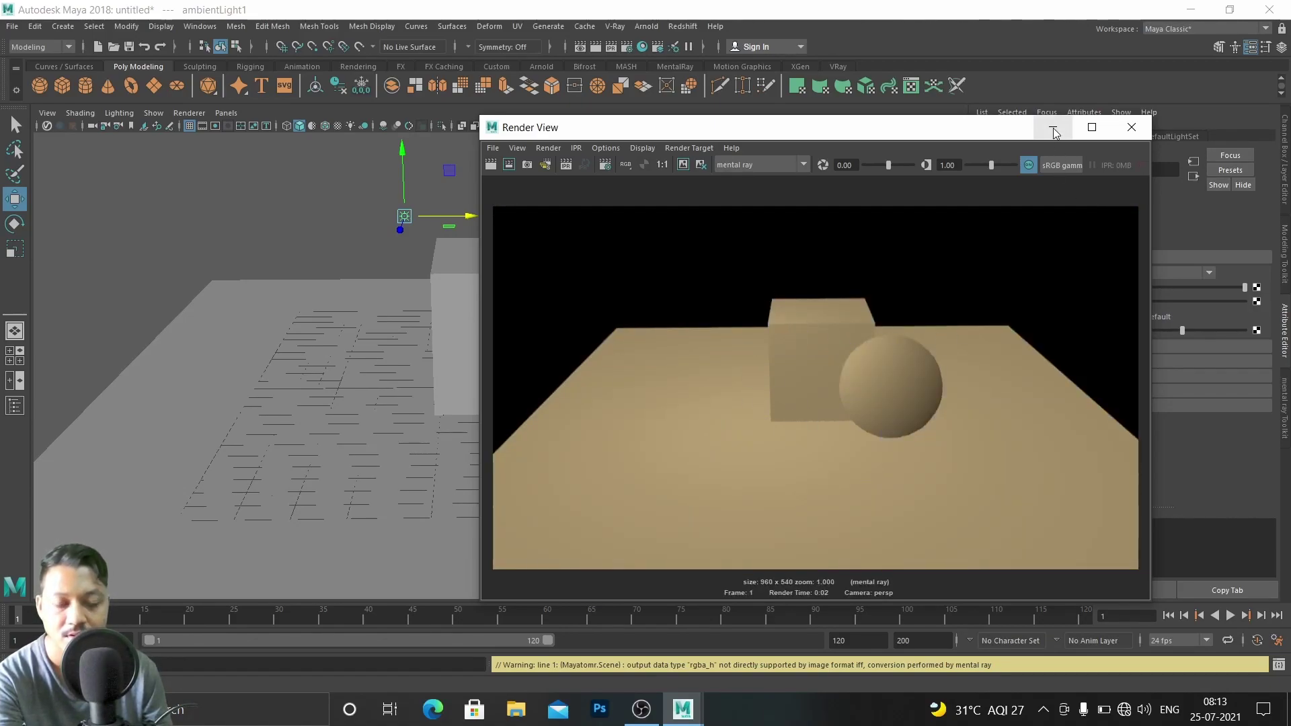
{"action": "left_click_drag", "start_coordinate": [980, 131], "coordinate": [718, 100]}
{"action": "left_click", "coordinate": [869, 96]}
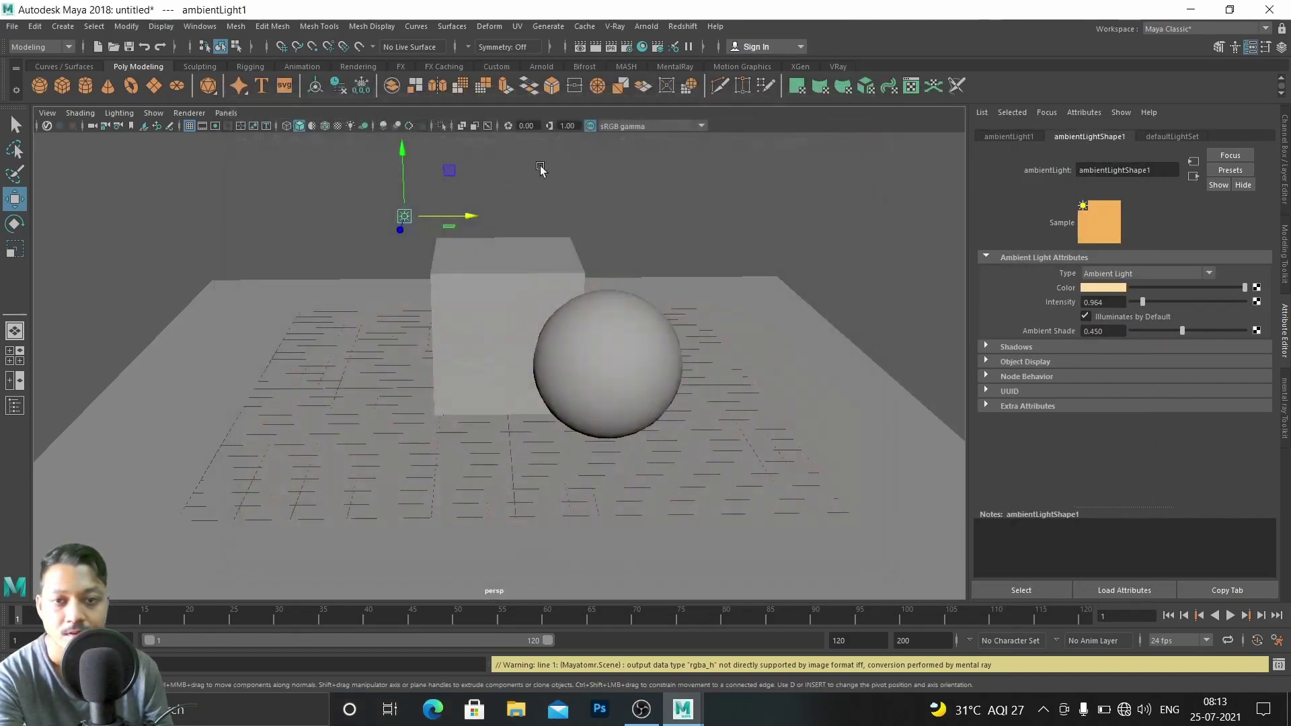
Delete the ambient light from the scene and create a directional light
{"action": "left_click_drag", "start_coordinate": [491, 186], "coordinate": [352, 227]}
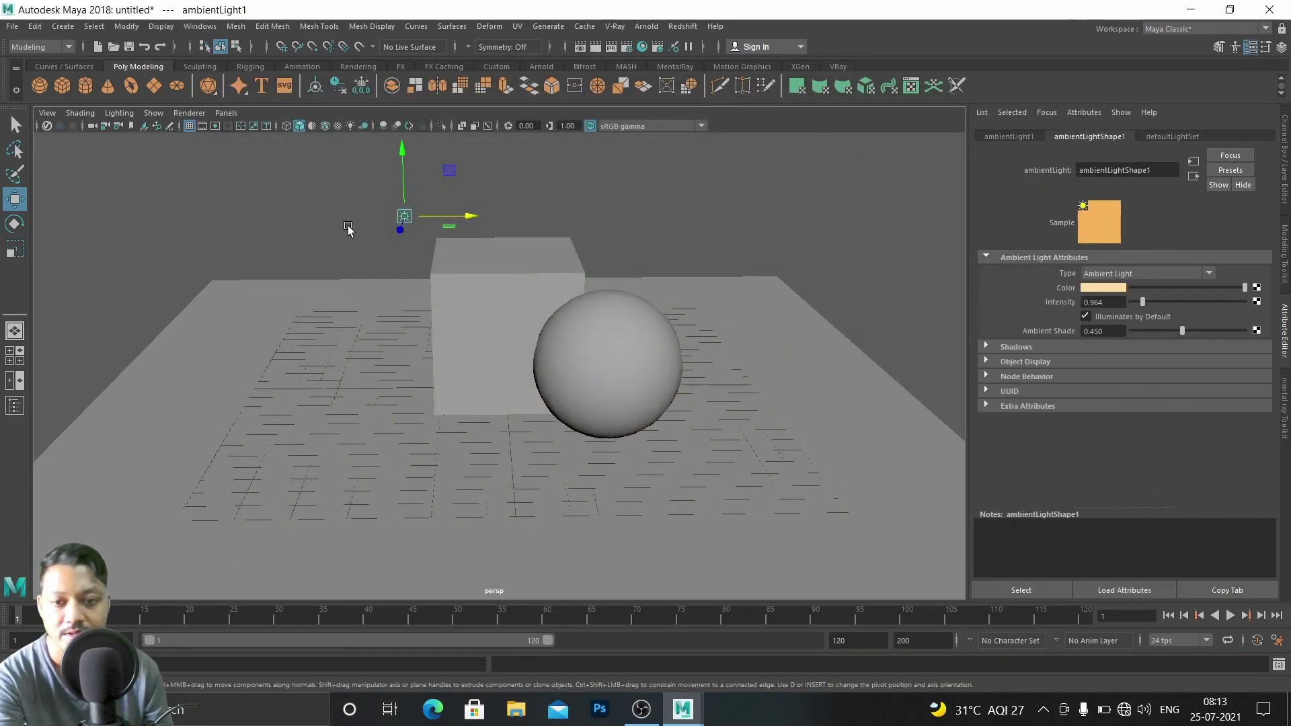
{"action": "key", "text": "Delete"}
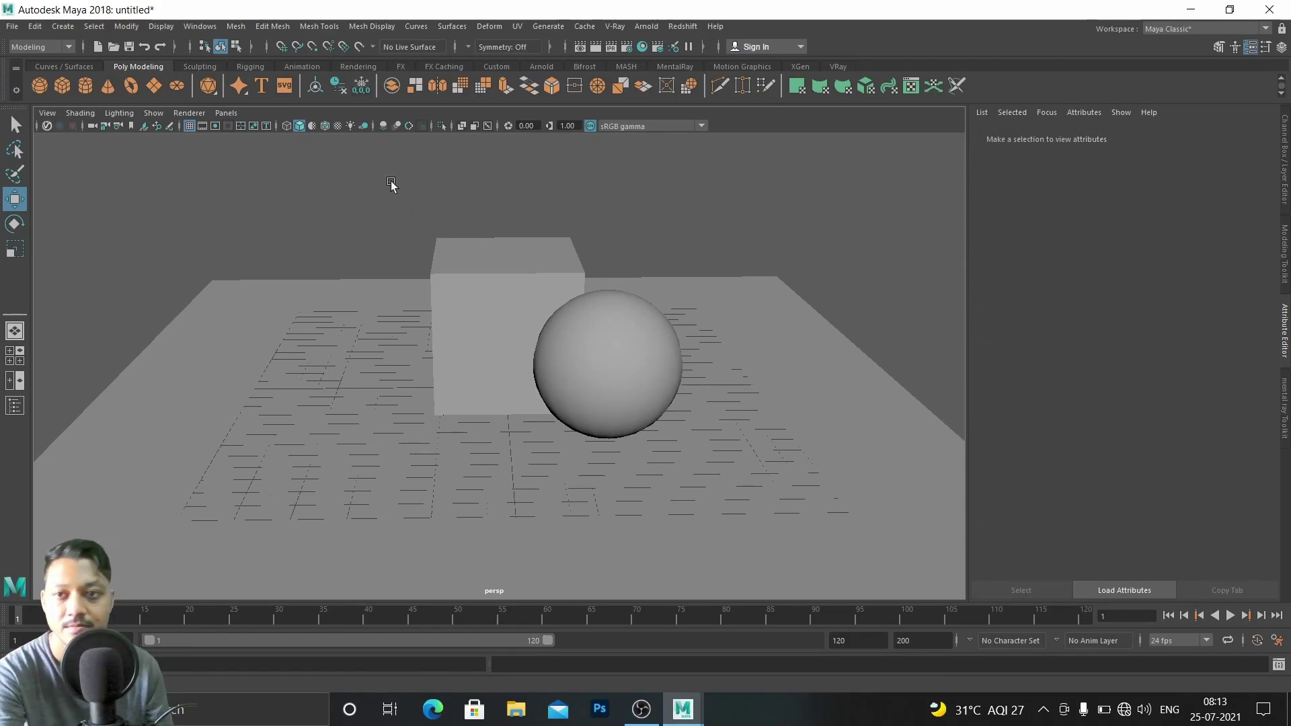
{"action": "left_click", "coordinate": [69, 28]}
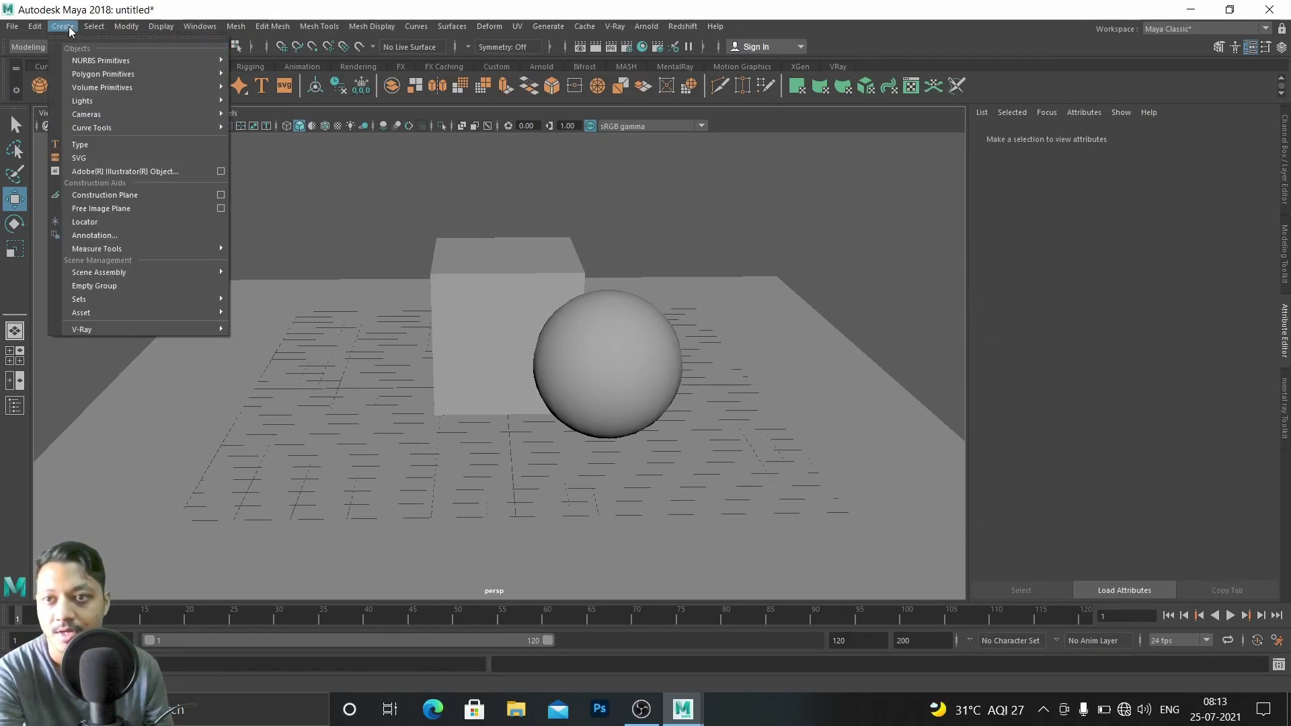
{"action": "mouse_move", "coordinate": [102, 102]}
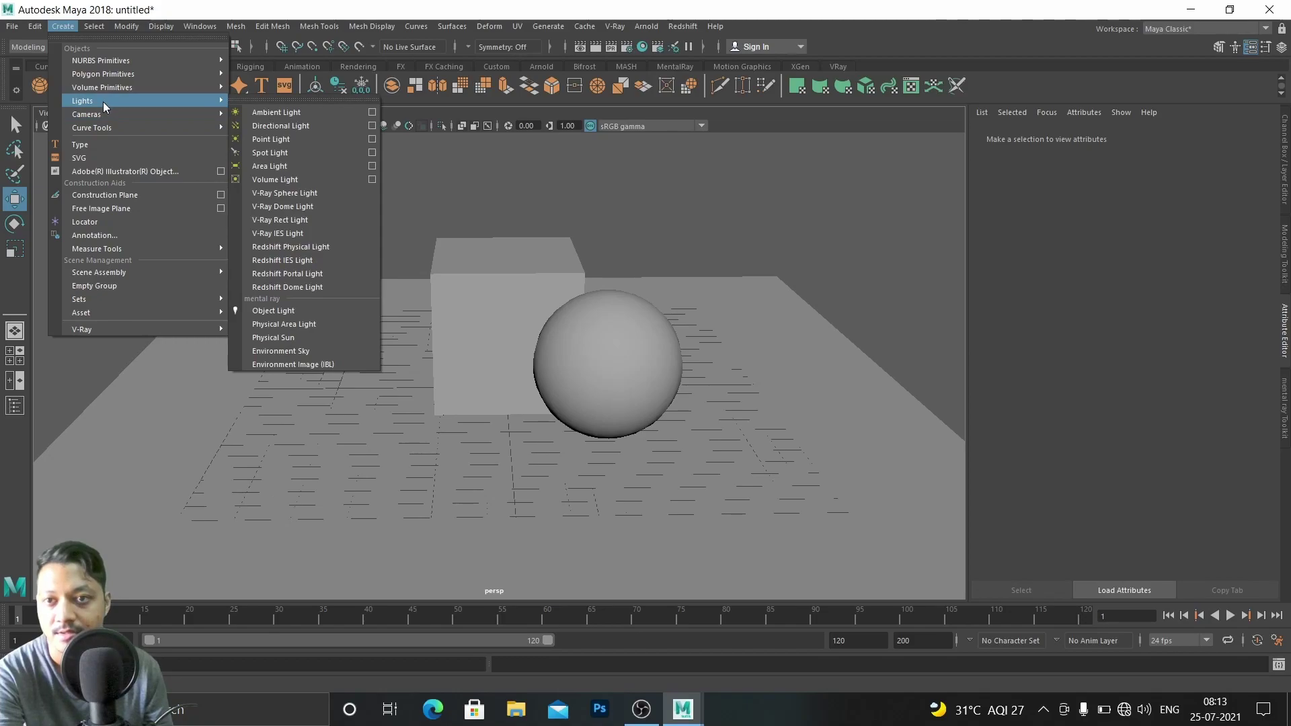
{"action": "left_click", "coordinate": [277, 127]}
Move the directional light away from the objects to the open floor area beside the cube
{"action": "left_click_drag", "start_coordinate": [568, 387], "coordinate": [265, 211]}
{"action": "left_click_drag", "start_coordinate": [331, 293], "coordinate": [374, 294]}
{"action": "left_click_drag", "start_coordinate": [276, 315], "coordinate": [259, 337]}
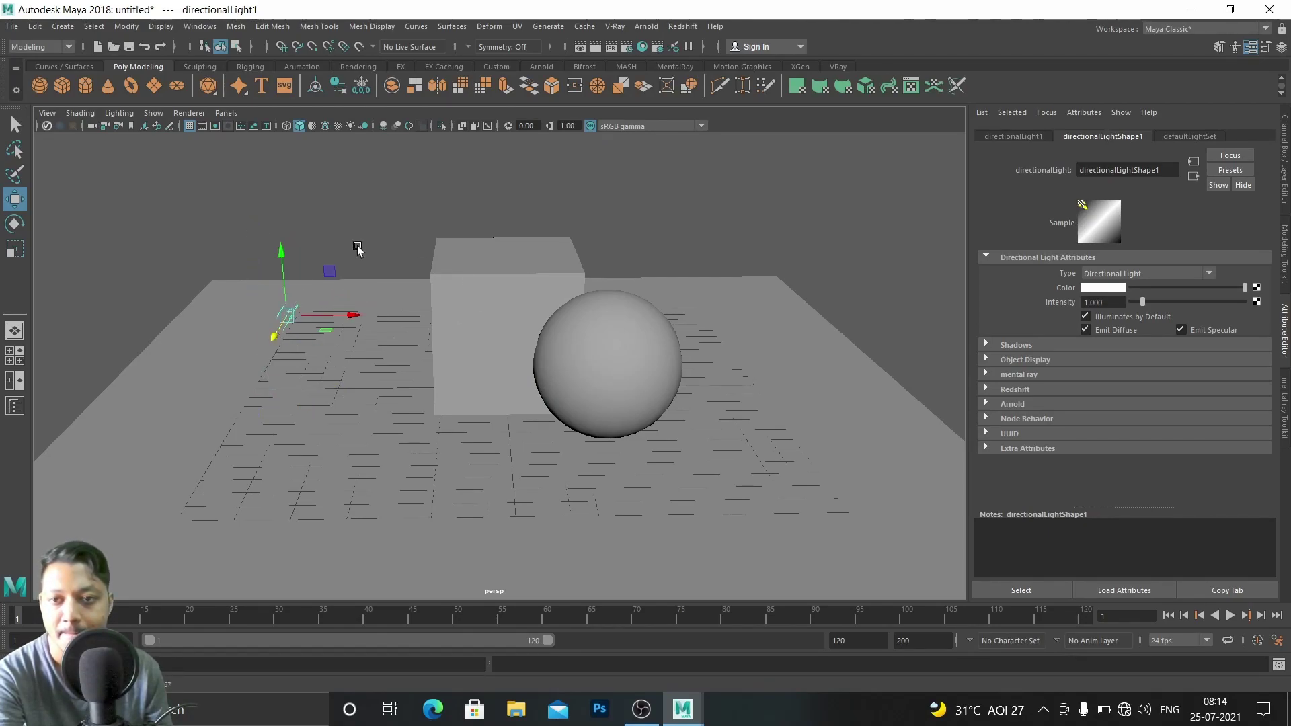
Rotate the directional light so that its arrows point toward the cube and sphere, tilted slightly downward
{"action": "key", "text": "e"}
{"action": "left_click_drag", "start_coordinate": [304, 336], "coordinate": [239, 302]}
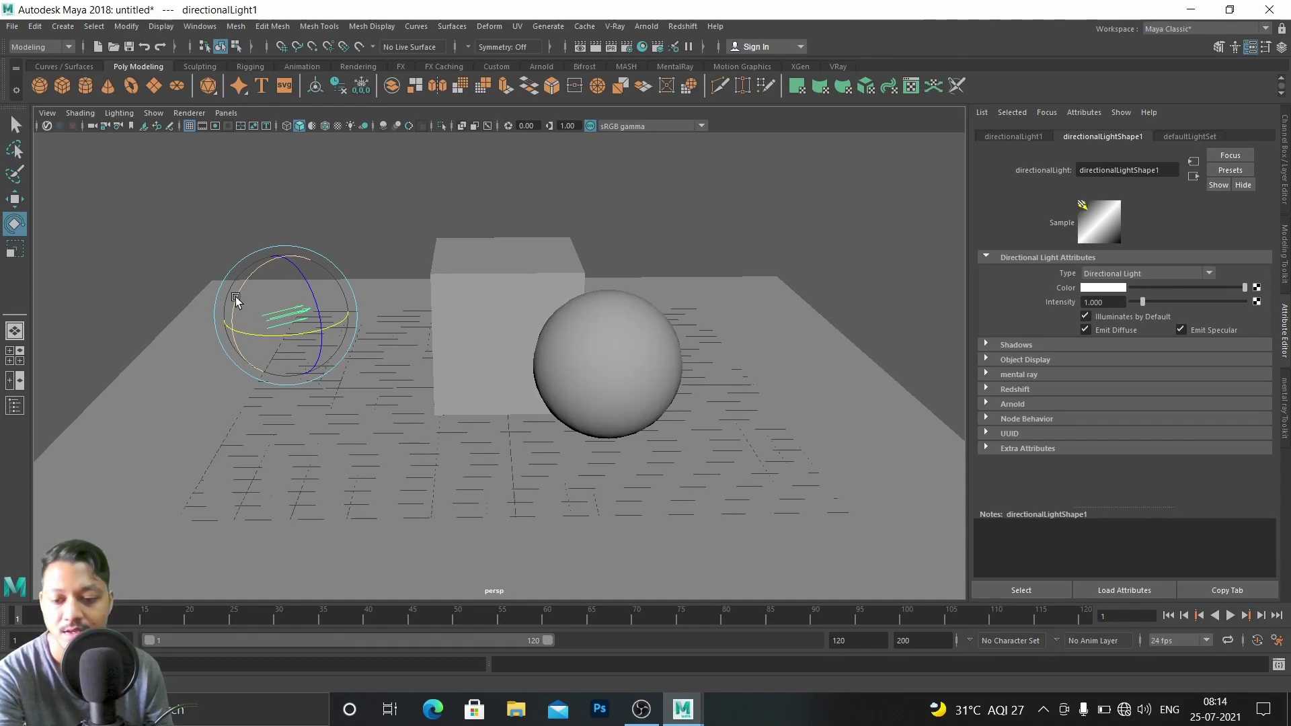
{"action": "left_click_drag", "start_coordinate": [236, 301], "coordinate": [287, 285]}
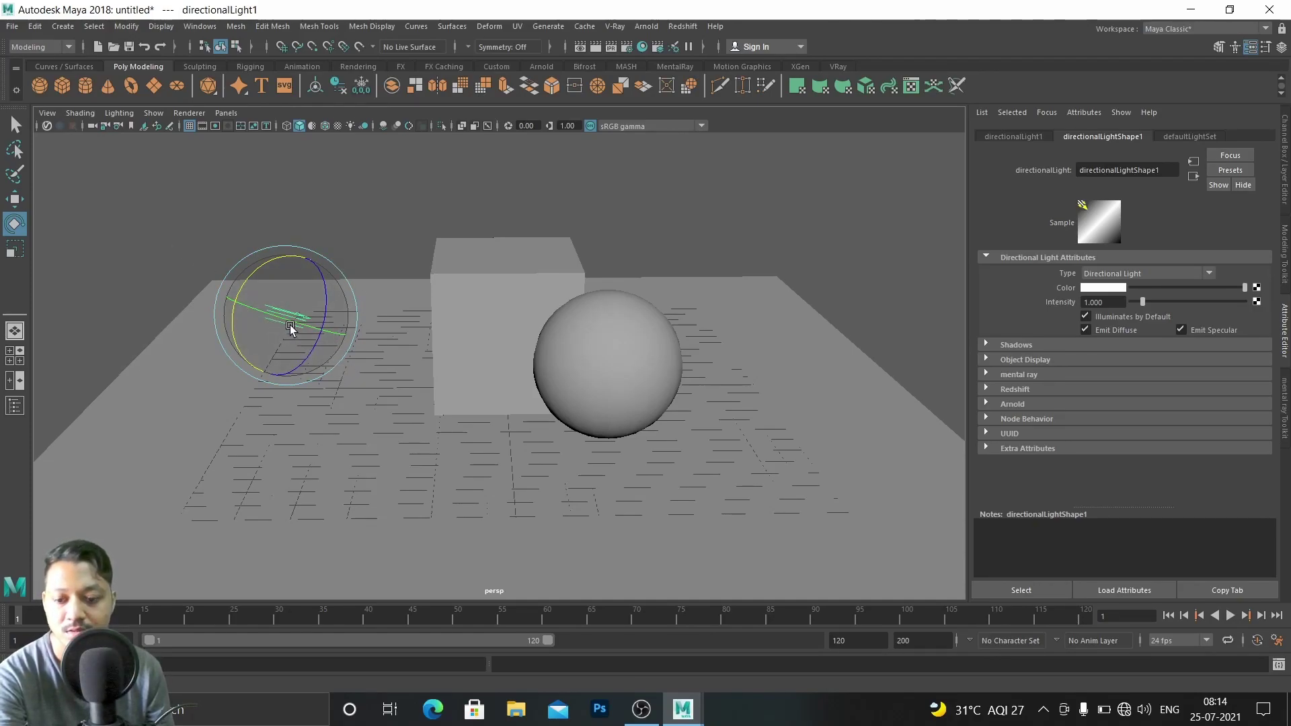
Move the directional light forward toward the camera and raise it slightly above the floor
{"action": "key", "text": "w"}
{"action": "left_click_drag", "start_coordinate": [277, 332], "coordinate": [214, 431]}
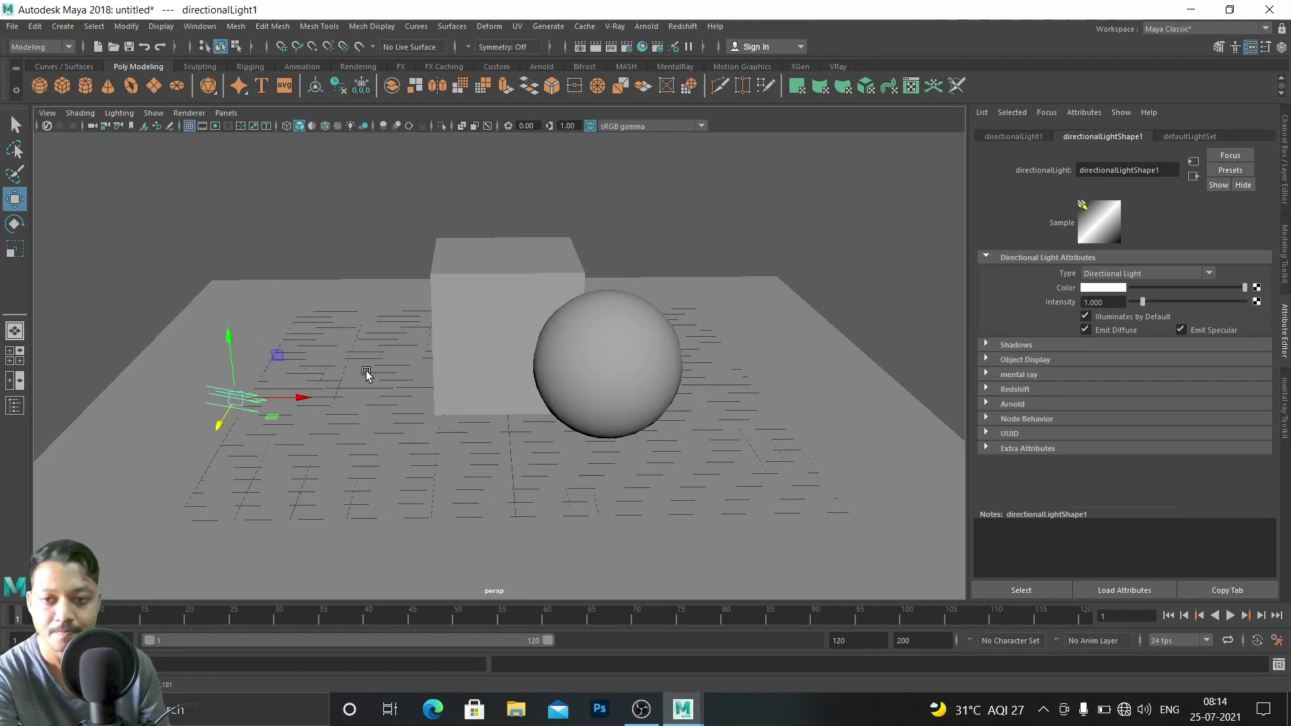
{"action": "left_click_drag", "start_coordinate": [228, 338], "coordinate": [229, 303]}
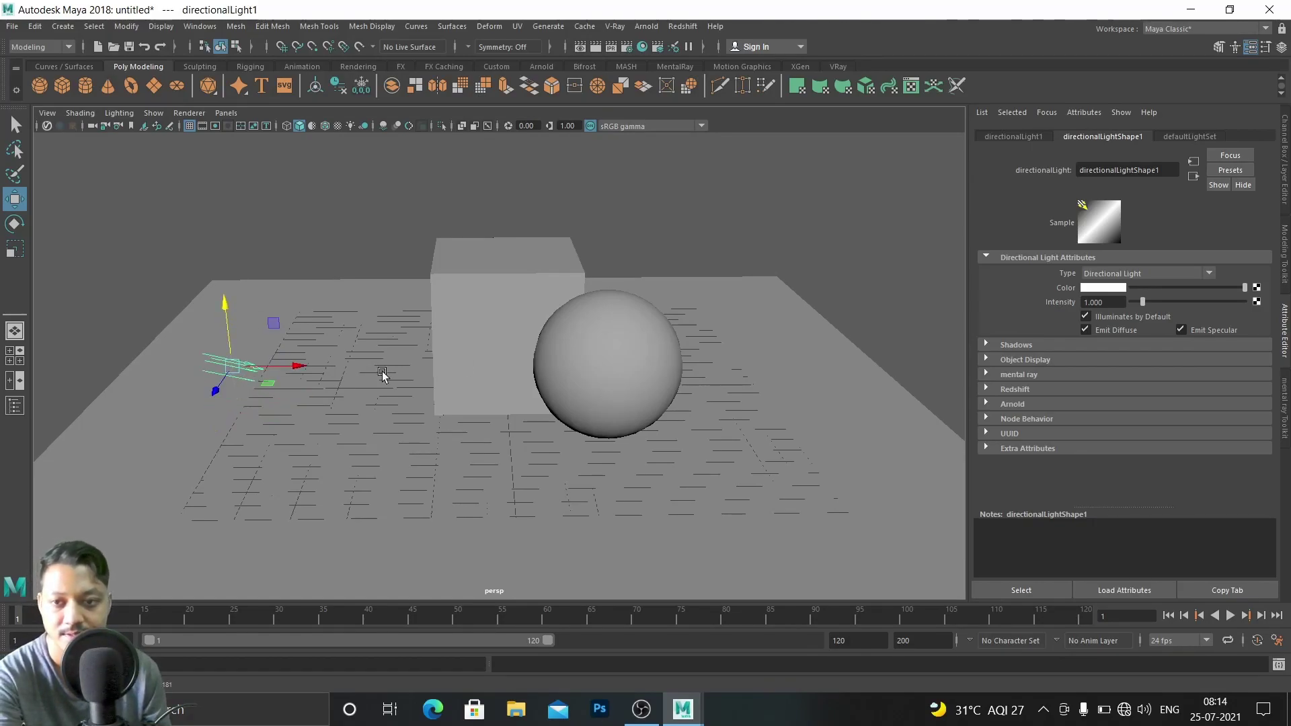
Scale up the directional light's icon and lower its intensity to about 0.602
{"action": "key", "text": "r"}
{"action": "middle_click_drag", "start_coordinate": [349, 358], "coordinate": [397, 356]}
{"action": "scroll", "coordinate": [316, 380], "scroll_direction": "up", "scroll_amount": 3}
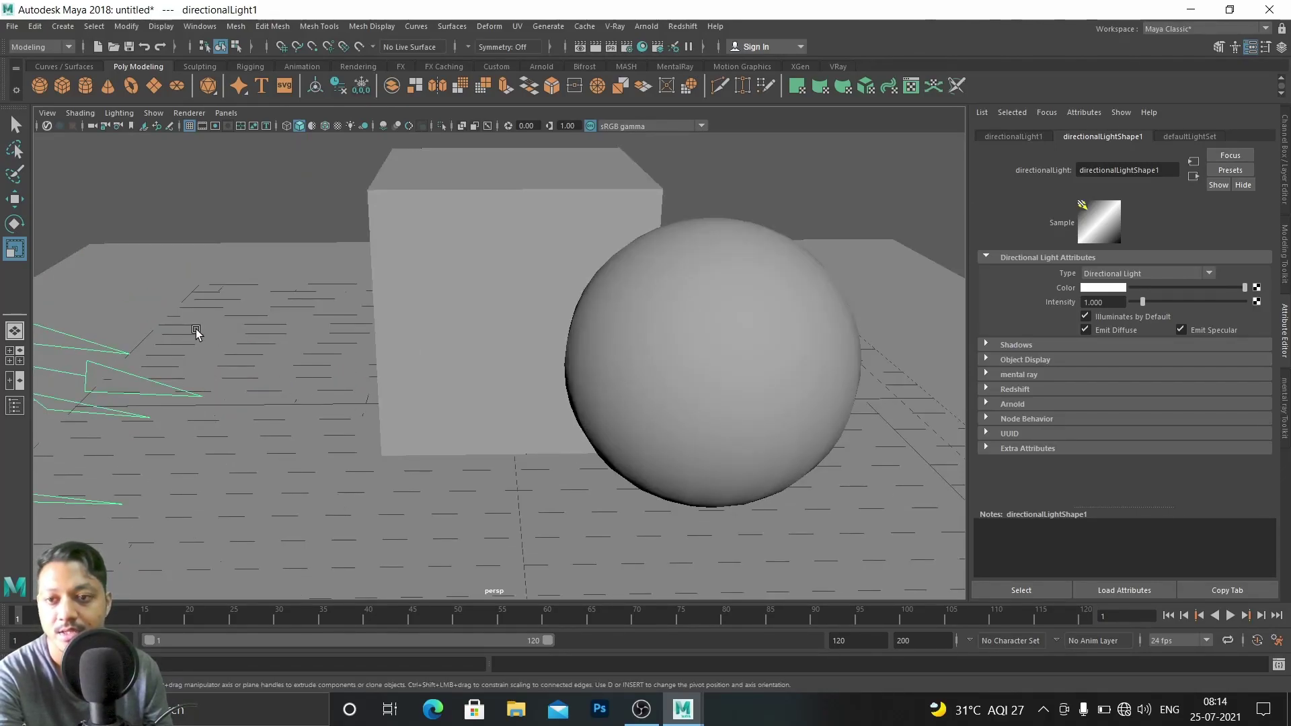
{"action": "scroll", "coordinate": [202, 332], "scroll_direction": "down", "scroll_amount": 4}
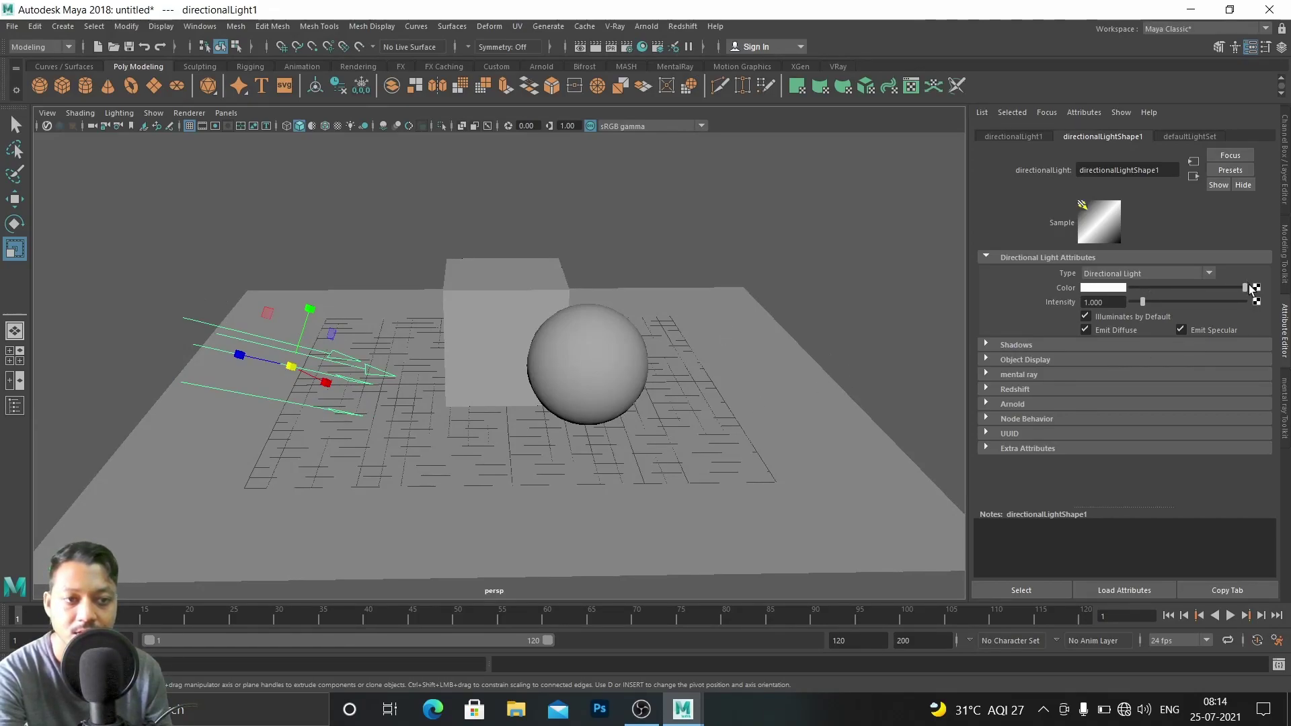
{"action": "left_click_drag", "start_coordinate": [1142, 302], "coordinate": [1138, 302]}
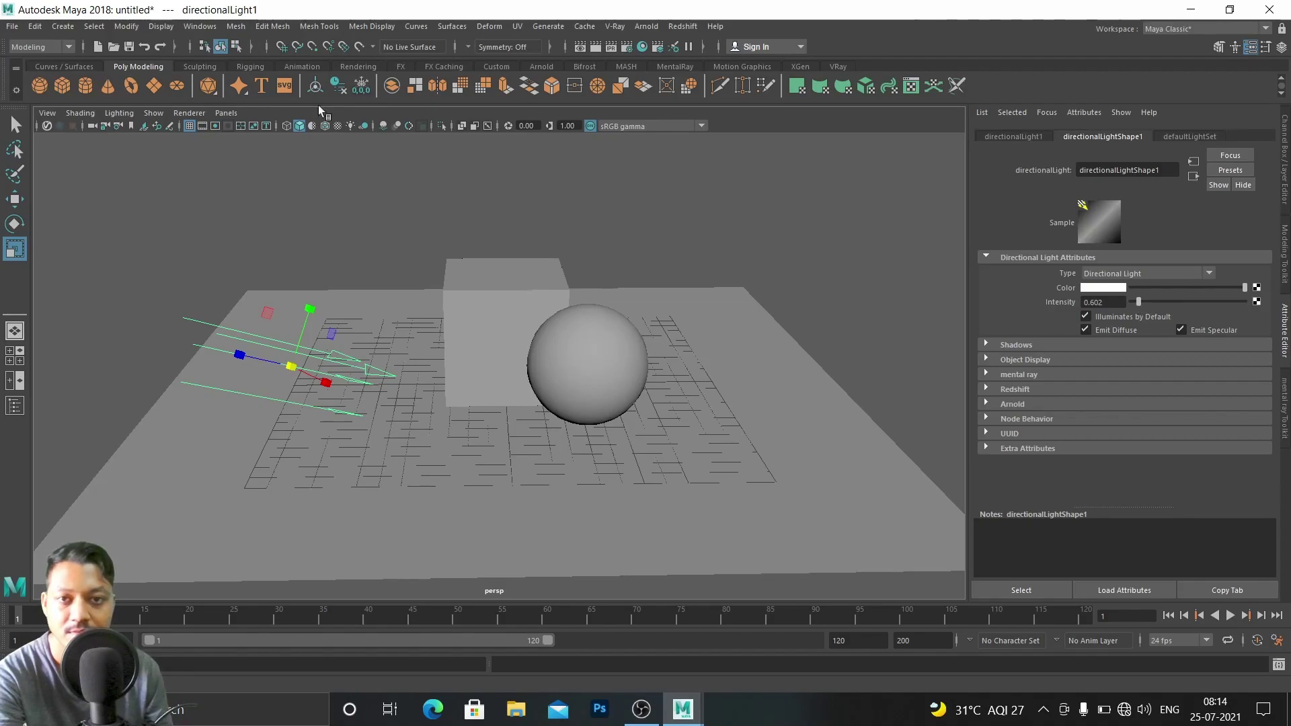
Render the perspective view with mental ray to check the directional light's shadows at intensity 0.602
{"action": "left_click", "coordinate": [585, 47]}
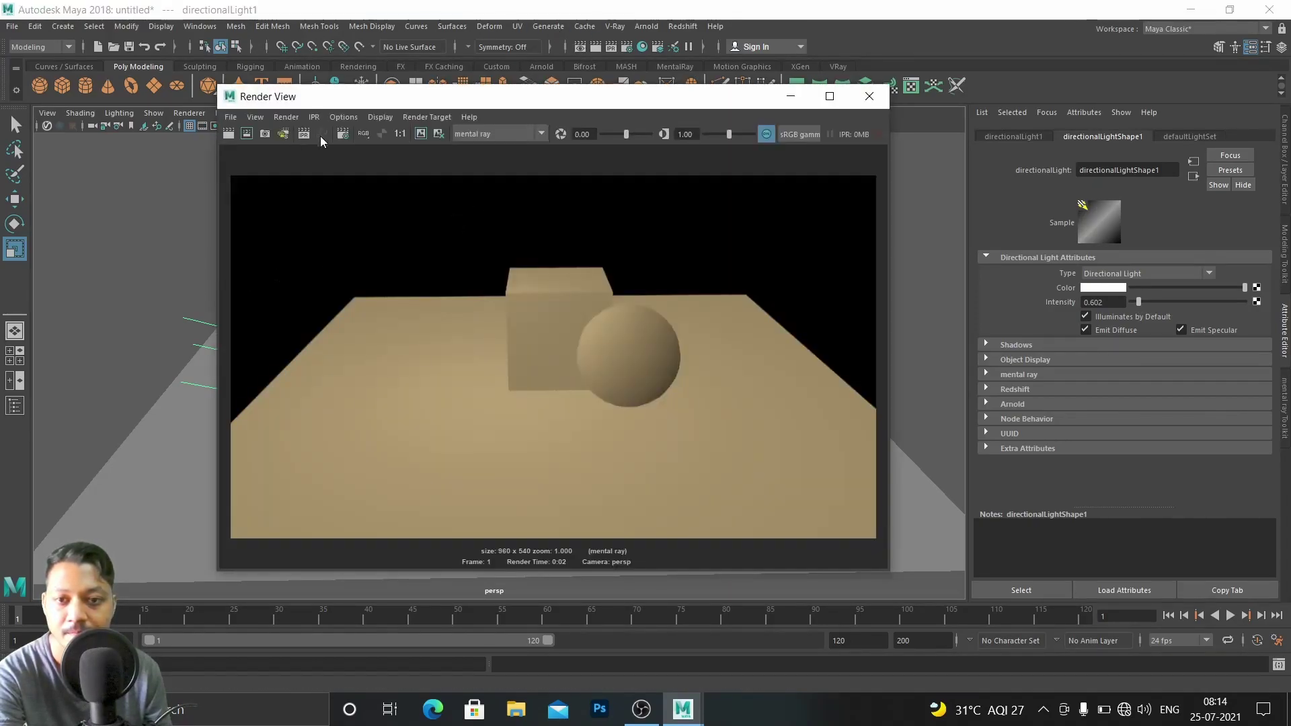
{"action": "left_click", "coordinate": [231, 134]}
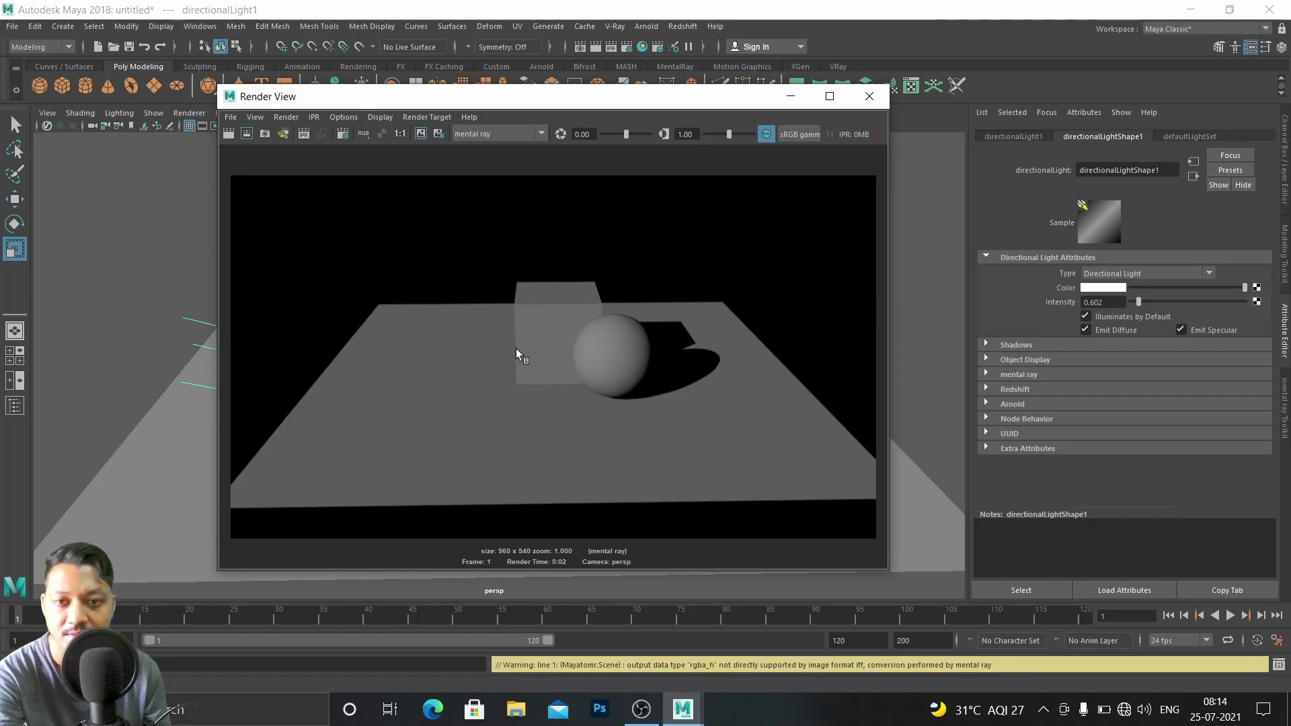
{"action": "left_click", "coordinate": [792, 96]}
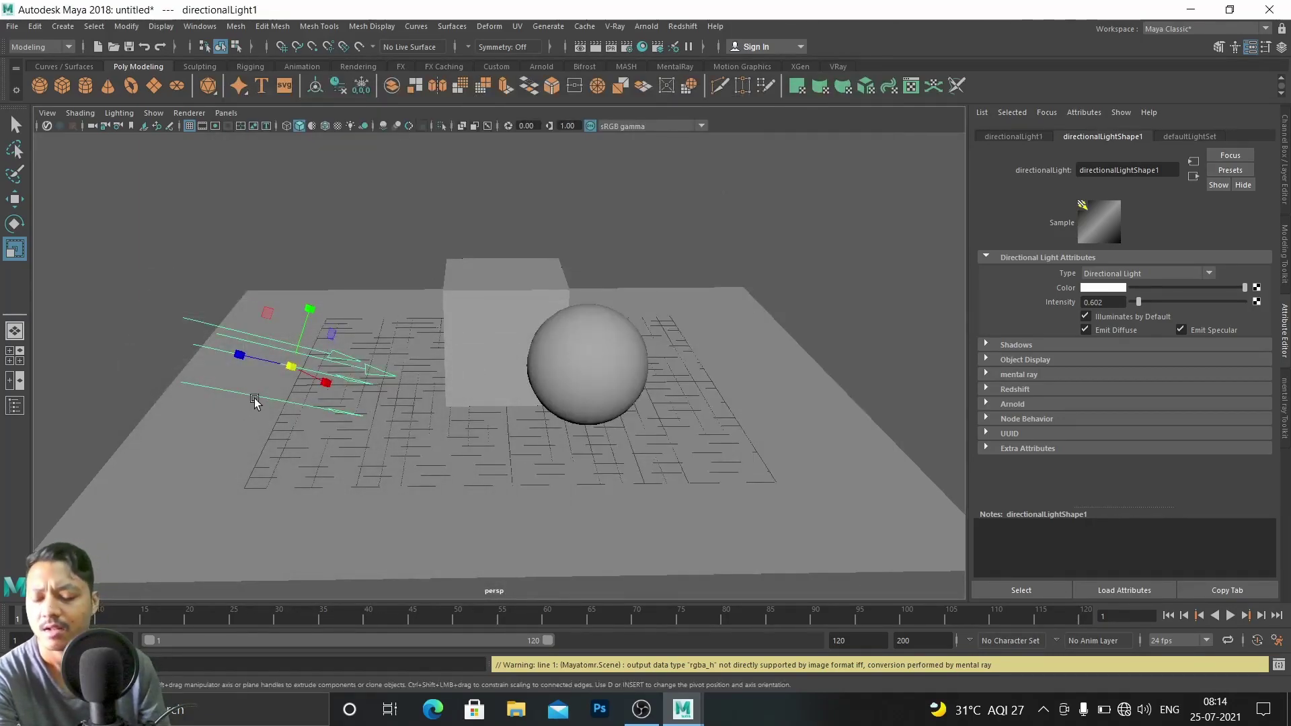
Move the directional light high above the cube without changing its direction and re-render the scene
{"action": "key", "text": "w"}
{"action": "left_click_drag", "start_coordinate": [281, 387], "coordinate": [443, 155]}
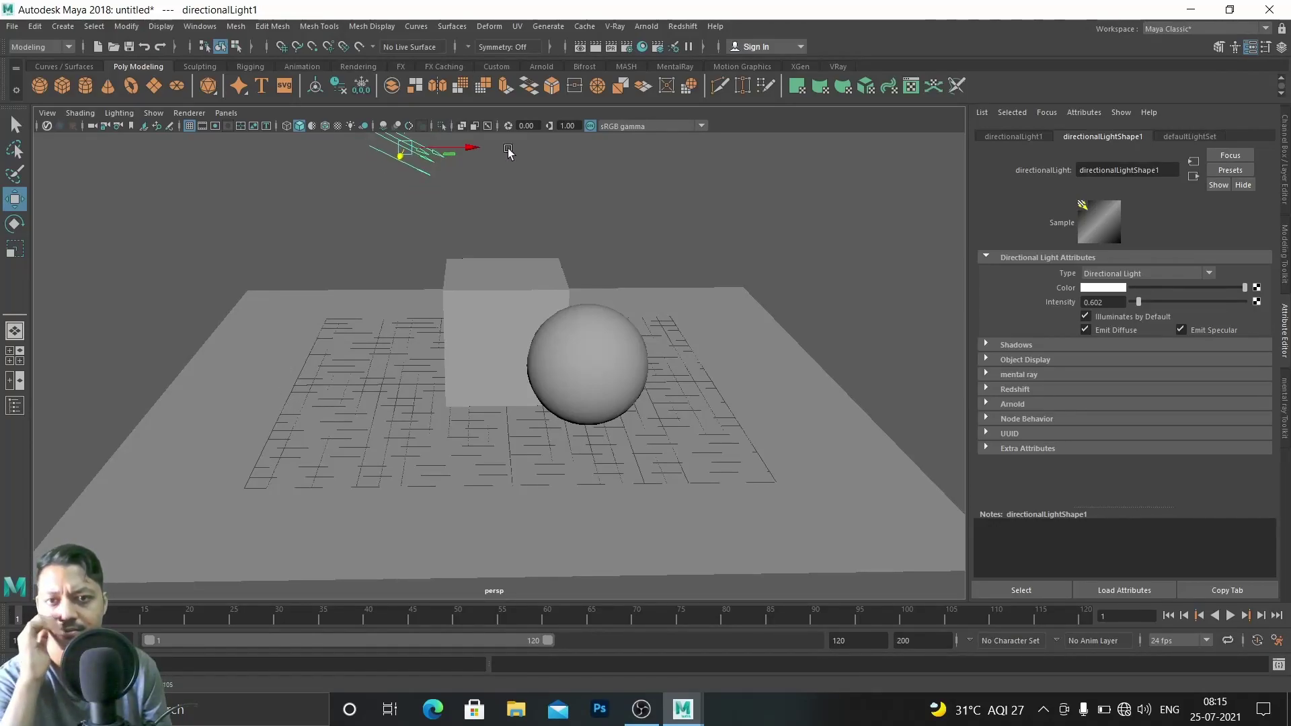
{"action": "left_click", "coordinate": [593, 50]}
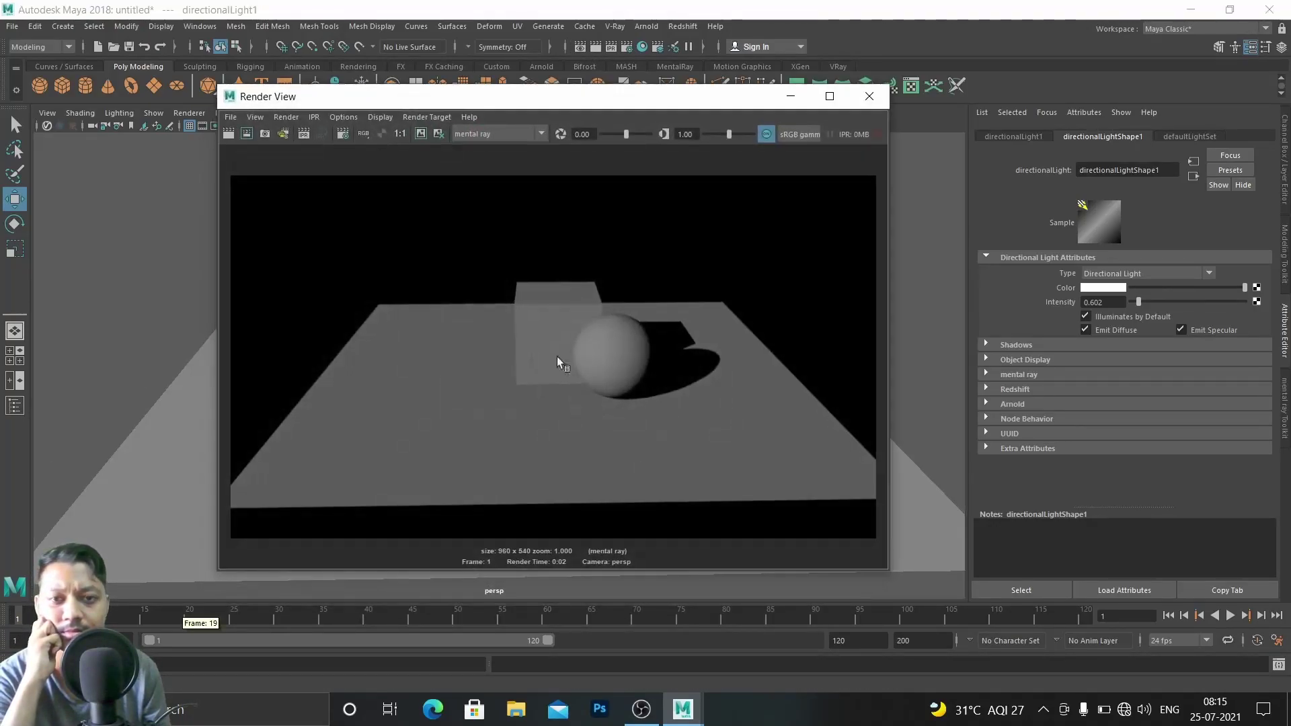
{"action": "left_click", "coordinate": [229, 134]}
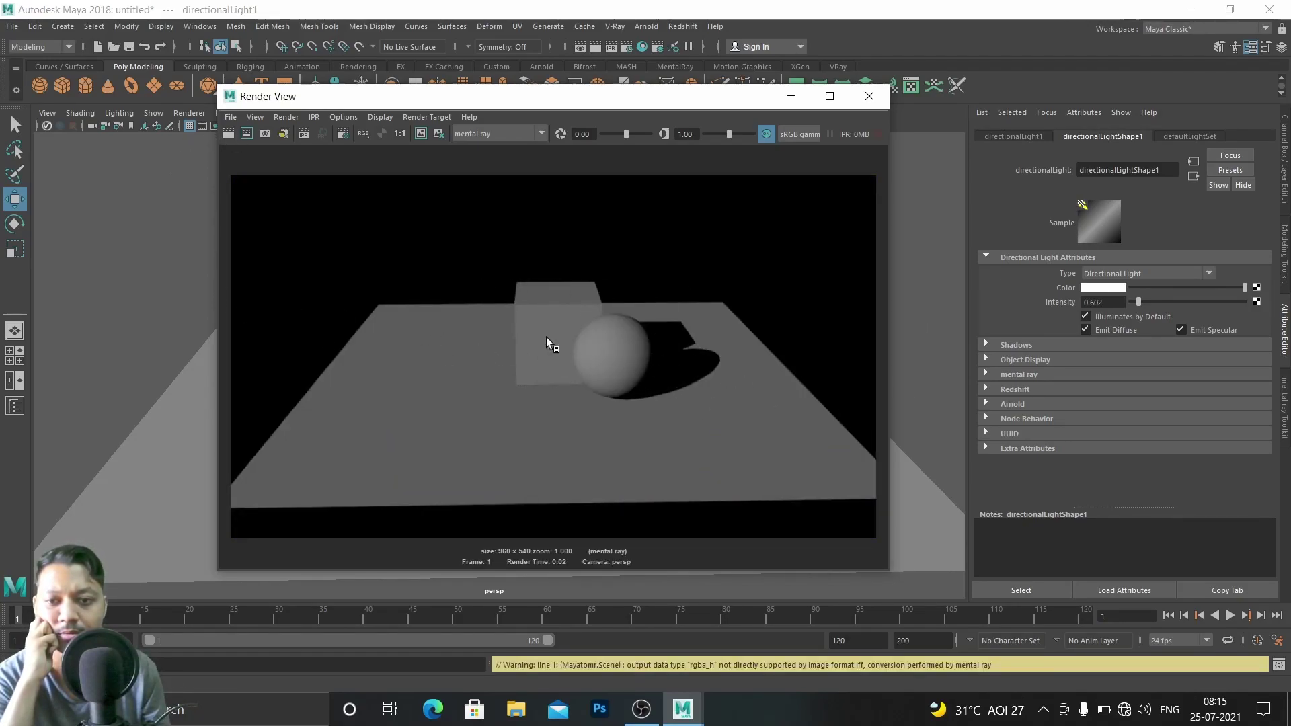
{"action": "left_click", "coordinate": [790, 95]}
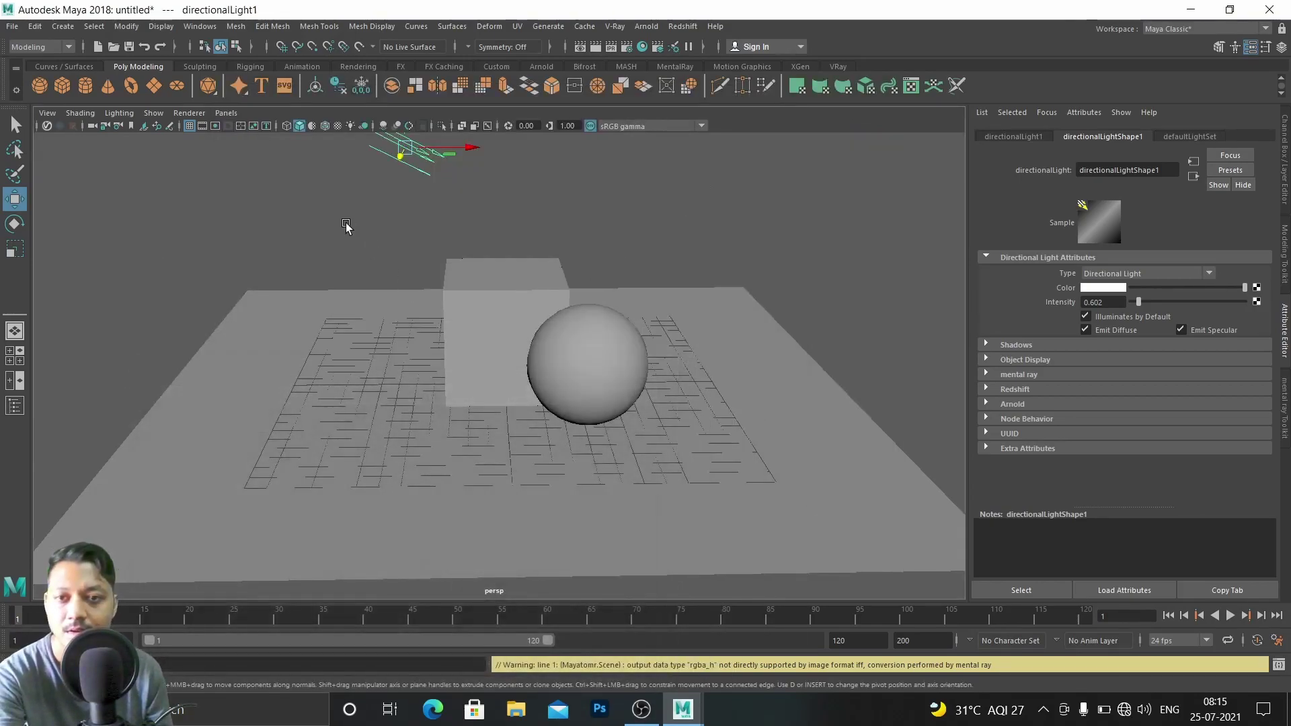
Rotate the directional light so its arrows point straight down at the floor and re-render the scene
{"action": "key", "text": "e"}
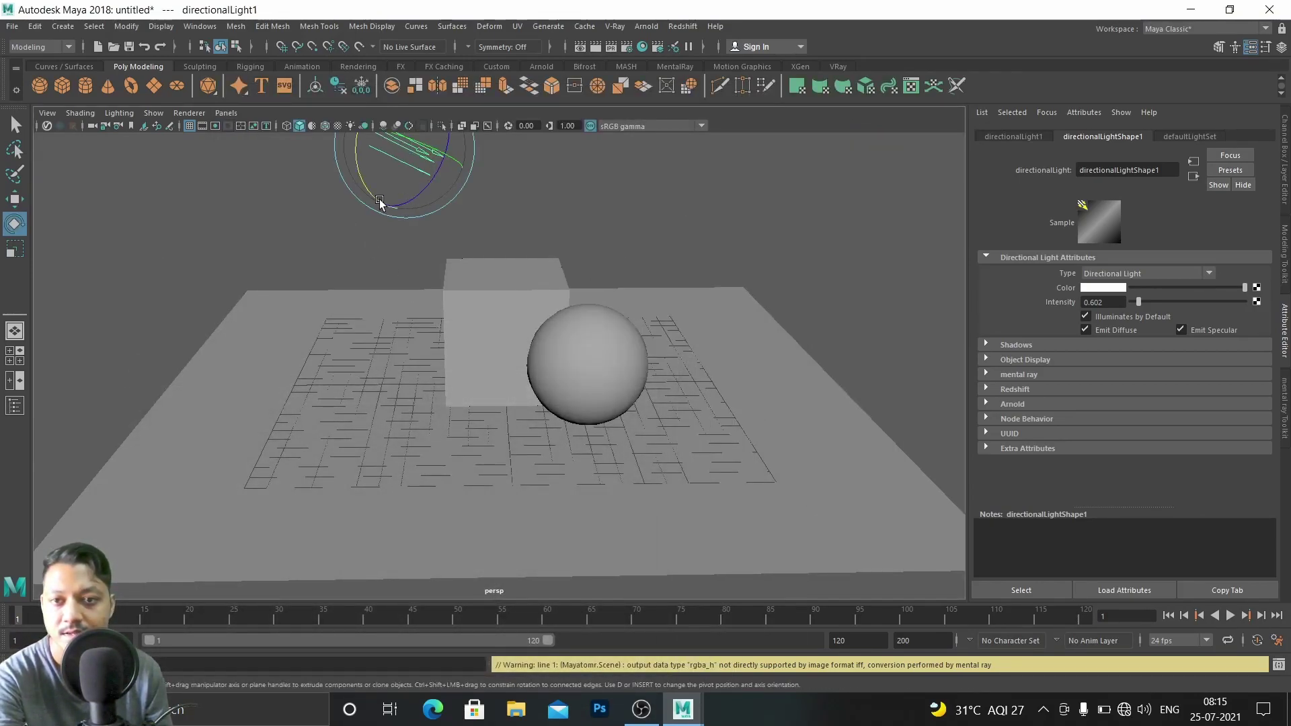
{"action": "left_click_drag", "start_coordinate": [374, 196], "coordinate": [383, 249]}
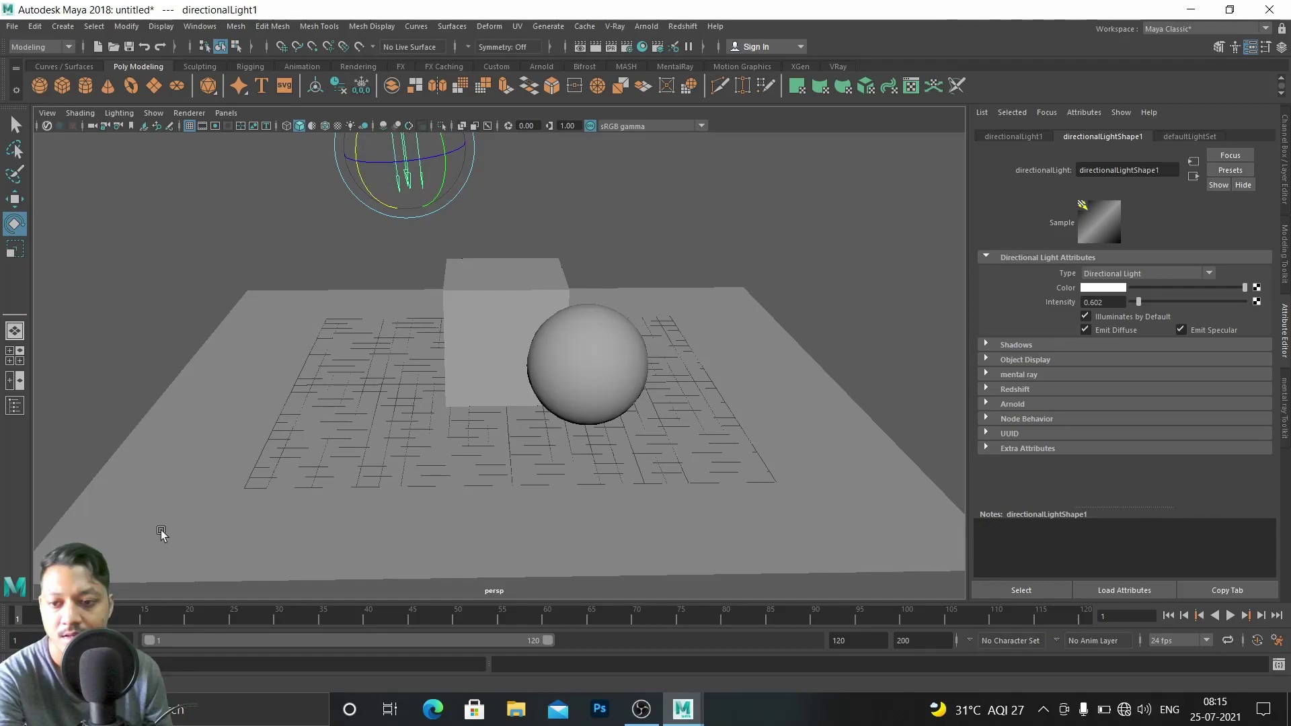
{"action": "left_click", "coordinate": [28, 682]}
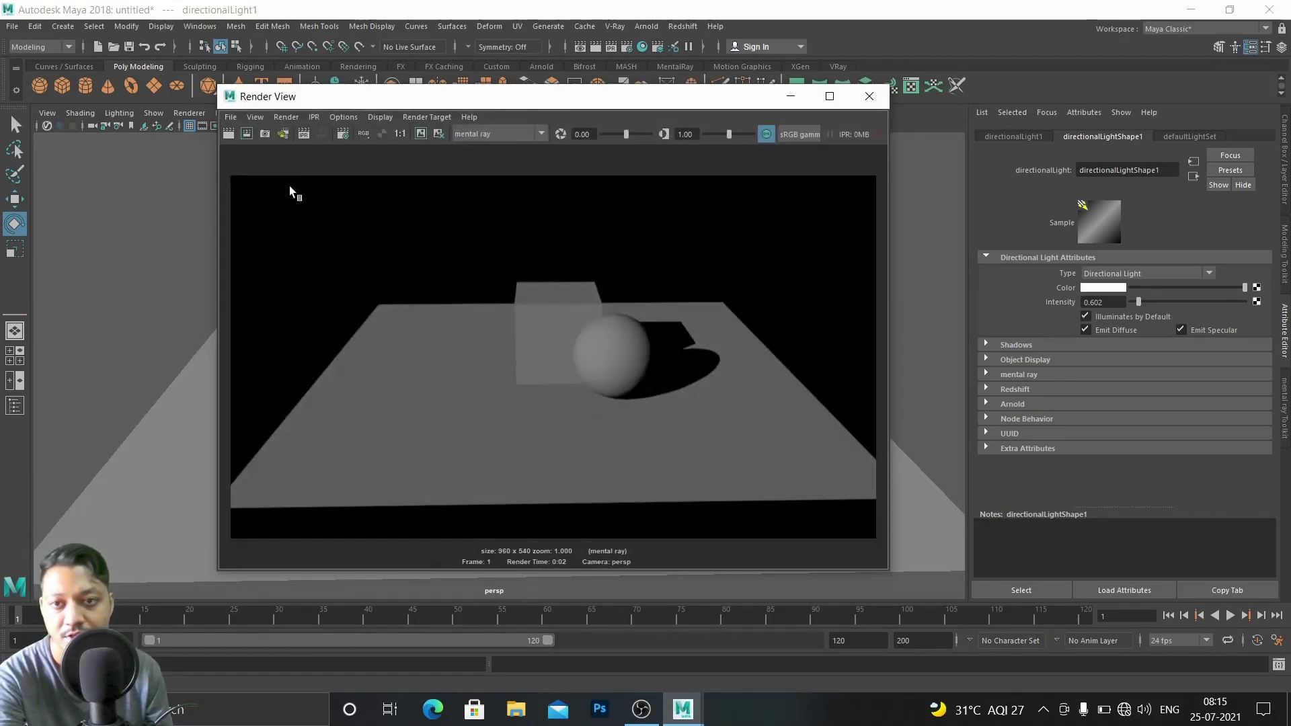
{"action": "left_click", "coordinate": [228, 134]}
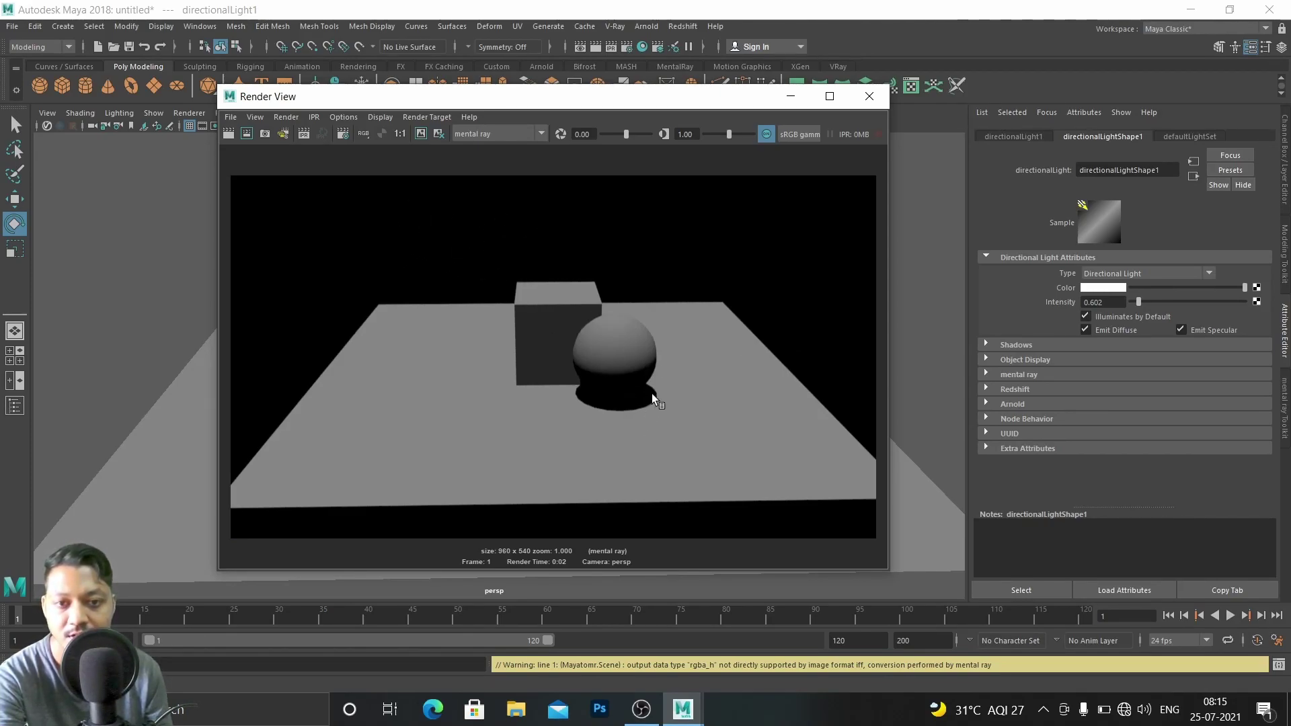
{"action": "left_click", "coordinate": [791, 96]}
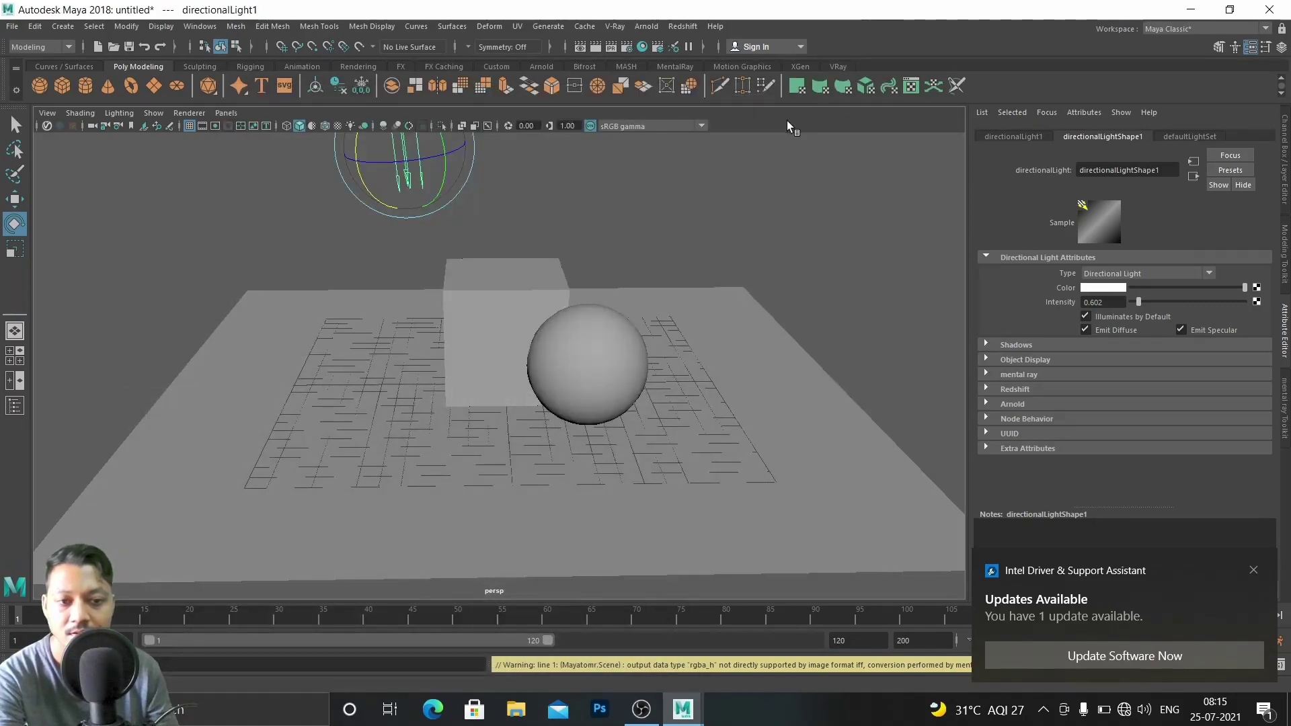
Rotate the directional light back to a slanted sideways angle, scale up its icon, and re-render the scene
{"action": "left_click", "coordinate": [1254, 569]}
{"action": "mouse_move", "coordinate": [392, 222]}
{"action": "left_mouse_down"}
{"action": "mouse_move", "coordinate": [424, 214]}
{"action": "mouse_move", "coordinate": [440, 171]}
{"action": "mouse_move", "coordinate": [367, 181]}
{"action": "mouse_move", "coordinate": [407, 205]}
{"action": "mouse_move", "coordinate": [444, 181]}
{"action": "left_mouse_up"}
{"action": "key", "text": "r"}
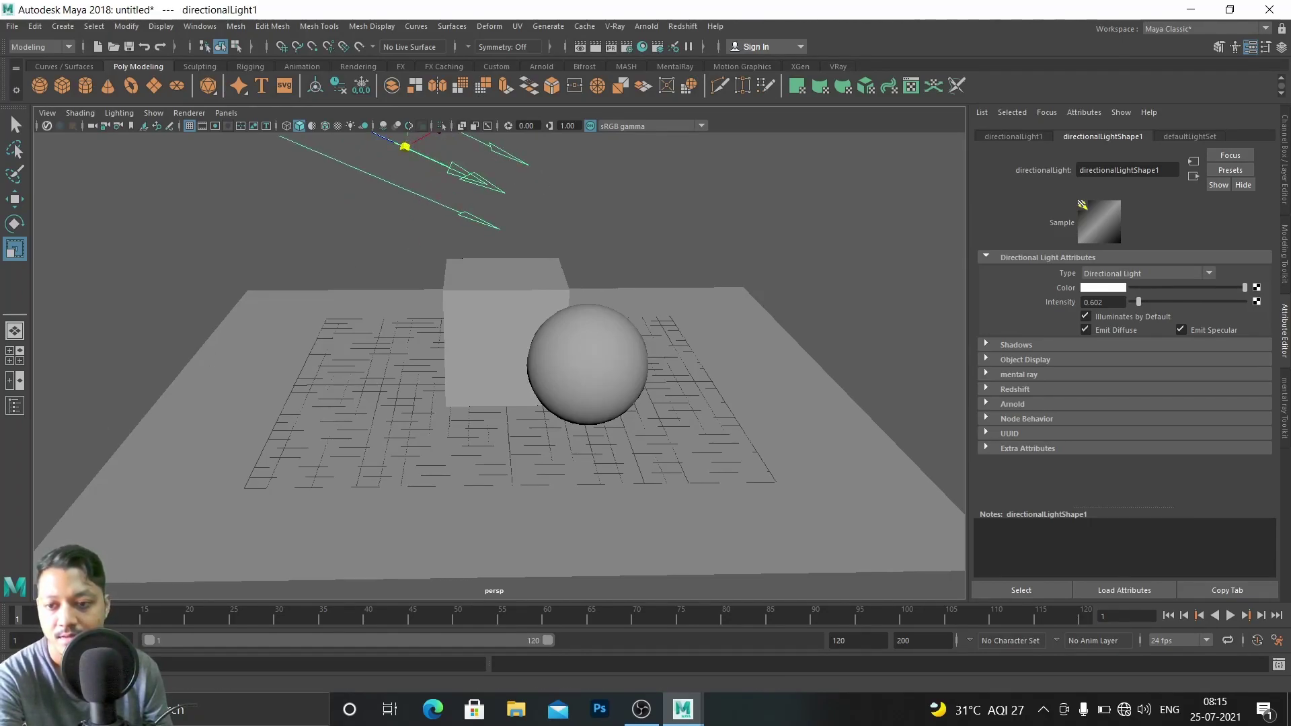
{"action": "left_click", "coordinate": [40, 683]}
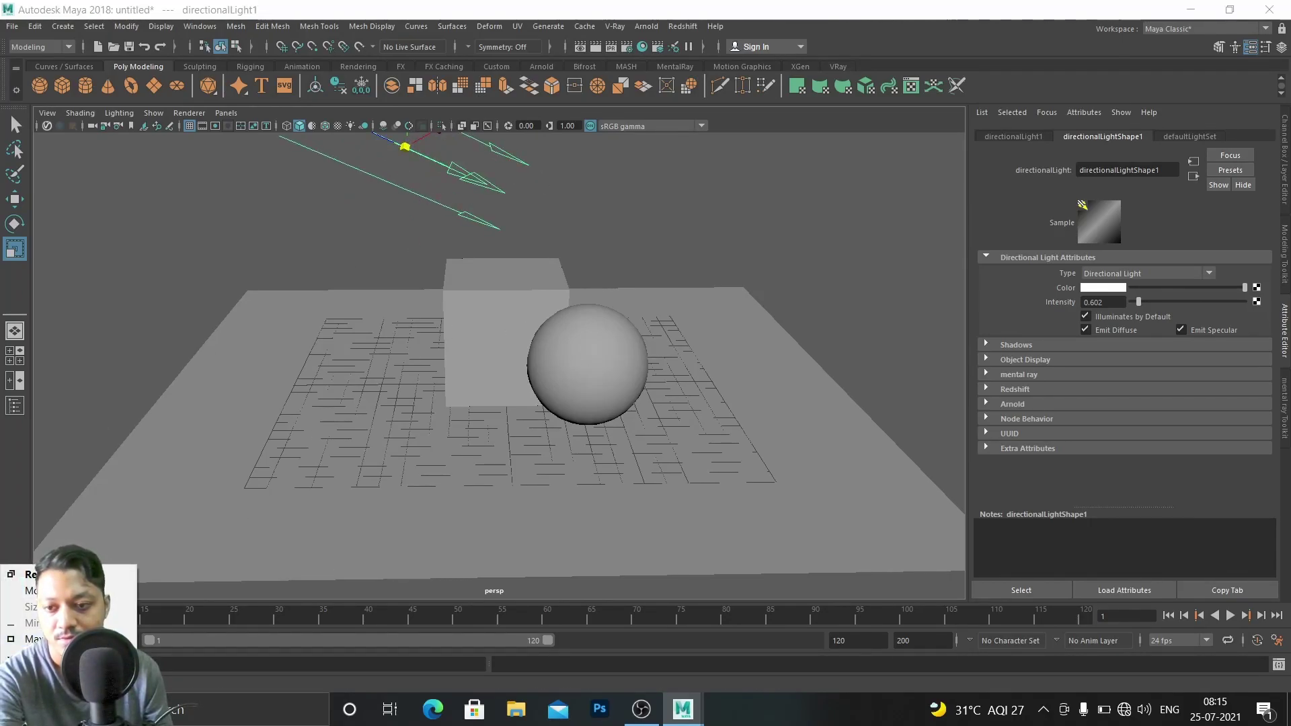
{"action": "key", "text": "Escape"}
{"action": "left_click", "coordinate": [60, 683]}
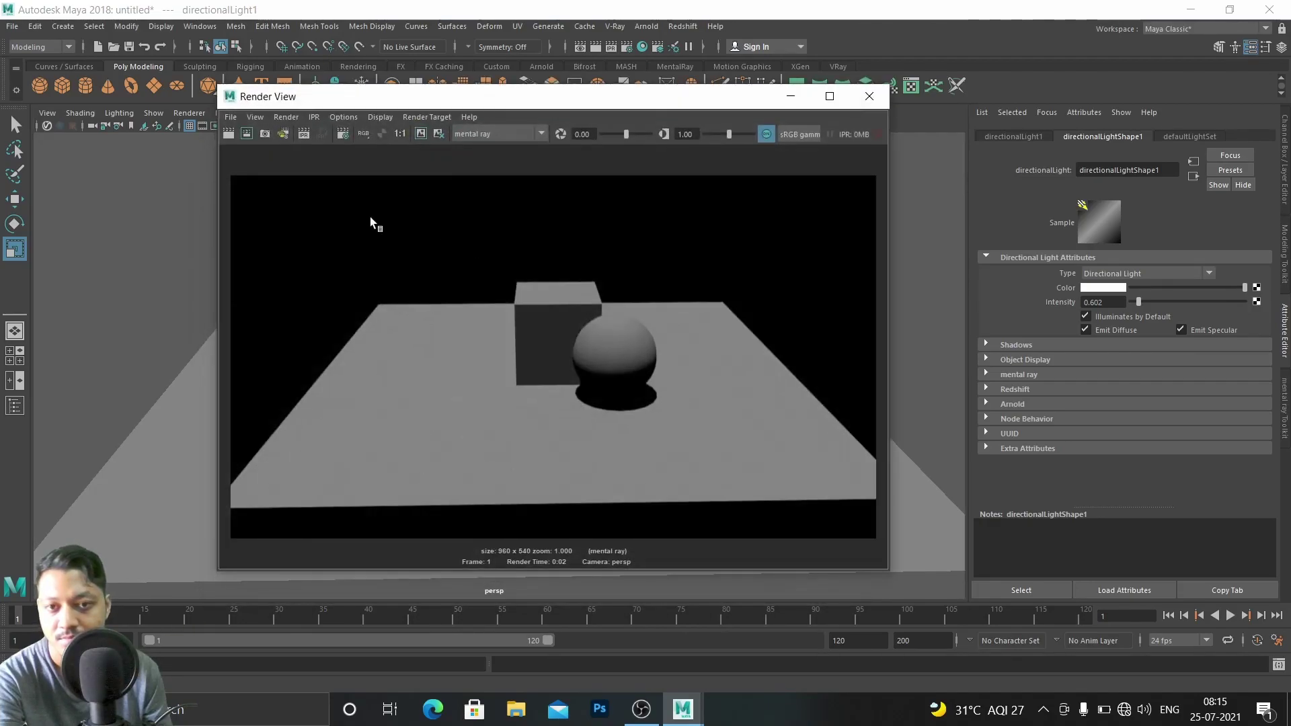
{"action": "left_click", "coordinate": [229, 133]}
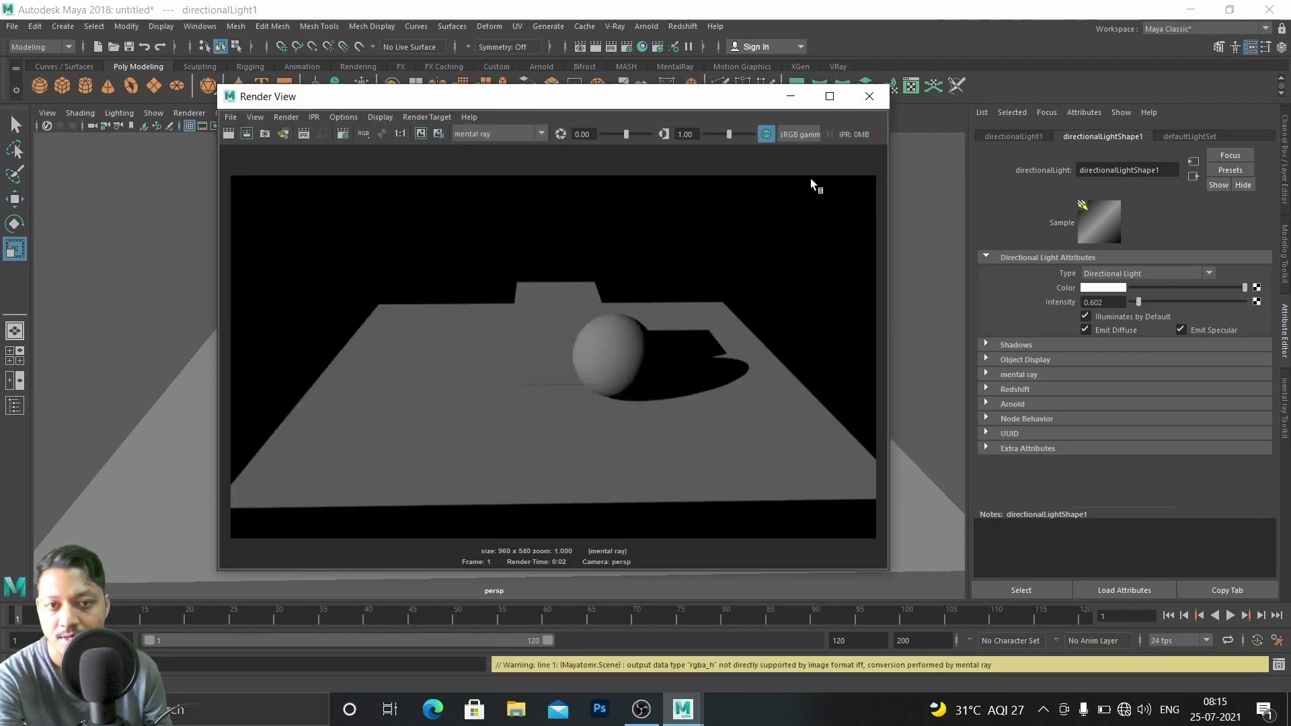
{"action": "left_click", "coordinate": [788, 100]}
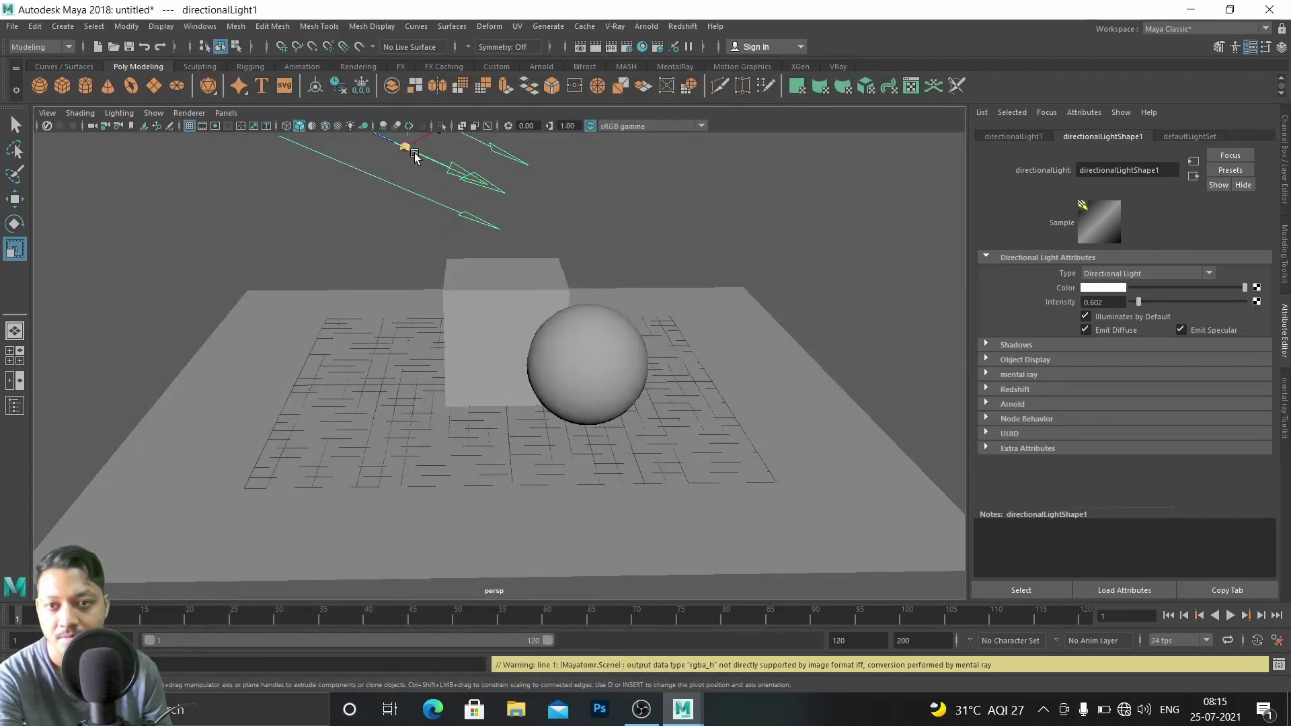
Scale the directional light's icon up much further and re-render to test whether its size affects the lighting
{"action": "left_click_drag", "start_coordinate": [358, 158], "coordinate": [214, 161]}
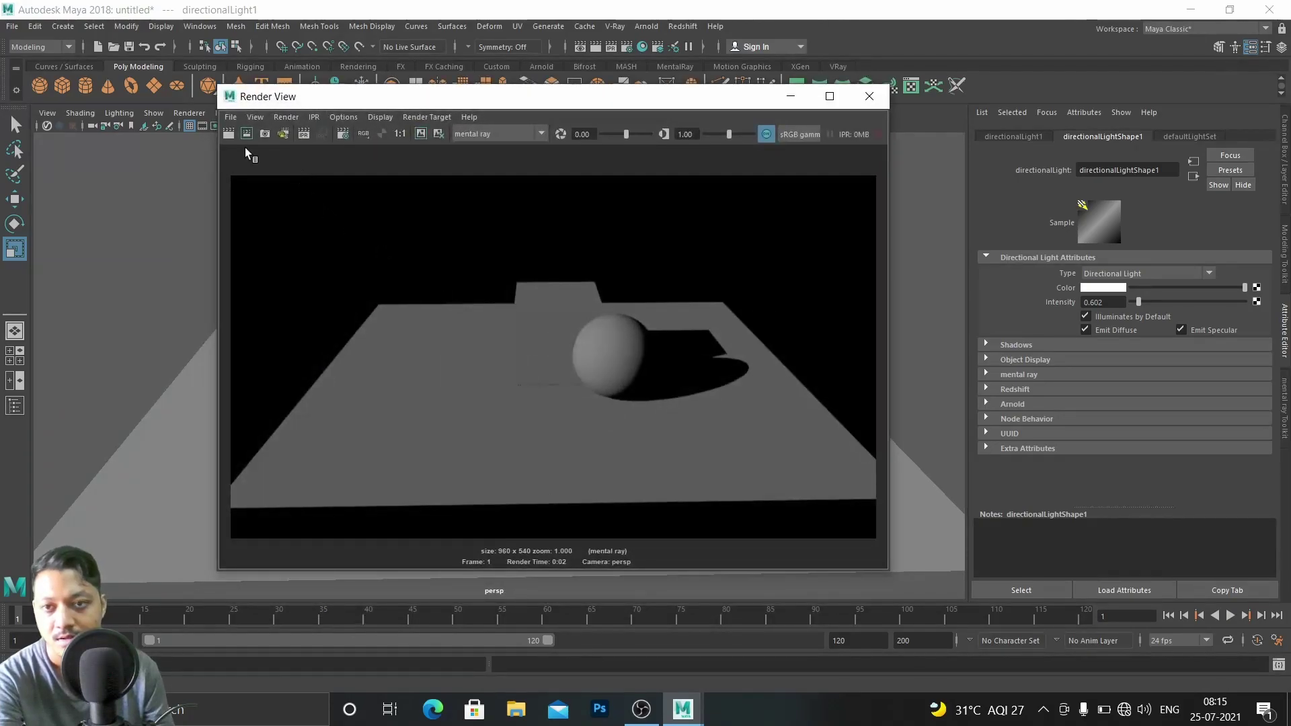
{"action": "left_click", "coordinate": [231, 134]}
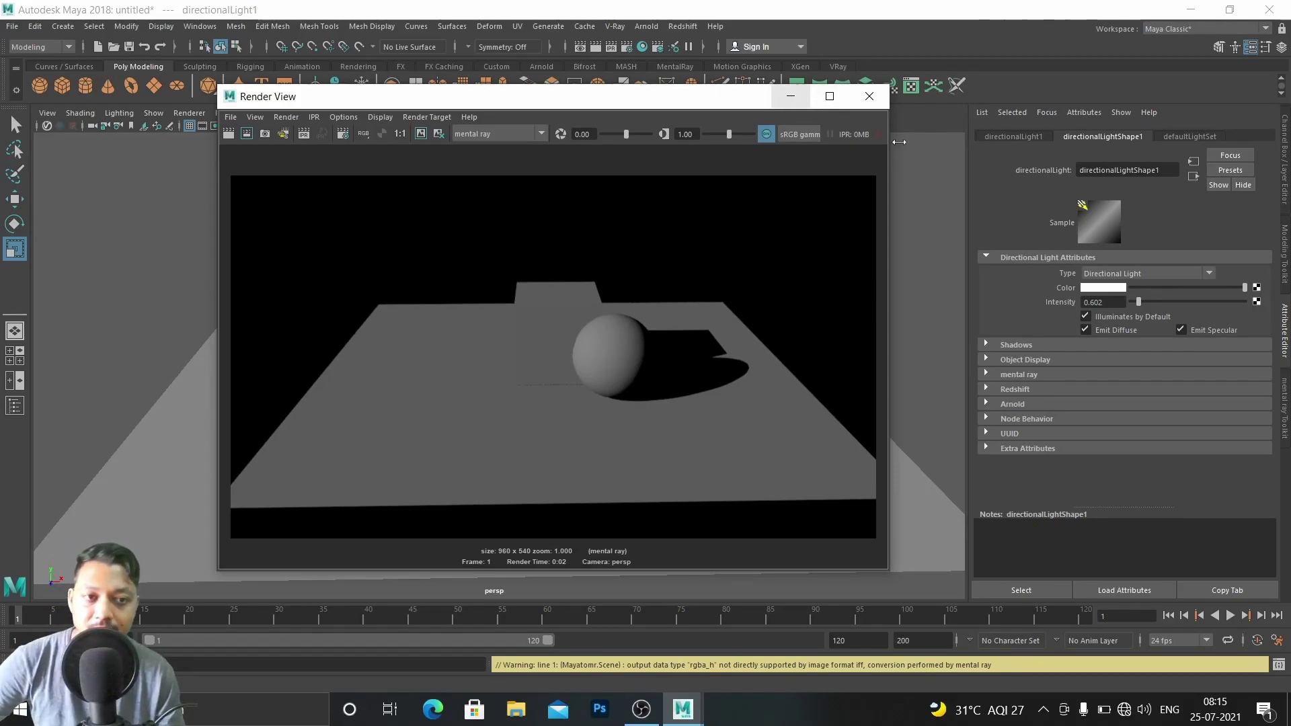
{"action": "left_click", "coordinate": [795, 101]}
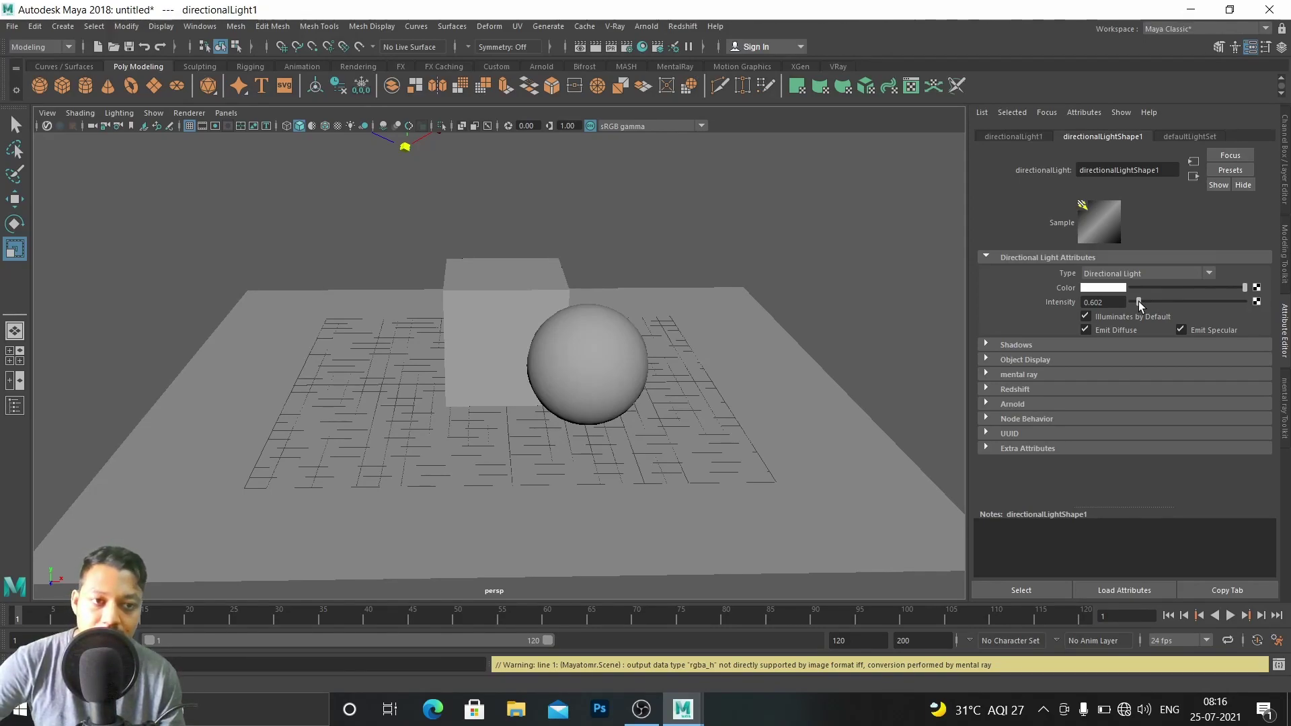
Raise the directional light's intensity to about 1.024 and review its shadow settings, collapsing the depth map attributes to reach the raytrace ones
{"action": "left_click_drag", "start_coordinate": [1139, 301], "coordinate": [1143, 304]}
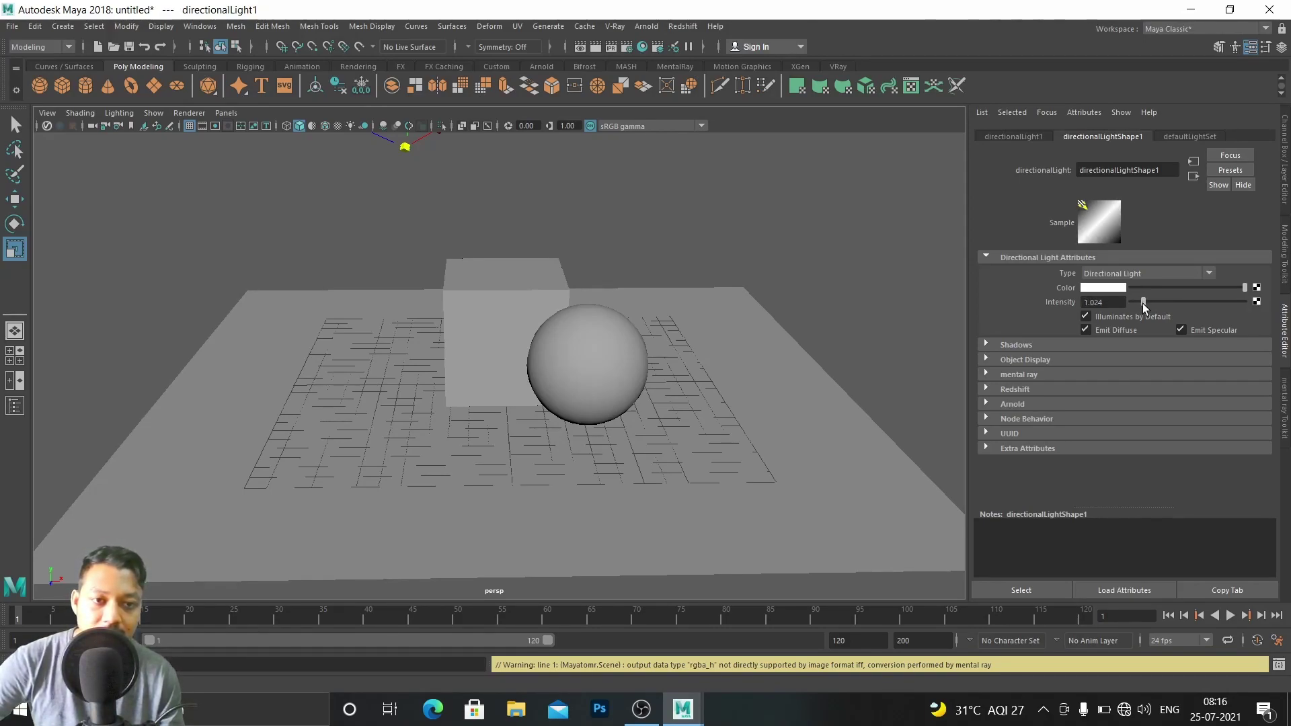
{"action": "left_click", "coordinate": [985, 345]}
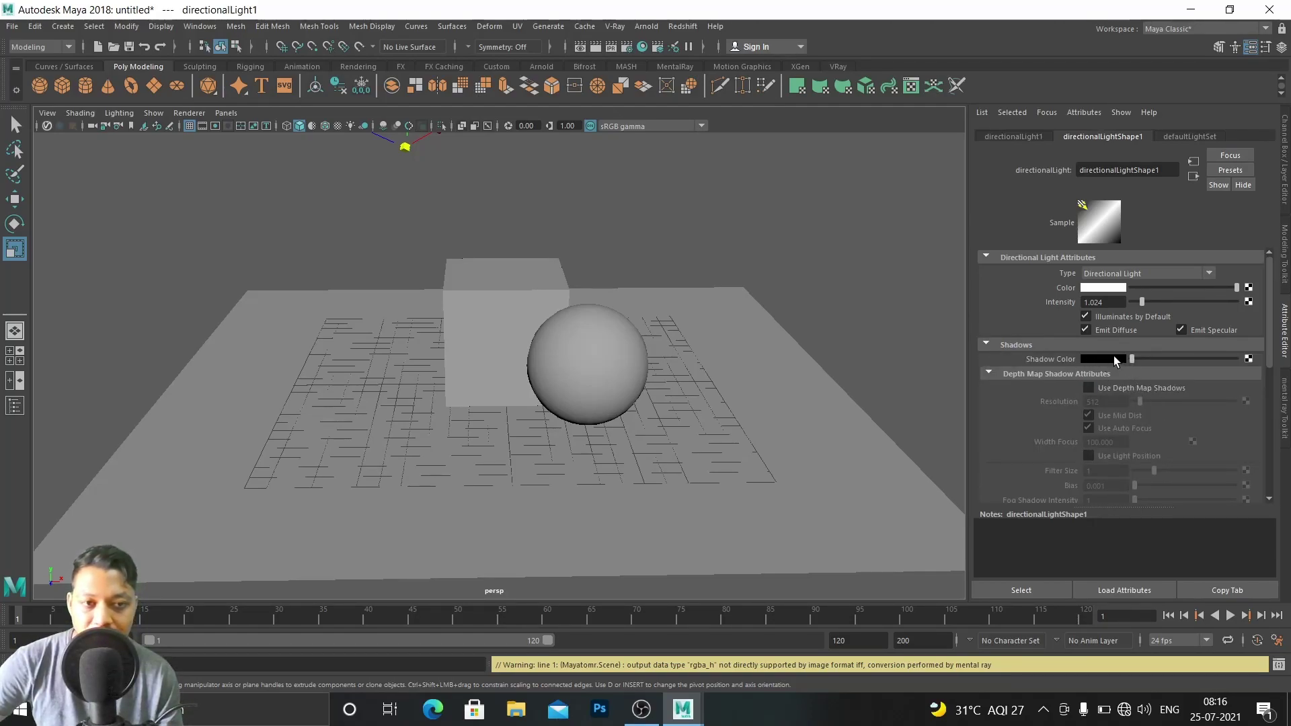
{"action": "scroll", "coordinate": [1109, 358], "scroll_direction": "down", "scroll_amount": 2}
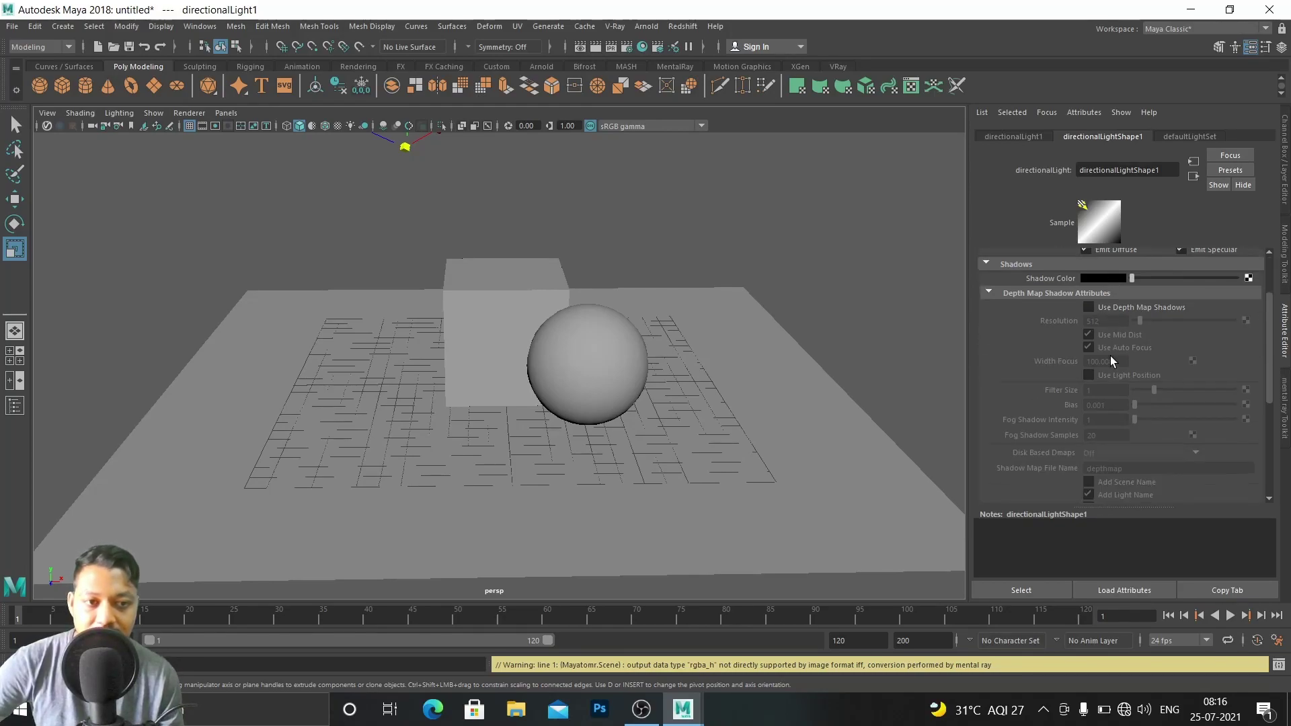
{"action": "scroll", "coordinate": [1111, 361], "scroll_direction": "down", "scroll_amount": 1}
{"action": "scroll", "coordinate": [1111, 361], "scroll_direction": "up", "scroll_amount": 1}
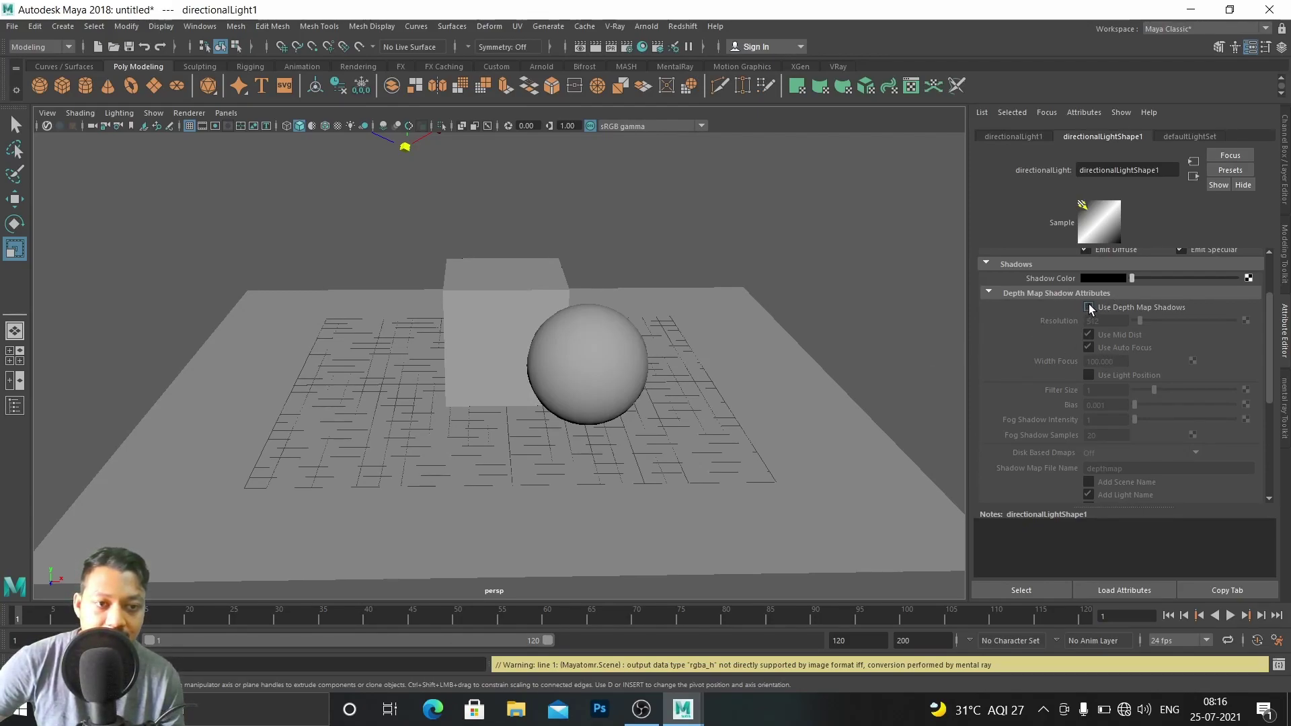
{"action": "scroll", "coordinate": [1090, 308], "scroll_direction": "down", "scroll_amount": 2}
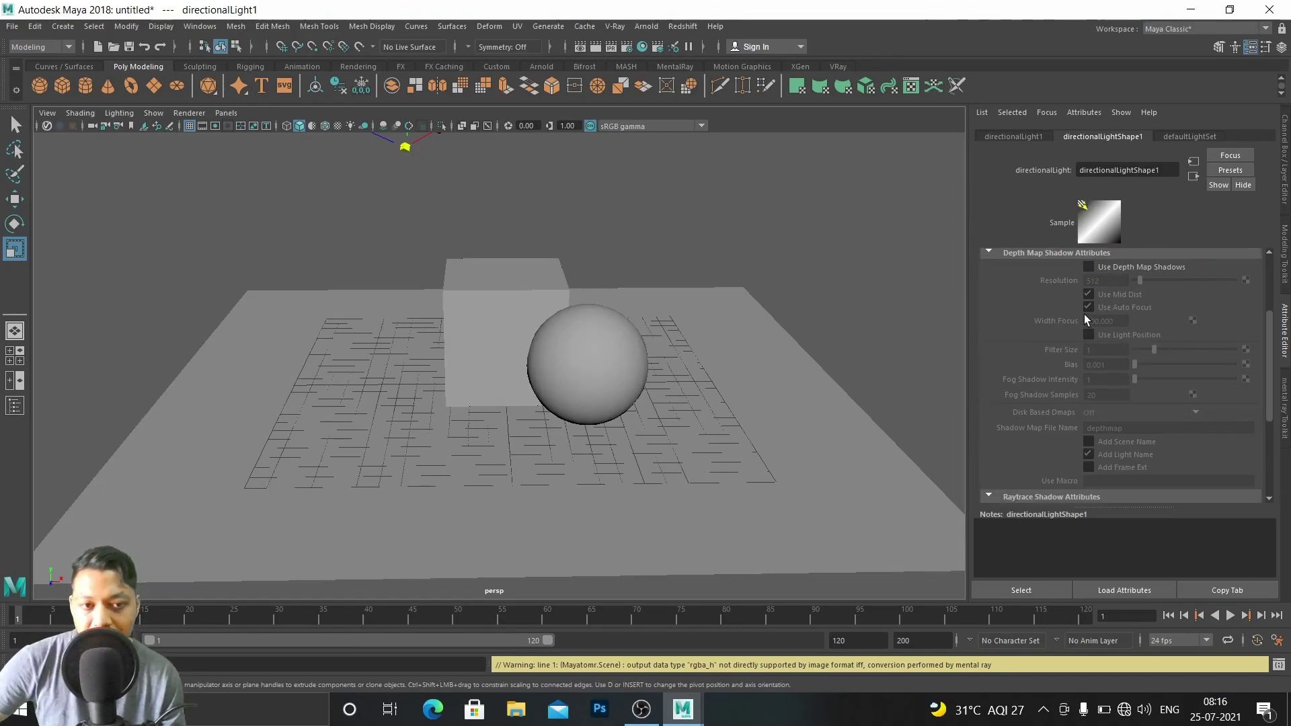
{"action": "scroll", "coordinate": [1079, 319], "scroll_direction": "up", "scroll_amount": 4}
{"action": "left_click", "coordinate": [987, 329]}
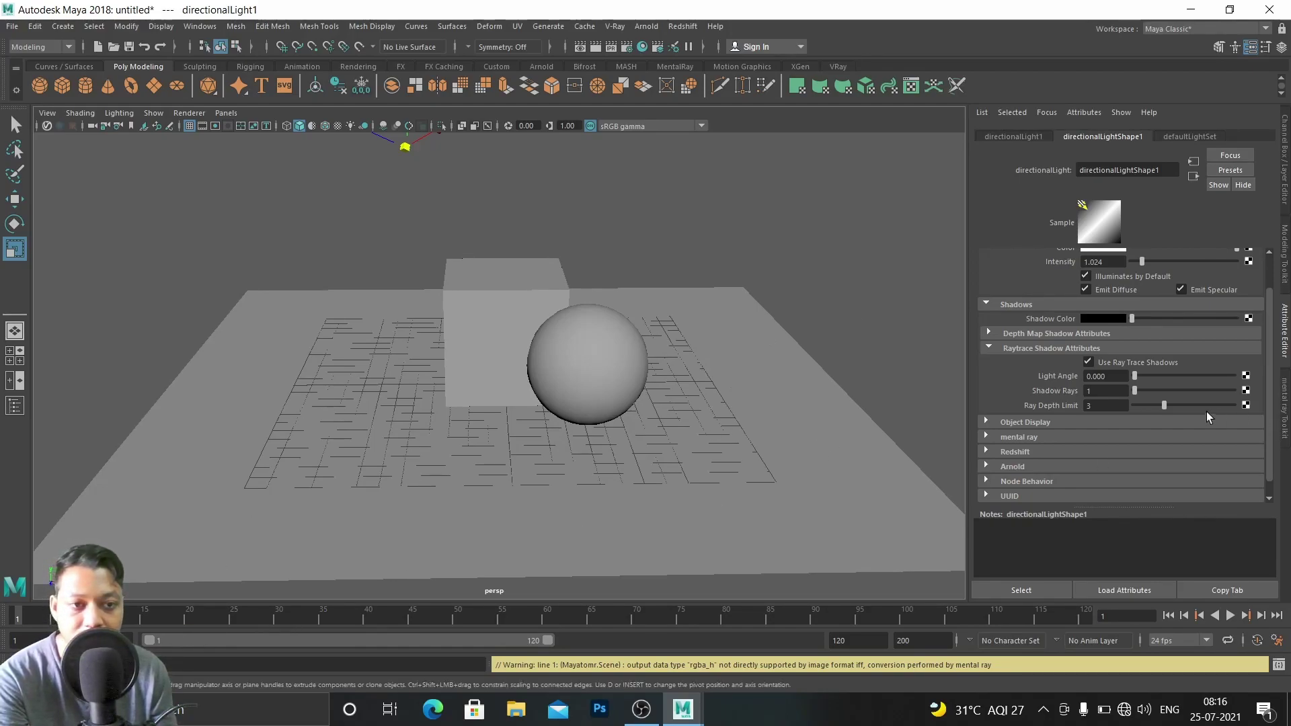
Set the raytrace shadow Light Angle to about 46.849 and render a region around the sphere and its shadow
{"action": "left_click_drag", "start_coordinate": [1135, 375], "coordinate": [1149, 378]}
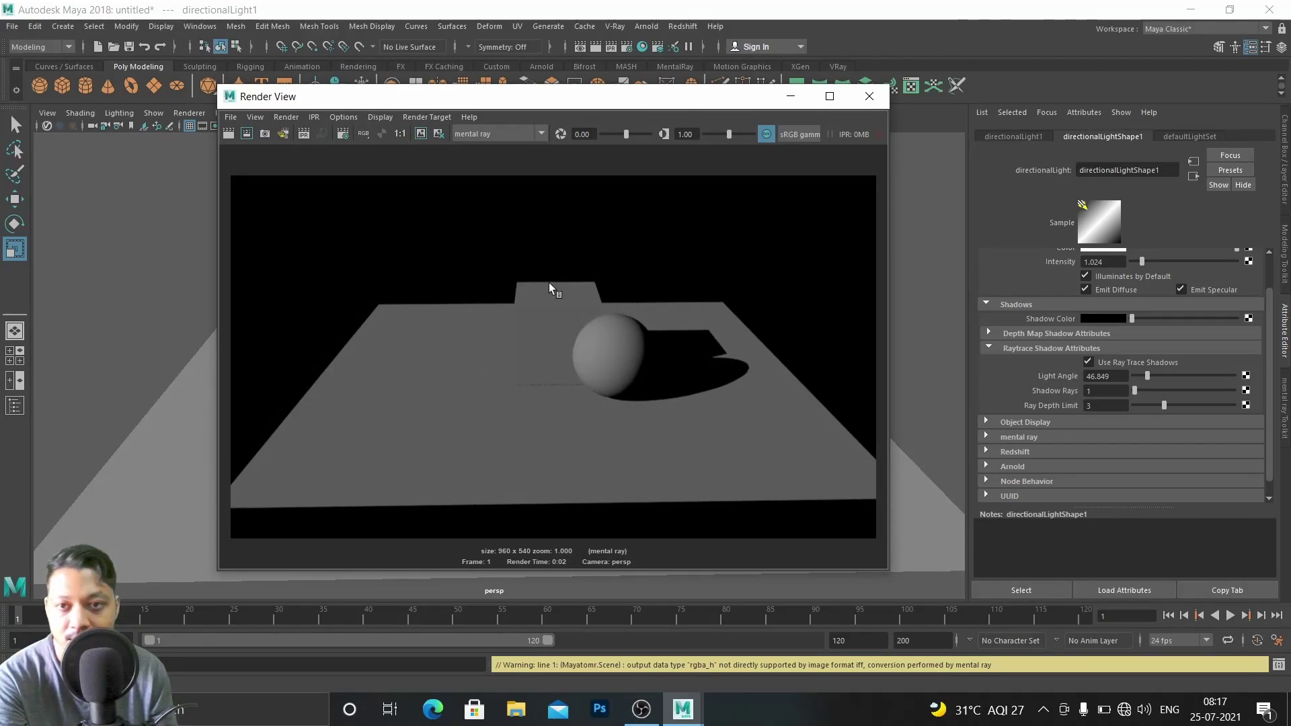
{"action": "left_click_drag", "start_coordinate": [569, 279], "coordinate": [785, 418]}
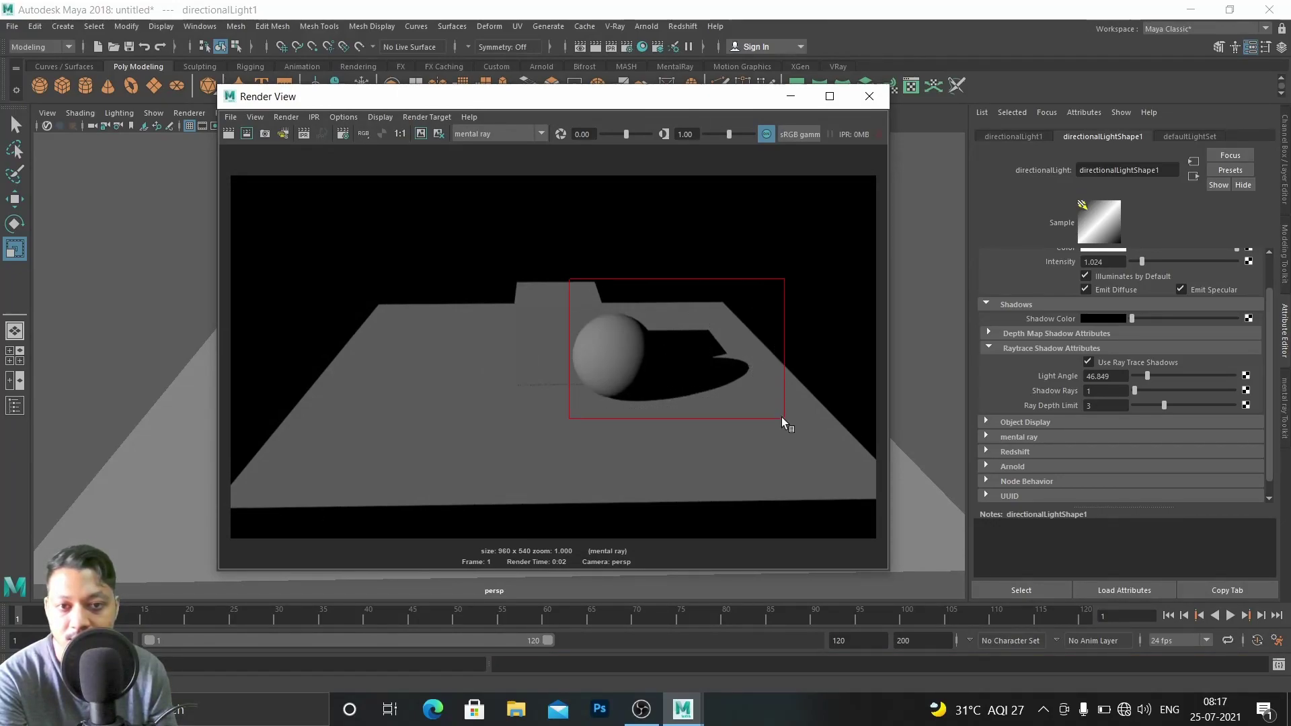
{"action": "left_click", "coordinate": [248, 135]}
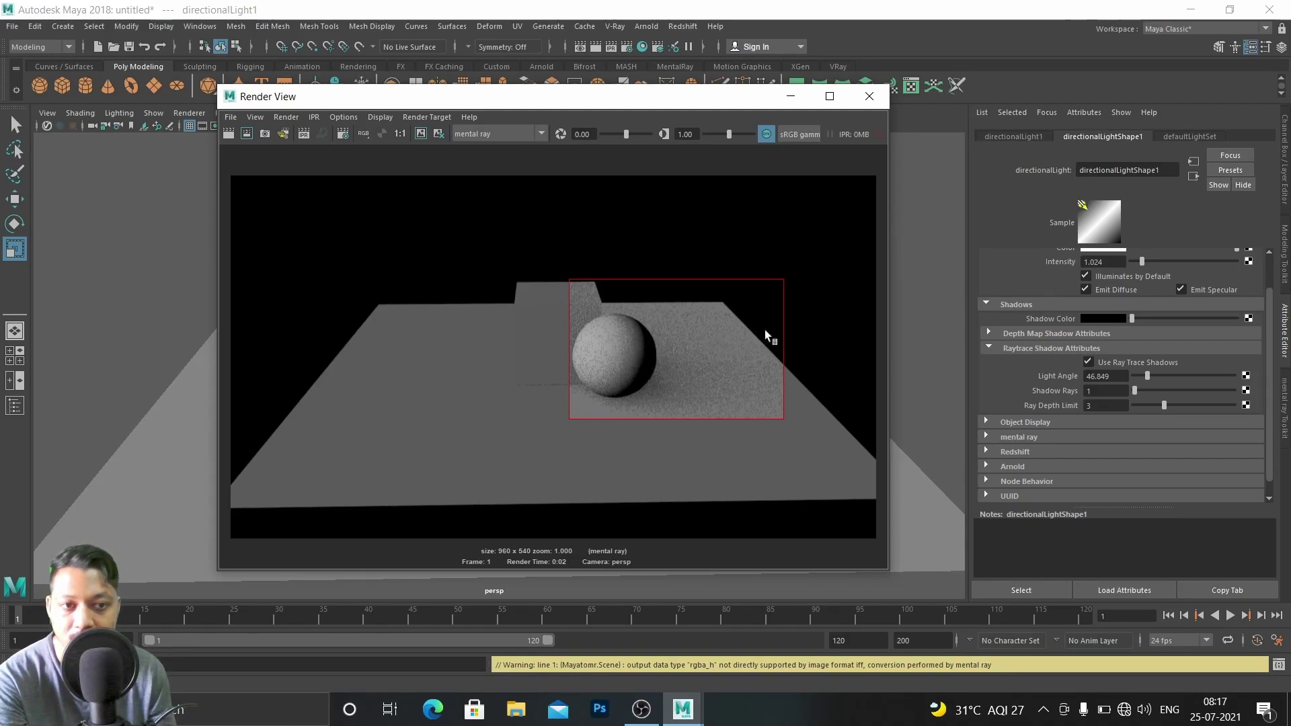
Lower the Light Angle to about 7.397 and re-render the region around the sphere
{"action": "left_click_drag", "start_coordinate": [1148, 376], "coordinate": [1137, 382]}
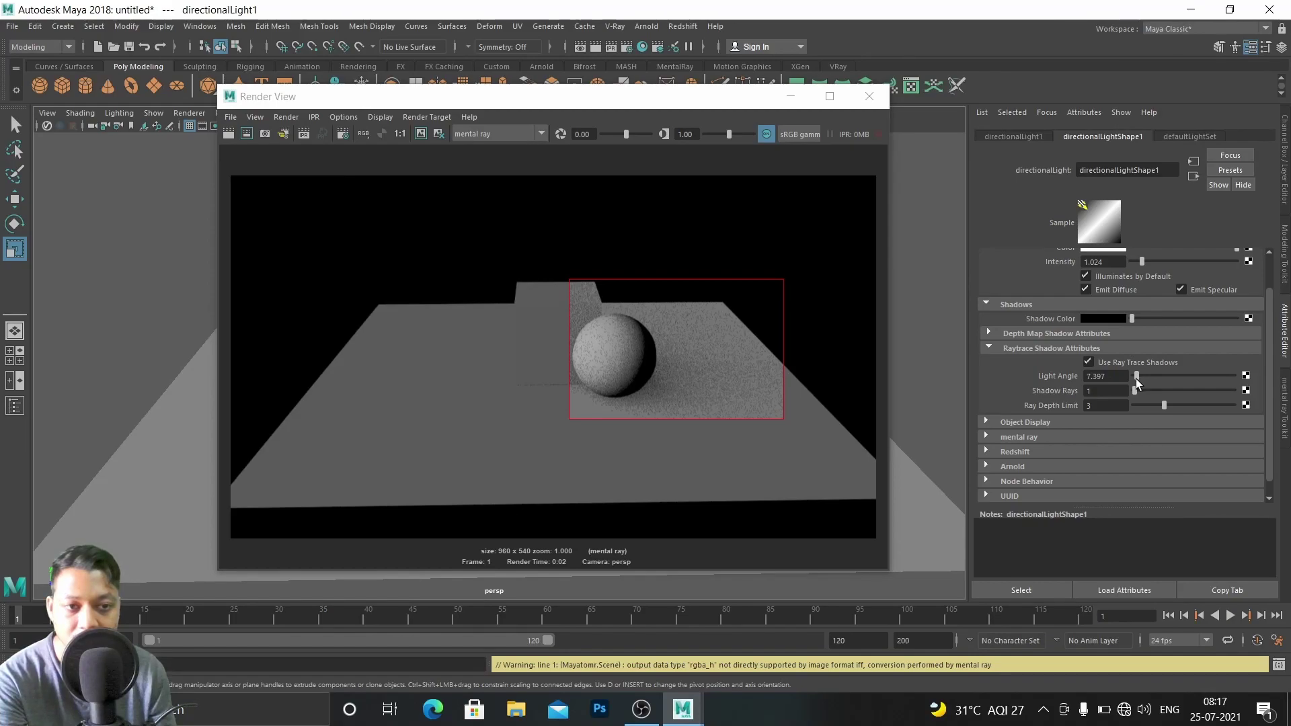
{"action": "left_click", "coordinate": [246, 134]}
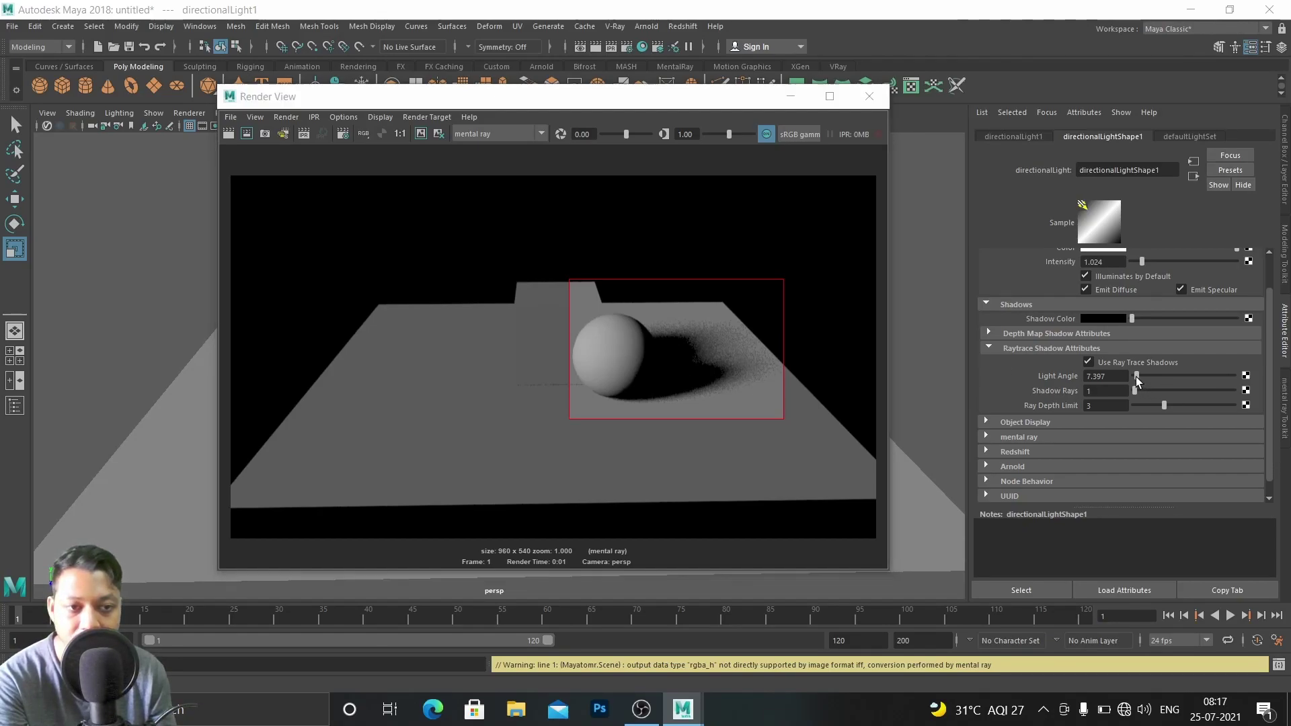
Set the Light Angle to 0.010 and re-render the region around the sphere
{"action": "left_click_drag", "start_coordinate": [1136, 376], "coordinate": [1136, 376]}
{"action": "left_click", "coordinate": [1104, 376]}
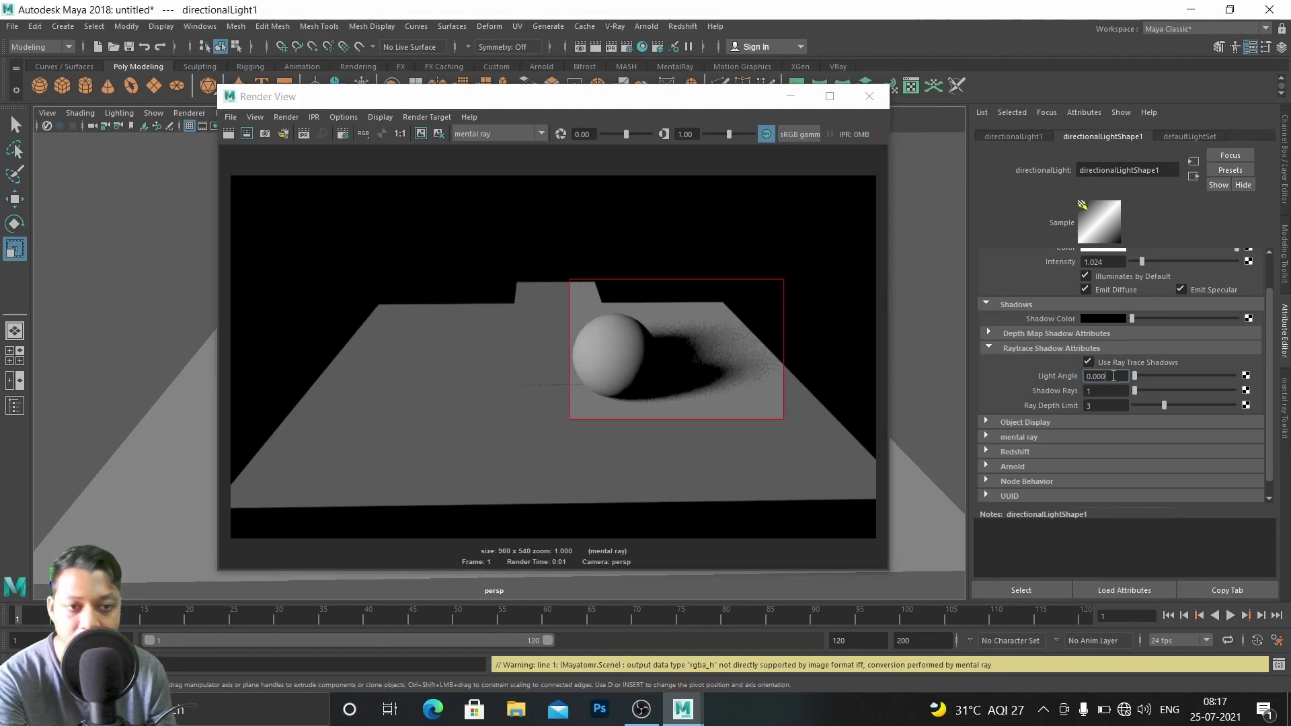
{"action": "type", "text": "."}
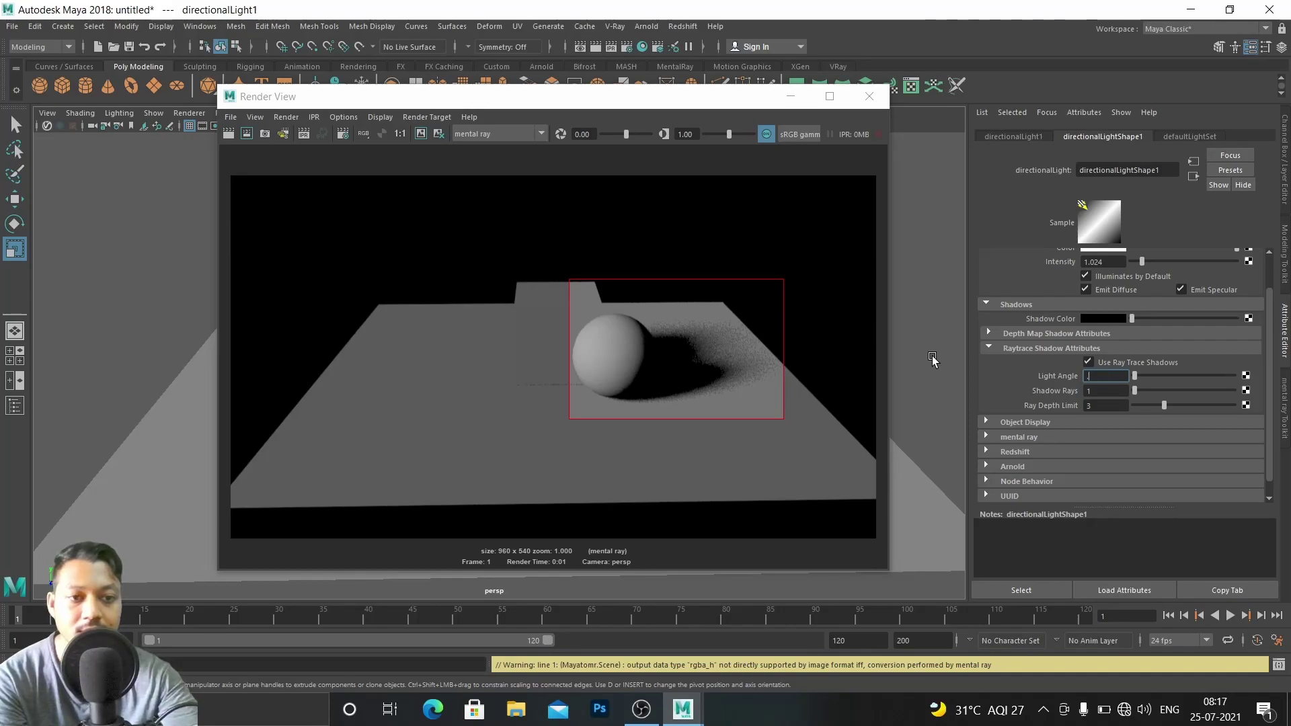
{"action": "type", "text": "010"}
{"action": "key", "text": "Return"}
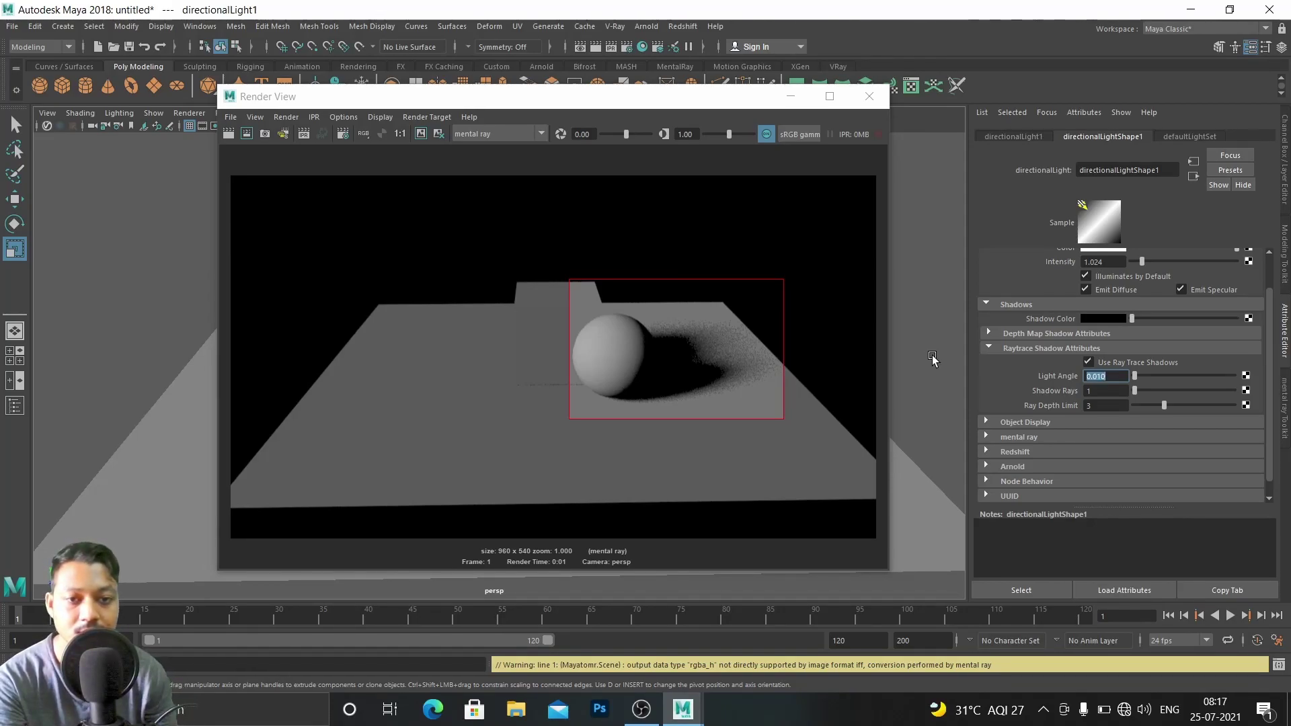
{"action": "left_click", "coordinate": [246, 134]}
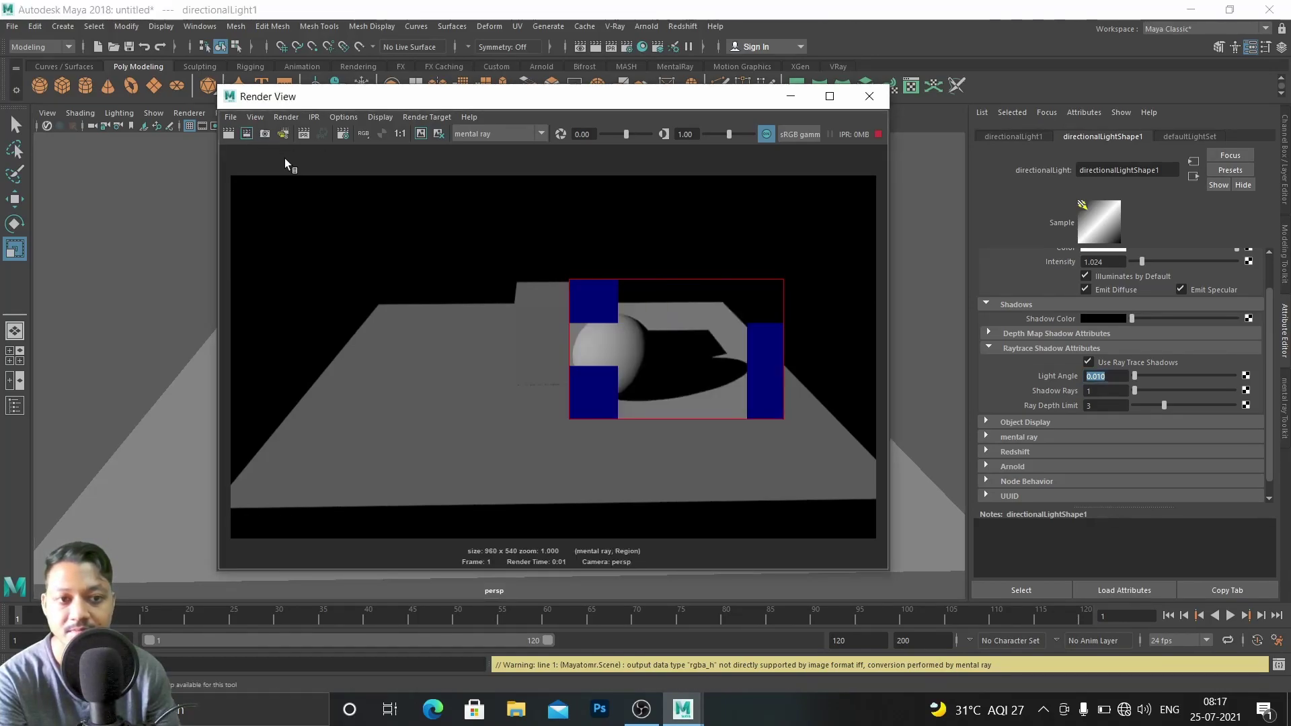
Set the directional light's raytrace Light Angle to 0.050 and re-render the region around the sphere
{"action": "left_click", "coordinate": [1123, 378]}
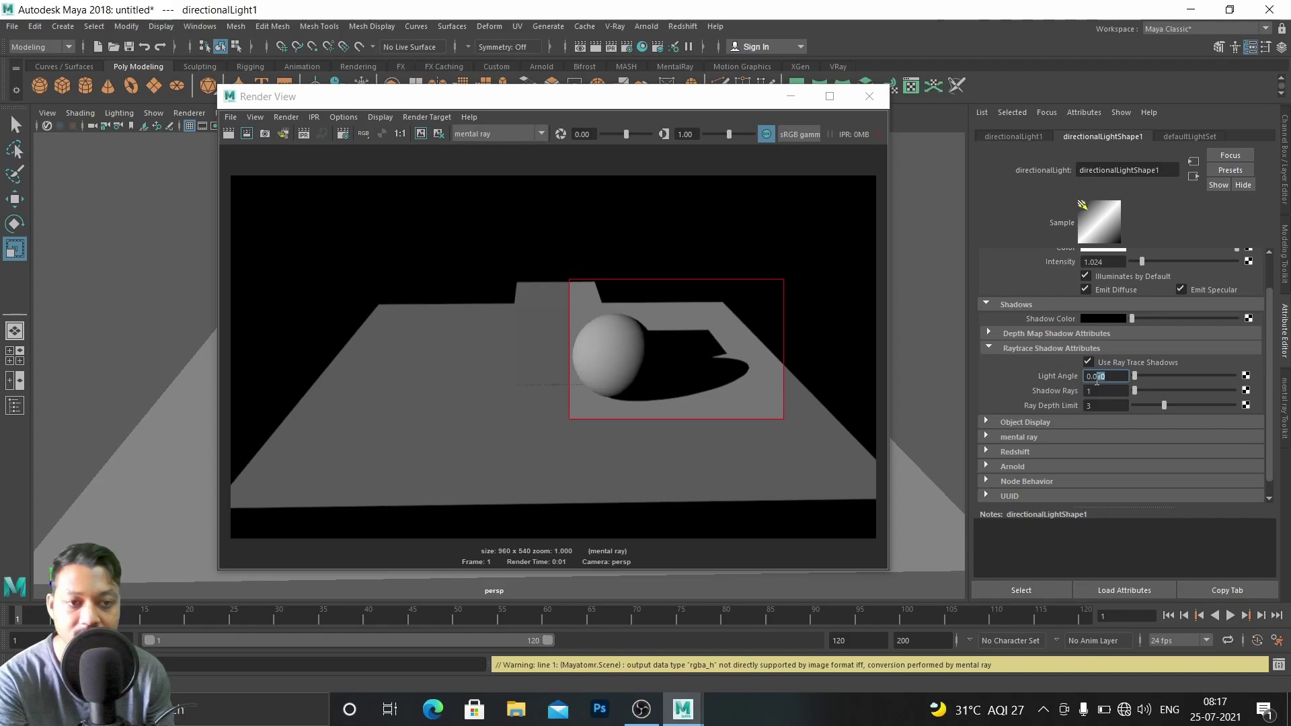
{"action": "key", "text": "BackSpace"}
{"action": "key", "text": "Return"}
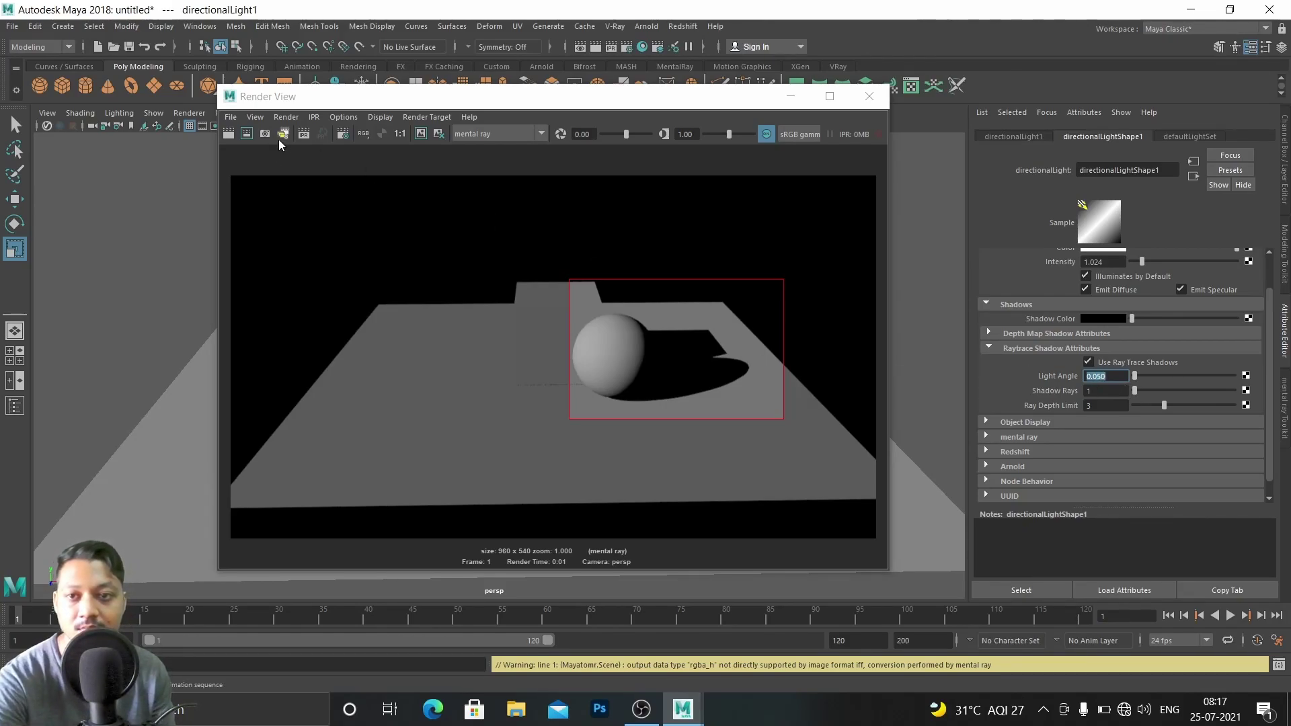
{"action": "left_click", "coordinate": [247, 134]}
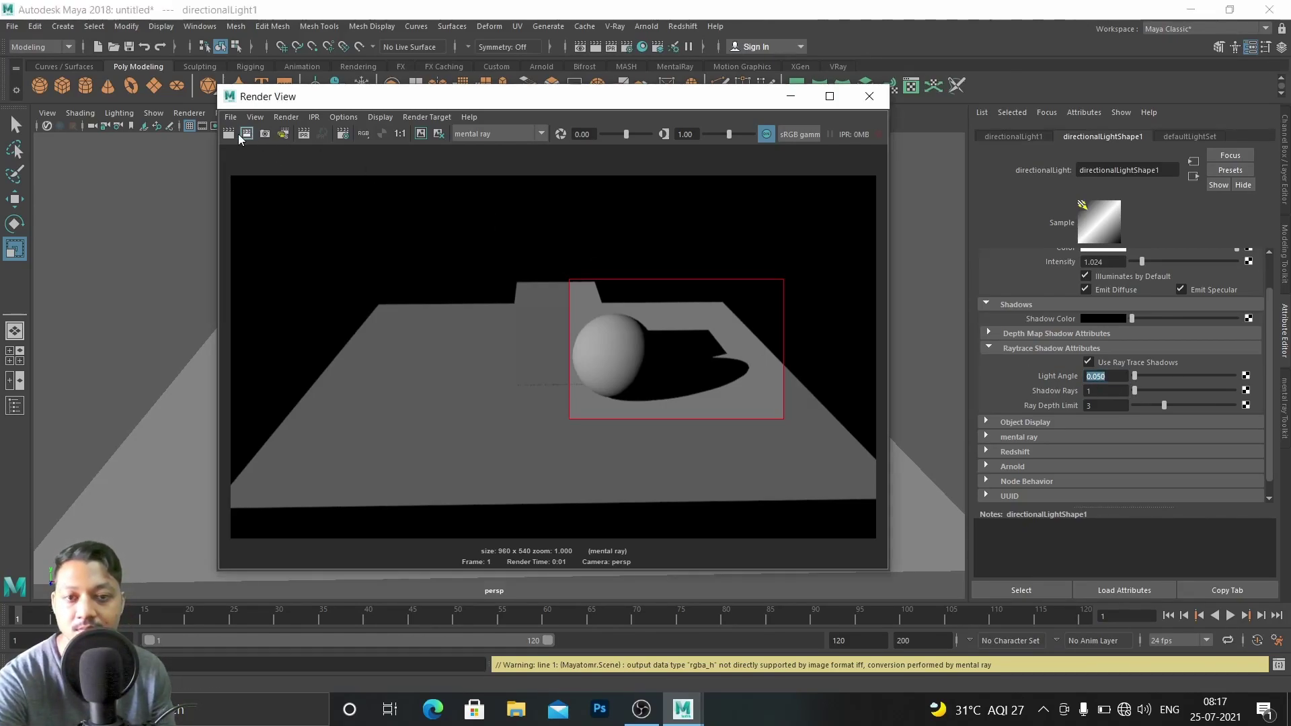
Set the Light Angle to 0.1 and re-render the region around the sphere
{"action": "left_click", "coordinate": [1100, 376]}
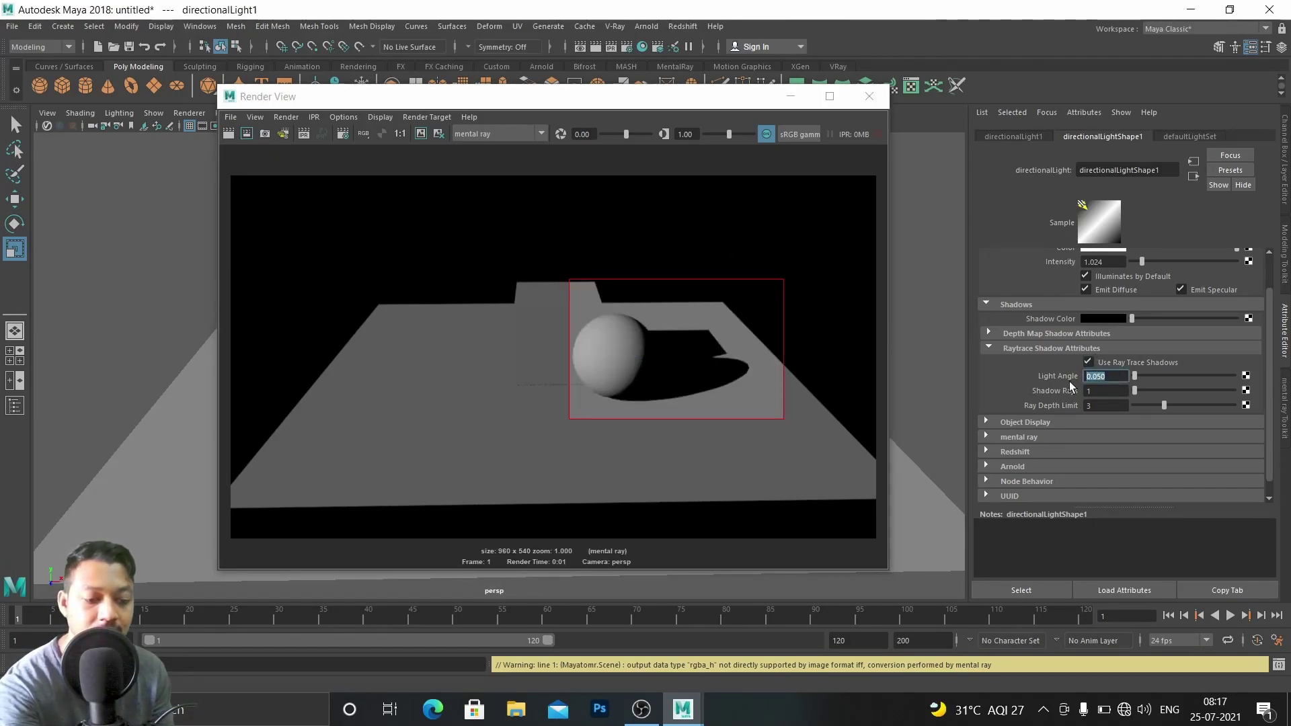
{"action": "type", "text": ".1"}
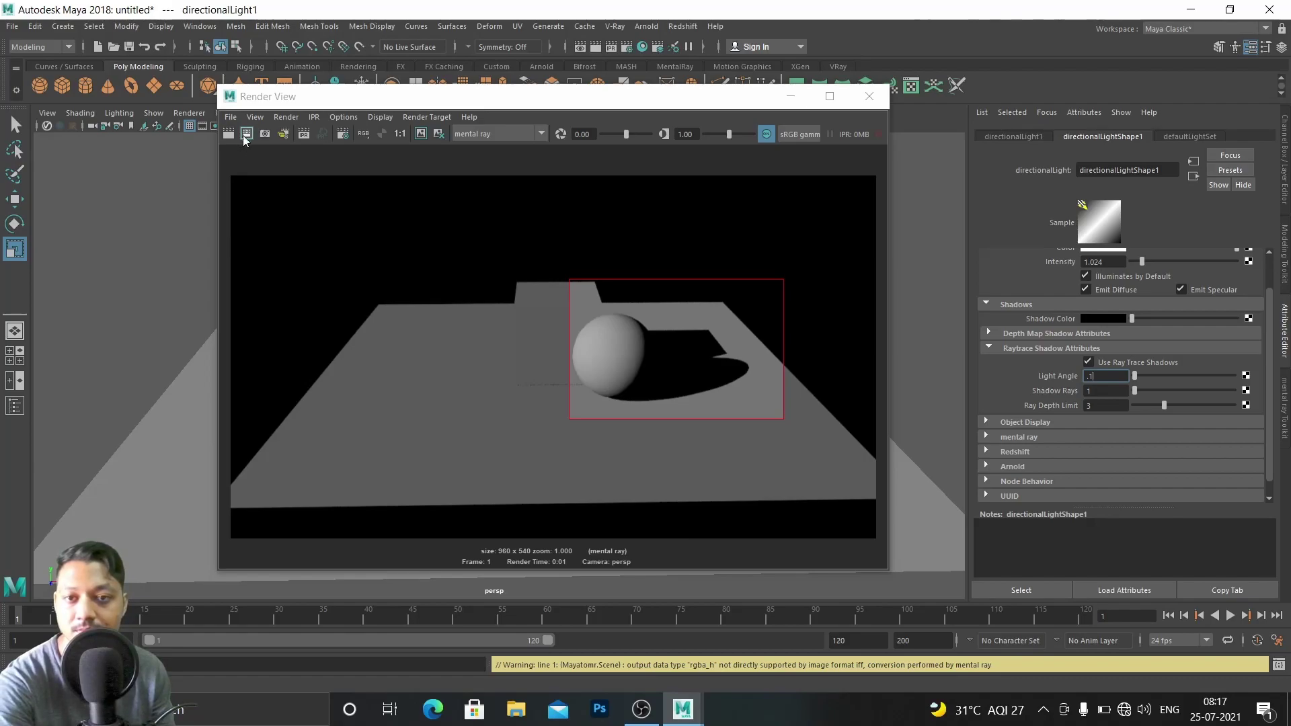
{"action": "left_click", "coordinate": [247, 134]}
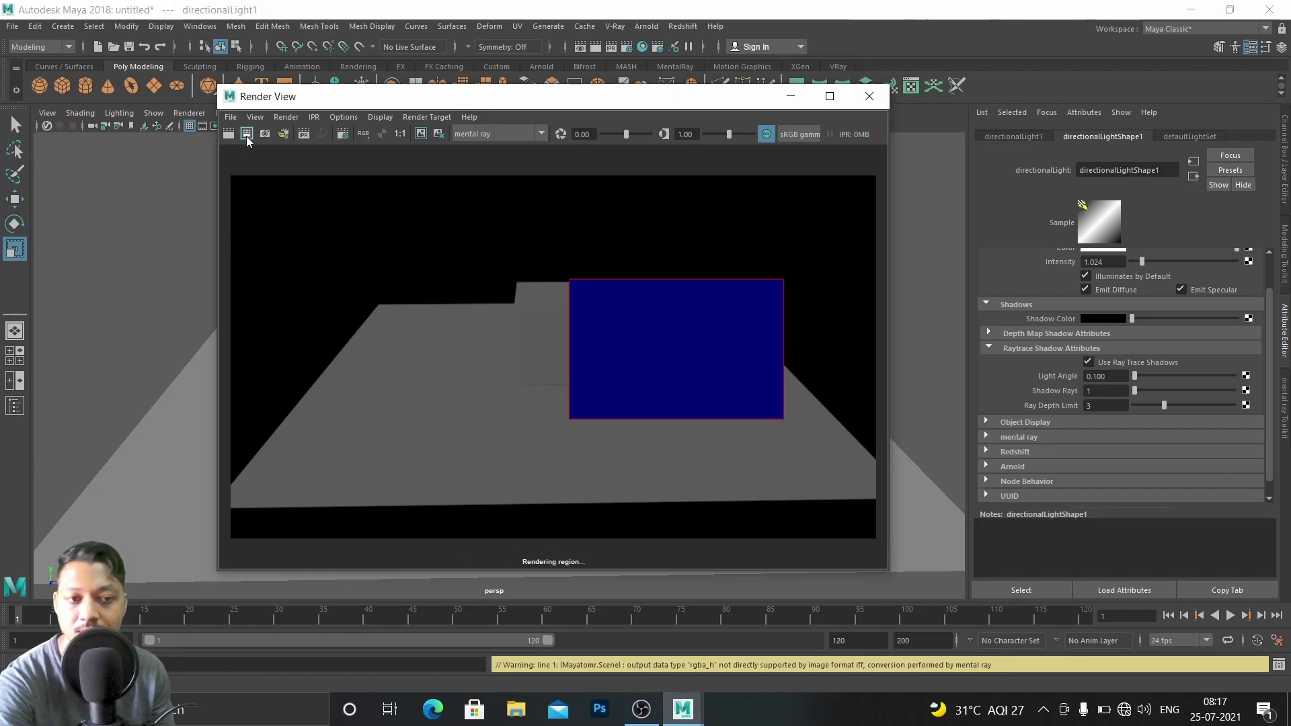
Set the Light Angle to 0.5 and re-render the region around the sphere
{"action": "left_click", "coordinate": [1118, 377]}
{"action": "type", "text": ".5"}
{"action": "key", "text": "Return"}
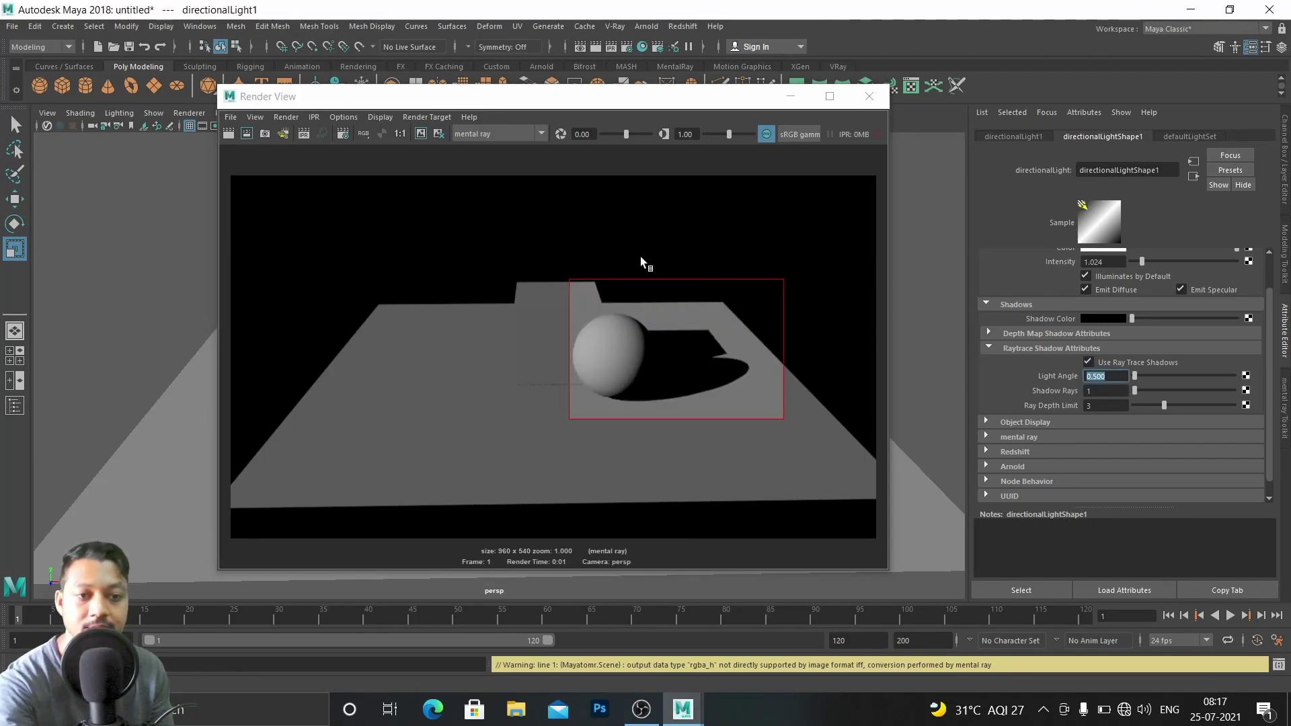
{"action": "left_click", "coordinate": [247, 136]}
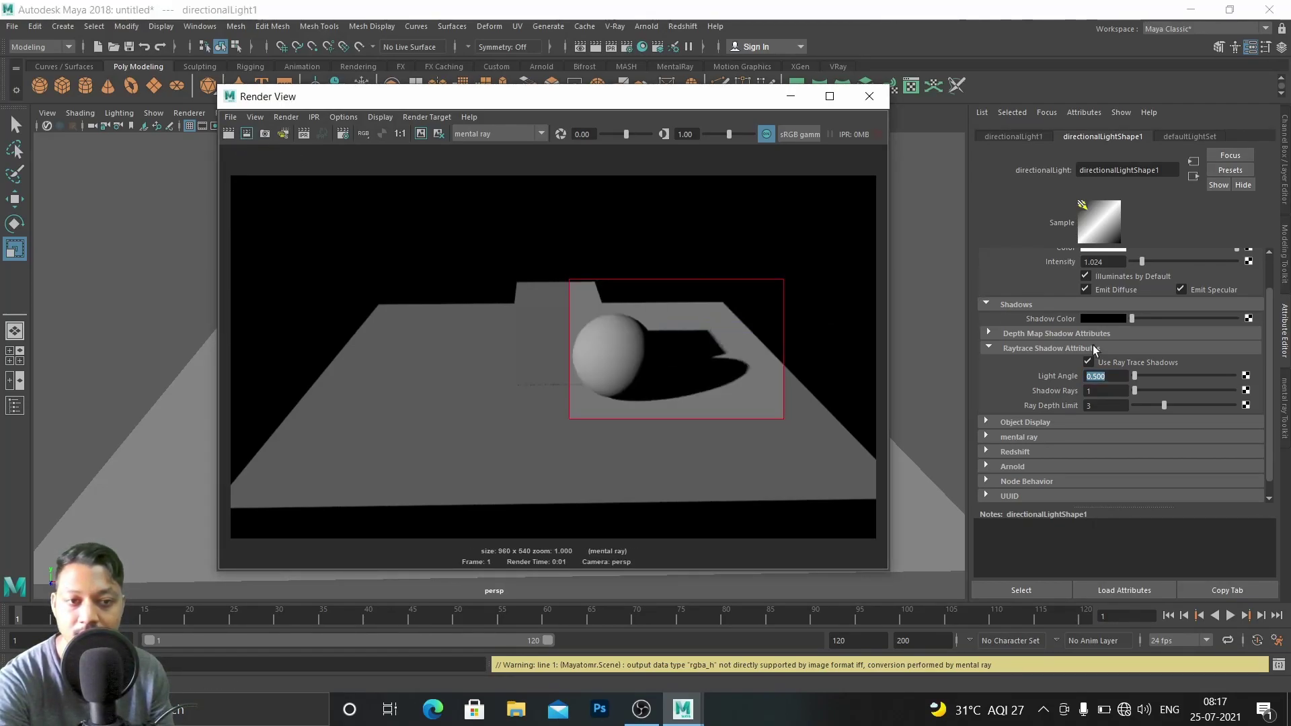
Set the Light Angle to 0.7 and re-render the region around the sphere
{"action": "left_click_drag", "start_coordinate": [1120, 377], "coordinate": [1077, 376]}
{"action": "type", "text": ".7"}
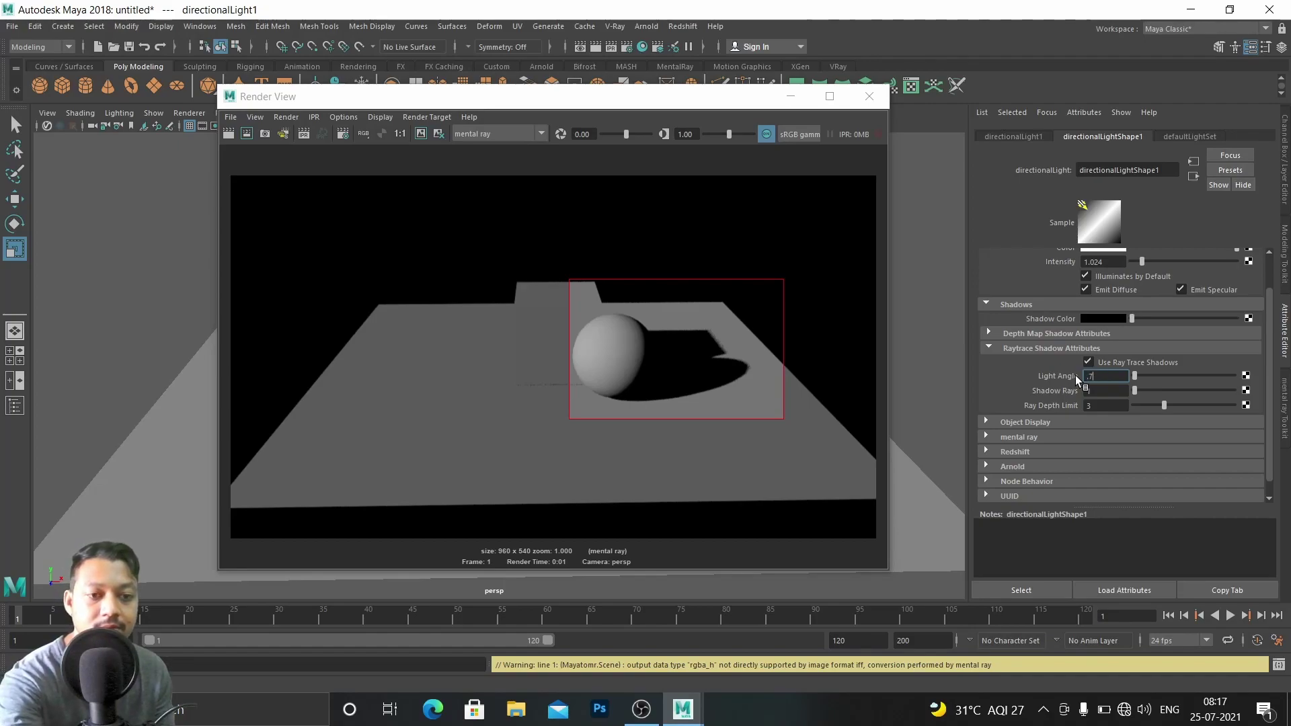
{"action": "left_click", "coordinate": [246, 136]}
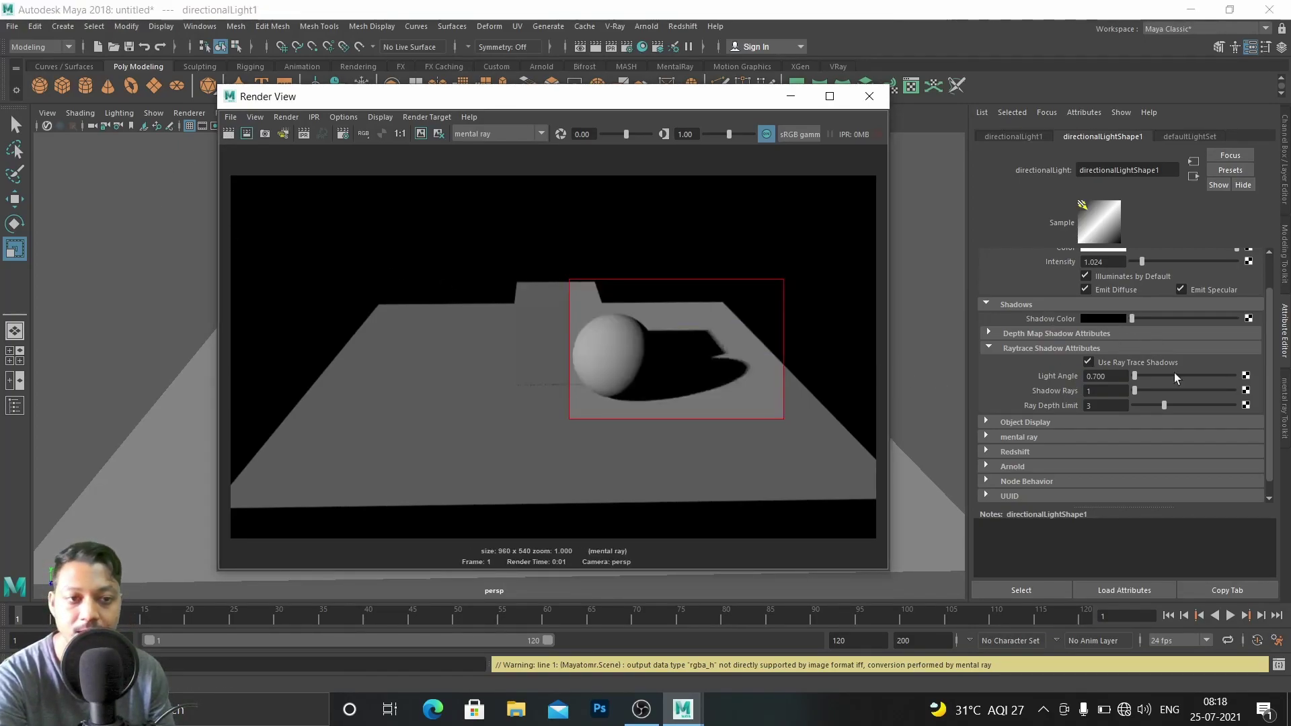
Raise the raytrace Shadow Rays to 4 and re-render the region around the sphere
{"action": "left_click", "coordinate": [1139, 390]}
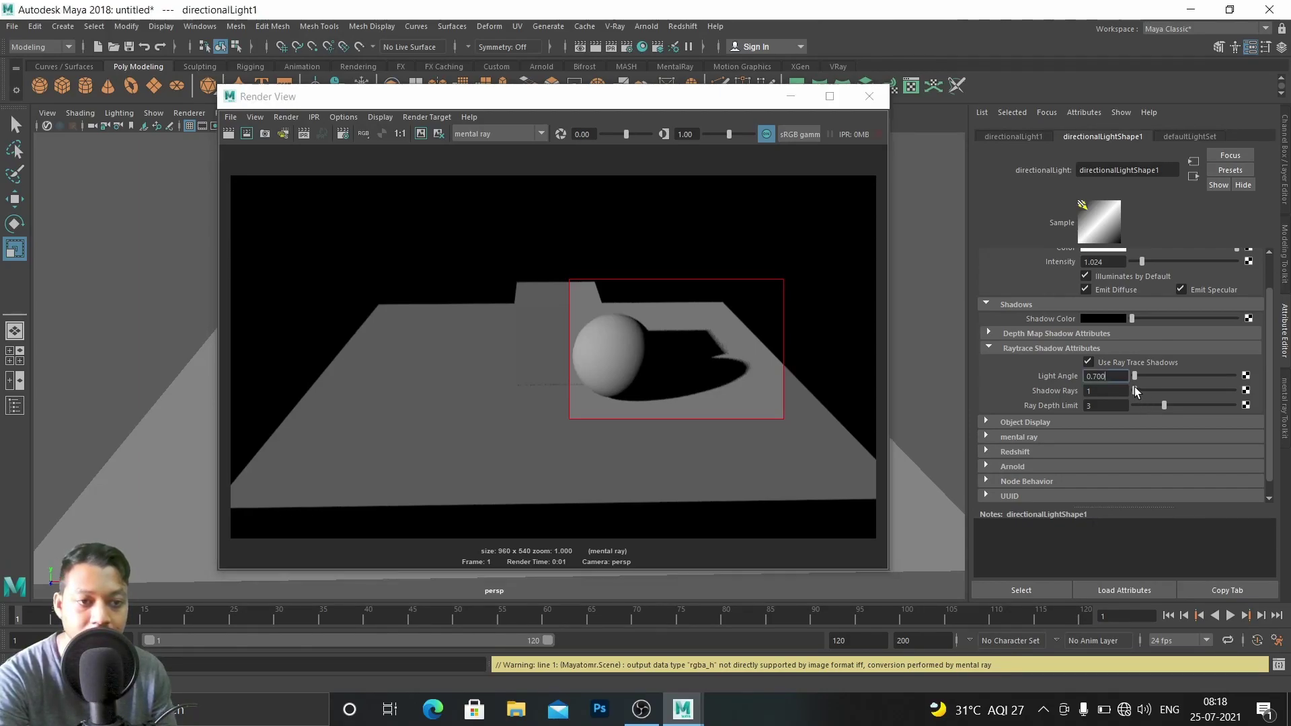
{"action": "left_click_drag", "start_coordinate": [1141, 389], "coordinate": [1142, 389]}
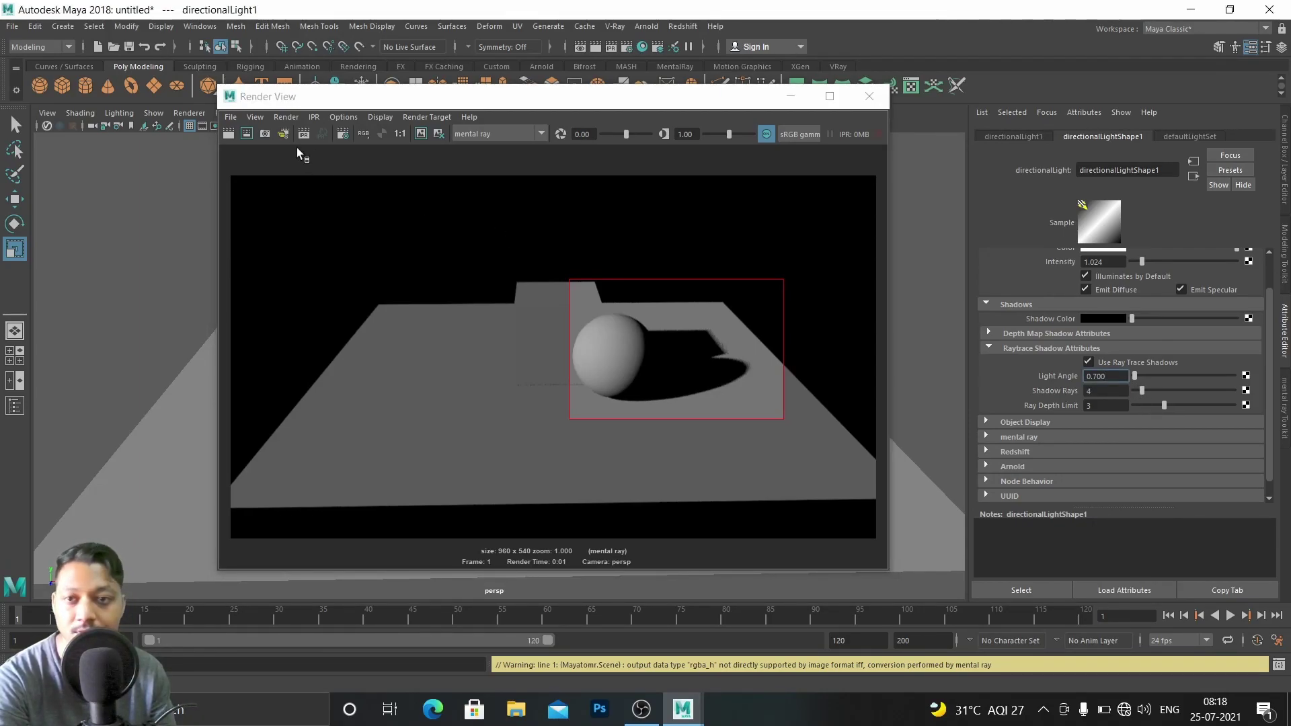
{"action": "left_click", "coordinate": [247, 133]}
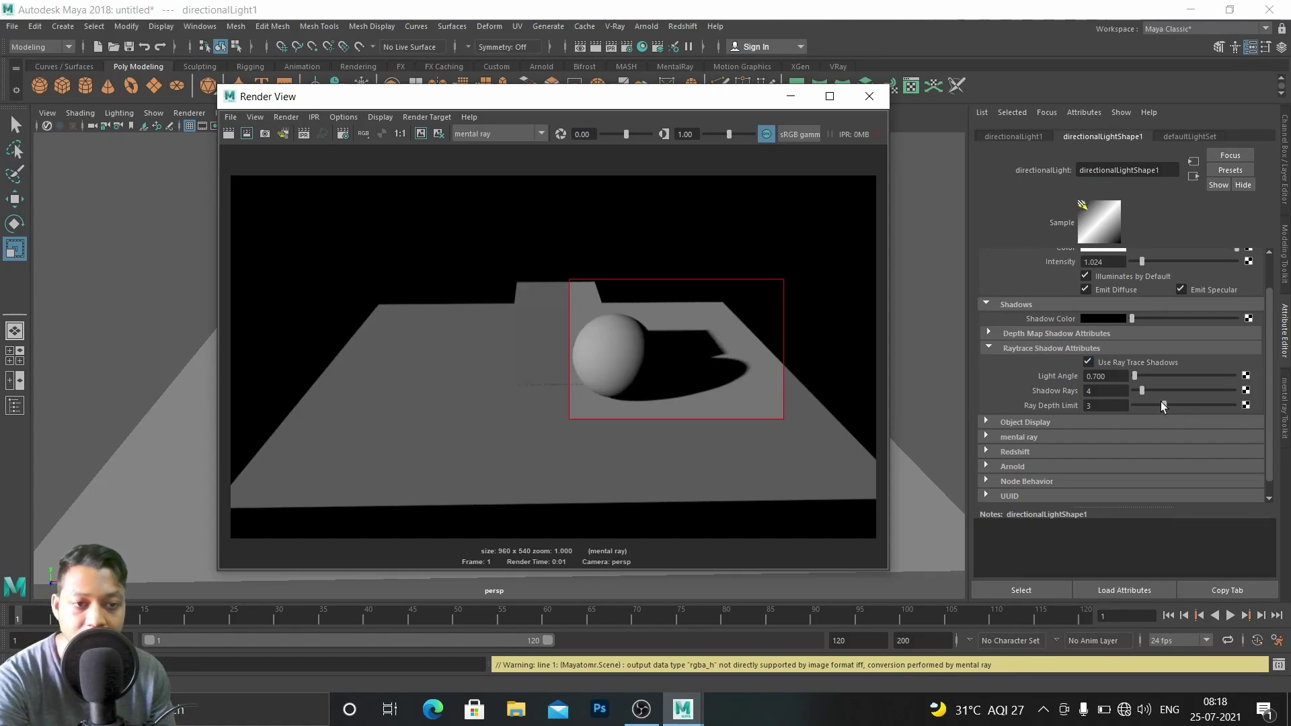
Set the Ray Depth Limit to 5 and render the full frame, collapsing the raytrace attributes and minimizing the render window when done
{"action": "left_click_drag", "start_coordinate": [1164, 404], "coordinate": [1175, 406]}
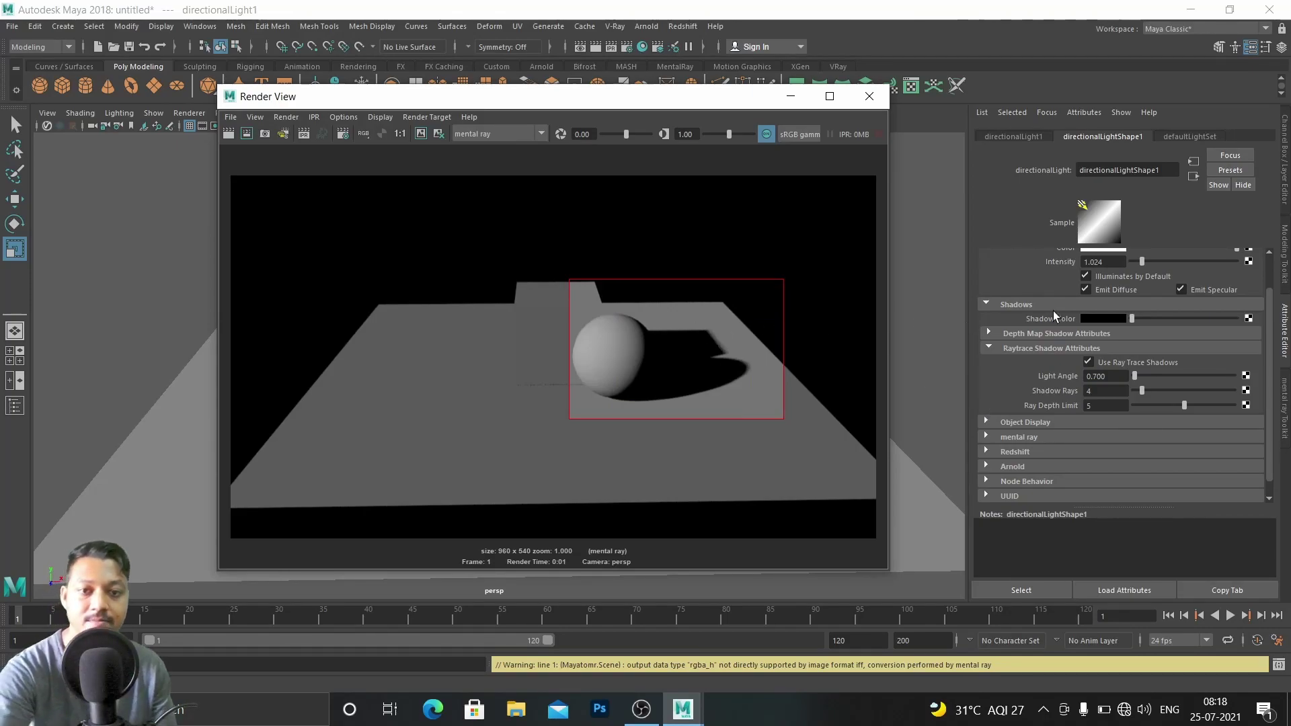
{"action": "left_click", "coordinate": [993, 349]}
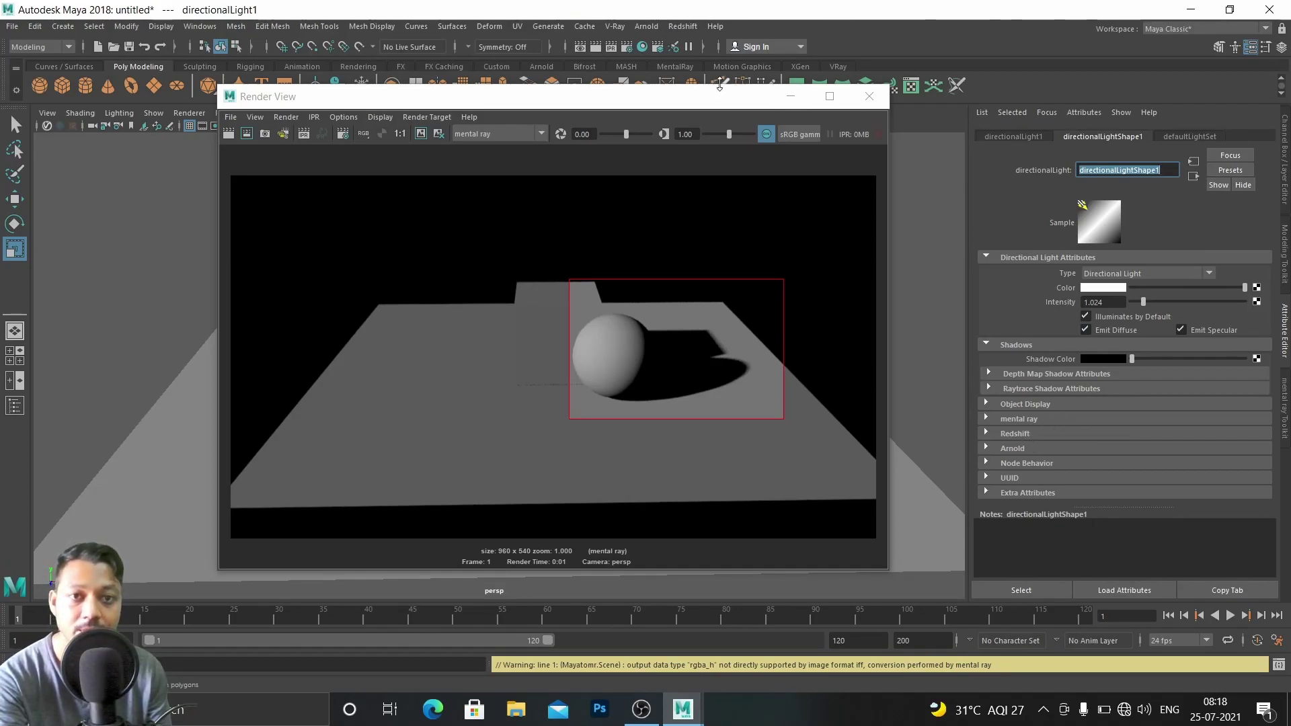
{"action": "left_click_drag", "start_coordinate": [703, 100], "coordinate": [609, 101]}
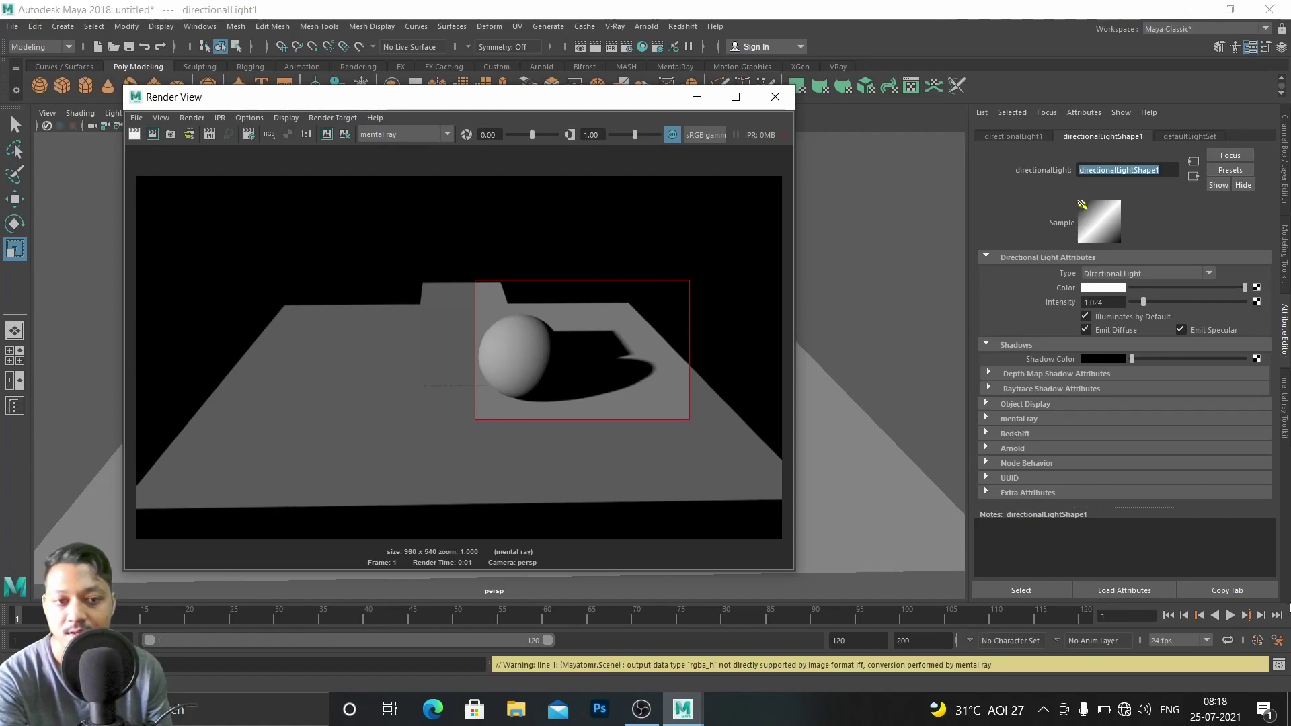
{"action": "left_click", "coordinate": [135, 135]}
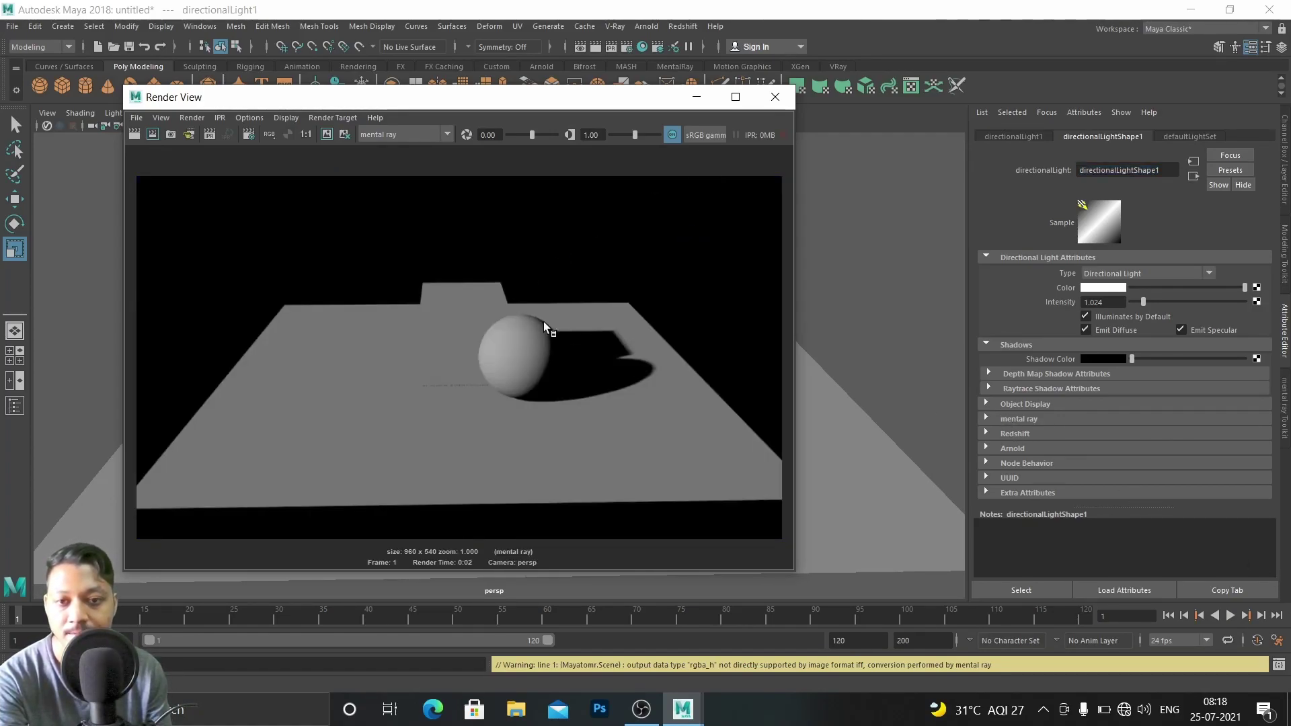
{"action": "left_click", "coordinate": [696, 98]}
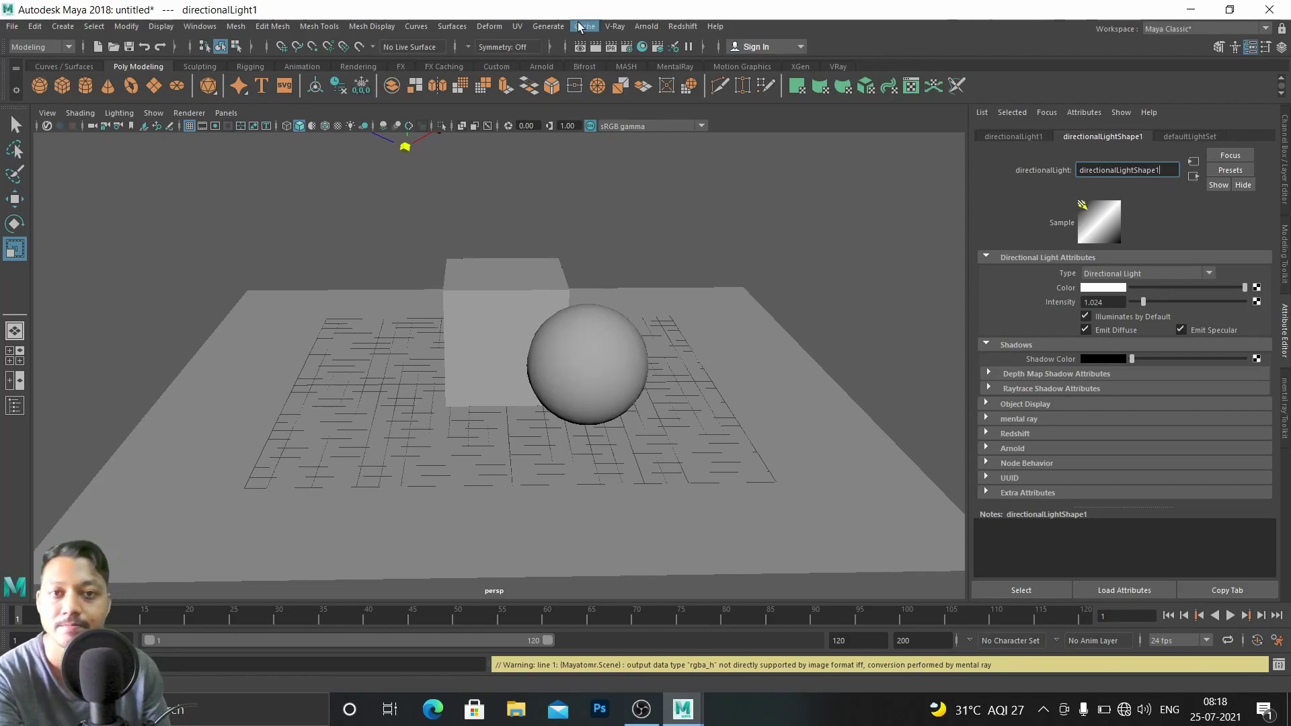
Delete the directional light from the scene
{"action": "scroll", "coordinate": [437, 177], "scroll_direction": "down", "scroll_amount": 3}
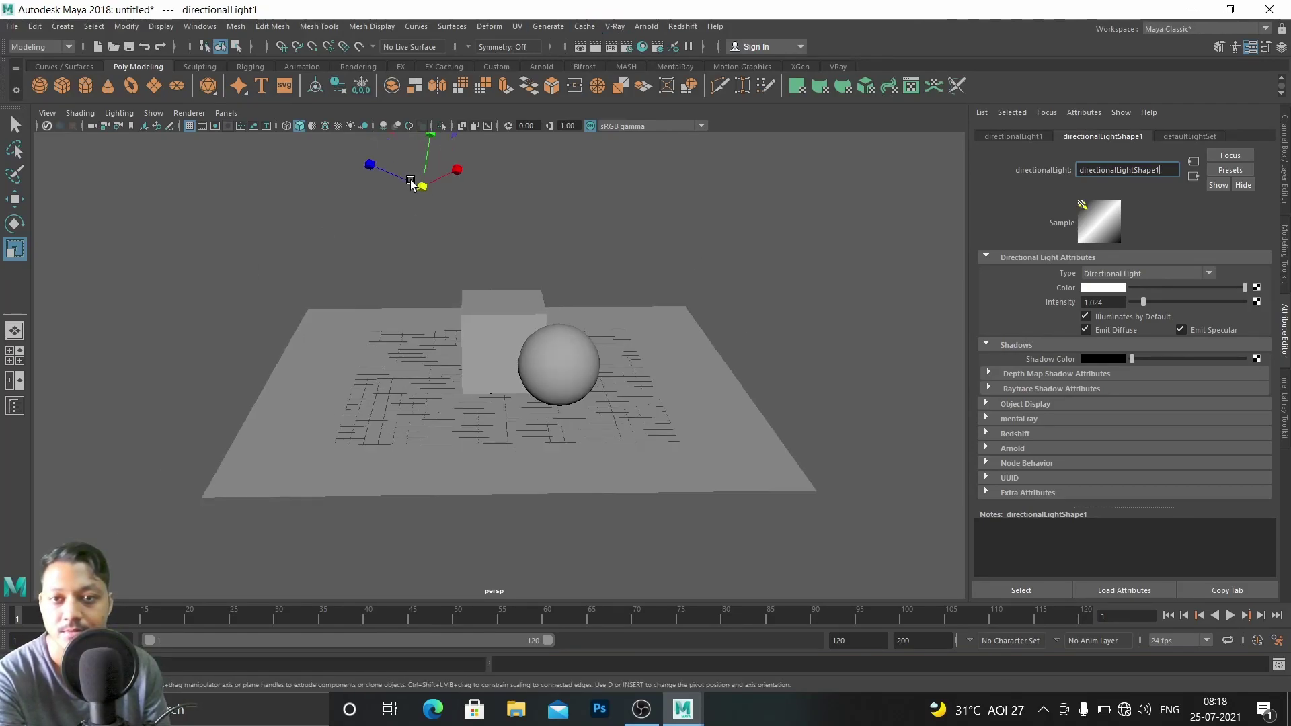
{"action": "left_click_drag", "start_coordinate": [458, 195], "coordinate": [370, 209]}
{"action": "key", "text": "Delete"}
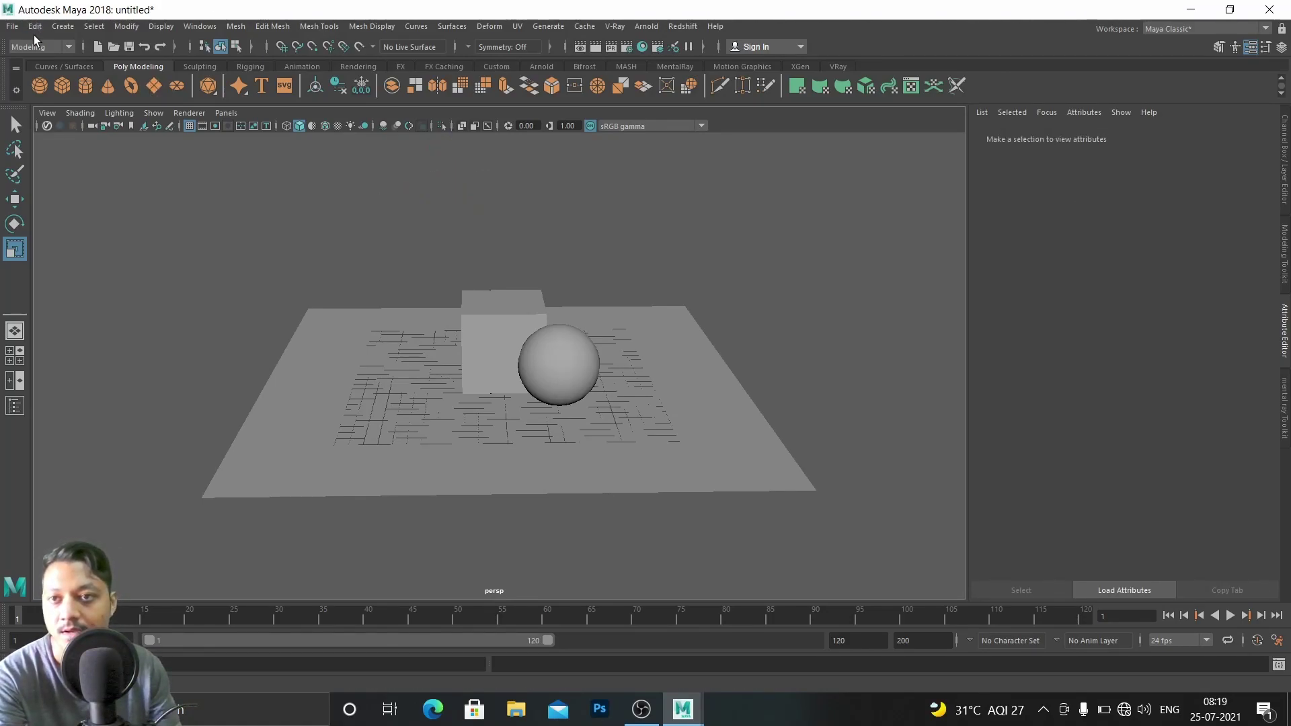
Create a point light and place it above the floor, to the left of the cube
{"action": "left_click", "coordinate": [60, 30]}
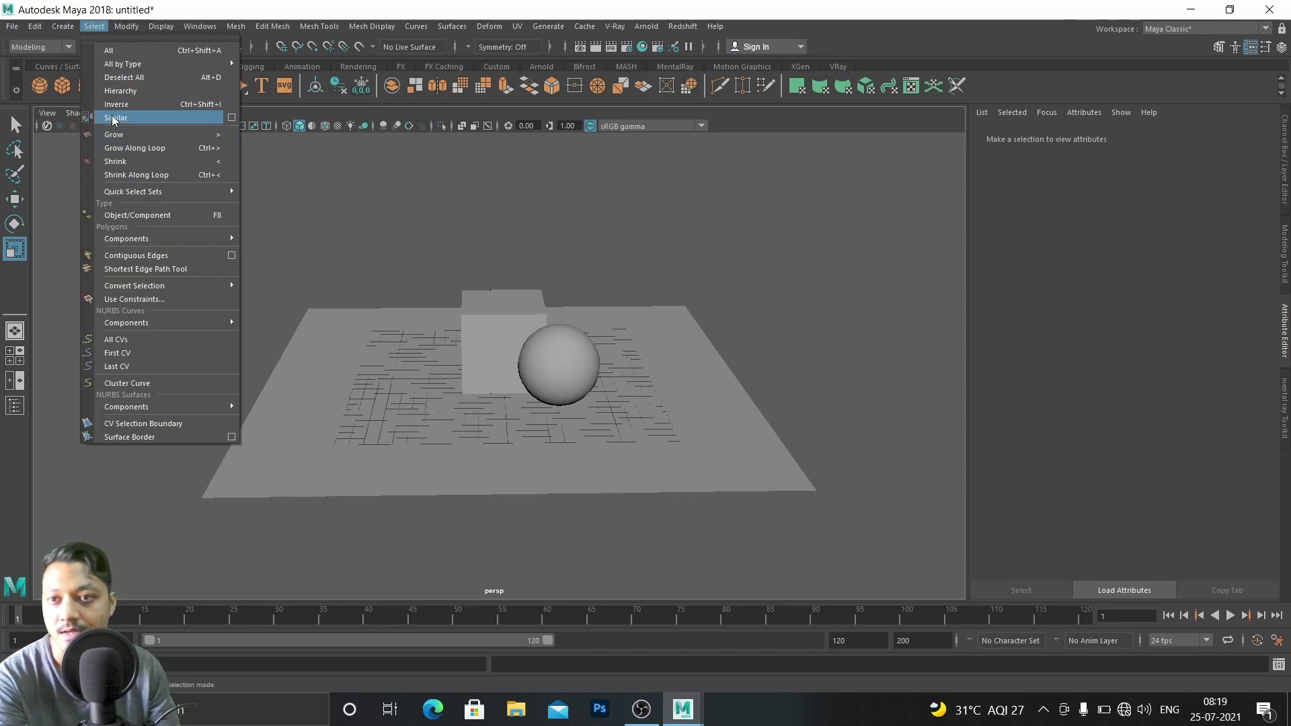
{"action": "mouse_move", "coordinate": [86, 103]}
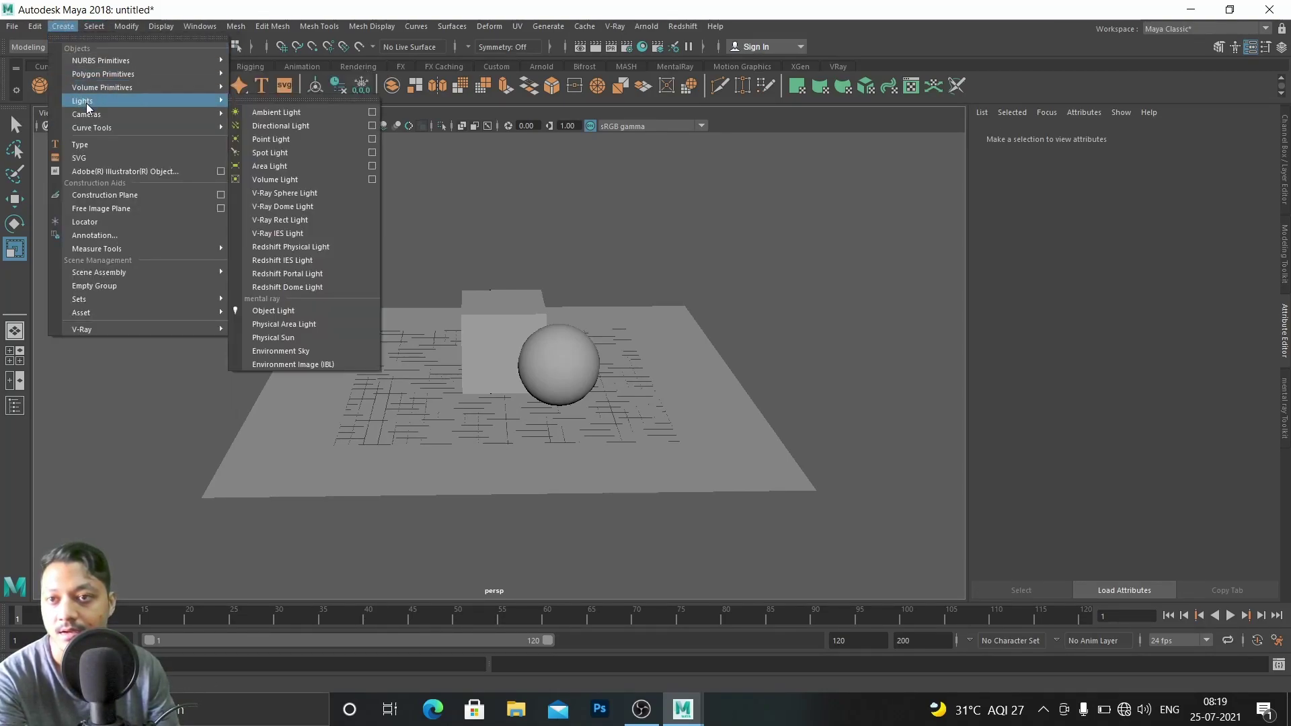
{"action": "left_click", "coordinate": [282, 139]}
{"action": "left_click_drag", "start_coordinate": [505, 378], "coordinate": [394, 294]}
{"action": "key", "text": "w"}
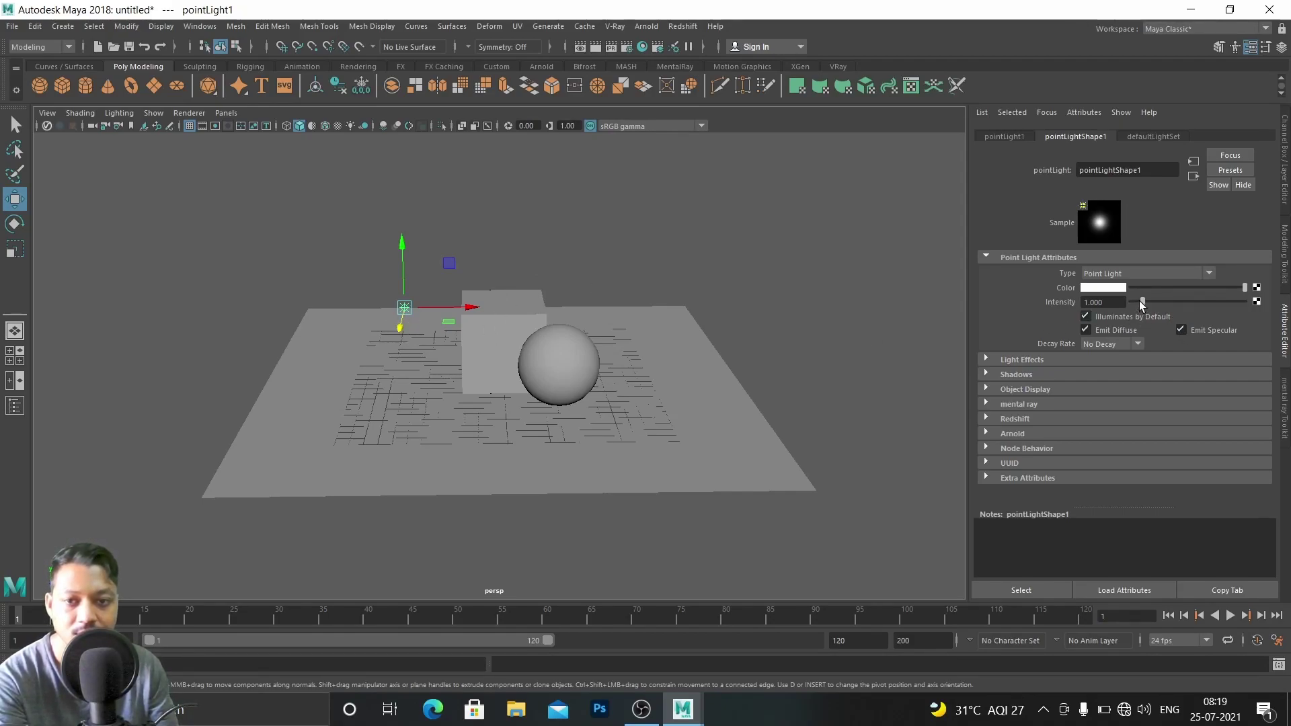
Render the full frame with the point light lowered to an intensity of about 0.783 and tinted a slightly warm off-white
{"action": "left_click_drag", "start_coordinate": [1142, 300], "coordinate": [1140, 300]}
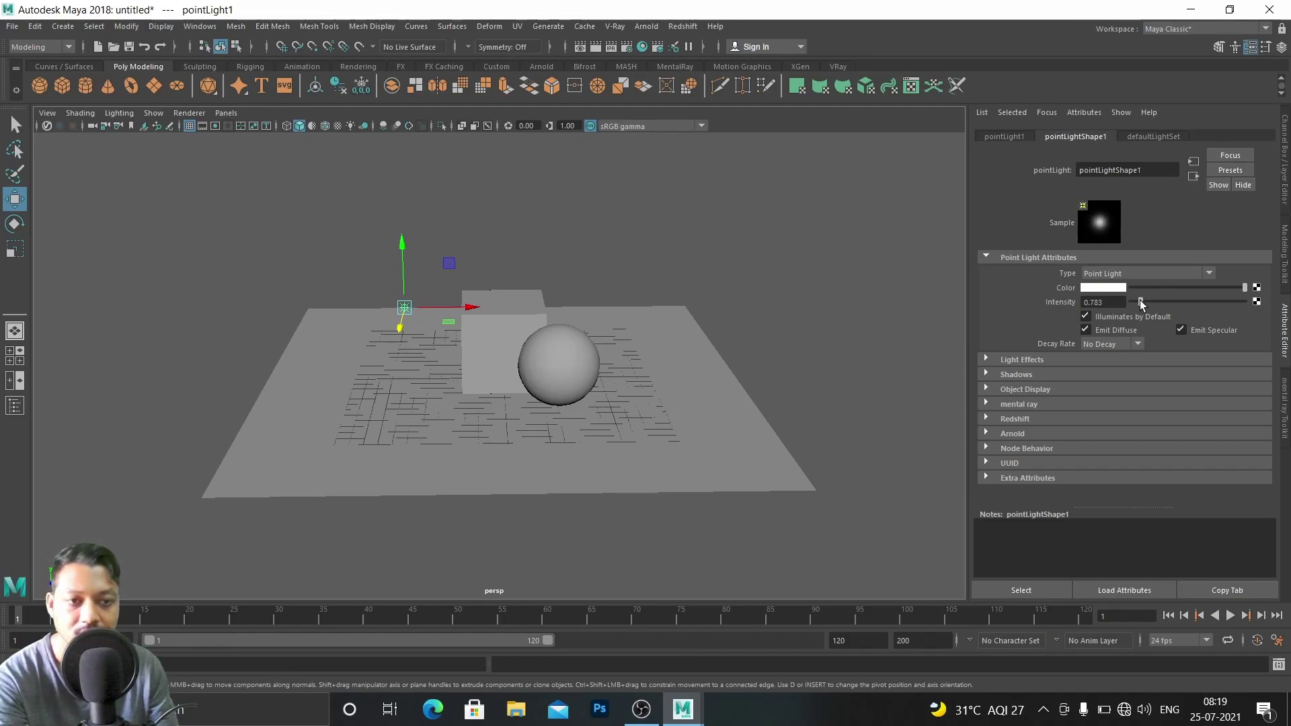
{"action": "left_click", "coordinate": [1105, 288]}
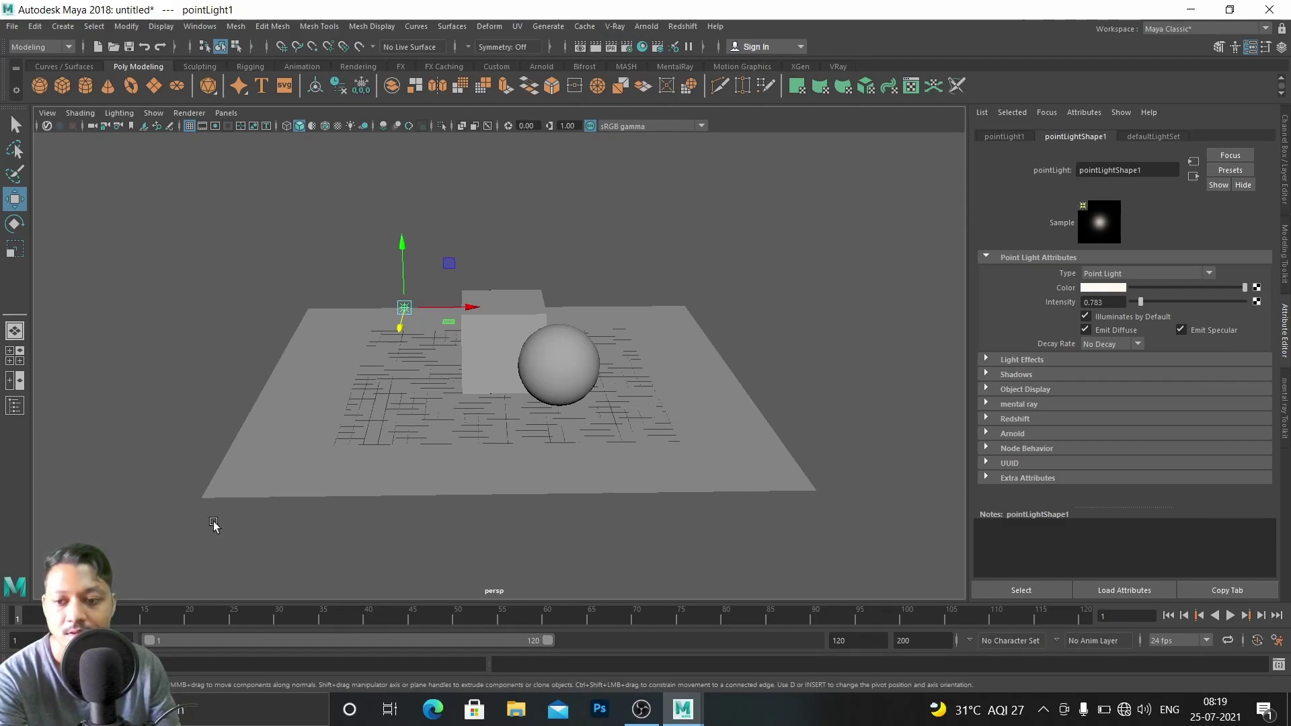
{"action": "left_click", "coordinate": [67, 681]}
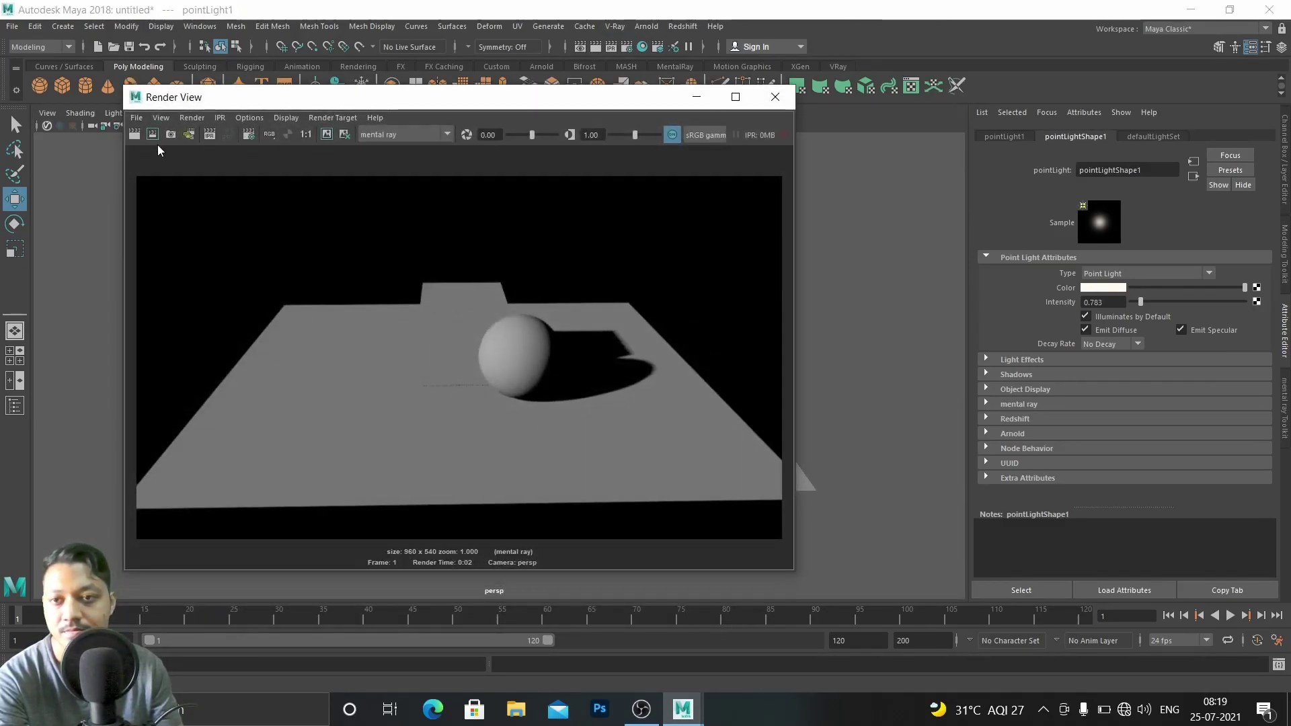
{"action": "left_click", "coordinate": [134, 134]}
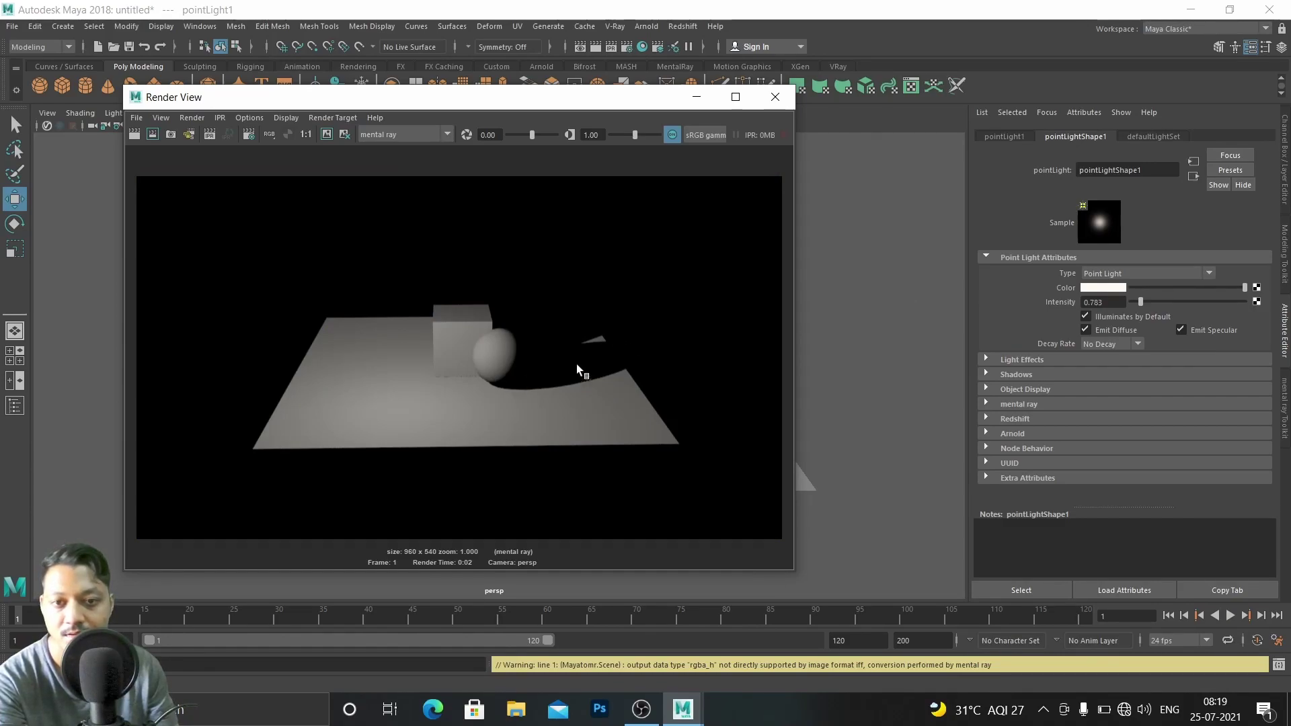
{"action": "left_click", "coordinate": [696, 96]}
Render the full frame again from a closer view of the cube and sphere to examine the point light's shadow
{"action": "scroll", "coordinate": [599, 384], "scroll_direction": "up", "scroll_amount": 3}
{"action": "scroll", "coordinate": [618, 377], "scroll_direction": "up", "scroll_amount": 3}
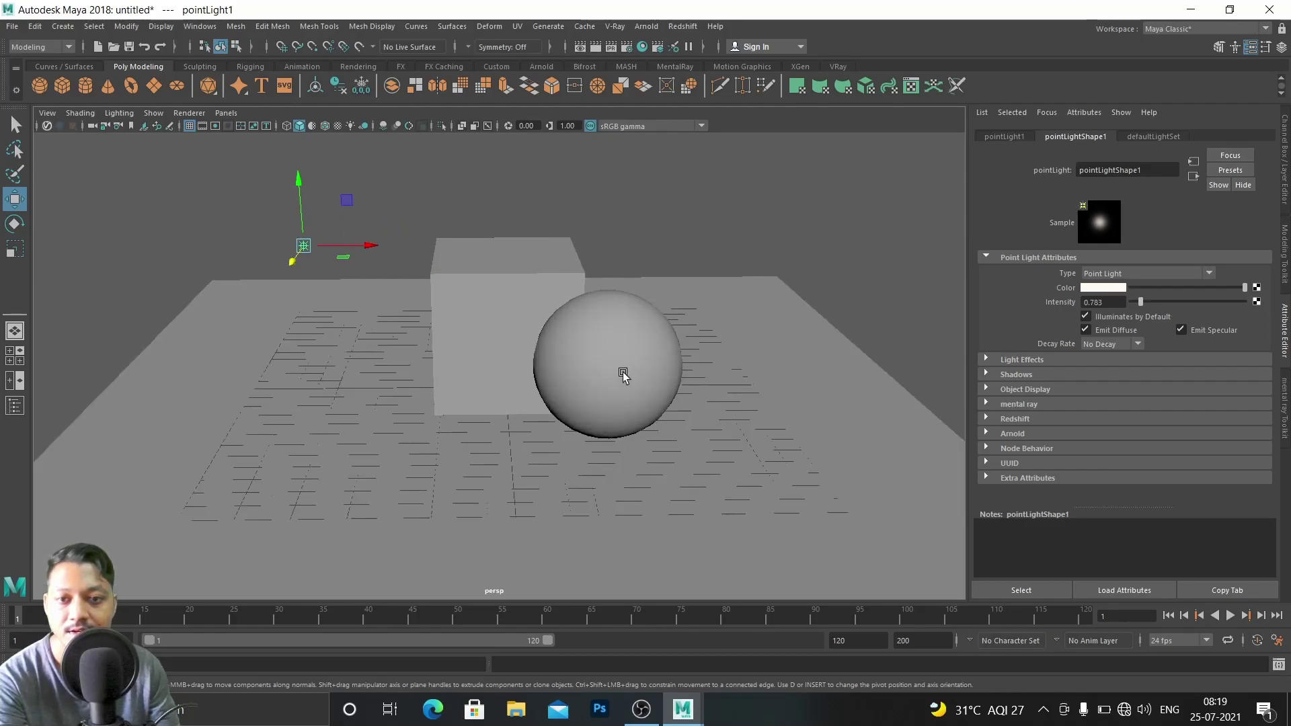
{"action": "left_click_drag", "start_coordinate": [659, 418], "coordinate": [644, 424], "text": "alt"}
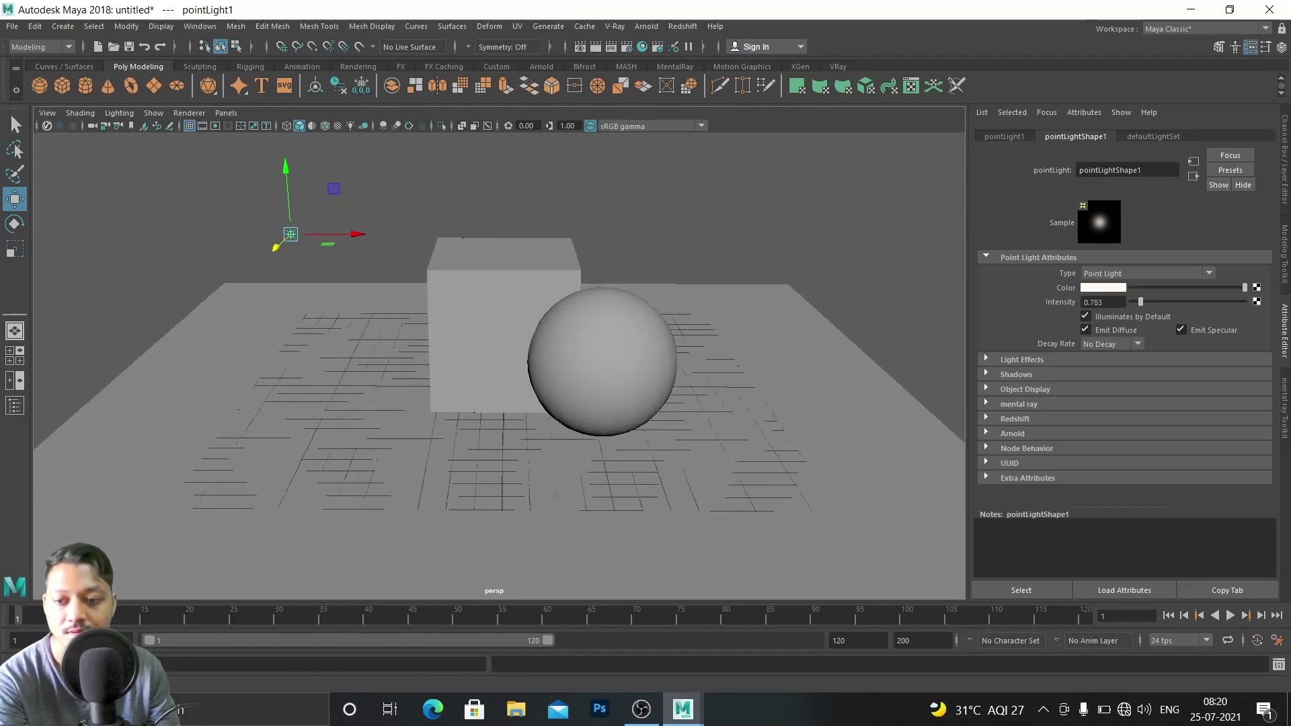
{"action": "left_click", "coordinate": [42, 683]}
{"action": "left_click", "coordinate": [140, 132]}
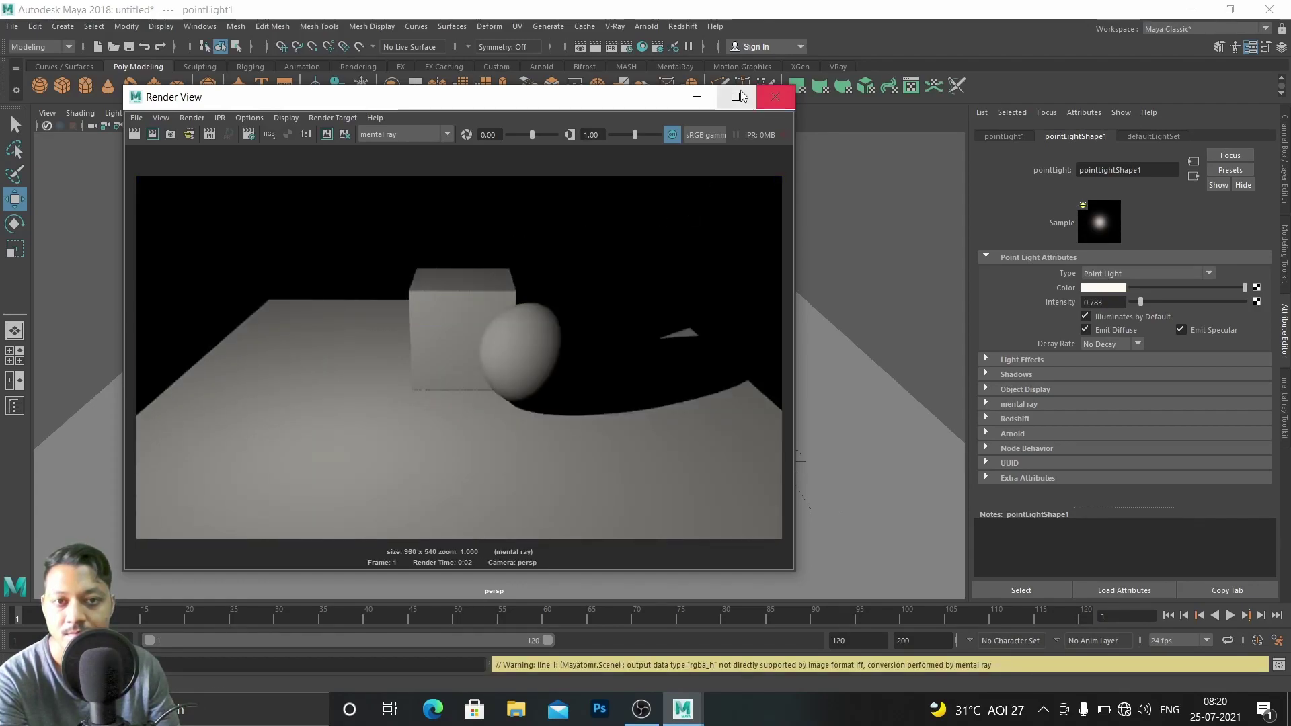
{"action": "left_click", "coordinate": [697, 97]}
Raise the point light well above the cube and re-render the full frame to compare the sphere's shadow
{"action": "left_click_drag", "start_coordinate": [284, 176], "coordinate": [286, 67]}
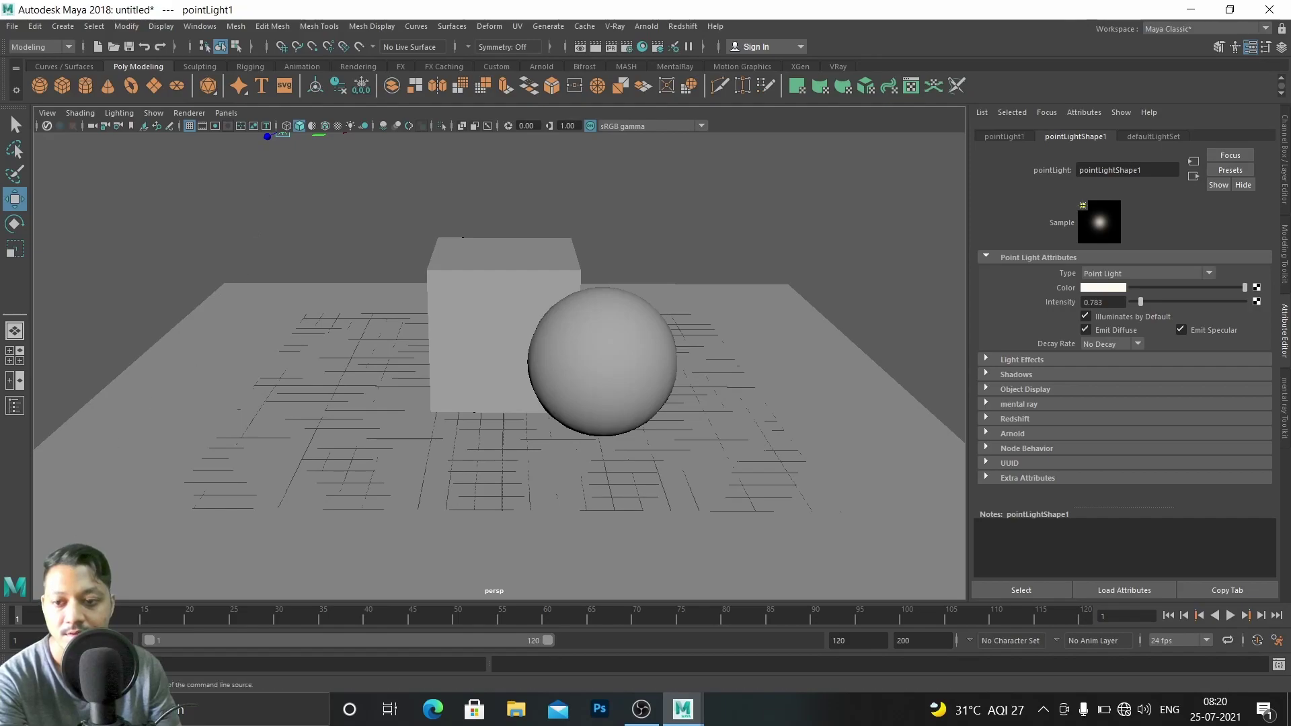
{"action": "scroll", "coordinate": [274, 395], "scroll_direction": "down", "scroll_amount": 2}
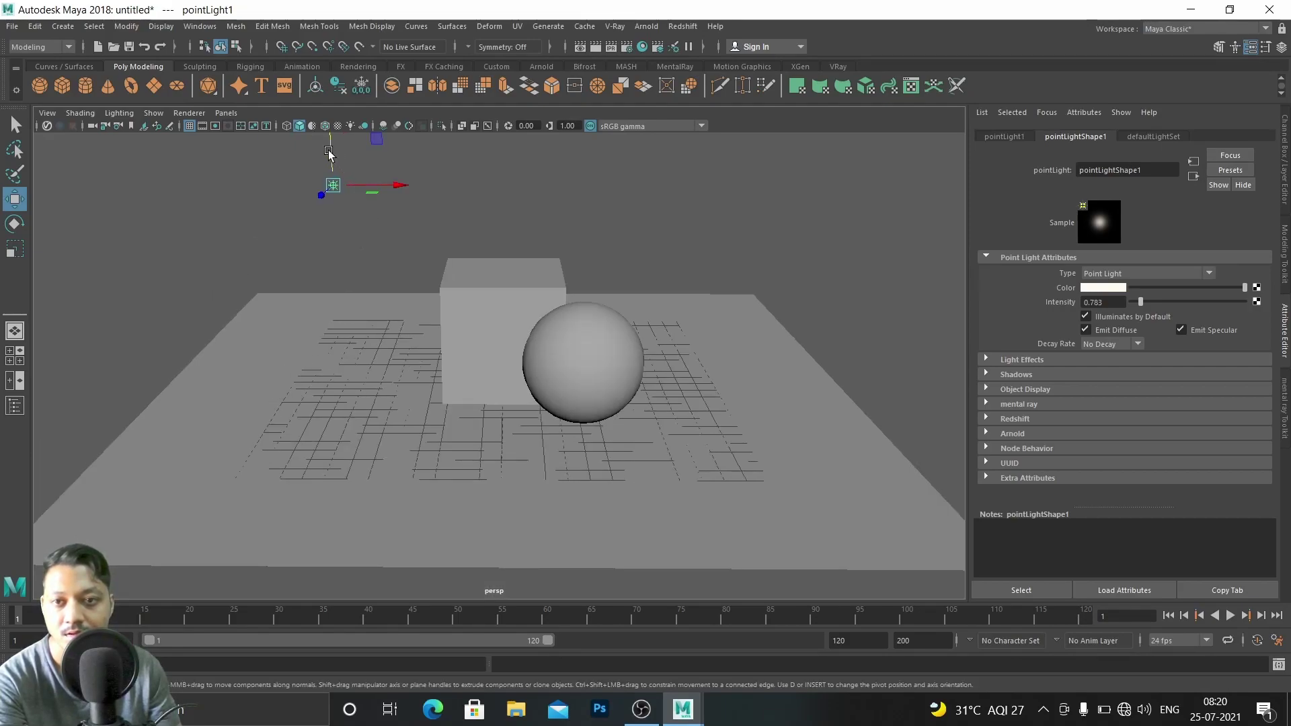
{"action": "scroll", "coordinate": [621, 332], "scroll_direction": "up", "scroll_amount": 2}
{"action": "left_click", "coordinate": [596, 46]}
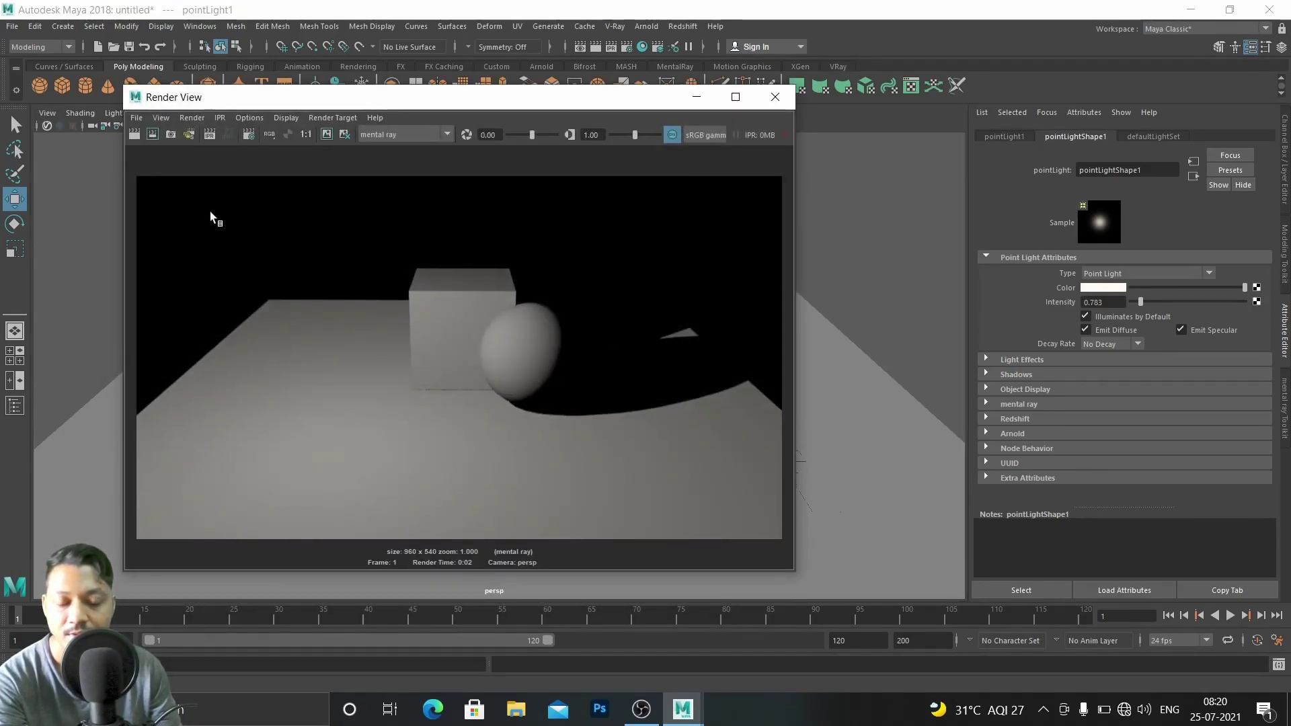
{"action": "left_click", "coordinate": [133, 134]}
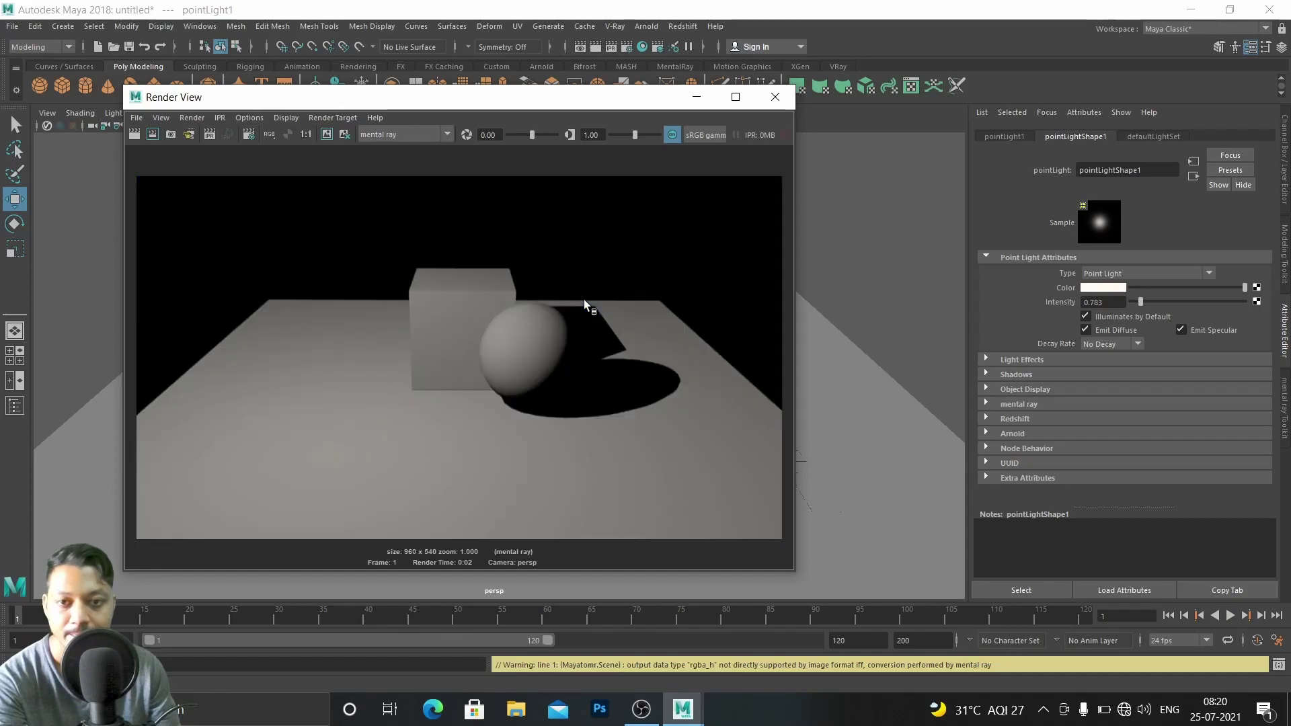
{"action": "left_click", "coordinate": [697, 98]}
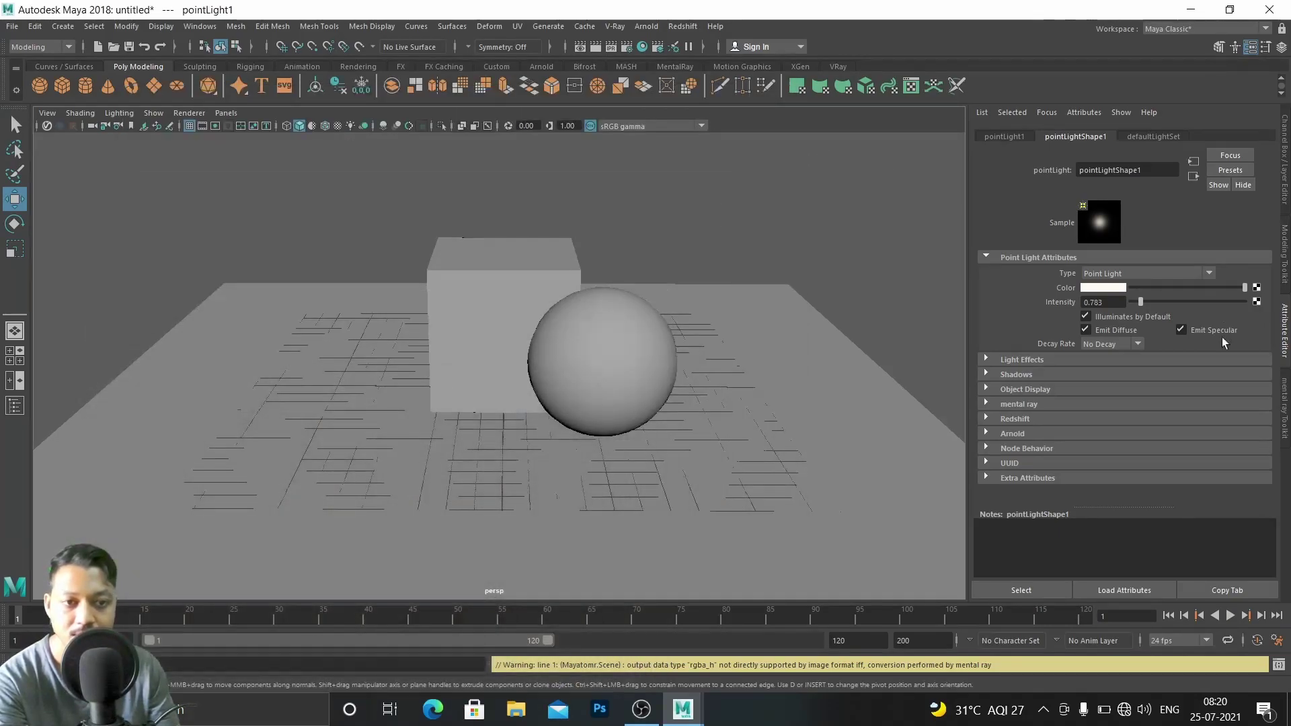
Examine the point light's depth map shadow, raytrace shadow and light effects attributes
{"action": "left_click", "coordinate": [984, 374]}
{"action": "scroll", "coordinate": [1145, 417], "scroll_direction": "down", "scroll_amount": 3}
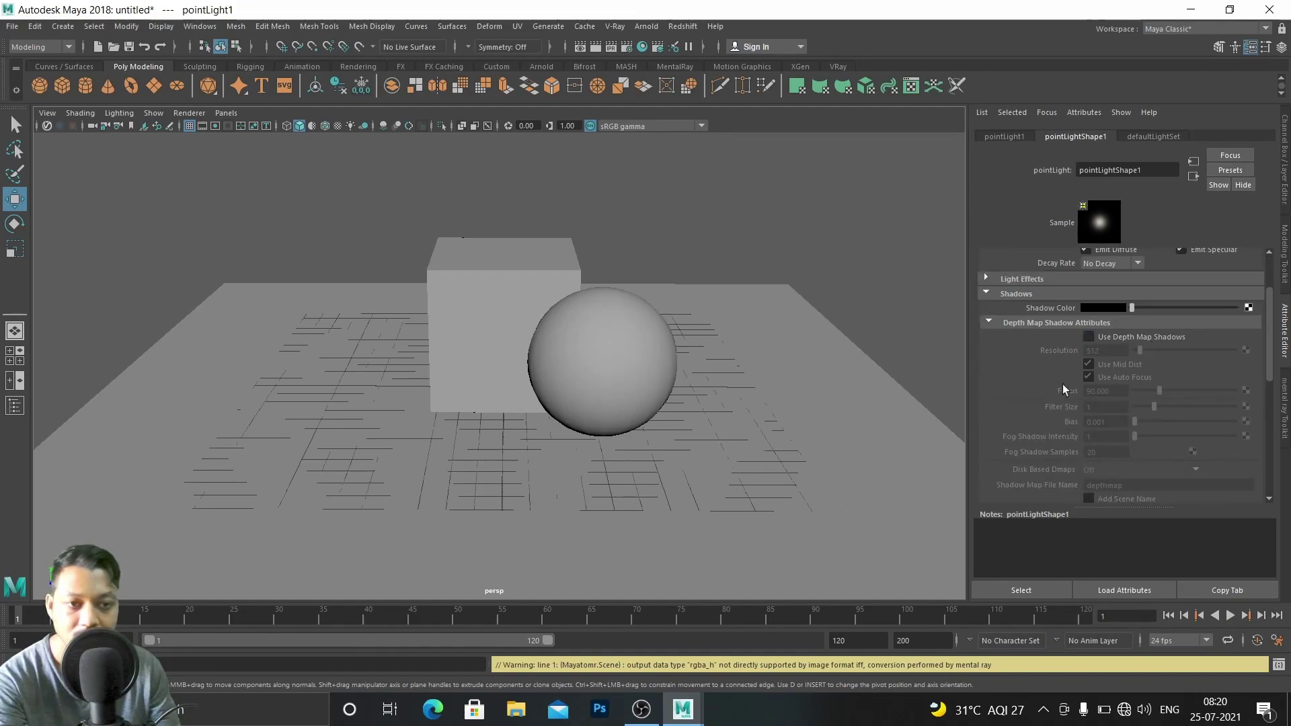
{"action": "left_click", "coordinate": [990, 322]}
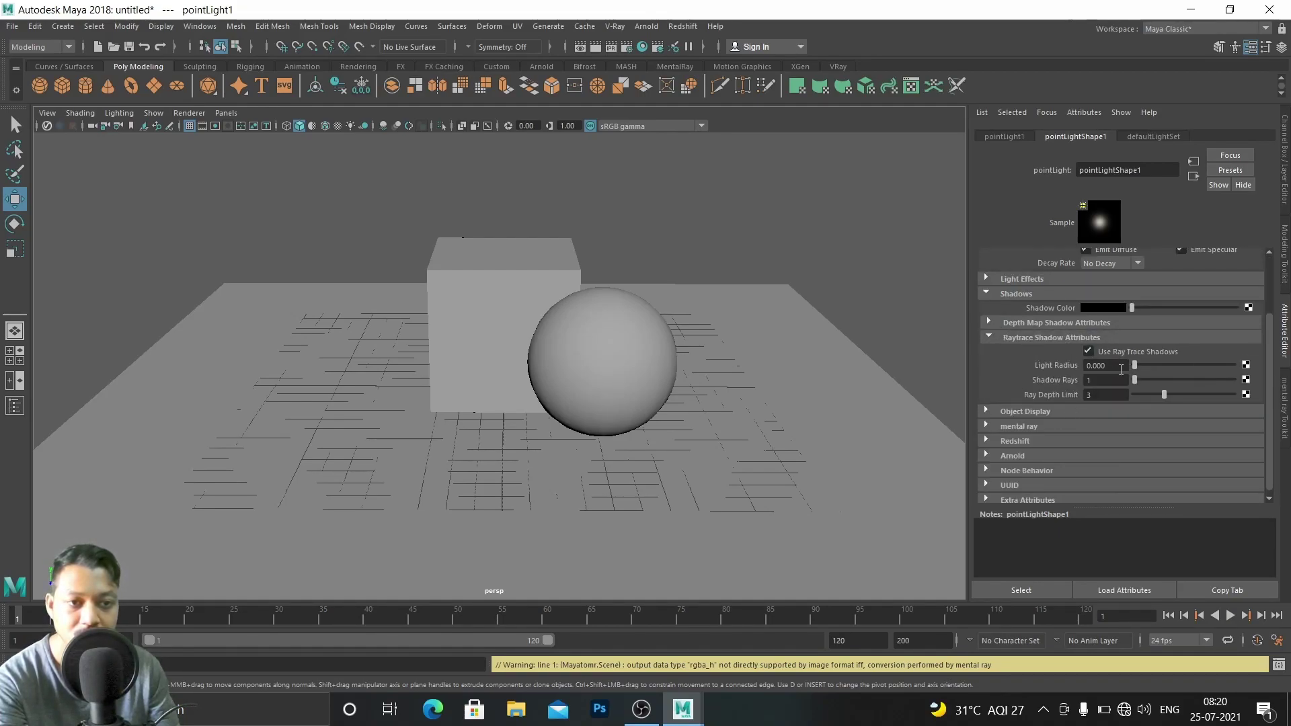
{"action": "left_click", "coordinate": [994, 337]}
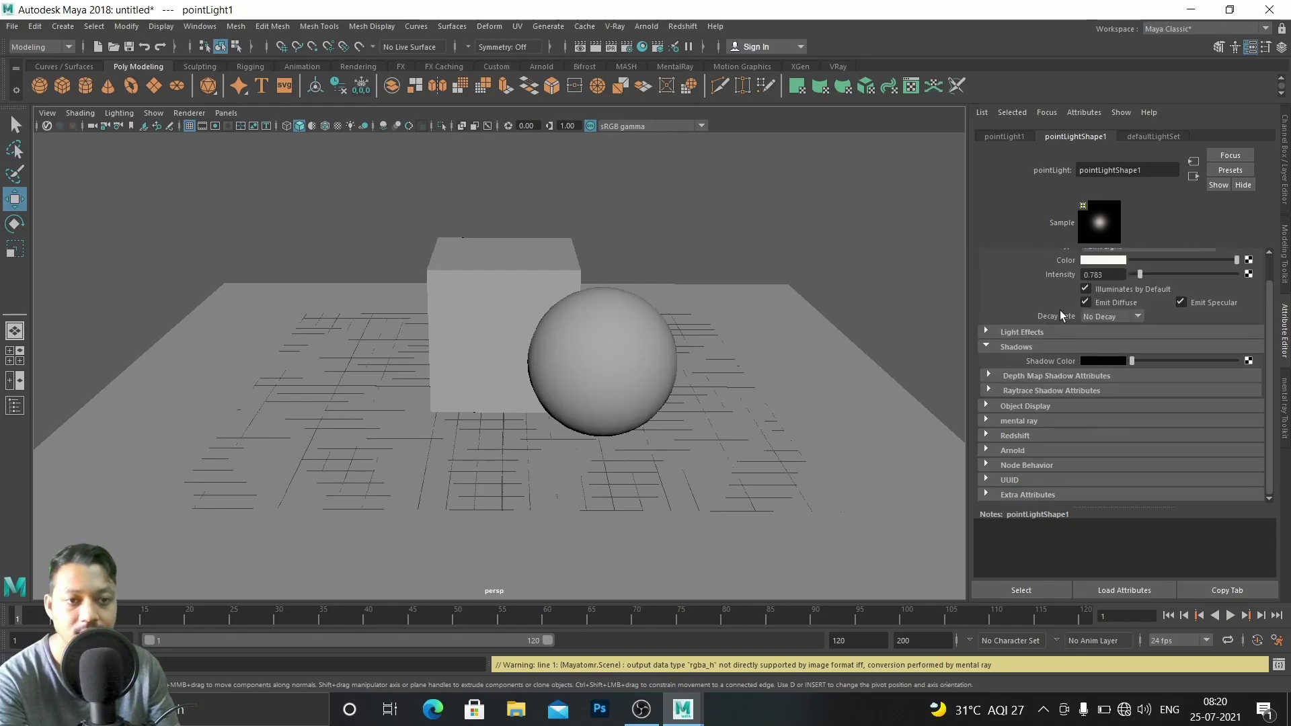
{"action": "left_click", "coordinate": [984, 331]}
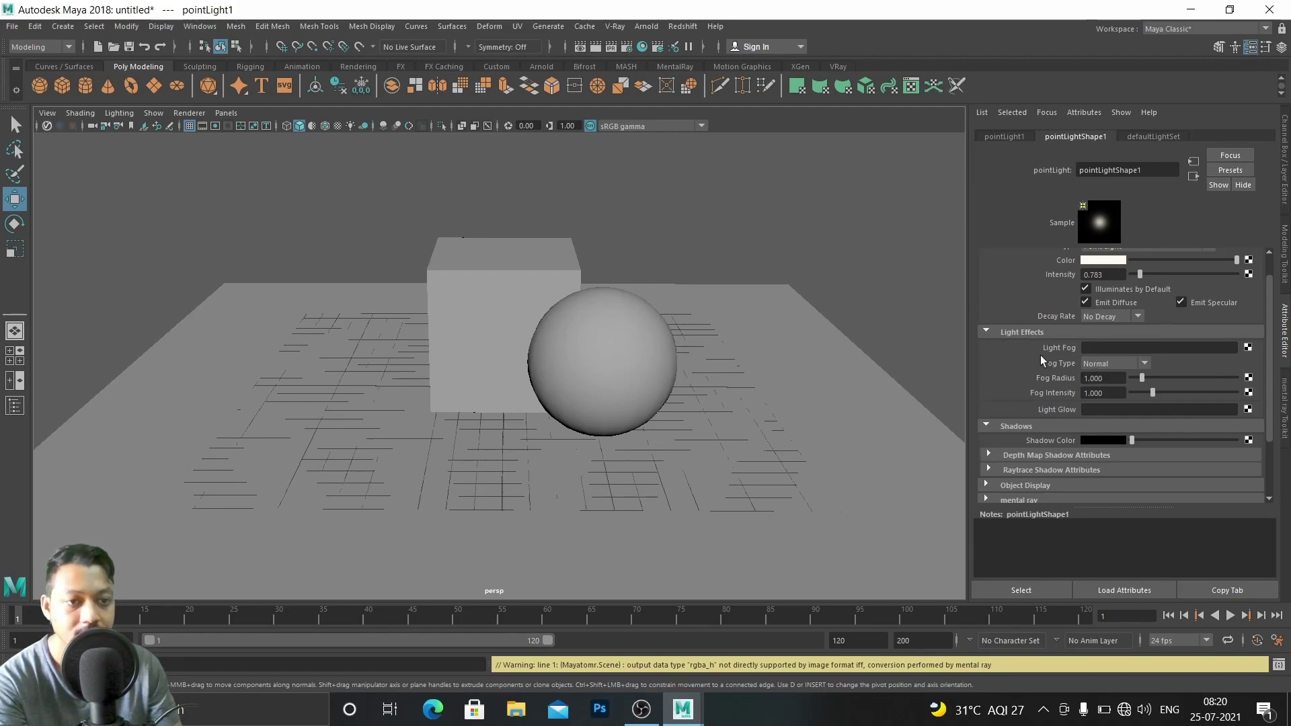
{"action": "left_click", "coordinate": [986, 331]}
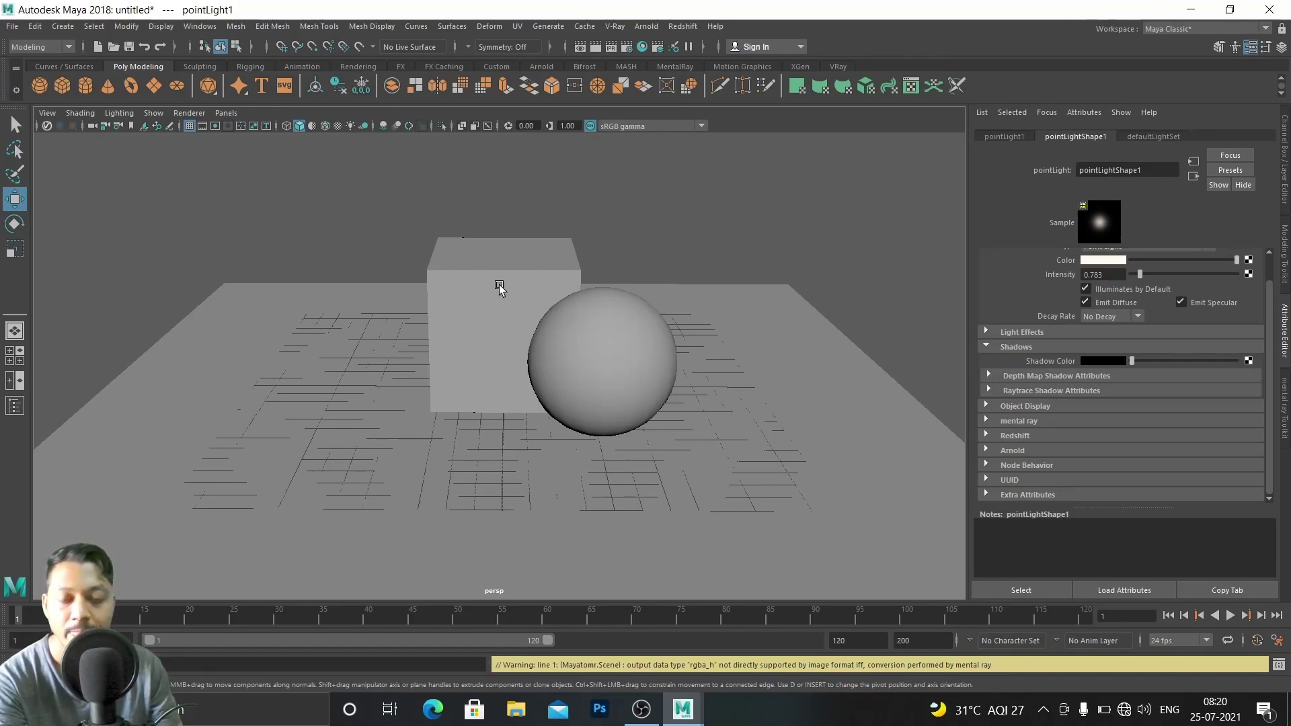
Delete the point light from the scene
{"action": "scroll", "coordinate": [525, 316], "scroll_direction": "down", "scroll_amount": 2}
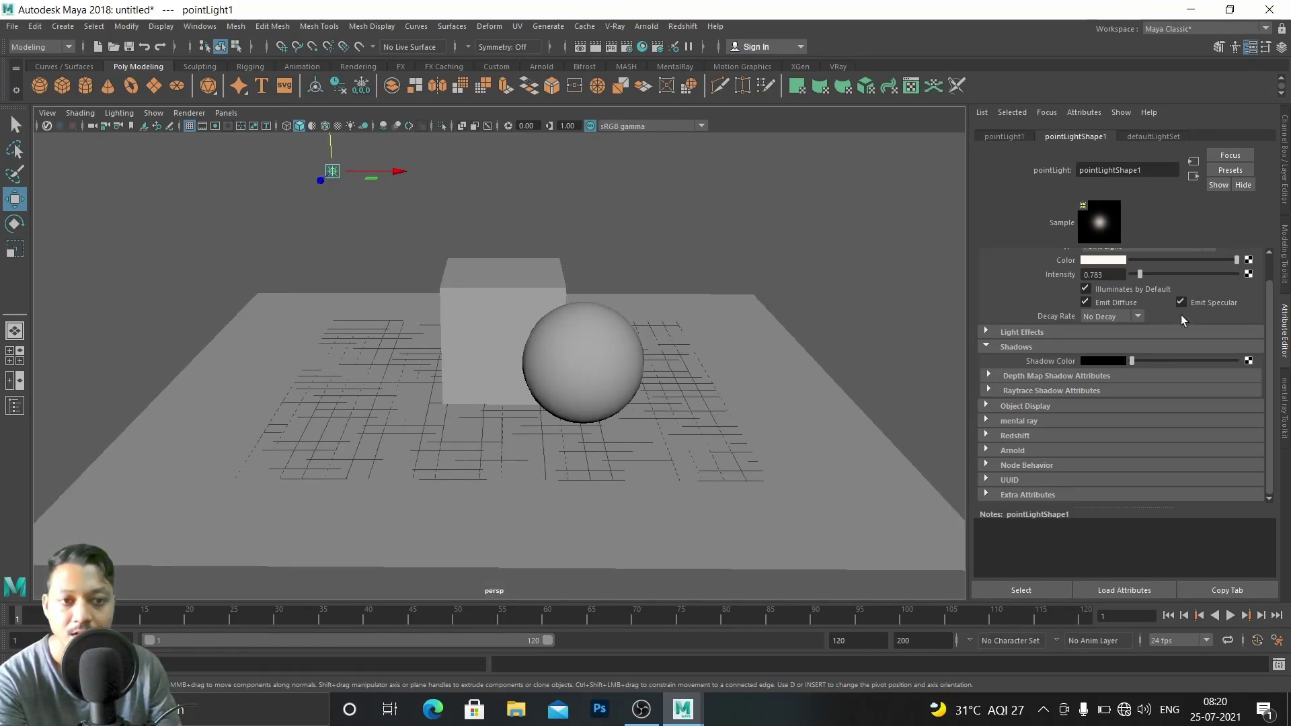
{"action": "scroll", "coordinate": [686, 294], "scroll_direction": "up", "scroll_amount": 2}
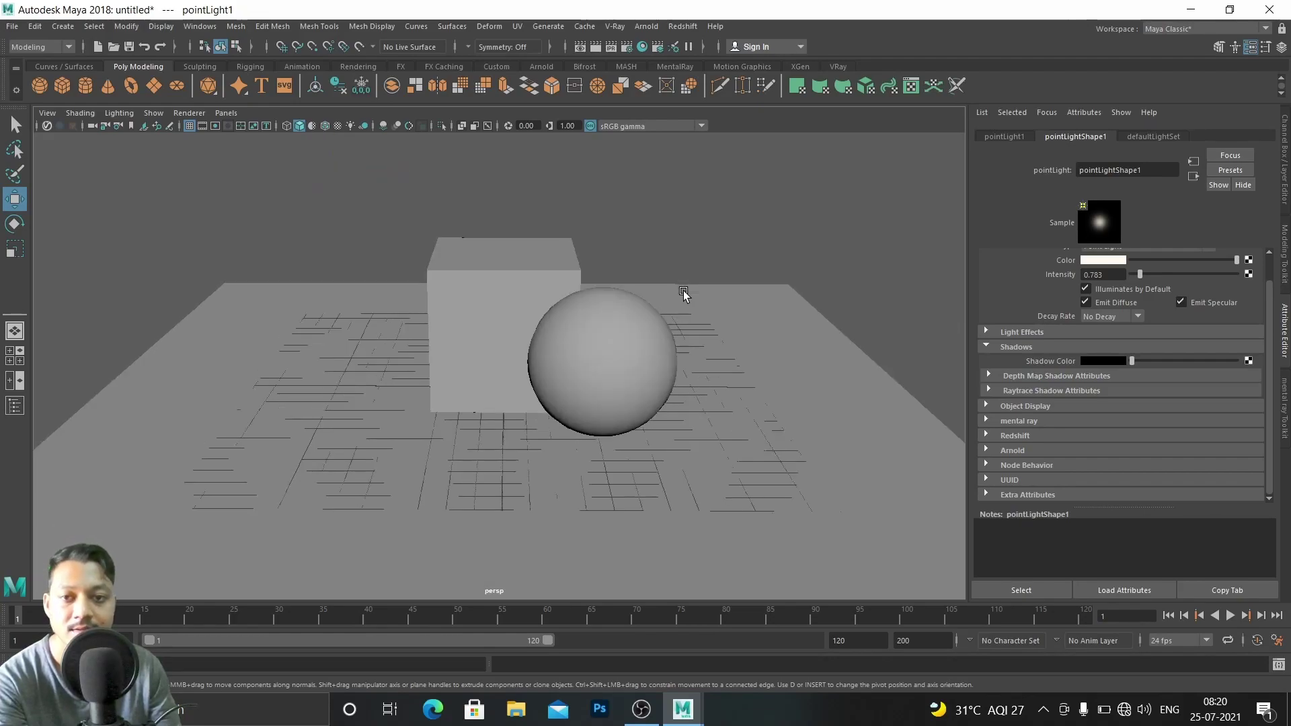
{"action": "middle_click_drag", "start_coordinate": [732, 281], "coordinate": [755, 329], "text": "alt"}
{"action": "left_click_drag", "start_coordinate": [729, 338], "coordinate": [725, 319], "text": "alt"}
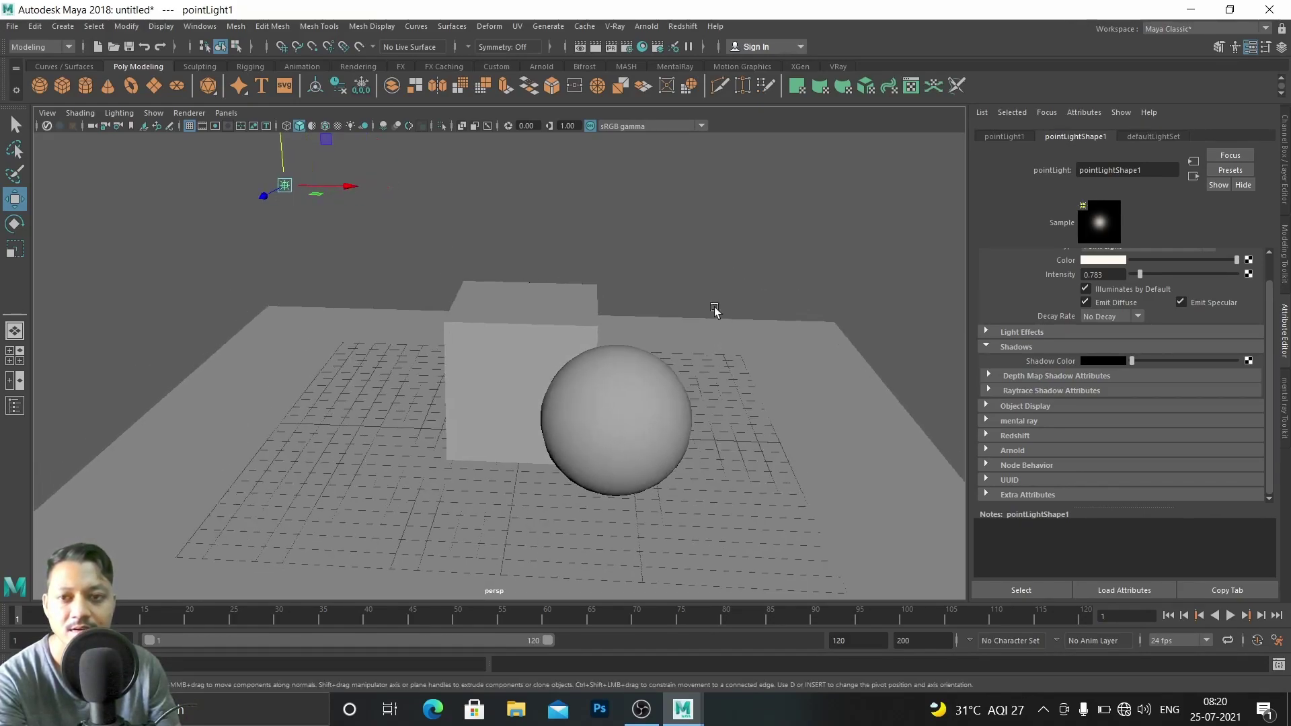
{"action": "left_click_drag", "start_coordinate": [392, 173], "coordinate": [142, 255]}
{"action": "left_click", "coordinate": [476, 170]}
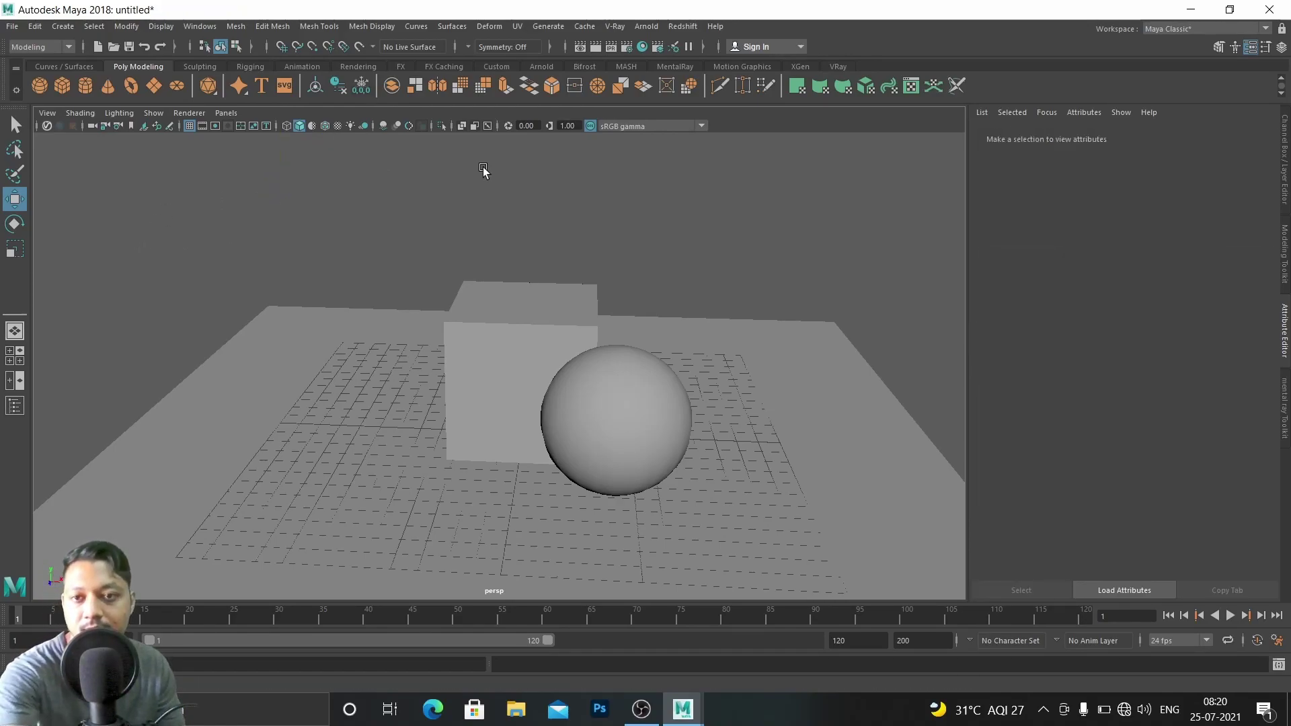
Create a spot light and place it above the floor, to the left of the cube
{"action": "left_click_drag", "start_coordinate": [274, 144], "coordinate": [272, 152], "text": "alt"}
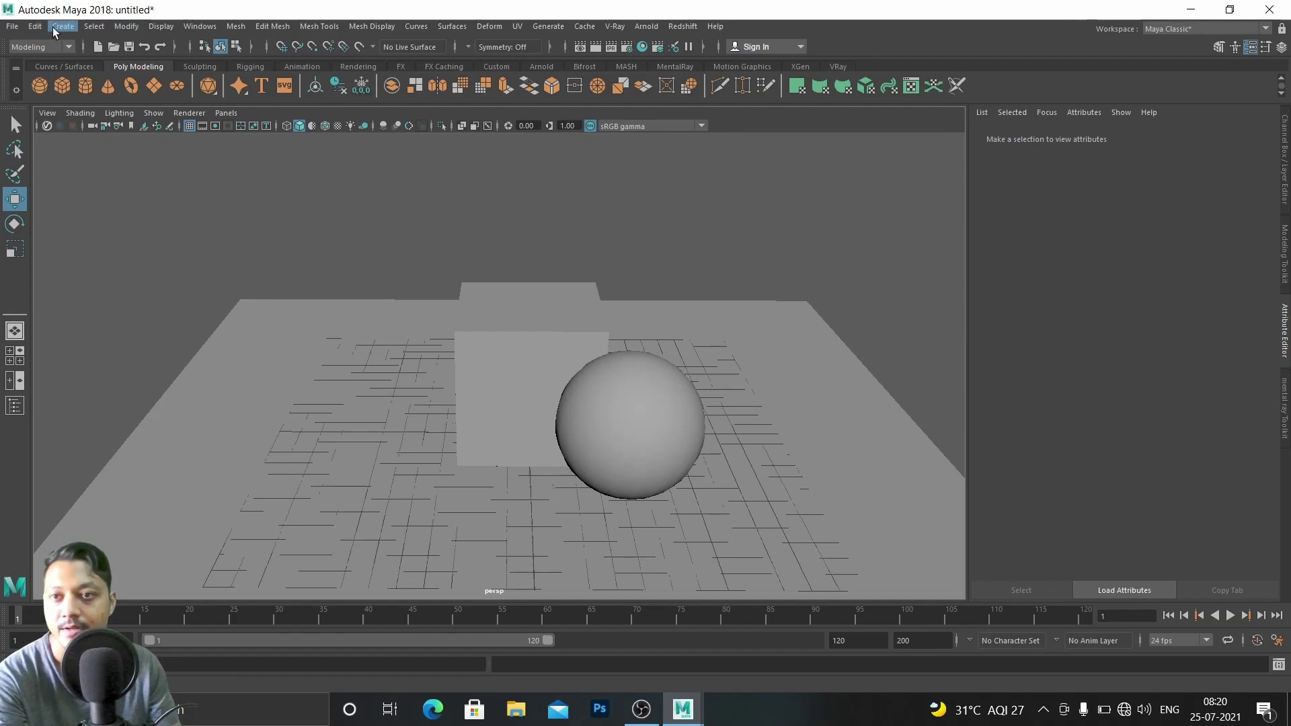
{"action": "left_click", "coordinate": [62, 27]}
{"action": "mouse_move", "coordinate": [121, 102]}
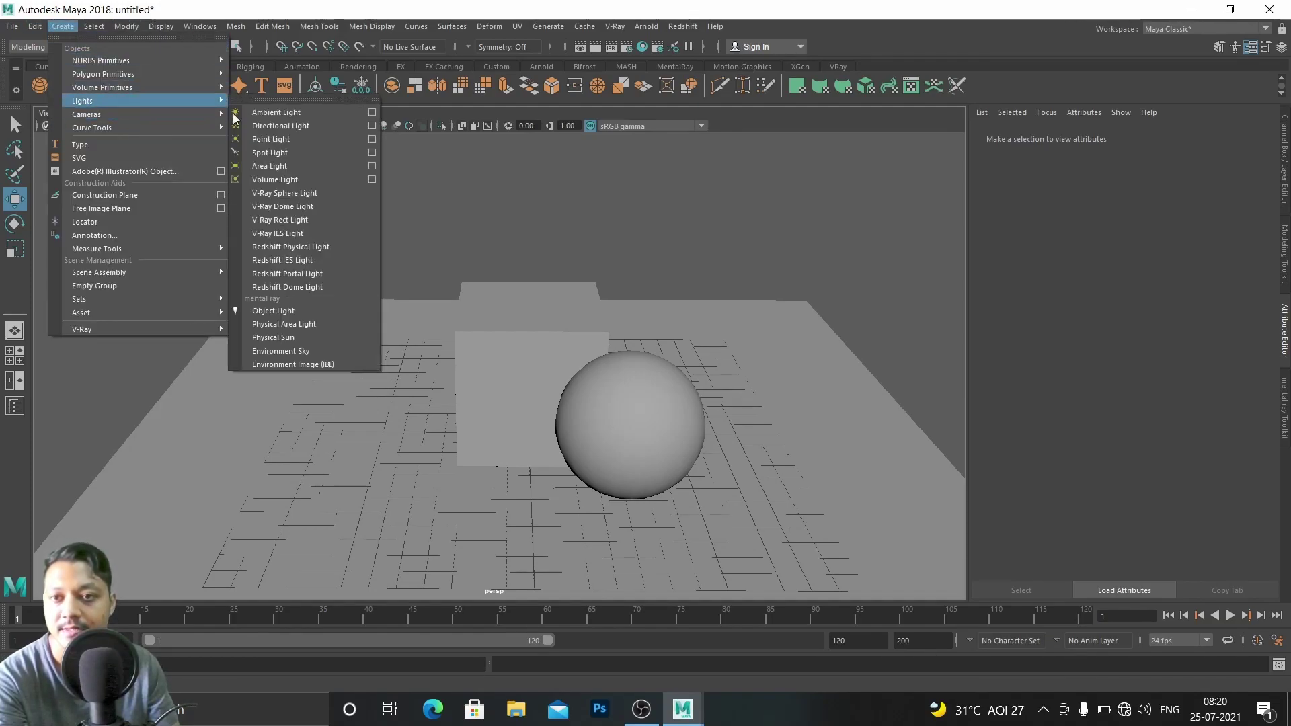
{"action": "left_click", "coordinate": [276, 155]}
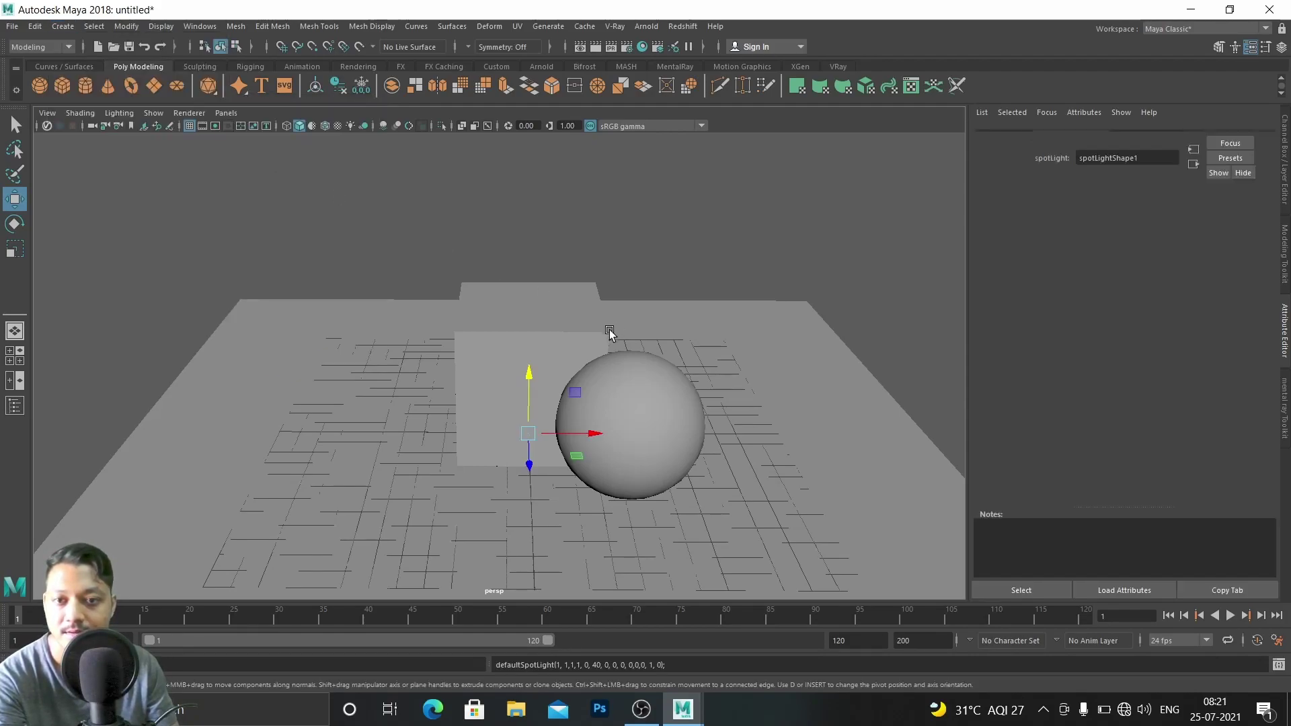
{"action": "left_click_drag", "start_coordinate": [531, 382], "coordinate": [532, 182]}
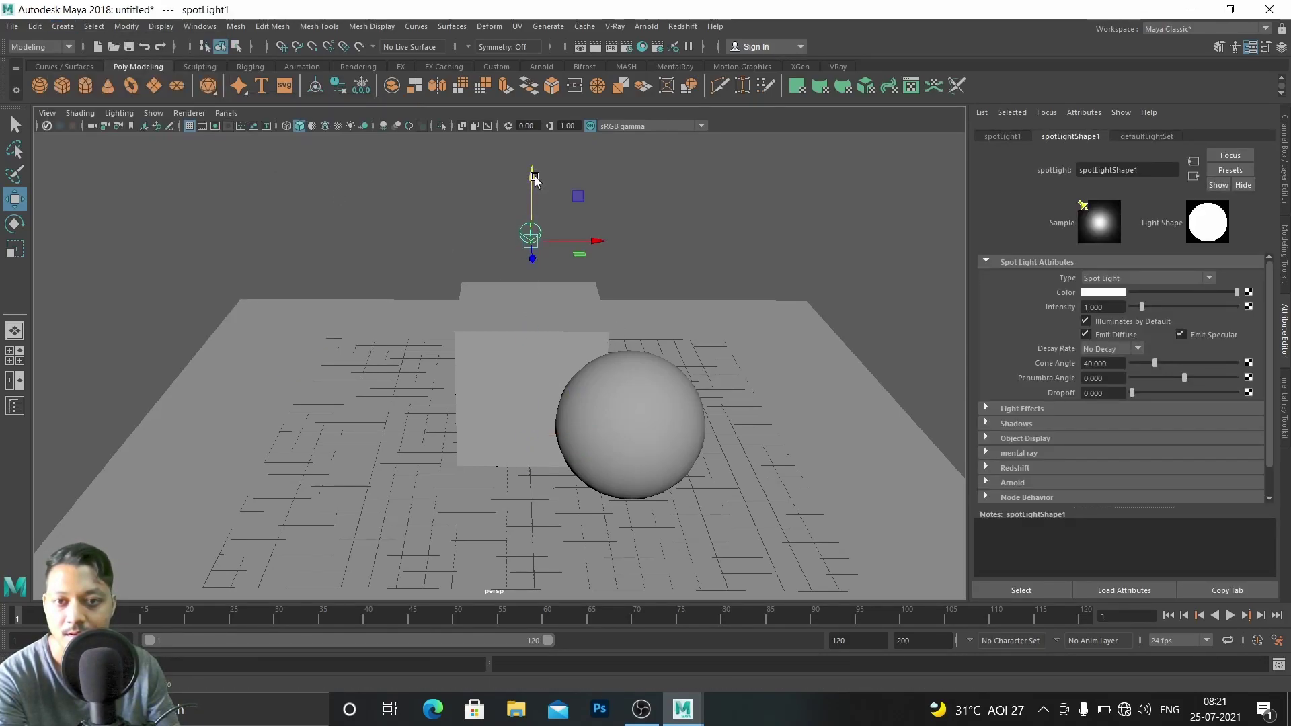
{"action": "left_click_drag", "start_coordinate": [601, 249], "coordinate": [302, 241]}
Rotate the spot light so its cone aims diagonally down toward the cube and sphere
{"action": "scroll", "coordinate": [301, 240], "scroll_direction": "up", "scroll_amount": 4}
{"action": "middle_click_drag", "start_coordinate": [303, 240], "coordinate": [503, 472], "text": "alt"}
{"action": "left_click_drag", "start_coordinate": [330, 415], "coordinate": [466, 445], "text": "alt"}
{"action": "key", "text": "e"}
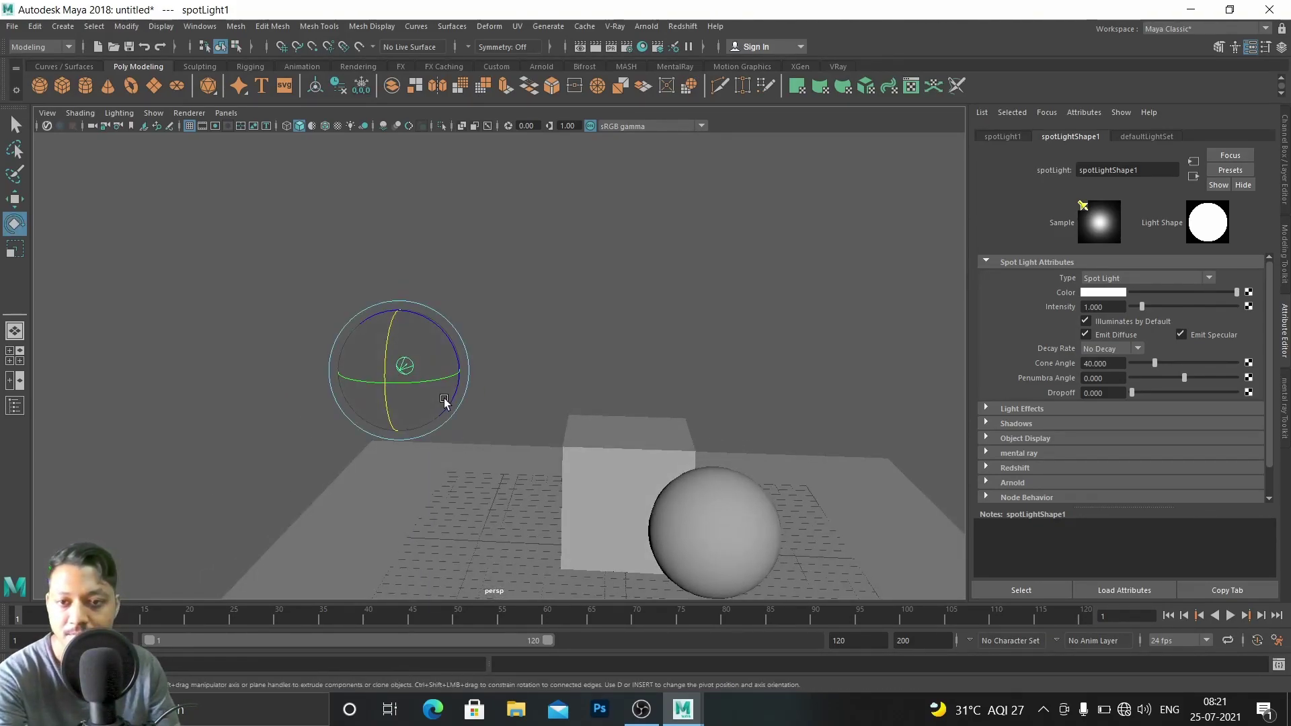
{"action": "left_click_drag", "start_coordinate": [384, 374], "coordinate": [631, 374]}
Move the spot light farther left and higher above the floor so it sits well away from the cube
{"action": "key", "text": "r"}
{"action": "key", "text": "w"}
{"action": "left_click_drag", "start_coordinate": [461, 370], "coordinate": [402, 370]}
{"action": "left_click_drag", "start_coordinate": [341, 331], "coordinate": [341, 241]}
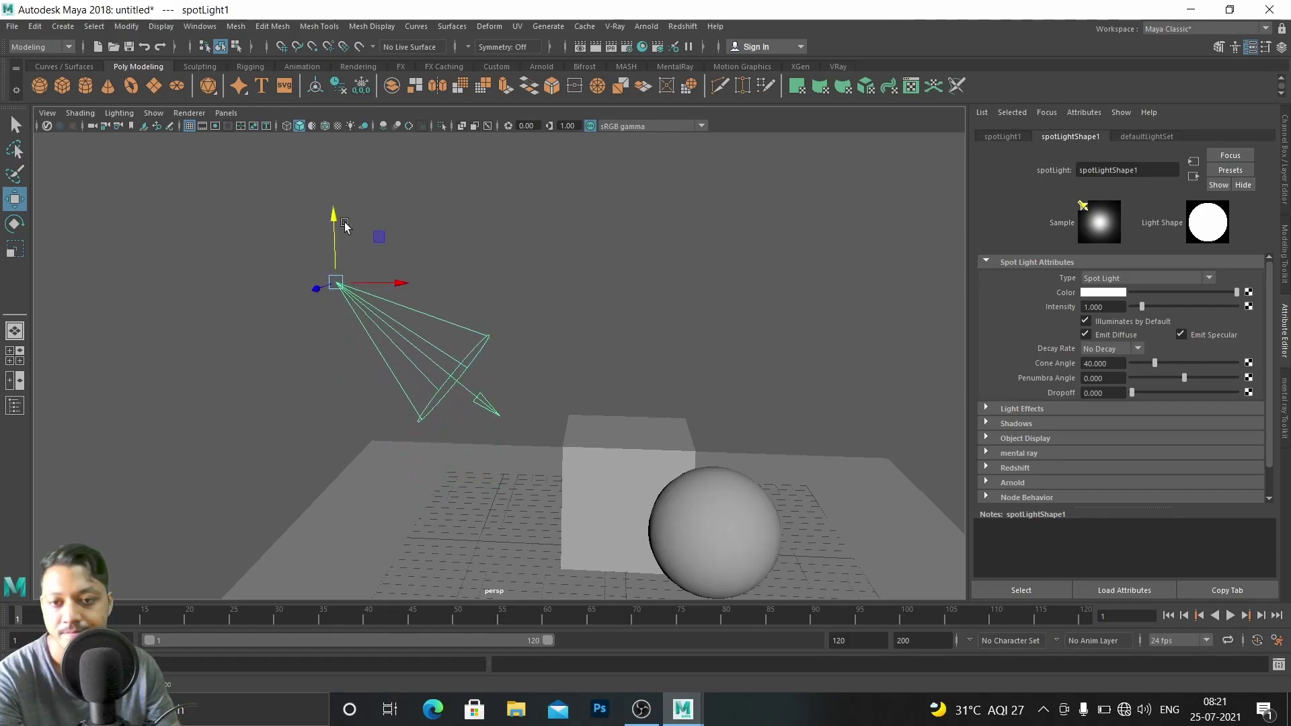
{"action": "left_click_drag", "start_coordinate": [403, 282], "coordinate": [358, 283]}
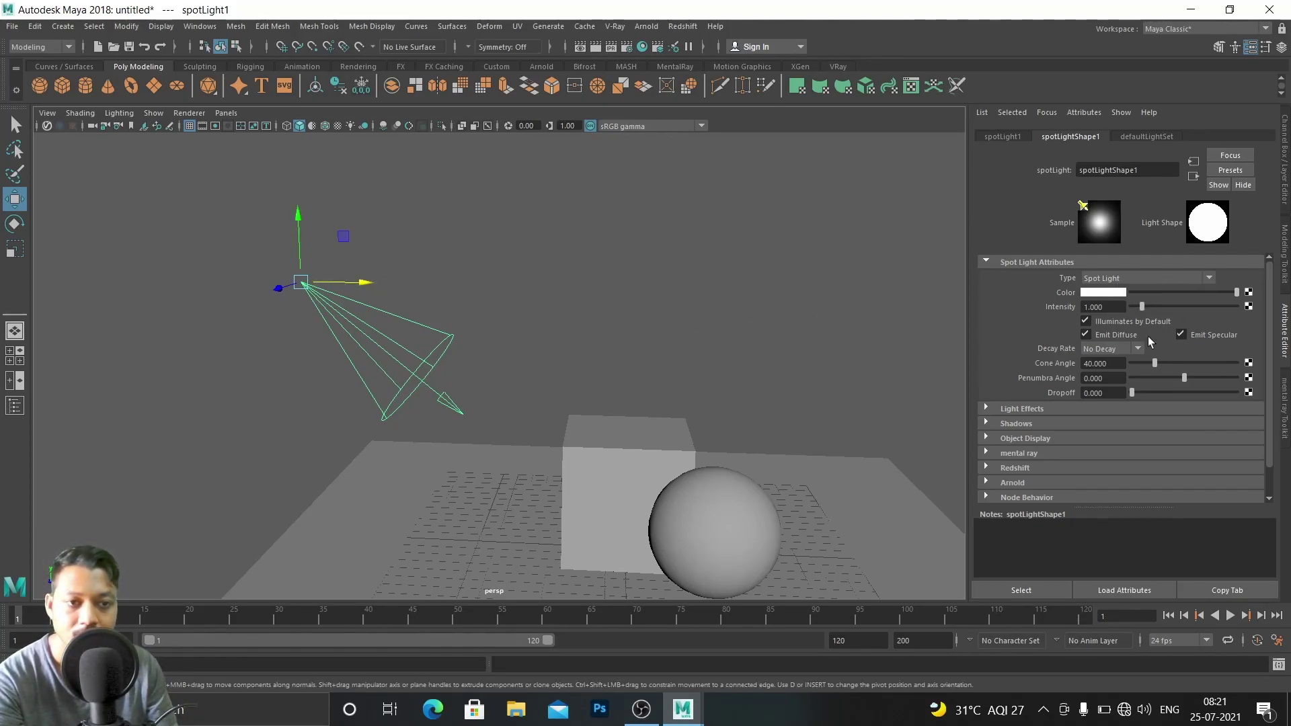
Render the spot light with a cone angle of about 101.7, penumbra angle of about 3.9 and dropoff of about 76.2
{"action": "left_click_drag", "start_coordinate": [1155, 364], "coordinate": [1222, 381]}
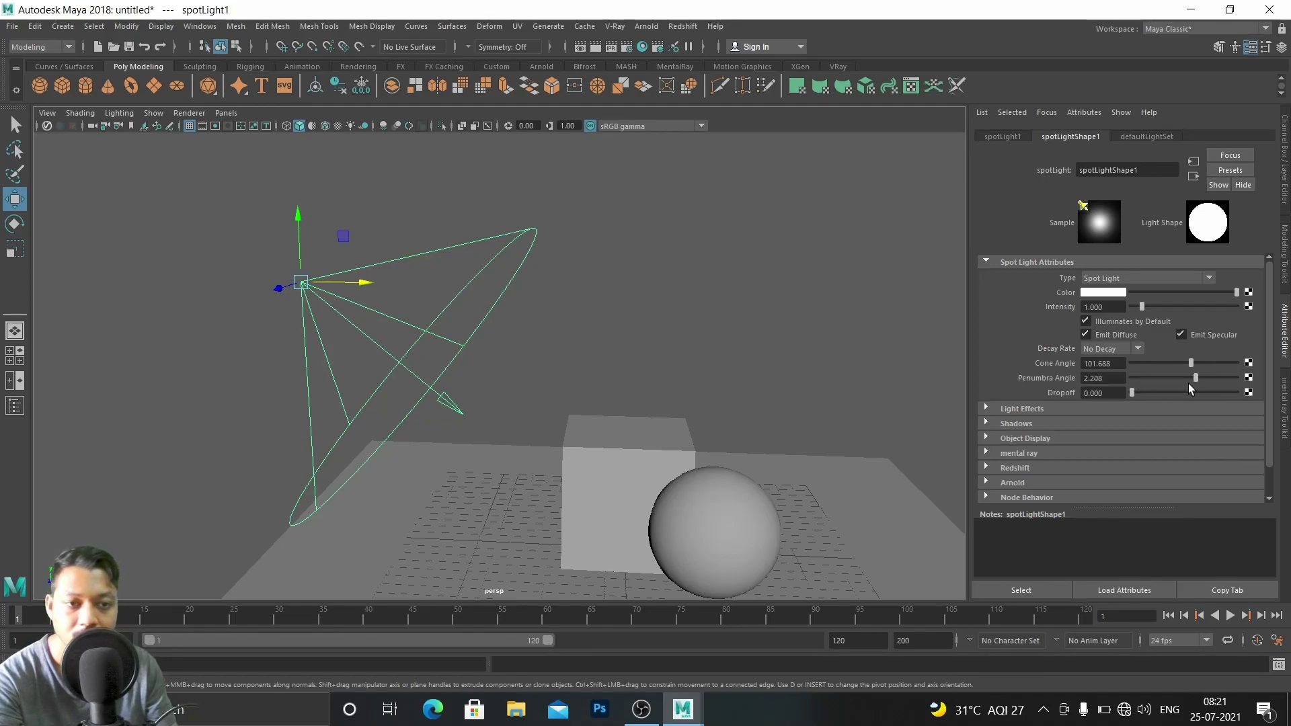
{"action": "left_click_drag", "start_coordinate": [1212, 381], "coordinate": [1163, 402]}
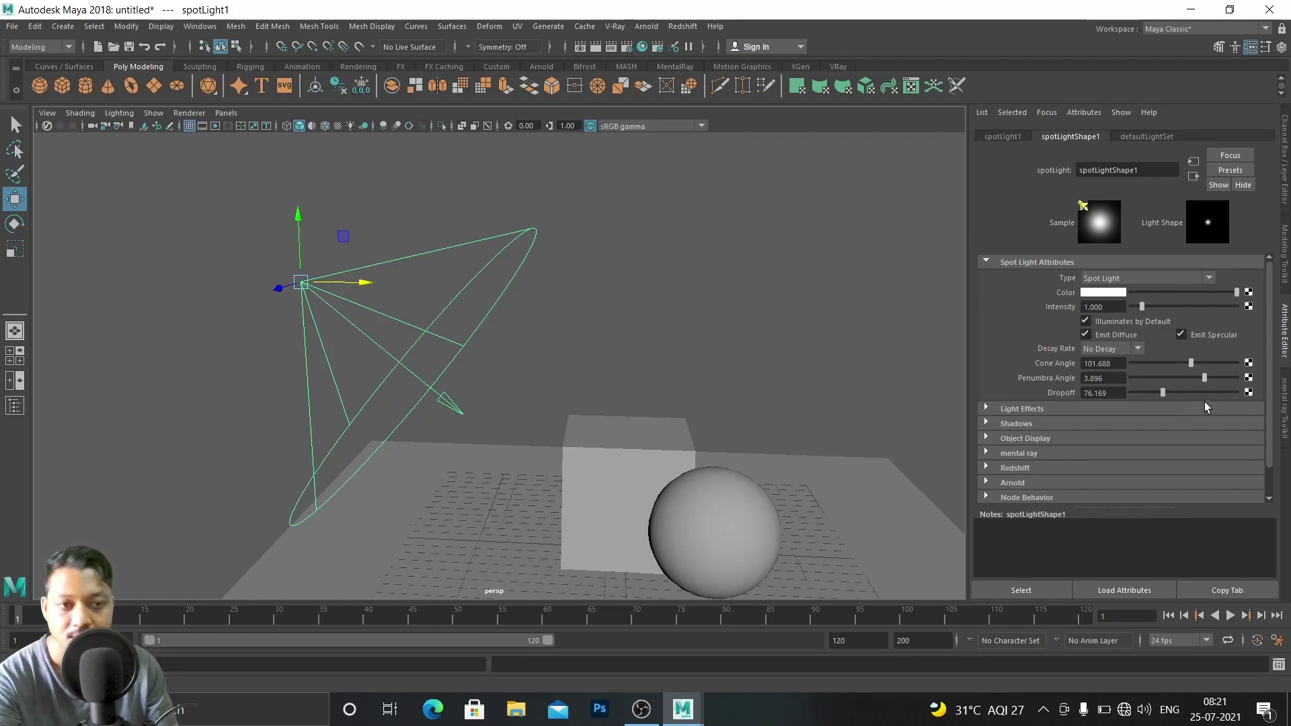
{"action": "left_click", "coordinate": [580, 48]}
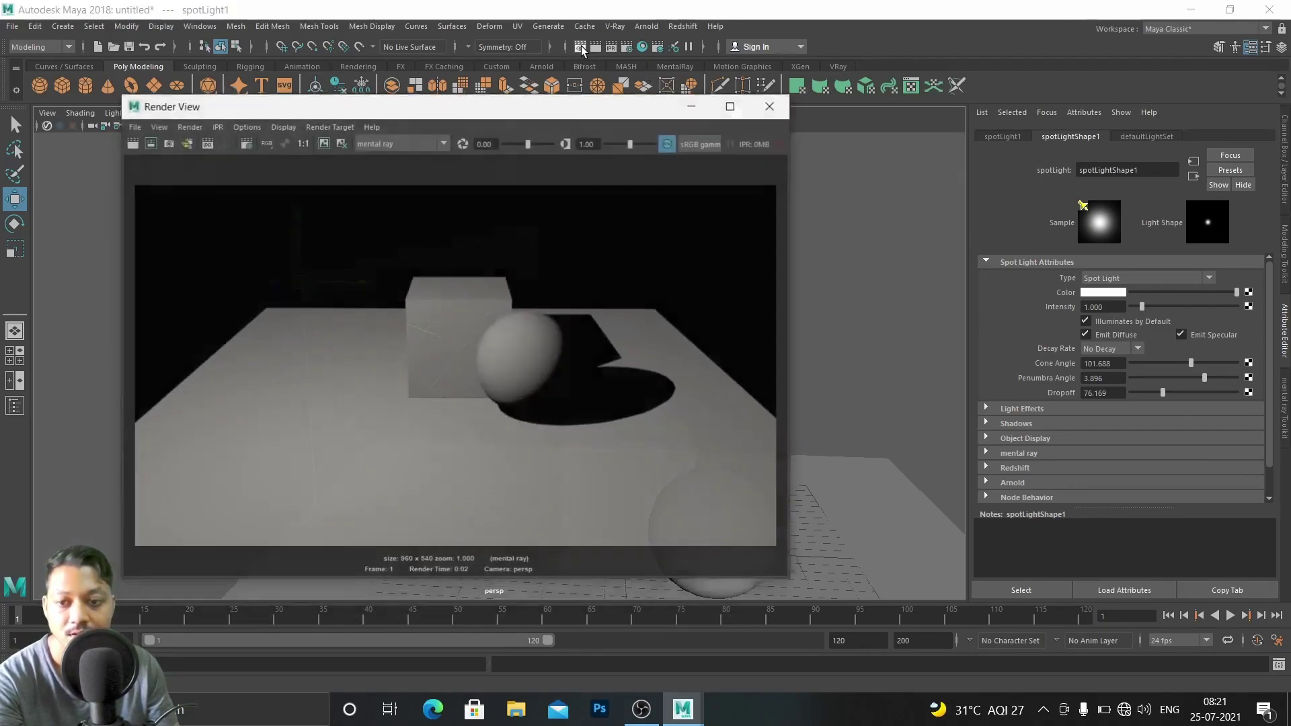
{"action": "left_click", "coordinate": [135, 135]}
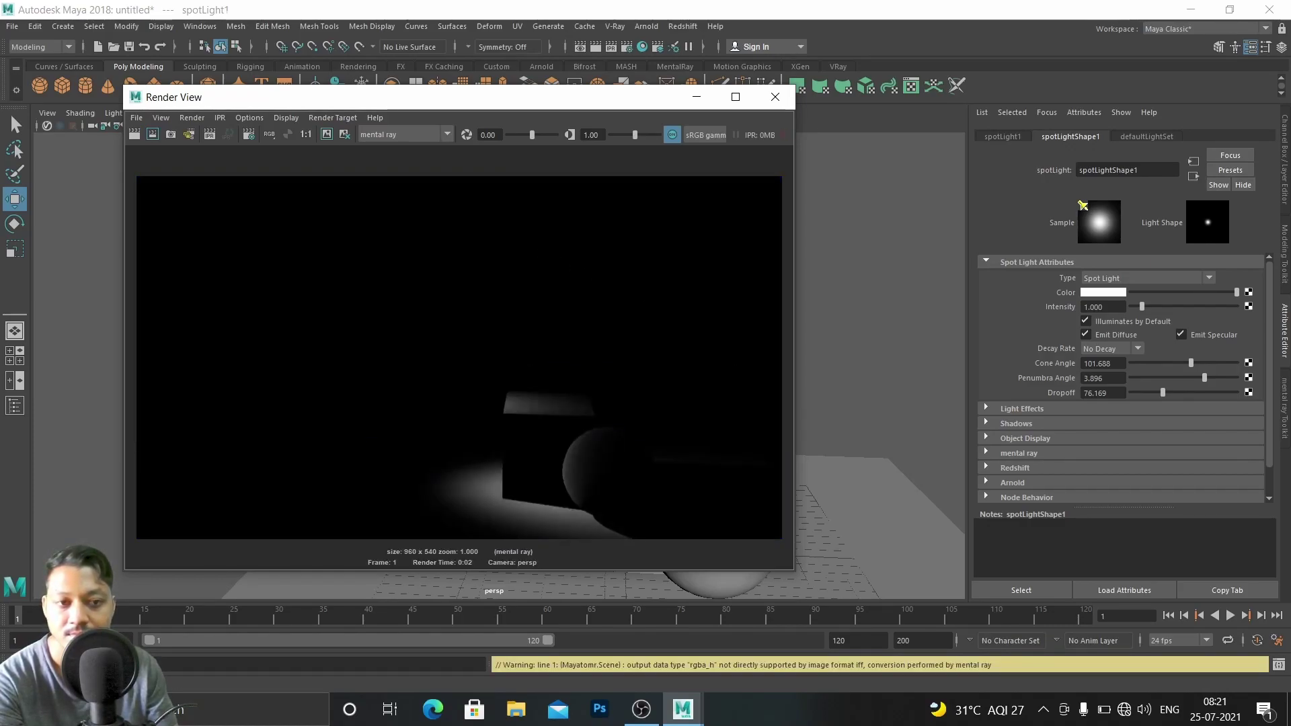
Set the cone angle to about 68.96 and penumbra angle to about -4.42, comparing renders with the dropoff at about 4.97 and 0
{"action": "left_click_drag", "start_coordinate": [1191, 361], "coordinate": [1159, 381]}
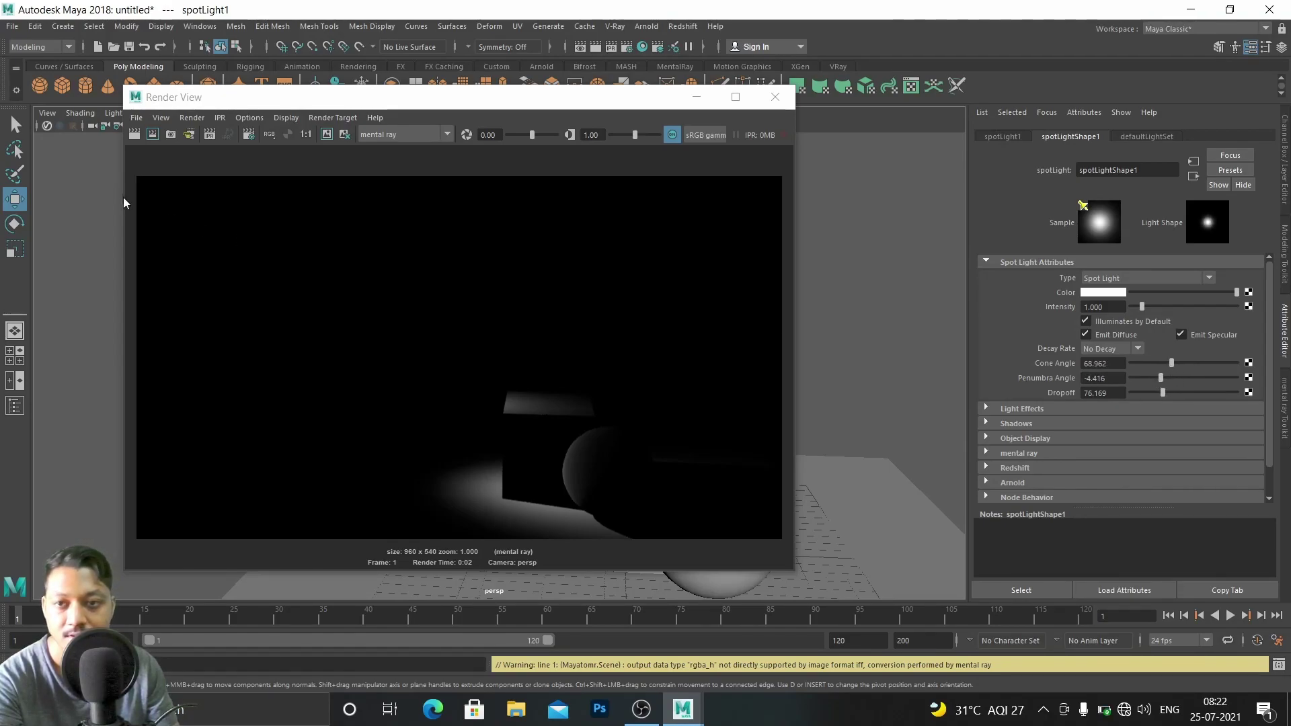
{"action": "left_click", "coordinate": [135, 134]}
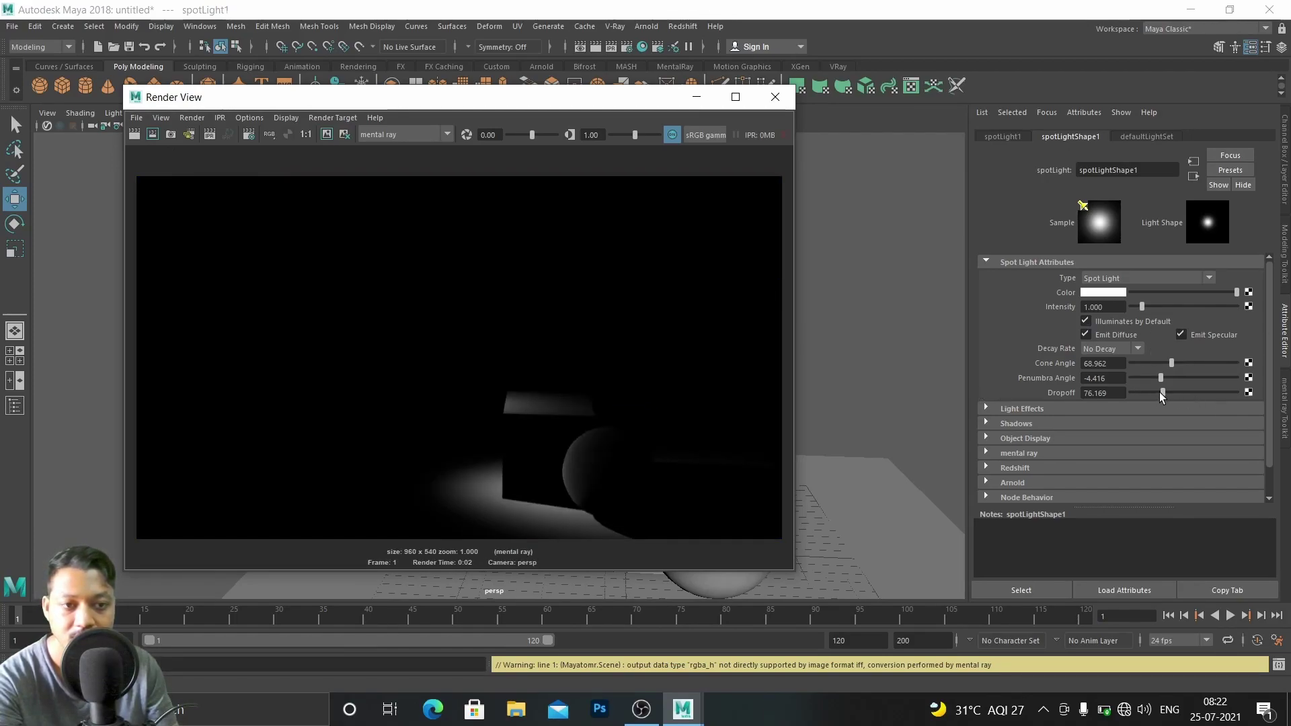
{"action": "left_click_drag", "start_coordinate": [1159, 393], "coordinate": [1133, 388]}
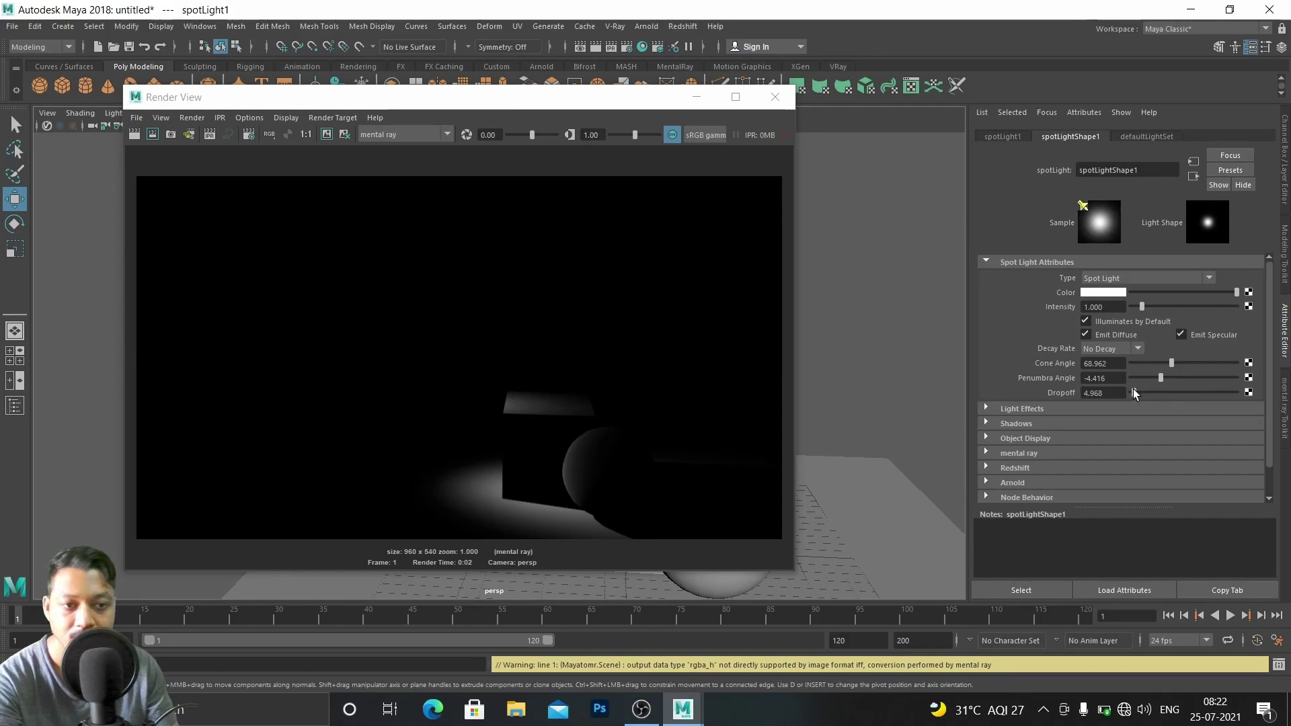
{"action": "left_click", "coordinate": [156, 135]}
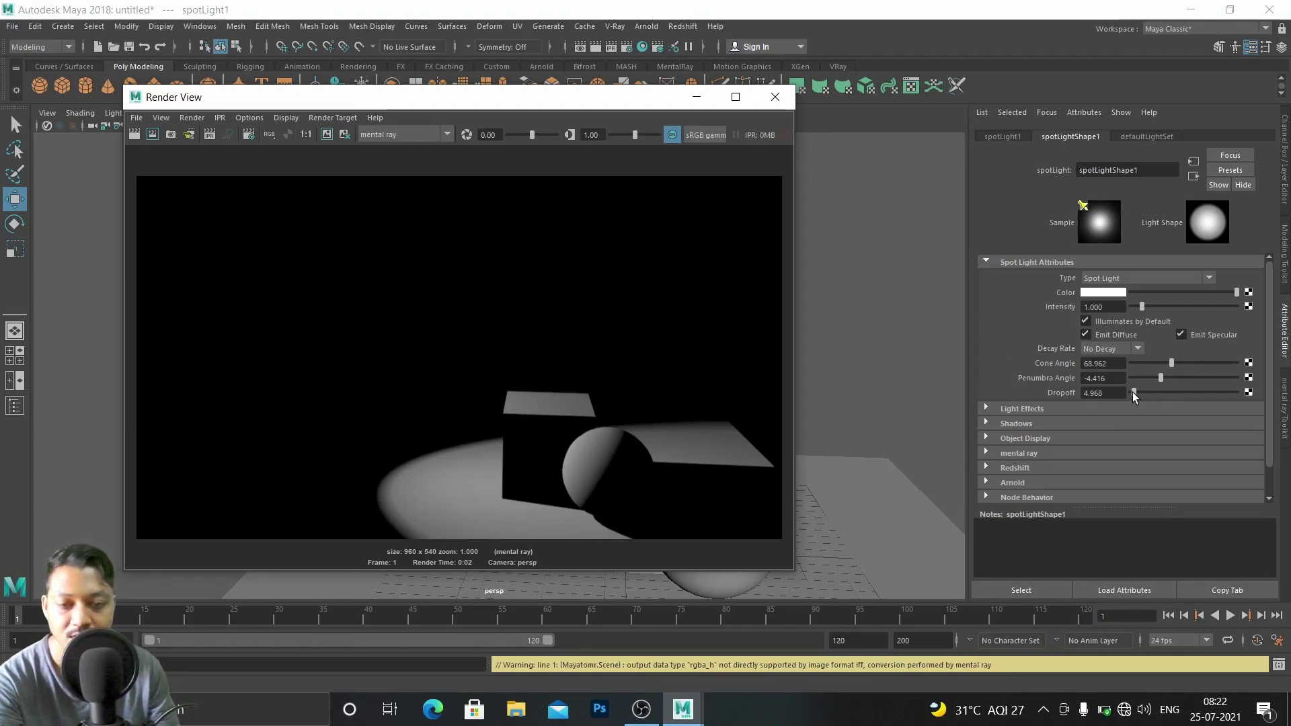
{"action": "left_click_drag", "start_coordinate": [1136, 393], "coordinate": [1129, 391]}
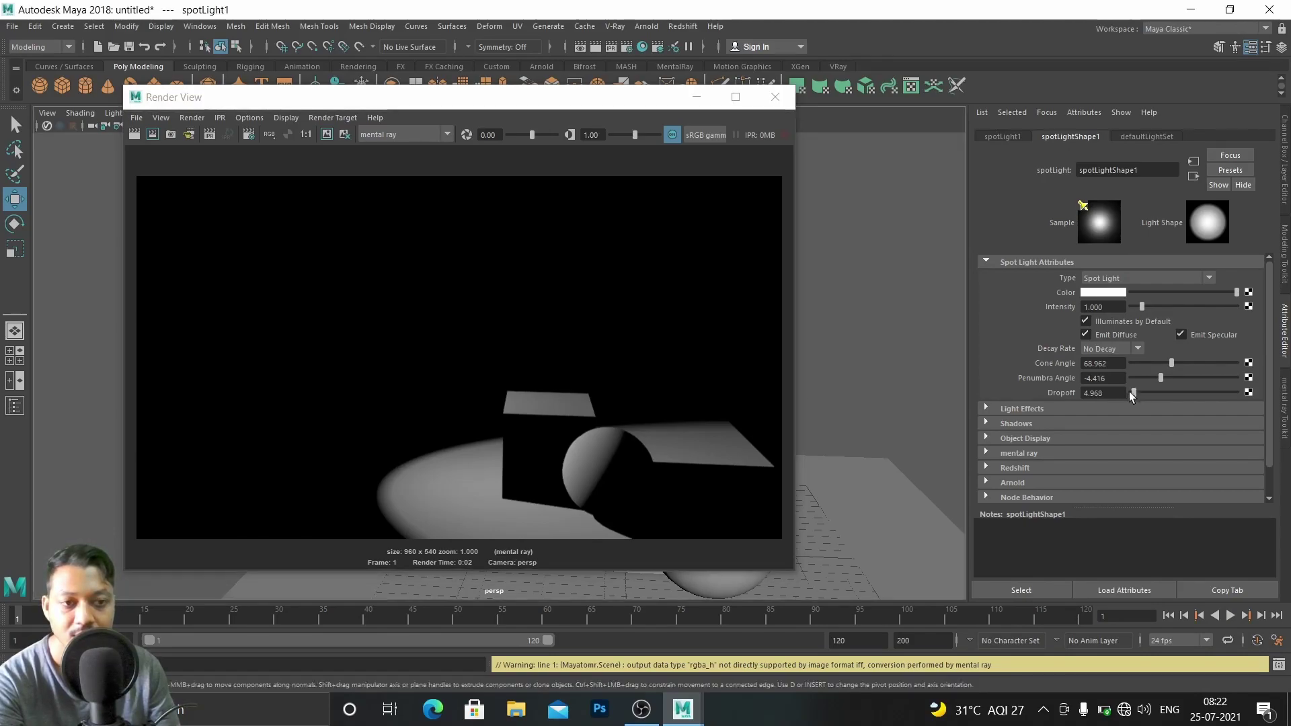
{"action": "left_click", "coordinate": [134, 135]}
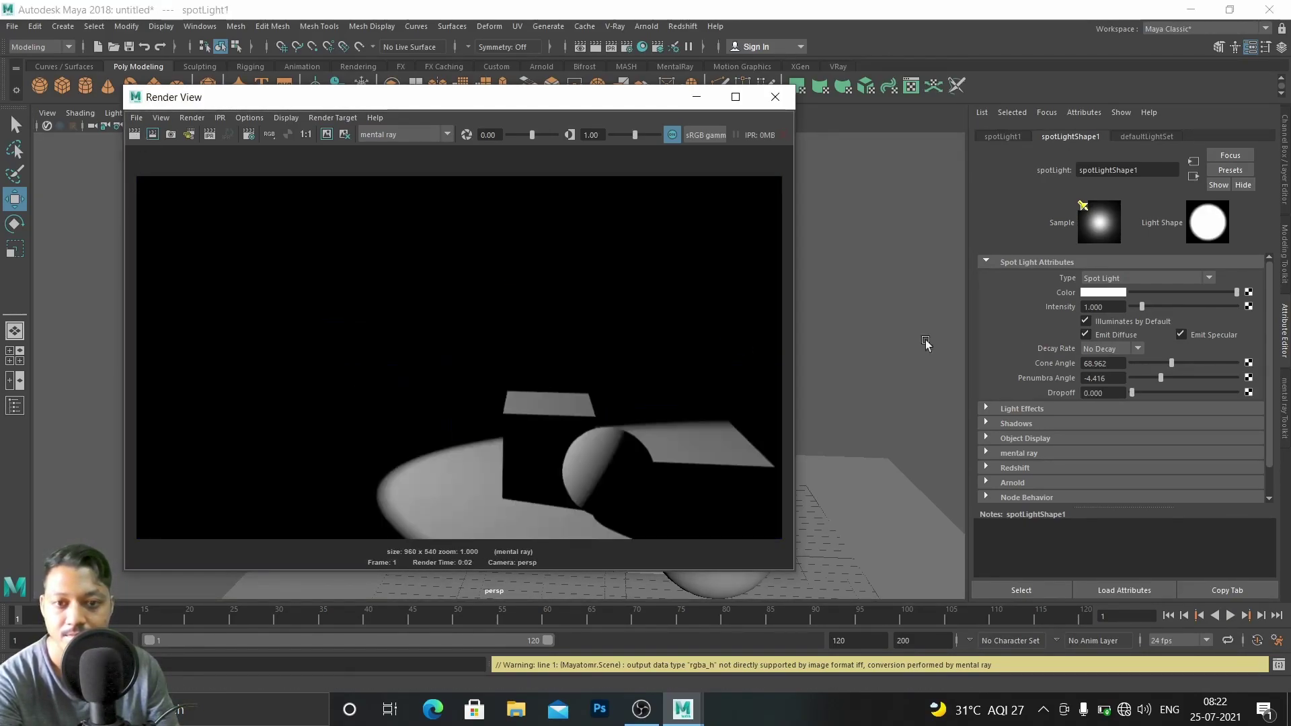
Set the spot light's dropoff to about 33.1 and compare renders with the penumbra angle at about -0.39 and -10
{"action": "left_click_drag", "start_coordinate": [1141, 393], "coordinate": [1241, 380]}
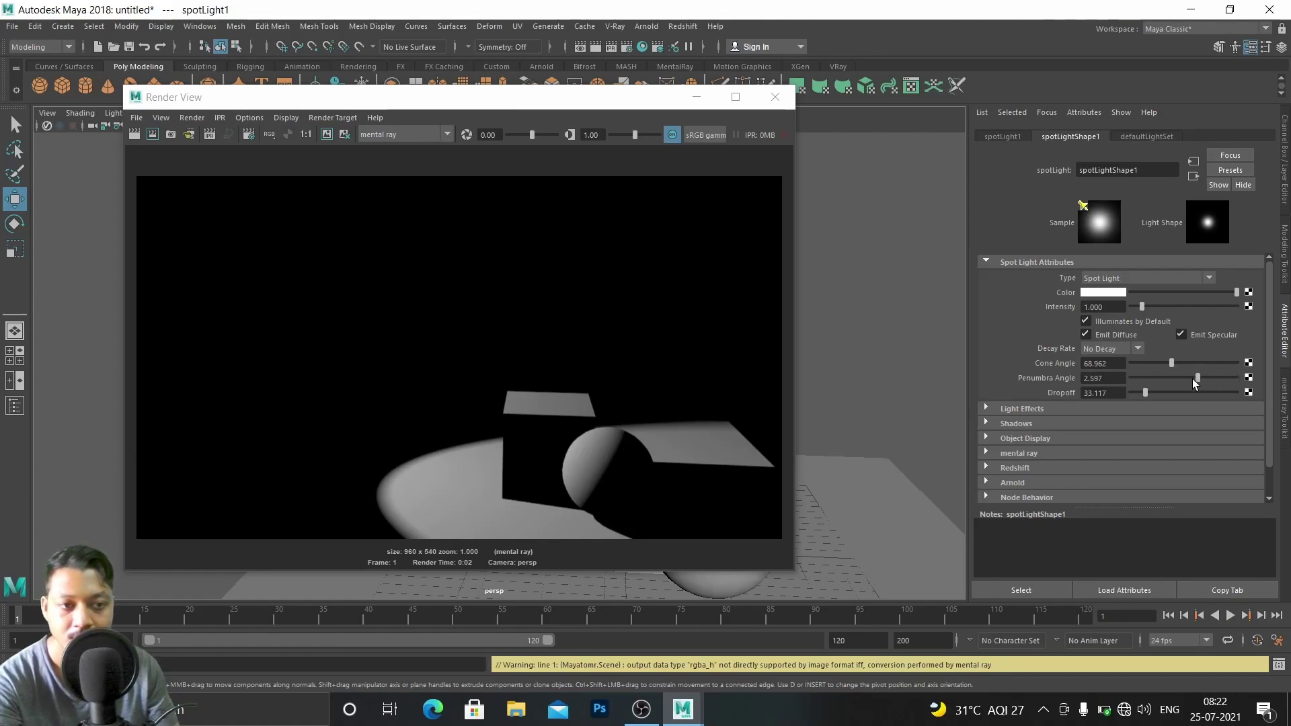
{"action": "left_click_drag", "start_coordinate": [1180, 382], "coordinate": [1182, 380]}
{"action": "left_click", "coordinate": [134, 134]}
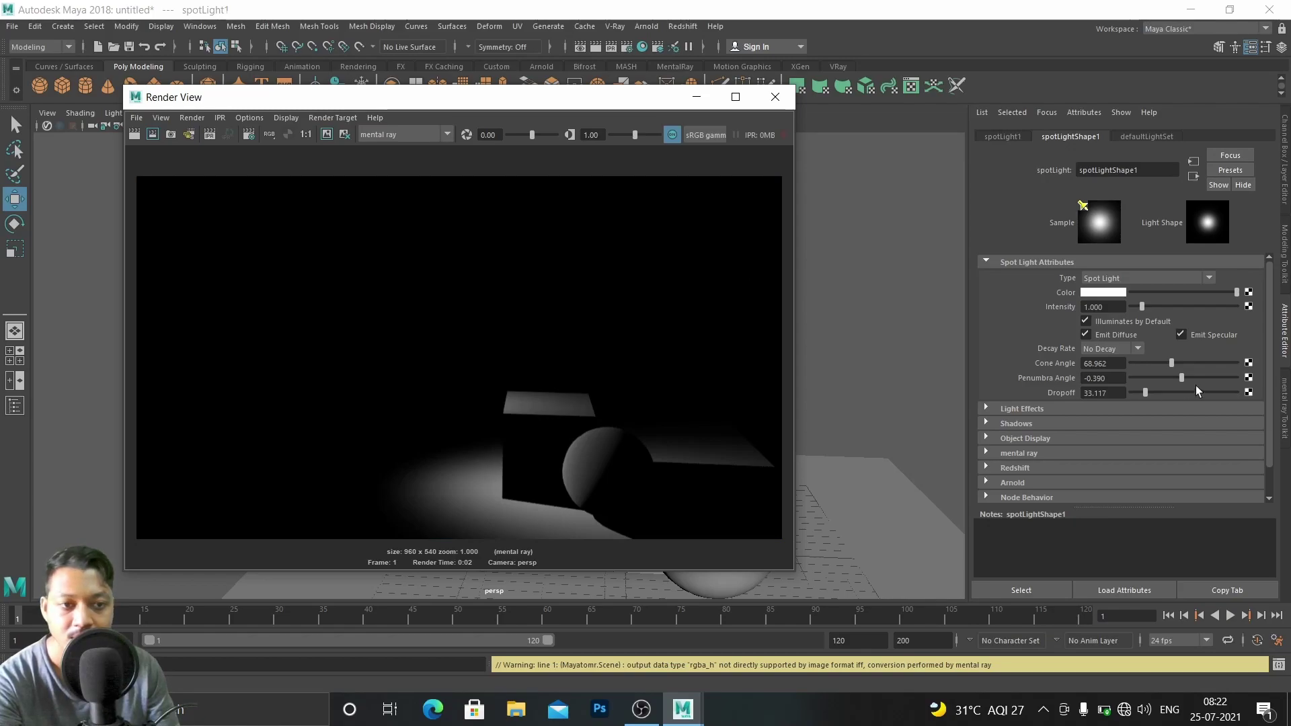
{"action": "left_click_drag", "start_coordinate": [1177, 378], "coordinate": [1014, 378]}
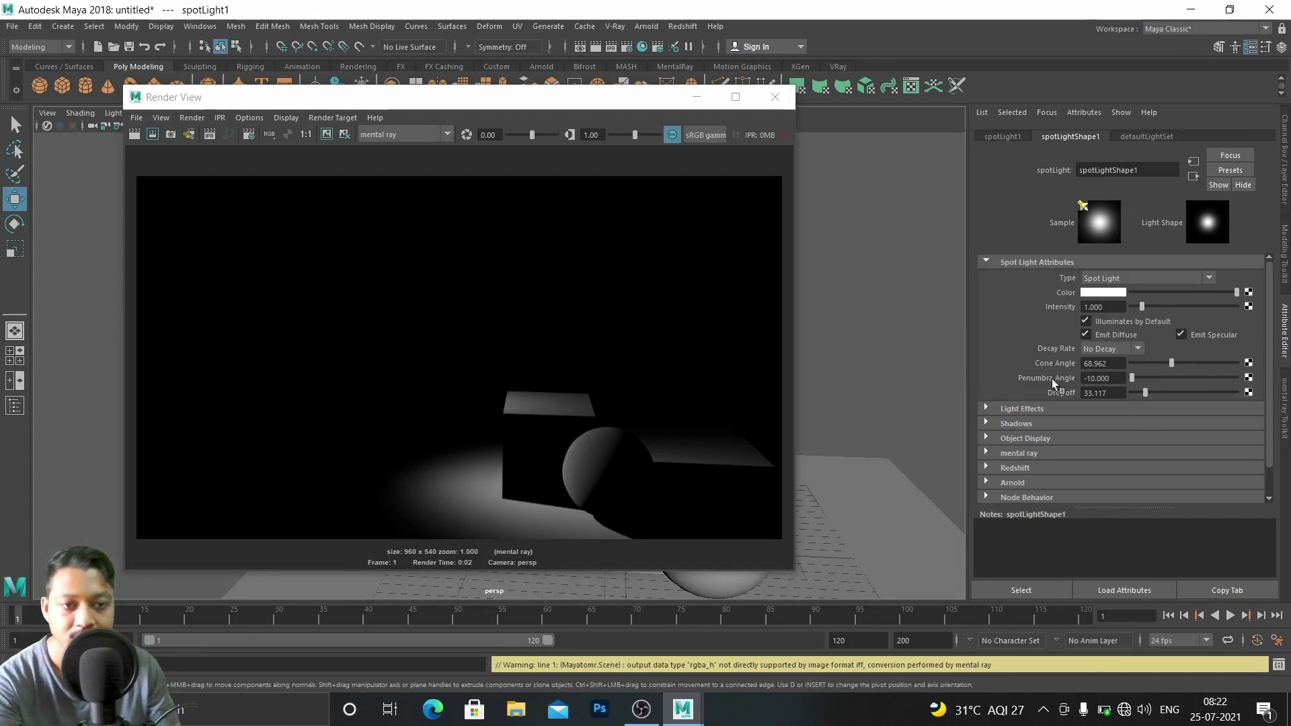
{"action": "left_click", "coordinate": [134, 136]}
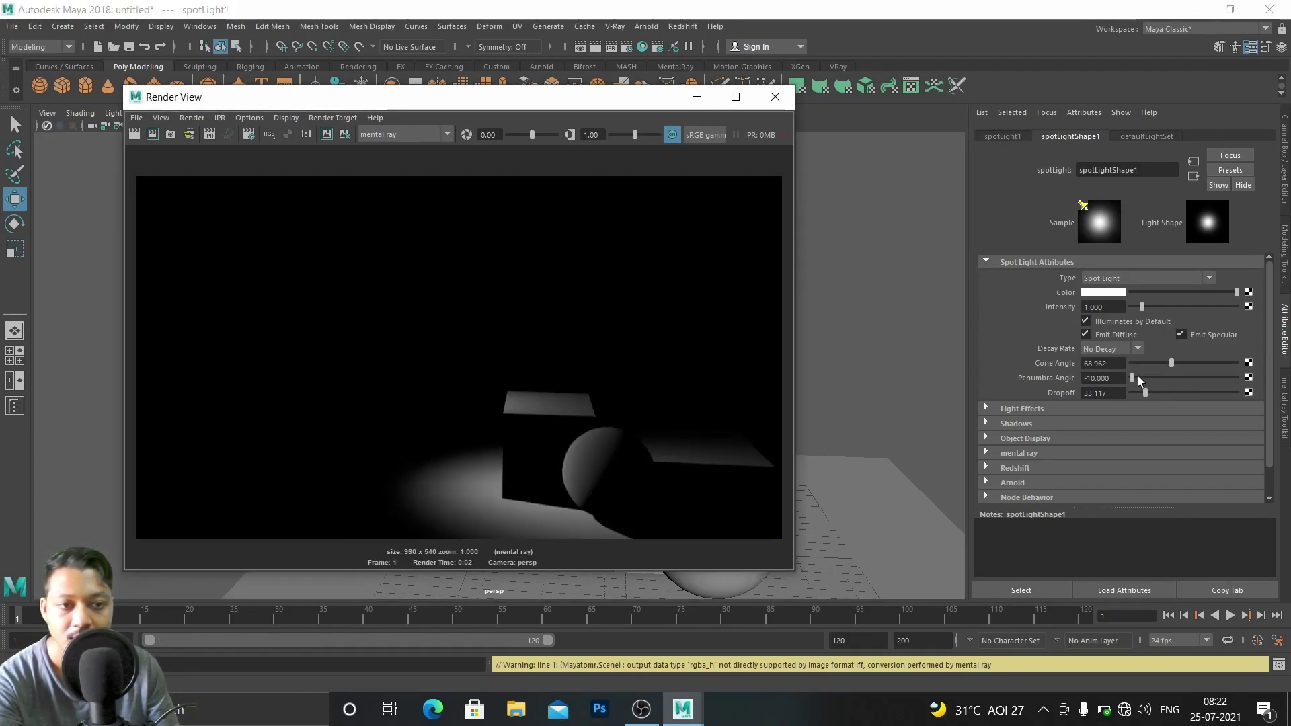
Set the spot light's penumbra angle to 10 and re-render, then lower its dropoff to 0 and render again
{"action": "left_click_drag", "start_coordinate": [1132, 374], "coordinate": [1241, 377]}
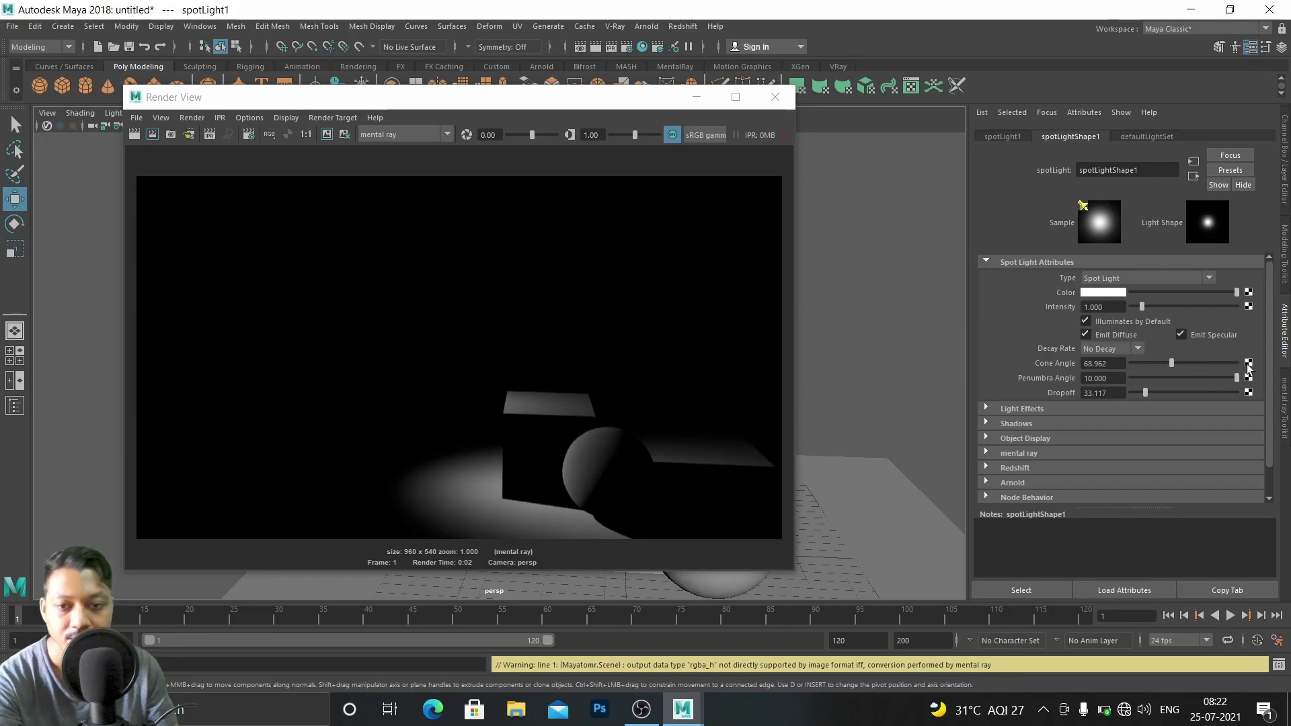
{"action": "left_click", "coordinate": [134, 136]}
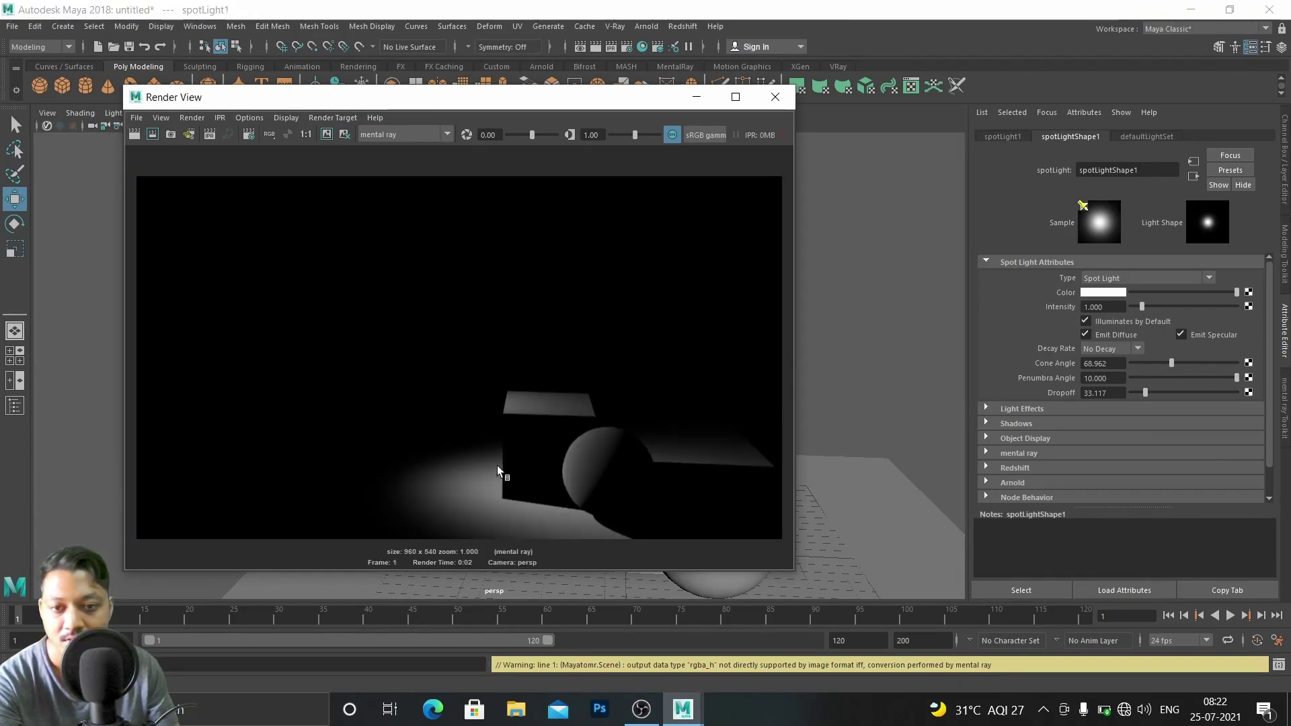
{"action": "left_click_drag", "start_coordinate": [1206, 377], "coordinate": [1055, 394]}
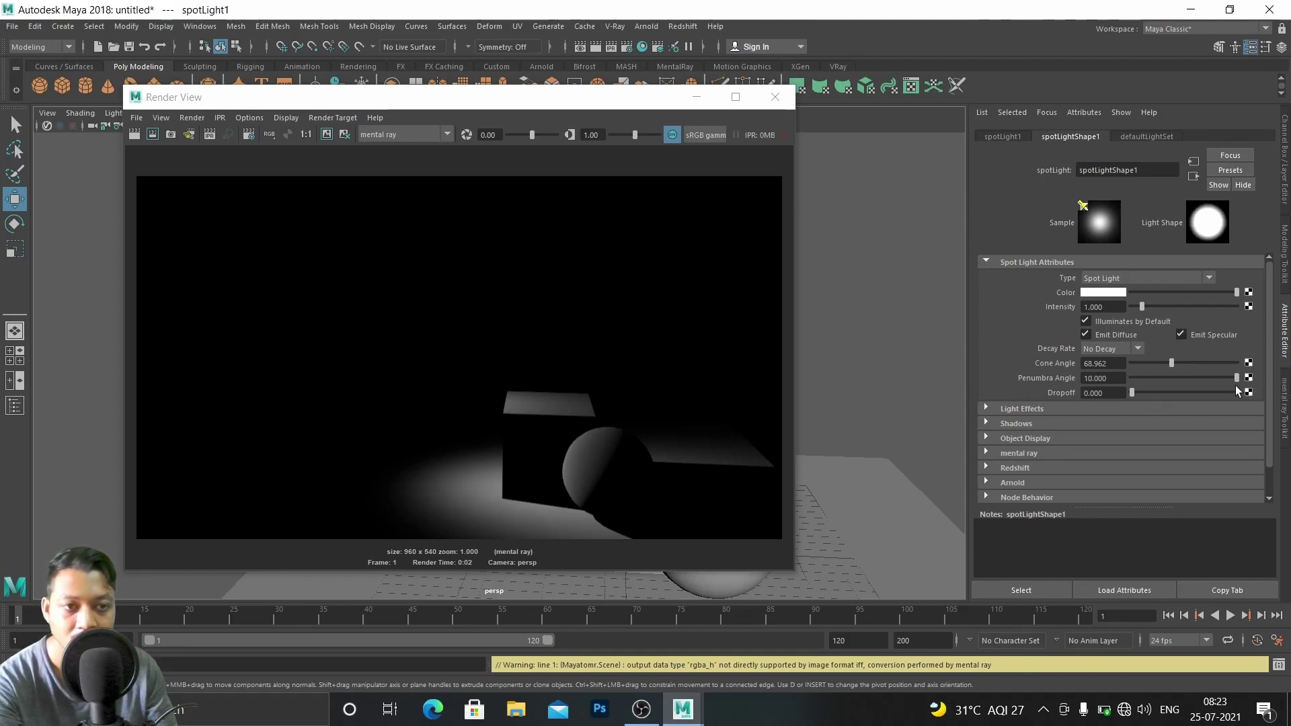
{"action": "left_click", "coordinate": [134, 134]}
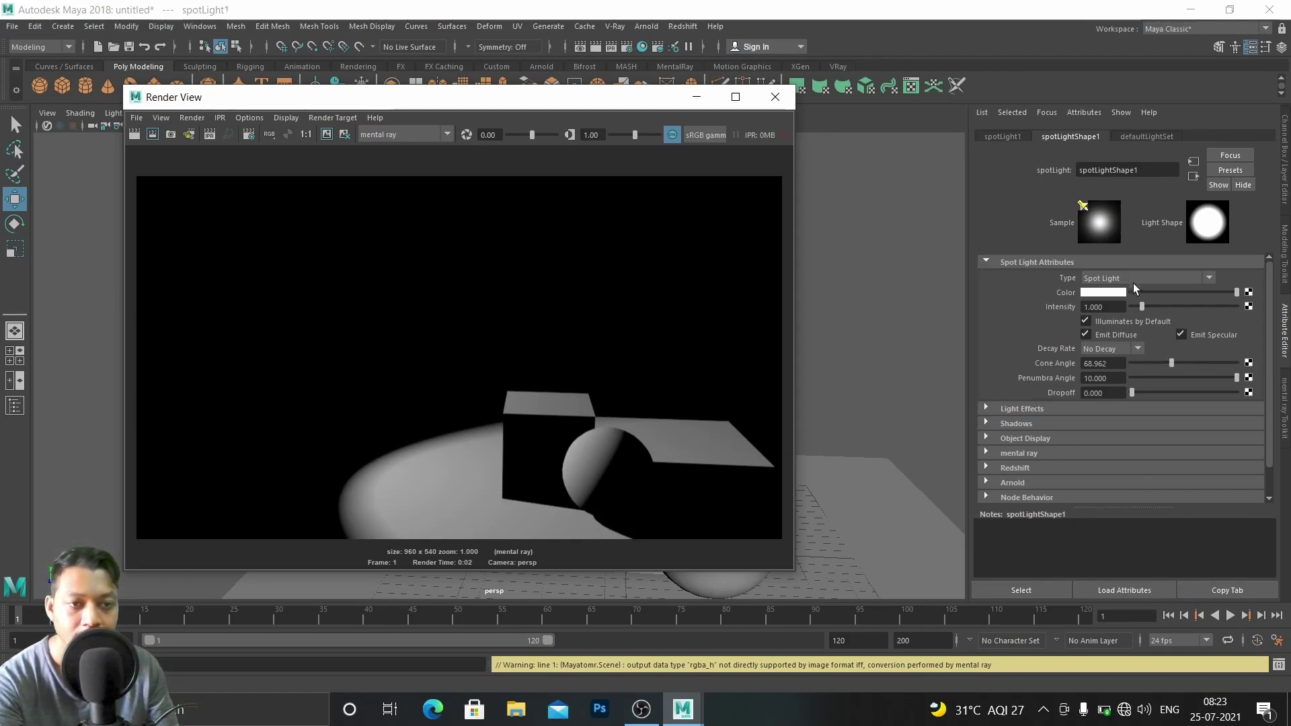
Examine the spot light's shadow colour, depth map shadow and raytrace shadow attributes
{"action": "scroll", "coordinate": [1010, 423], "scroll_direction": "down", "scroll_amount": 1}
{"action": "left_click", "coordinate": [997, 392]}
{"action": "scroll", "coordinate": [1138, 406], "scroll_direction": "down", "scroll_amount": 3}
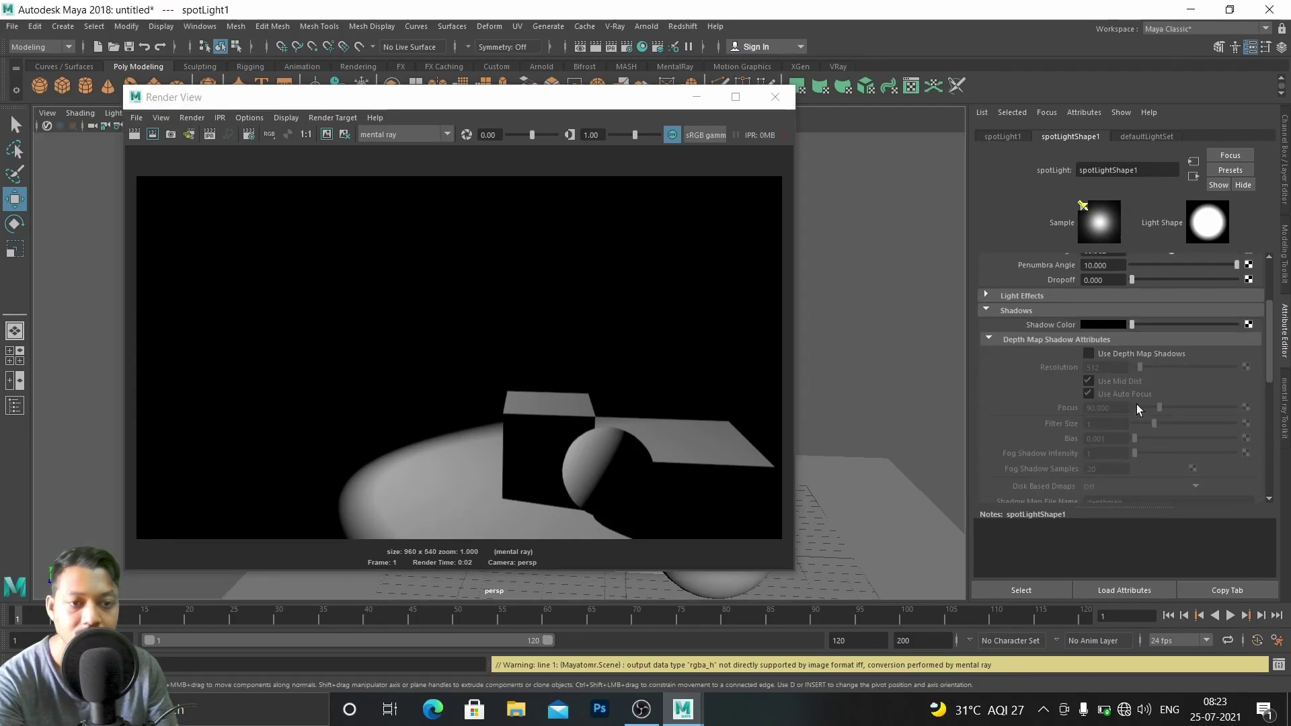
{"action": "left_click", "coordinate": [1004, 259]}
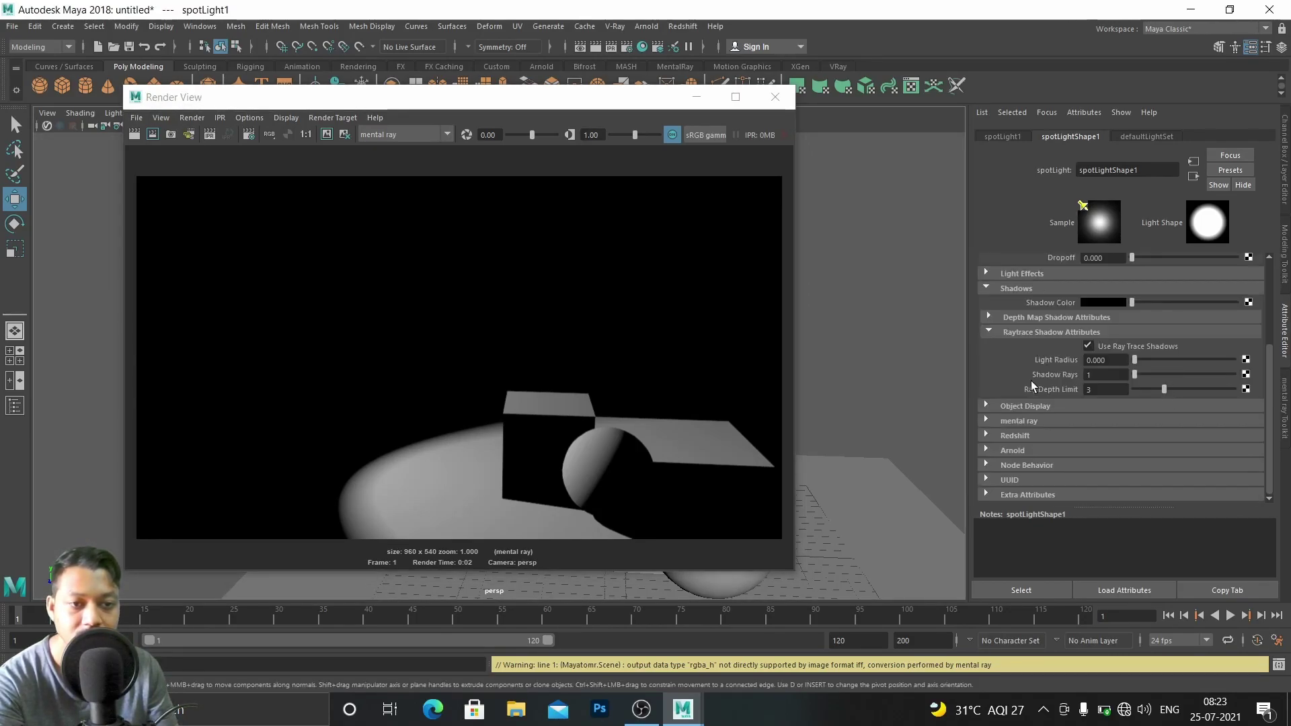
{"action": "scroll", "coordinate": [1105, 361], "scroll_direction": "up", "scroll_amount": 3}
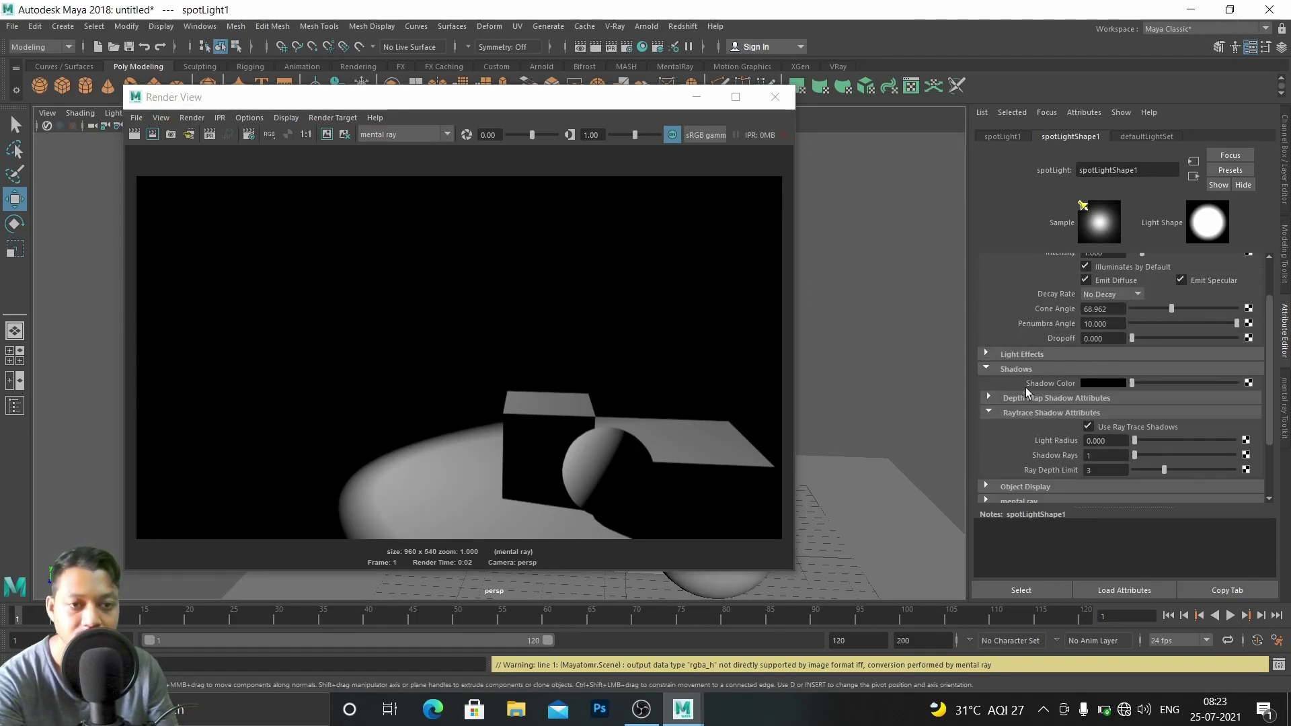
{"action": "left_click", "coordinate": [989, 413]}
{"action": "scroll", "coordinate": [1036, 377], "scroll_direction": "up", "scroll_amount": 2}
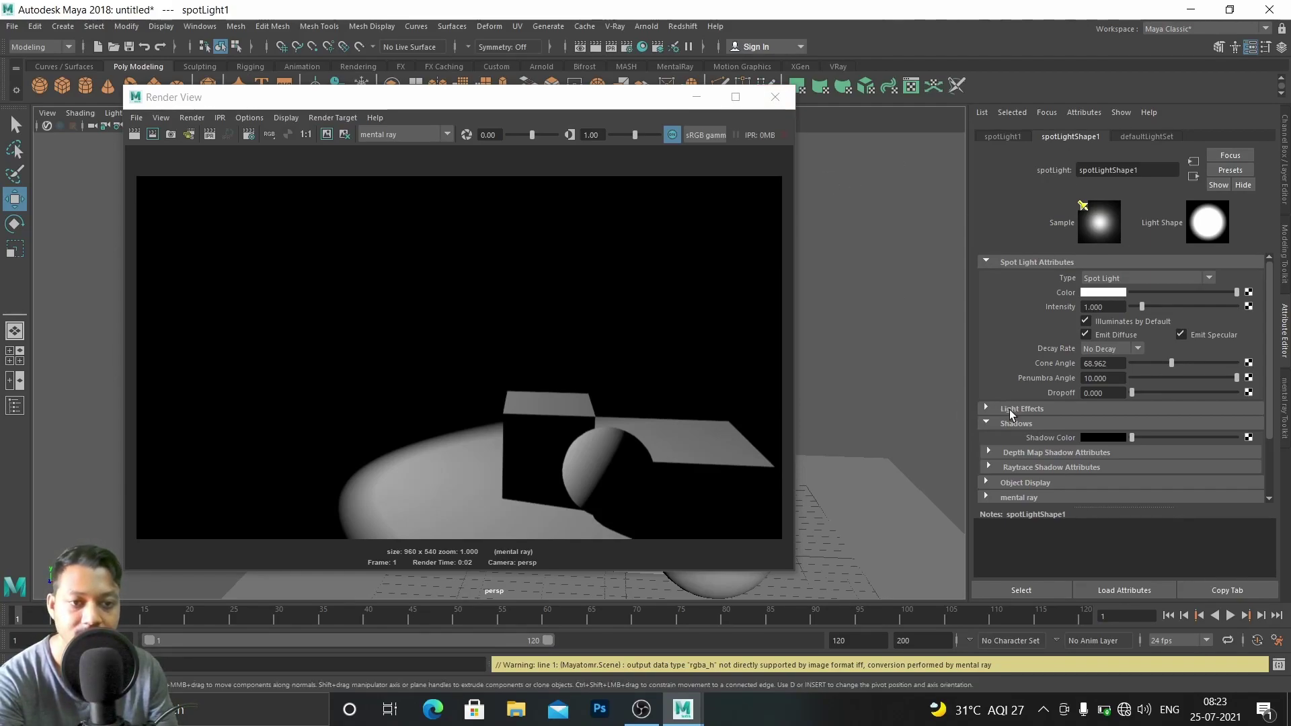
Close the render preview and delete the spot light from the scene
{"action": "left_click", "coordinate": [775, 97]}
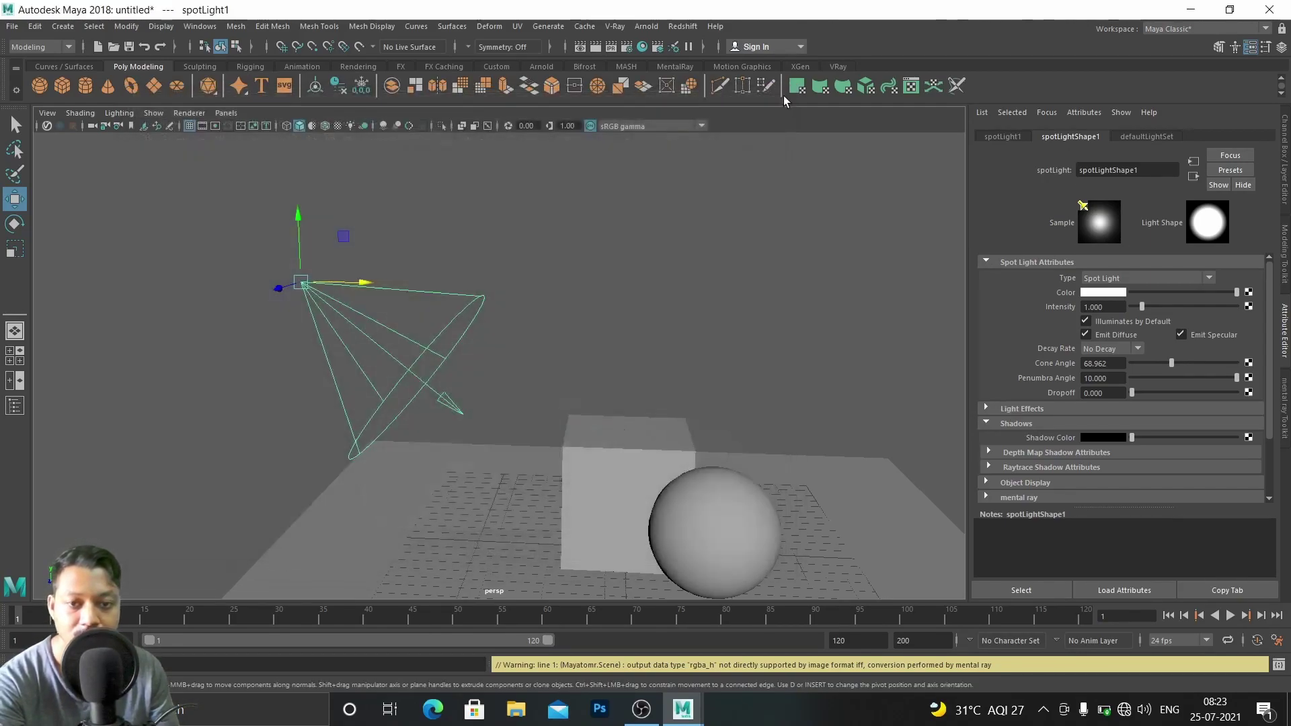
{"action": "left_click_drag", "start_coordinate": [469, 229], "coordinate": [230, 379]}
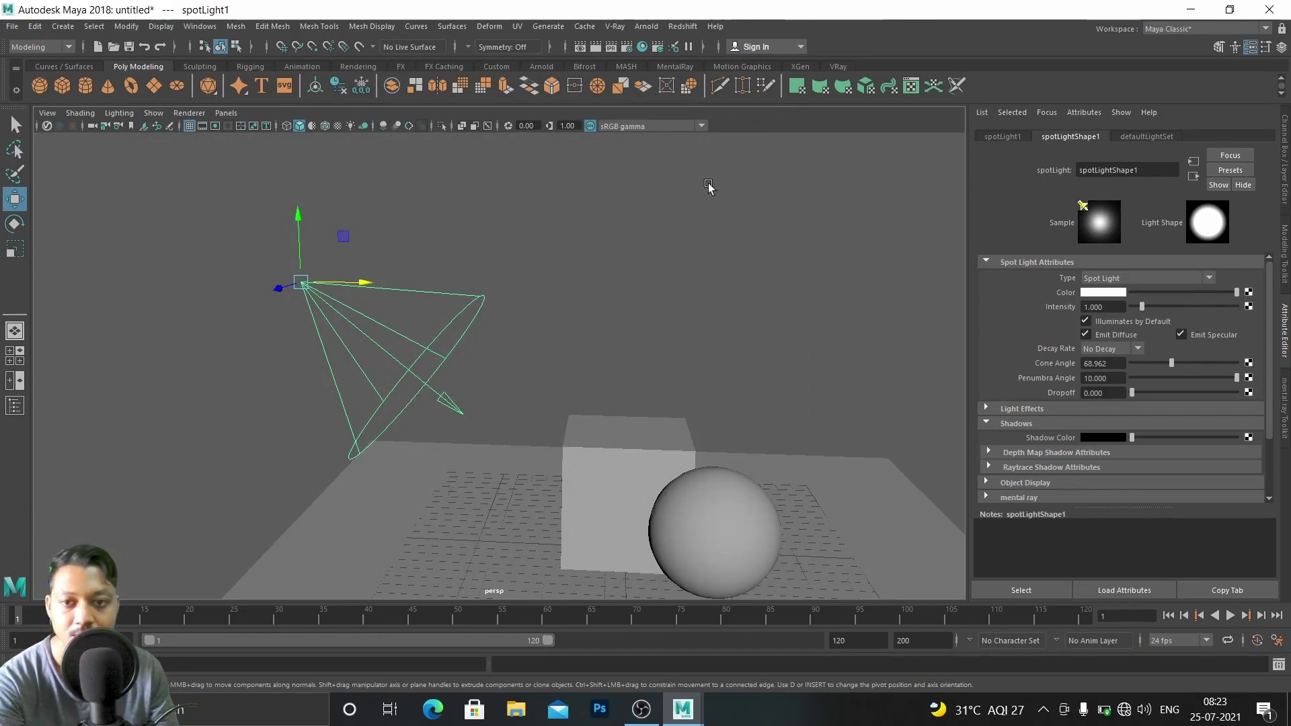
{"action": "key", "text": "Delete"}
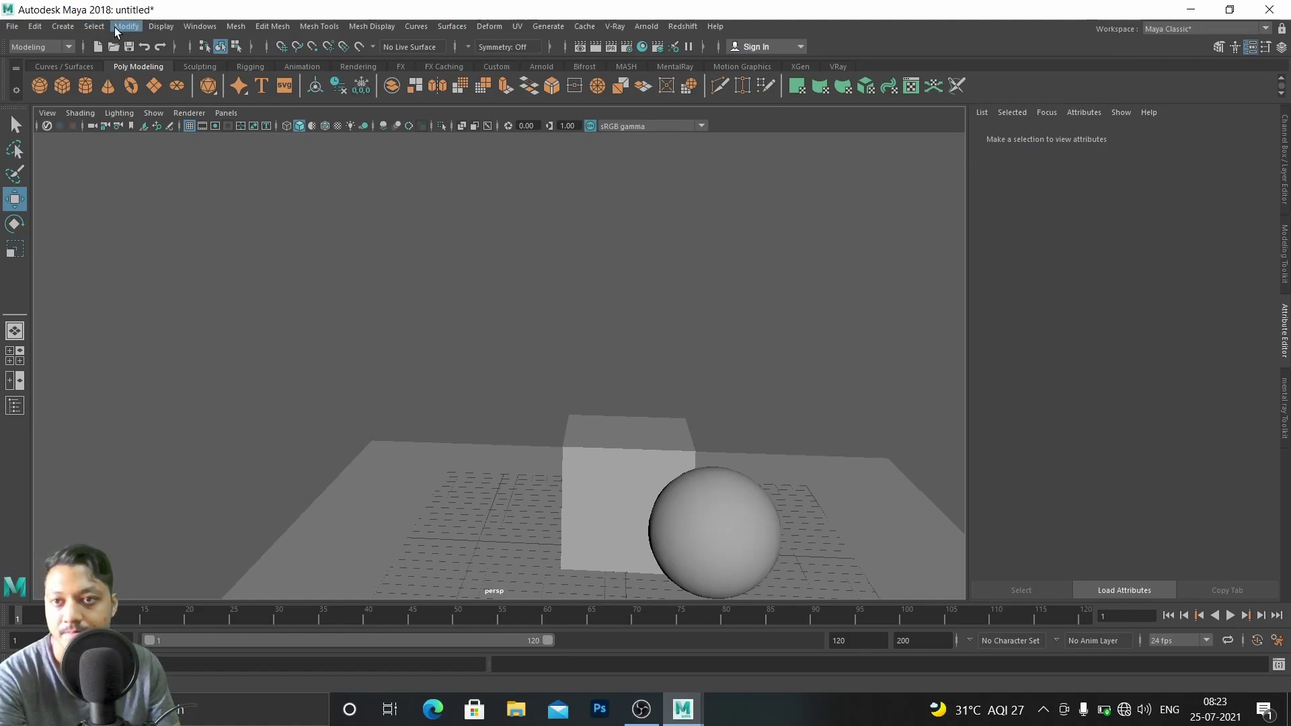
Create an area light and move it above the floor to the left of the cube
{"action": "left_click", "coordinate": [63, 26]}
{"action": "mouse_move", "coordinate": [93, 105]}
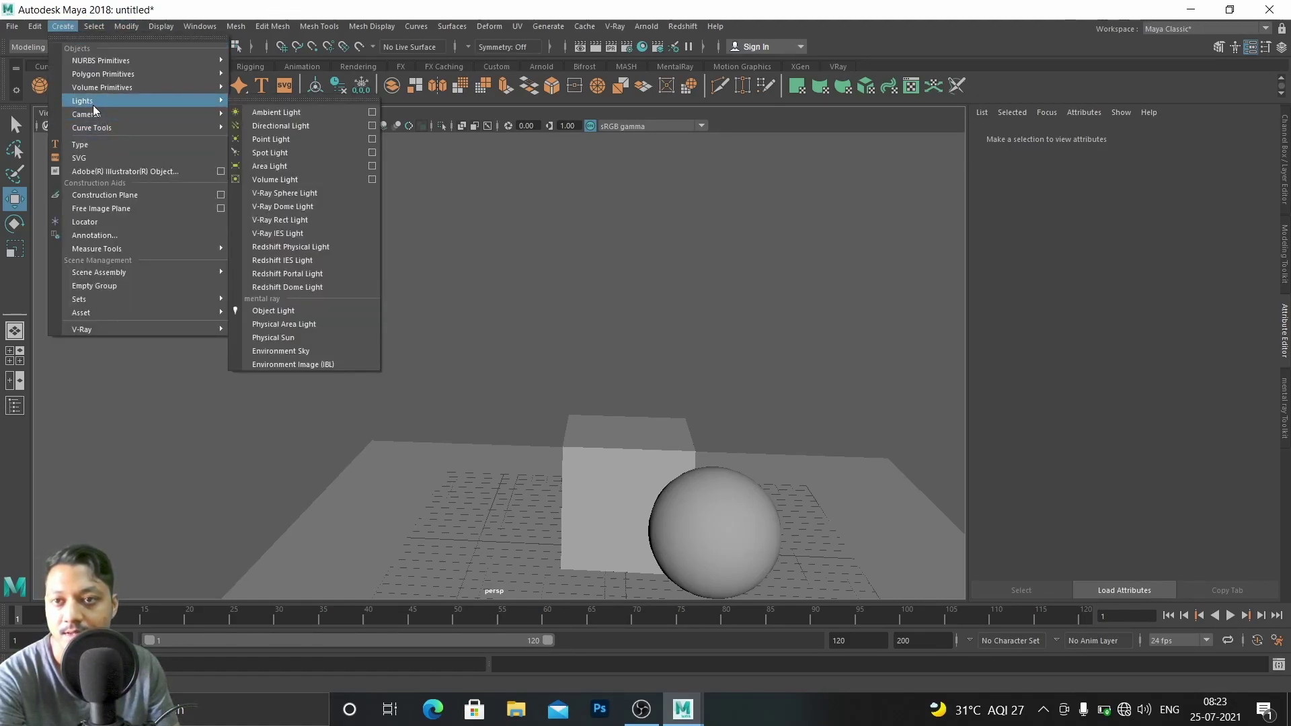
{"action": "left_click", "coordinate": [288, 166]}
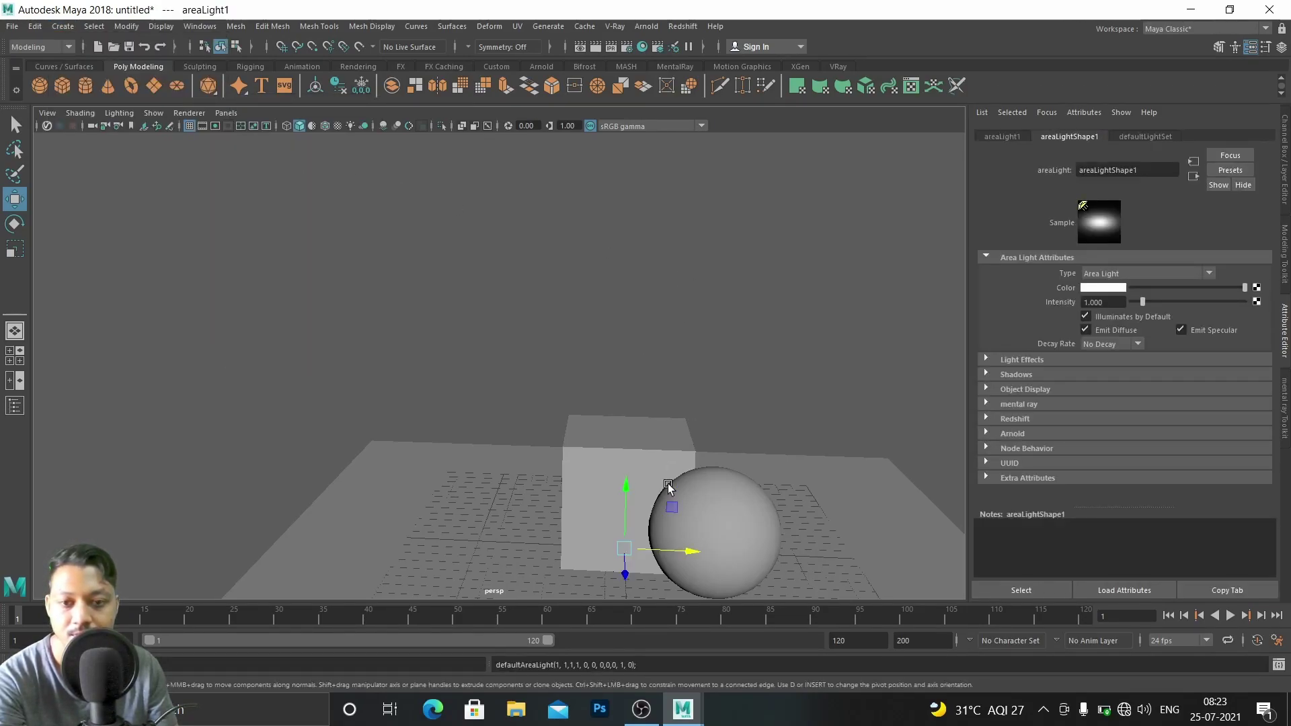
{"action": "left_click_drag", "start_coordinate": [626, 487], "coordinate": [628, 348]}
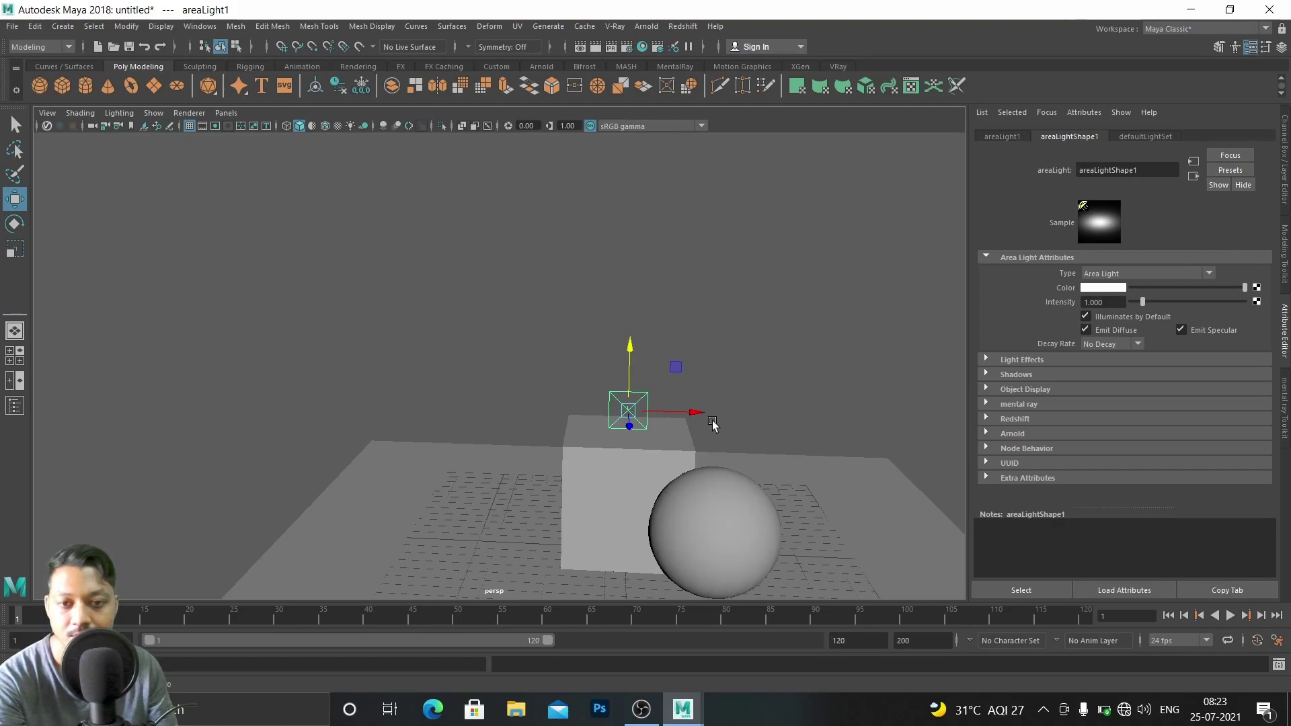
{"action": "left_click_drag", "start_coordinate": [693, 418], "coordinate": [436, 417]}
Rotate the area light so it faces down toward the cube and sphere
{"action": "key", "text": "e"}
{"action": "scroll", "coordinate": [520, 396], "scroll_direction": "up", "scroll_amount": 5}
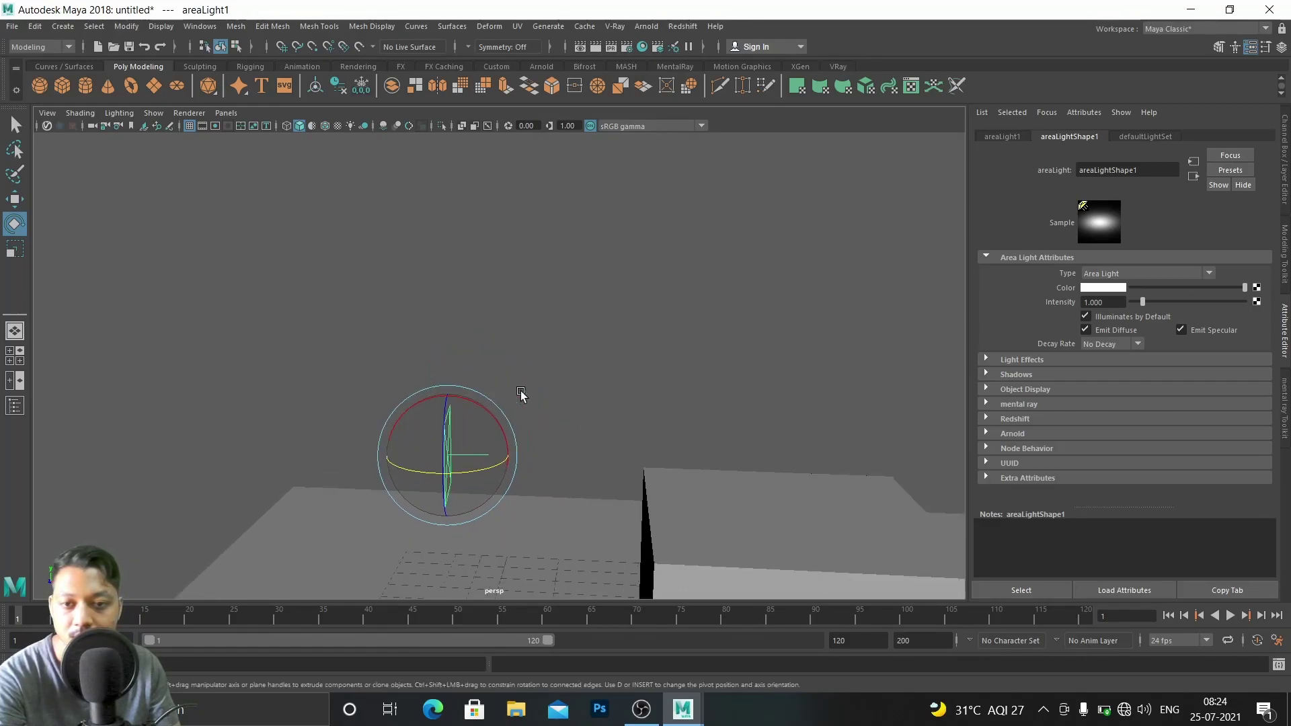
{"action": "scroll", "coordinate": [513, 400], "scroll_direction": "up", "scroll_amount": 4}
{"action": "middle_click_drag", "start_coordinate": [526, 466], "coordinate": [524, 263], "text": "alt"}
{"action": "scroll", "coordinate": [514, 357], "scroll_direction": "up", "scroll_amount": 7}
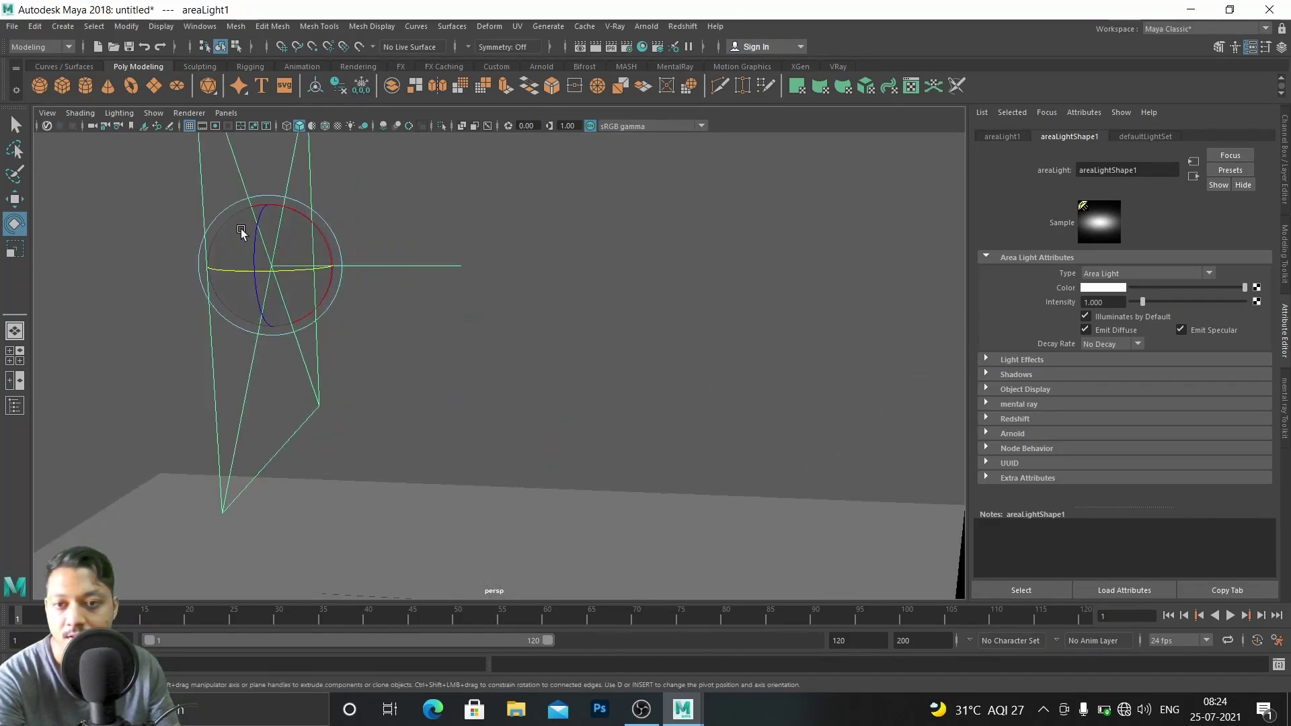
{"action": "key", "text": "f"}
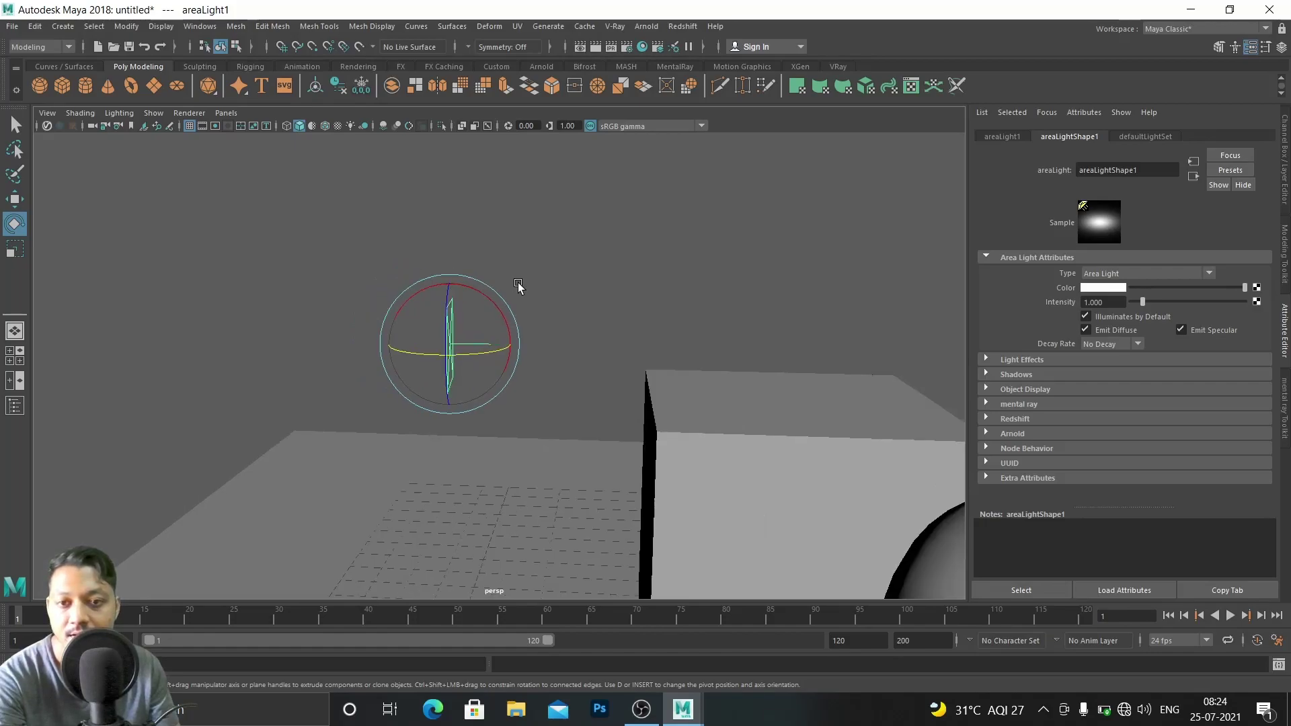
{"action": "scroll", "coordinate": [518, 286], "scroll_direction": "down", "scroll_amount": 3}
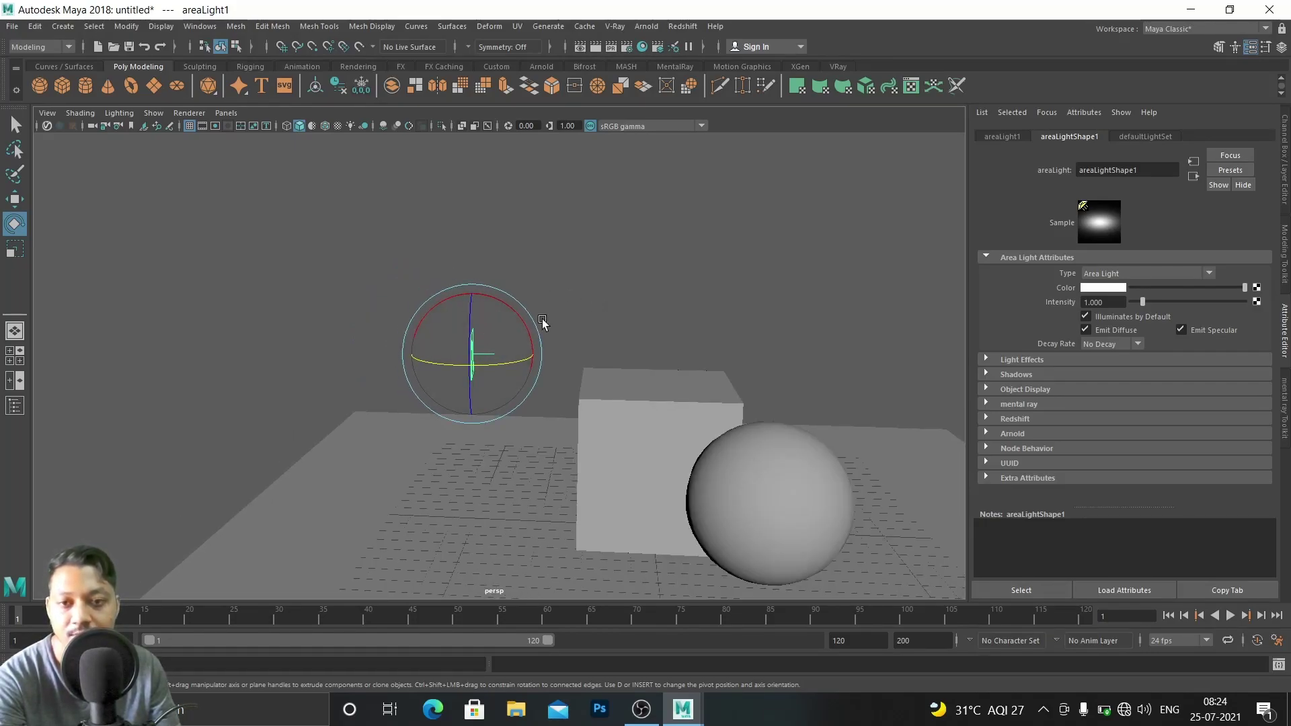
{"action": "left_click_drag", "start_coordinate": [514, 311], "coordinate": [526, 321]}
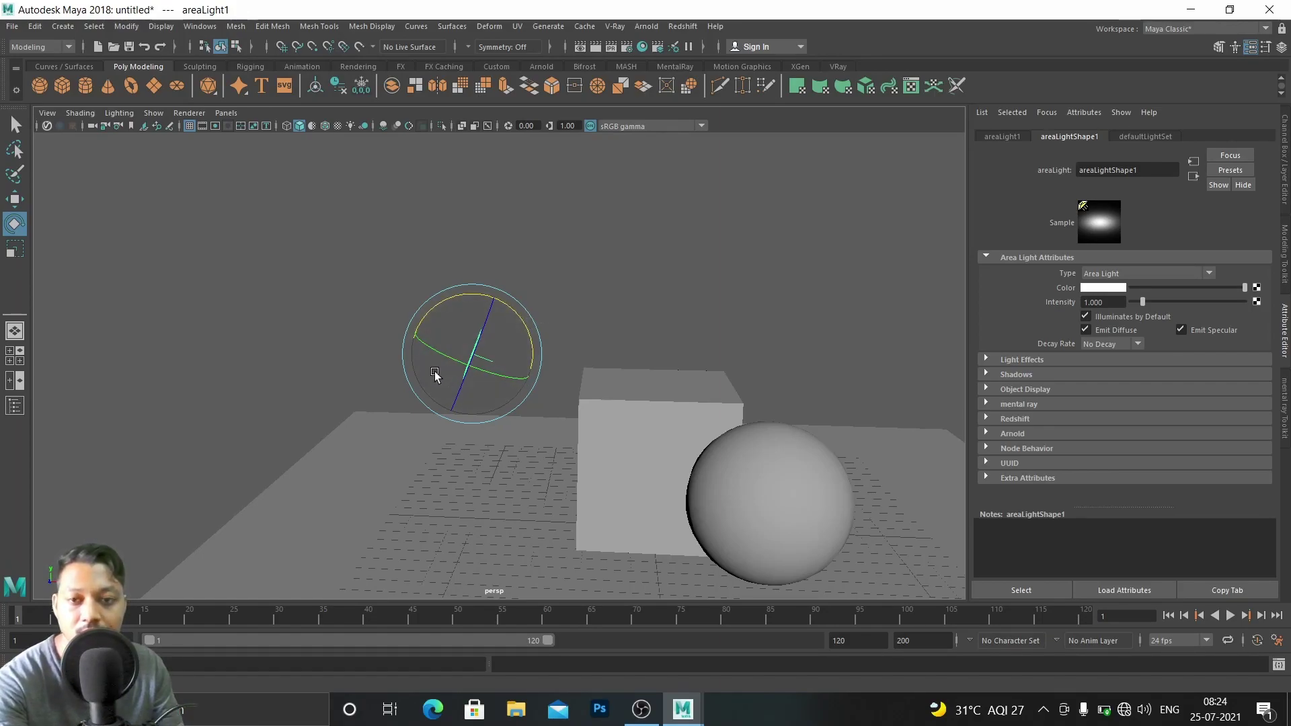
Scale the area light up uniformly to several times its size and raise it well above the cube
{"action": "key", "text": "r"}
{"action": "left_click_drag", "start_coordinate": [547, 358], "coordinate": [643, 407]}
{"action": "key", "text": "w"}
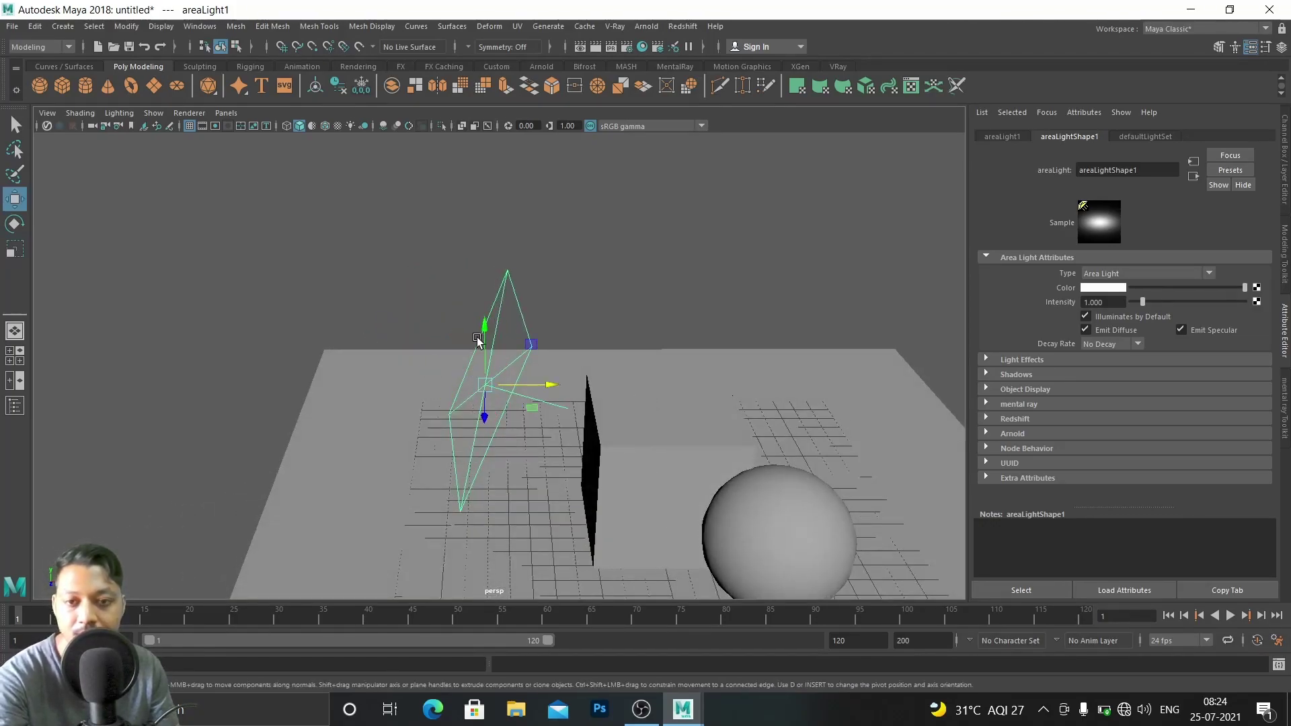
{"action": "left_click_drag", "start_coordinate": [484, 326], "coordinate": [484, 240]}
Tilt the enlarged area light slightly further down toward the objects
{"action": "left_click_drag", "start_coordinate": [546, 298], "coordinate": [611, 346], "text": "alt"}
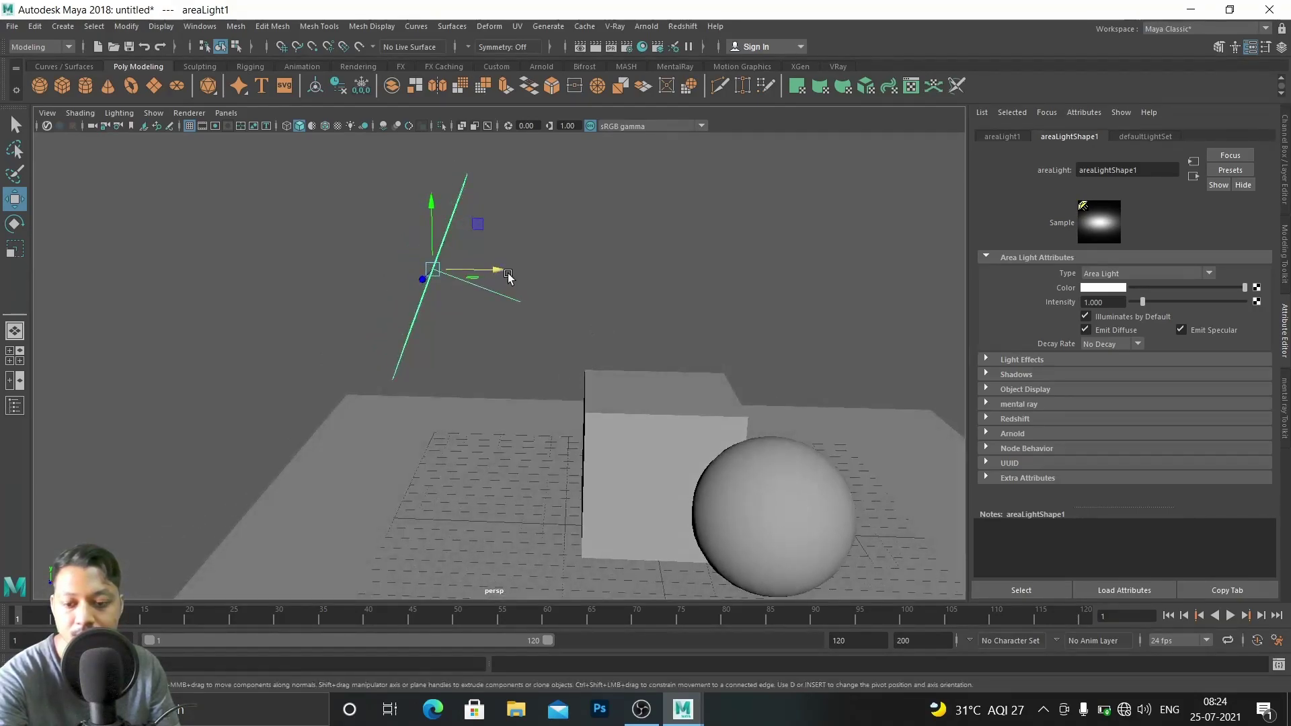
{"action": "key", "text": "e"}
{"action": "left_click_drag", "start_coordinate": [467, 223], "coordinate": [478, 228]}
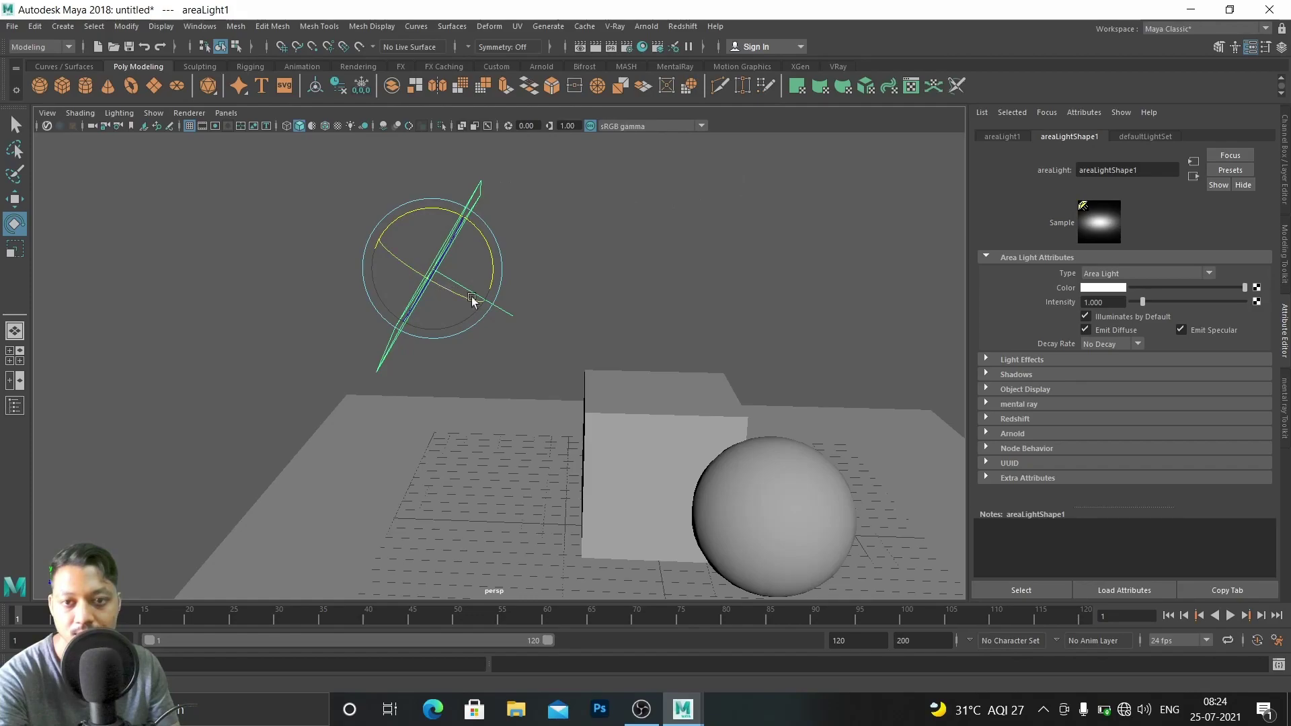
Render the scene with the area light, then set its intensity to about 0.723 and render again
{"action": "scroll", "coordinate": [730, 404], "scroll_direction": "up", "scroll_amount": 2}
{"action": "scroll", "coordinate": [810, 395], "scroll_direction": "down", "scroll_amount": 5}
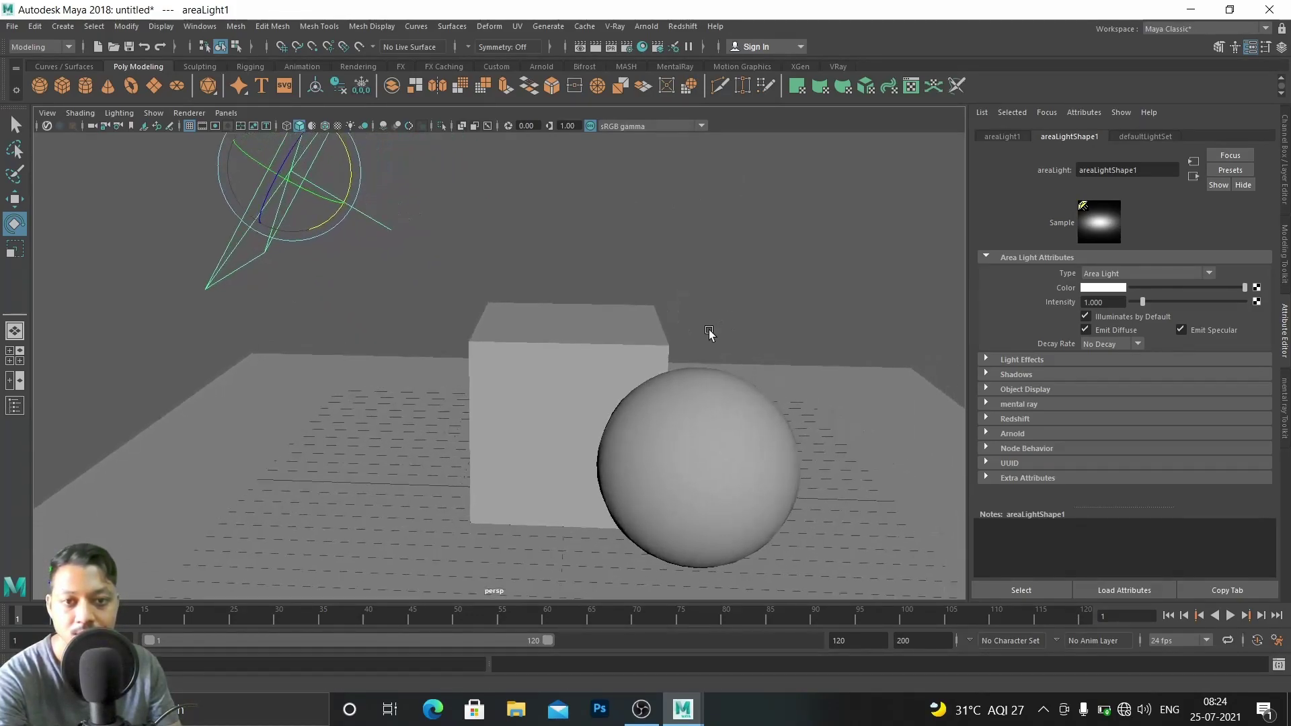
{"action": "left_click", "coordinate": [581, 47]}
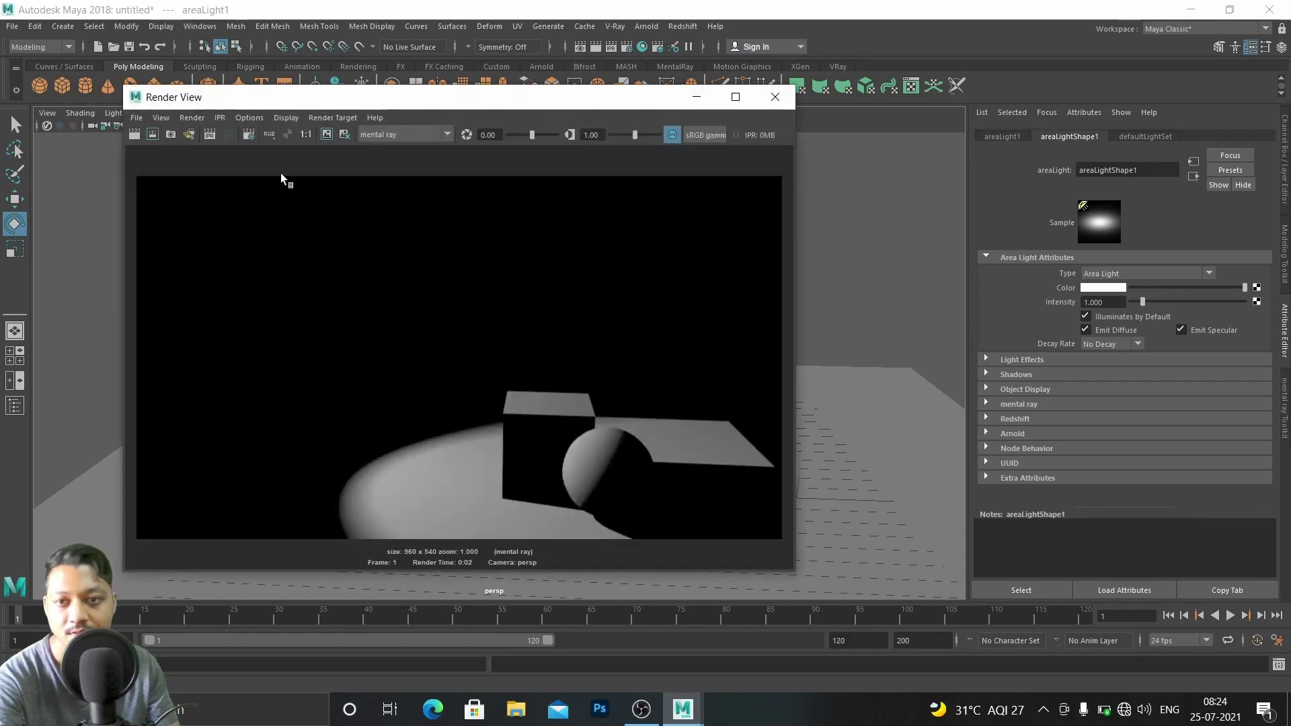
{"action": "left_click", "coordinate": [134, 134]}
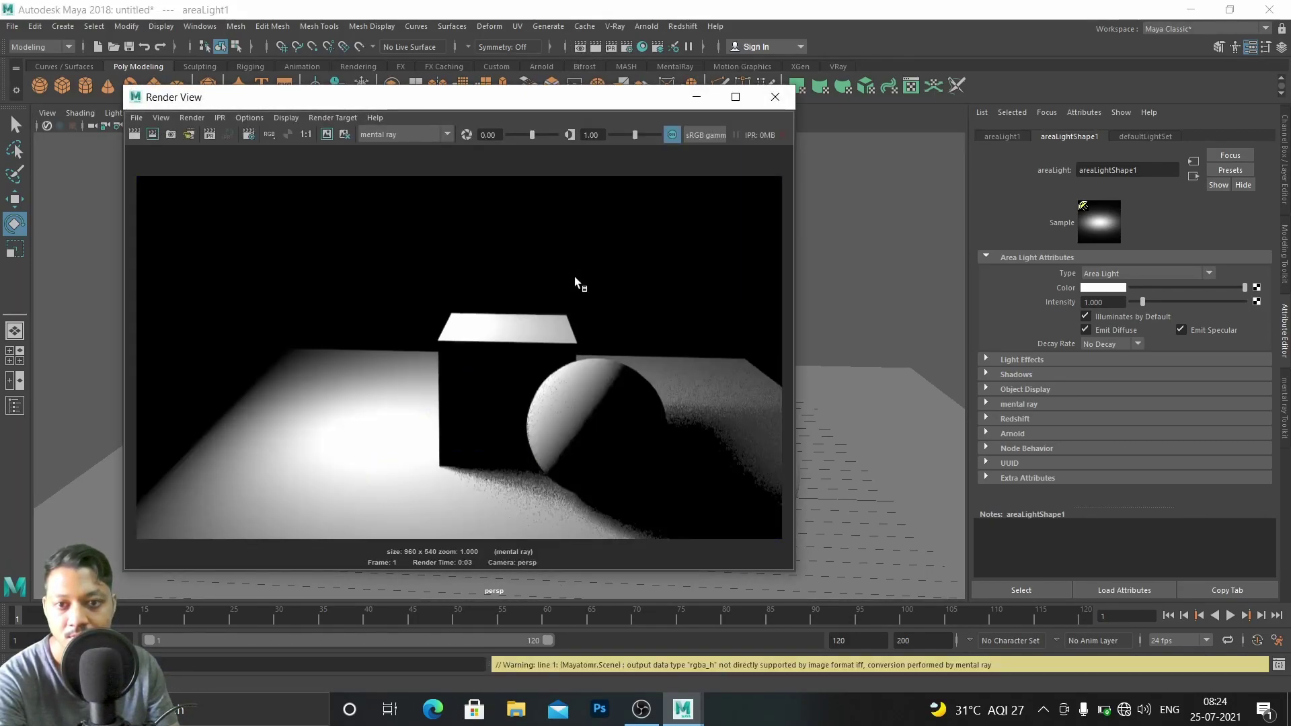
{"action": "left_click", "coordinate": [1137, 302]}
{"action": "left_click_drag", "start_coordinate": [1137, 303], "coordinate": [1140, 303]}
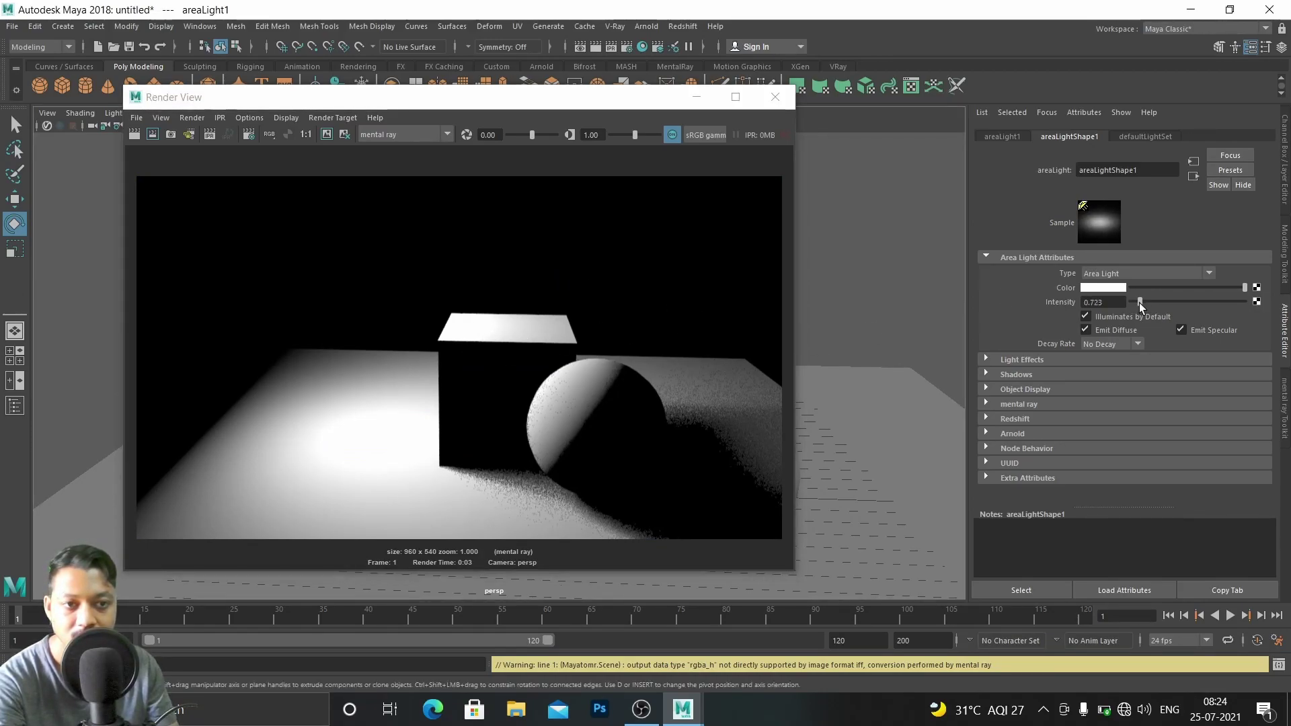
{"action": "left_click", "coordinate": [139, 134]}
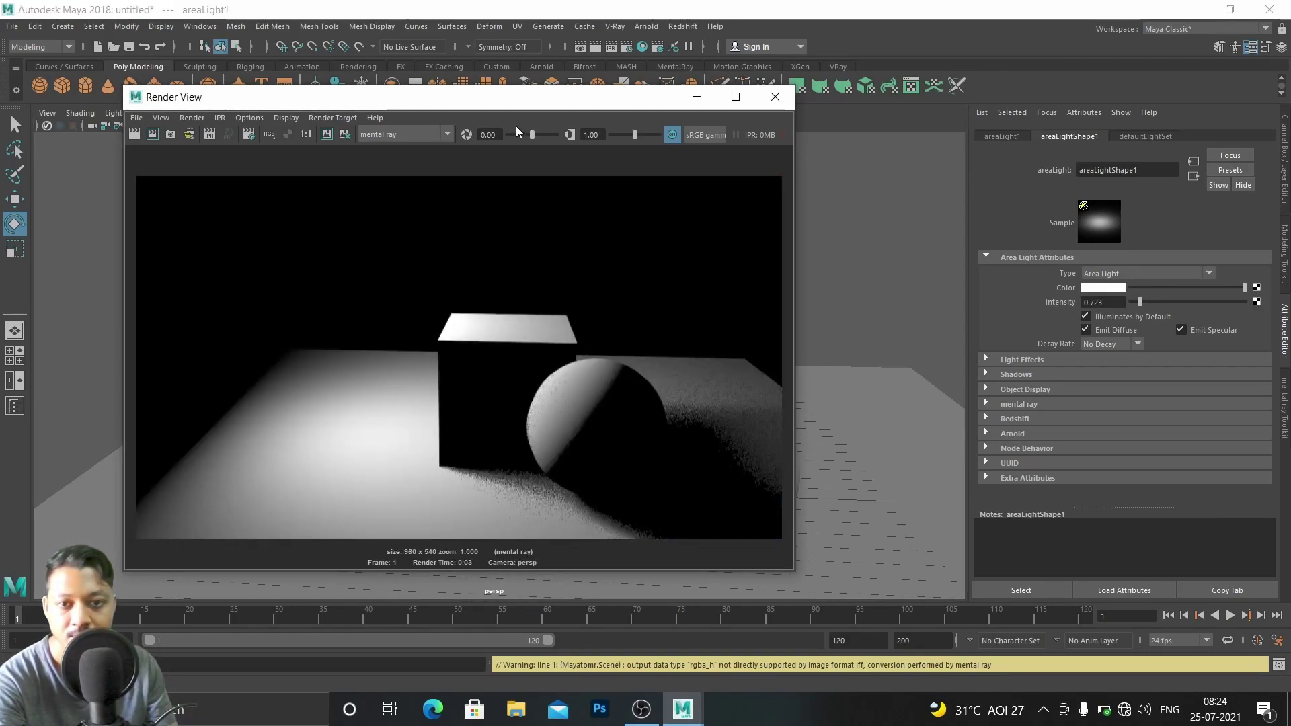
Scale the area light down uniformly to less than half its size and re-render to compare the lighting
{"action": "left_click_drag", "start_coordinate": [562, 109], "coordinate": [684, 397]}
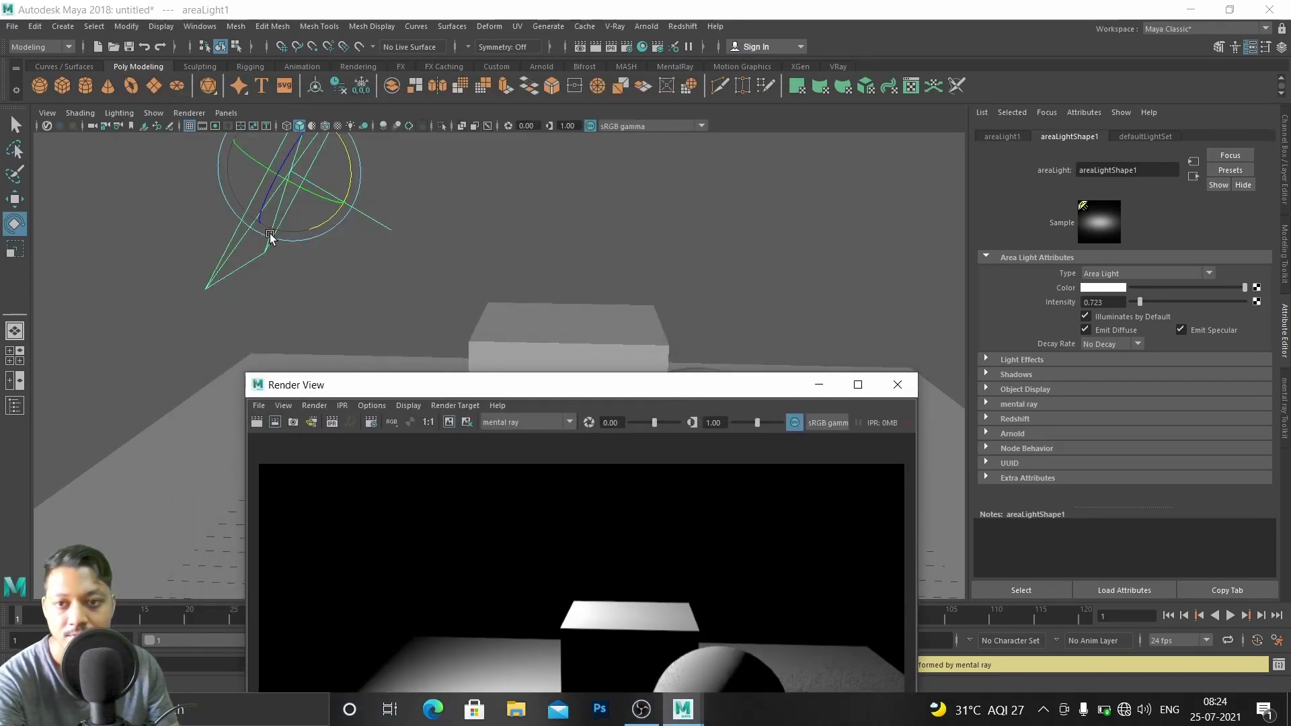
{"action": "key", "text": "r"}
{"action": "left_click_drag", "start_coordinate": [290, 173], "coordinate": [110, 164]}
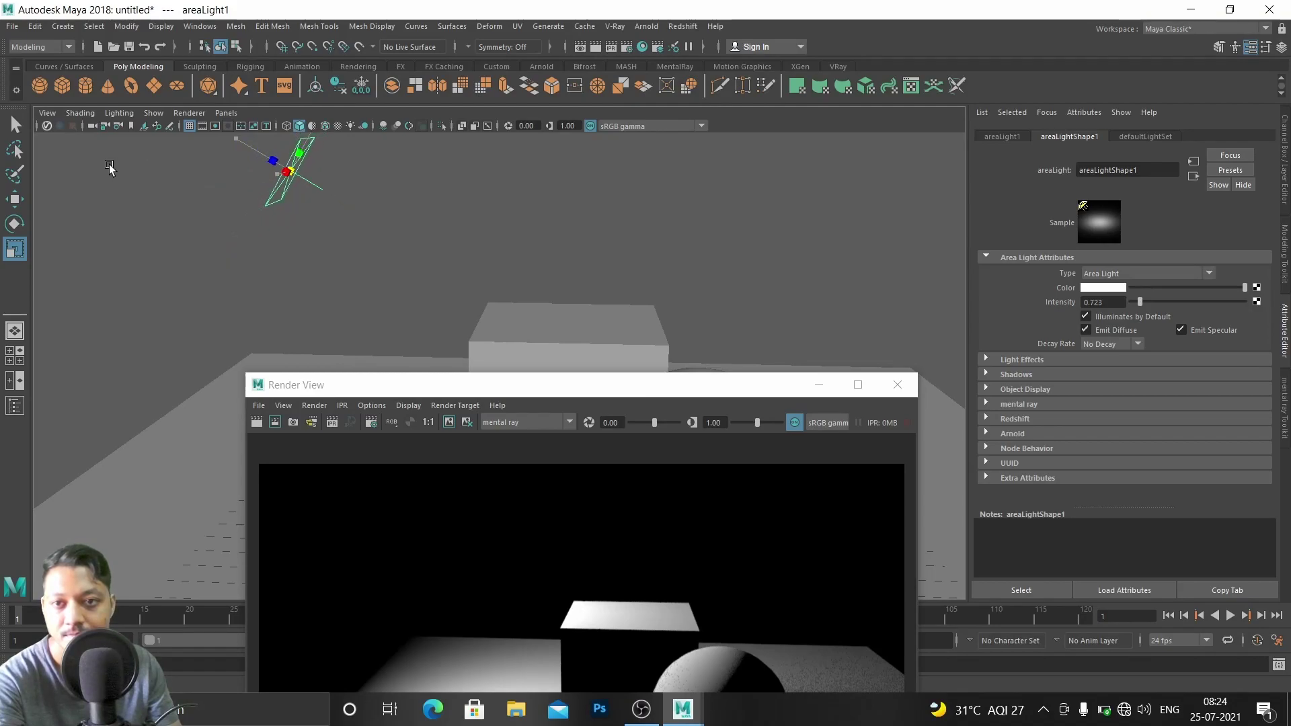
{"action": "left_click_drag", "start_coordinate": [612, 385], "coordinate": [615, 155]}
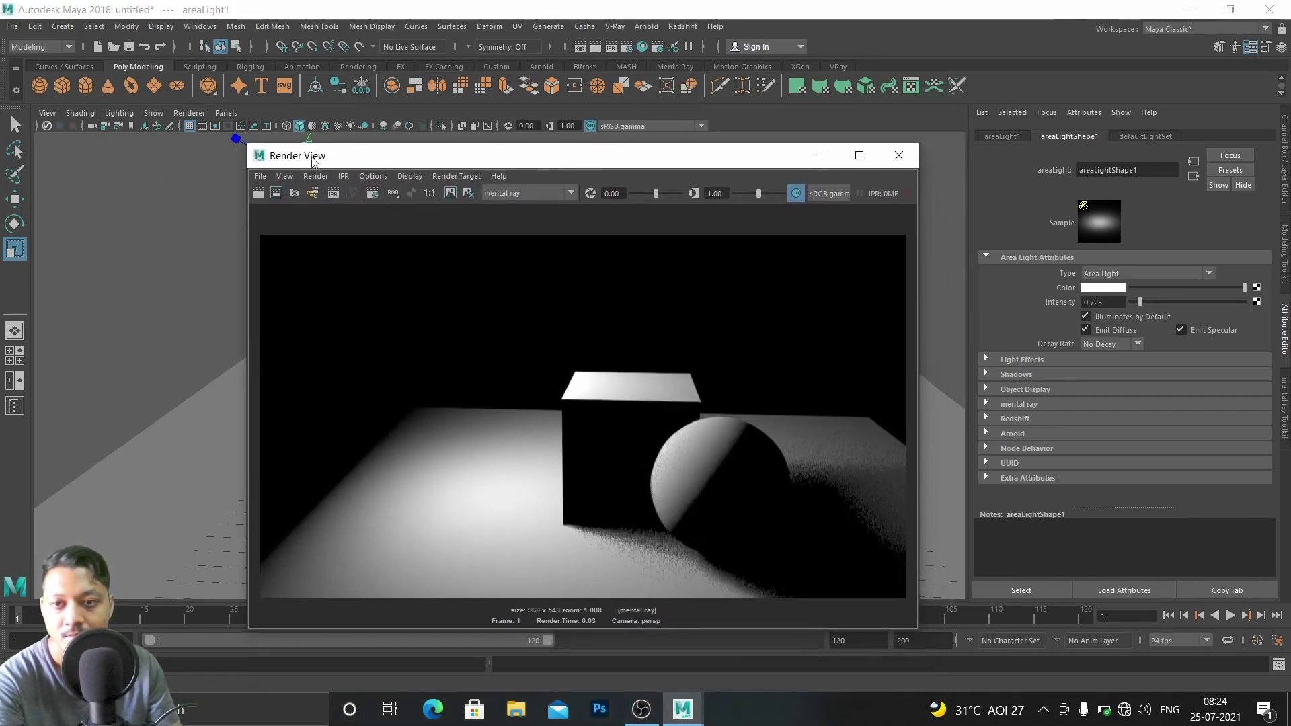
{"action": "left_click", "coordinate": [258, 193]}
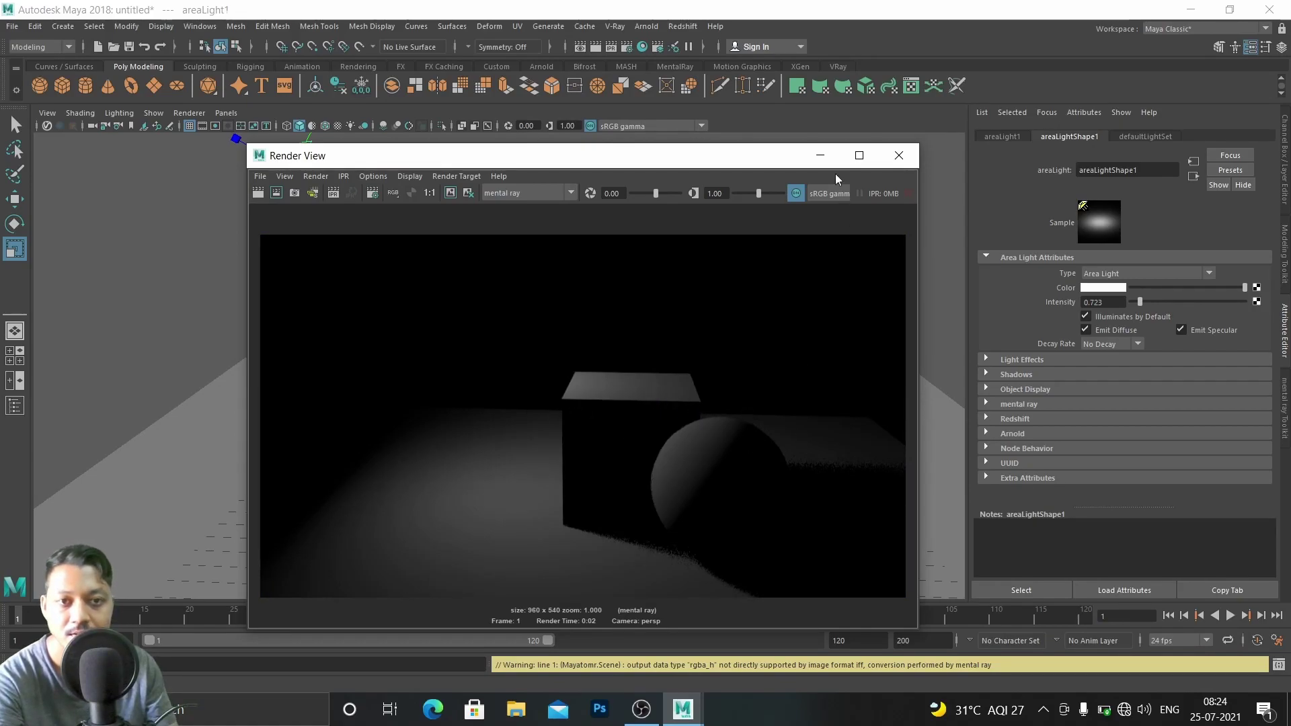
Scale the area light back up uniformly and re-render the scene for comparison
{"action": "left_click", "coordinate": [824, 156]}
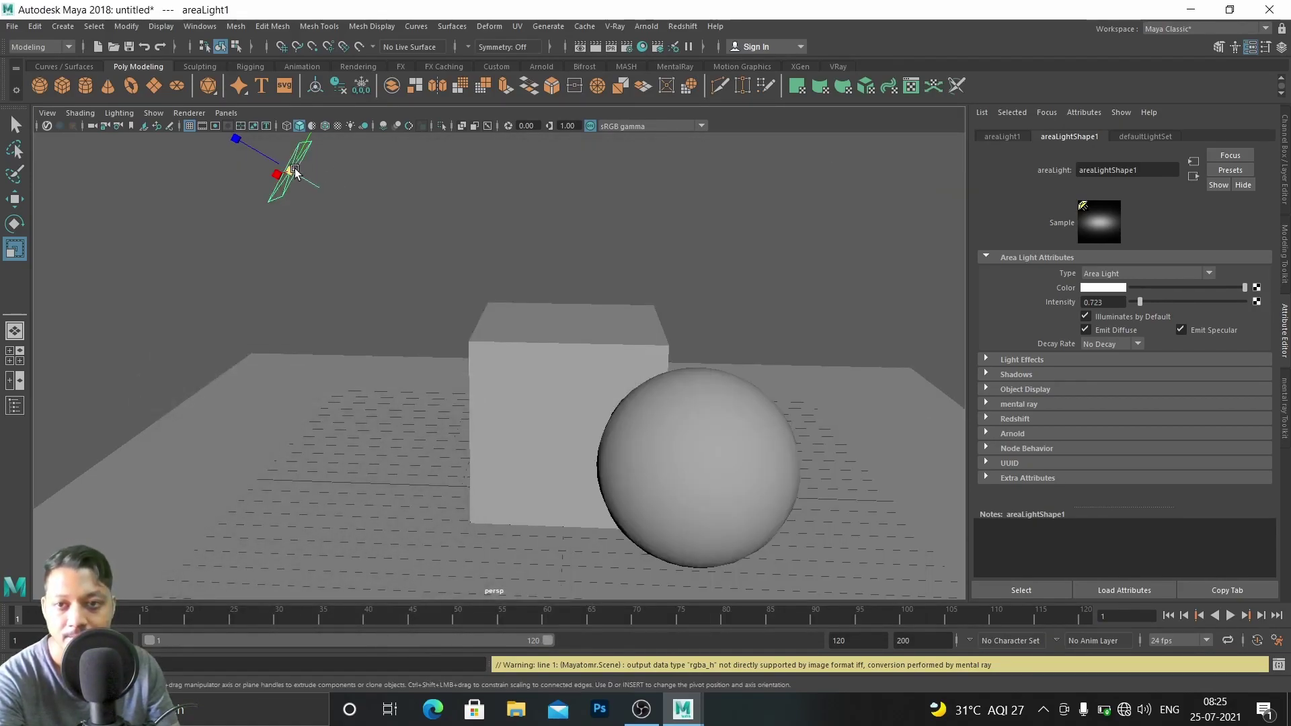
{"action": "left_click_drag", "start_coordinate": [311, 174], "coordinate": [406, 205]}
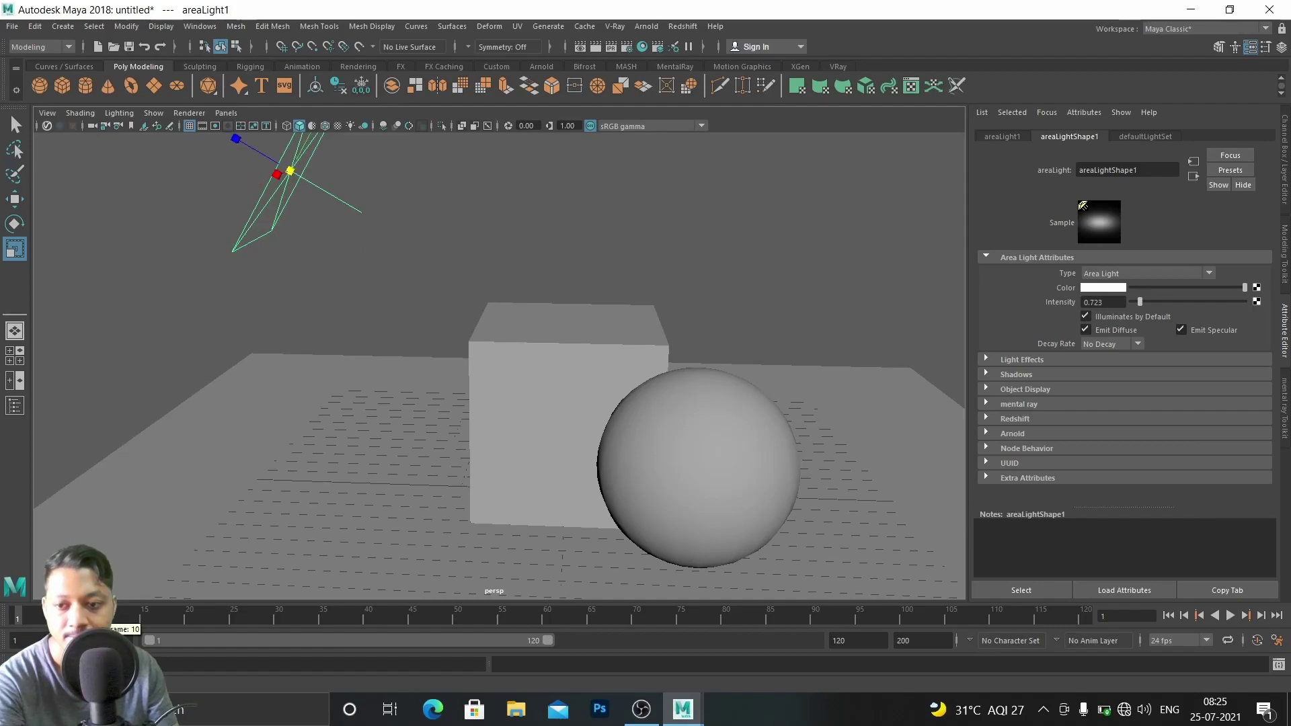
{"action": "left_click", "coordinate": [47, 682]}
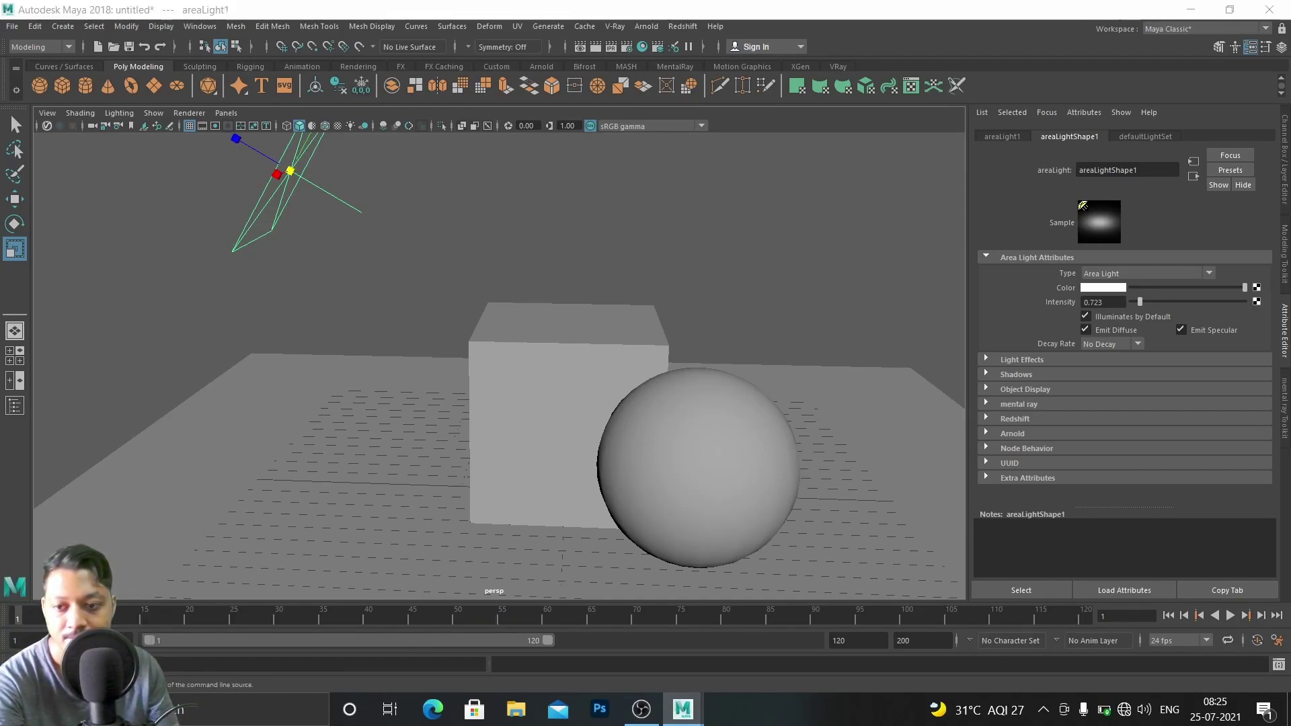
{"action": "left_click", "coordinate": [60, 682]}
{"action": "left_click", "coordinate": [277, 194]}
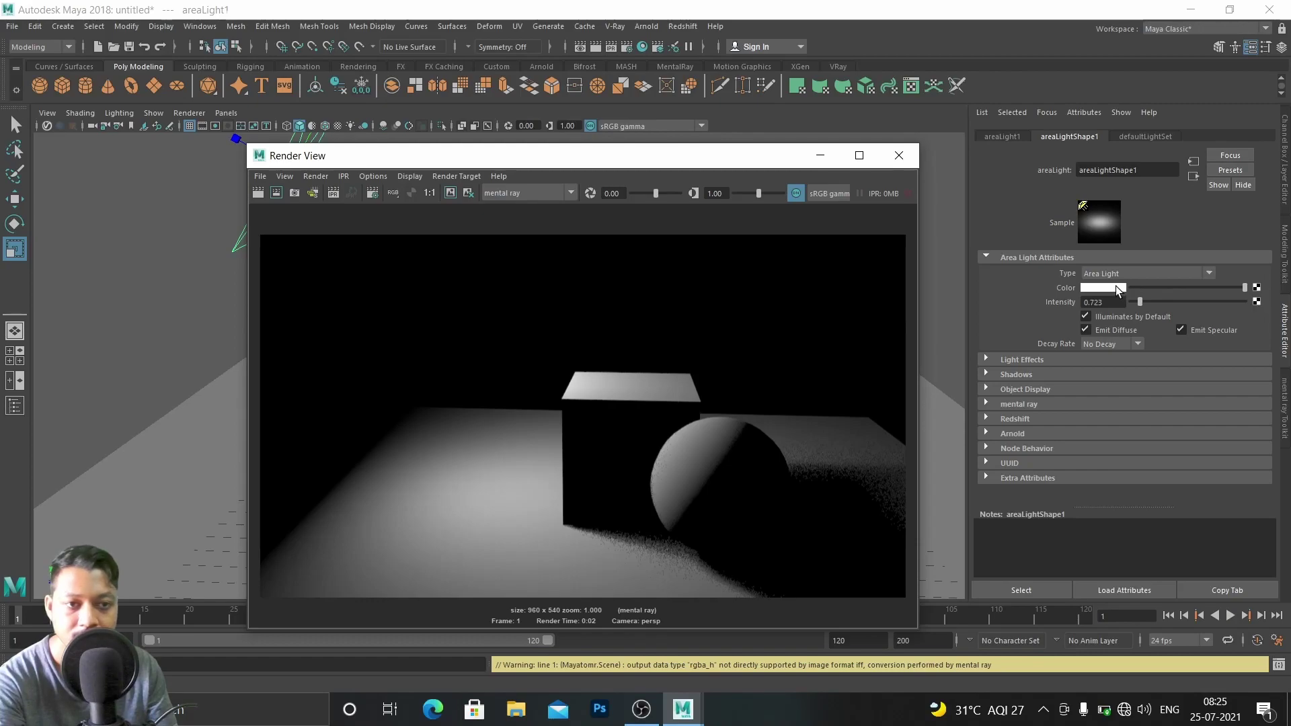
Set the area light's intensity to about 0.602 and show its raytrace shadow attributes with the depth map section collapsed
{"action": "left_click", "coordinate": [1138, 302]}
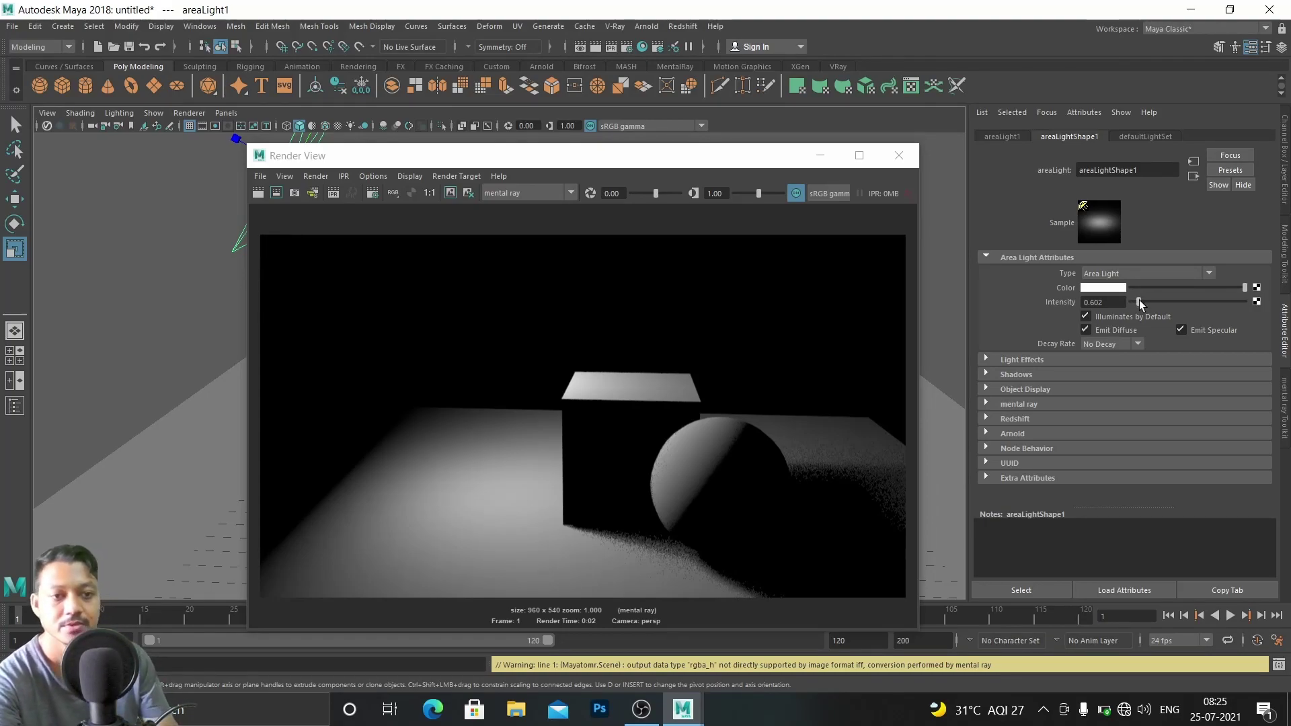
{"action": "left_click", "coordinate": [1013, 375]}
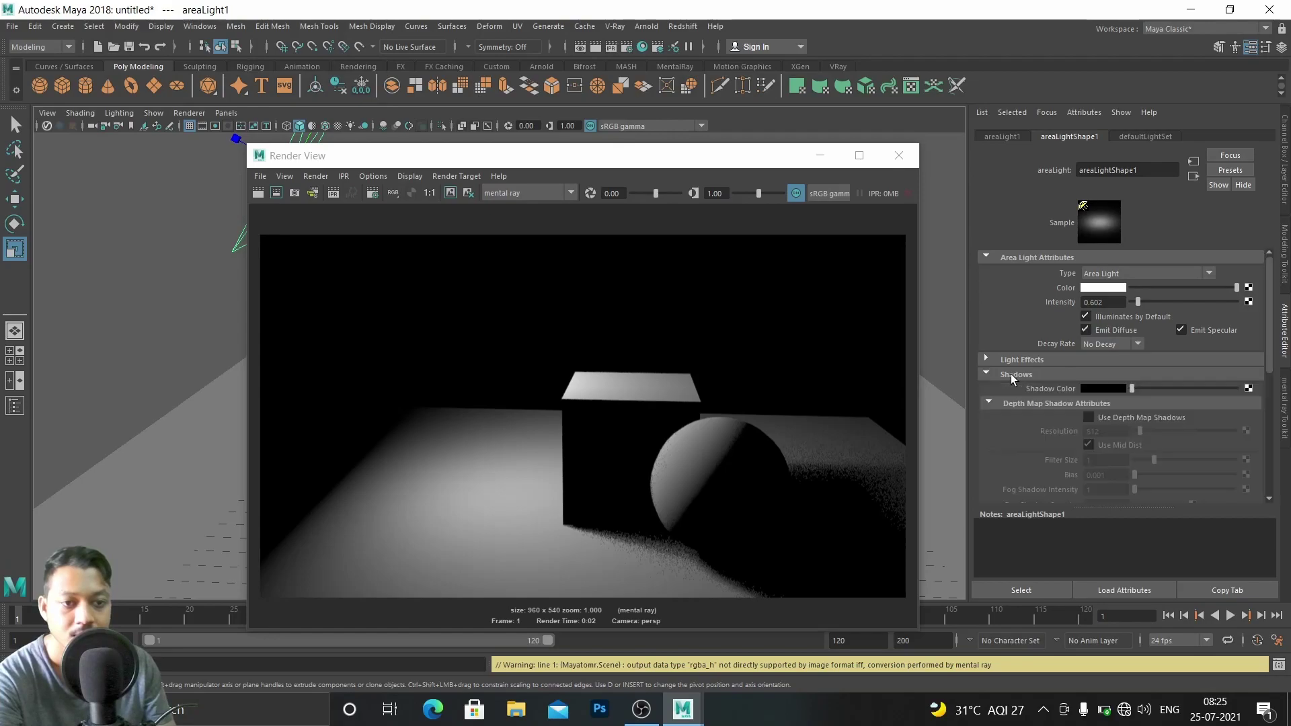
{"action": "left_click", "coordinate": [994, 407]}
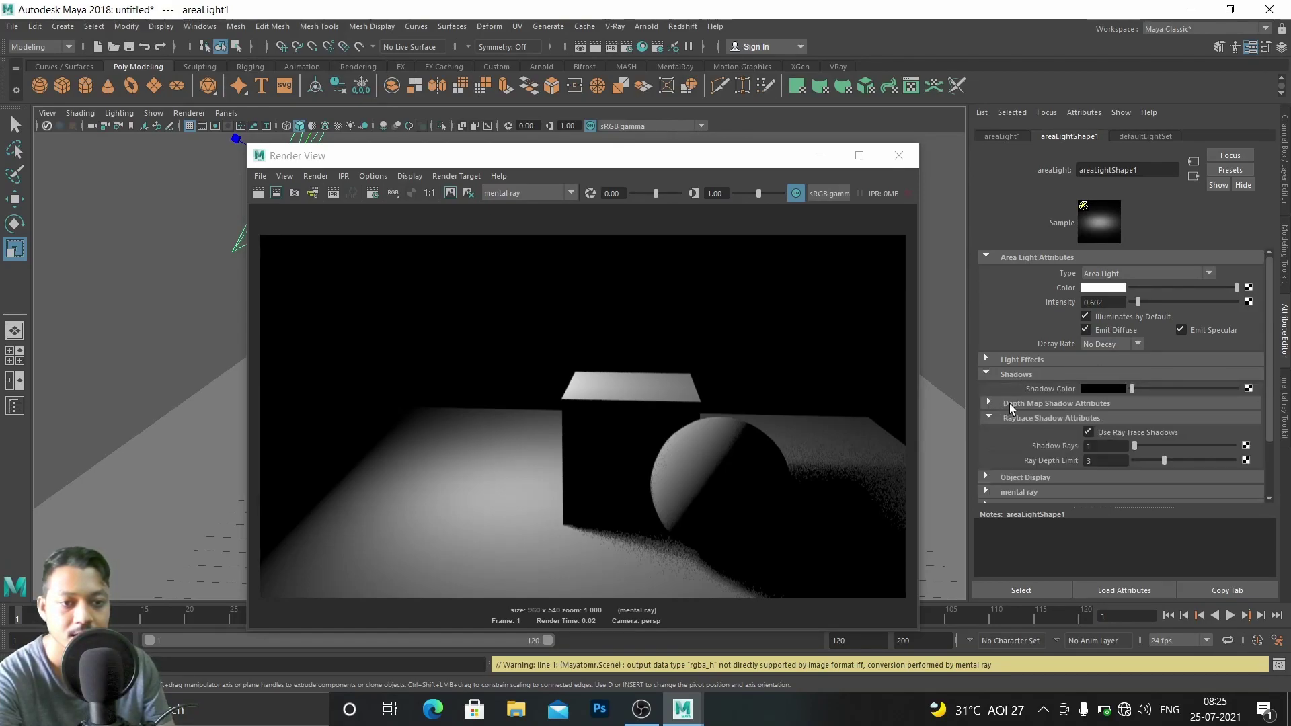
{"action": "left_click", "coordinate": [1096, 417]}
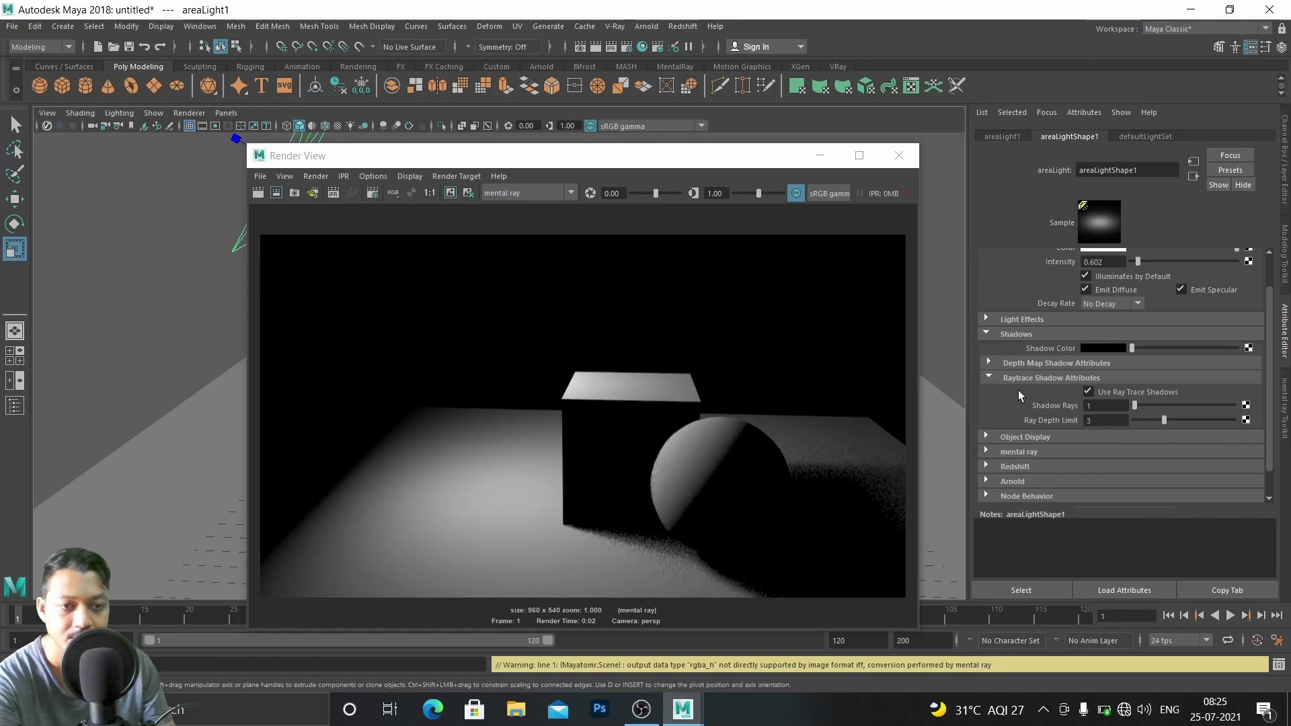
Collapse the area light's raytrace shadow and Shadows sections and expand its Light Effects section
{"action": "left_click", "coordinate": [990, 377]}
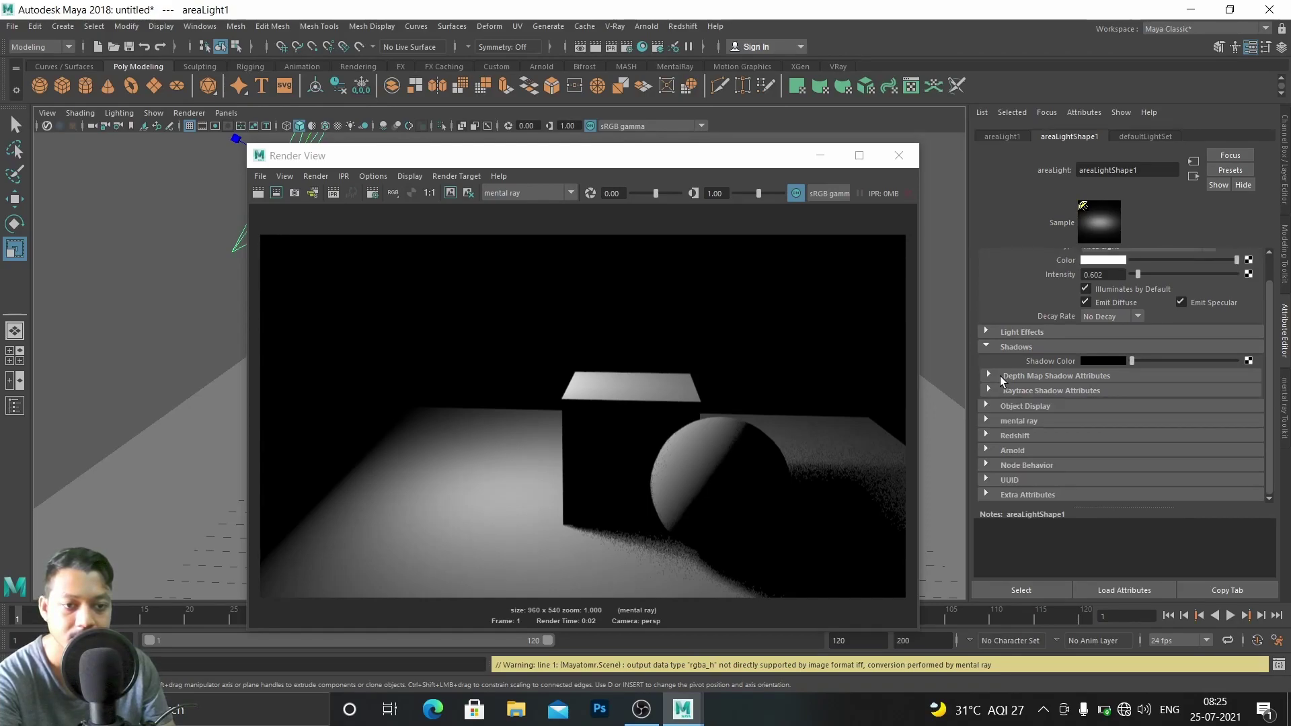
{"action": "left_click", "coordinate": [987, 335]}
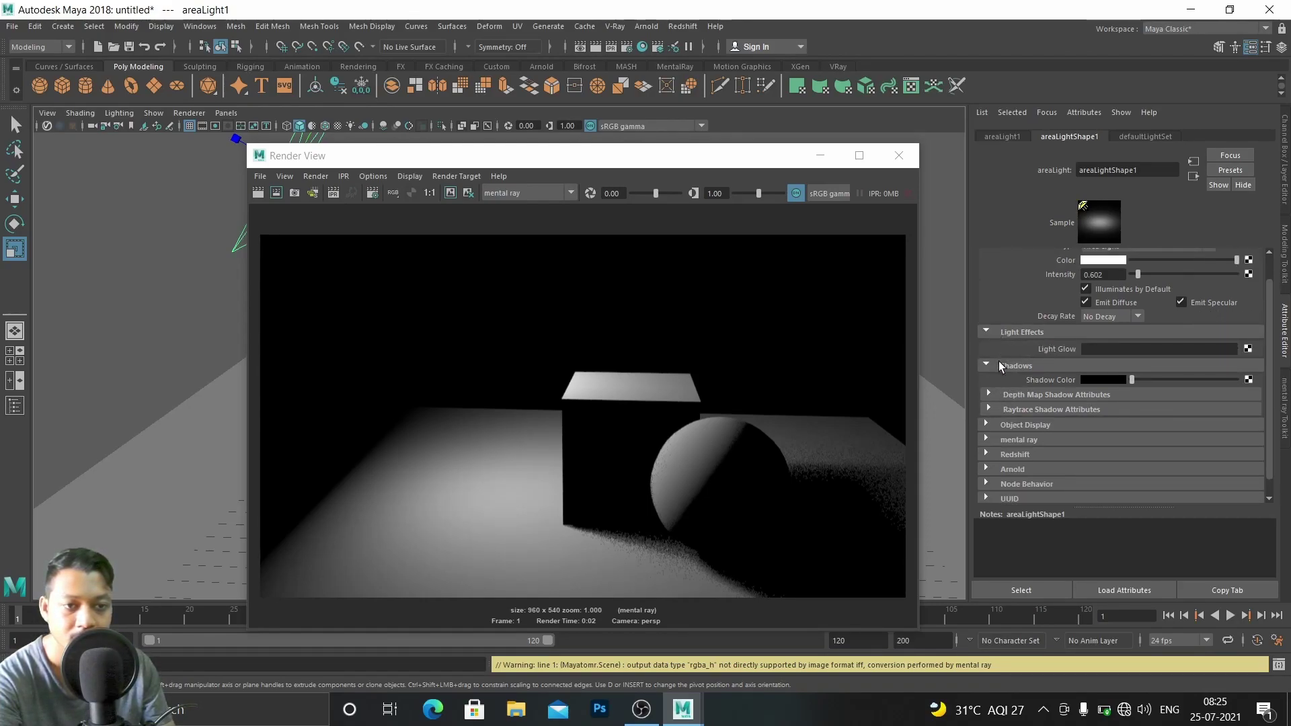
{"action": "left_click", "coordinate": [999, 365]}
Look through the light types offered for the area light and keep it as Area Light
{"action": "left_click", "coordinate": [1152, 276]}
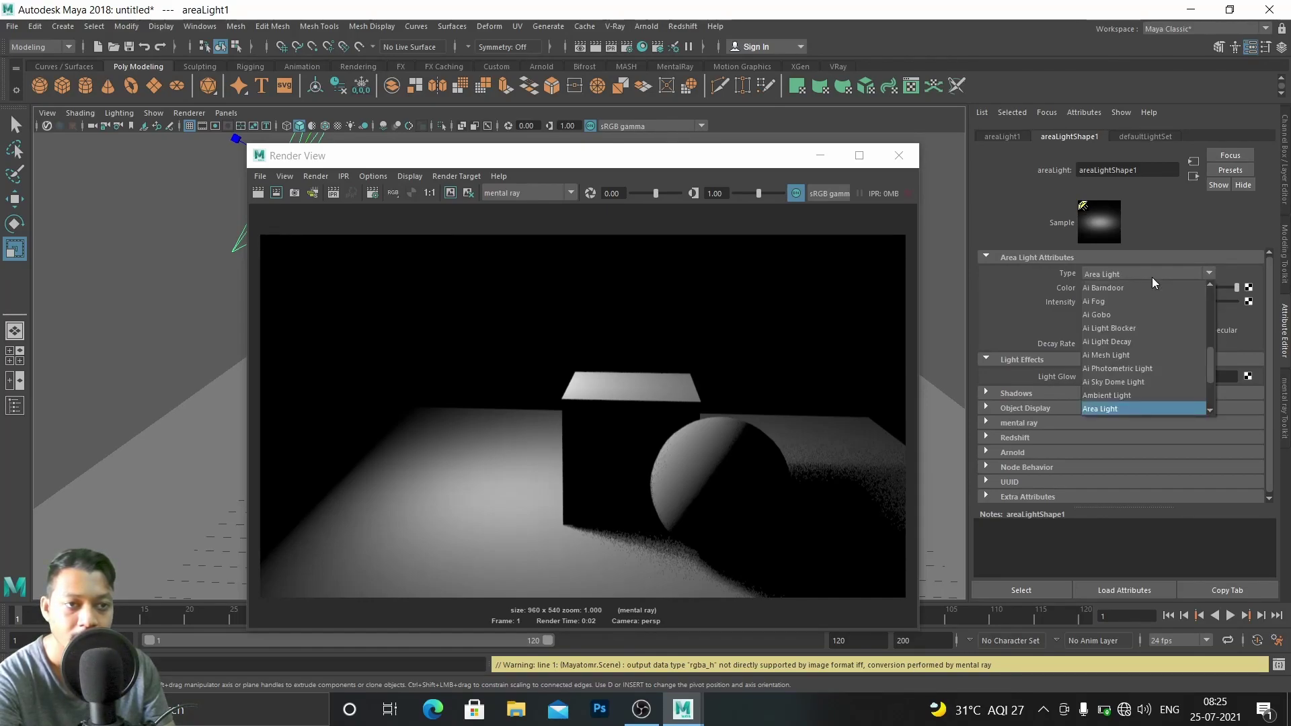
{"action": "scroll", "coordinate": [1200, 345], "scroll_direction": "down", "scroll_amount": 2}
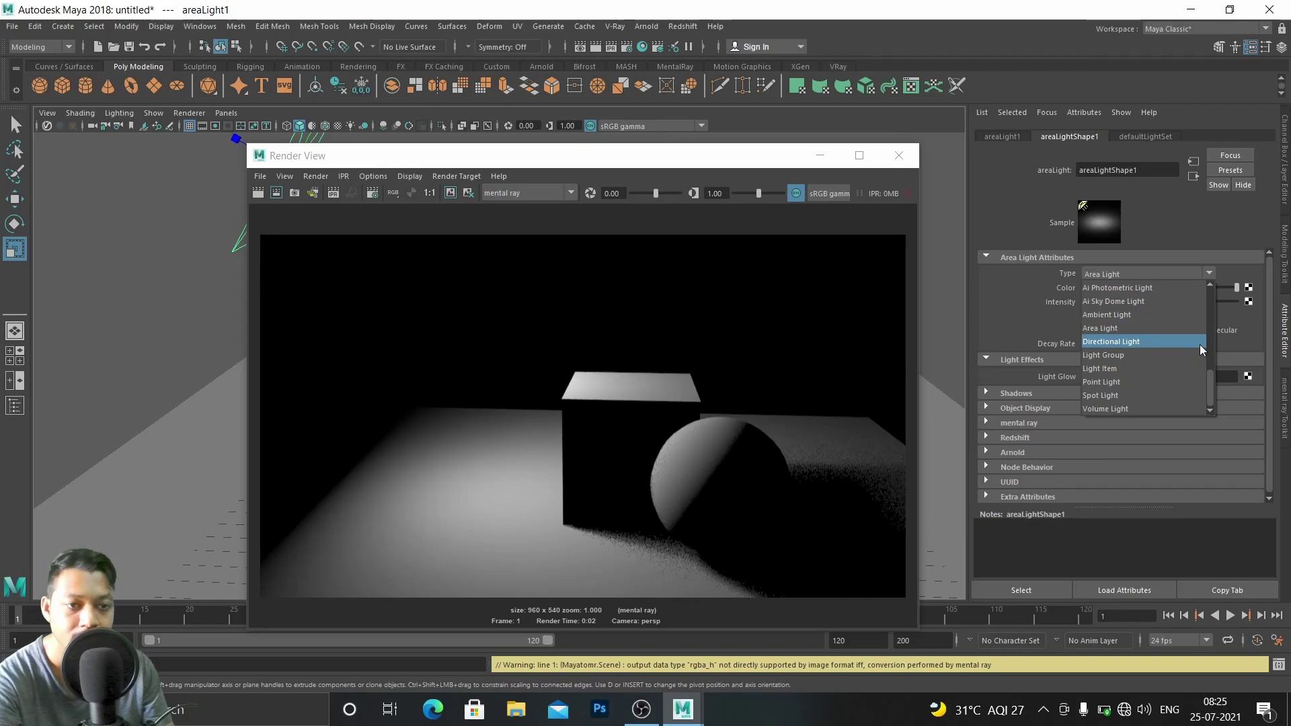
{"action": "scroll", "coordinate": [1200, 344], "scroll_direction": "down", "scroll_amount": 4}
{"action": "scroll", "coordinate": [1199, 344], "scroll_direction": "down", "scroll_amount": 2}
{"action": "scroll", "coordinate": [1199, 345], "scroll_direction": "up", "scroll_amount": 2}
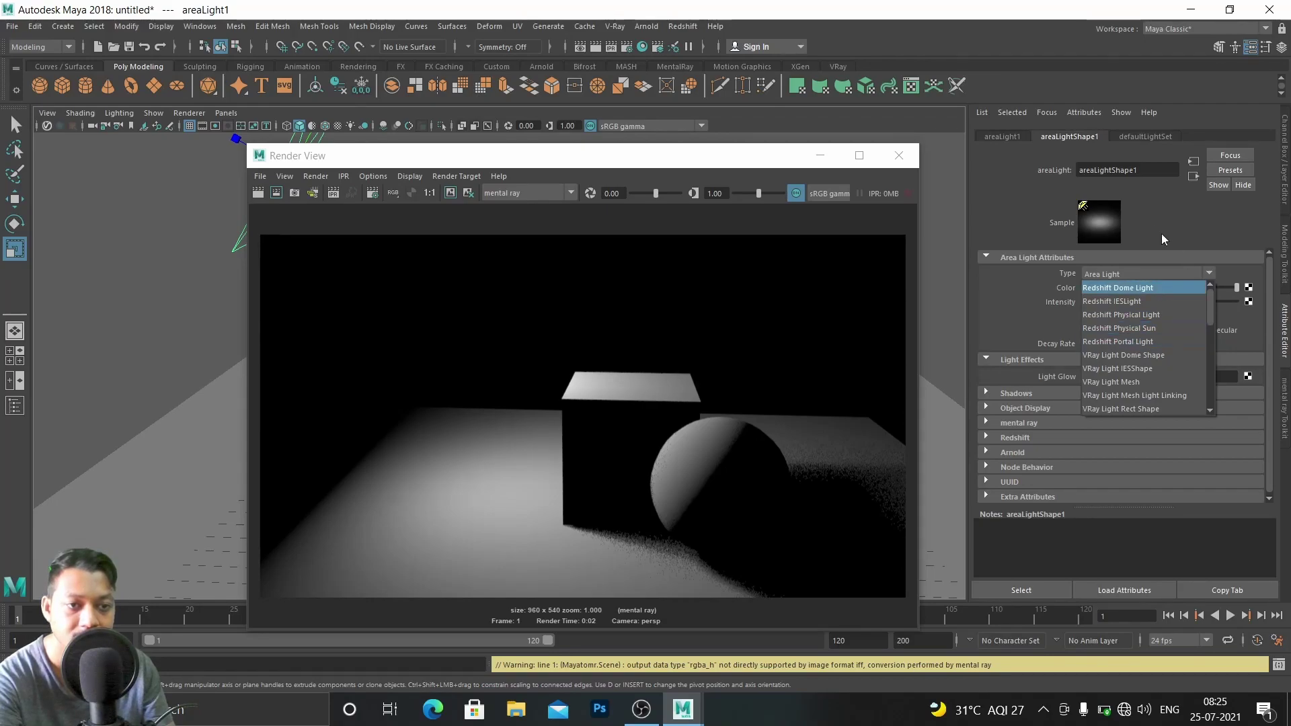
{"action": "left_click", "coordinate": [1040, 231]}
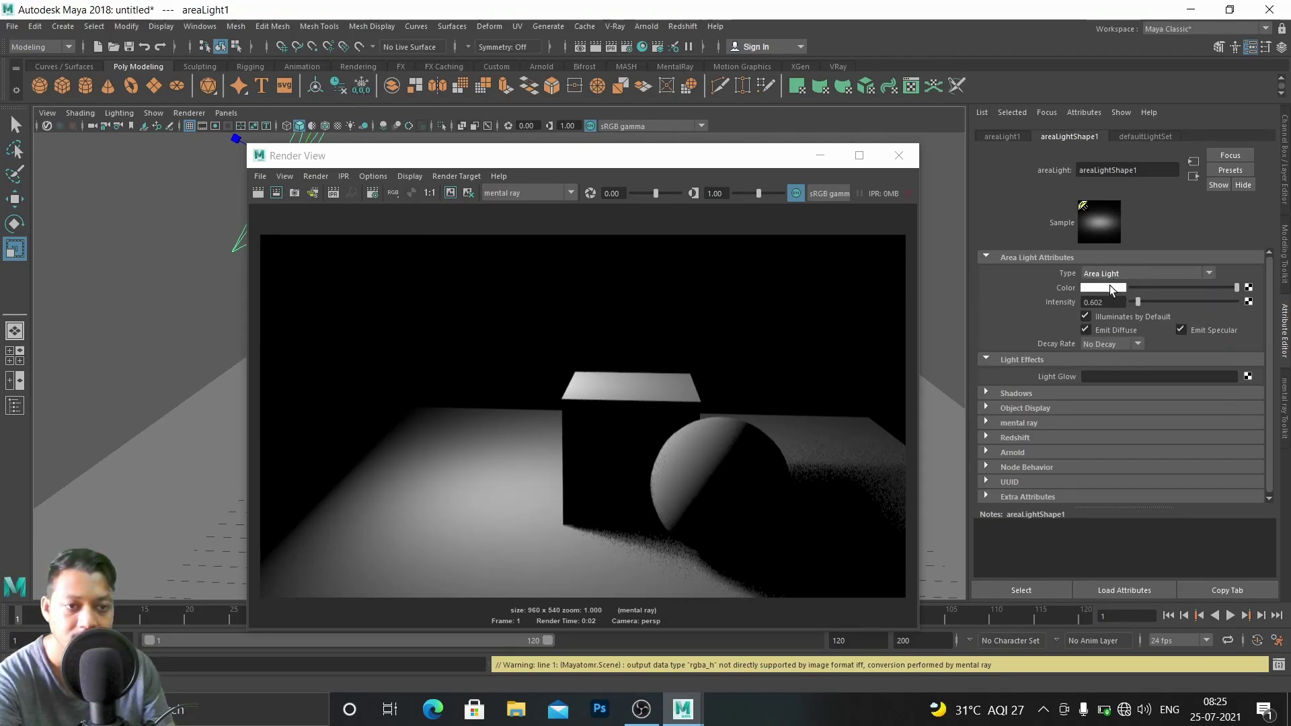
Collapse Light Effects and inspect the area light's Extra Attributes, Node Behavior, Arnold and Object Display sections
{"action": "left_click", "coordinate": [1000, 360]}
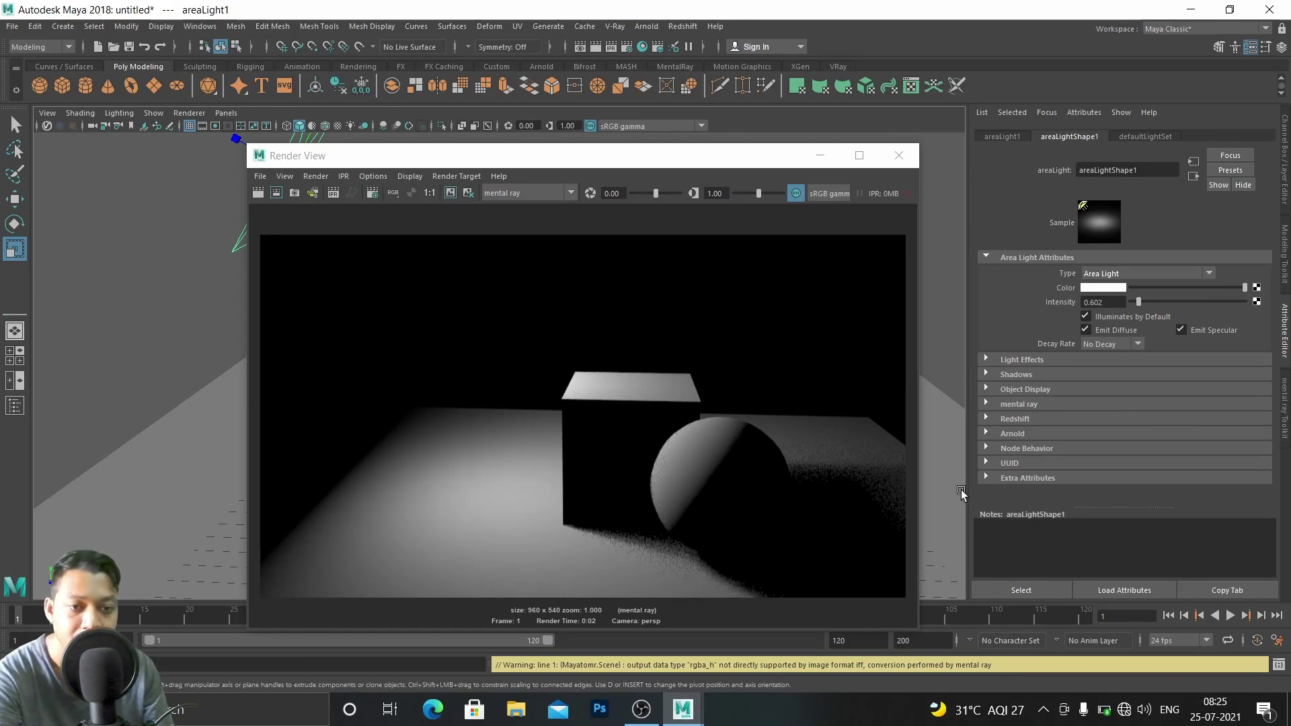
{"action": "left_click", "coordinate": [987, 475]}
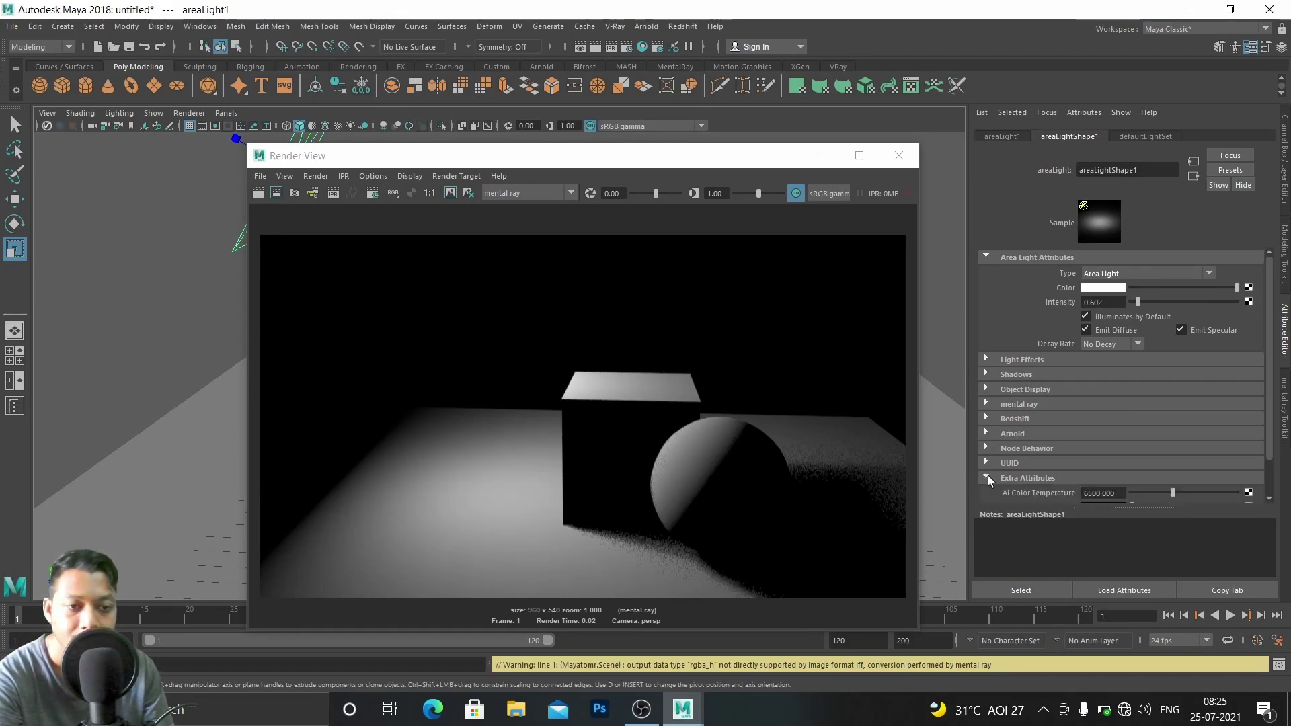
{"action": "scroll", "coordinate": [1011, 472], "scroll_direction": "down", "scroll_amount": 1}
{"action": "left_click", "coordinate": [995, 436]}
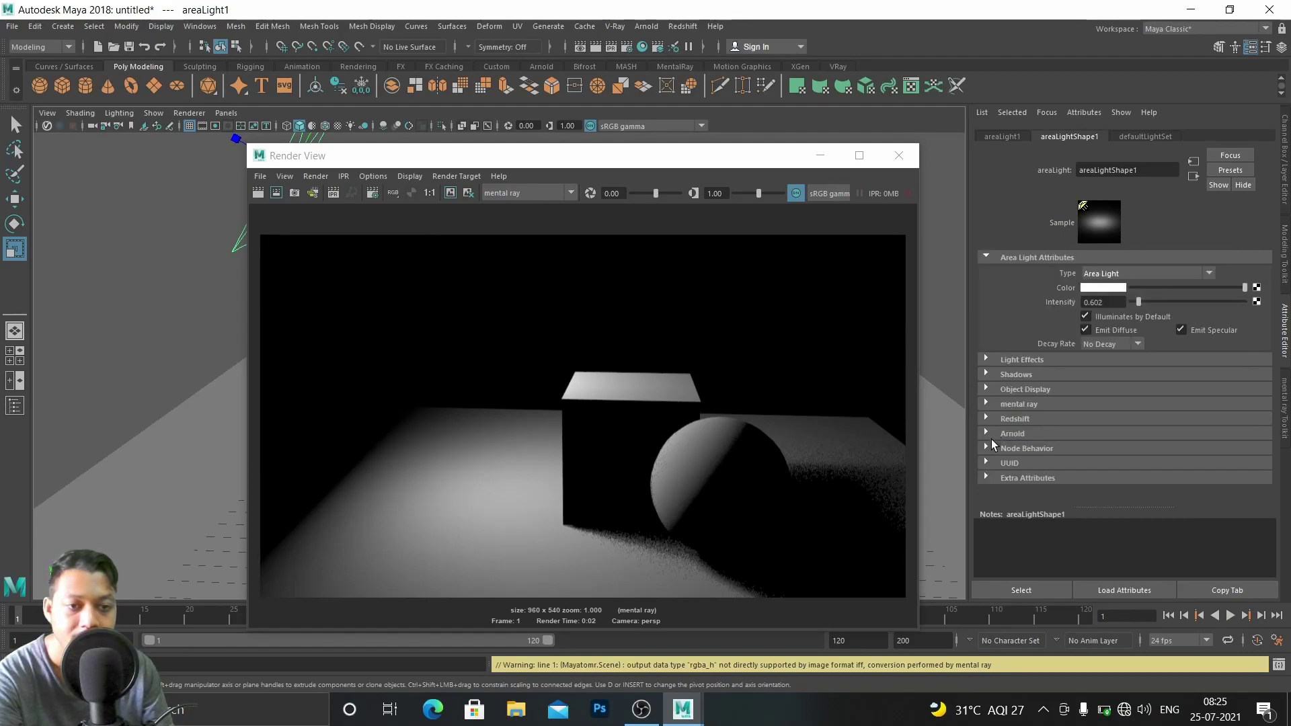
{"action": "left_click", "coordinate": [985, 448]}
{"action": "left_click", "coordinate": [988, 446]}
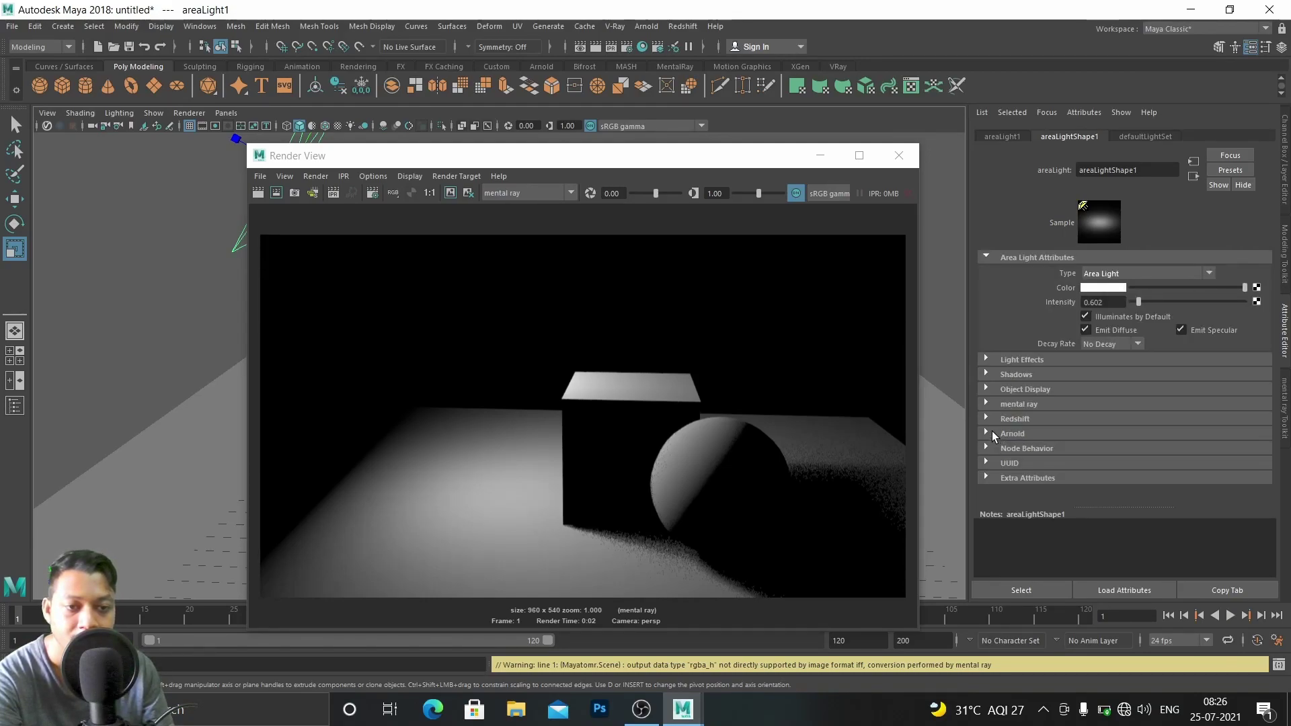
{"action": "left_click", "coordinate": [991, 432]}
{"action": "left_click", "coordinate": [986, 431]}
{"action": "left_click", "coordinate": [997, 390]}
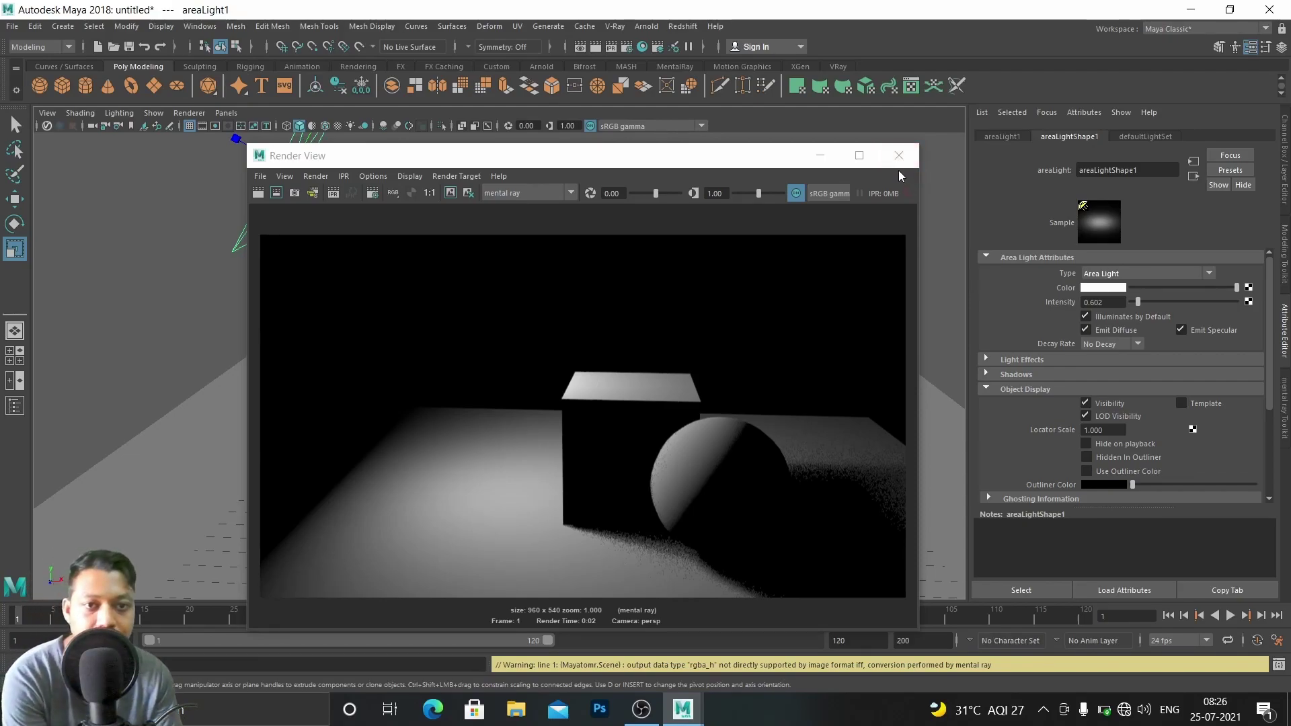
Minimize the Render View and delete the area light from the scene
{"action": "left_click", "coordinate": [829, 156]}
{"action": "left_click", "coordinate": [391, 193], "text": "alt"}
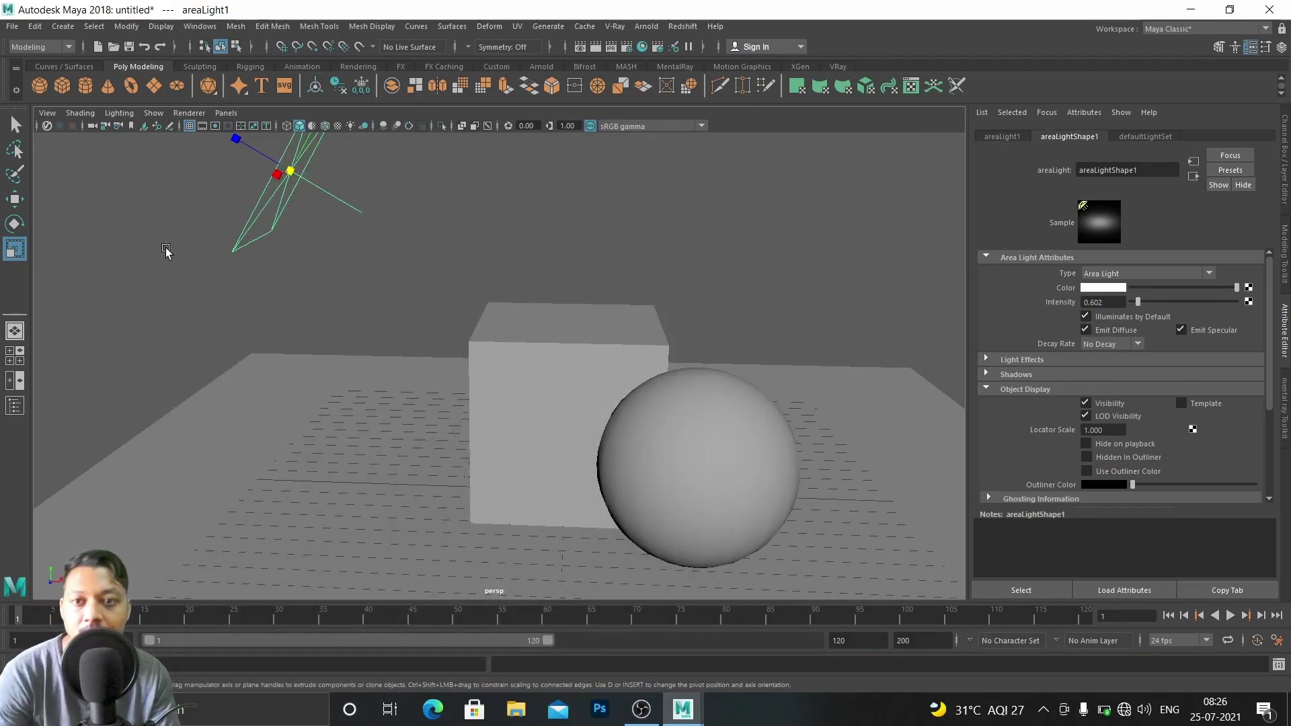
{"action": "key", "text": "Delete"}
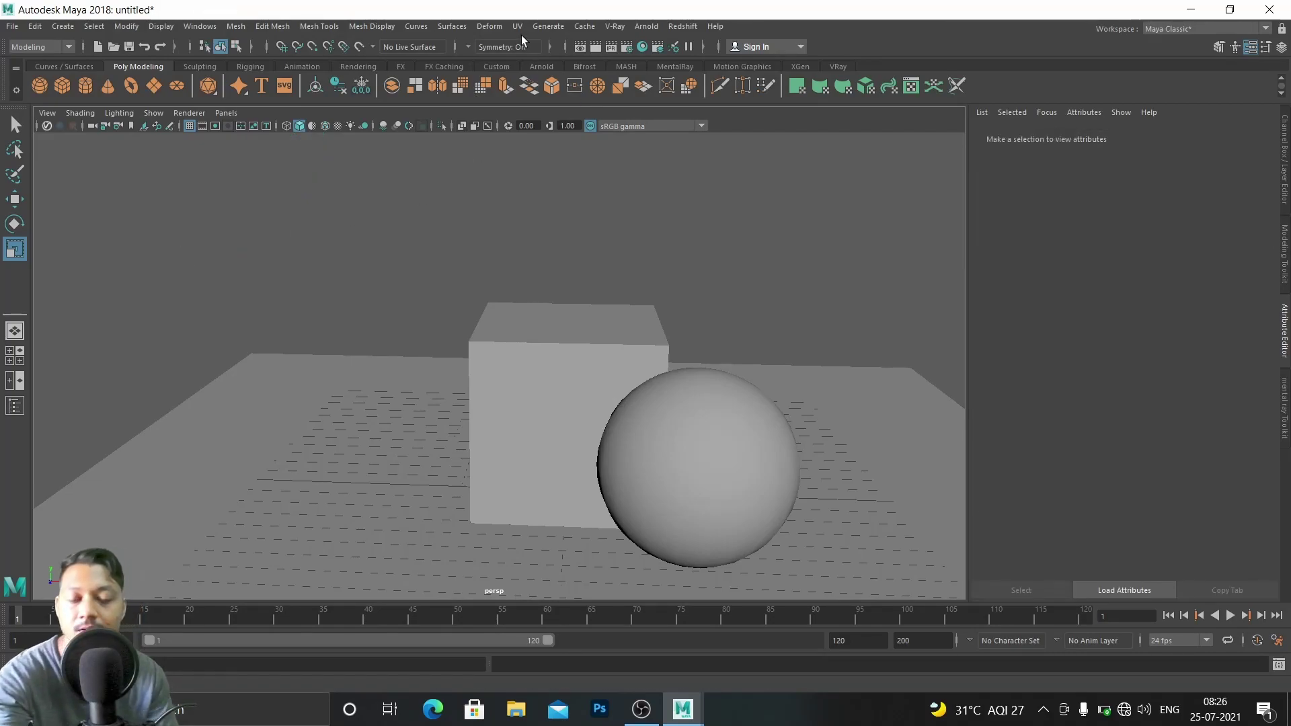
Create a V-Ray Rect Light and move it above the cube and out to the cube's left side
{"action": "left_click", "coordinate": [617, 25]}
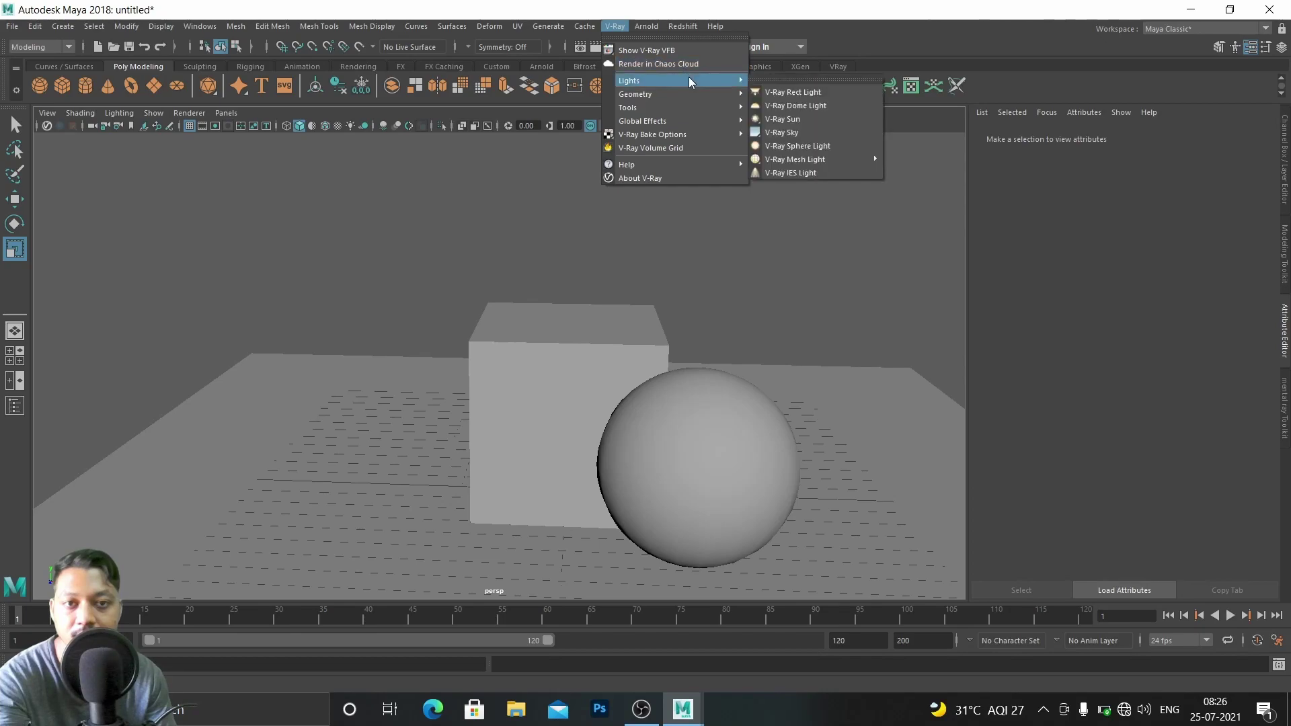
{"action": "mouse_move", "coordinate": [706, 94]}
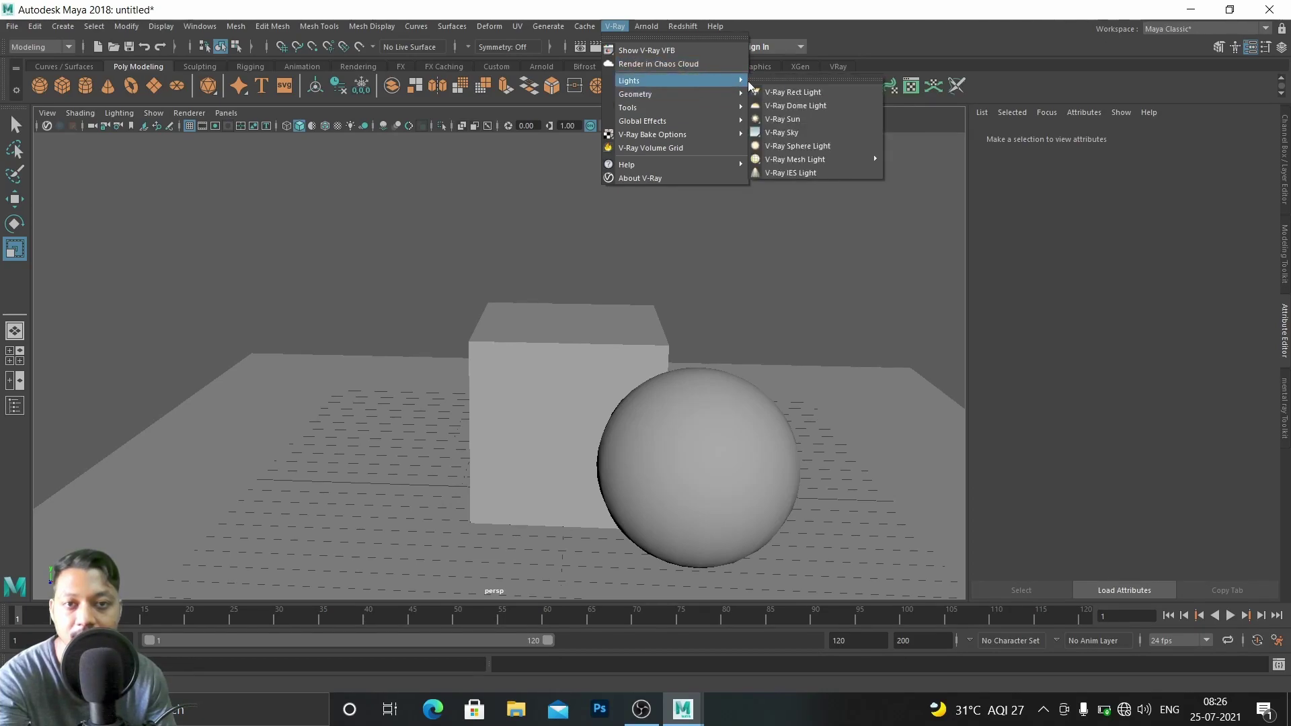
{"action": "left_click", "coordinate": [794, 92]}
{"action": "key", "text": "w"}
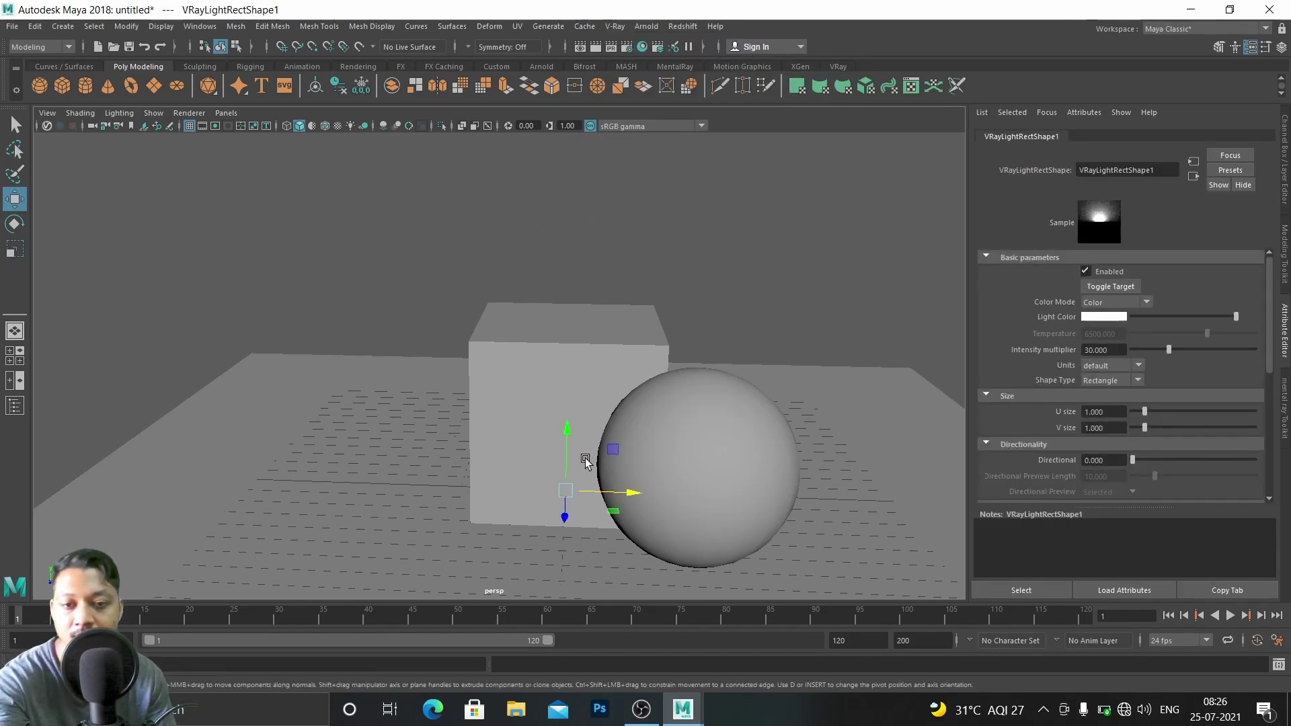
{"action": "left_click_drag", "start_coordinate": [568, 434], "coordinate": [558, 202]}
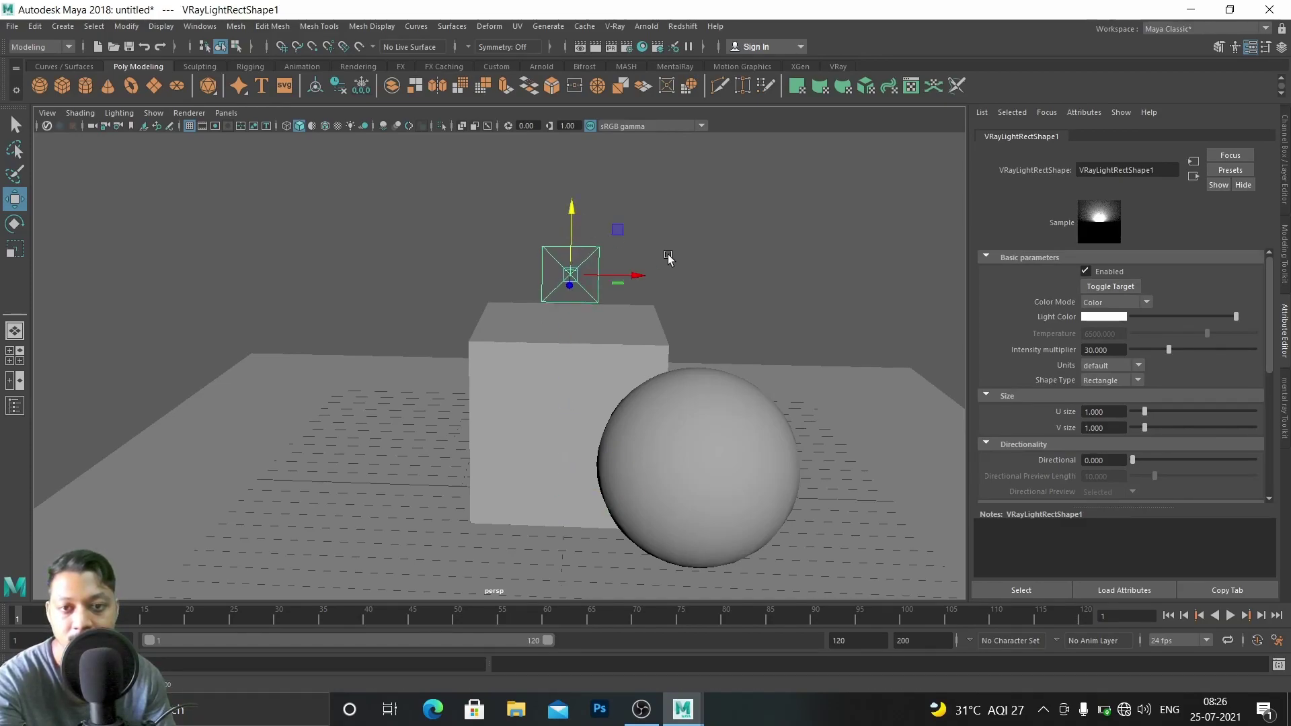
{"action": "left_click_drag", "start_coordinate": [638, 276], "coordinate": [386, 271]}
Rotate the rect light to aim diagonally down at the cube and sphere, then move it farther up and away
{"action": "key", "text": "e"}
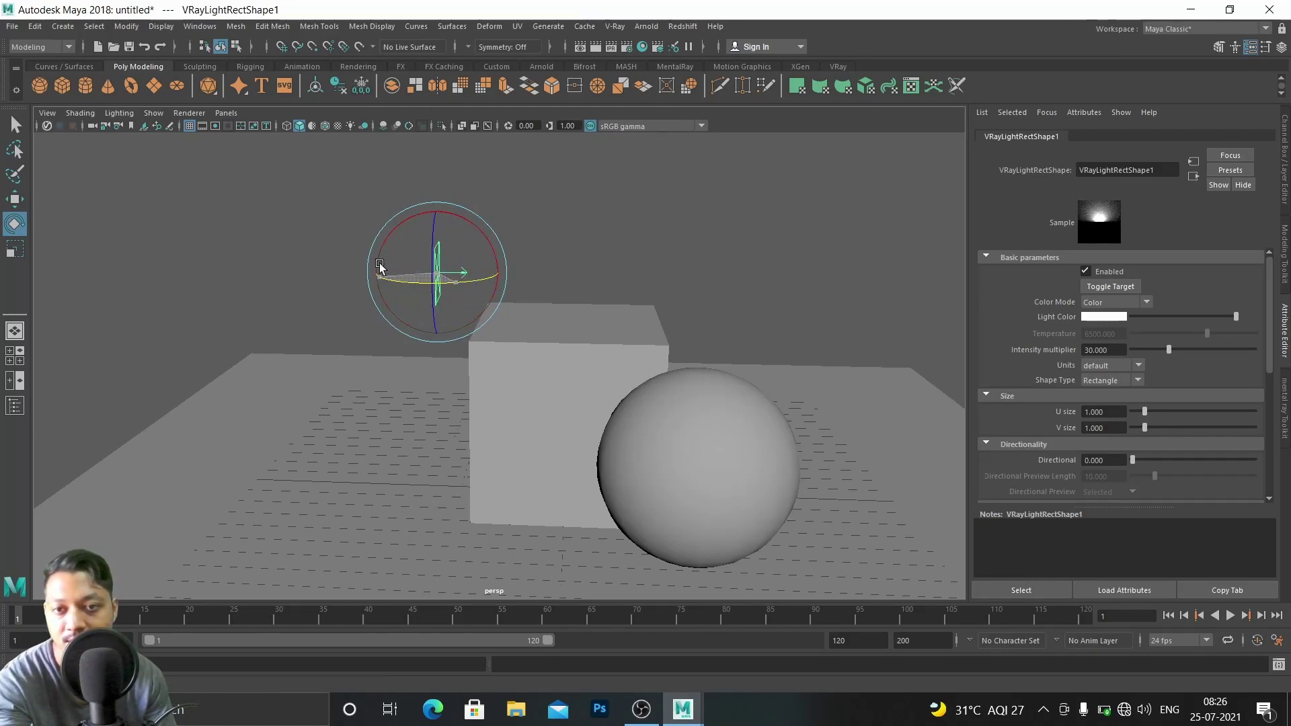
{"action": "left_click_drag", "start_coordinate": [472, 232], "coordinate": [427, 273]}
{"action": "key", "text": "w"}
{"action": "left_click_drag", "start_coordinate": [360, 208], "coordinate": [357, 151]}
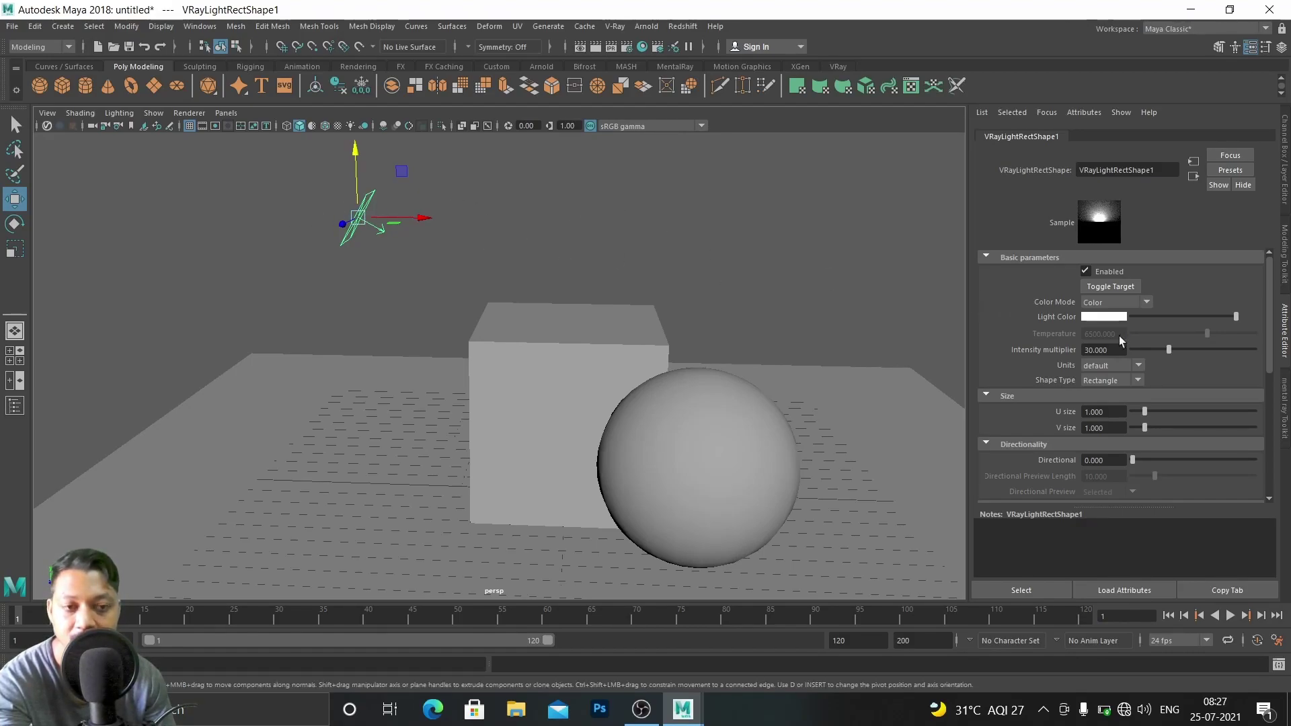
Set the rect light's U size and V size to 3
{"action": "left_click_drag", "start_coordinate": [1144, 408], "coordinate": [1077, 425]}
{"action": "type", "text": "3"}
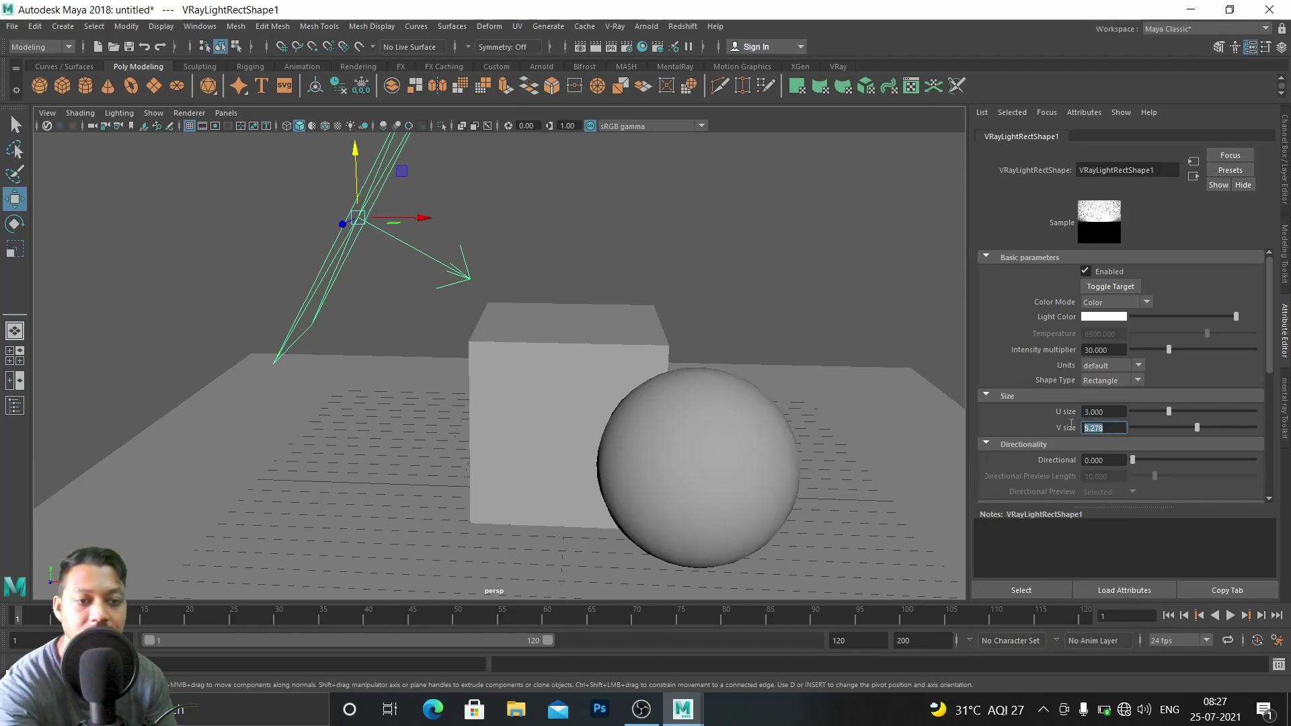
{"action": "key", "text": "Return"}
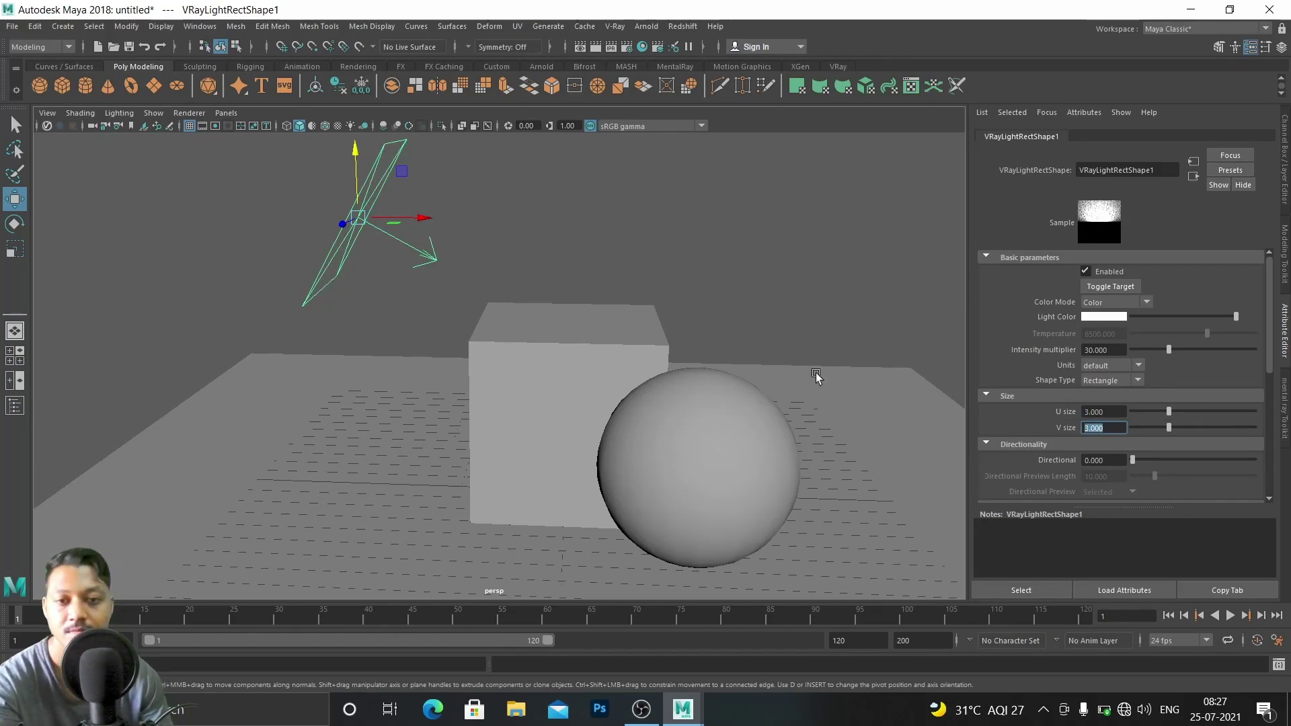
Restore the Render View and render the rect light in mental ray, then set its intensity multiplier to about 17.222
{"action": "left_click", "coordinate": [74, 681]}
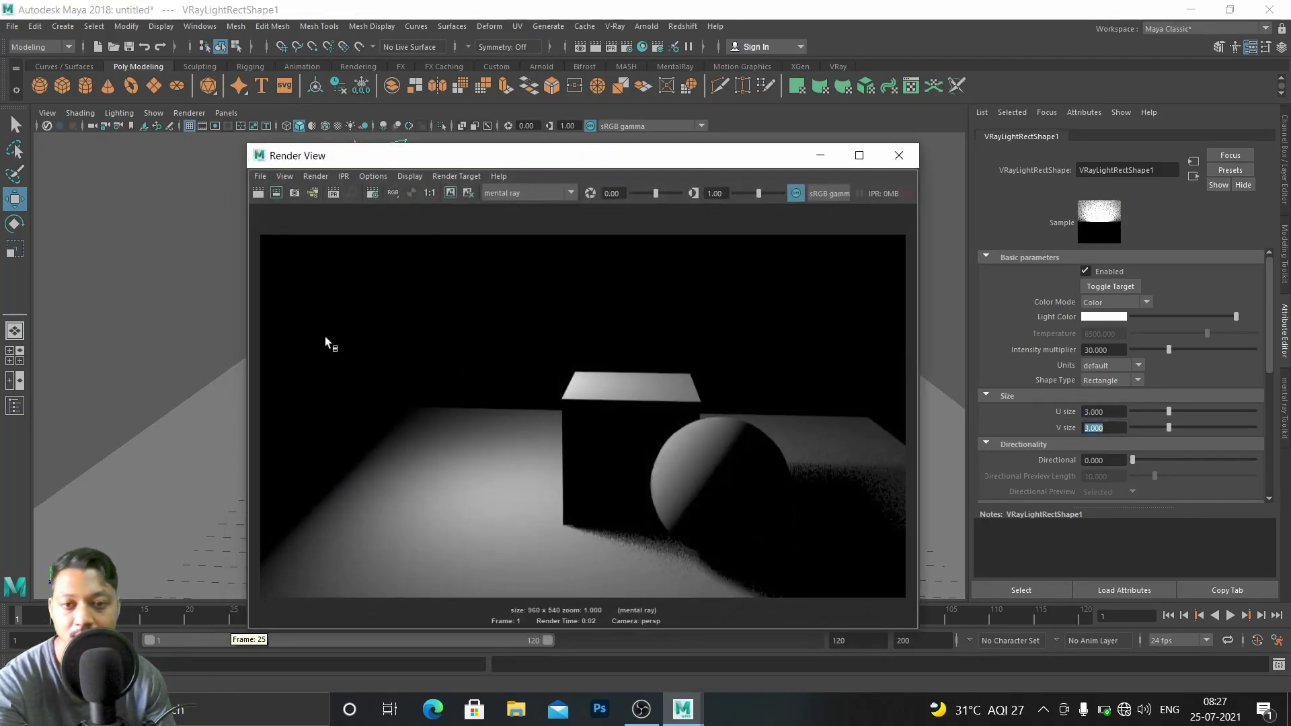
{"action": "left_click", "coordinate": [257, 196]}
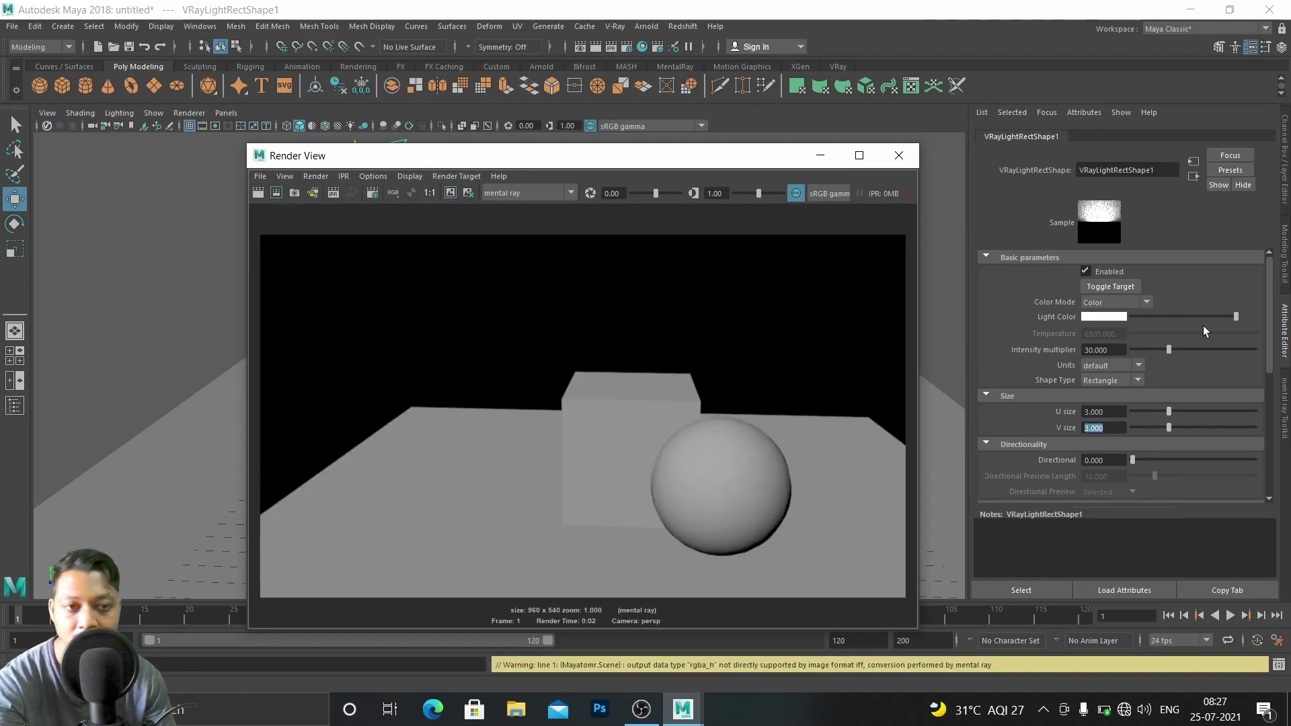
{"action": "left_click_drag", "start_coordinate": [1165, 348], "coordinate": [1153, 345]}
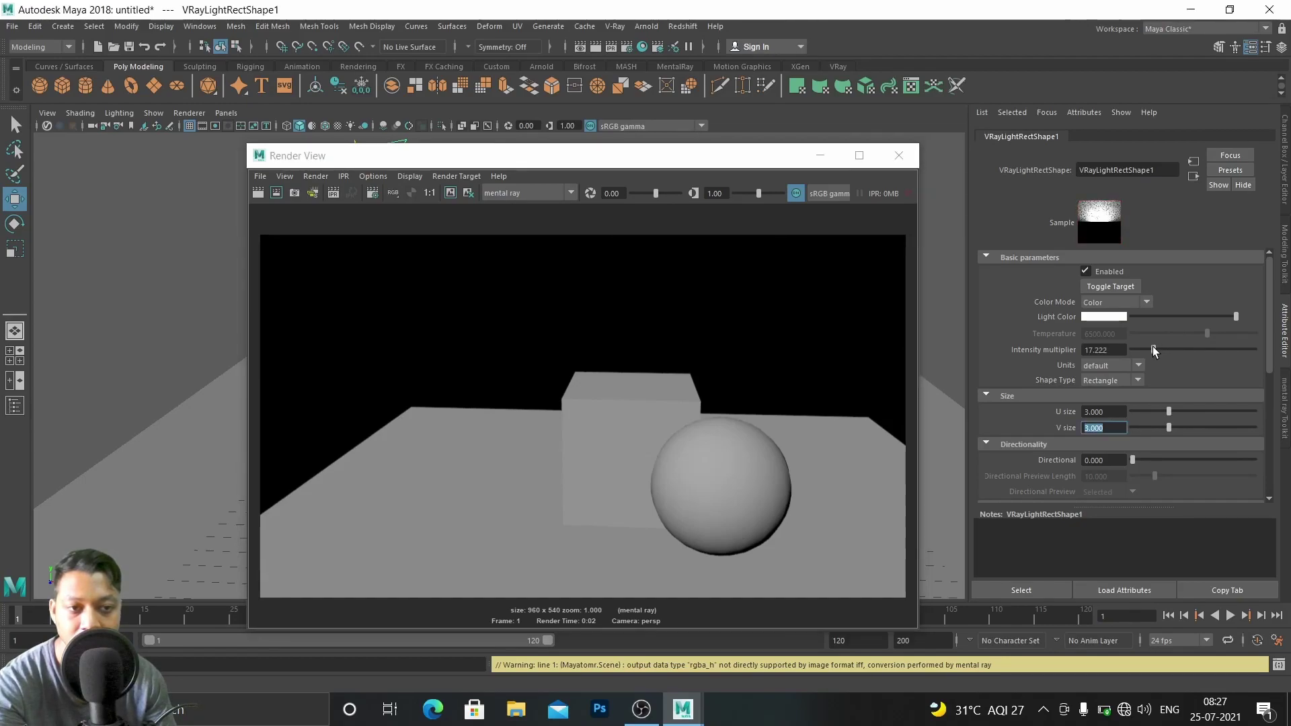
Switch the rect light's Skylight Portal option on and off, then render with Invisible enabled and disable Invisible again
{"action": "scroll", "coordinate": [1064, 393], "scroll_direction": "down", "scroll_amount": 6}
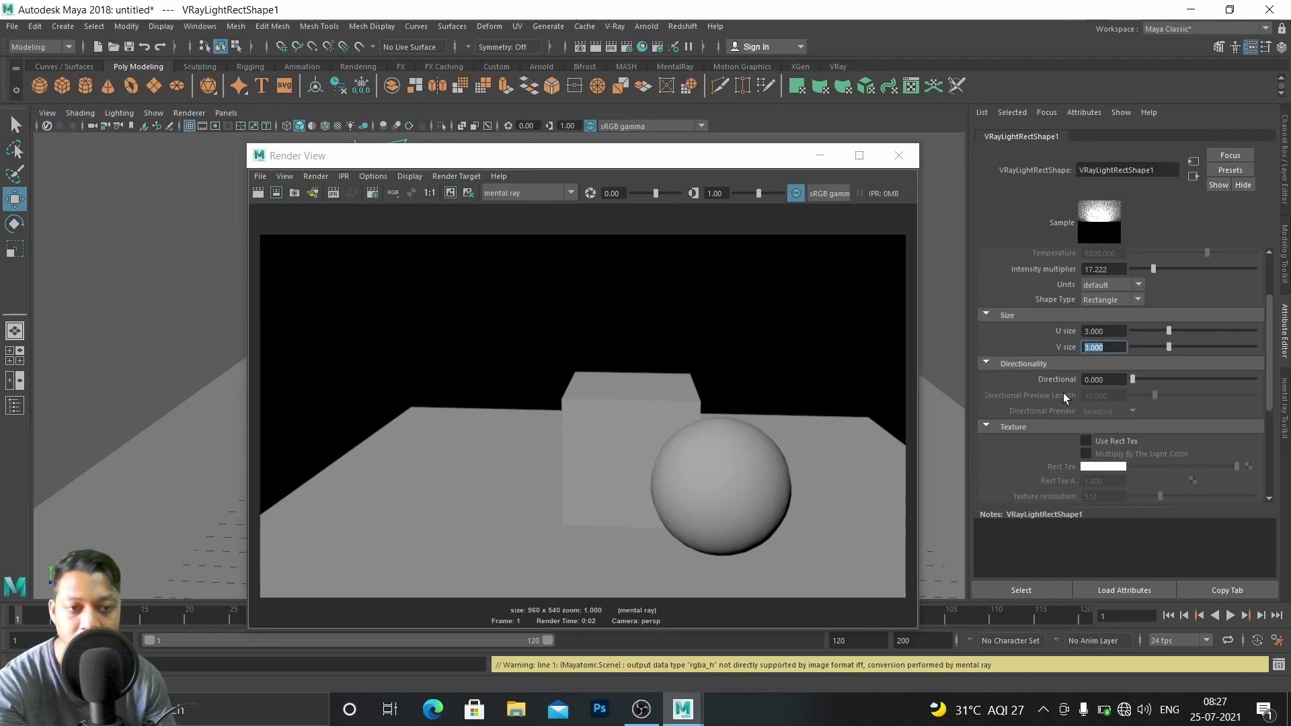
{"action": "left_click", "coordinate": [1006, 360]}
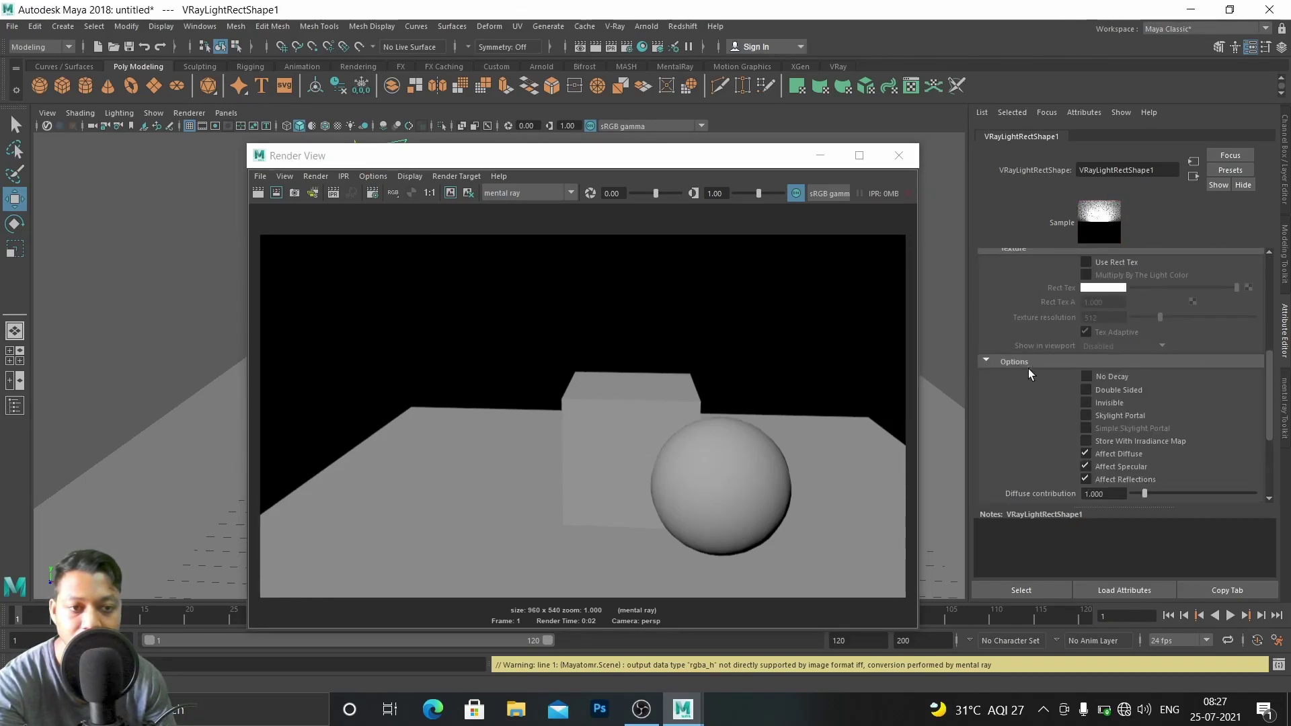
{"action": "scroll", "coordinate": [1112, 382], "scroll_direction": "down", "scroll_amount": 1}
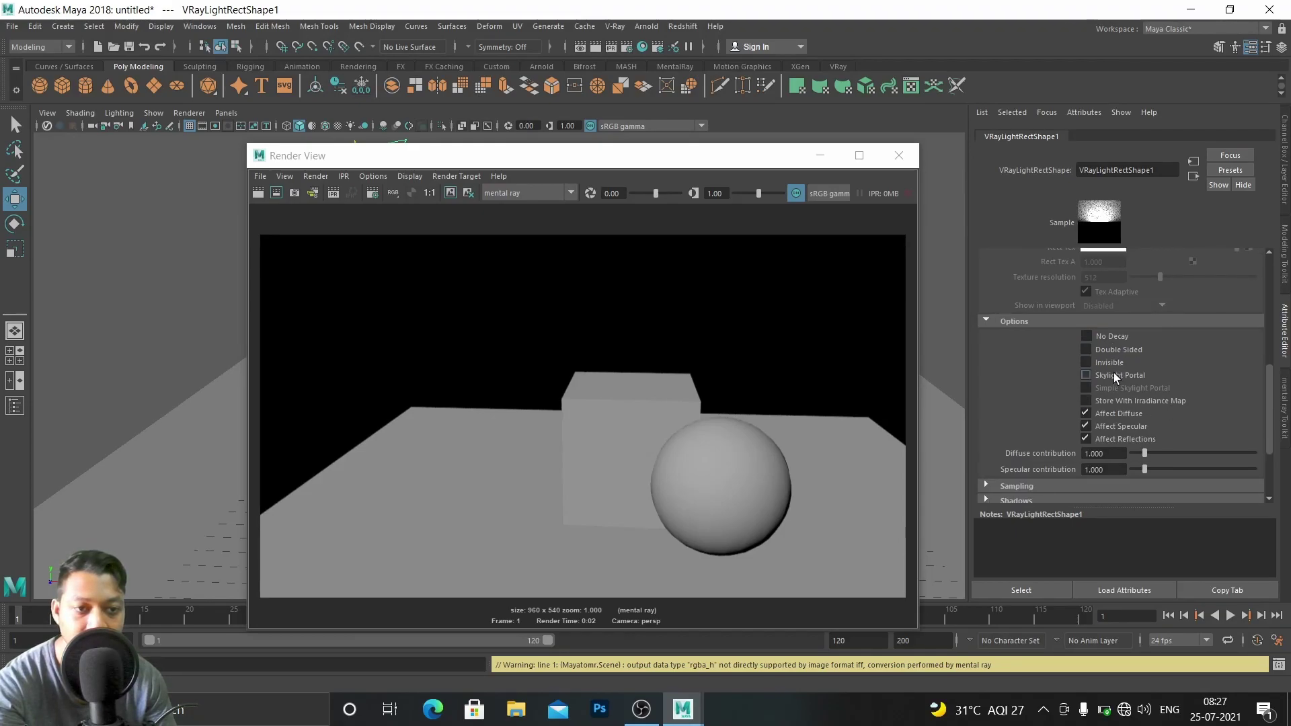
{"action": "left_click", "coordinate": [1105, 362]}
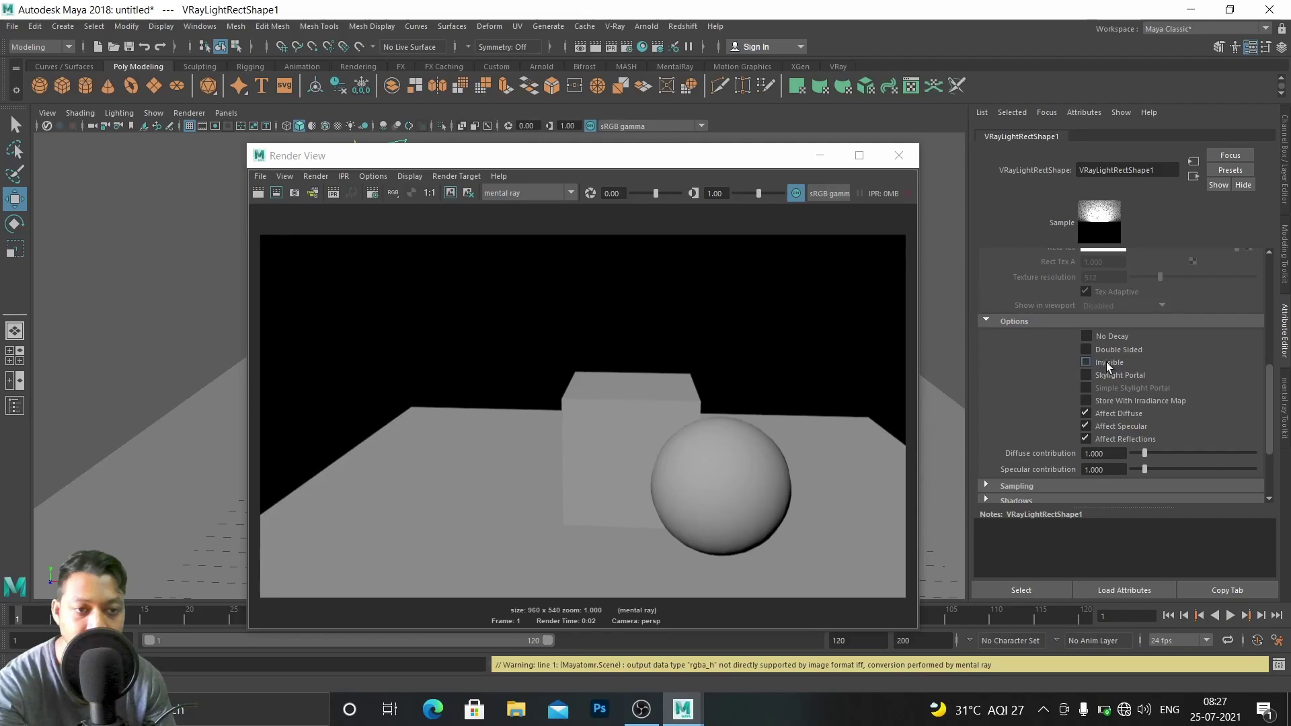
{"action": "left_click", "coordinate": [1088, 374]}
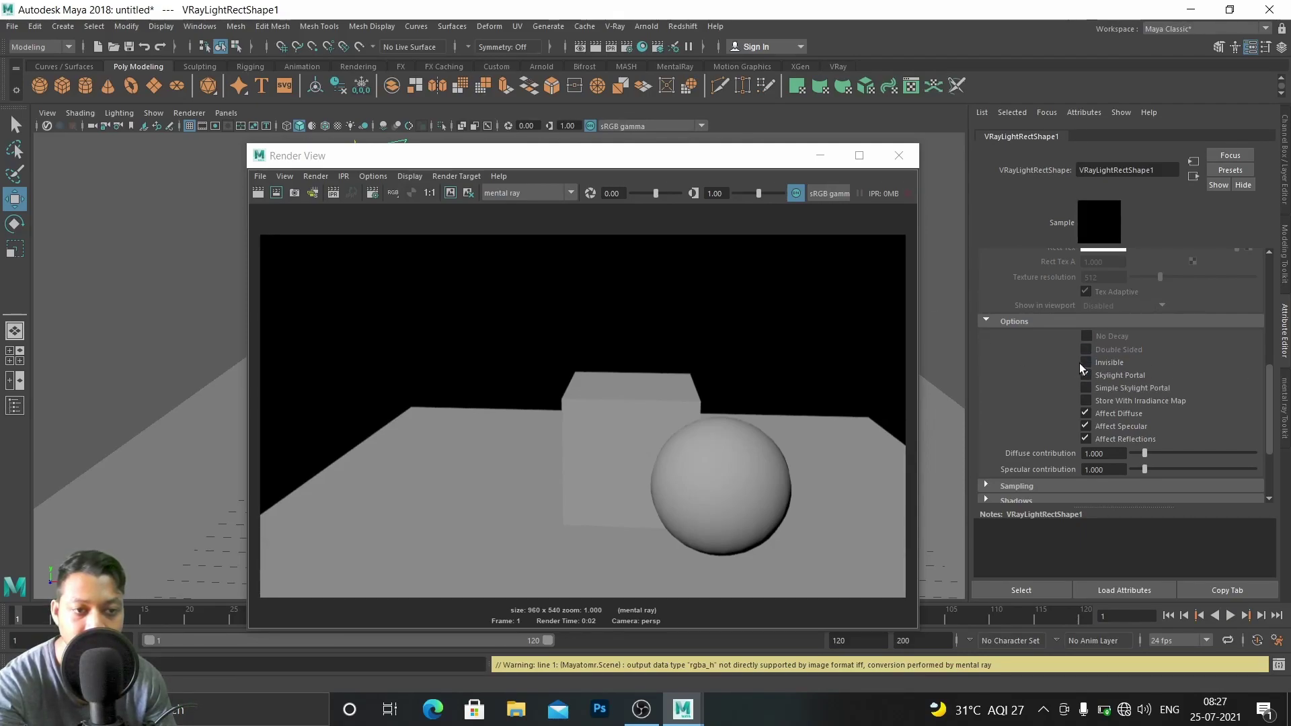
{"action": "left_click", "coordinate": [1089, 374]}
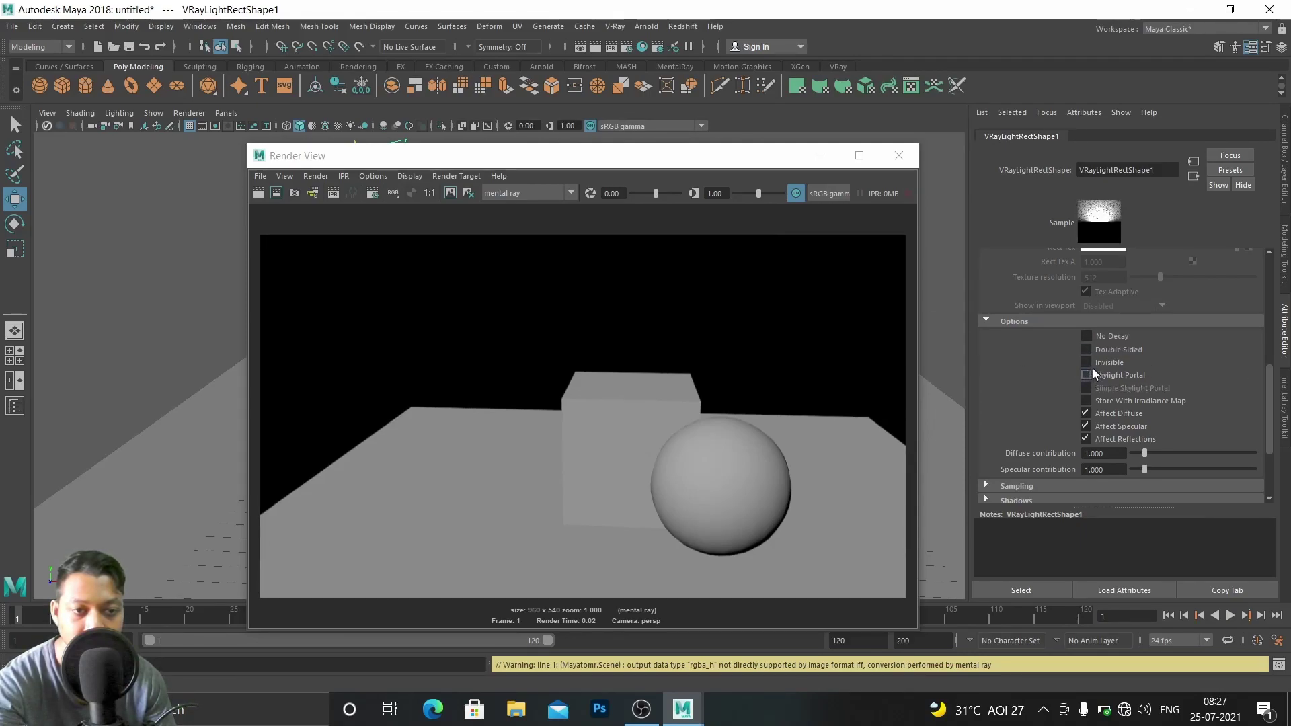
{"action": "left_click", "coordinate": [259, 194]}
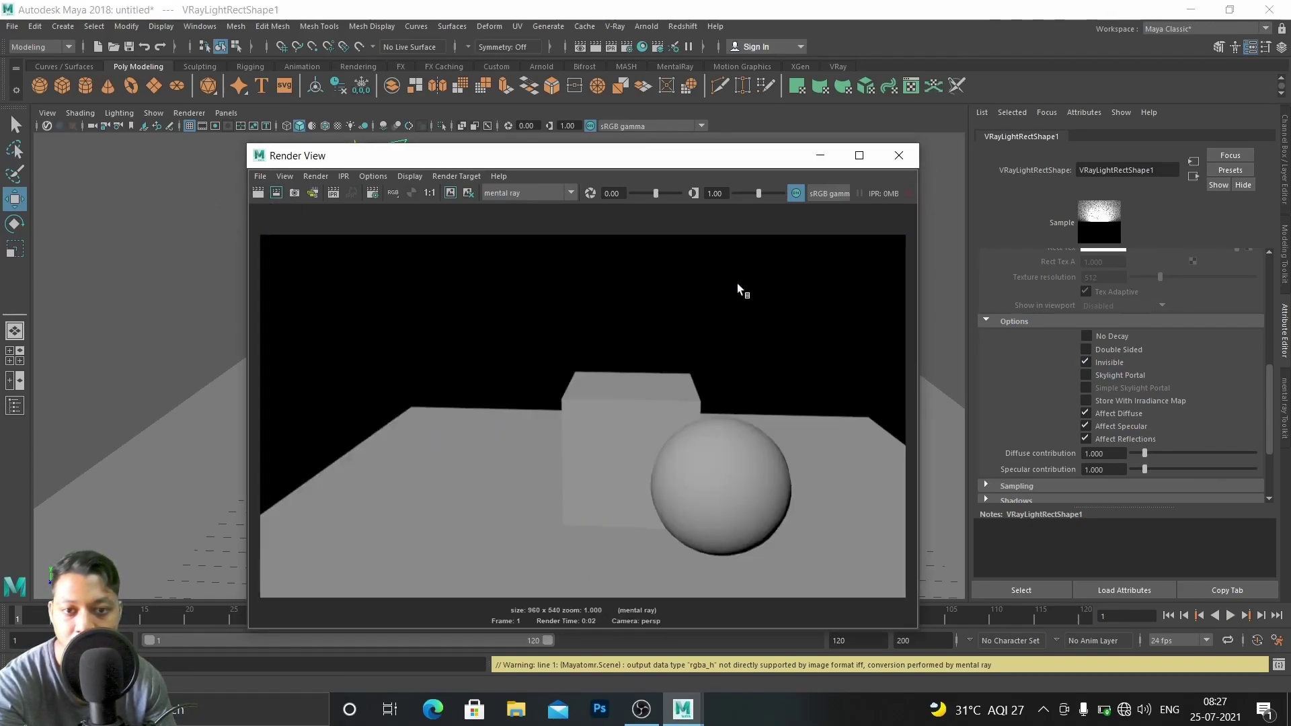
{"action": "left_click", "coordinate": [1086, 362]}
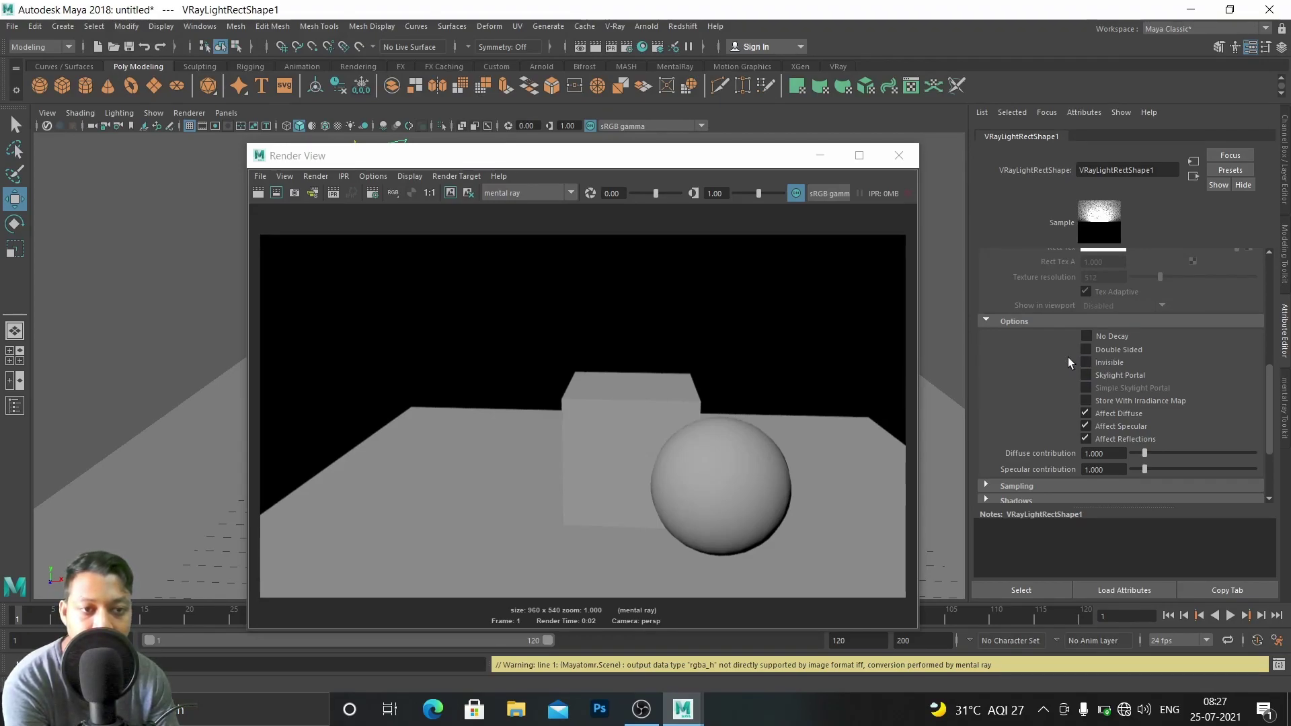
Review the rect light's size, directionality and texture settings
{"action": "scroll", "coordinate": [1043, 341], "scroll_direction": "up", "scroll_amount": 2}
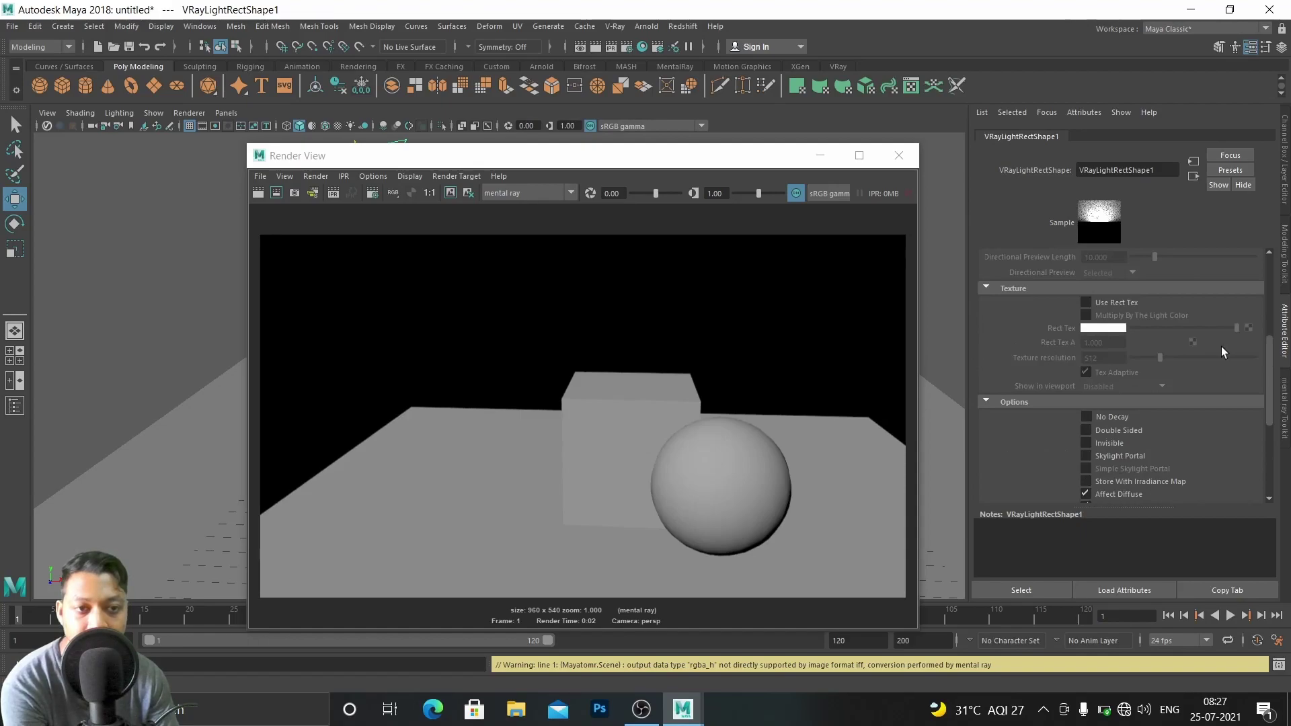
{"action": "scroll", "coordinate": [1113, 357], "scroll_direction": "up", "scroll_amount": 3}
{"action": "left_click", "coordinate": [1108, 331]}
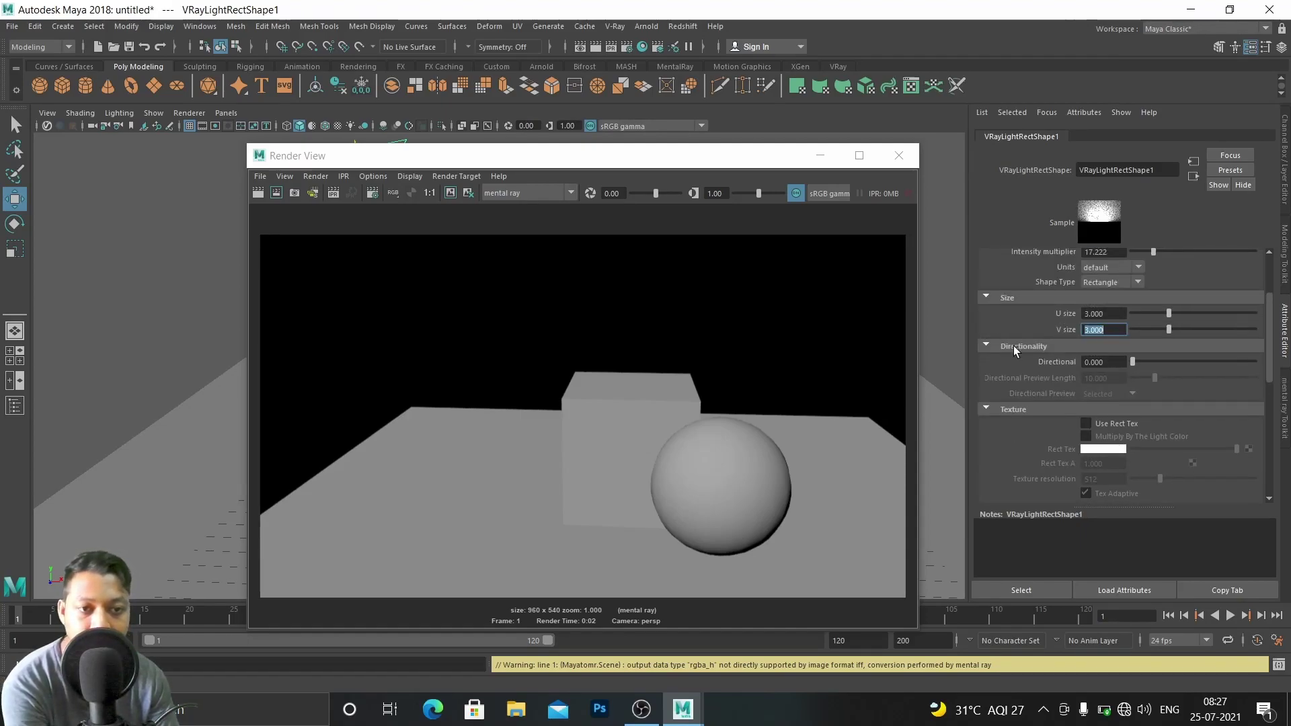
{"action": "scroll", "coordinate": [1123, 438], "scroll_direction": "down", "scroll_amount": 2}
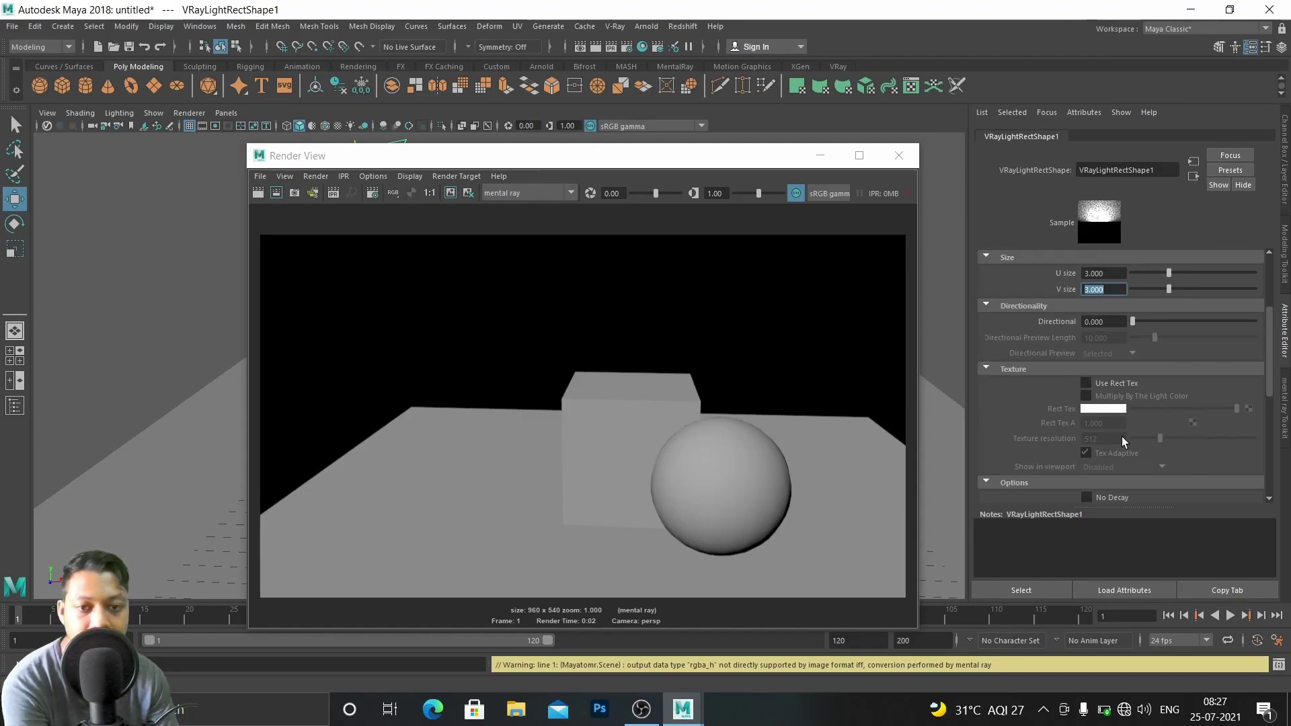
Lower the rect light's intensity multiplier to about 9.444 and 4.444, rendering in mental ray after each change
{"action": "scroll", "coordinate": [1119, 434], "scroll_direction": "down", "scroll_amount": 2}
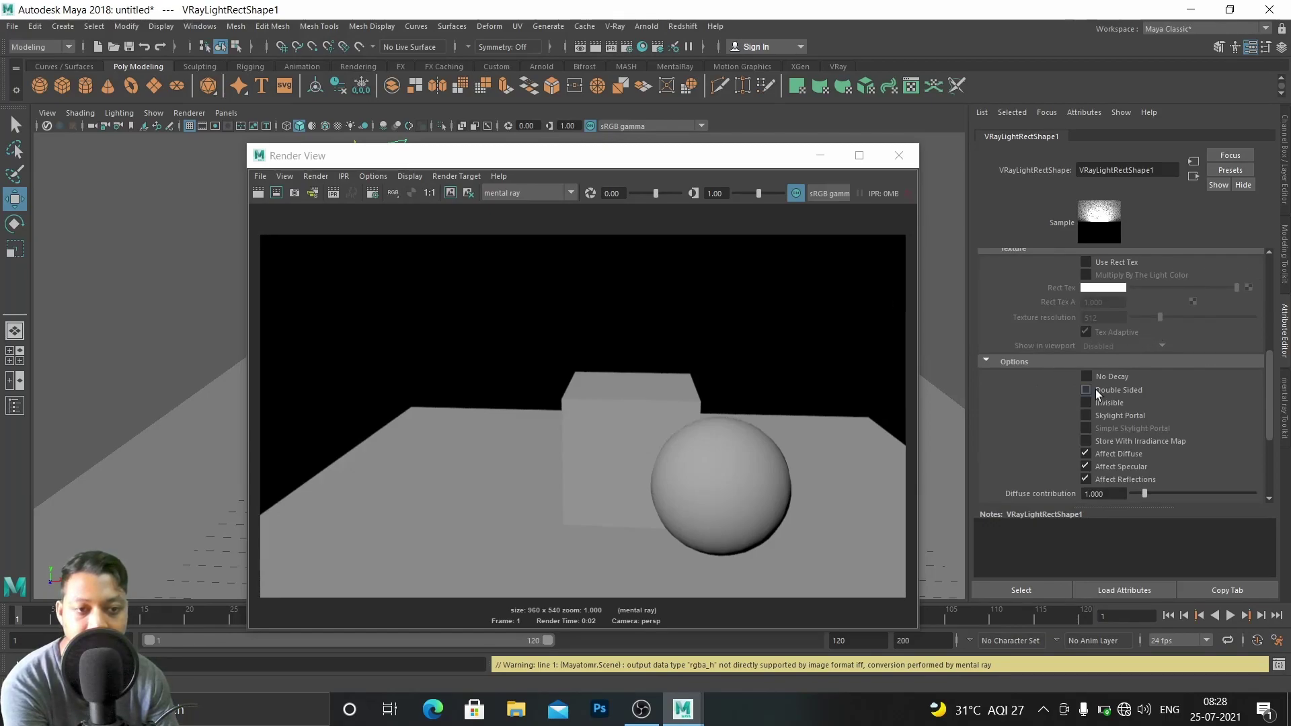
{"action": "scroll", "coordinate": [1132, 397], "scroll_direction": "up", "scroll_amount": 4}
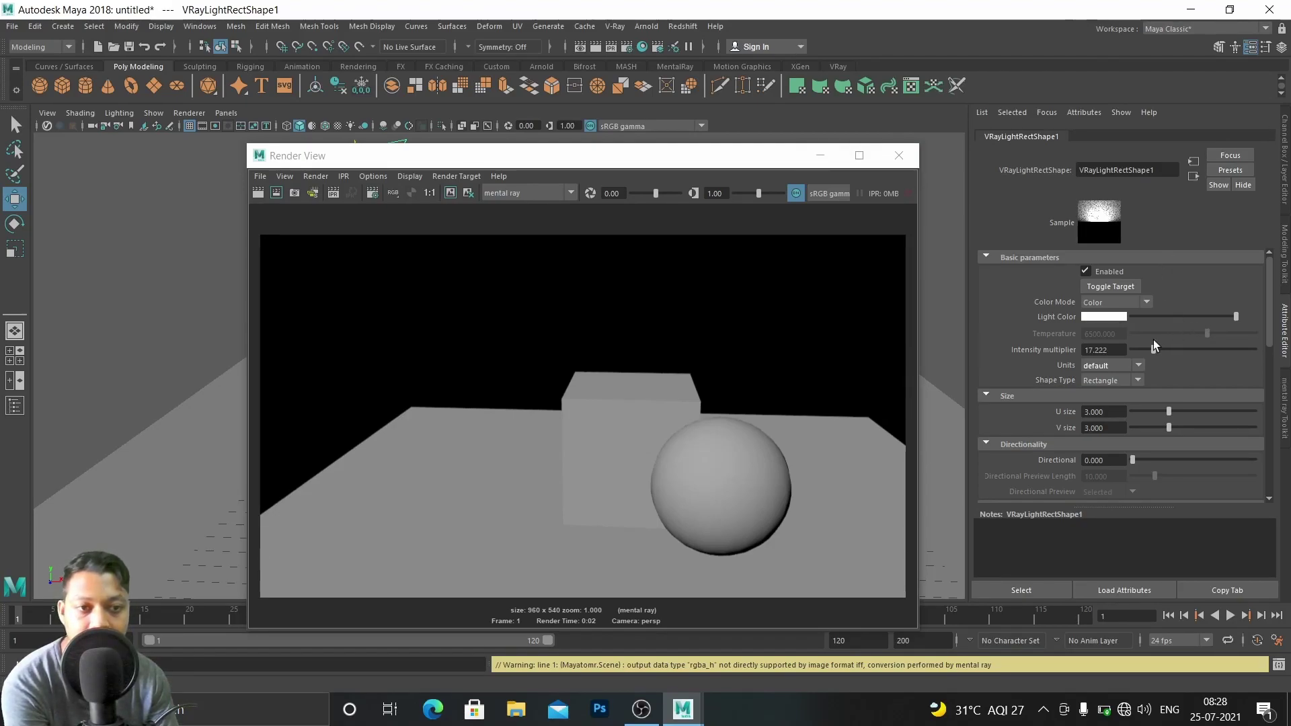
{"action": "left_click_drag", "start_coordinate": [1152, 350], "coordinate": [1145, 348]}
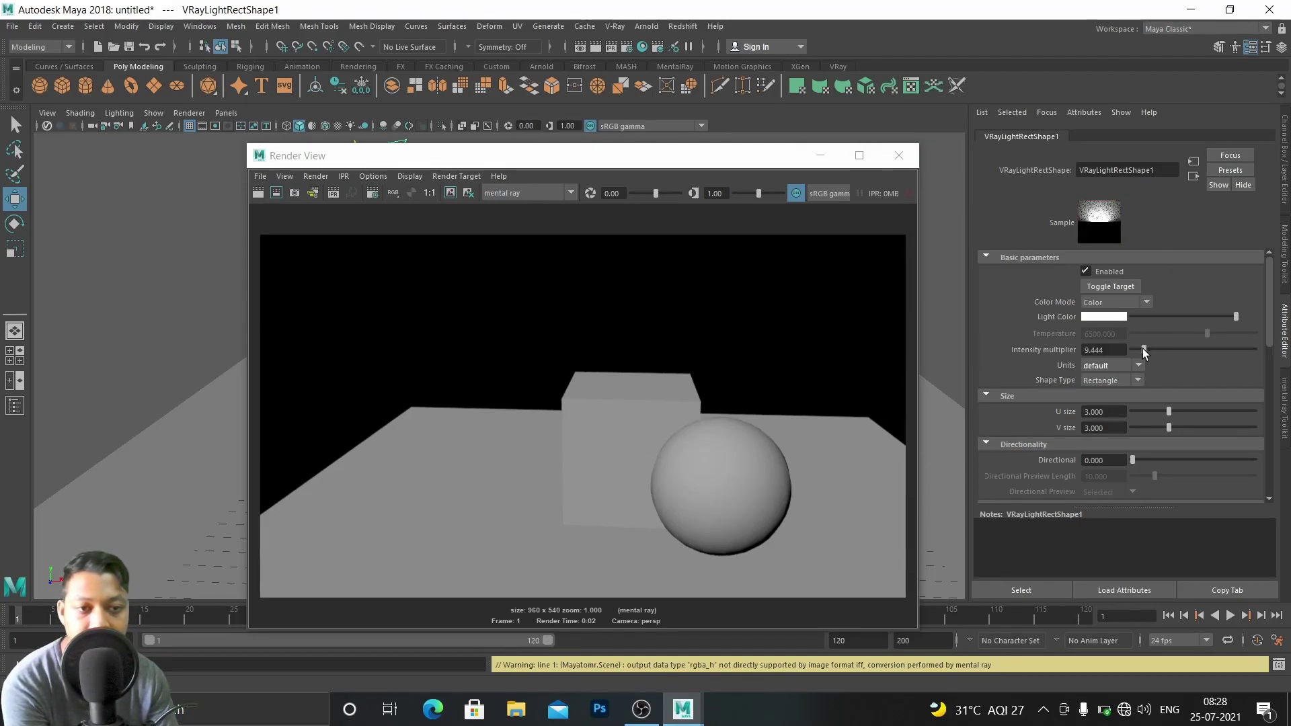
{"action": "left_click", "coordinate": [256, 191]}
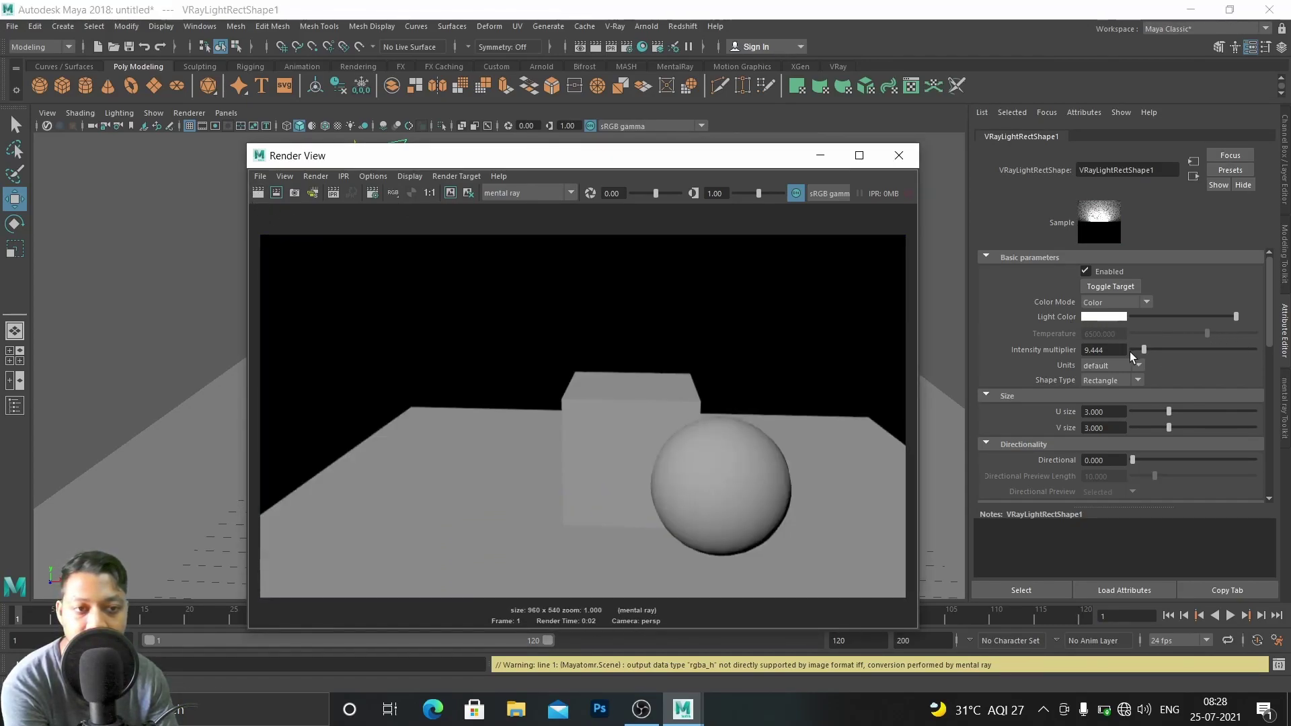
{"action": "left_click_drag", "start_coordinate": [1142, 350], "coordinate": [1137, 350]}
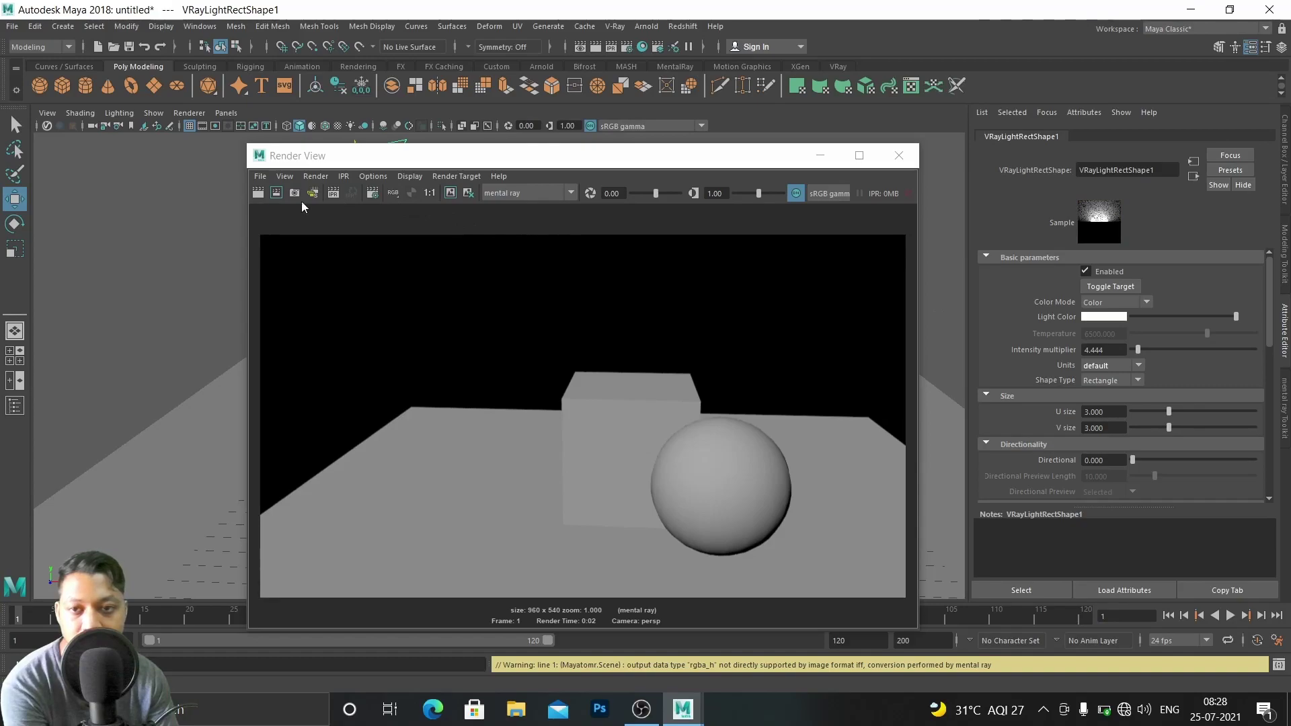
{"action": "left_click", "coordinate": [258, 193]}
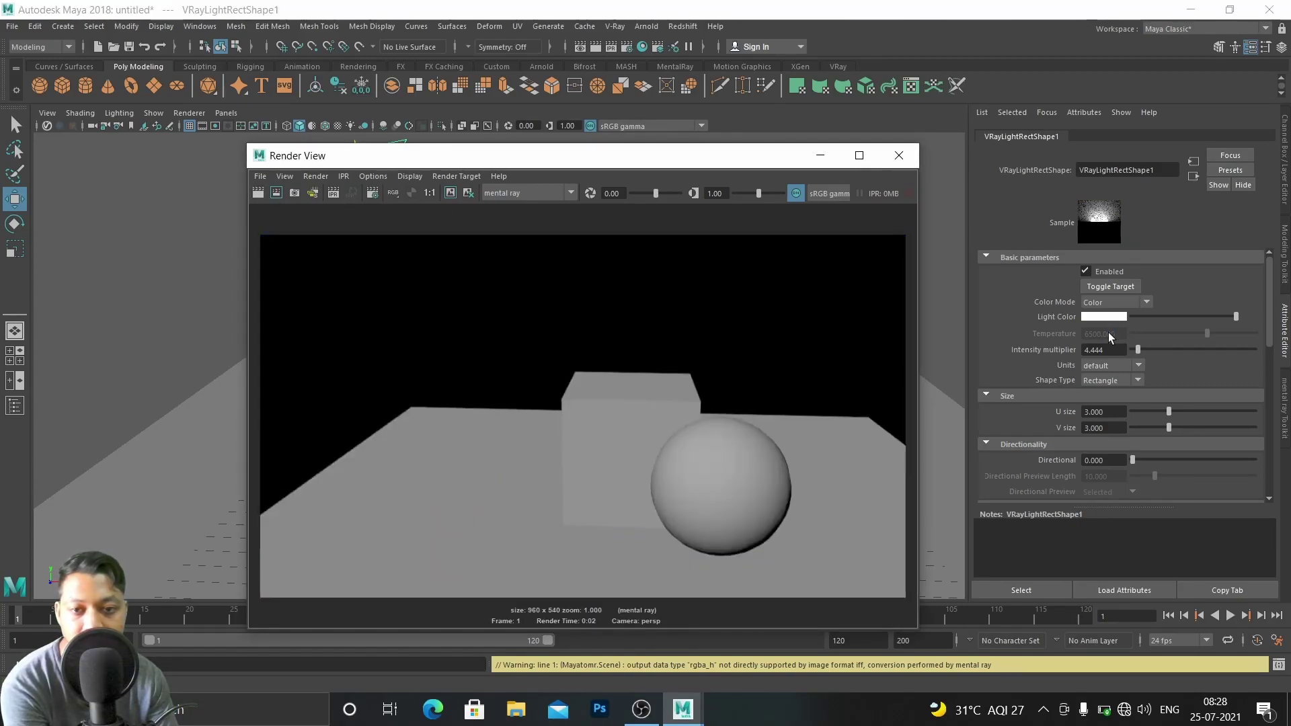
Reduce the rect light's intensity multiplier to about 2.222 and render it again in mental ray
{"action": "left_click", "coordinate": [1138, 350]}
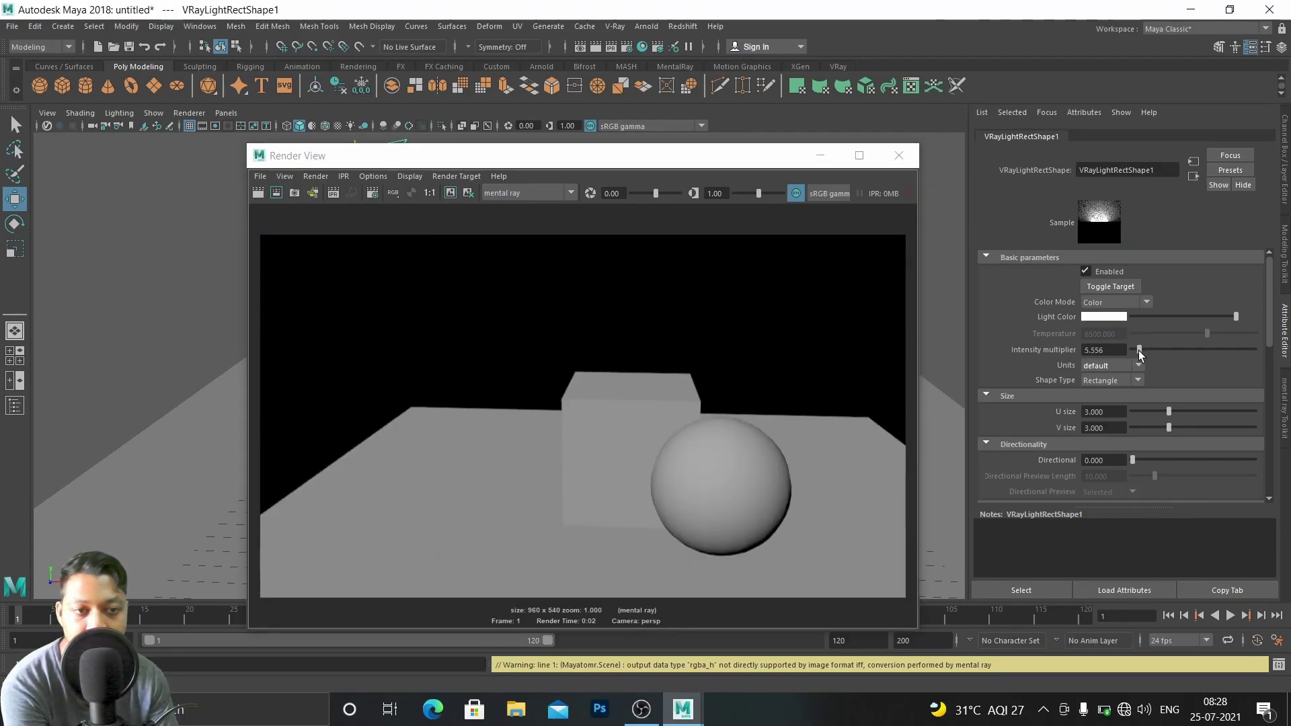
{"action": "left_click_drag", "start_coordinate": [1136, 350], "coordinate": [1136, 349]}
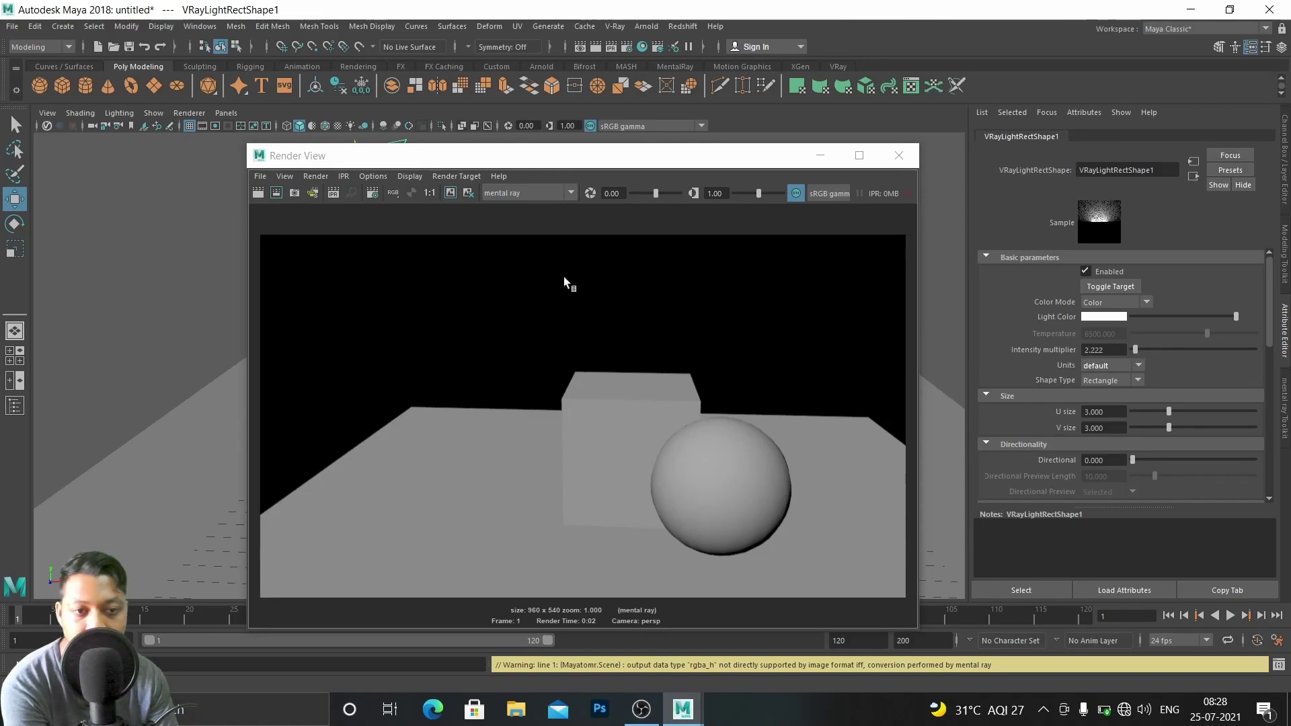
{"action": "left_click", "coordinate": [258, 193]}
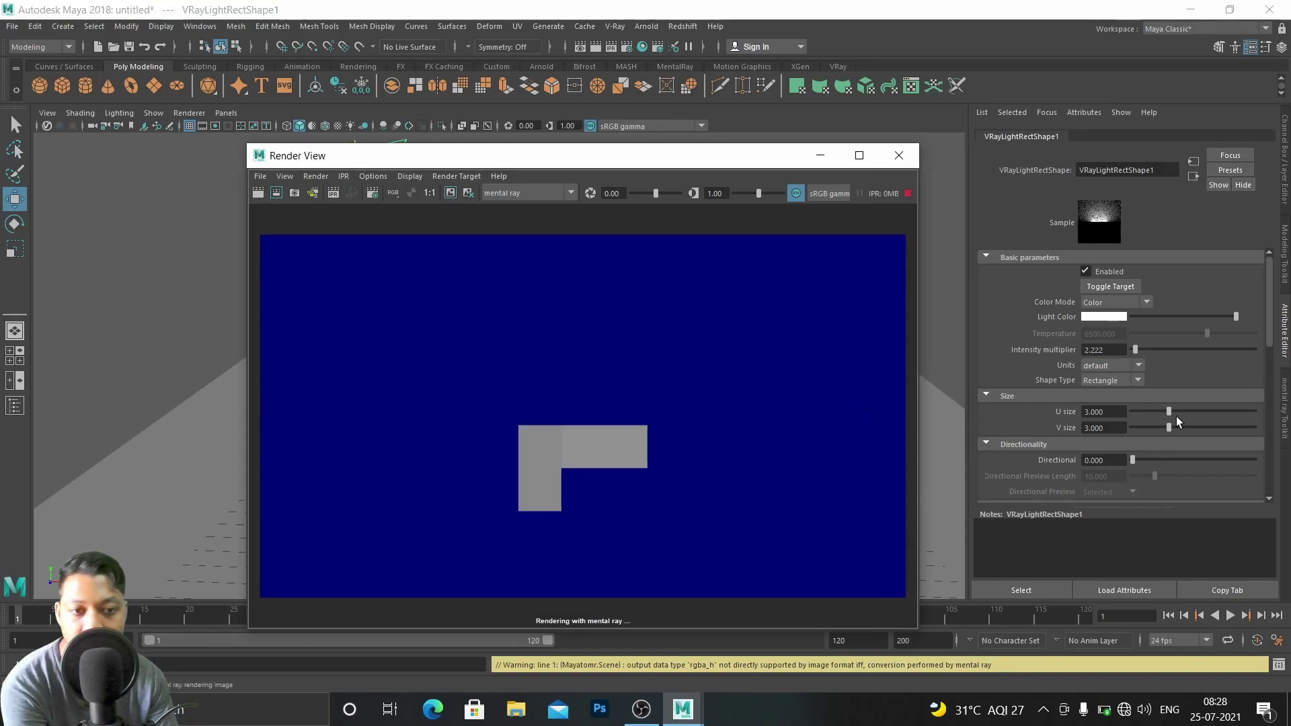
Look through the rect light's texture and option settings and expand its Shadows settings
{"action": "scroll", "coordinate": [1179, 417], "scroll_direction": "down", "scroll_amount": 3}
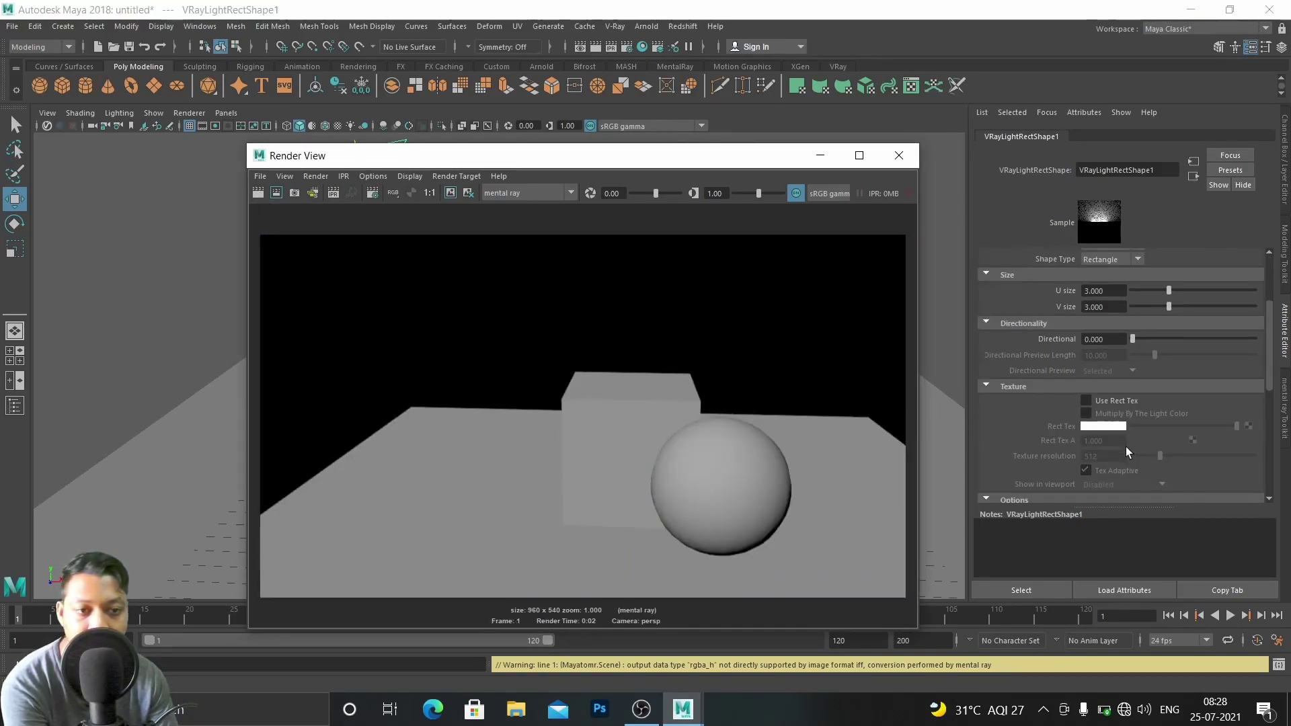
{"action": "scroll", "coordinate": [1126, 447], "scroll_direction": "down", "scroll_amount": 3}
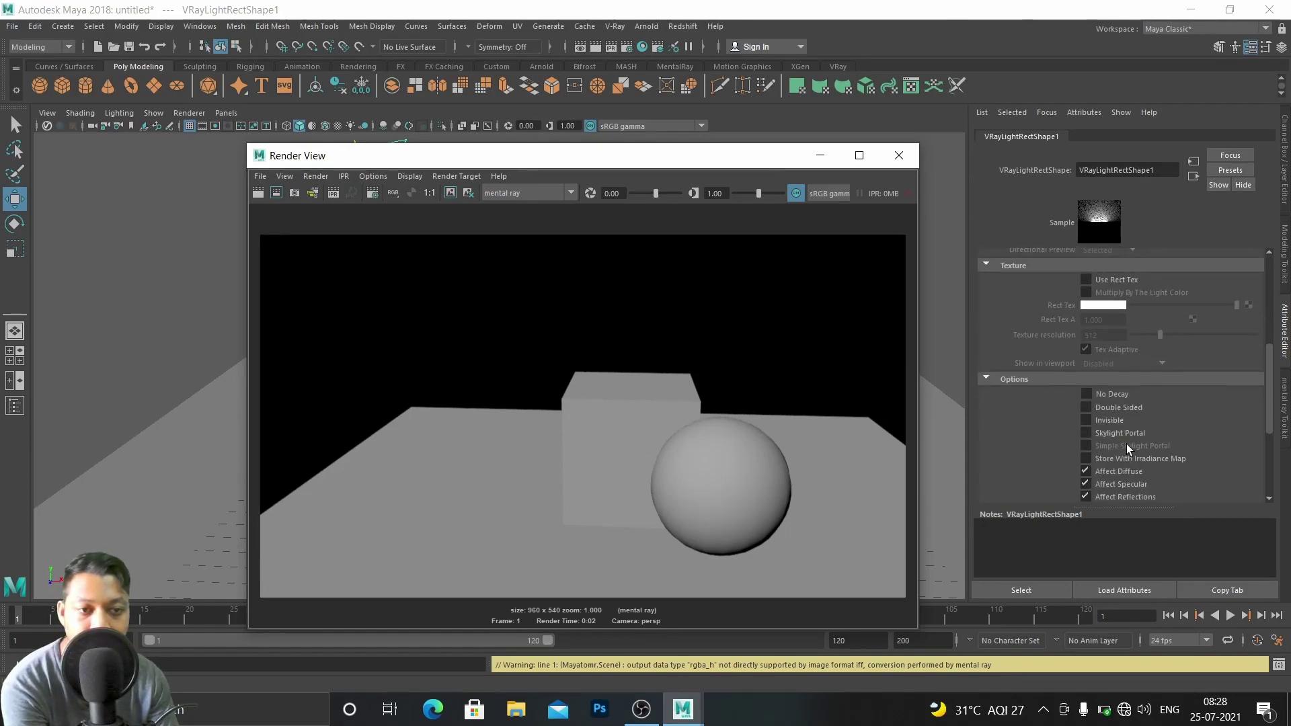
{"action": "scroll", "coordinate": [1127, 444], "scroll_direction": "down", "scroll_amount": 3}
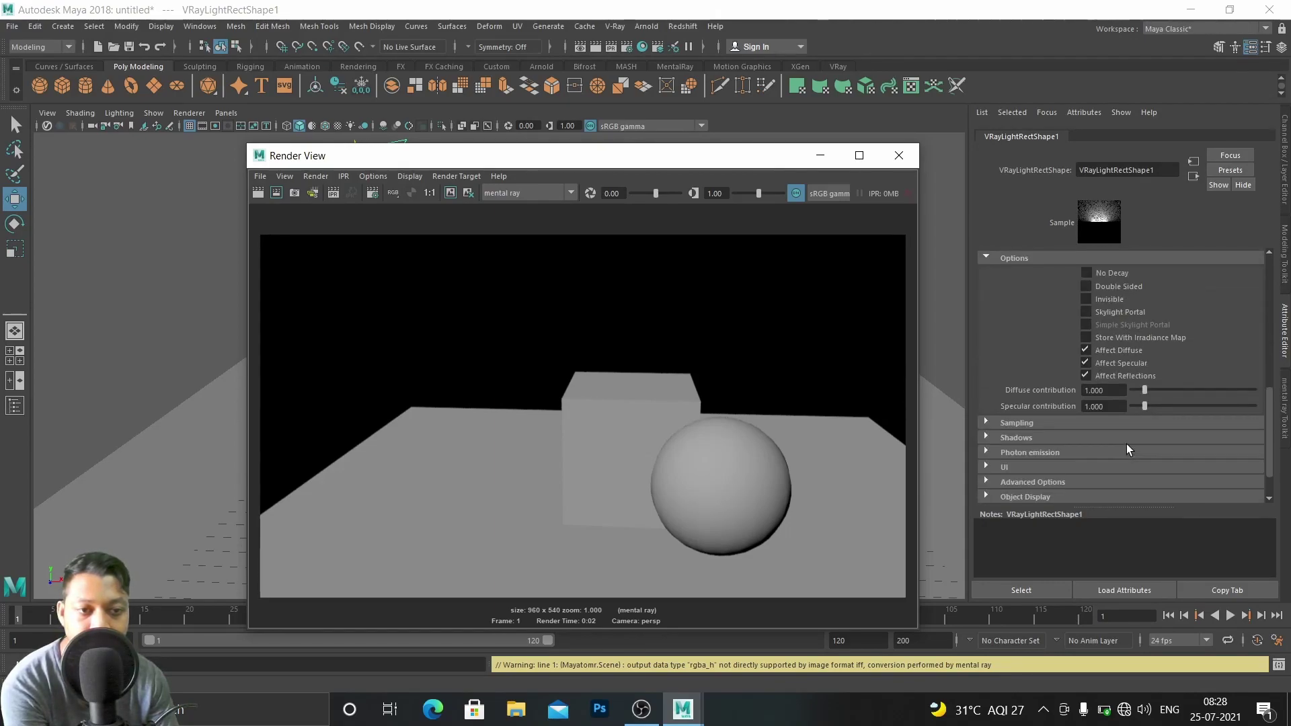
{"action": "left_click", "coordinate": [1016, 438]}
{"action": "scroll", "coordinate": [1076, 437], "scroll_direction": "down", "scroll_amount": 1}
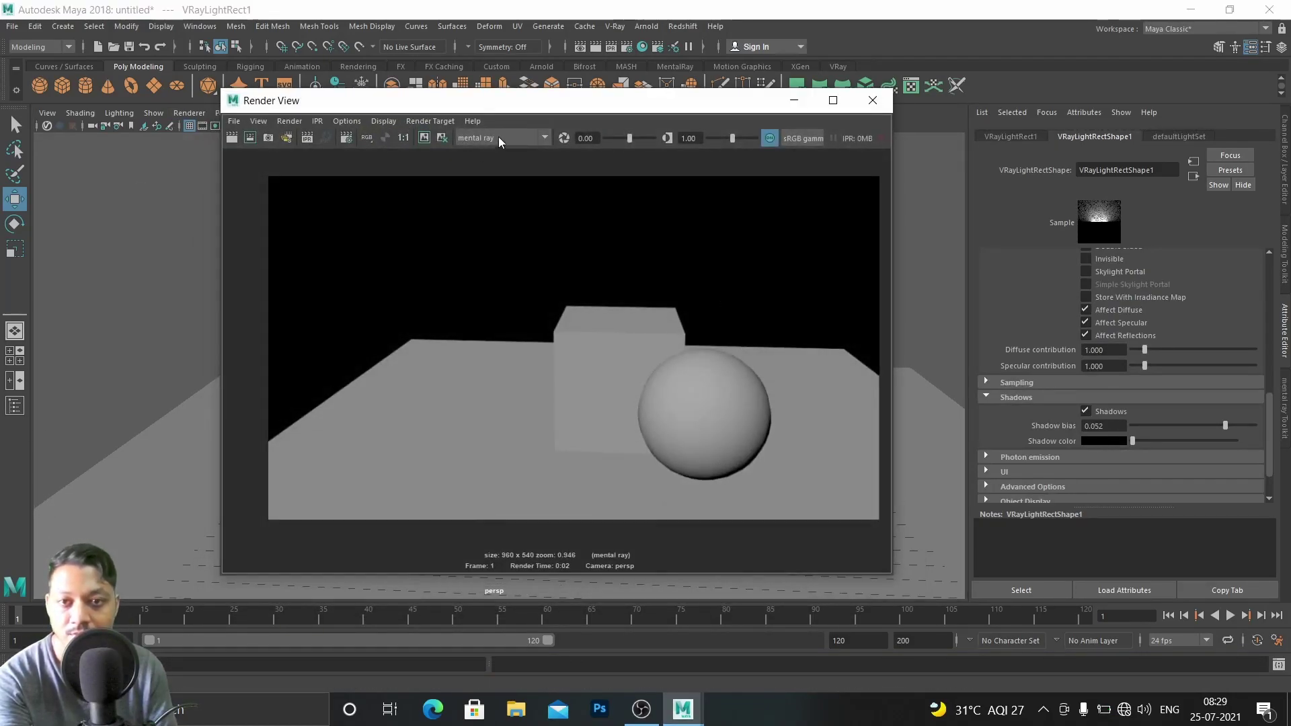
Switch the renderer from mental ray to V-Ray, render the scene and move the frame buffer clear of the light's attributes
{"action": "left_click", "coordinate": [499, 138]}
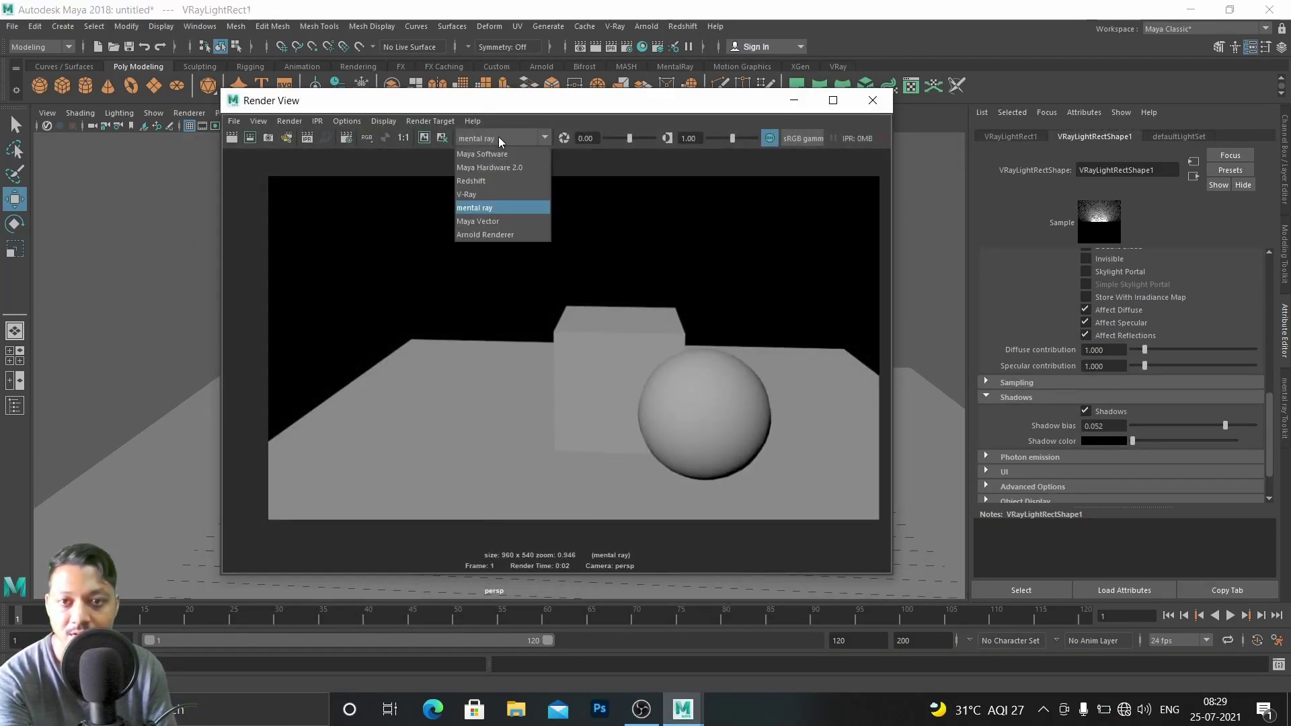
{"action": "left_click", "coordinate": [472, 194]}
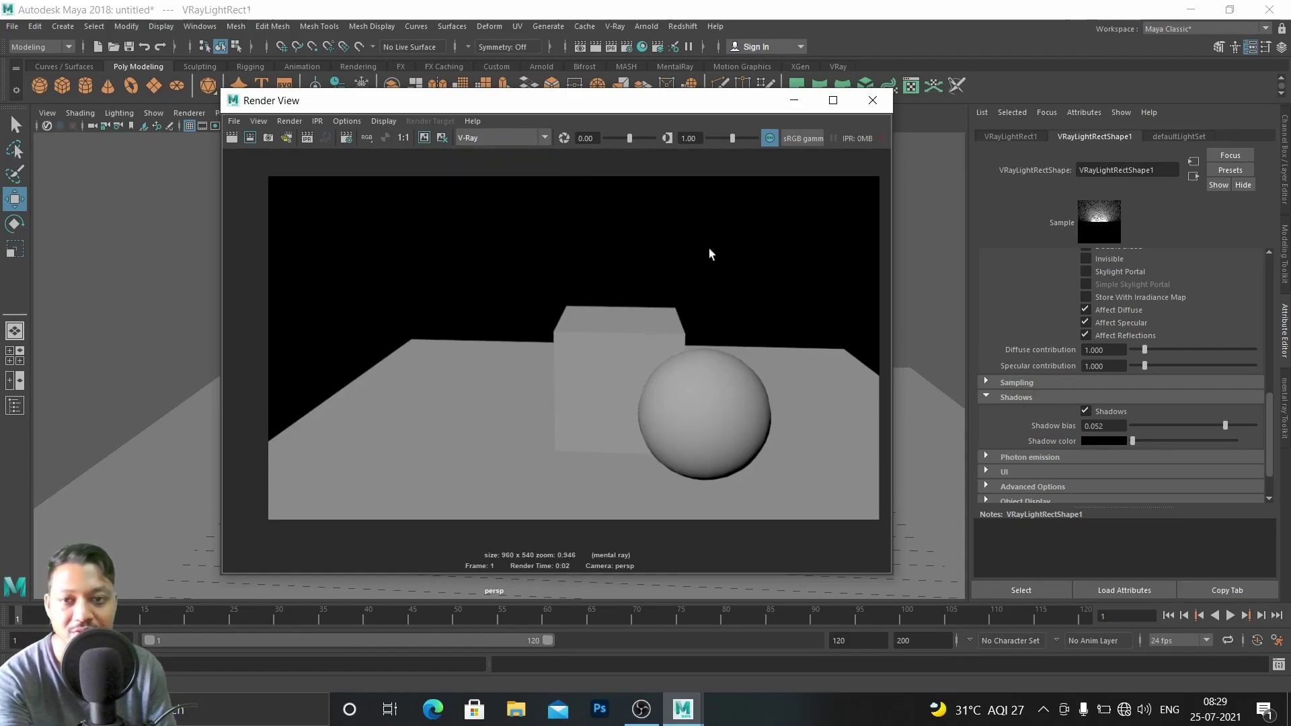
{"action": "left_click", "coordinate": [232, 139]}
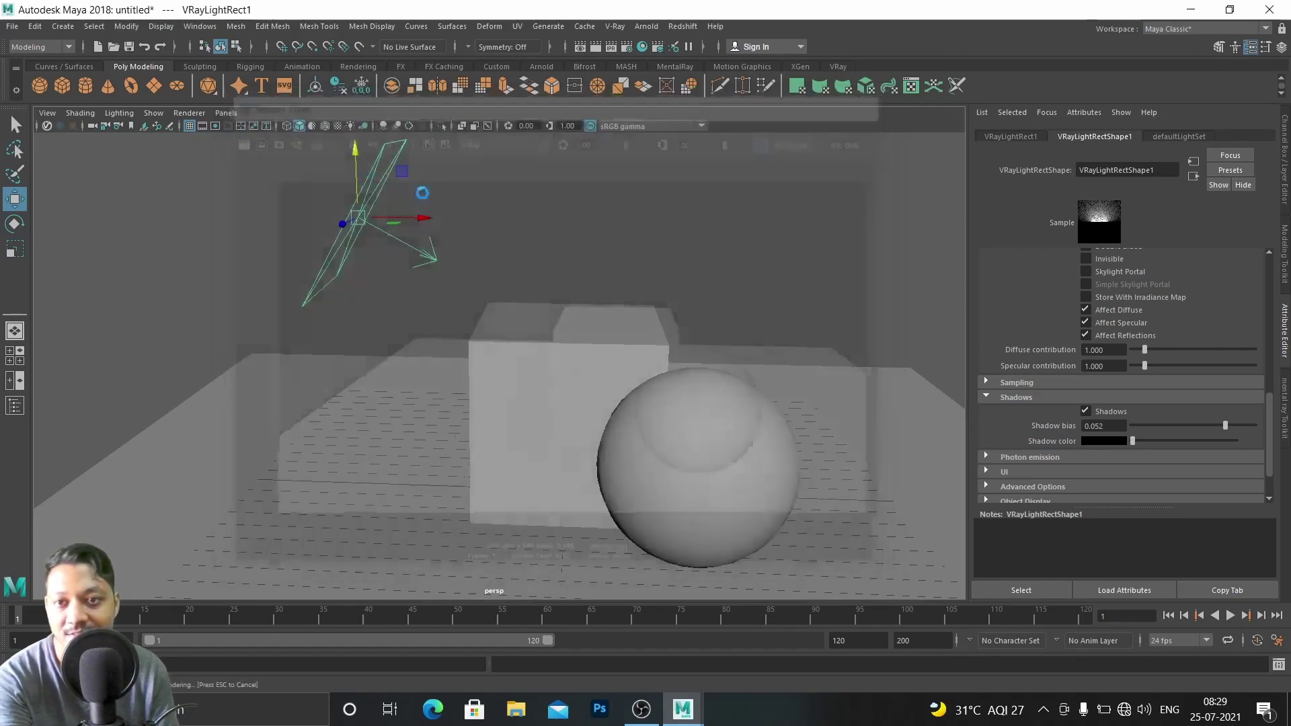
{"action": "left_click_drag", "start_coordinate": [862, 203], "coordinate": [717, 119]}
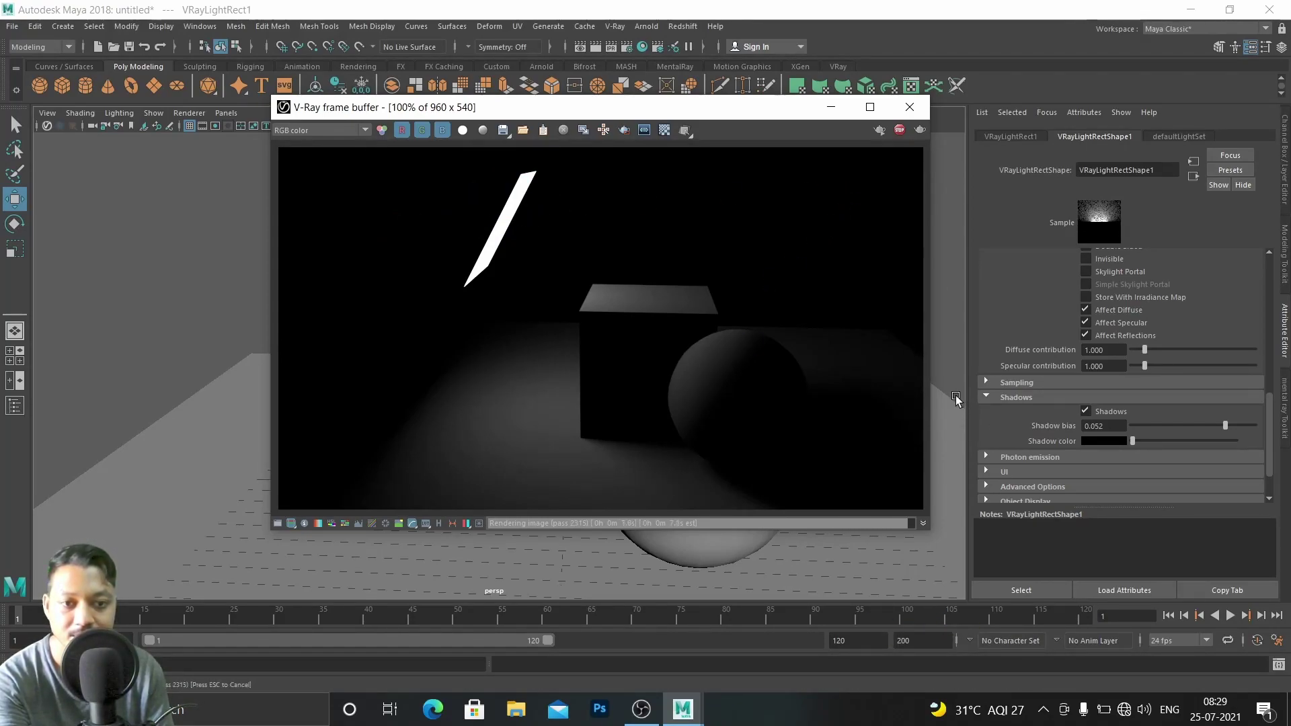
Raise the rect light's intensity multiplier to about 14.444 and render again in V-Ray
{"action": "scroll", "coordinate": [1208, 324], "scroll_direction": "up", "scroll_amount": 6}
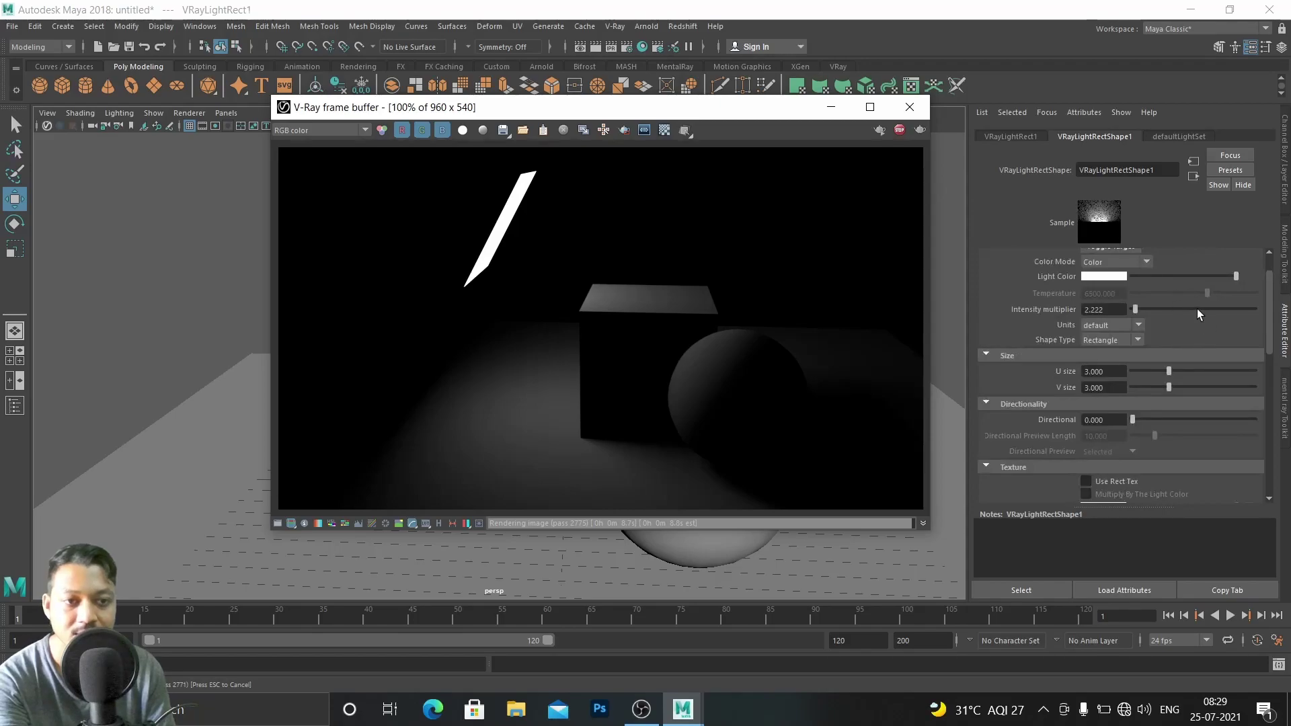
{"action": "left_click_drag", "start_coordinate": [1137, 349], "coordinate": [1149, 349]}
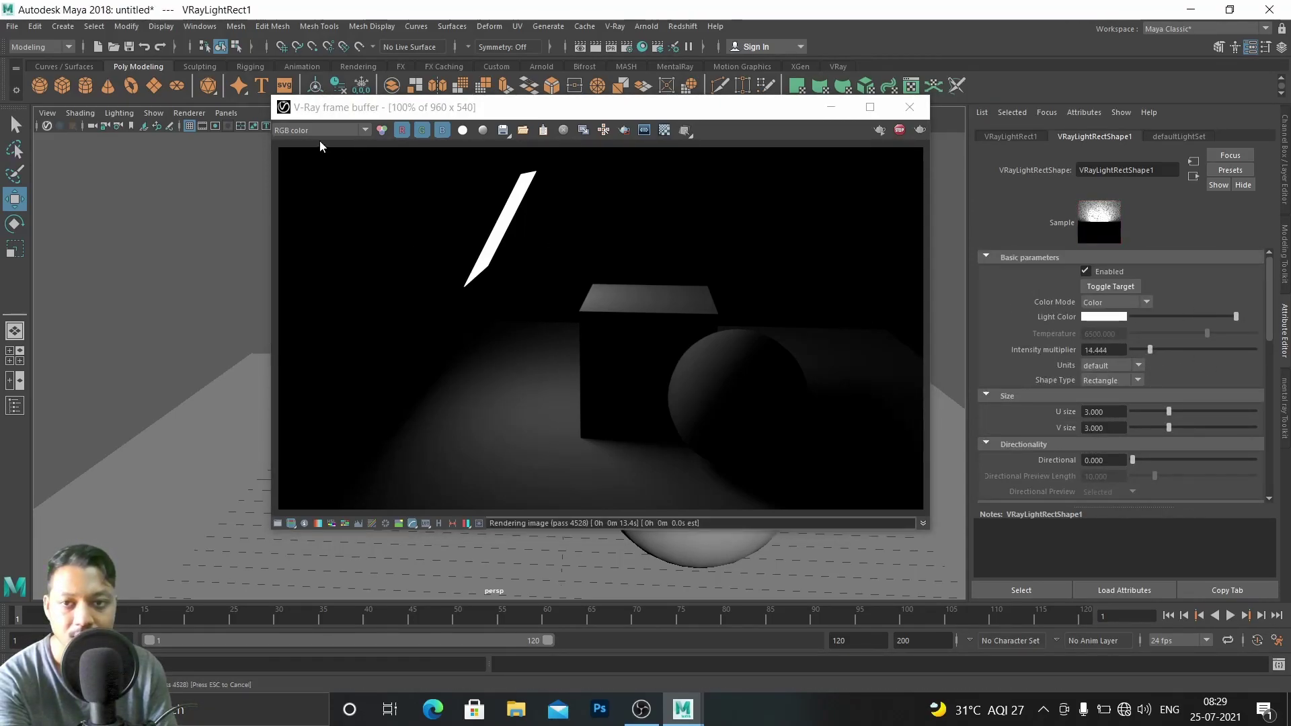
{"action": "left_click", "coordinate": [922, 131]}
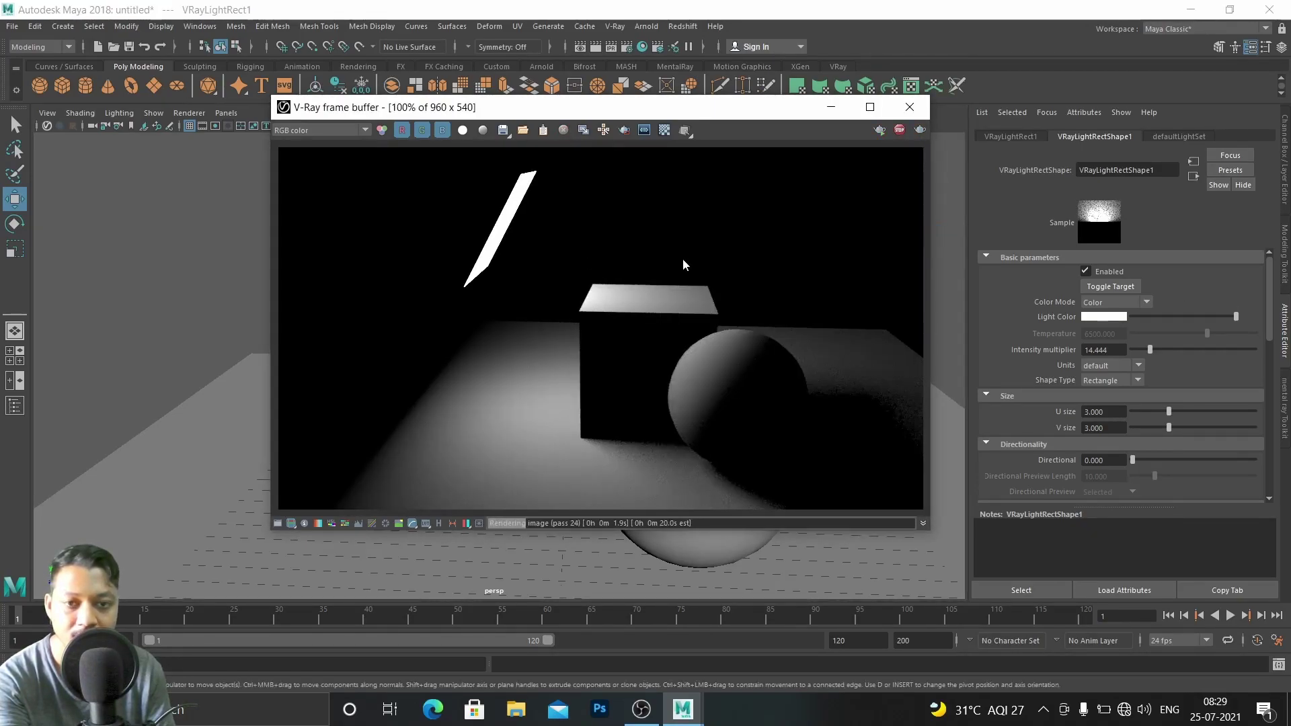
Enable the rect light's Invisible option and re-render the scene in V-Ray
{"action": "scroll", "coordinate": [1135, 415], "scroll_direction": "down", "scroll_amount": 6}
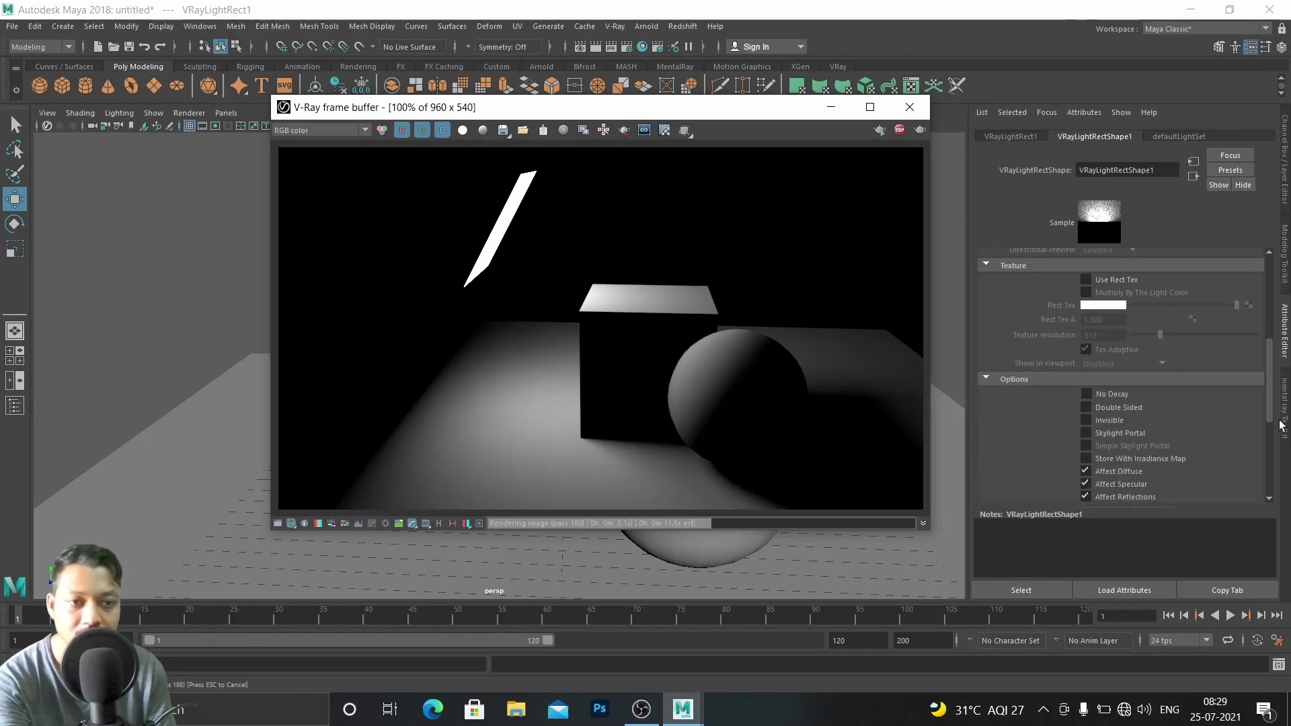
{"action": "left_click", "coordinate": [1085, 420]}
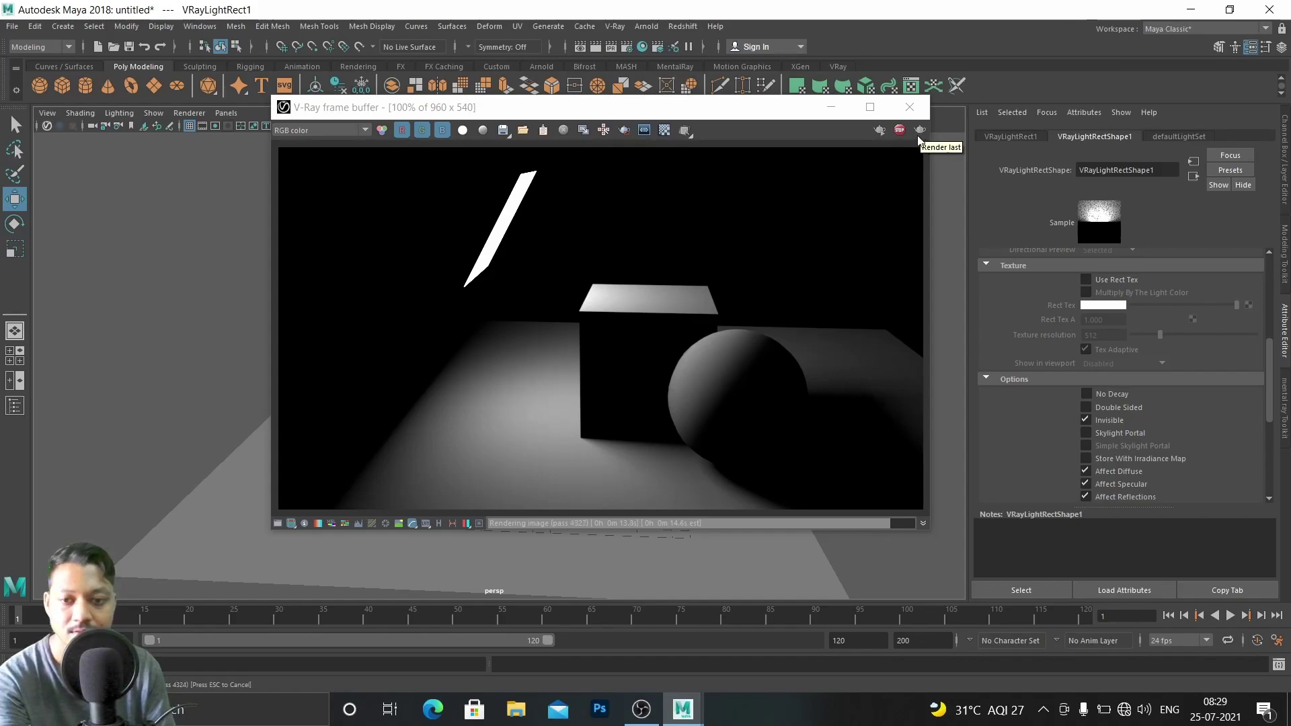
{"action": "left_click", "coordinate": [602, 566]}
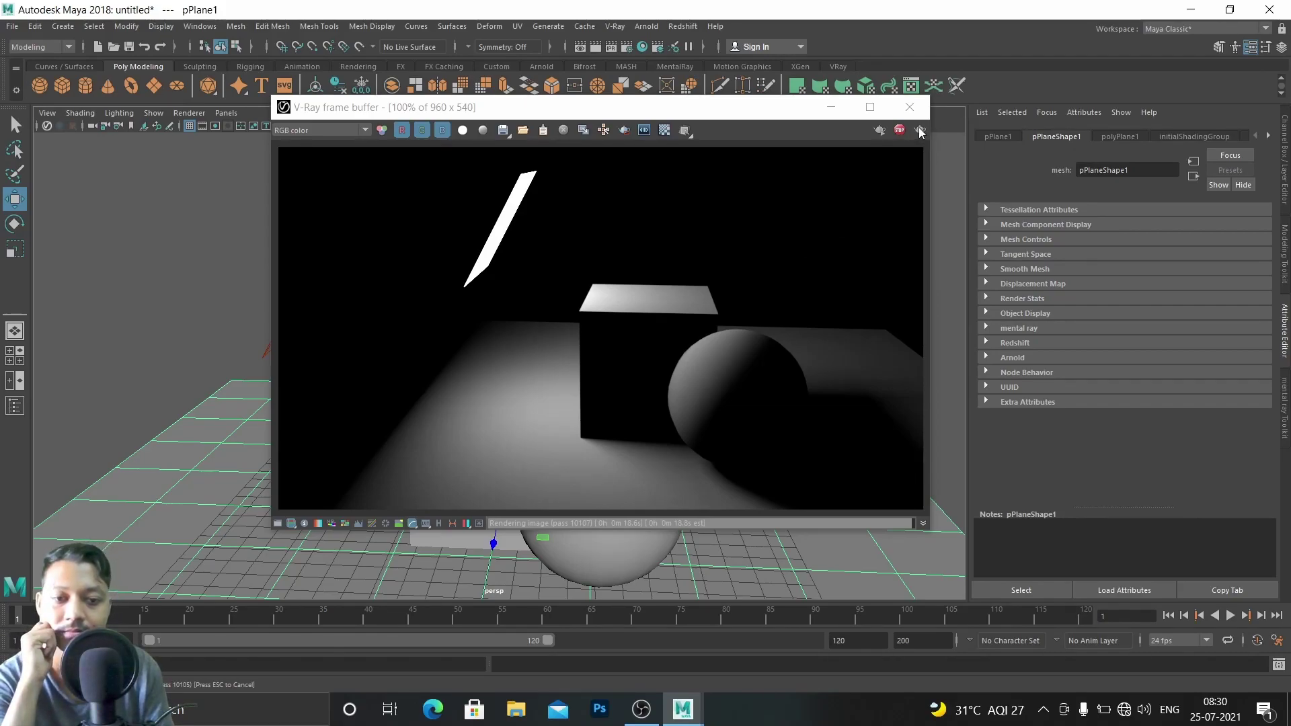
{"action": "left_click", "coordinate": [884, 186]}
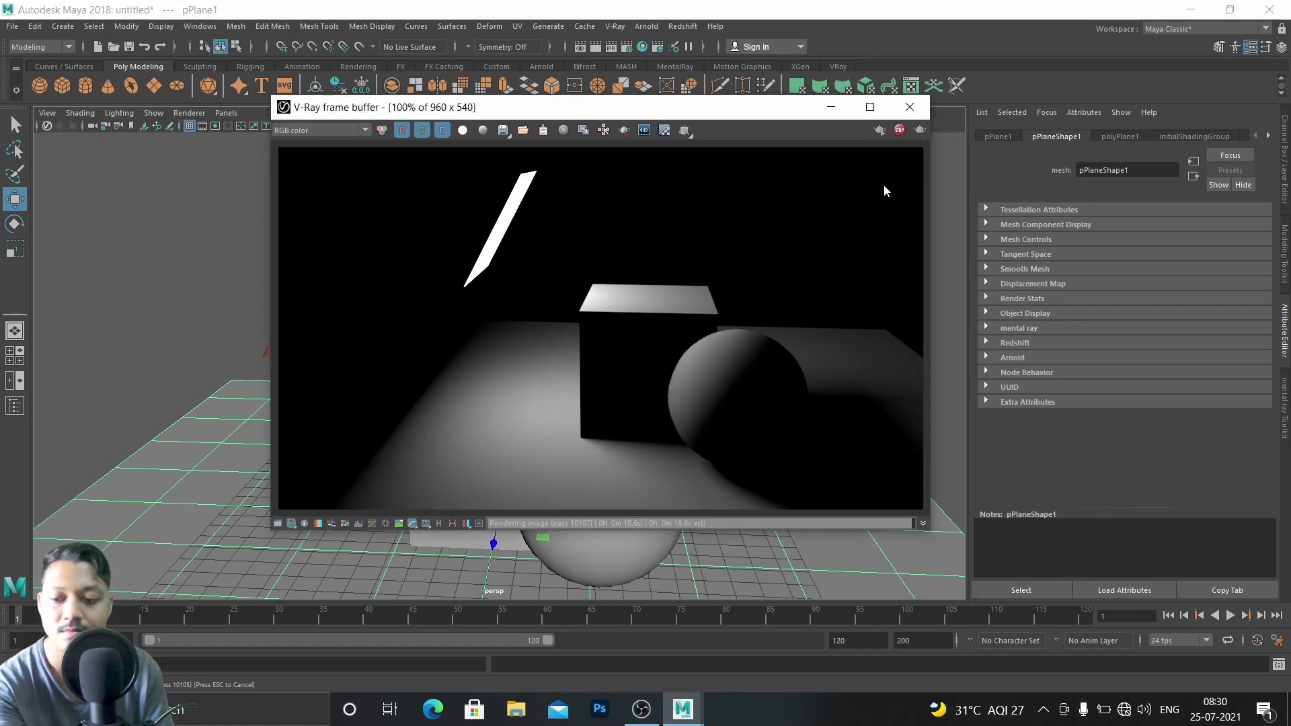
{"action": "left_click", "coordinate": [920, 130]}
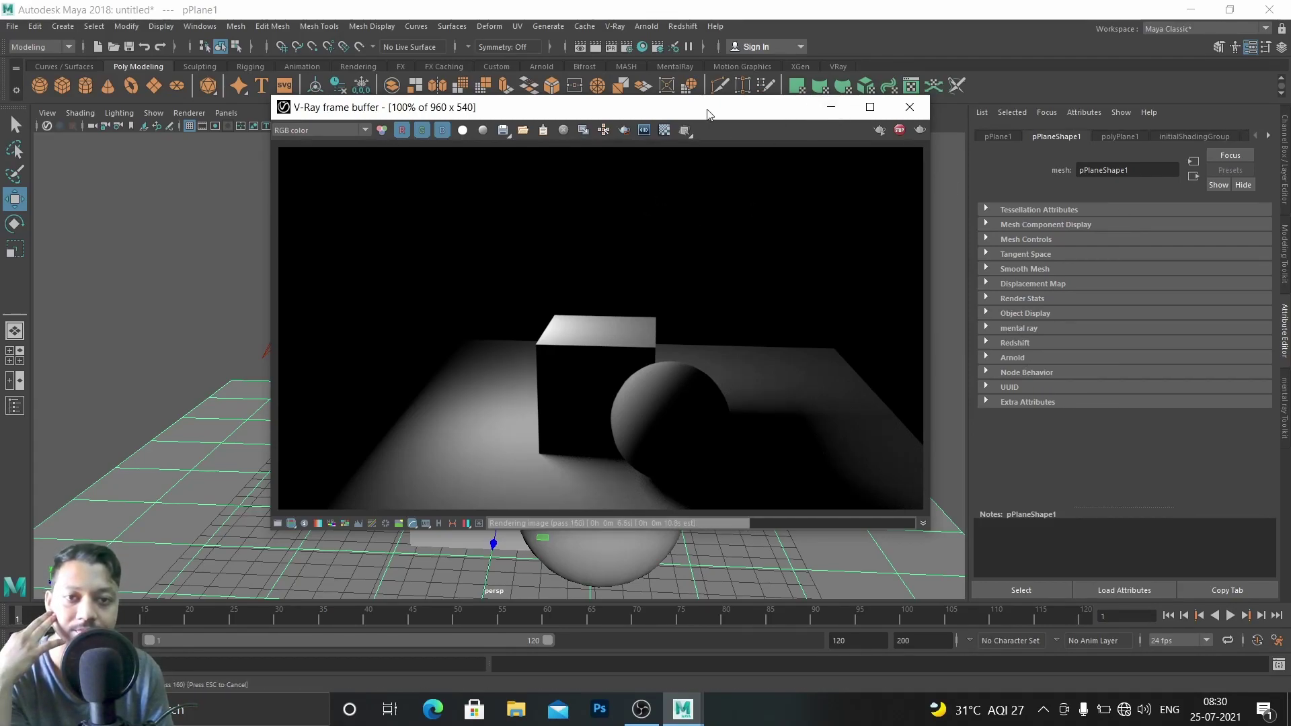
Reselect the rect light behind the frame buffer and review its contribution and shadow settings
{"action": "left_click_drag", "start_coordinate": [707, 110], "coordinate": [959, 96]}
{"action": "left_click", "coordinate": [311, 256]}
{"action": "left_click", "coordinate": [330, 254]}
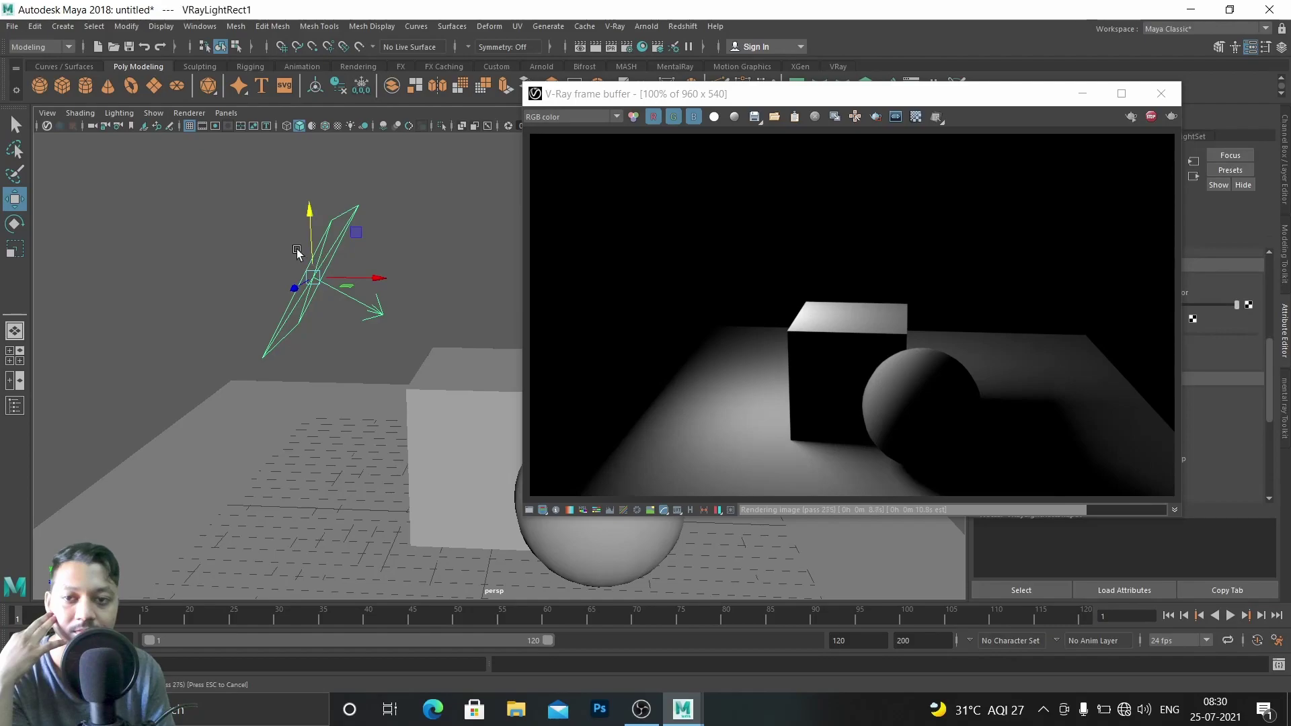
{"action": "left_click_drag", "start_coordinate": [881, 94], "coordinate": [547, 72]}
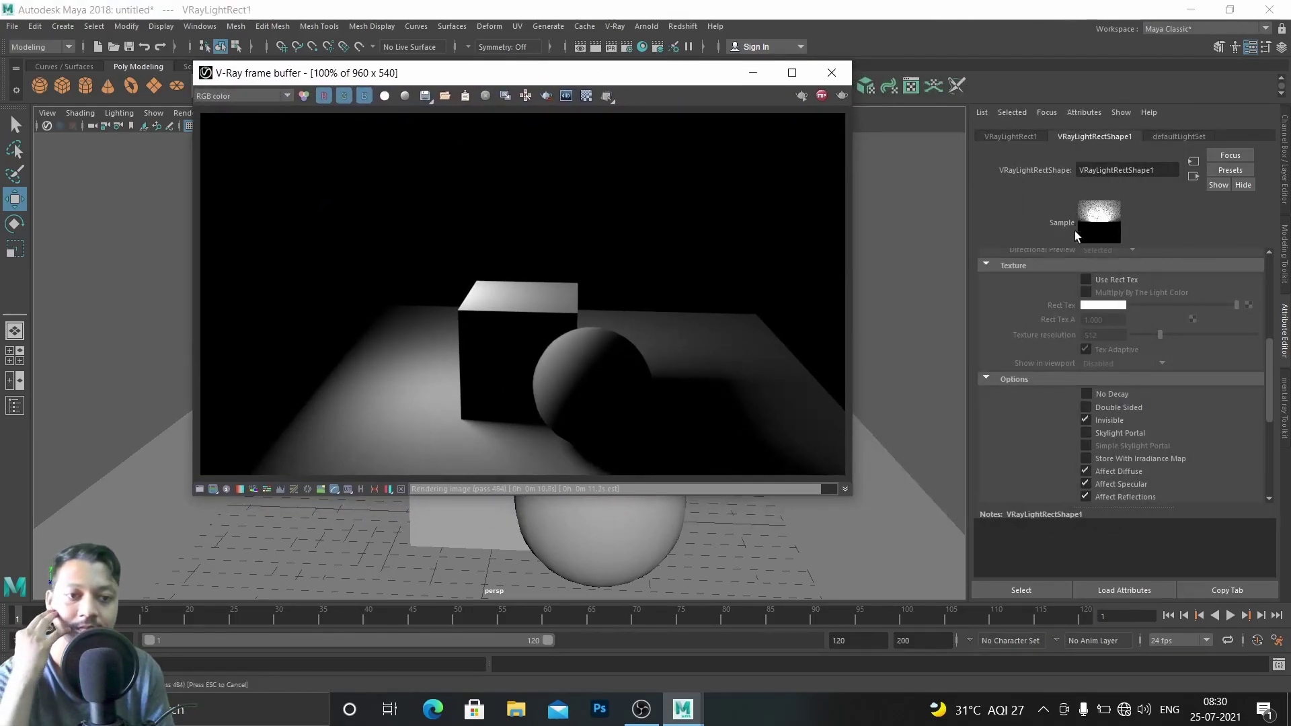
{"action": "scroll", "coordinate": [1128, 370], "scroll_direction": "down", "scroll_amount": 3}
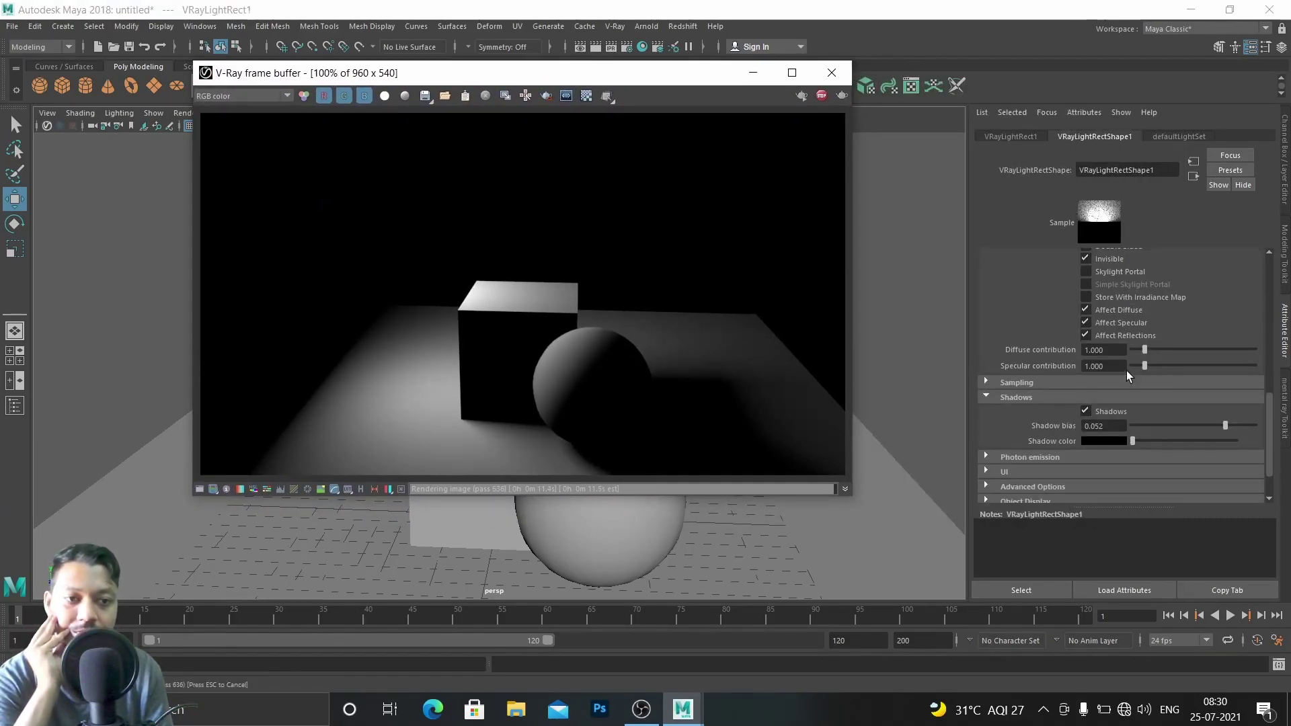
{"action": "scroll", "coordinate": [1128, 370], "scroll_direction": "down", "scroll_amount": 1}
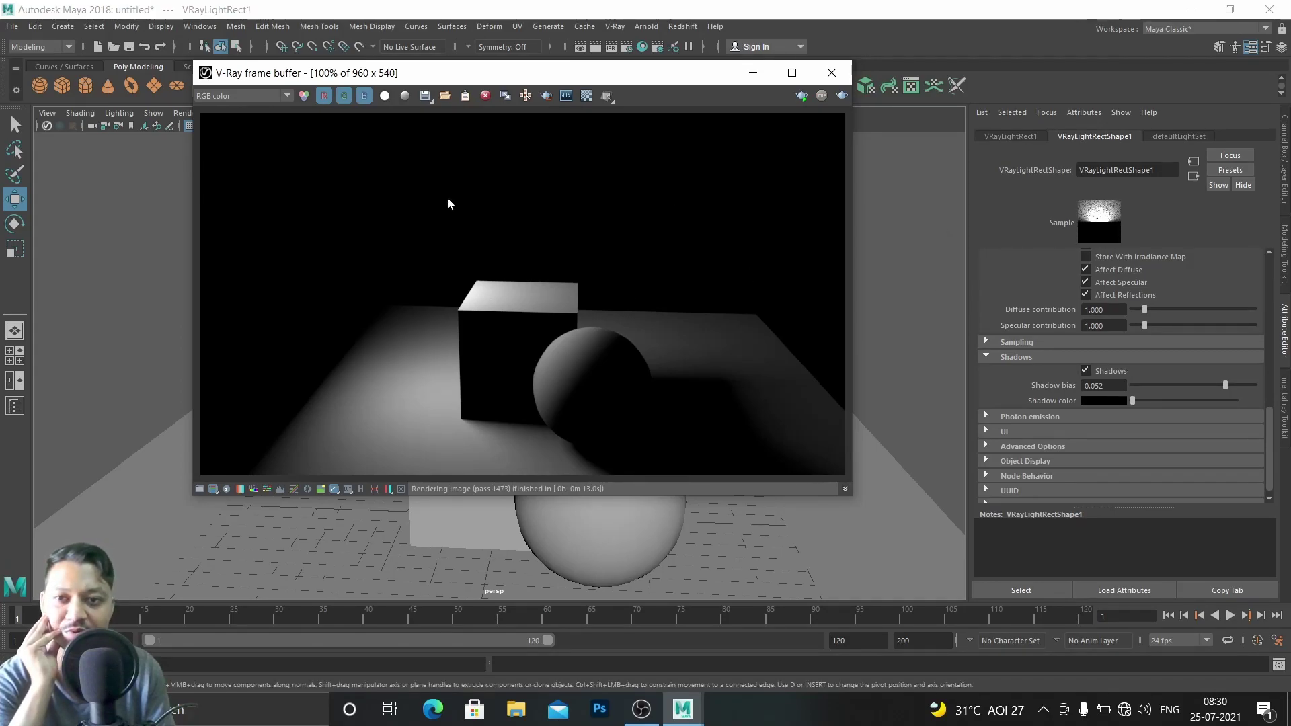
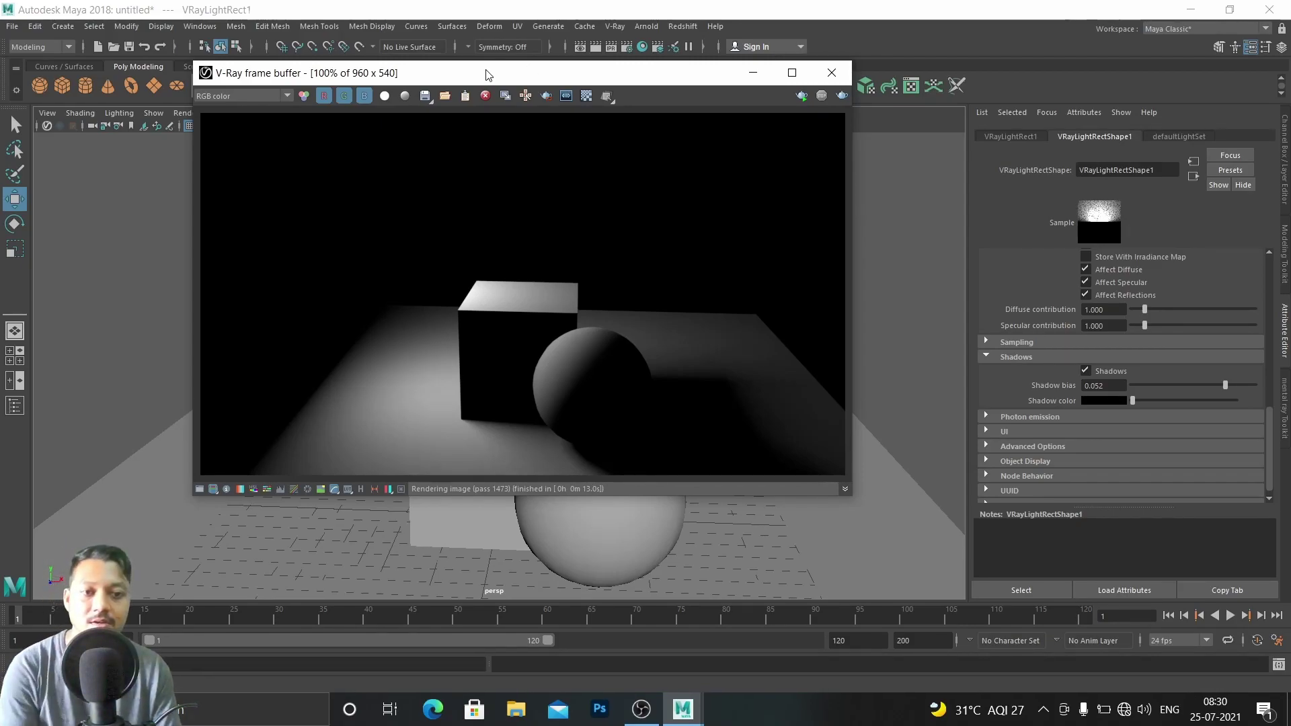
Collapse the rect light's Shadows settings and return to its basic parameters
{"action": "left_click_drag", "start_coordinate": [505, 76], "coordinate": [463, 59]}
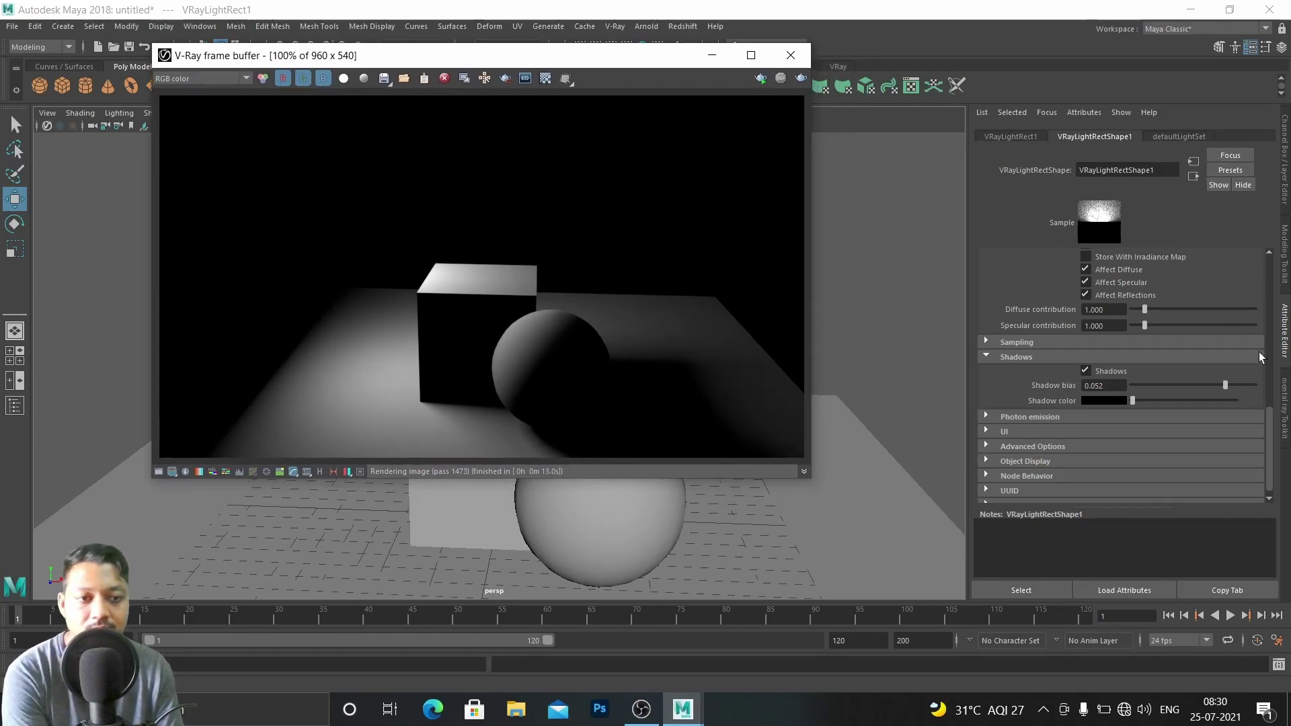
{"action": "left_click", "coordinate": [1002, 356]}
{"action": "scroll", "coordinate": [985, 413], "scroll_direction": "up", "scroll_amount": 10}
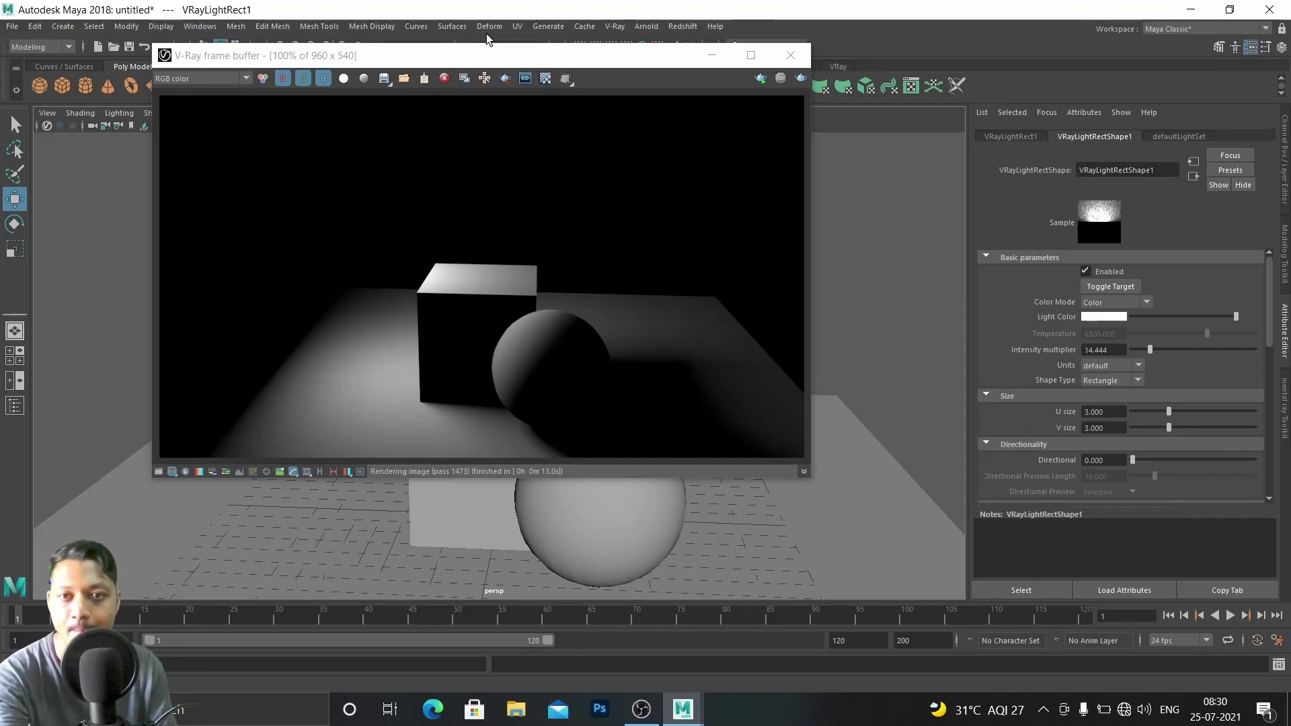
{"action": "left_click_drag", "start_coordinate": [496, 58], "coordinate": [527, 70]}
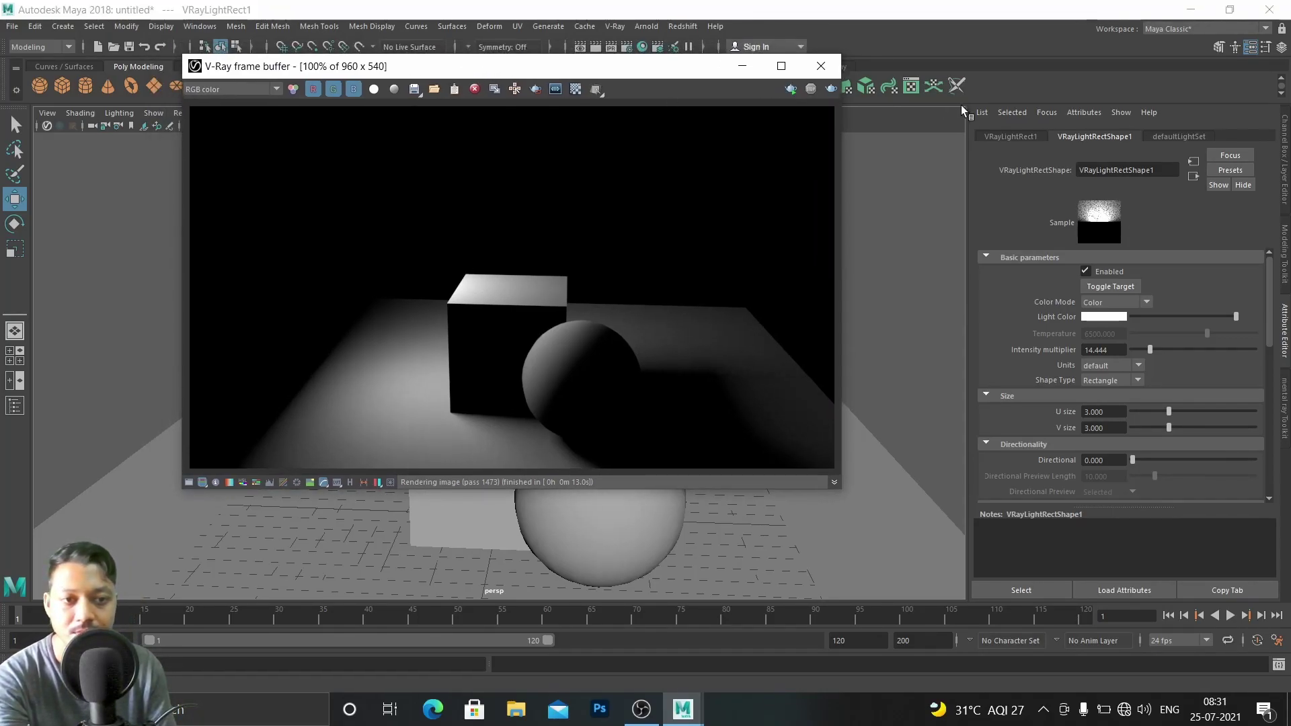
{"action": "left_click_drag", "start_coordinate": [642, 66], "coordinate": [651, 101]}
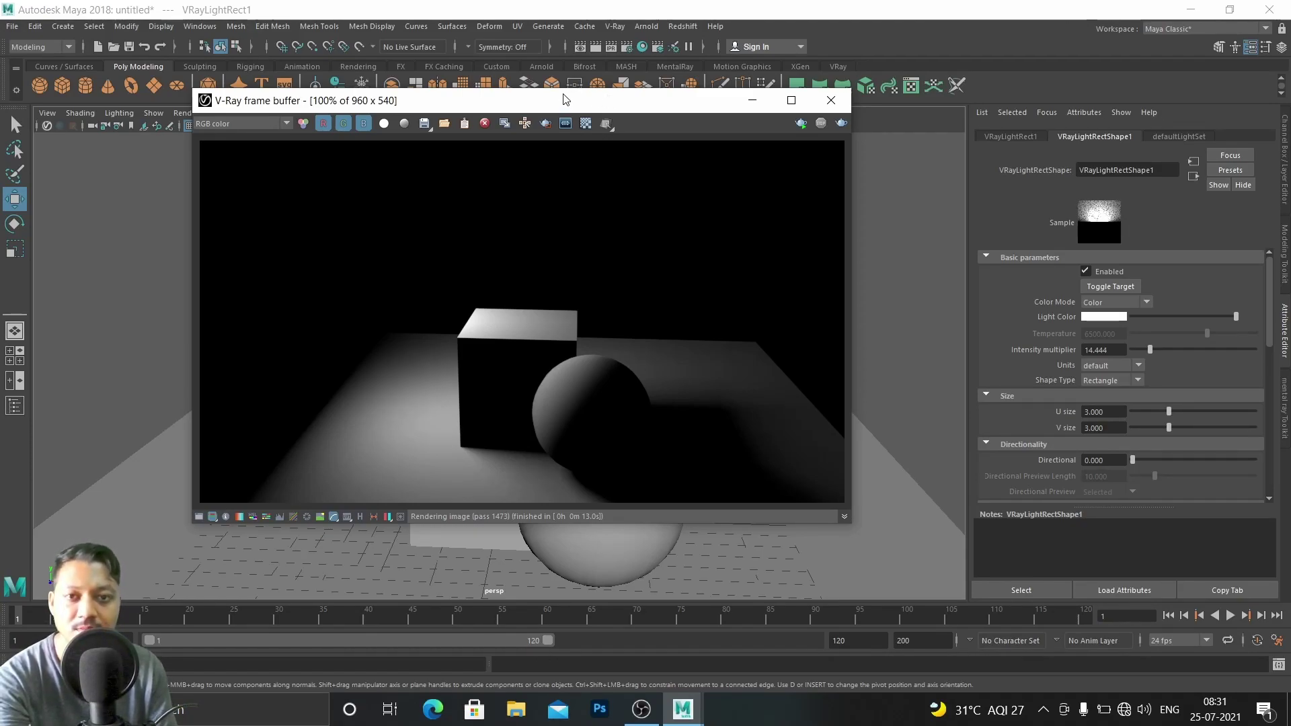
{"action": "left_click_drag", "start_coordinate": [542, 102], "coordinate": [562, 145]}
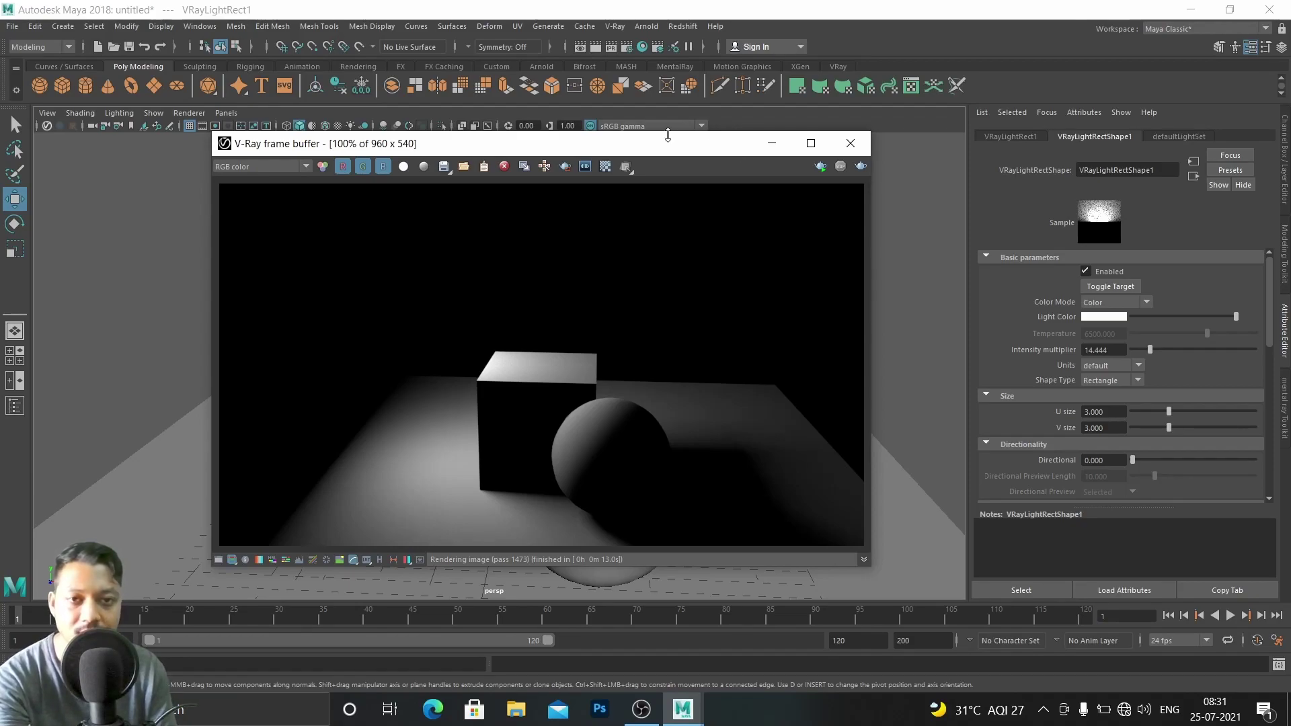
Put the V-Ray frame buffer out of the way, then select the rect light and delete it from the scene
{"action": "left_click_drag", "start_coordinate": [644, 145], "coordinate": [792, 129]}
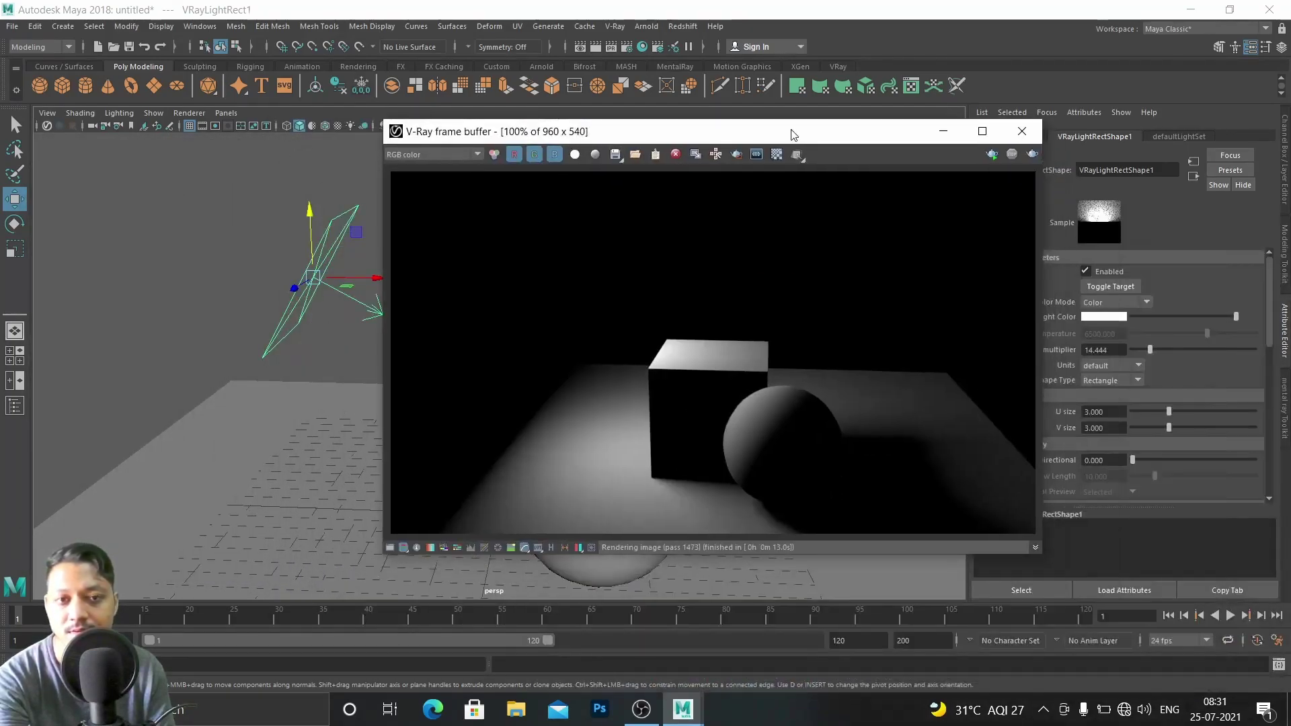
{"action": "left_click", "coordinate": [937, 138]}
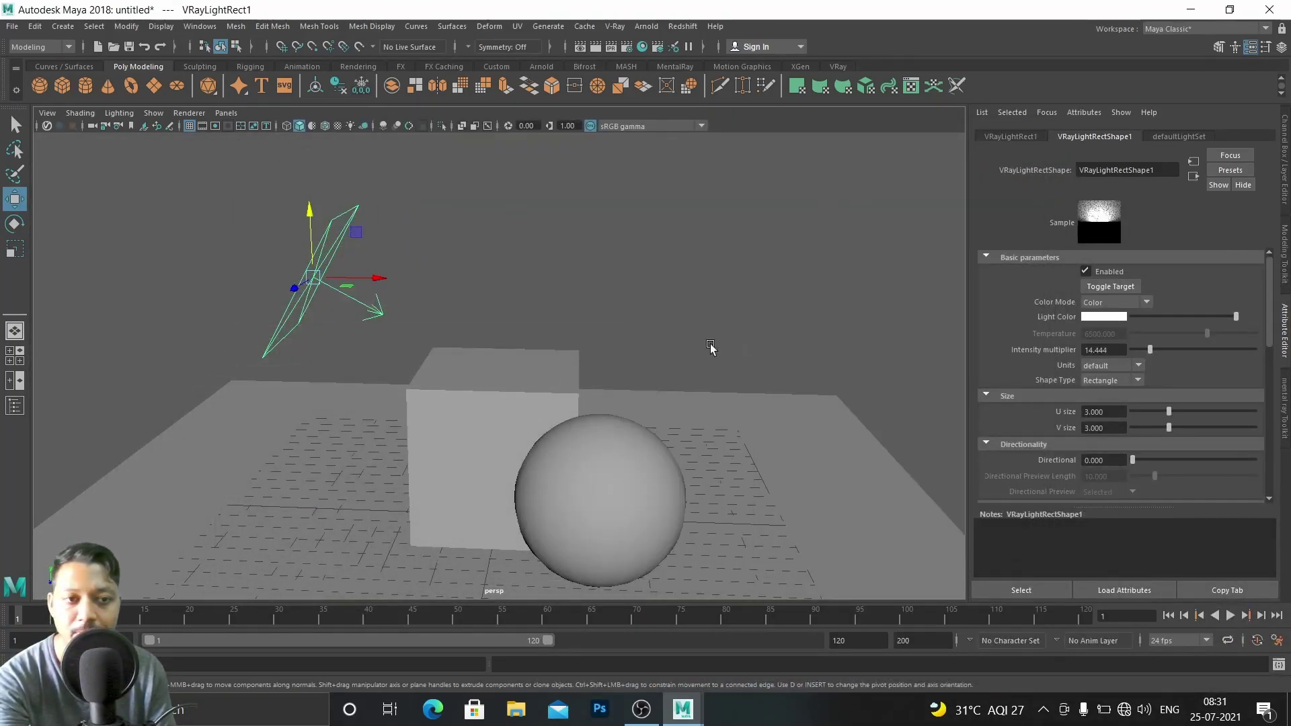
{"action": "left_click_drag", "start_coordinate": [247, 229], "coordinate": [430, 256]}
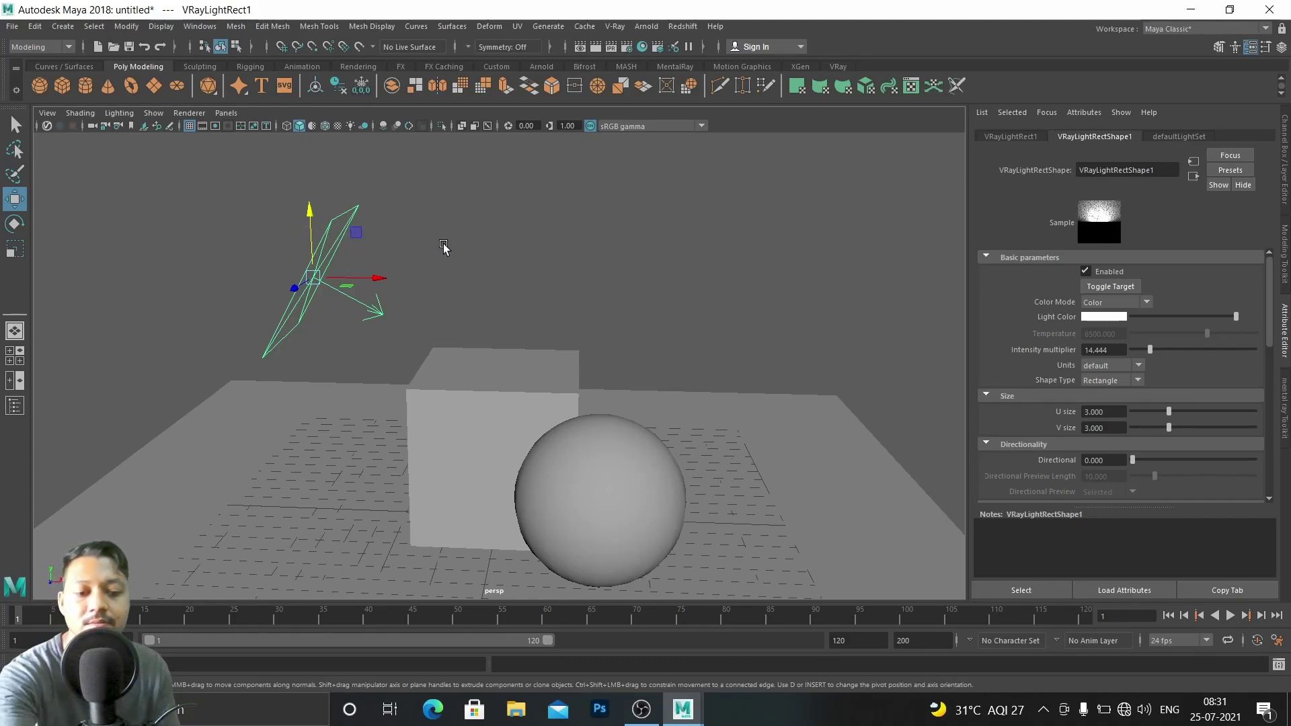
{"action": "left_click", "coordinate": [458, 245]}
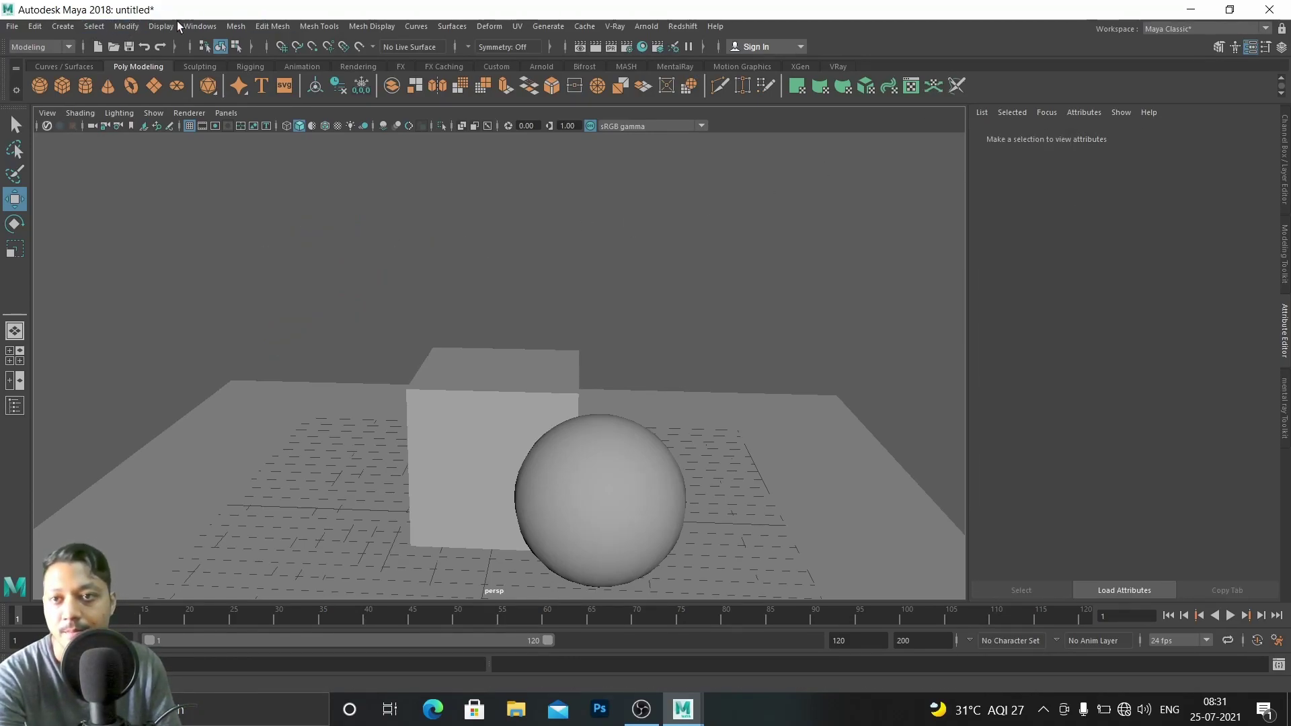
Create a volume light, place it above and to the left of the cube, and scale its sphere up over the scene objects
{"action": "left_click", "coordinate": [63, 25]}
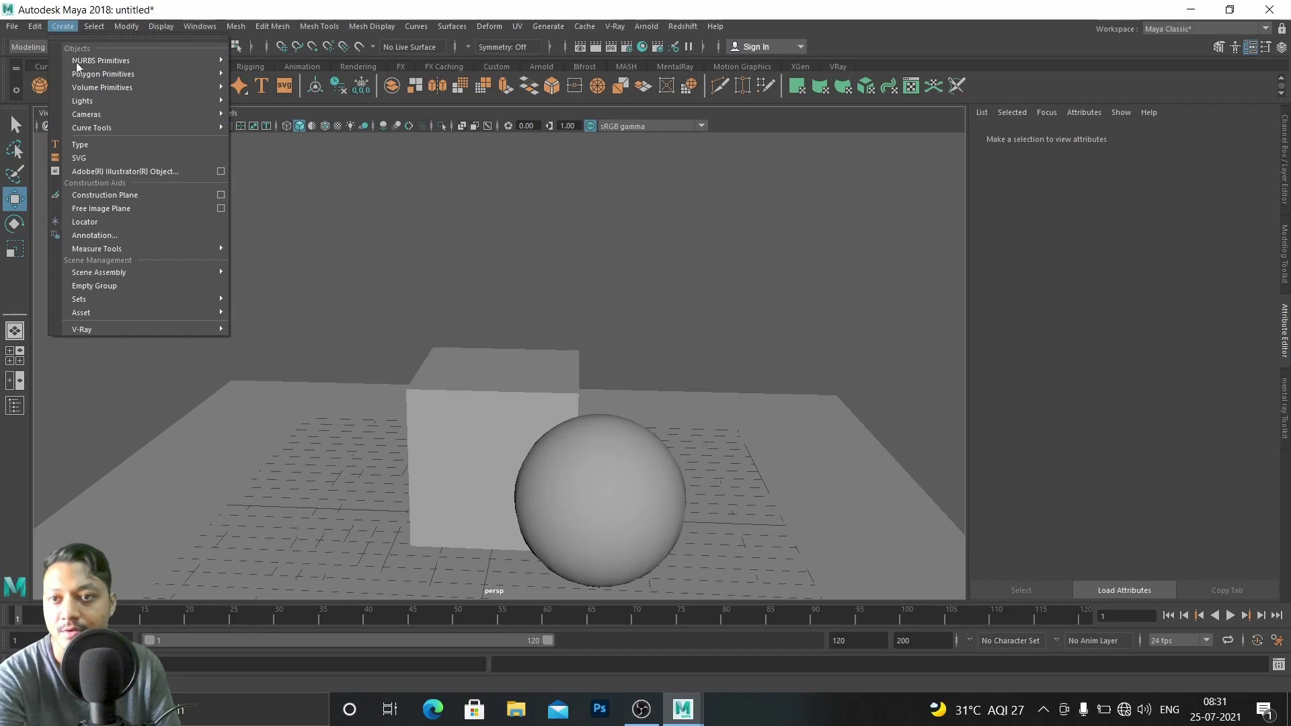
{"action": "mouse_move", "coordinate": [83, 102]}
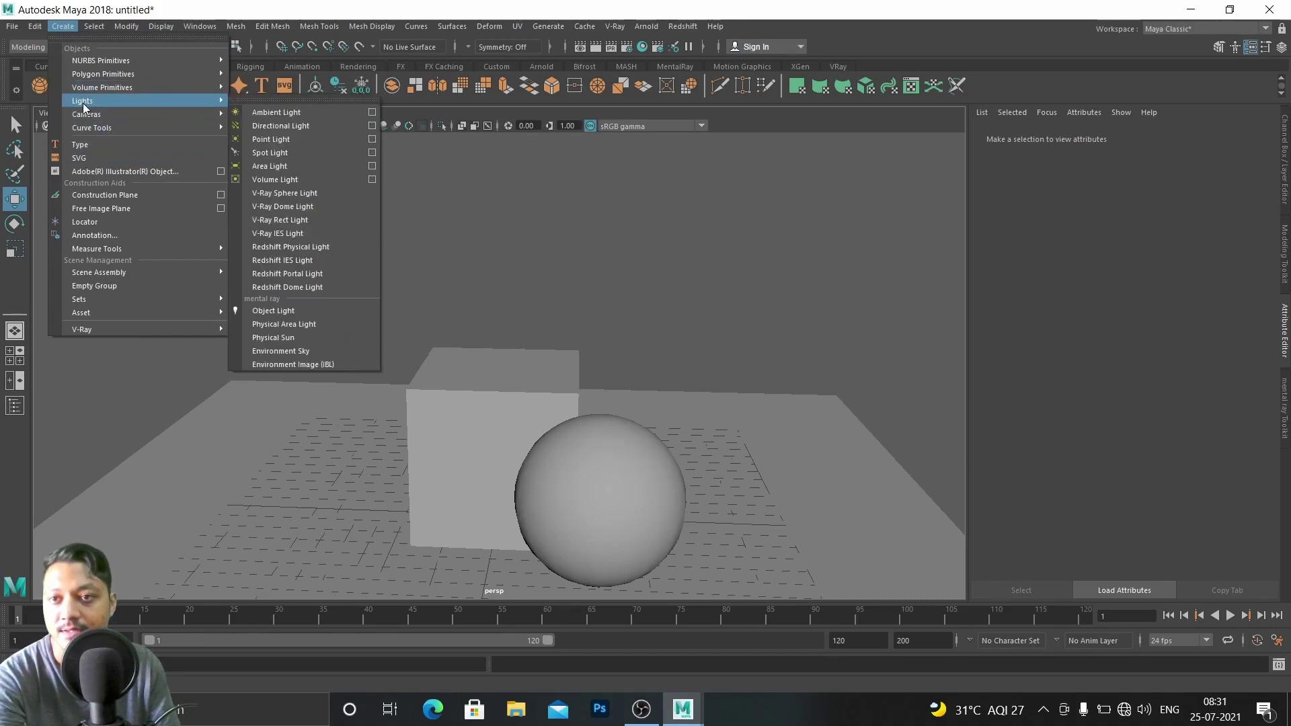
{"action": "left_click", "coordinate": [294, 178]}
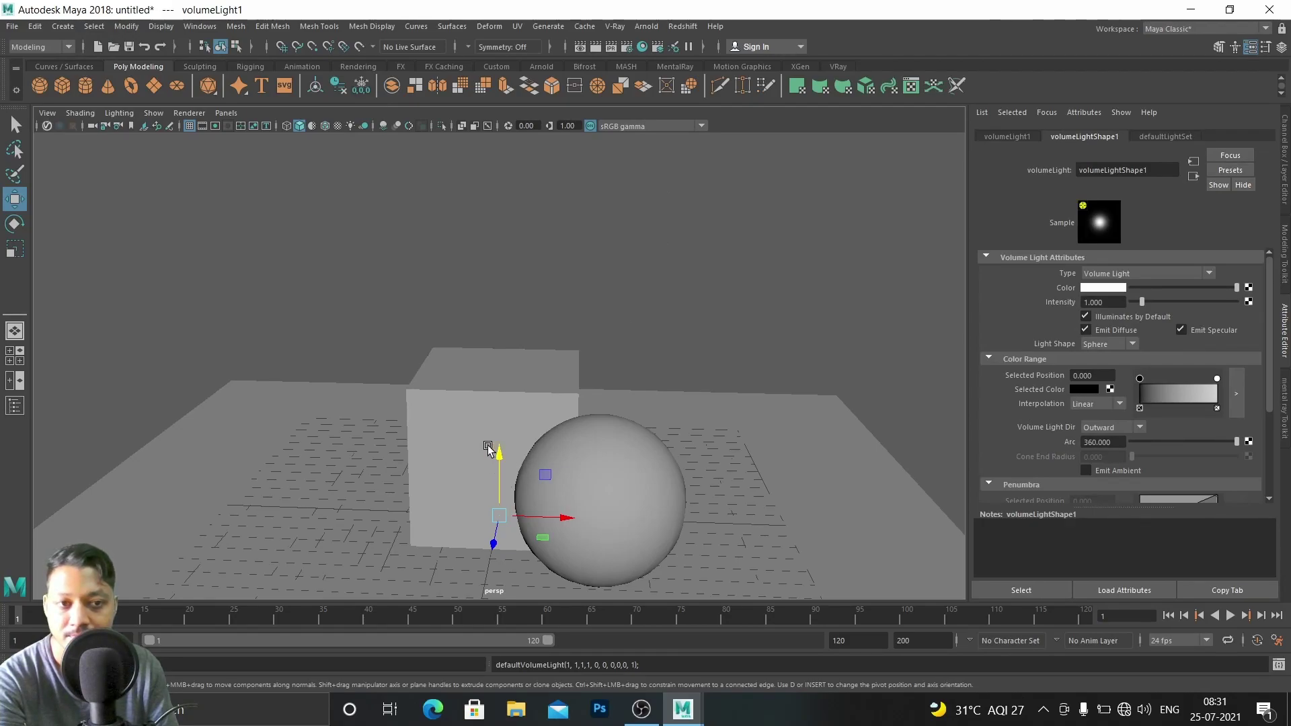
{"action": "left_click_drag", "start_coordinate": [495, 457], "coordinate": [519, 227]}
{"action": "left_click_drag", "start_coordinate": [564, 289], "coordinate": [692, 348]}
{"action": "key", "text": "r"}
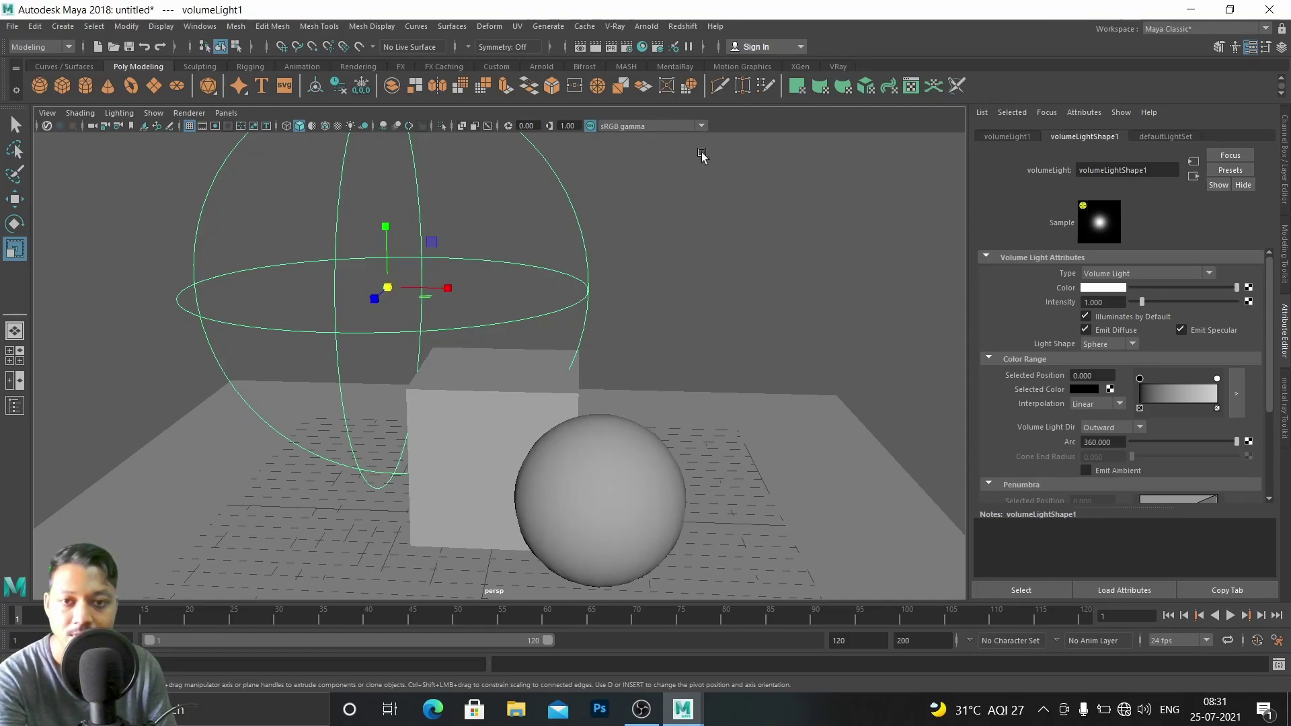
{"action": "left_click_drag", "start_coordinate": [389, 289], "coordinate": [984, 378]}
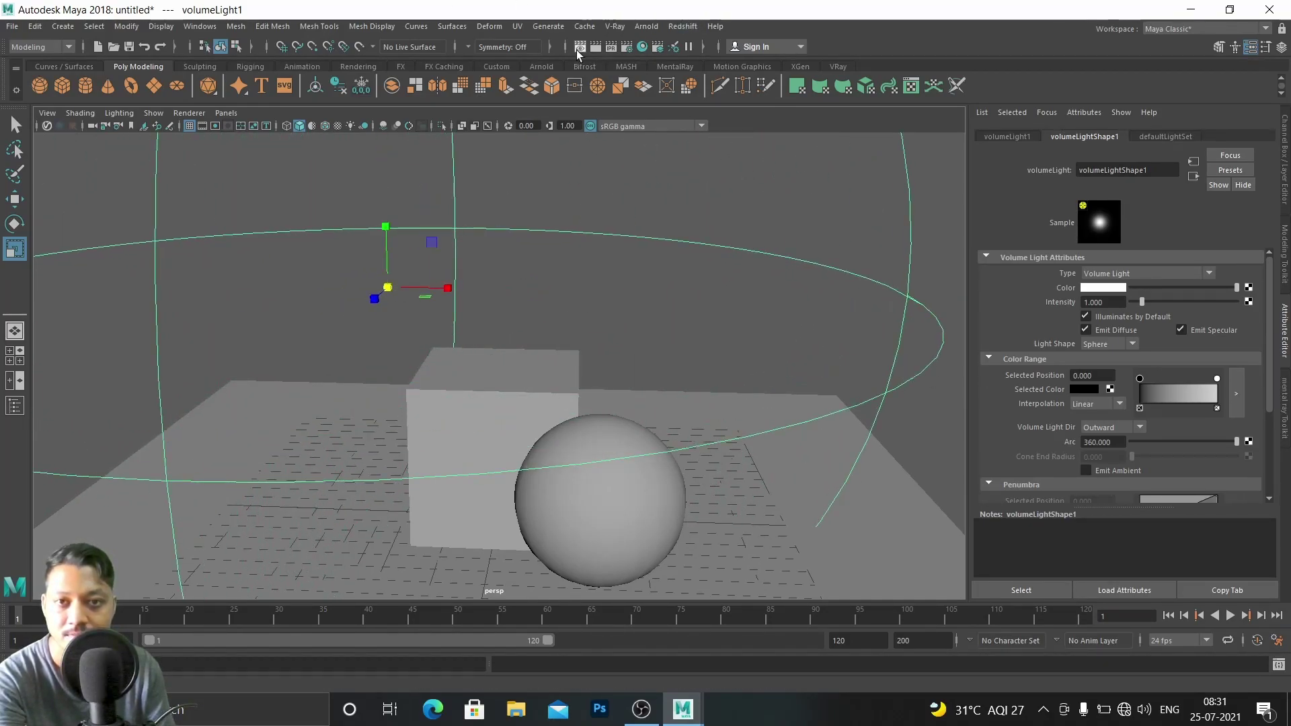
Switch the renderer from V-Ray to mental ray and render the scene with the volume light
{"action": "left_click", "coordinate": [576, 48]}
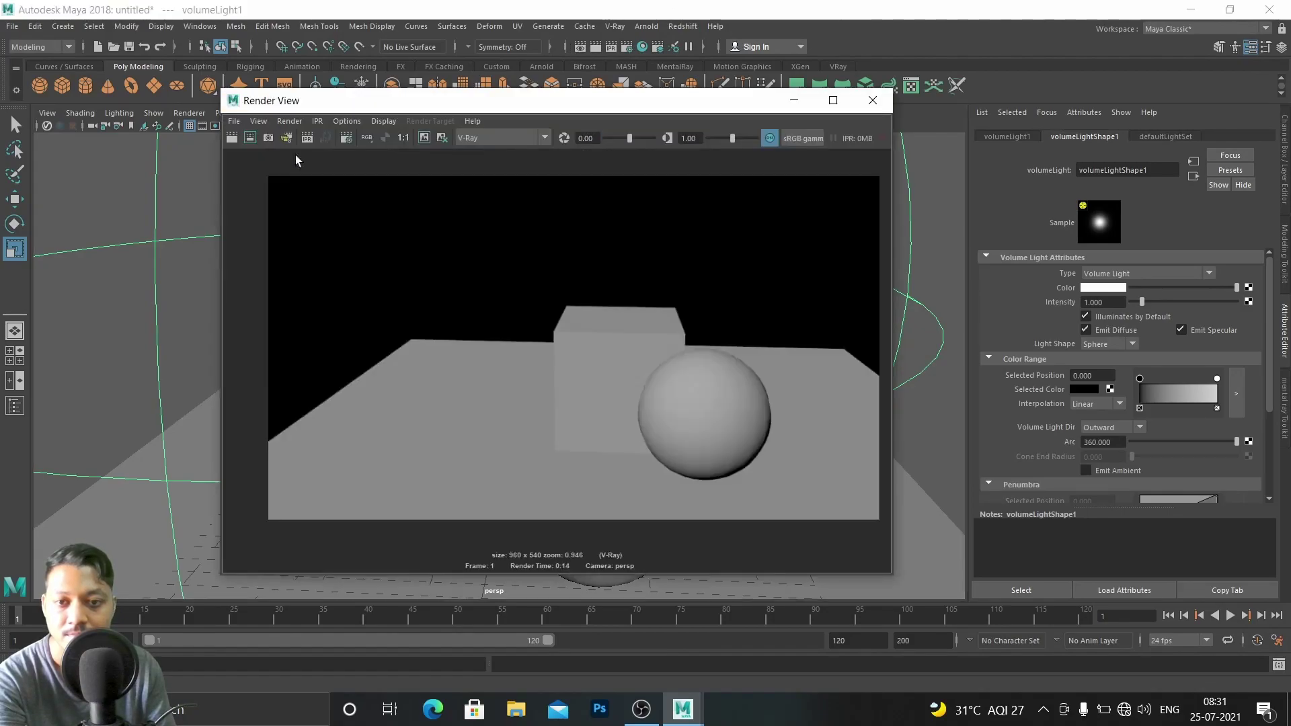
{"action": "left_click", "coordinate": [543, 138]}
{"action": "left_click", "coordinate": [471, 208]}
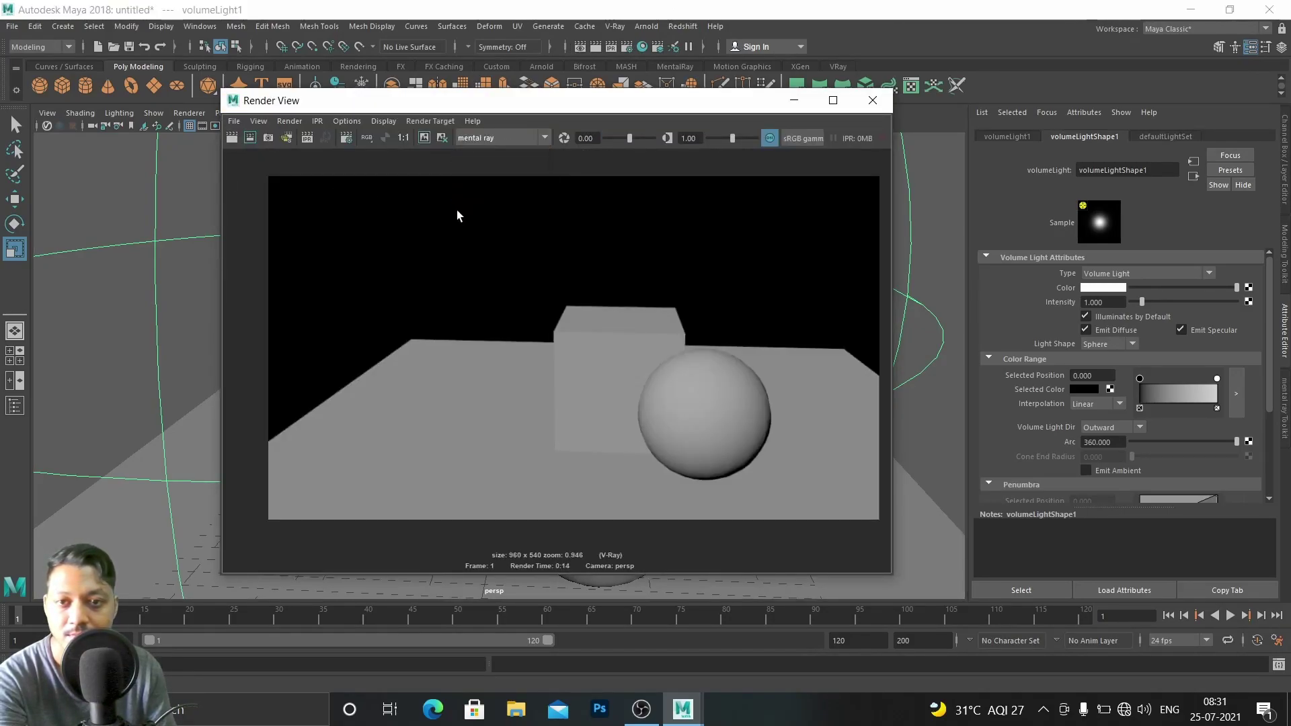
{"action": "left_click", "coordinate": [231, 138]}
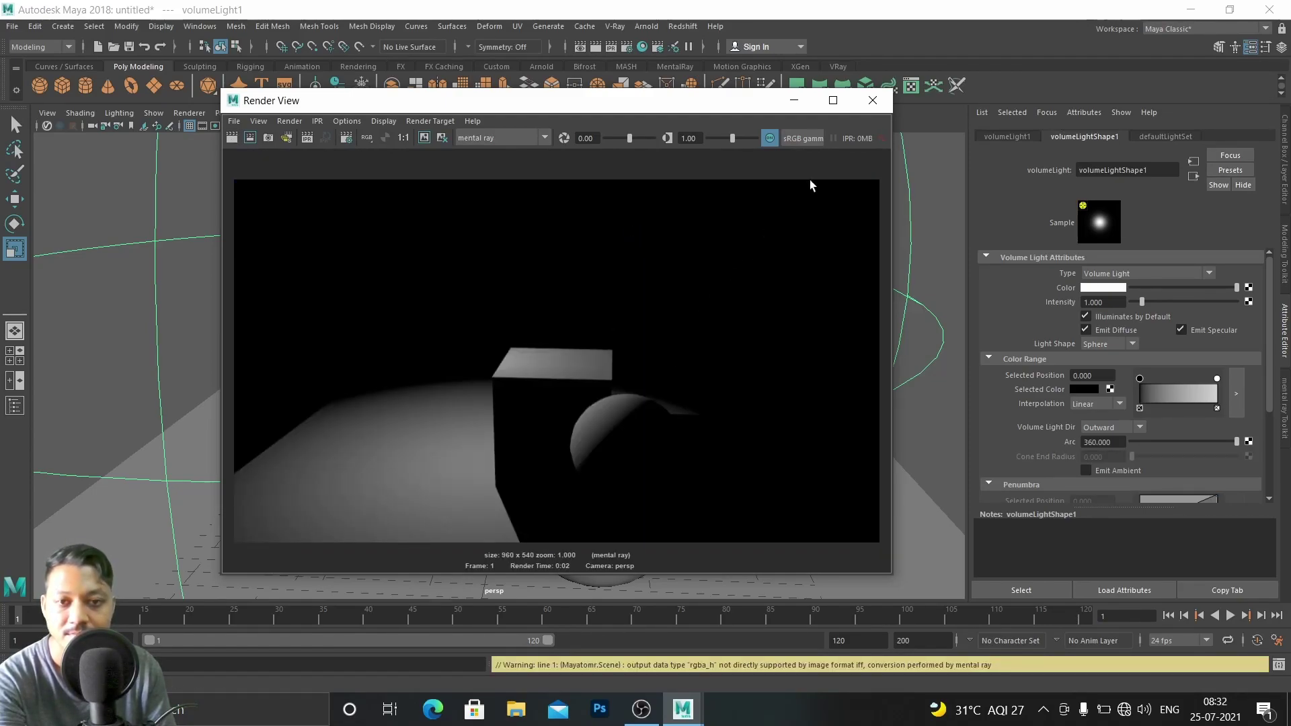
Scale the volume light down until its sphere barely reaches the cube's top, and re-render in mental ray
{"action": "left_click", "coordinate": [793, 100]}
{"action": "left_click_drag", "start_coordinate": [387, 287], "coordinate": [2, 204]}
{"action": "left_click_drag", "start_coordinate": [378, 288], "coordinate": [250, 255]}
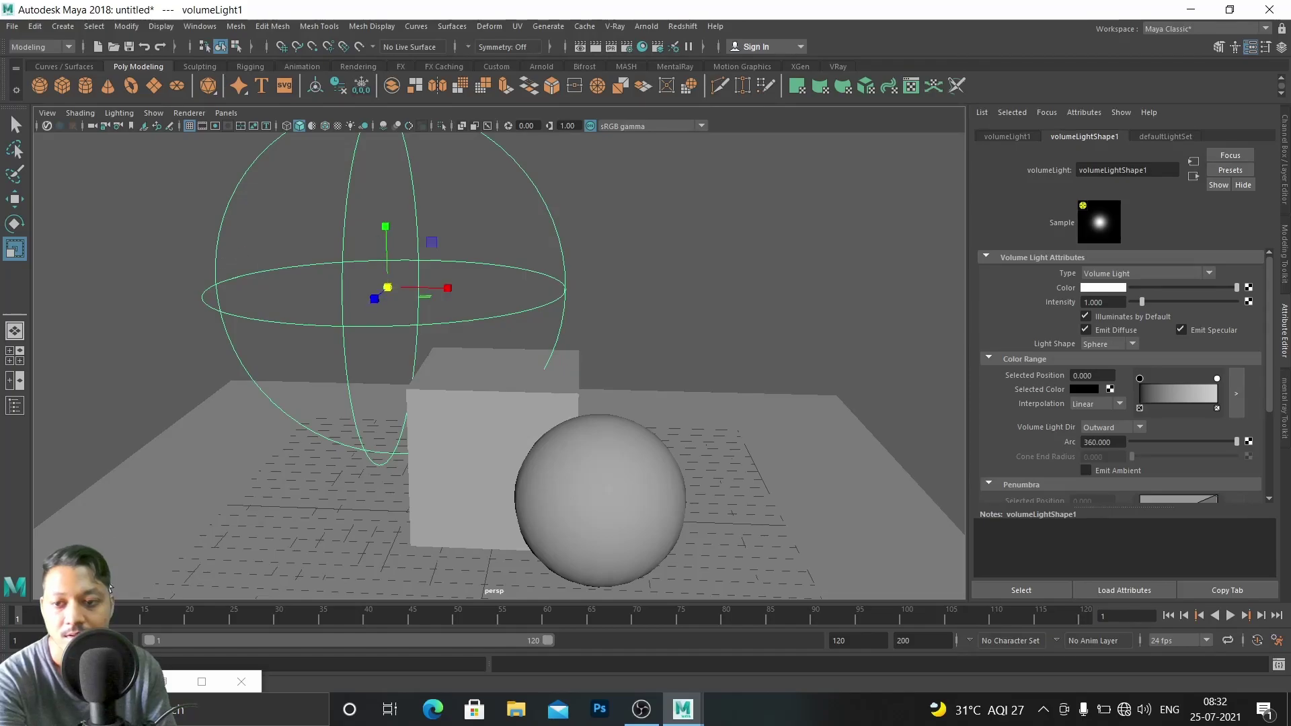
{"action": "left_click", "coordinate": [164, 682]}
{"action": "left_click", "coordinate": [232, 138]}
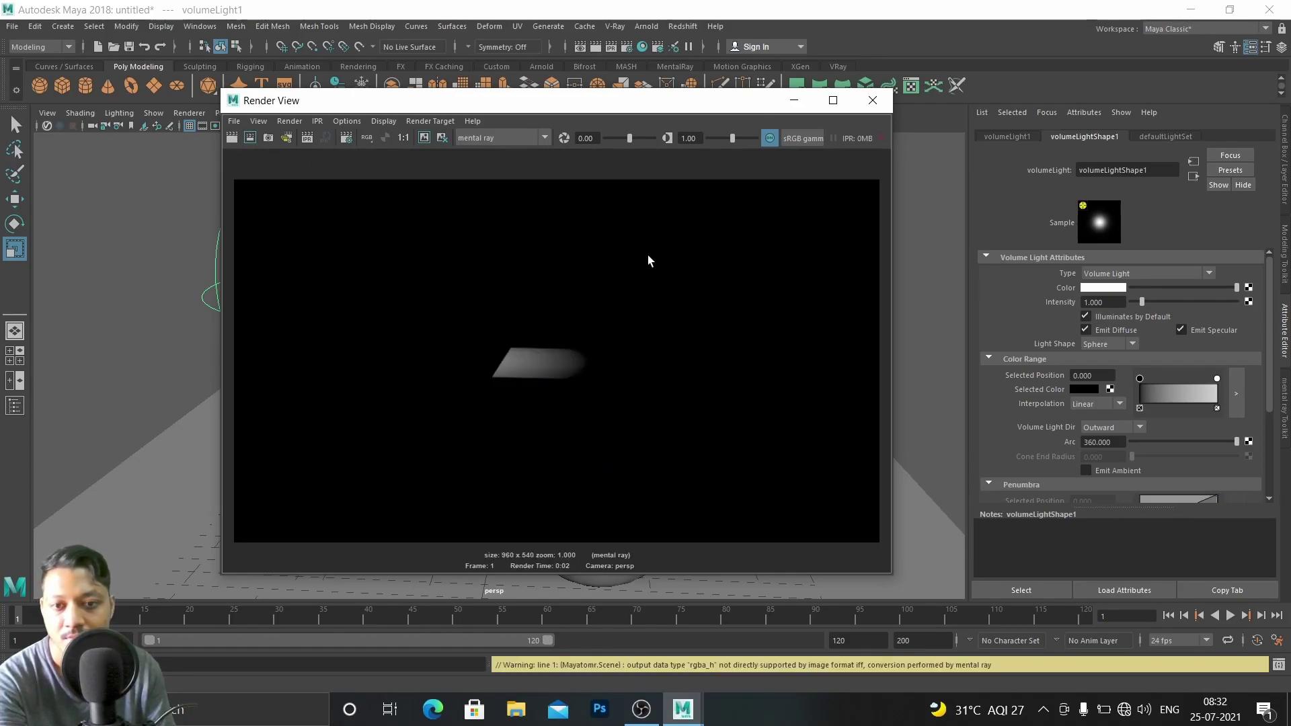
Scale the volume light up well beyond the floor, raise its intensity to about 2.078, and re-render the scene
{"action": "left_click", "coordinate": [794, 100]}
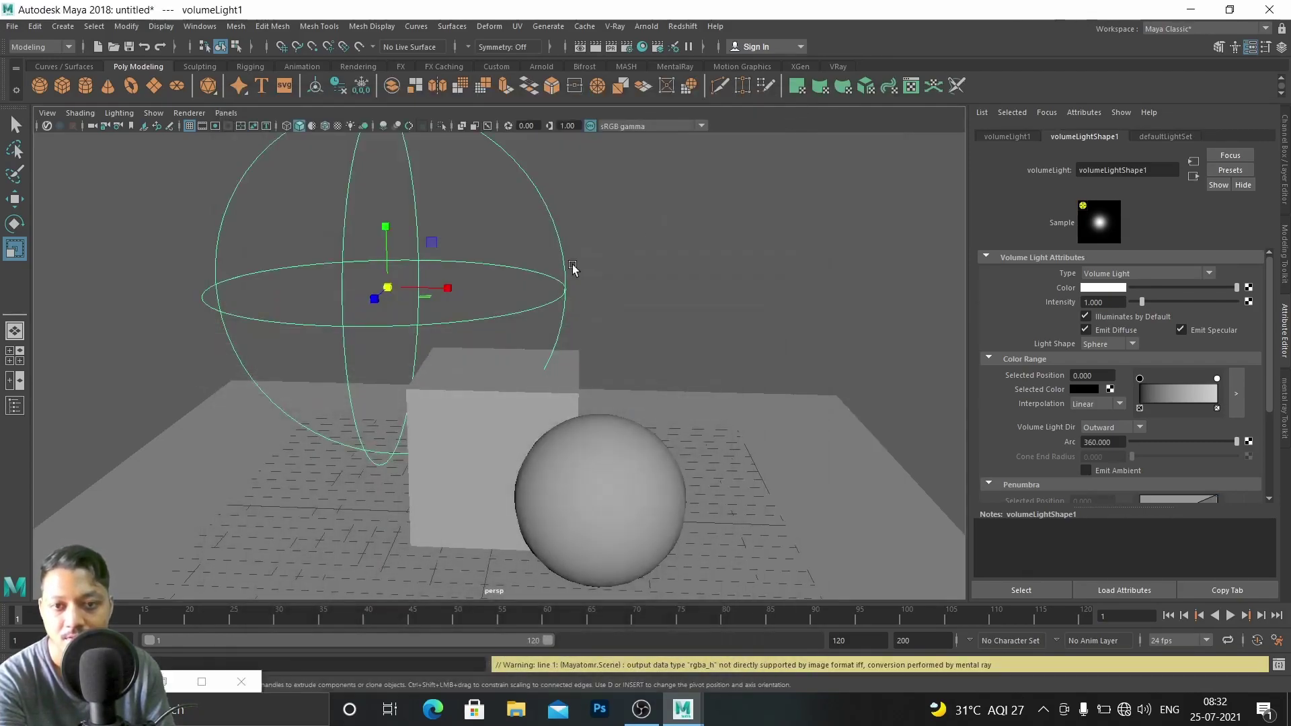
{"action": "left_click_drag", "start_coordinate": [394, 291], "coordinate": [841, 322]}
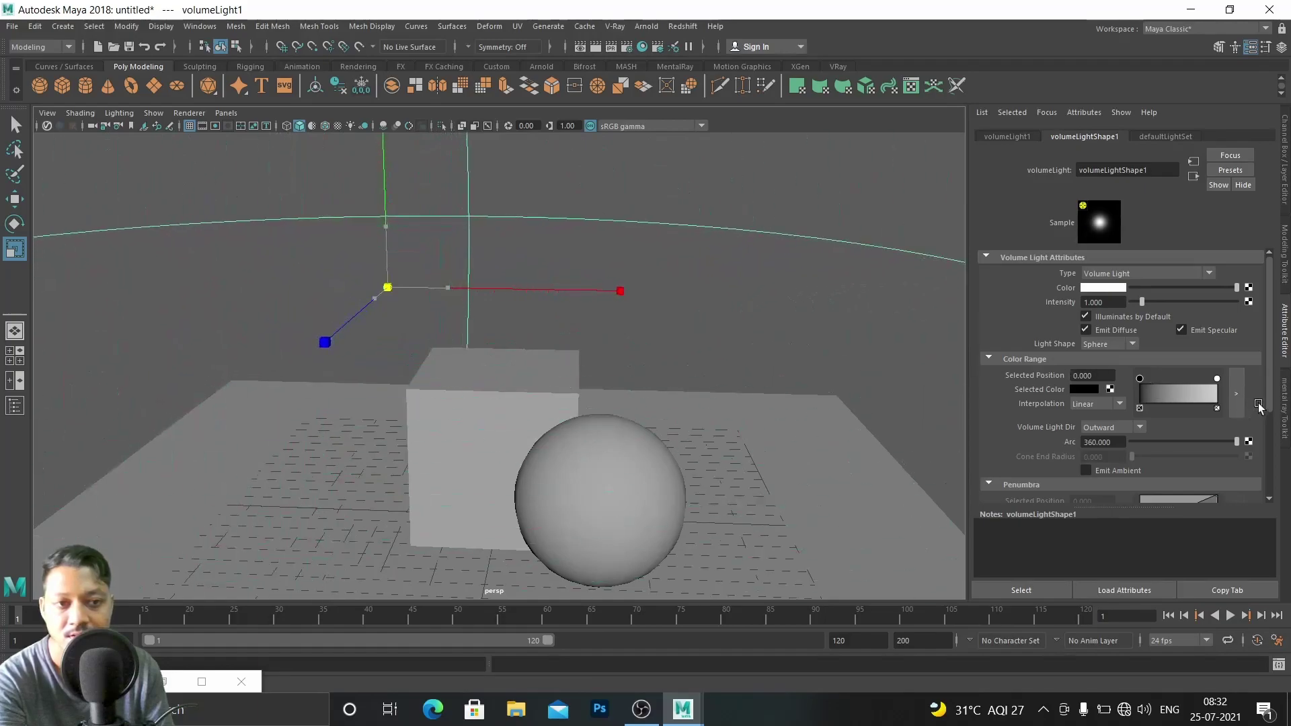
{"action": "left_click_drag", "start_coordinate": [1143, 302], "coordinate": [1152, 302]}
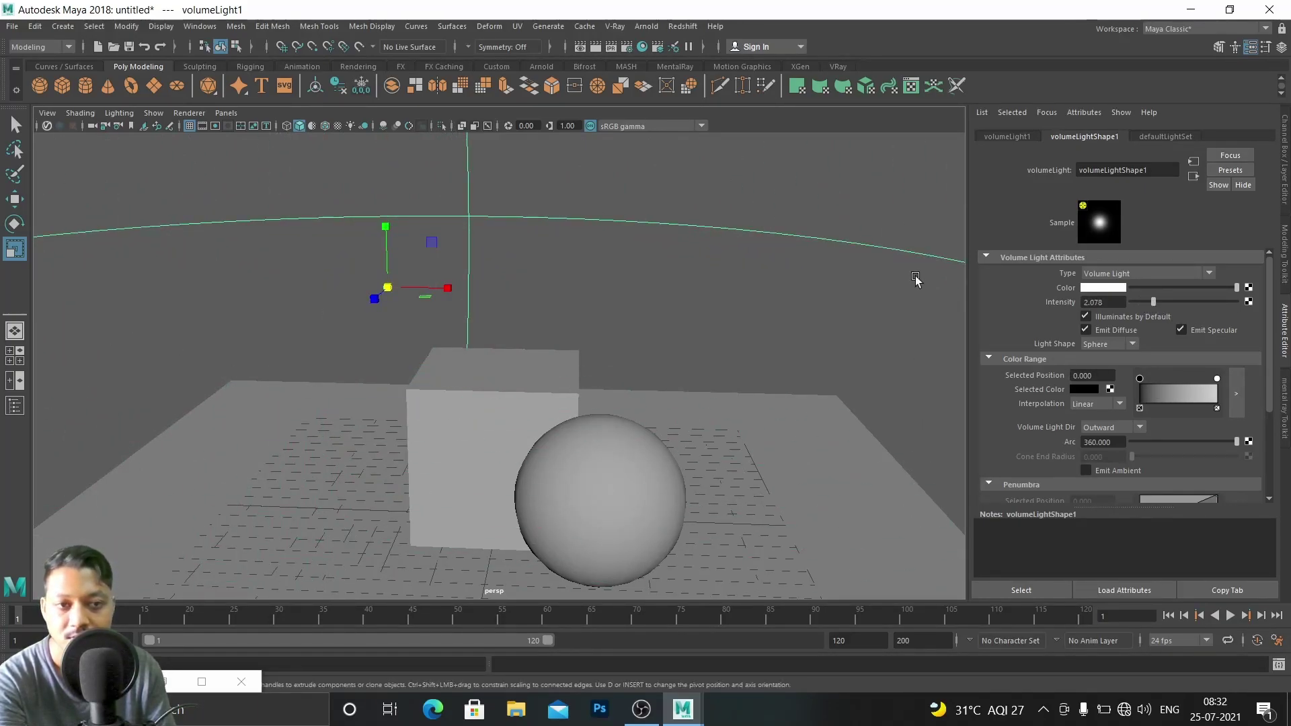
{"action": "left_click", "coordinate": [171, 682]}
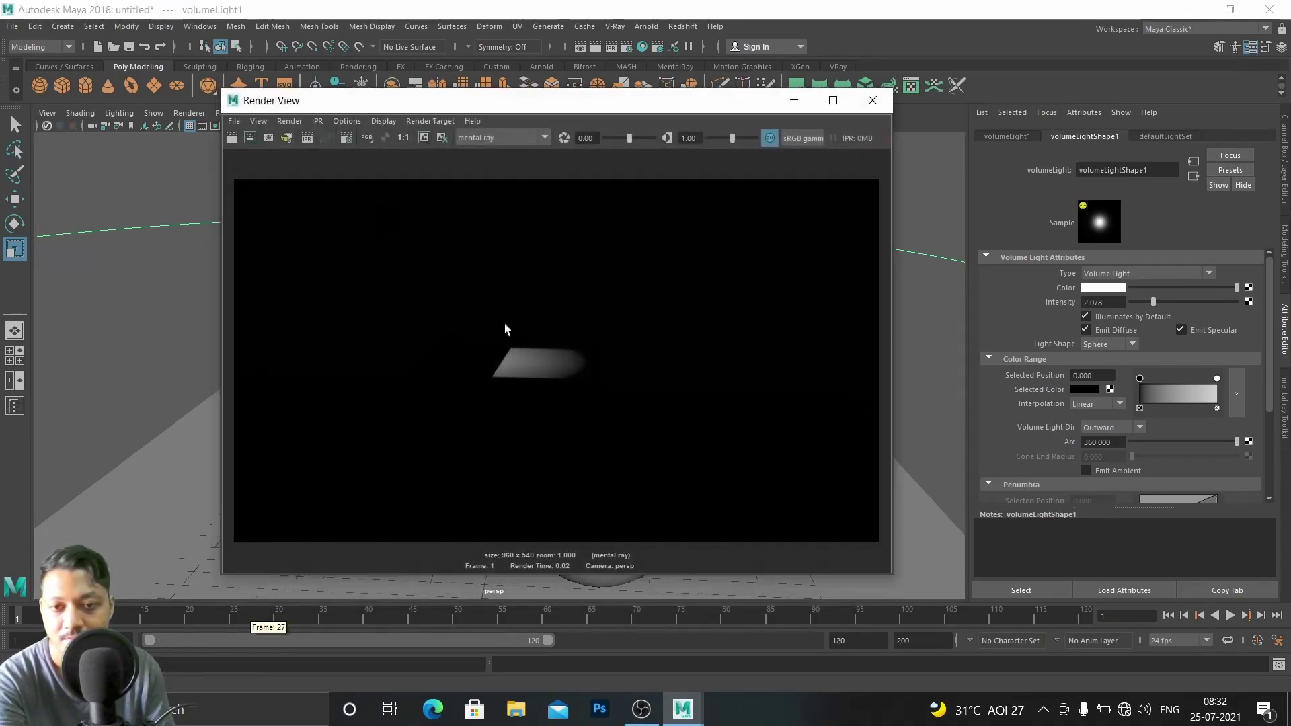
{"action": "left_click", "coordinate": [232, 138]}
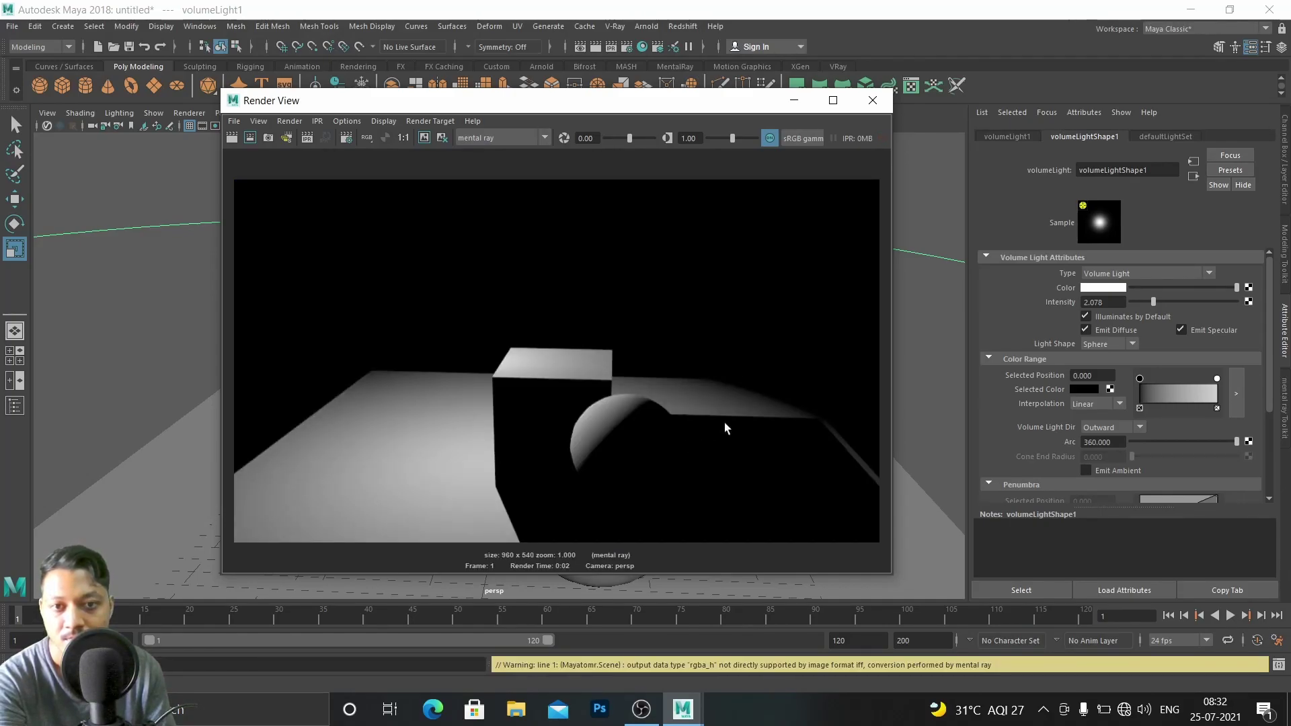
Change the volume light's color to a warm cream tint and re-render the scene
{"action": "scroll", "coordinate": [1054, 347], "scroll_direction": "down", "scroll_amount": 2}
{"action": "scroll", "coordinate": [1055, 347], "scroll_direction": "up", "scroll_amount": 2}
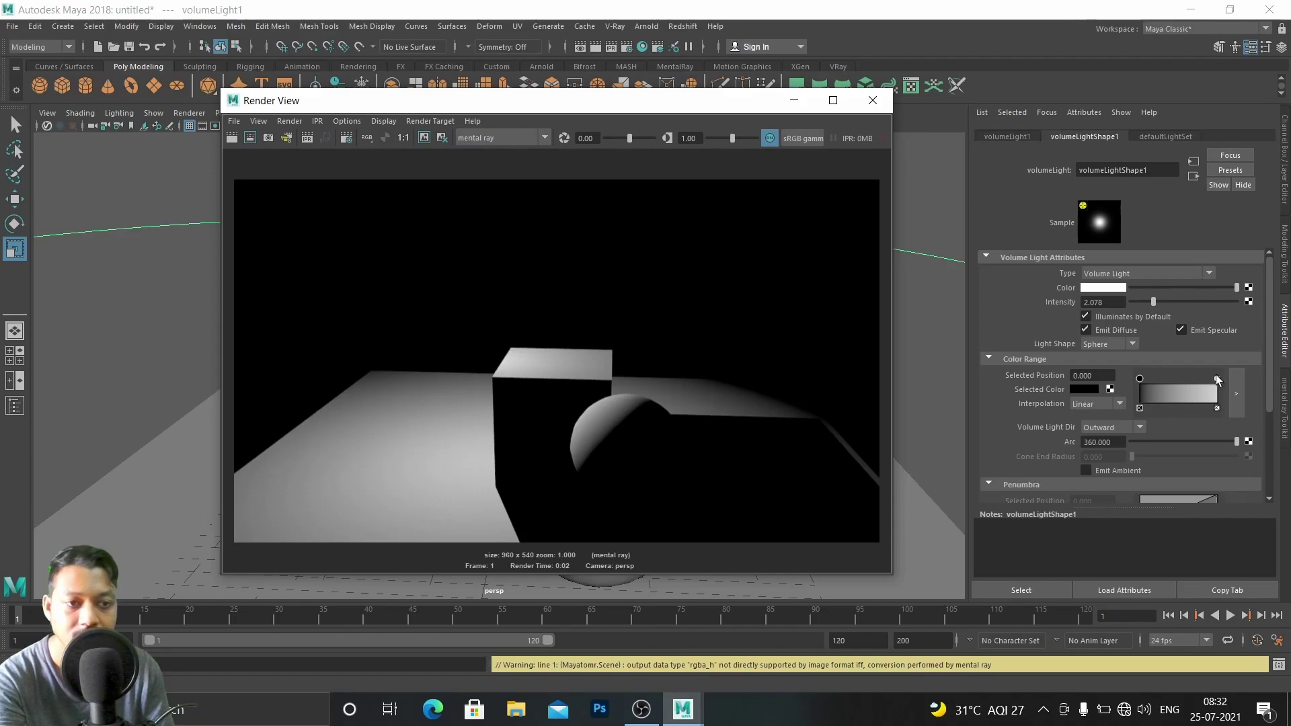
{"action": "left_click", "coordinate": [1107, 288]}
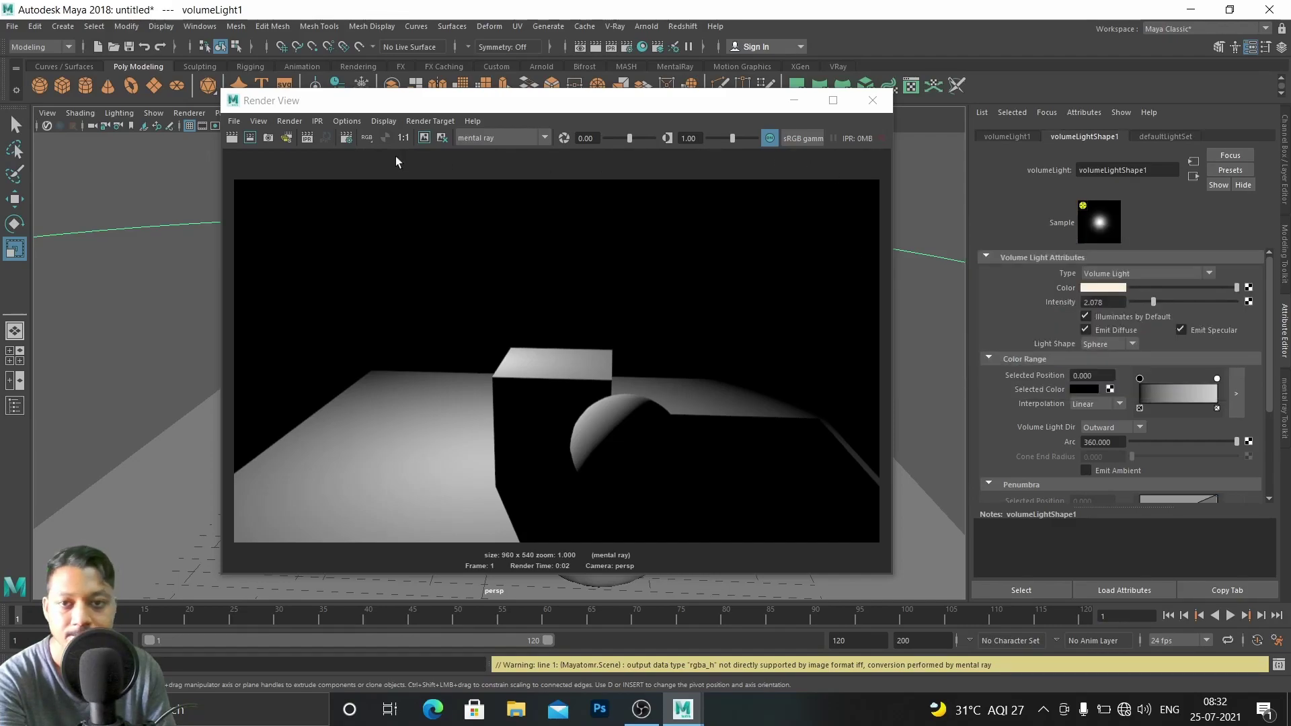
{"action": "left_click", "coordinate": [236, 140]}
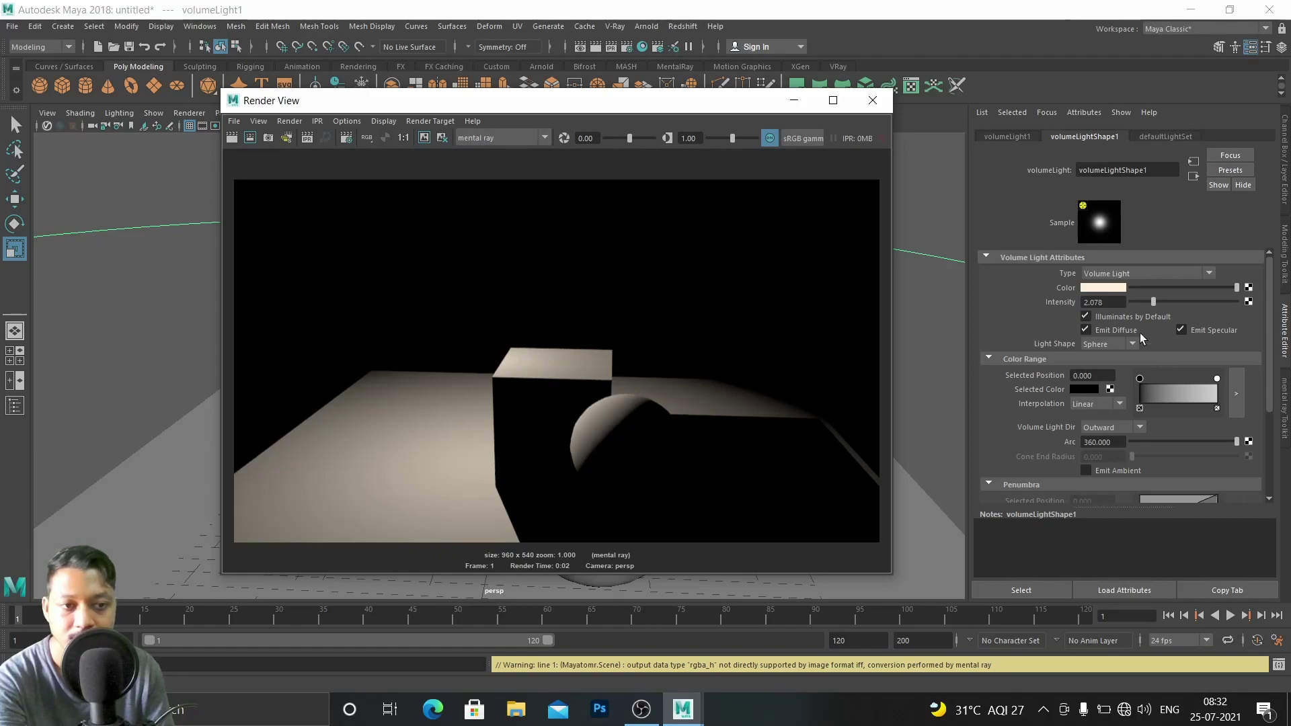
Review the volume light's Color Range and Penumbra settings and collapse both sections
{"action": "left_click", "coordinate": [996, 356]}
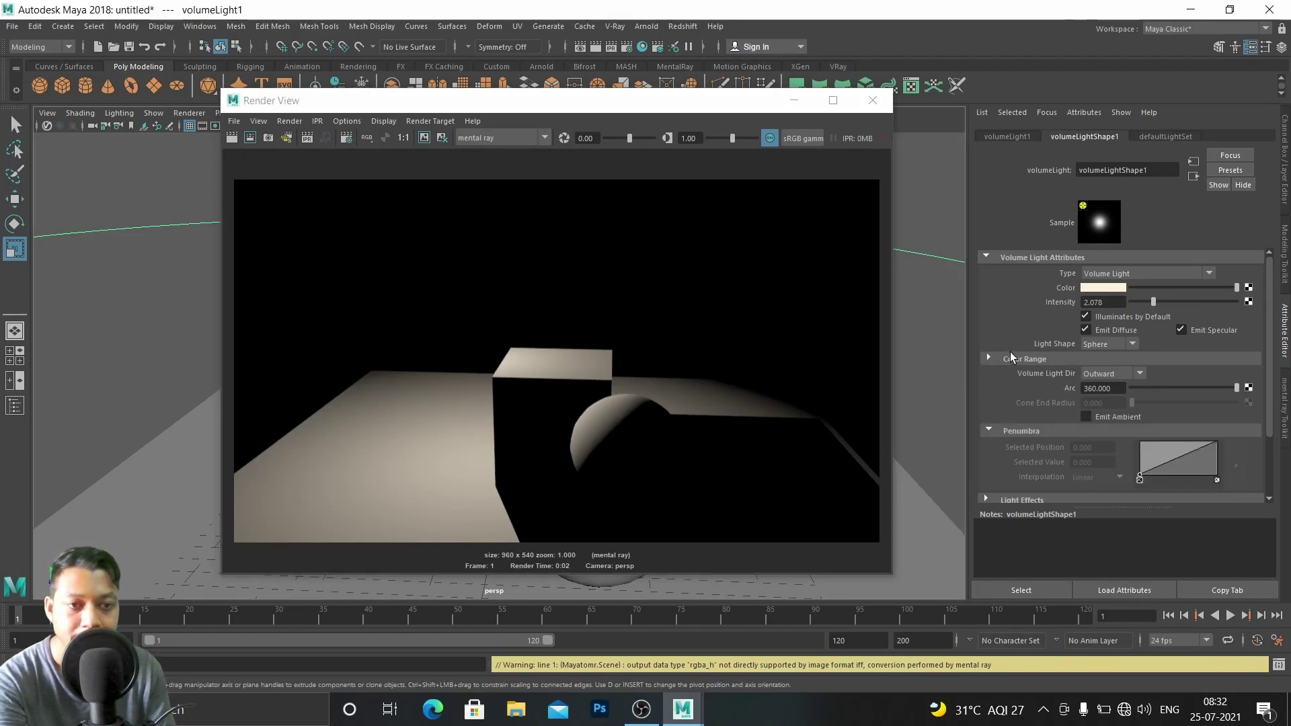
{"action": "left_click", "coordinate": [1007, 357]}
{"action": "left_click", "coordinate": [1006, 357]}
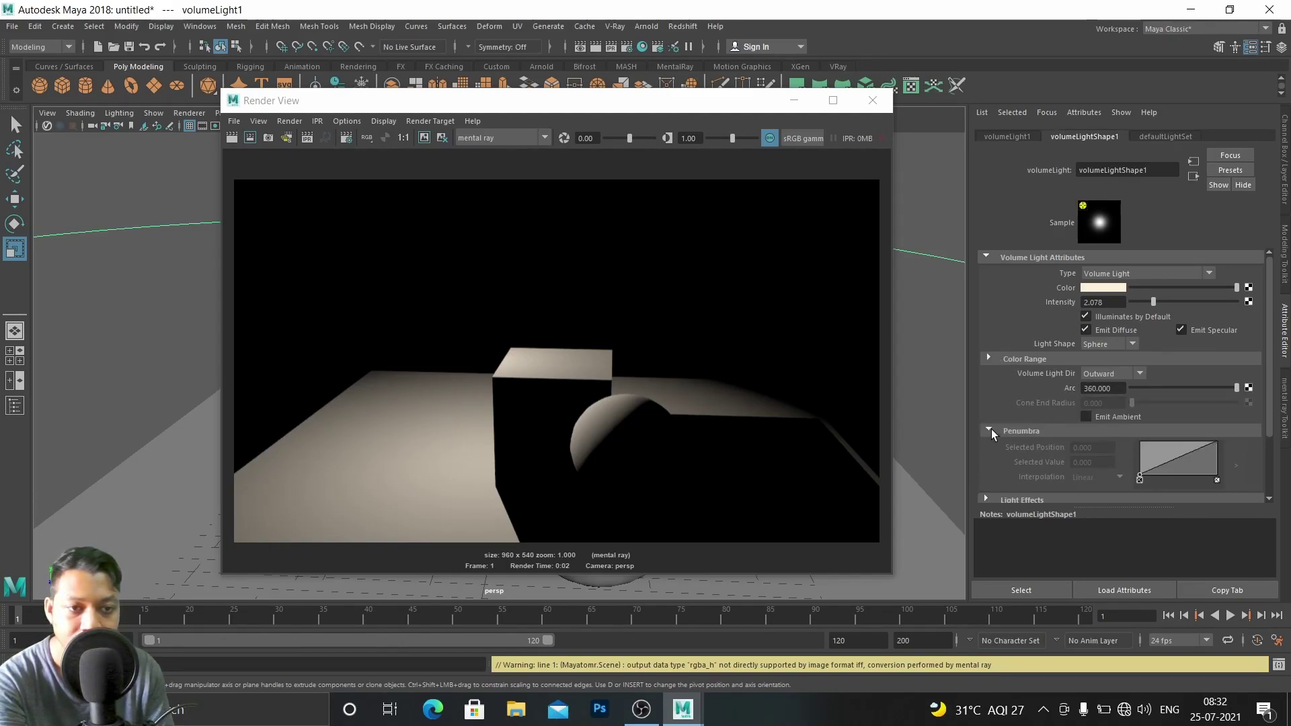
{"action": "left_click", "coordinate": [991, 429]}
{"action": "left_click", "coordinate": [990, 427]}
{"action": "scroll", "coordinate": [1140, 436], "scroll_direction": "down", "scroll_amount": 3}
{"action": "left_click", "coordinate": [1012, 354]}
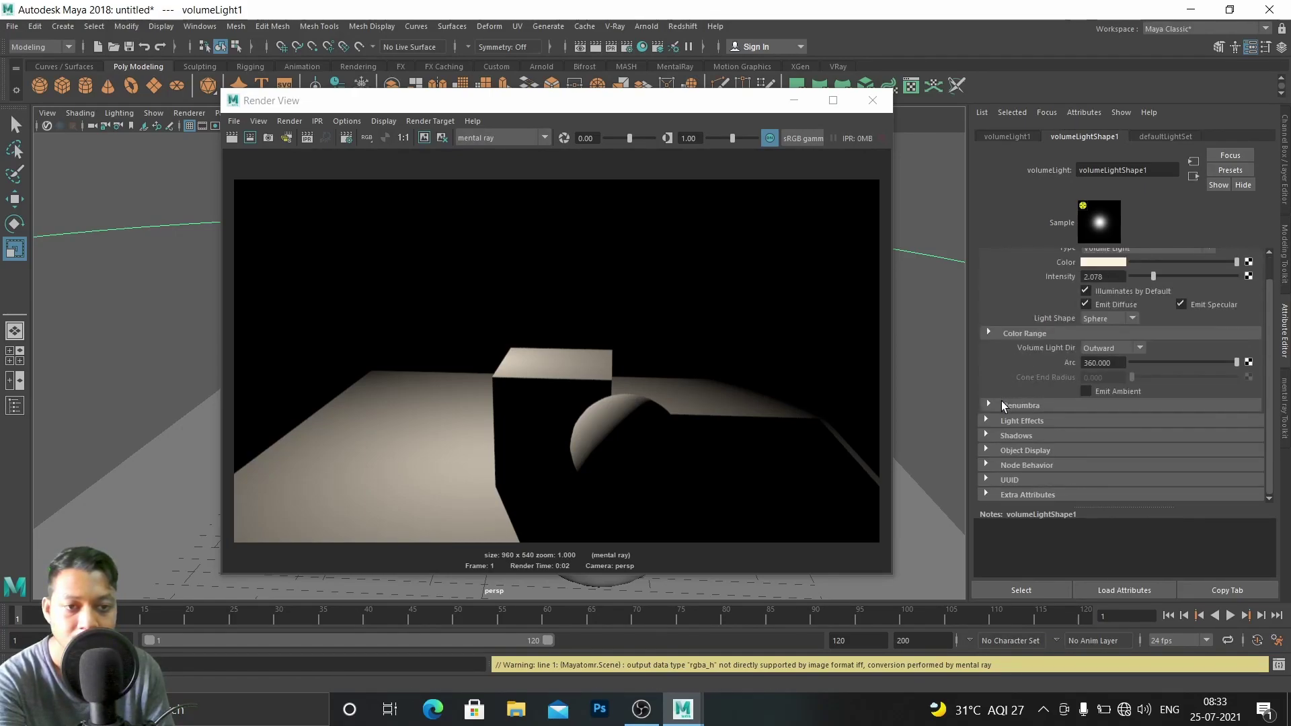
Set the volume light's raytrace shadow Light Radius to about 0.130 and Shadow Rays to 10, re-render, and close the render window
{"action": "left_click", "coordinate": [1004, 435]}
{"action": "scroll", "coordinate": [1173, 450], "scroll_direction": "down", "scroll_amount": 3}
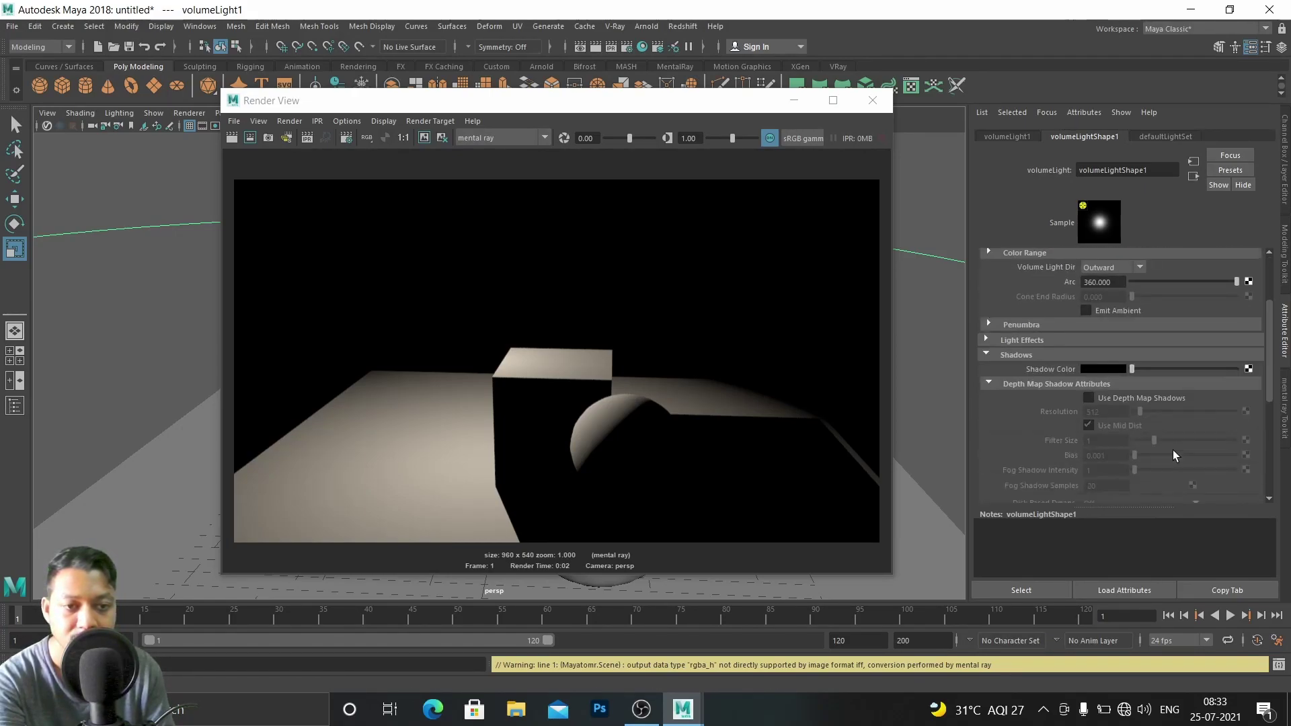
{"action": "left_click", "coordinate": [1012, 382]}
{"action": "scroll", "coordinate": [1107, 405], "scroll_direction": "down", "scroll_amount": 2}
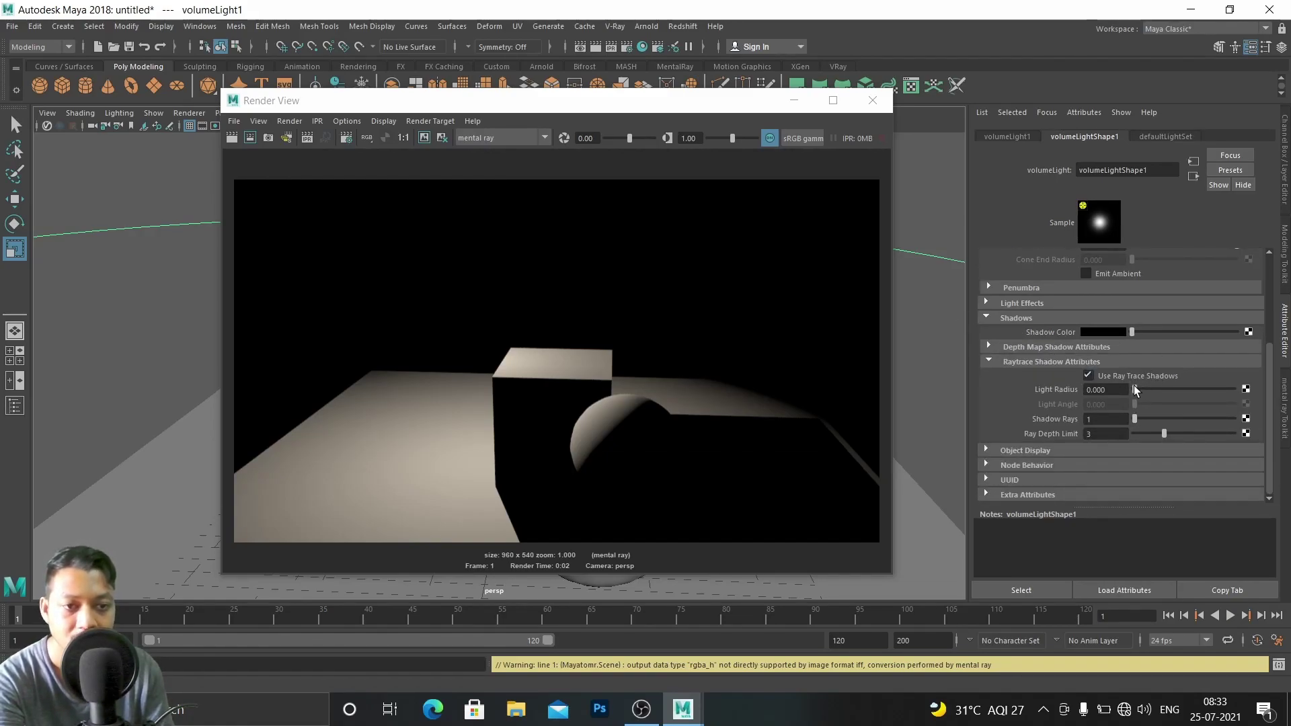
{"action": "left_click_drag", "start_coordinate": [1136, 389], "coordinate": [1148, 390]}
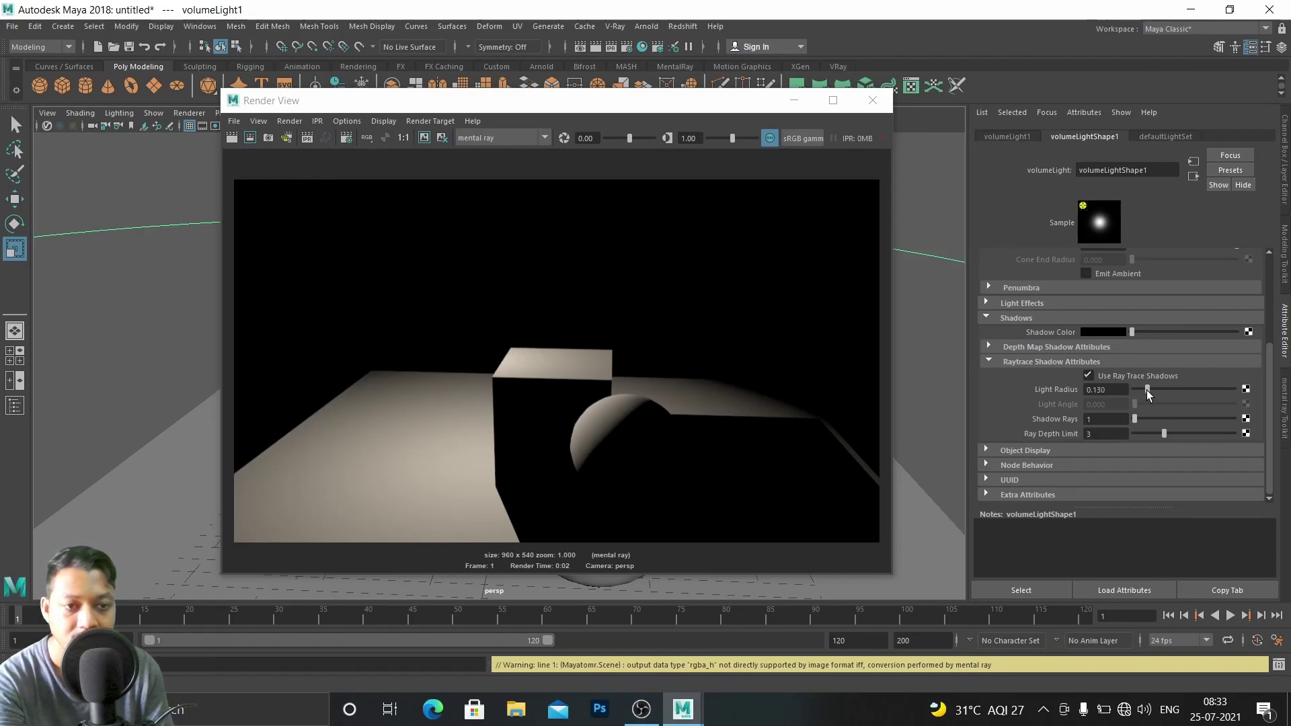
{"action": "left_click", "coordinate": [1156, 420]}
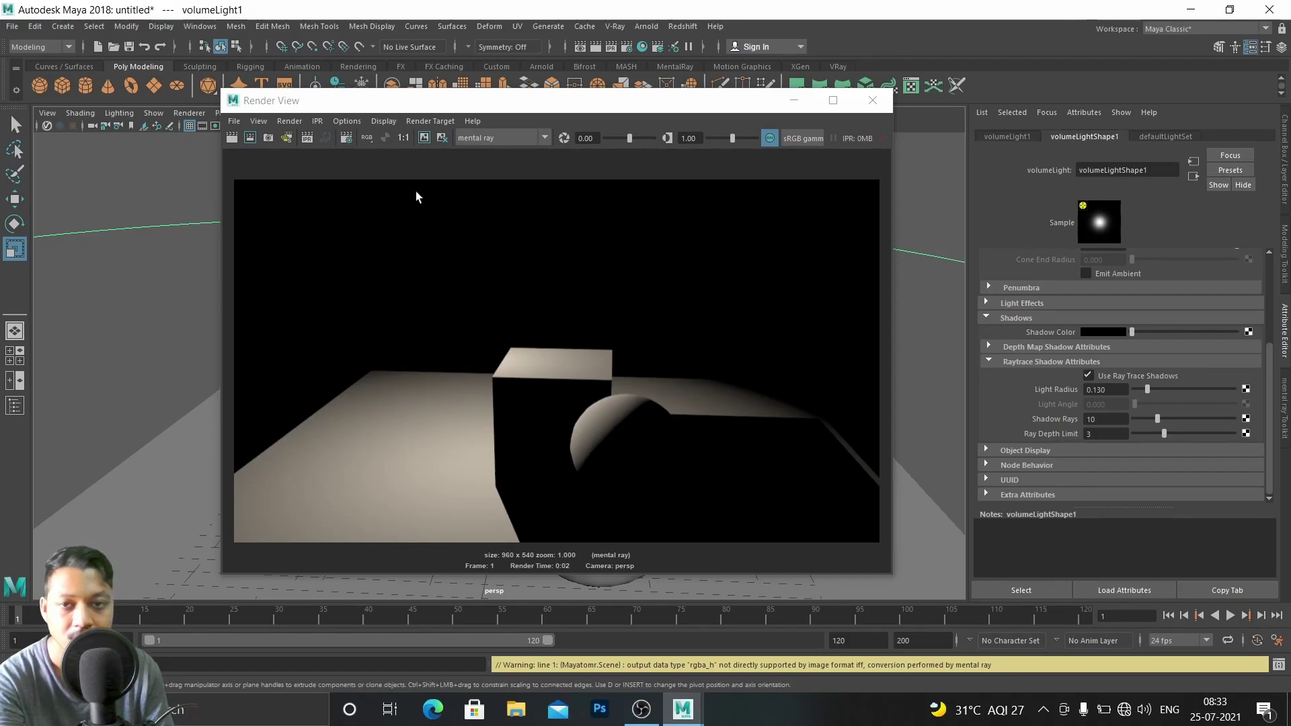
{"action": "left_click", "coordinate": [232, 137]}
{"action": "left_click", "coordinate": [232, 137]}
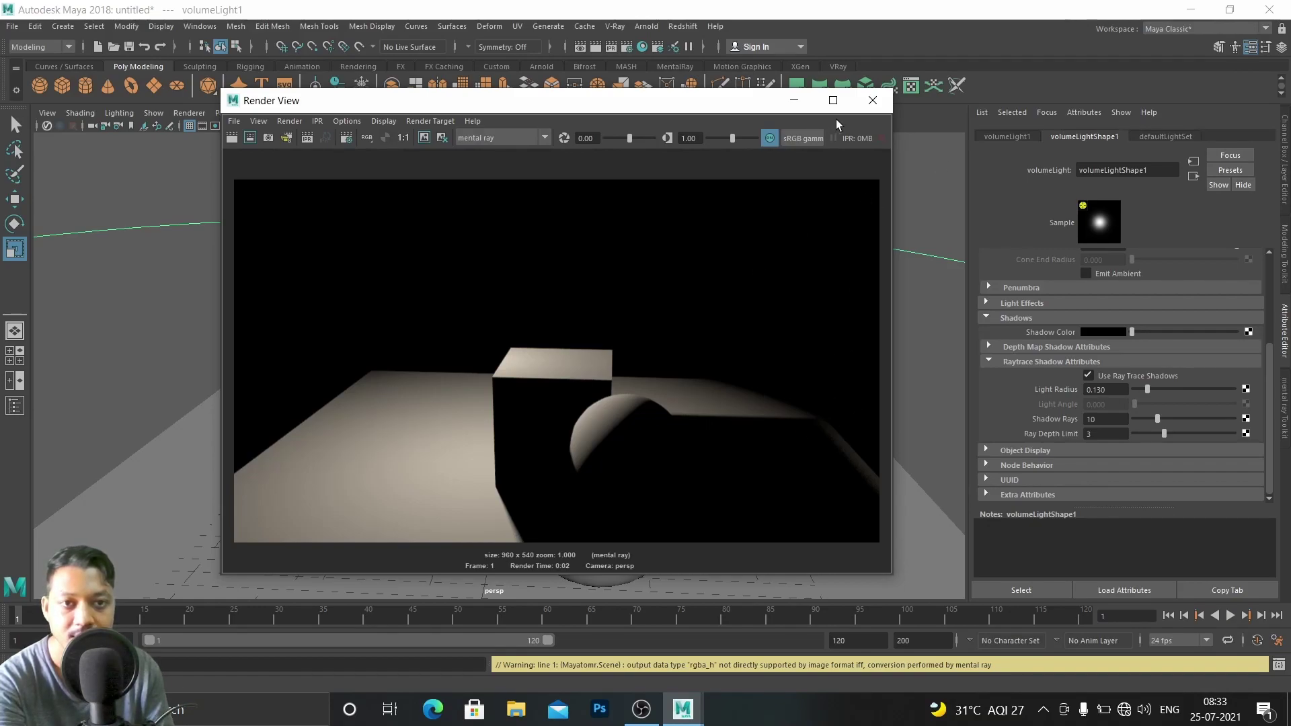
{"action": "left_click", "coordinate": [872, 101]}
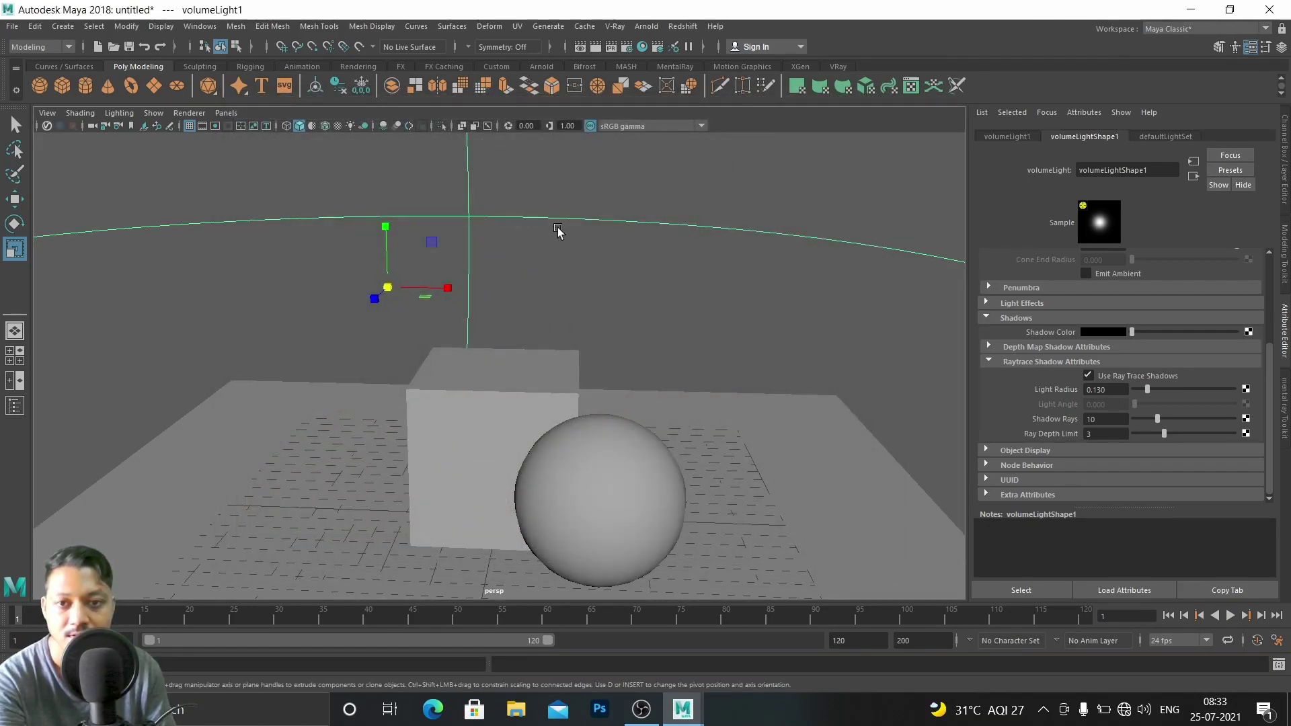
Delete the volume light and add a V-Ray Dome Light to the scene
{"action": "key", "text": "Delete"}
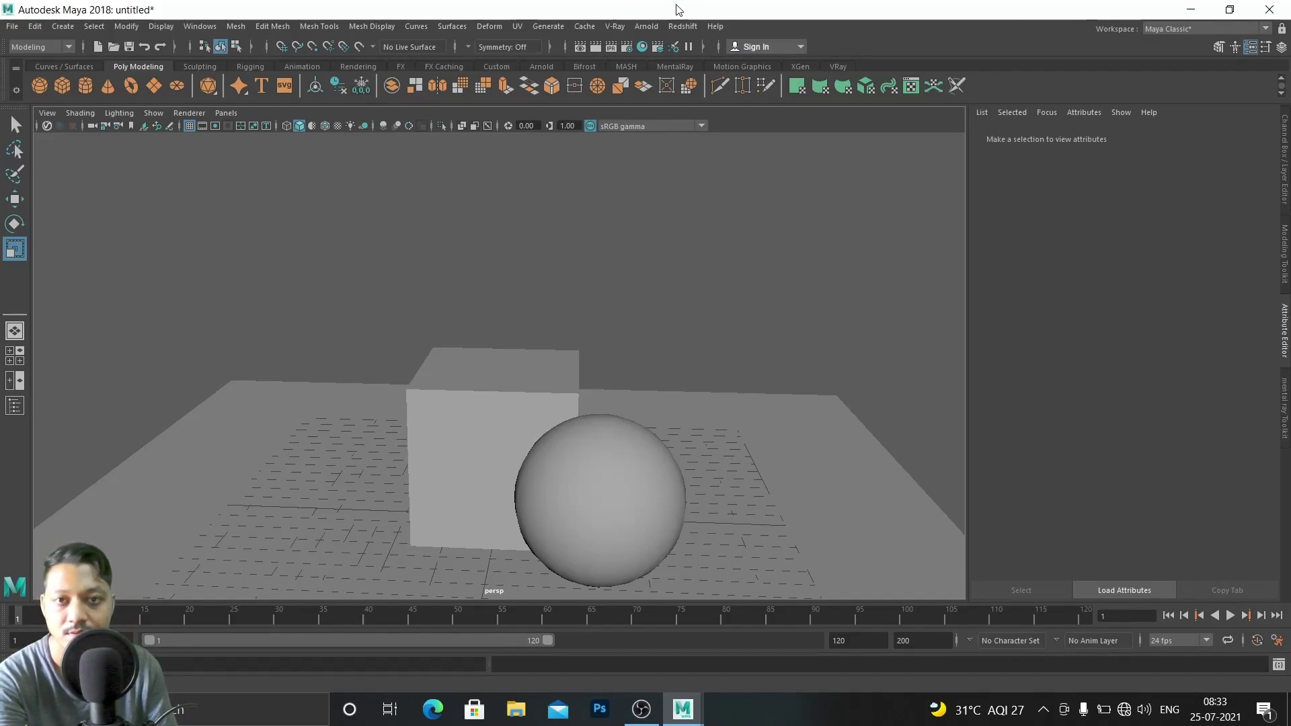
{"action": "left_click", "coordinate": [615, 26]}
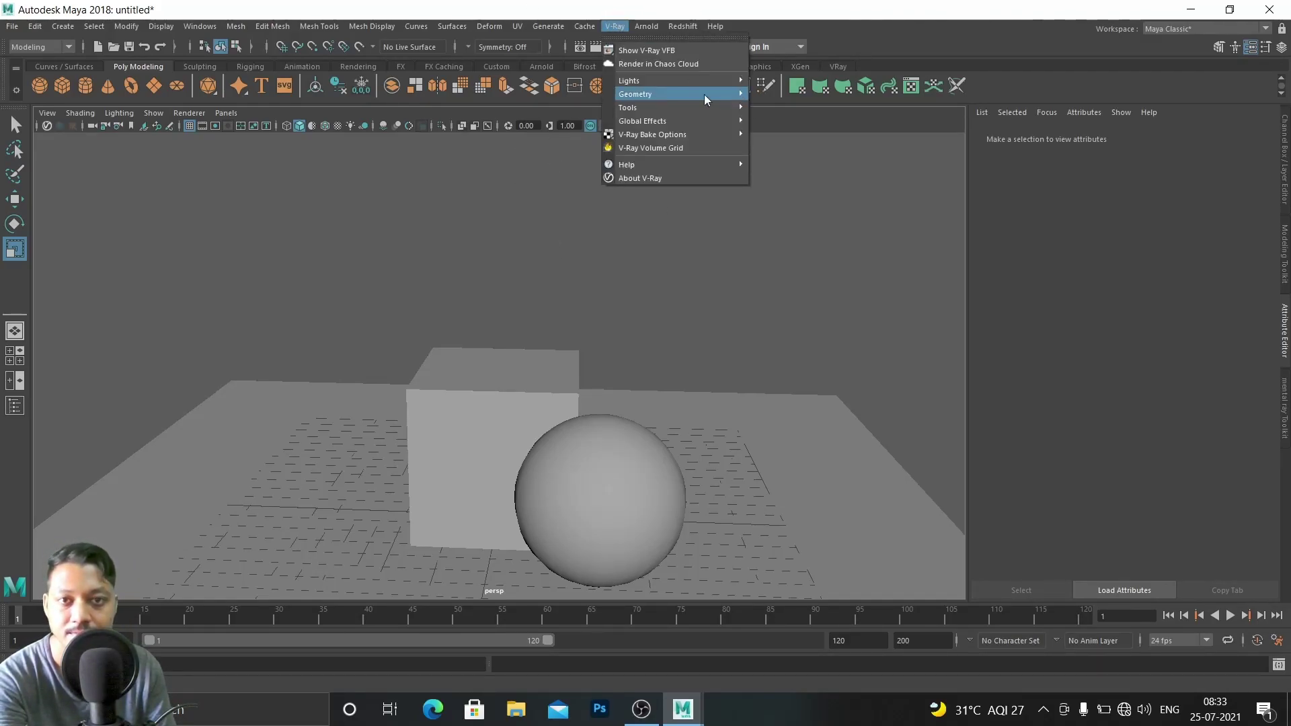
{"action": "mouse_move", "coordinate": [652, 82]}
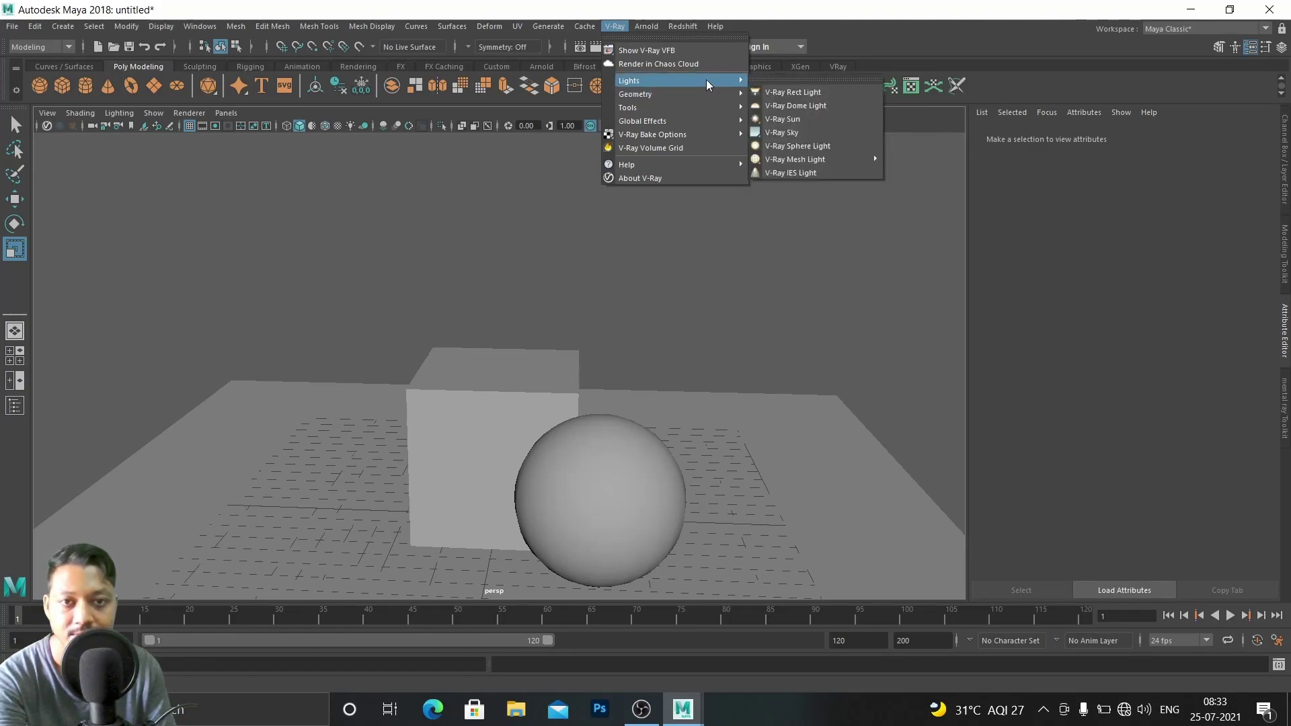
{"action": "left_click", "coordinate": [803, 106]}
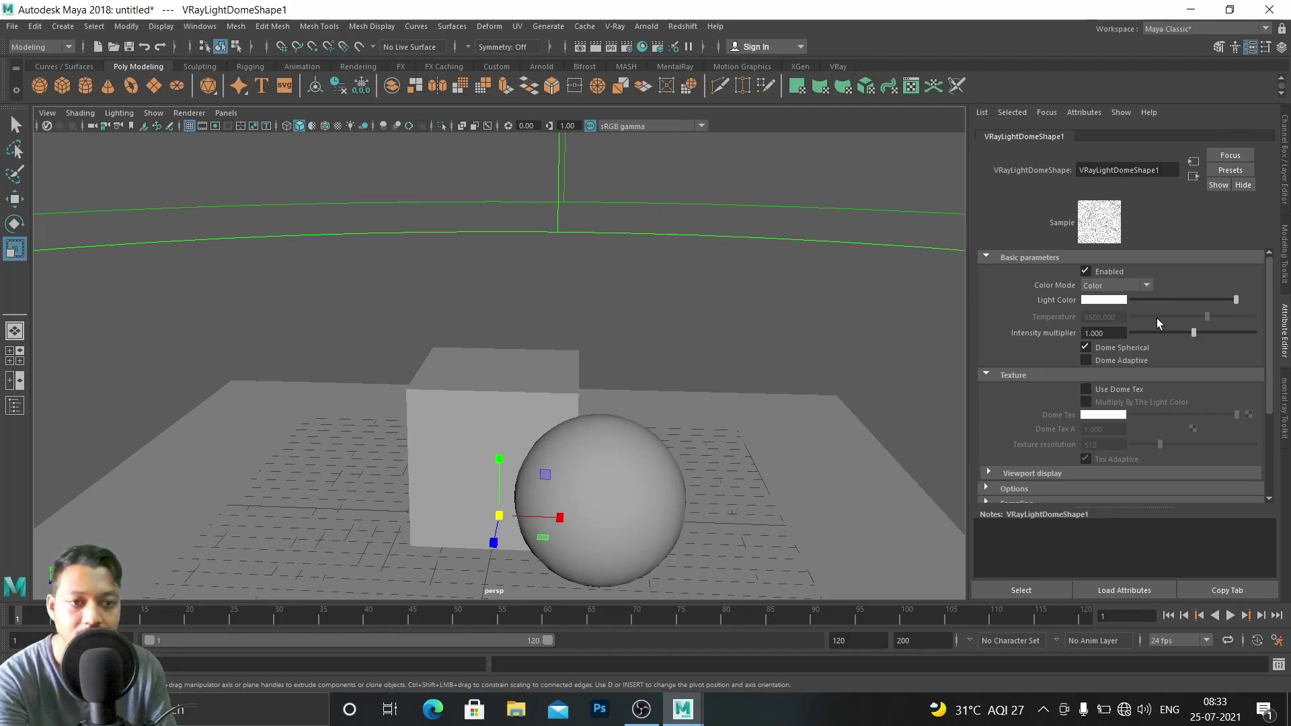
Set the dome light's intensity multiplier to 0.667, keeping its light color white
{"action": "left_click_drag", "start_coordinate": [1233, 298], "coordinate": [1147, 314]}
{"action": "key", "text": "ctrl+z"}
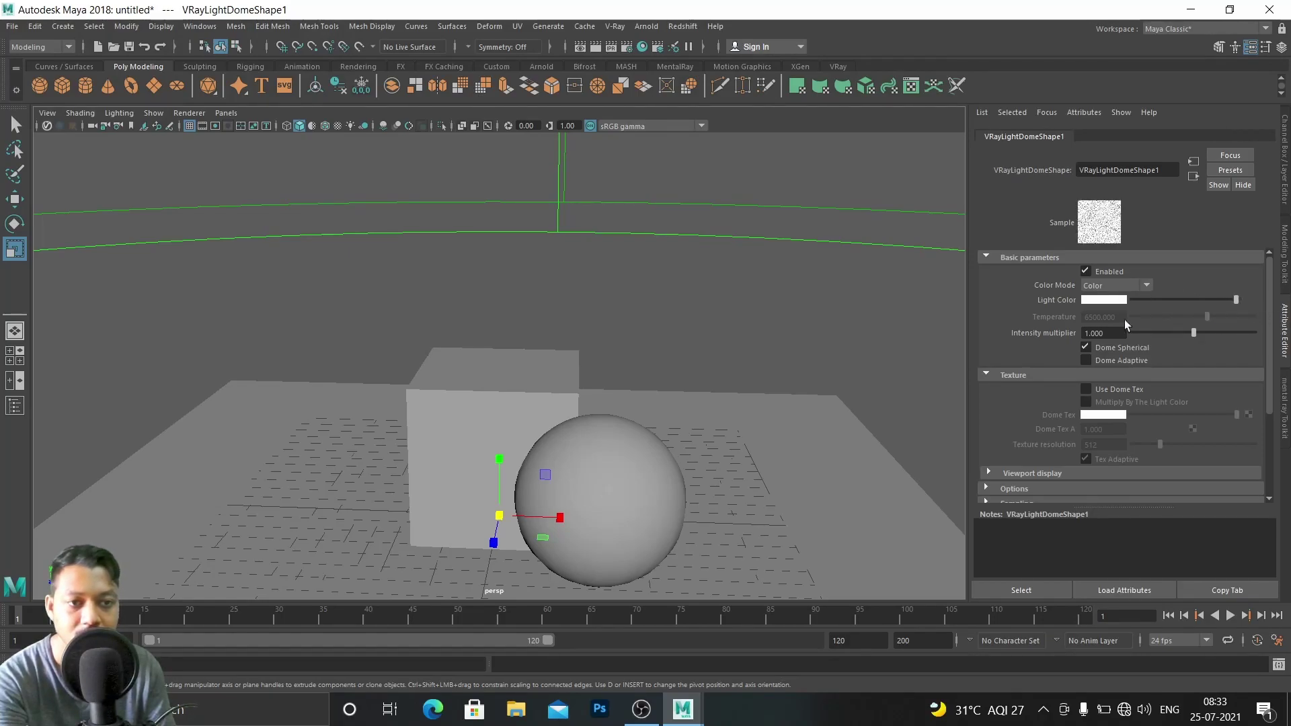
{"action": "left_click", "coordinate": [1174, 333]}
{"action": "left_click", "coordinate": [1173, 334]}
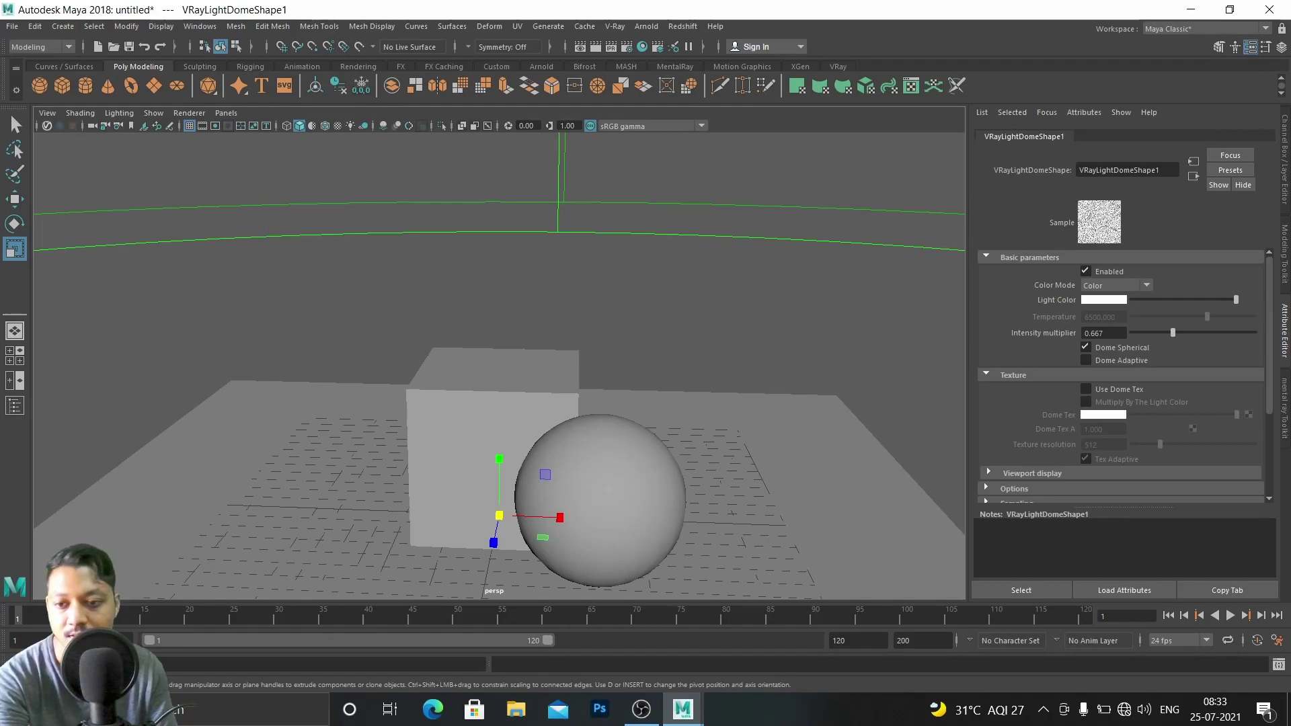
Switch the renderer from mental ray to V-Ray and render the scene in the V-Ray frame buffer
{"action": "key", "text": "alt+Tab"}
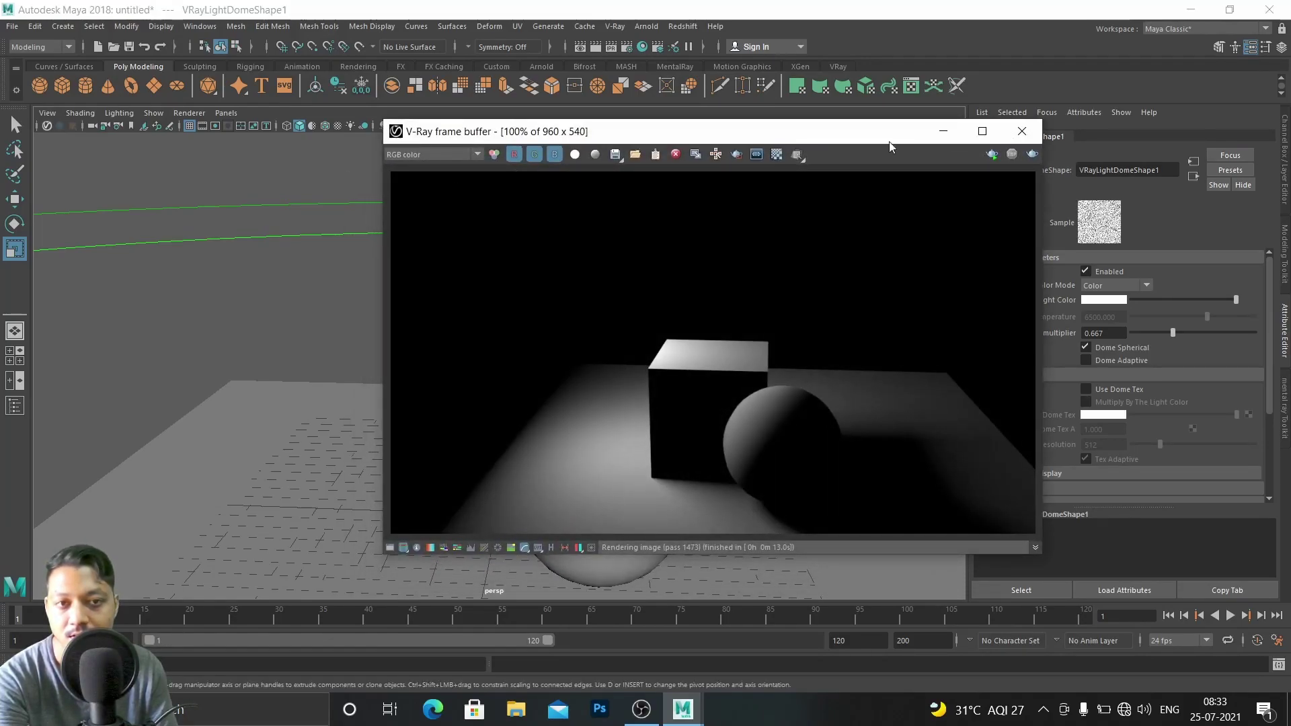
{"action": "left_click", "coordinate": [1033, 155]}
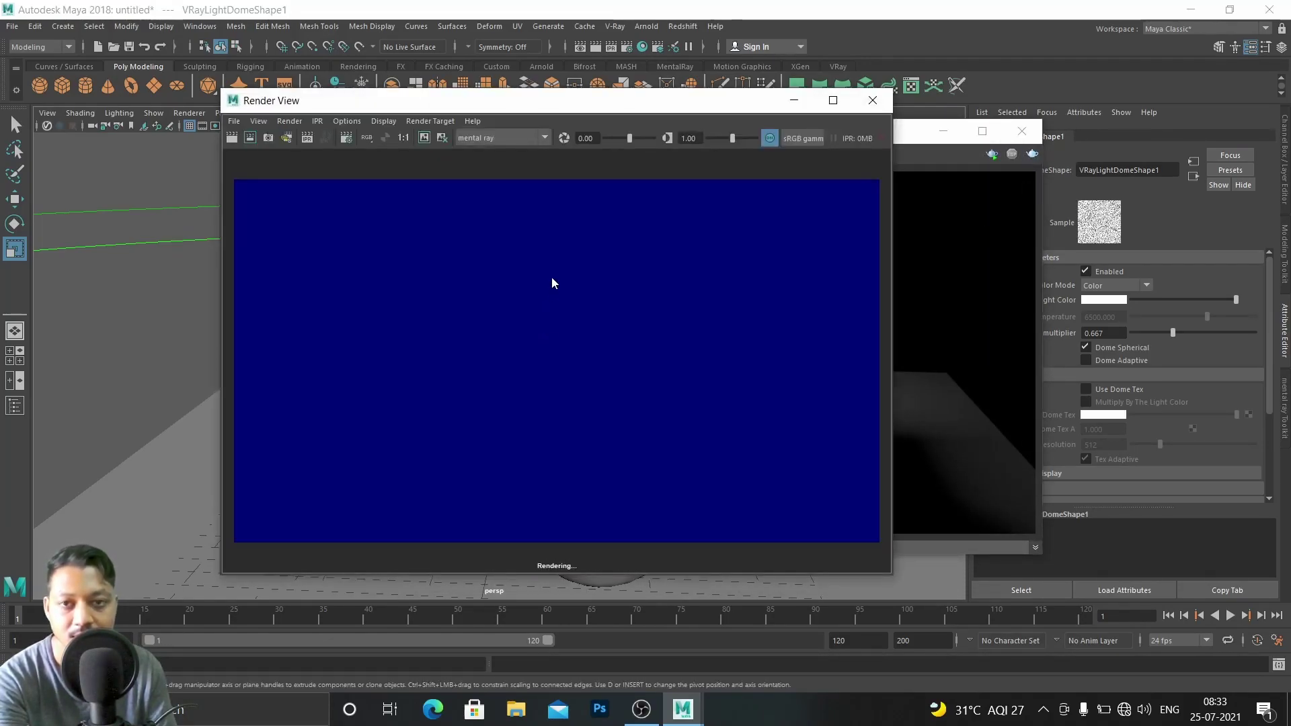
{"action": "left_click", "coordinate": [507, 138]}
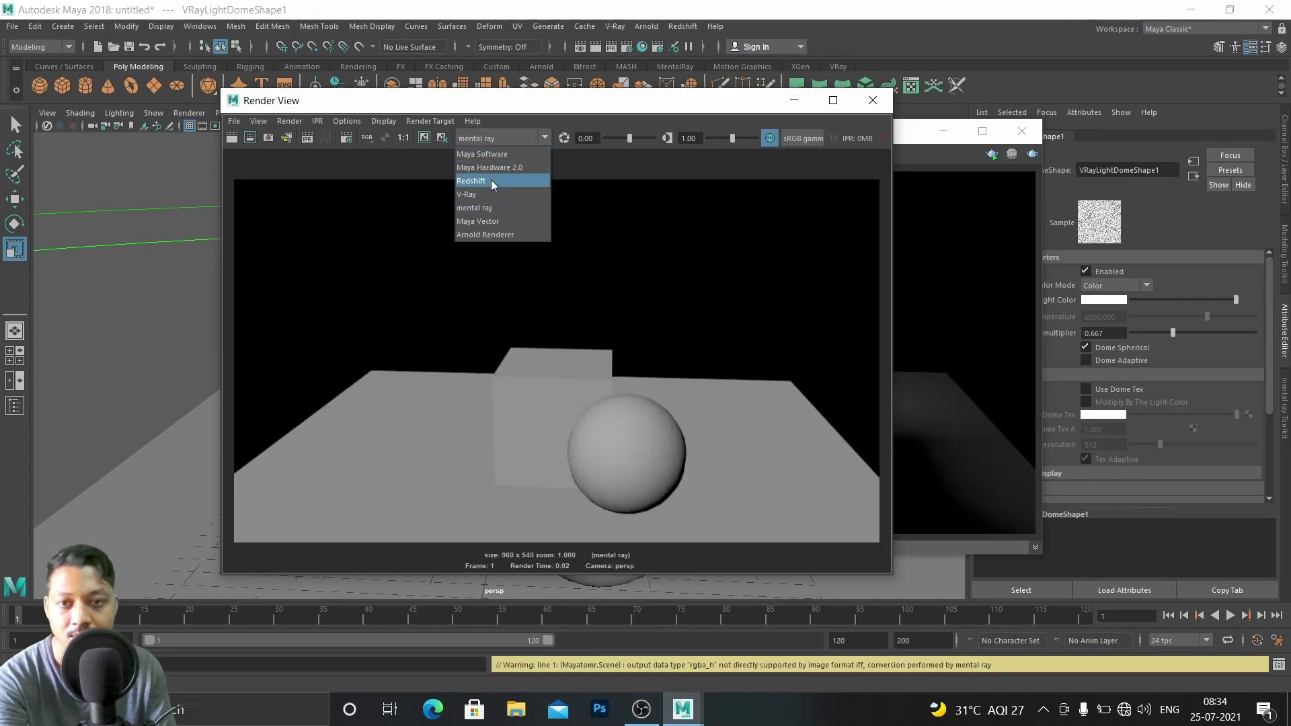
{"action": "left_click", "coordinate": [479, 199]}
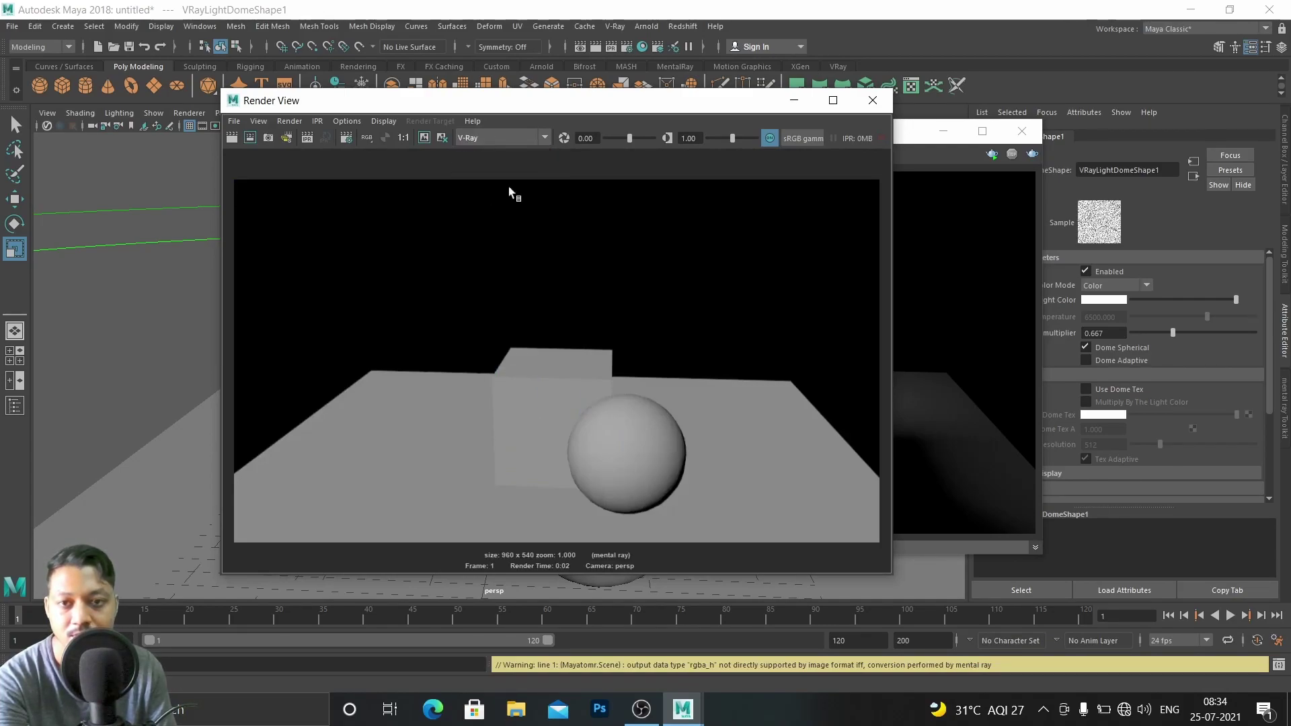
{"action": "left_click", "coordinate": [872, 101]}
{"action": "left_click", "coordinate": [1033, 154]}
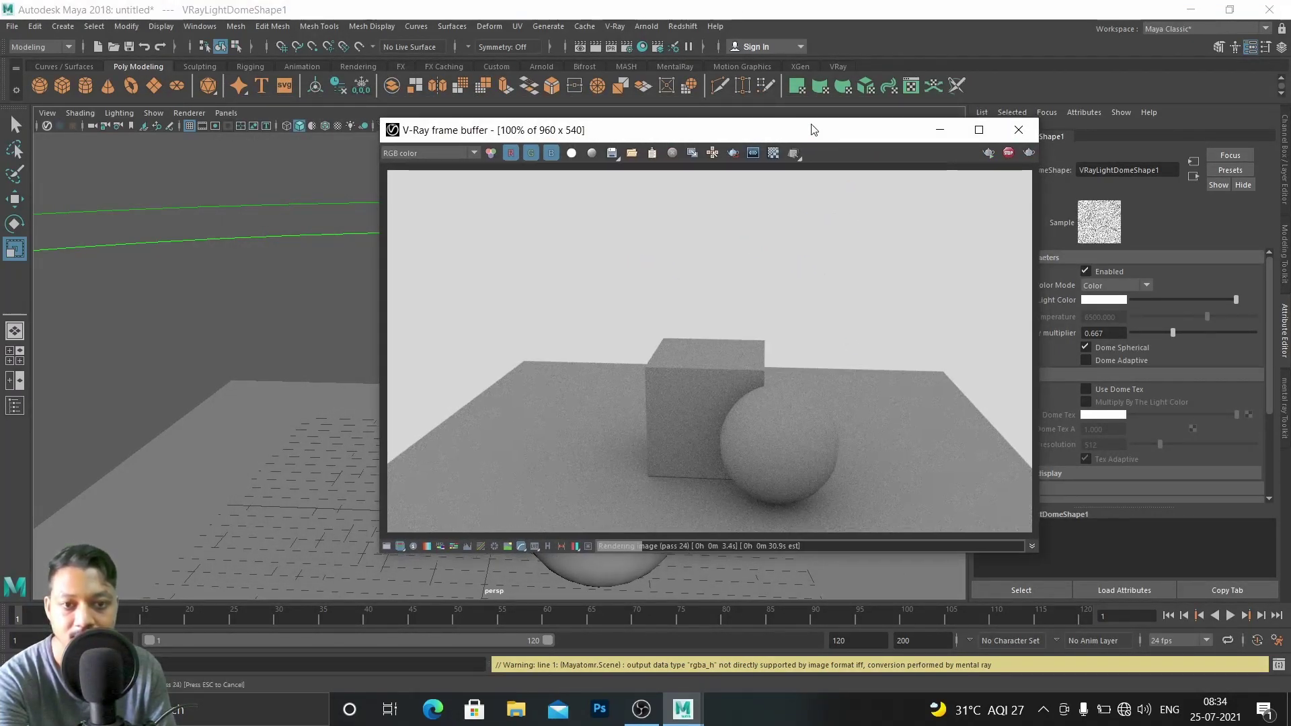
{"action": "left_click_drag", "start_coordinate": [813, 128], "coordinate": [778, 97]}
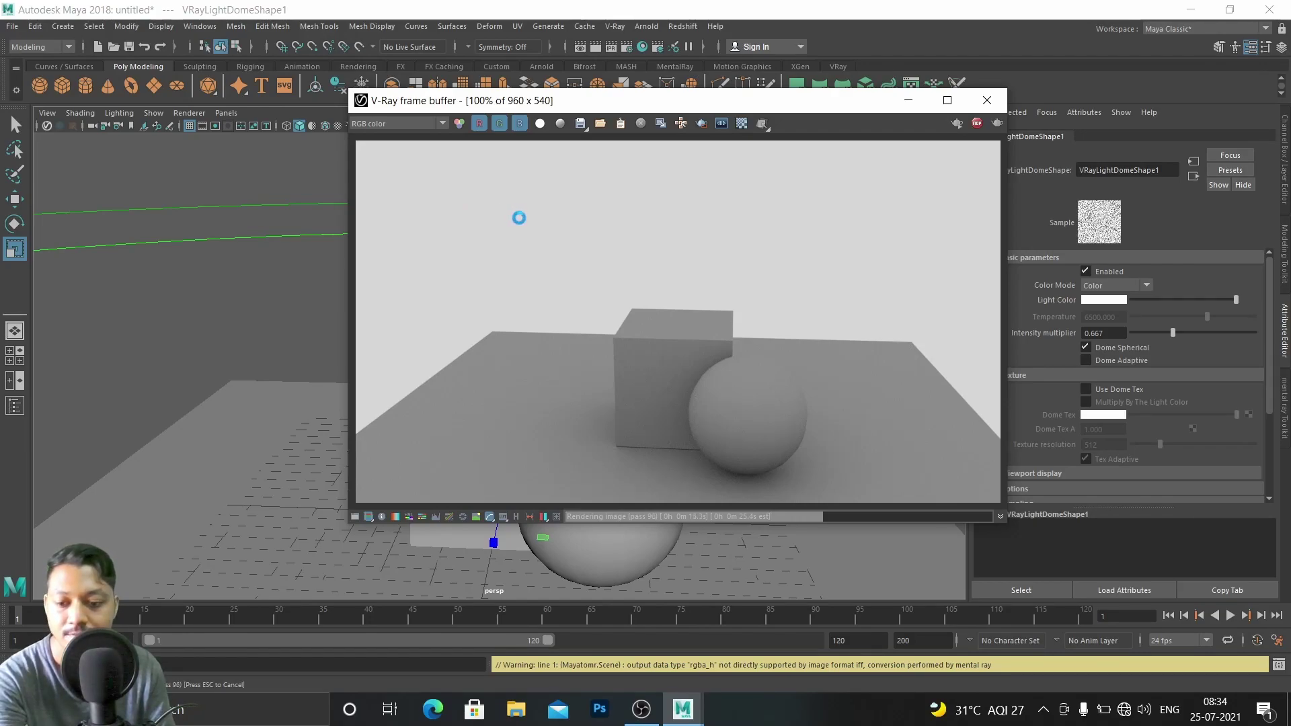
Enable the Invisible option for the dome light and render the scene again
{"action": "scroll", "coordinate": [1144, 369], "scroll_direction": "down", "scroll_amount": 4}
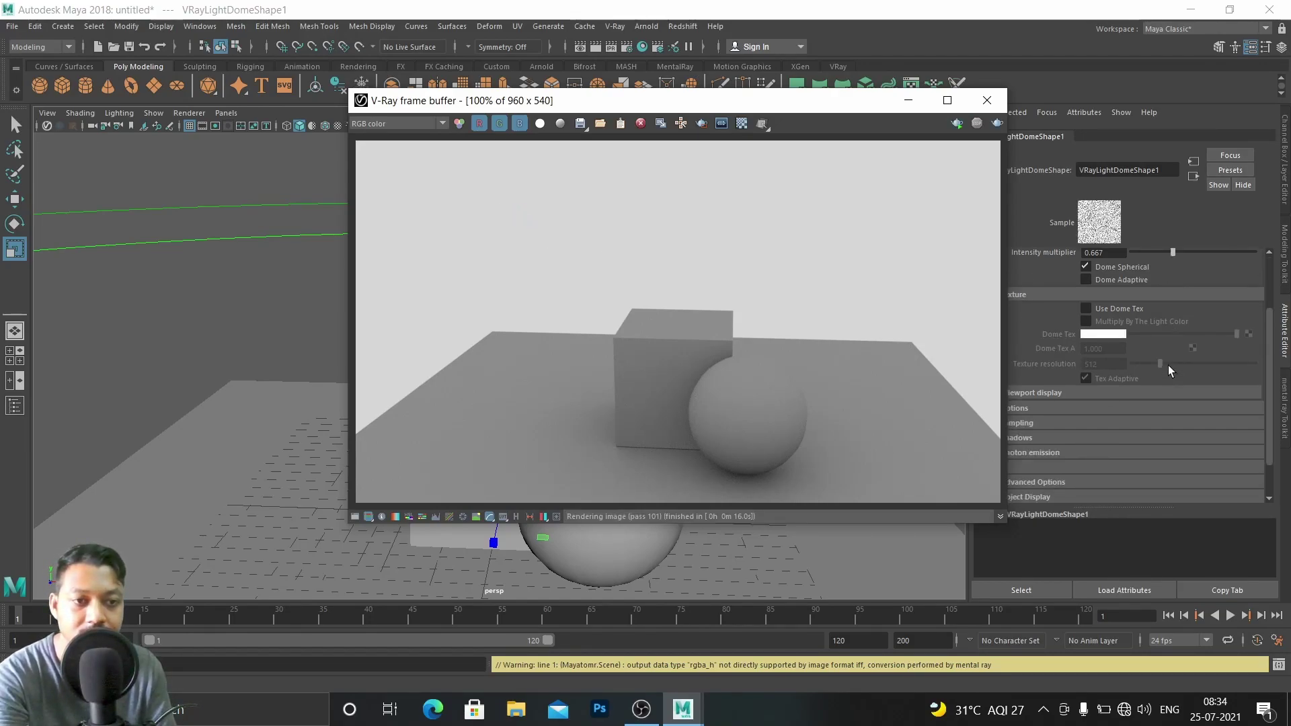
{"action": "left_click_drag", "start_coordinate": [842, 106], "coordinate": [753, 95]}
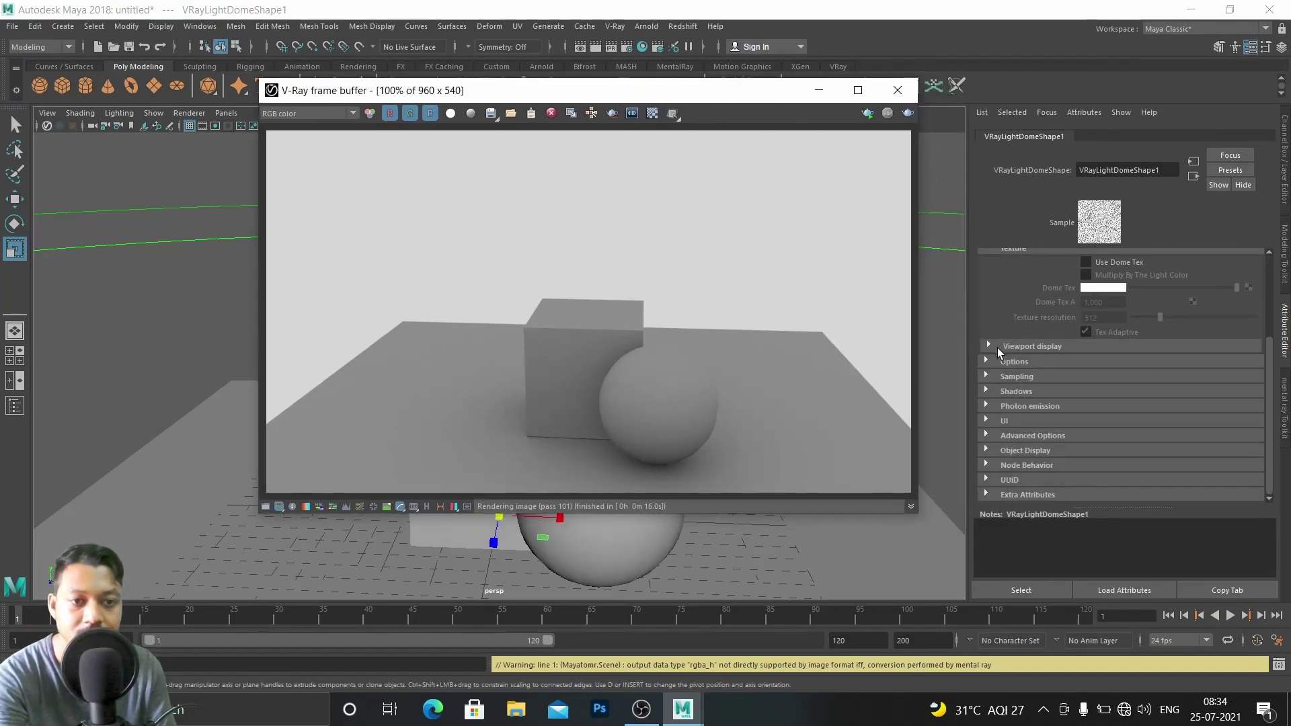
{"action": "left_click", "coordinate": [991, 360]}
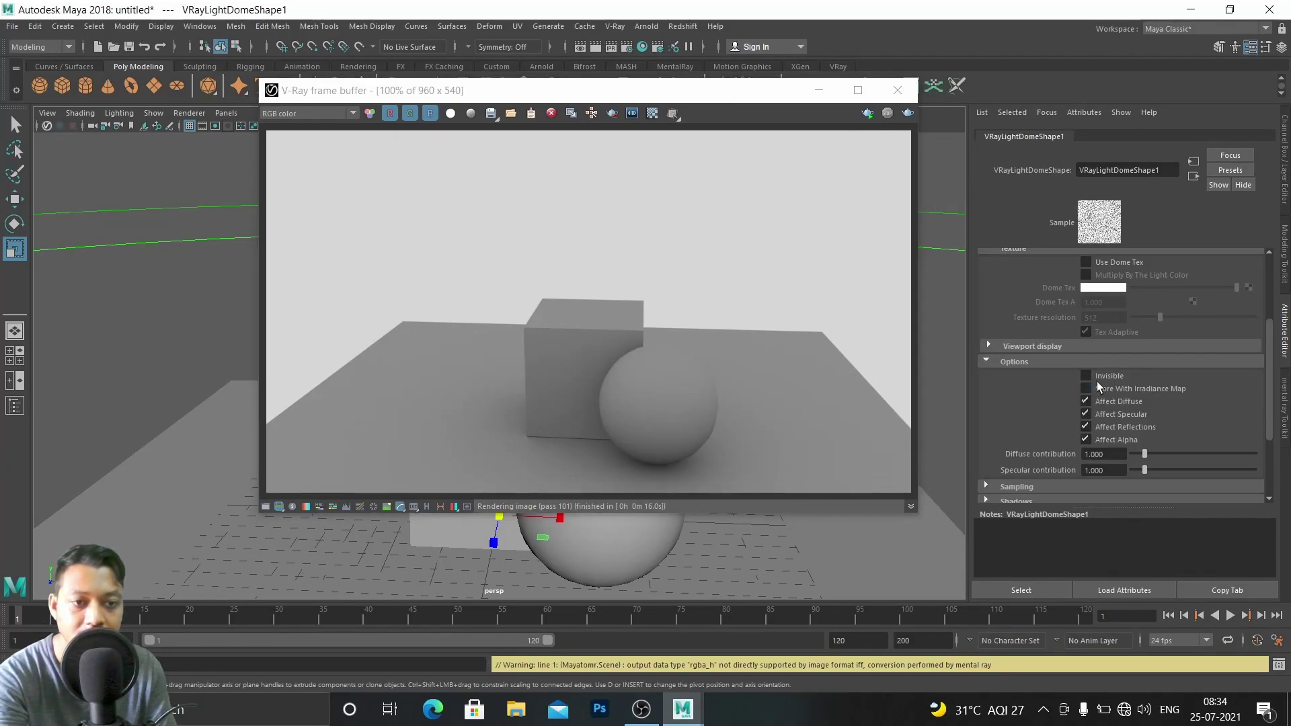
{"action": "left_click", "coordinate": [906, 114]}
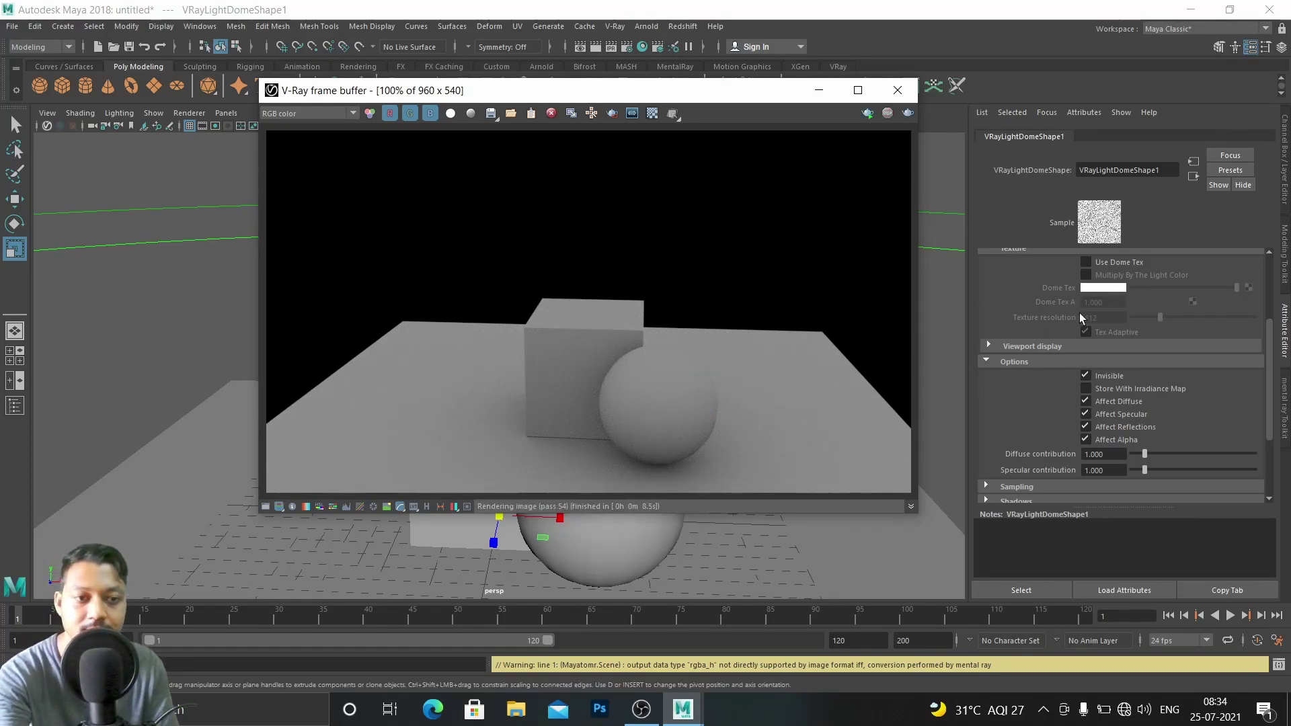
{"action": "scroll", "coordinate": [1119, 321], "scroll_direction": "up", "scroll_amount": 4}
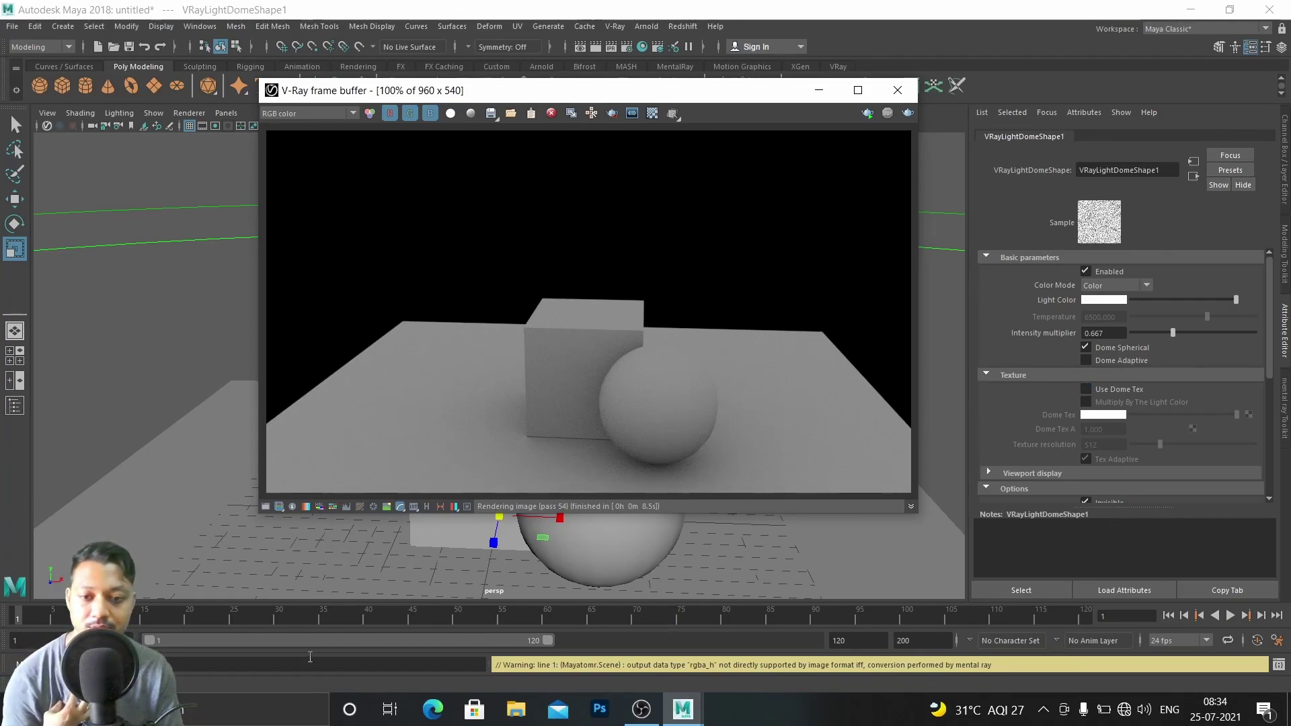
Switch to the Edge browser and search the web for "lighting sky hdri"
{"action": "left_click", "coordinate": [517, 711]}
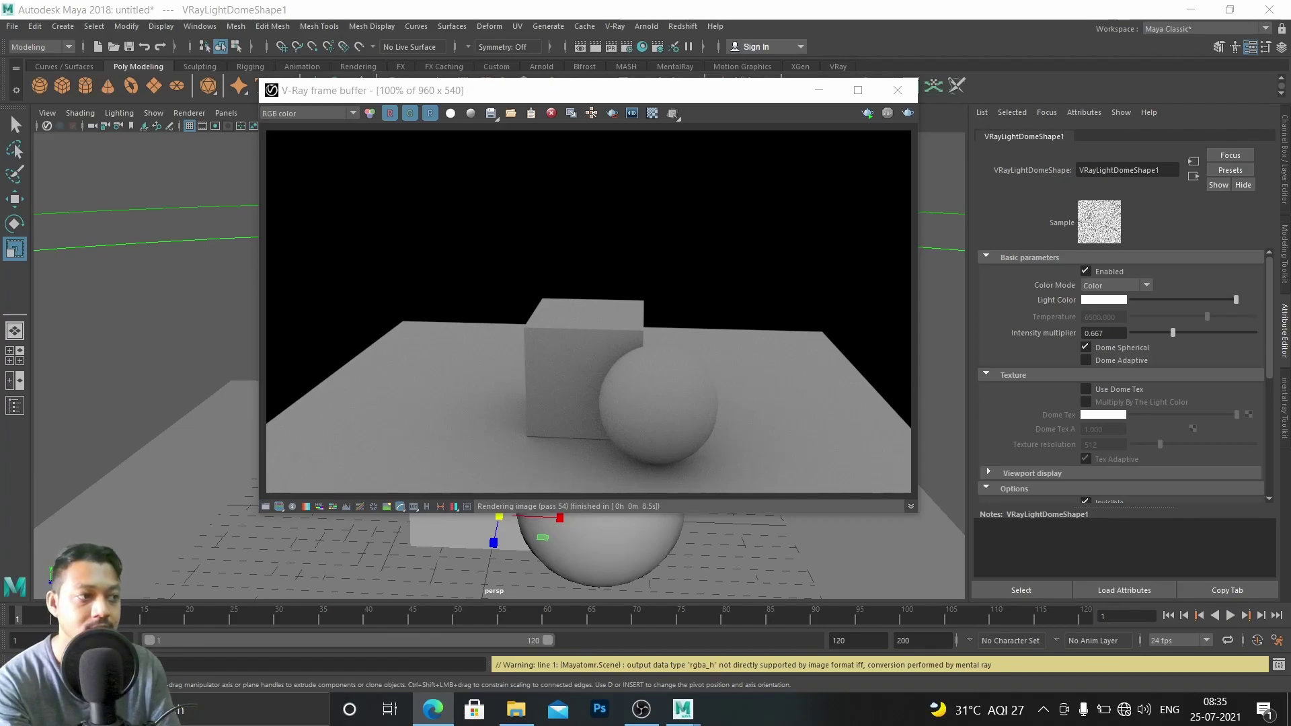
{"action": "left_click_drag", "start_coordinate": [1284, 9], "coordinate": [571, 0]}
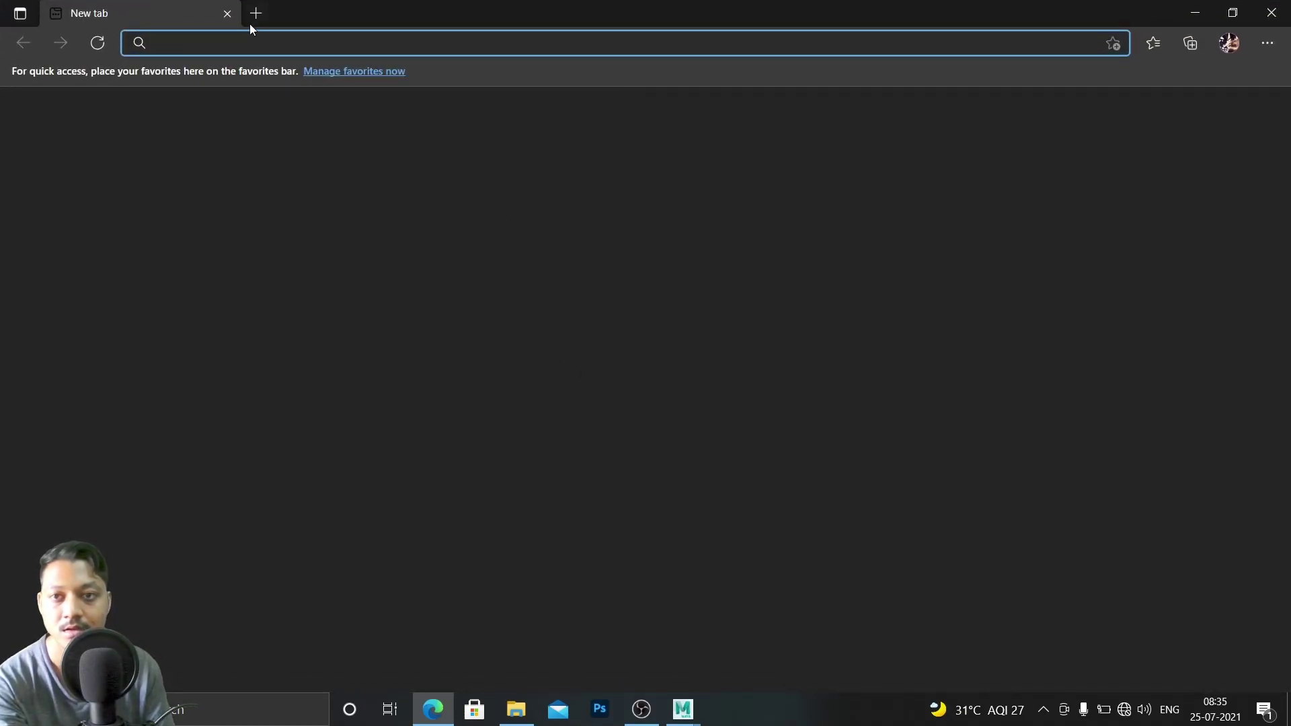
{"action": "left_click", "coordinate": [248, 41]}
{"action": "type", "text": "hd"}
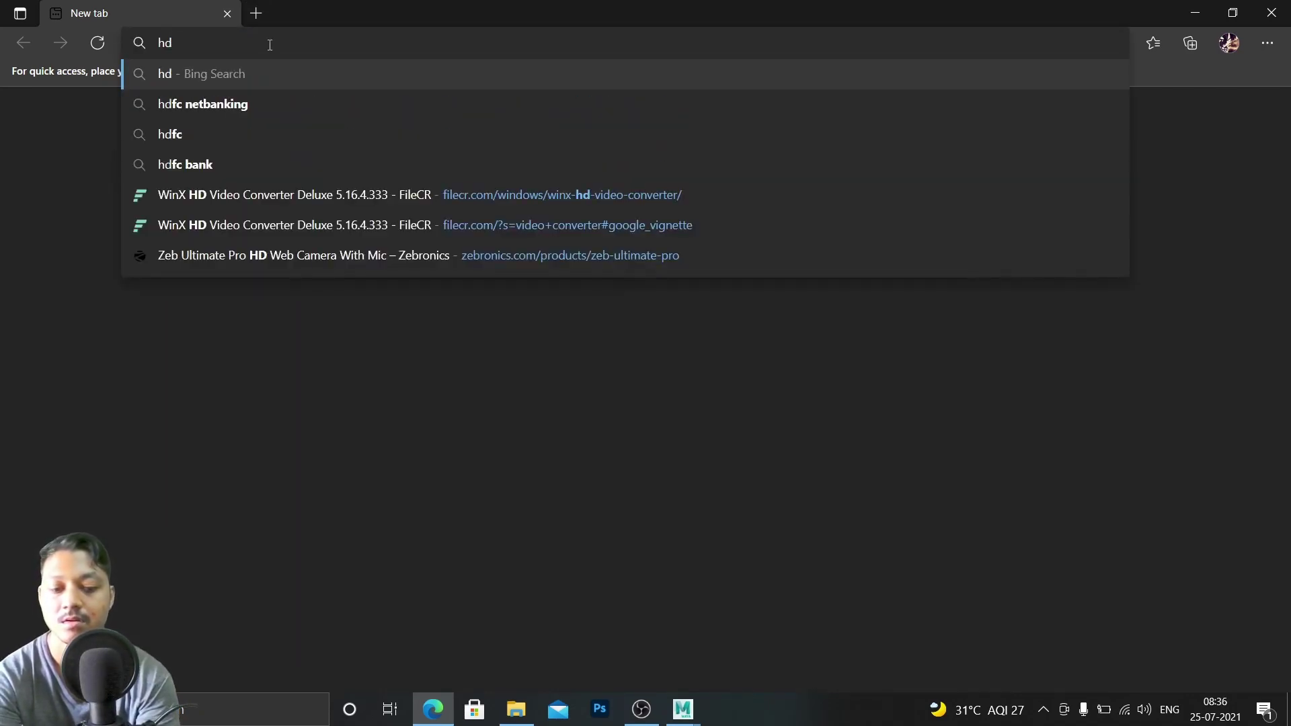
{"action": "key", "text": "BackSpace"}
{"action": "key", "text": "BackSpace"}
{"action": "type", "text": "li"}
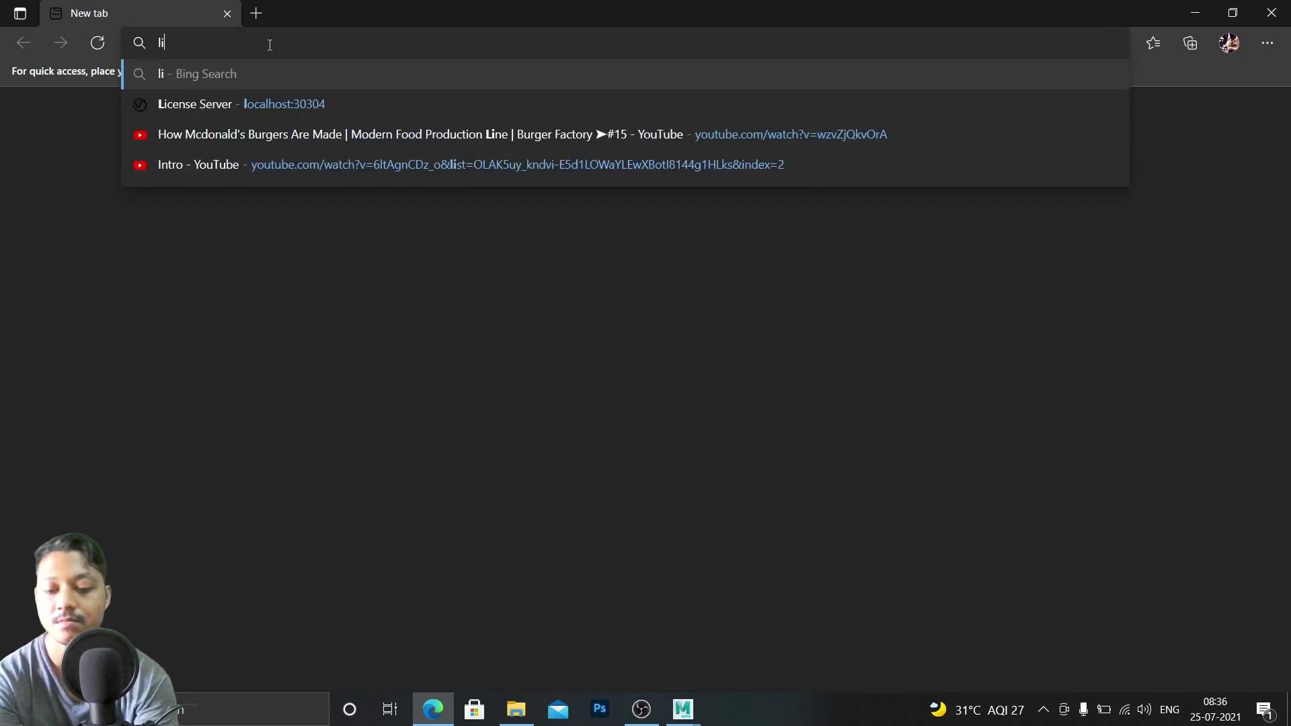
{"action": "type", "text": "ghting"}
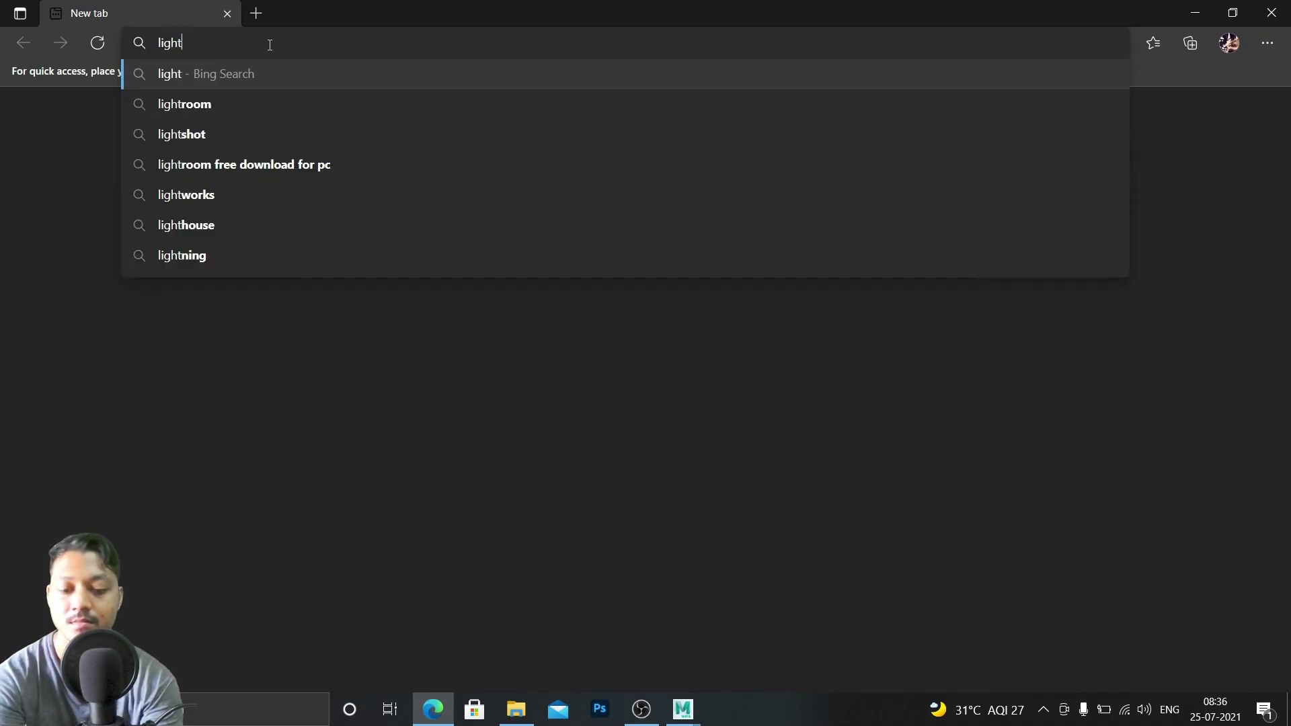
{"action": "type", "text": " sky "}
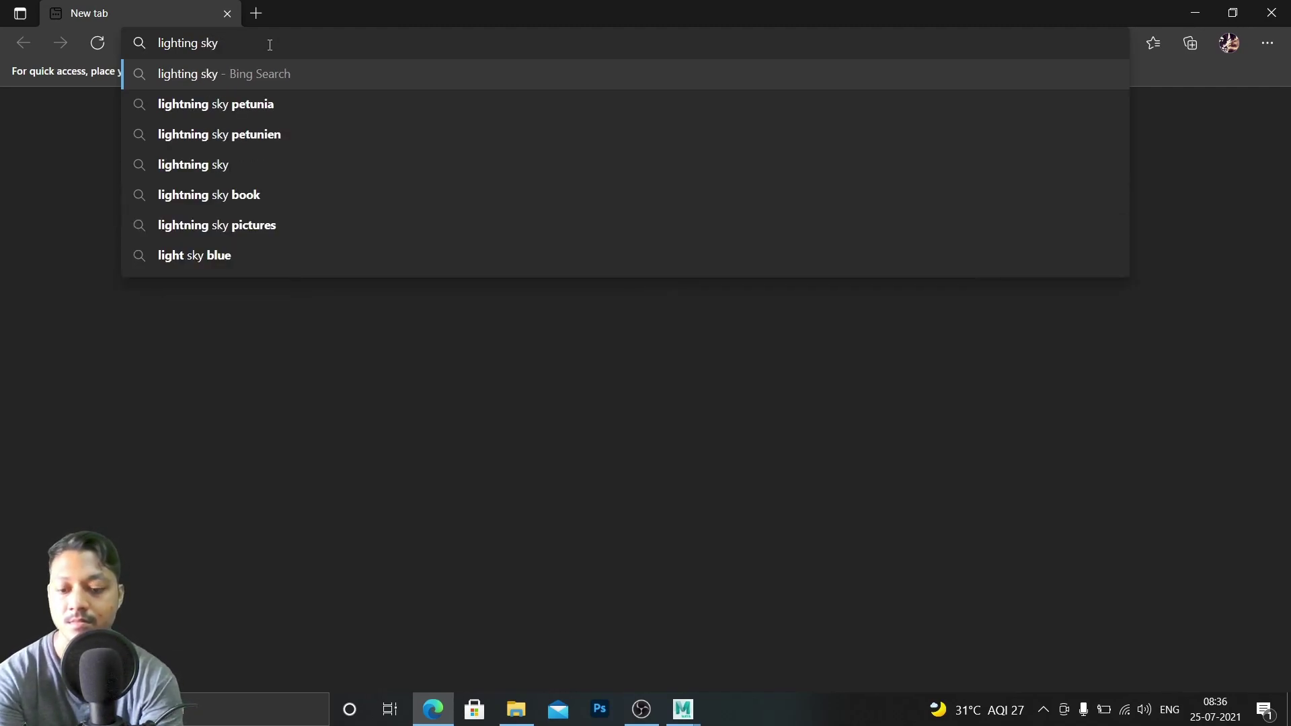
{"action": "type", "text": "hdri"}
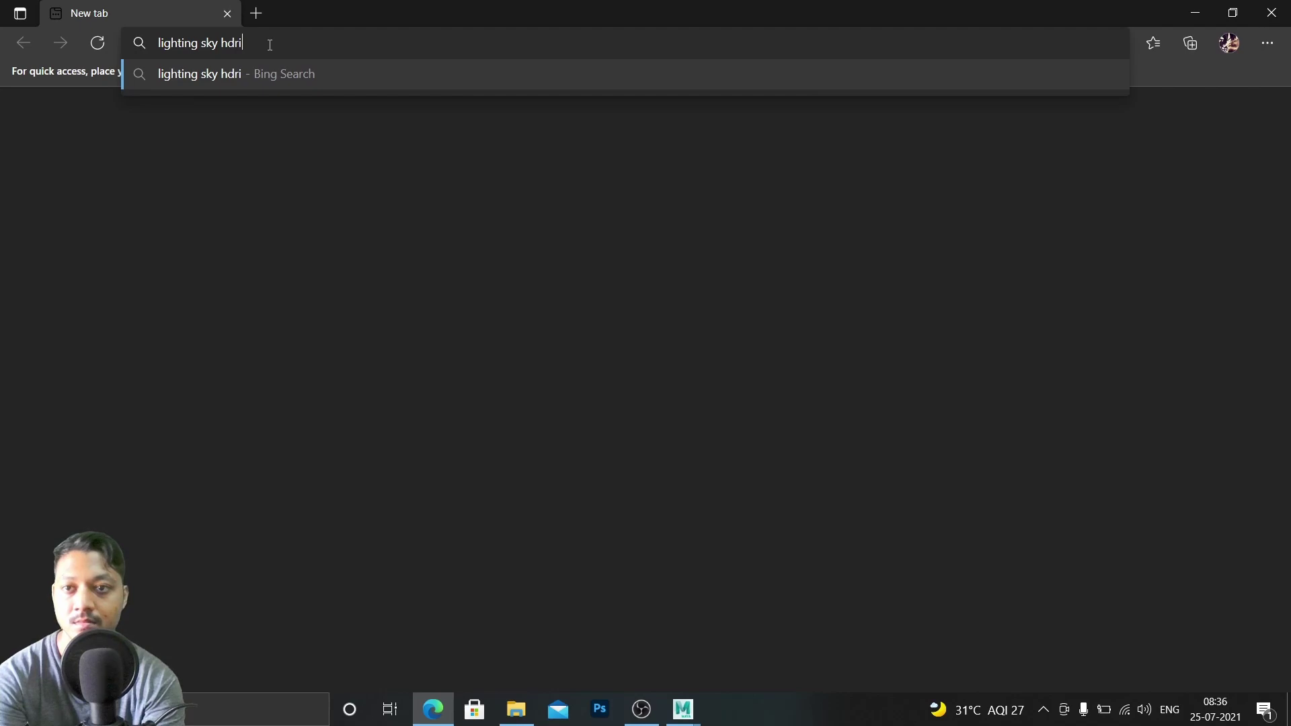
{"action": "key", "text": "Return"}
Search Bing for "hdri sky free download" instead
{"action": "type", "text": "h"}
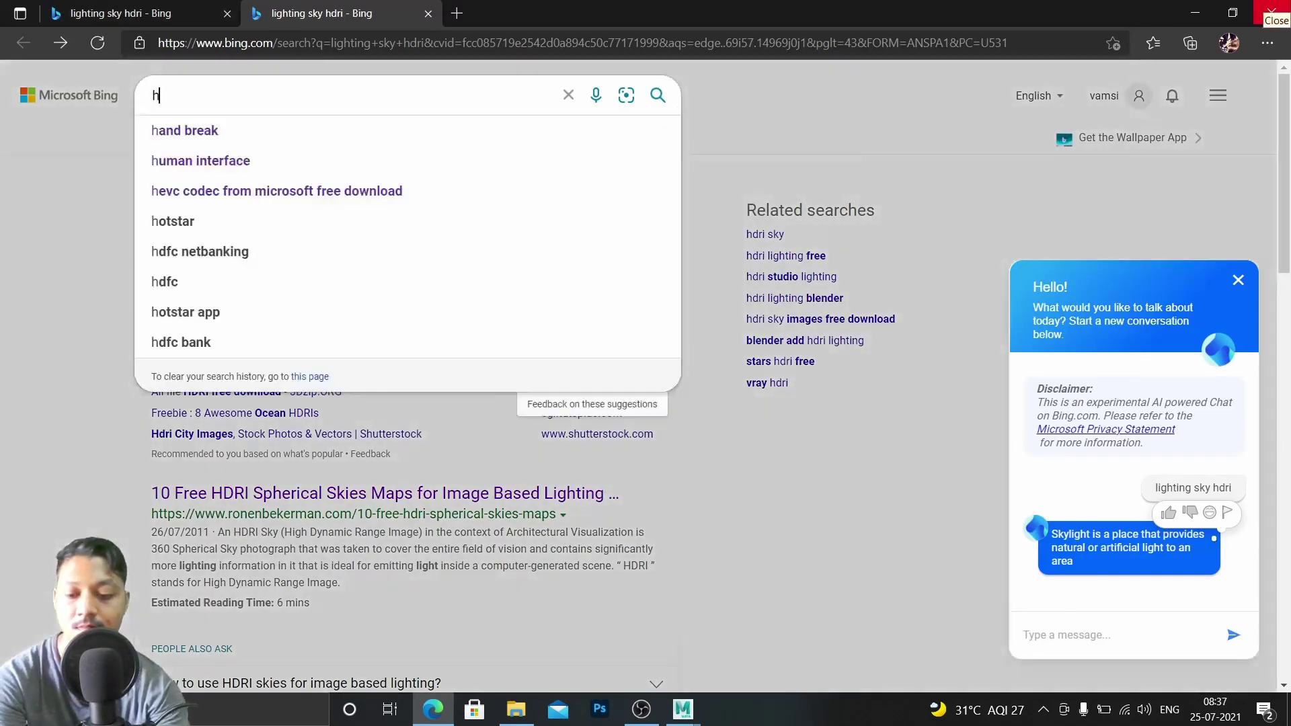
{"action": "type", "text": "dri s"}
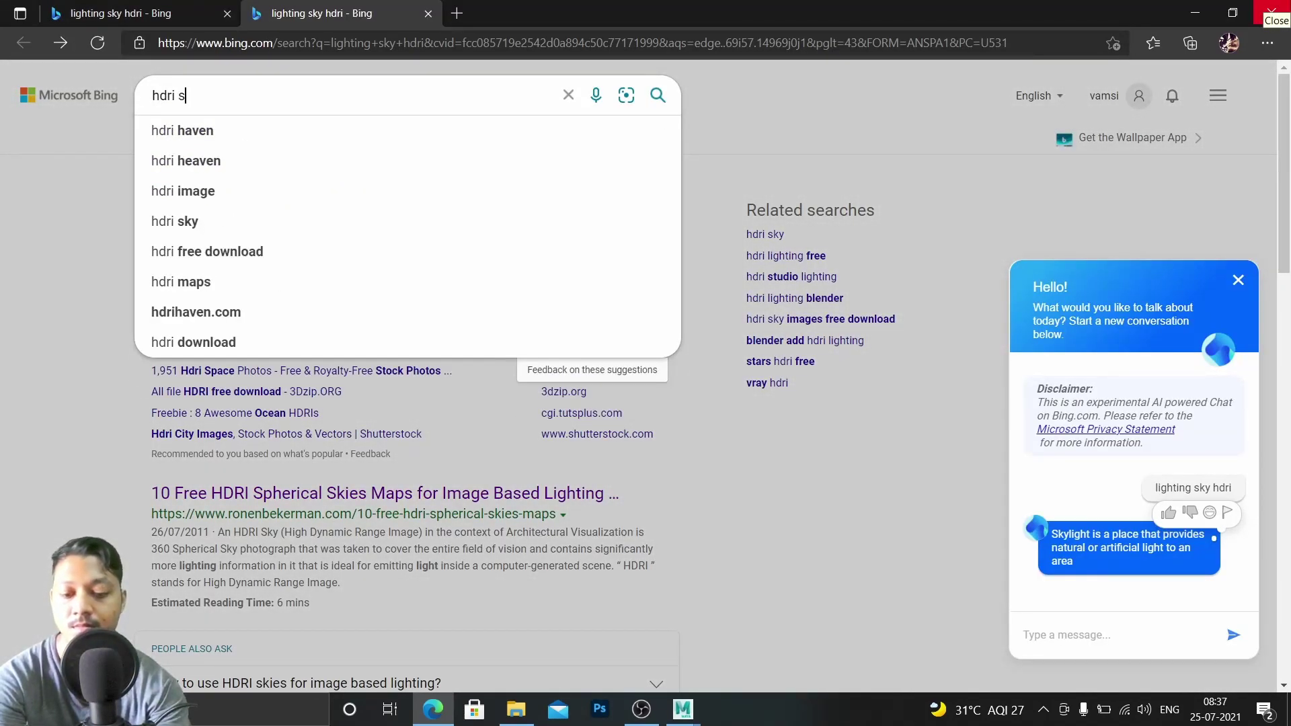
{"action": "type", "text": "ky"}
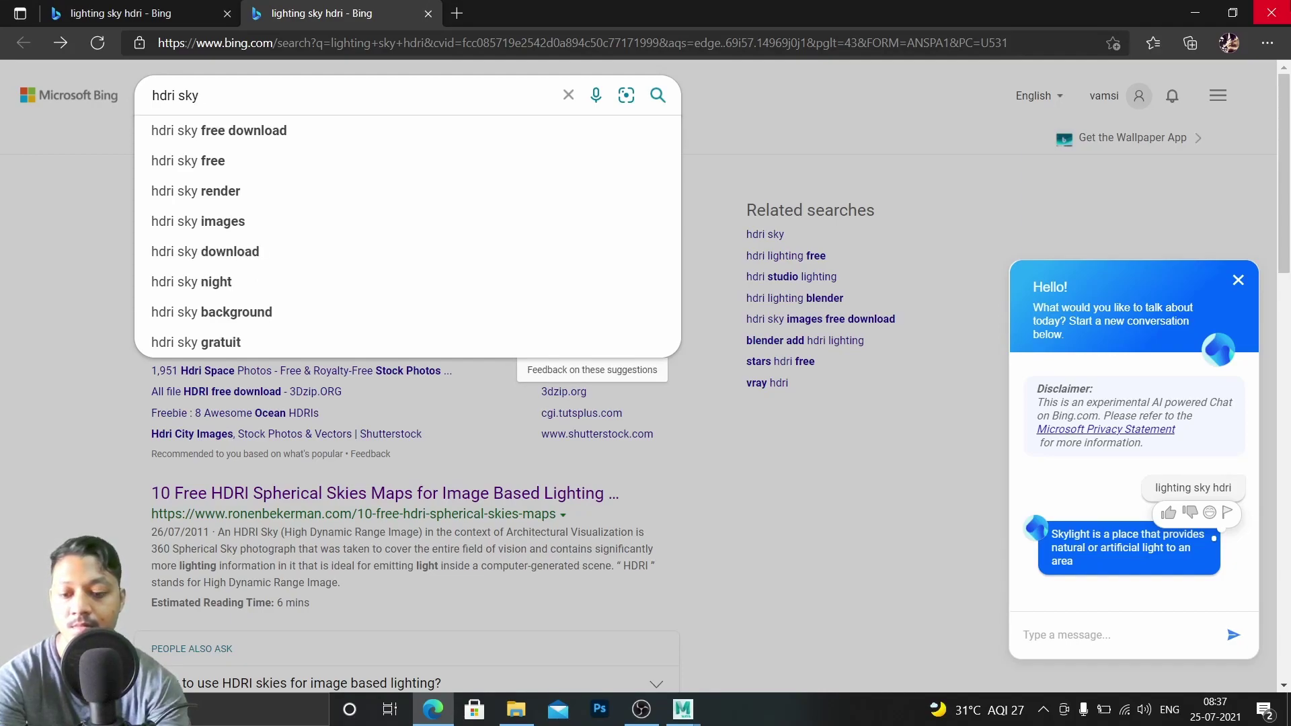
{"action": "type", "text": " free"}
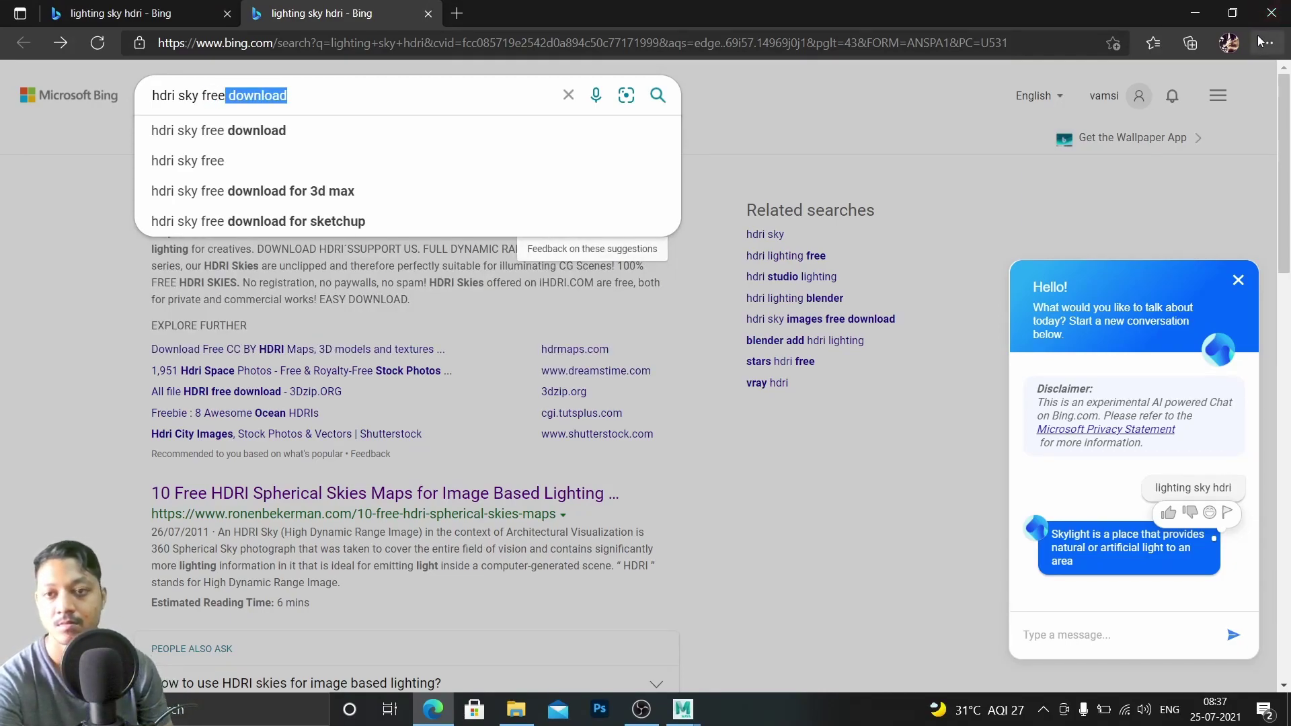
{"action": "key", "text": "Return"}
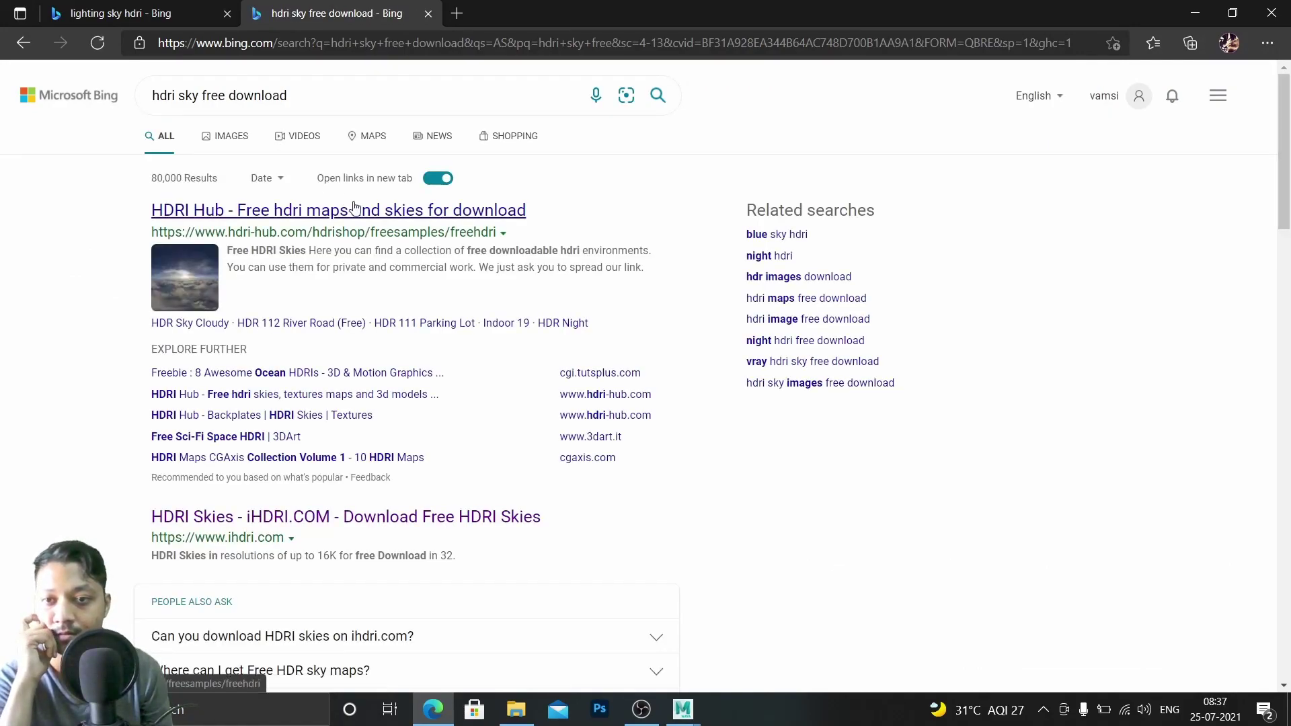
Download the free HDR 111 Parking Lot package from HDRI Hub's Free HDRI Skies page
{"action": "left_click", "coordinate": [354, 210]}
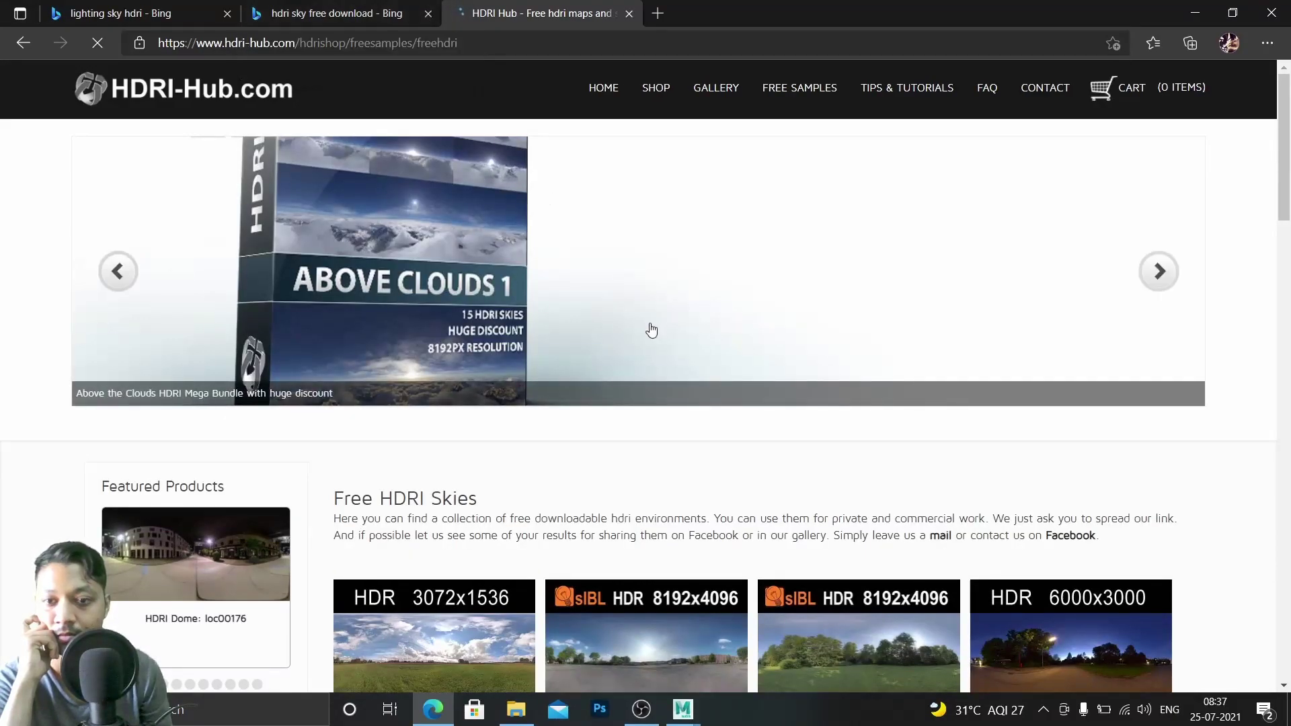
{"action": "scroll", "coordinate": [648, 339], "scroll_direction": "down", "scroll_amount": 4}
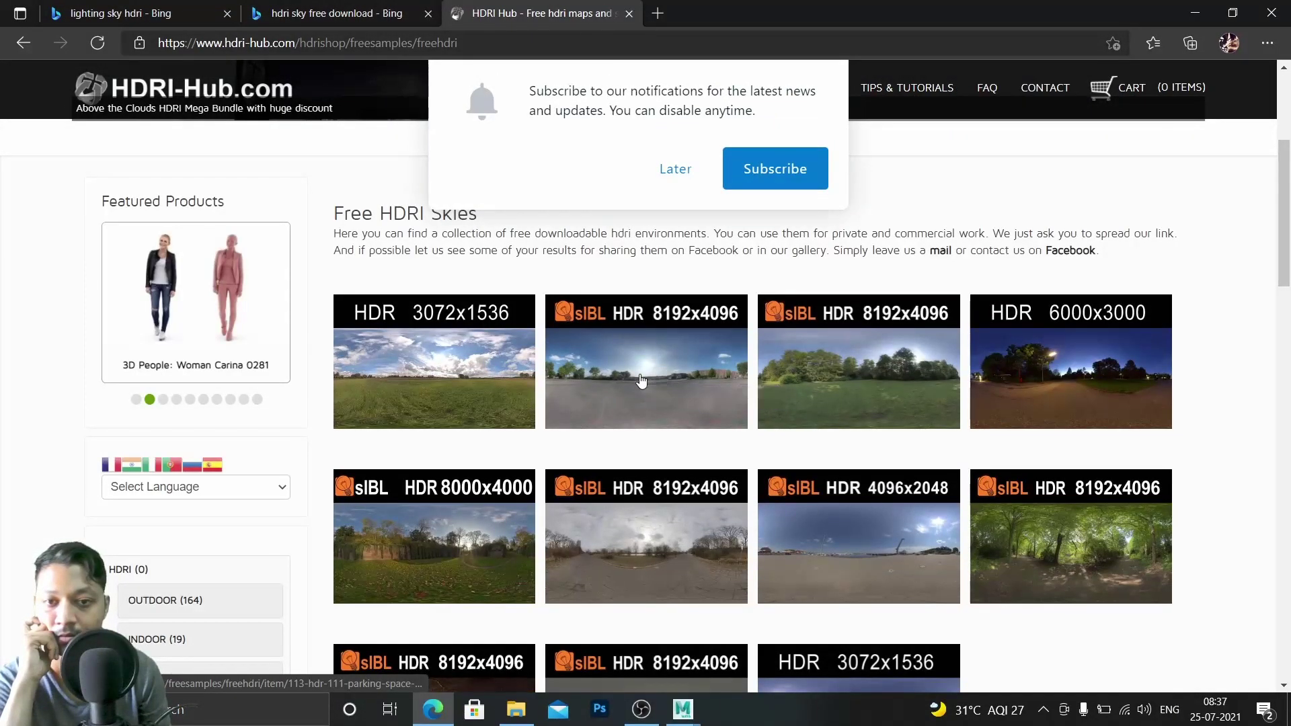
{"action": "left_click", "coordinate": [641, 381]}
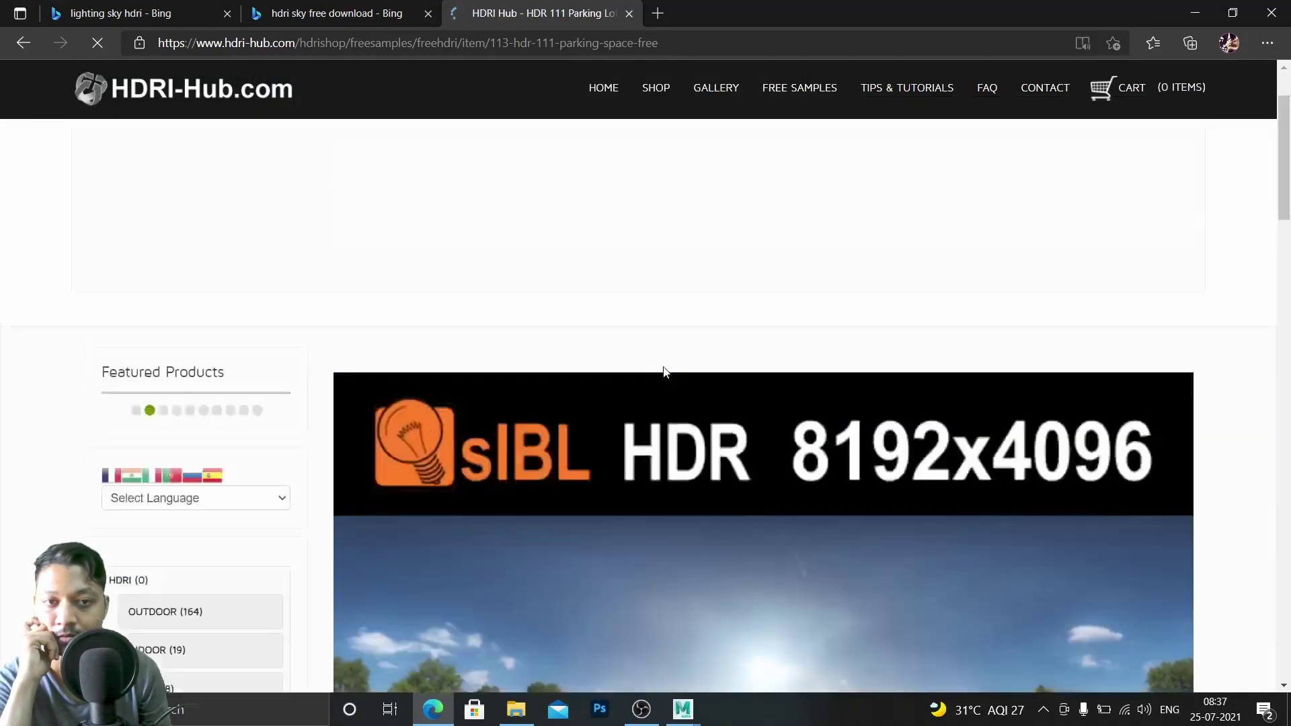
{"action": "scroll", "coordinate": [664, 373], "scroll_direction": "down", "scroll_amount": 6}
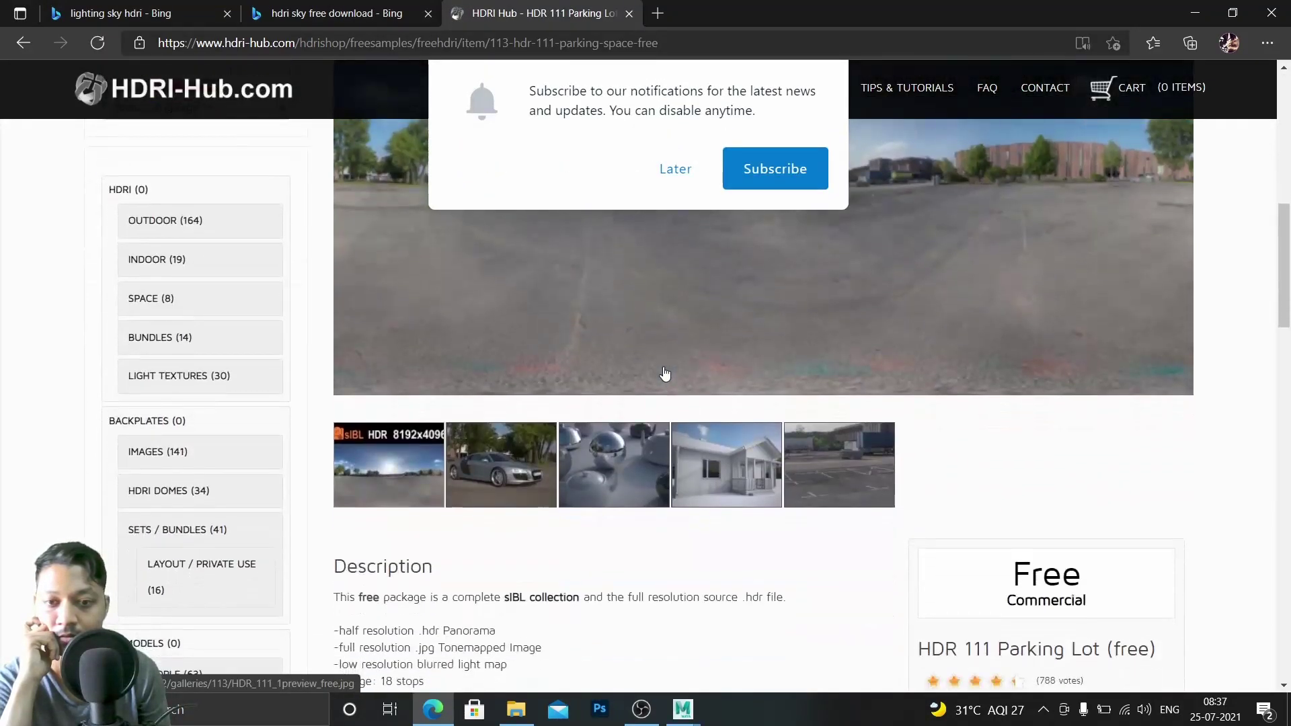
{"action": "scroll", "coordinate": [664, 370], "scroll_direction": "down", "scroll_amount": 1}
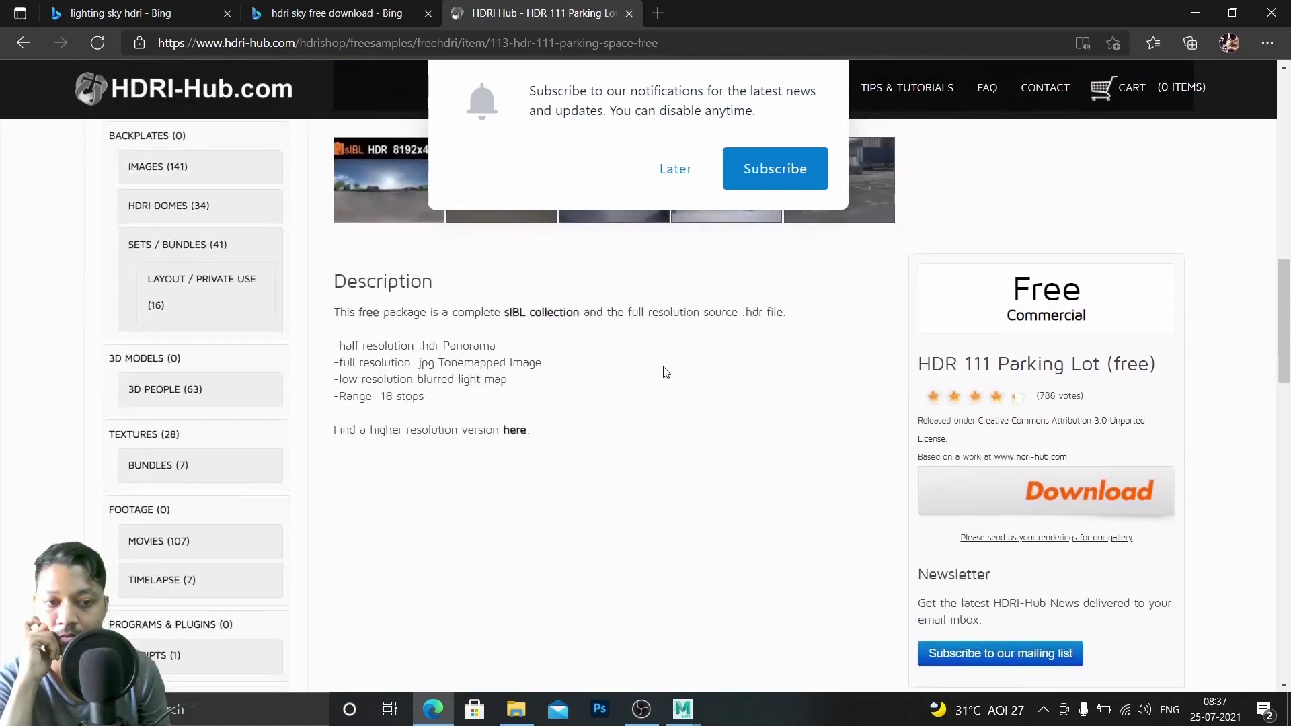
{"action": "left_click", "coordinate": [1032, 499]}
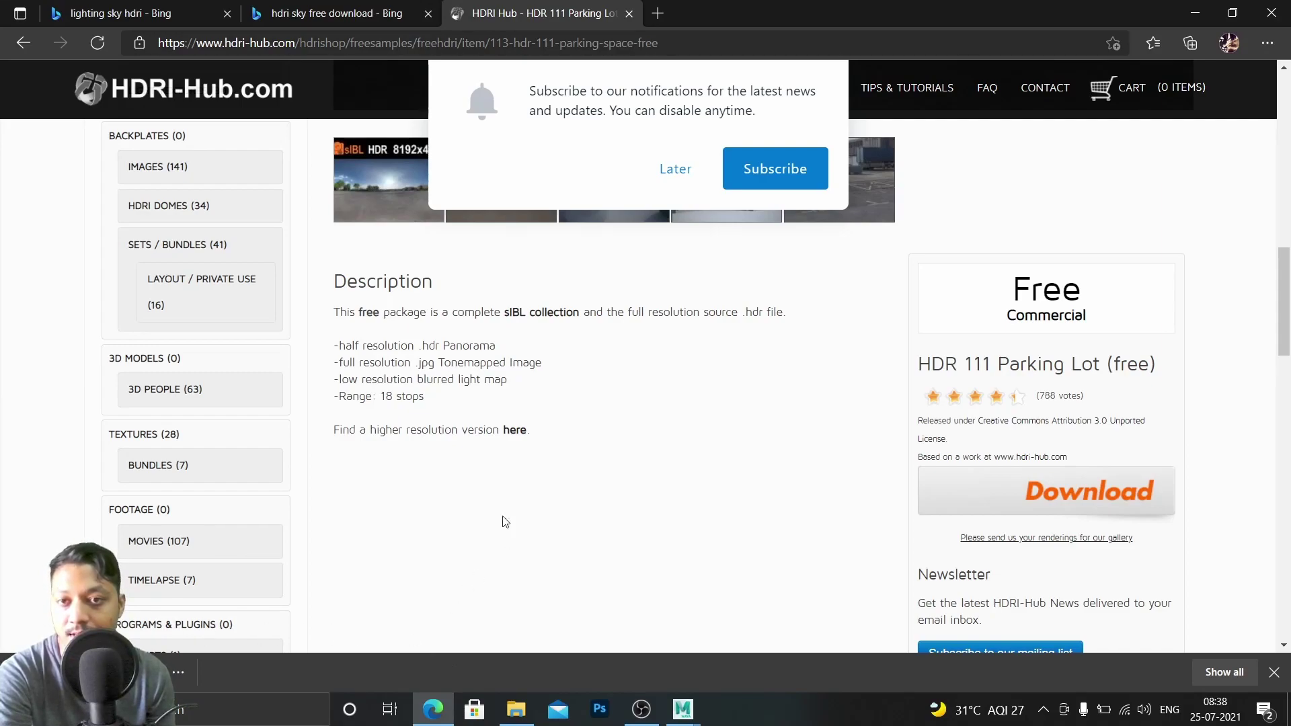
Switch to File Explorer and extract the HDR_111_Parking_Lot_2 archive in Downloads into a folder of the same name
{"action": "left_click", "coordinate": [1191, 15]}
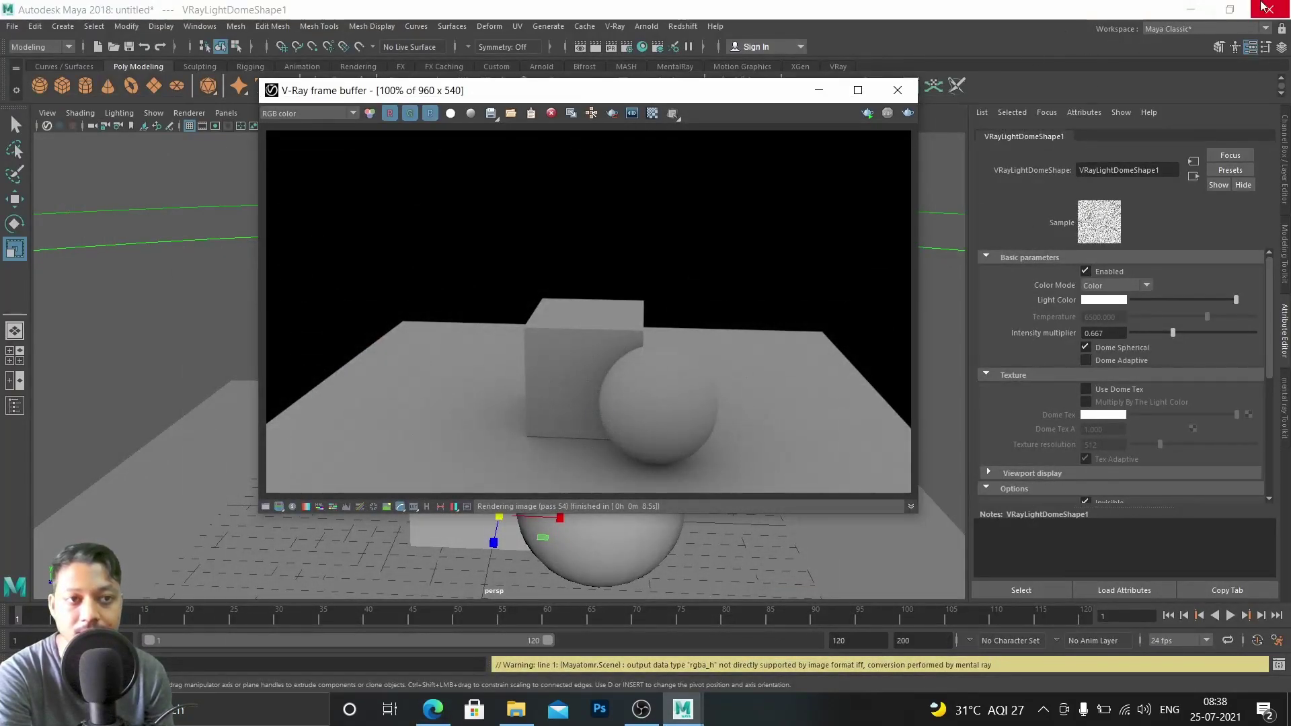
{"action": "left_click", "coordinate": [1191, 8]}
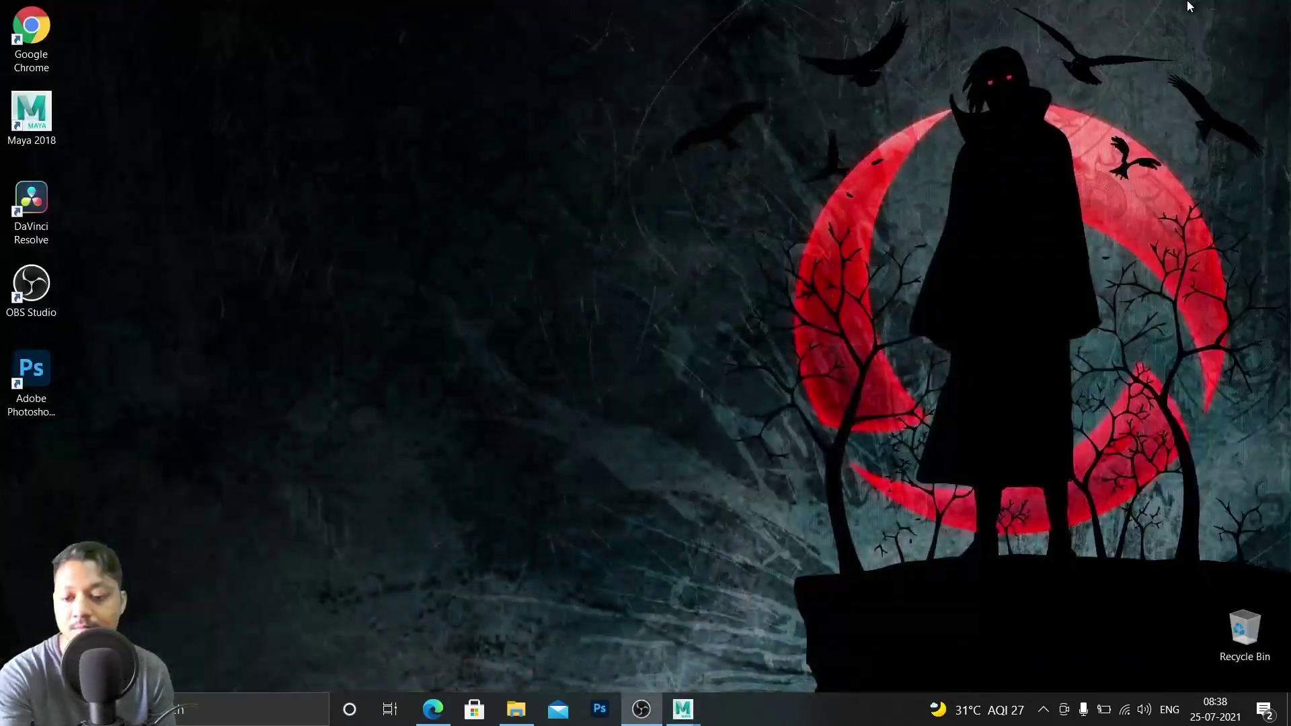
{"action": "key", "text": "super+e"}
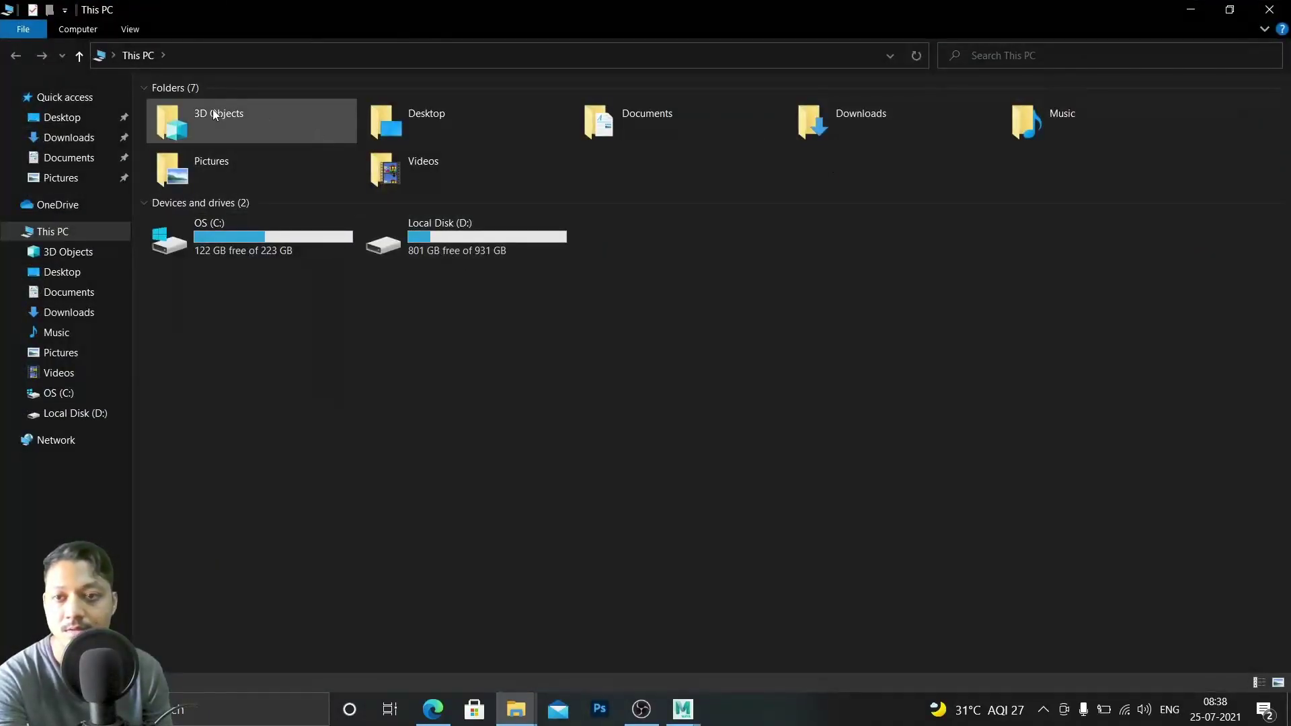
{"action": "double_click", "coordinate": [825, 124]}
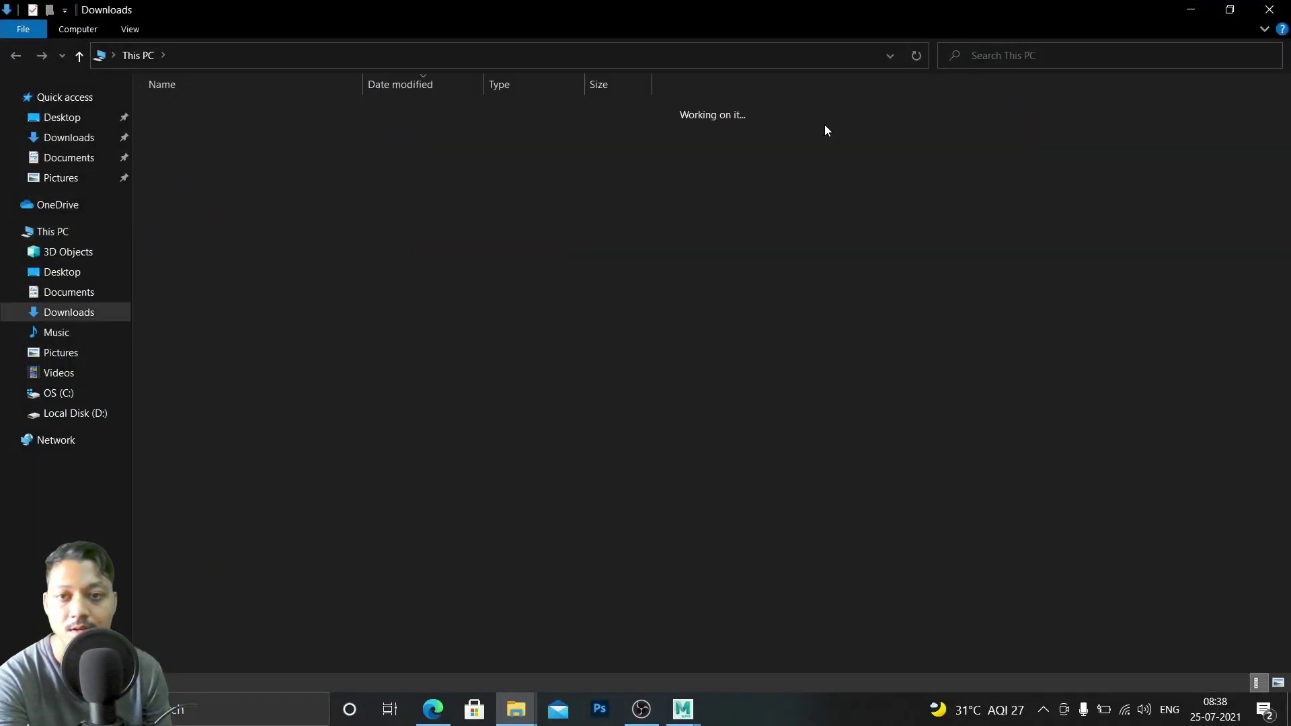
{"action": "right_click", "coordinate": [231, 135]}
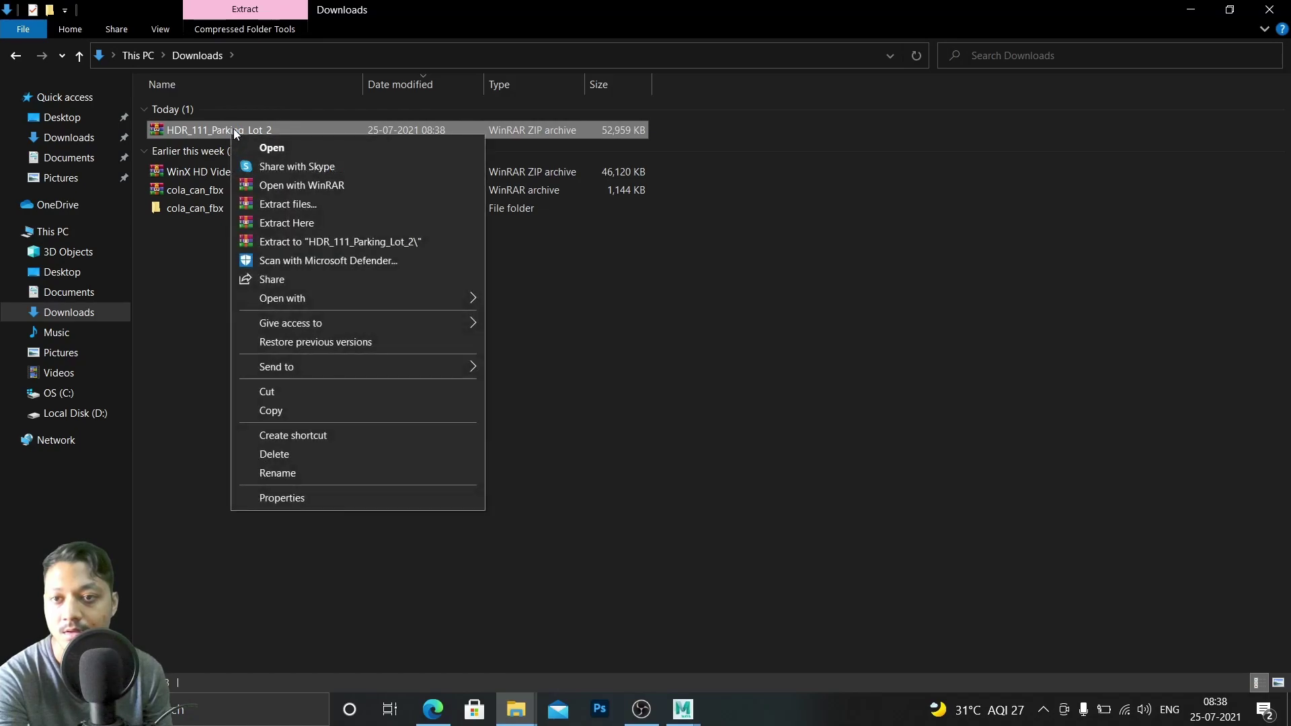
{"action": "left_click", "coordinate": [304, 243]}
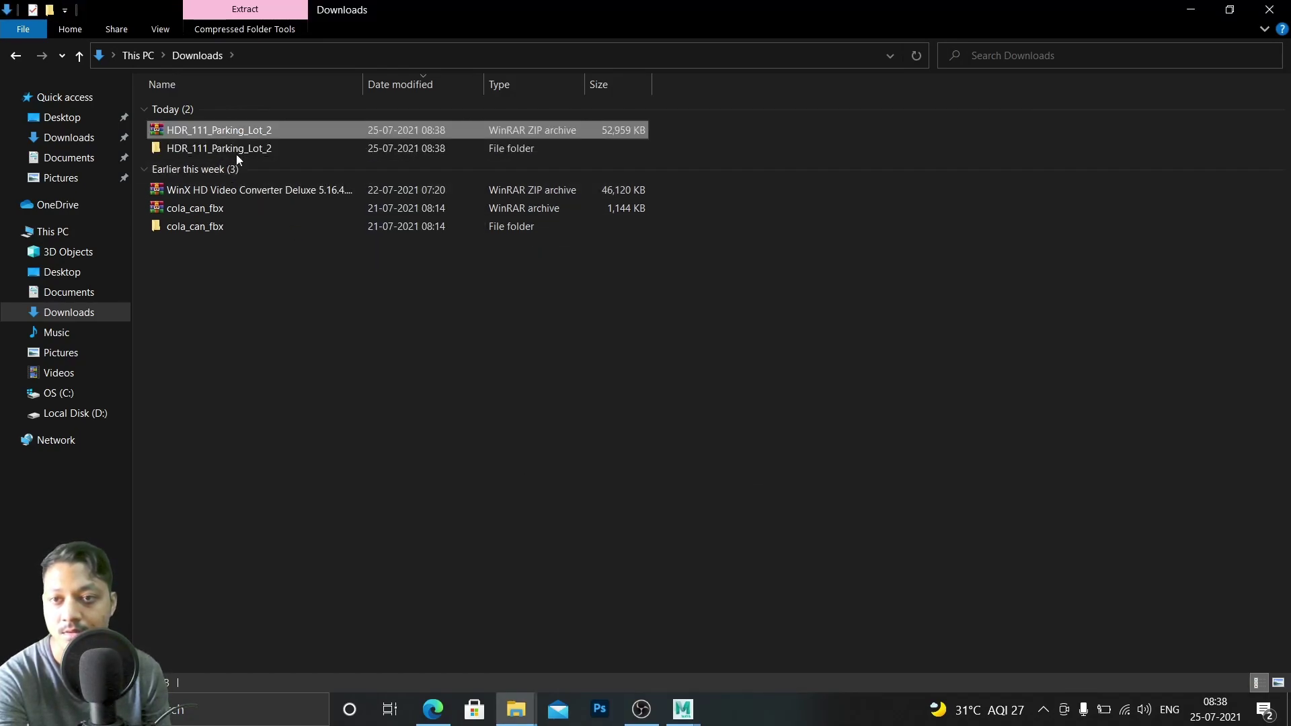
Open the nested HDR_111_Parking_Lot_2 folders and examine the extracted HDR and image files
{"action": "double_click", "coordinate": [241, 153]}
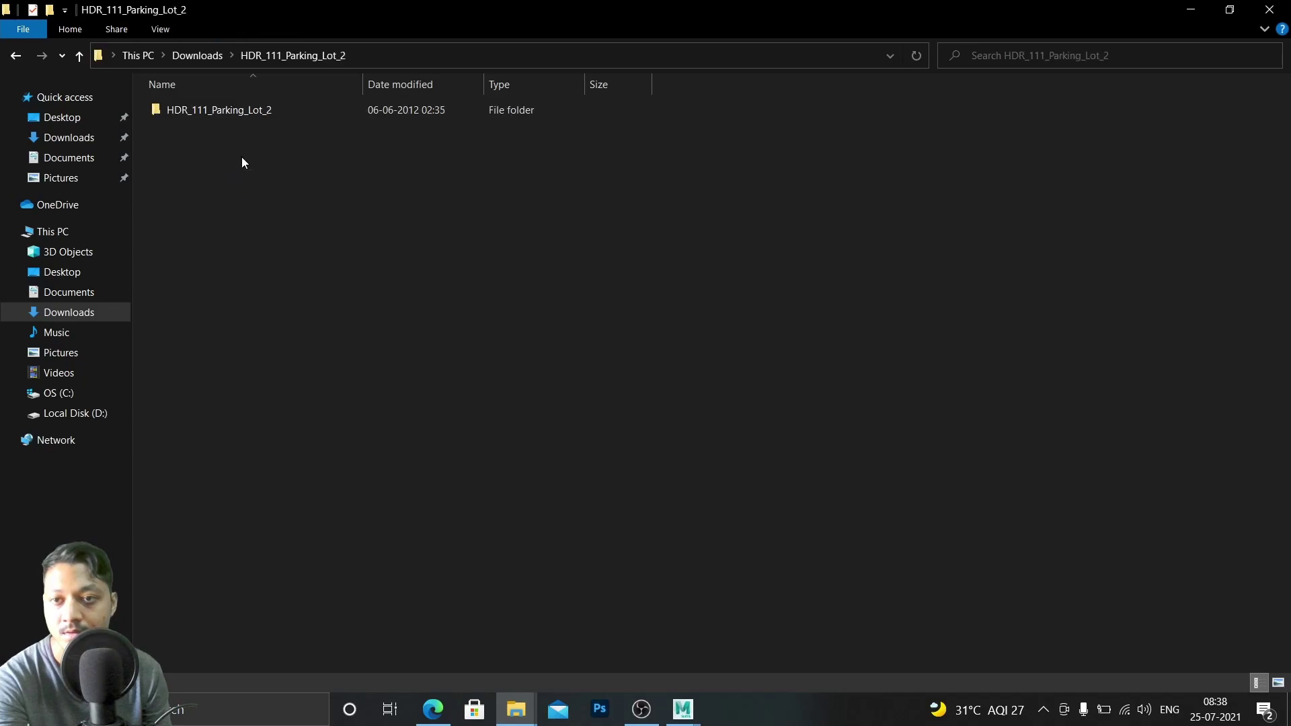
{"action": "double_click", "coordinate": [253, 109]}
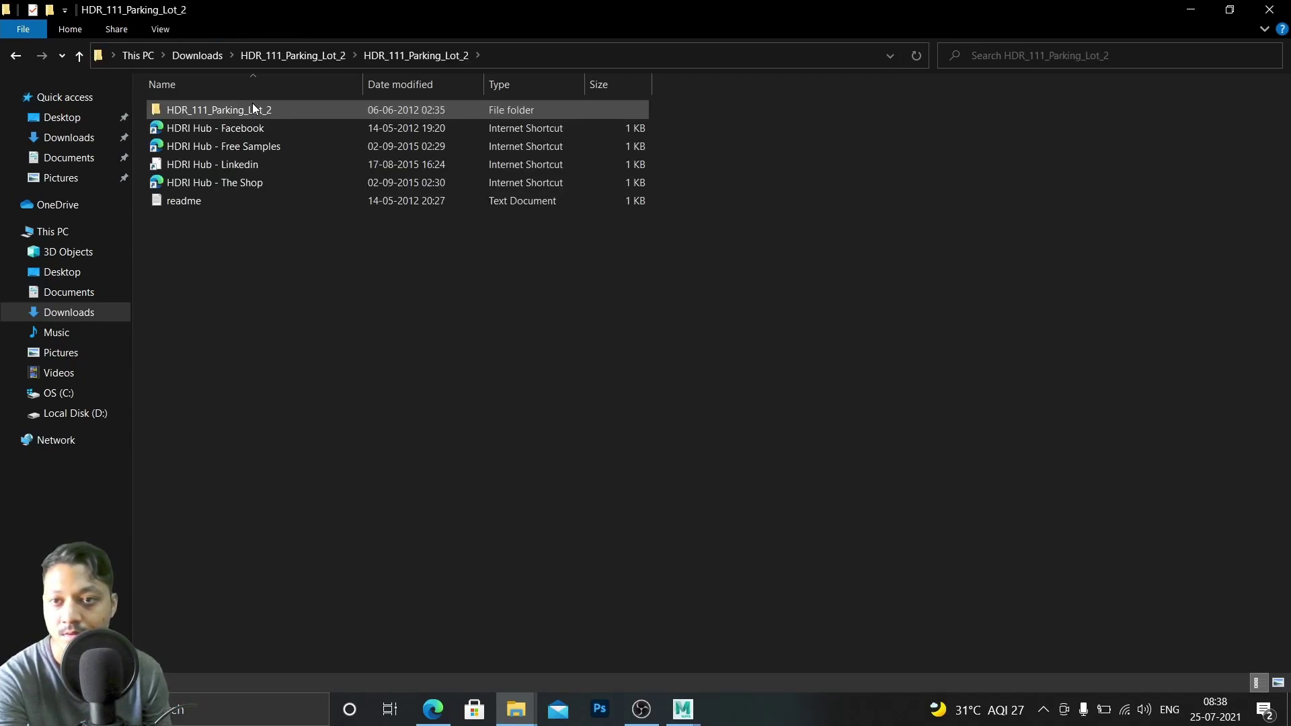
{"action": "double_click", "coordinate": [260, 111]}
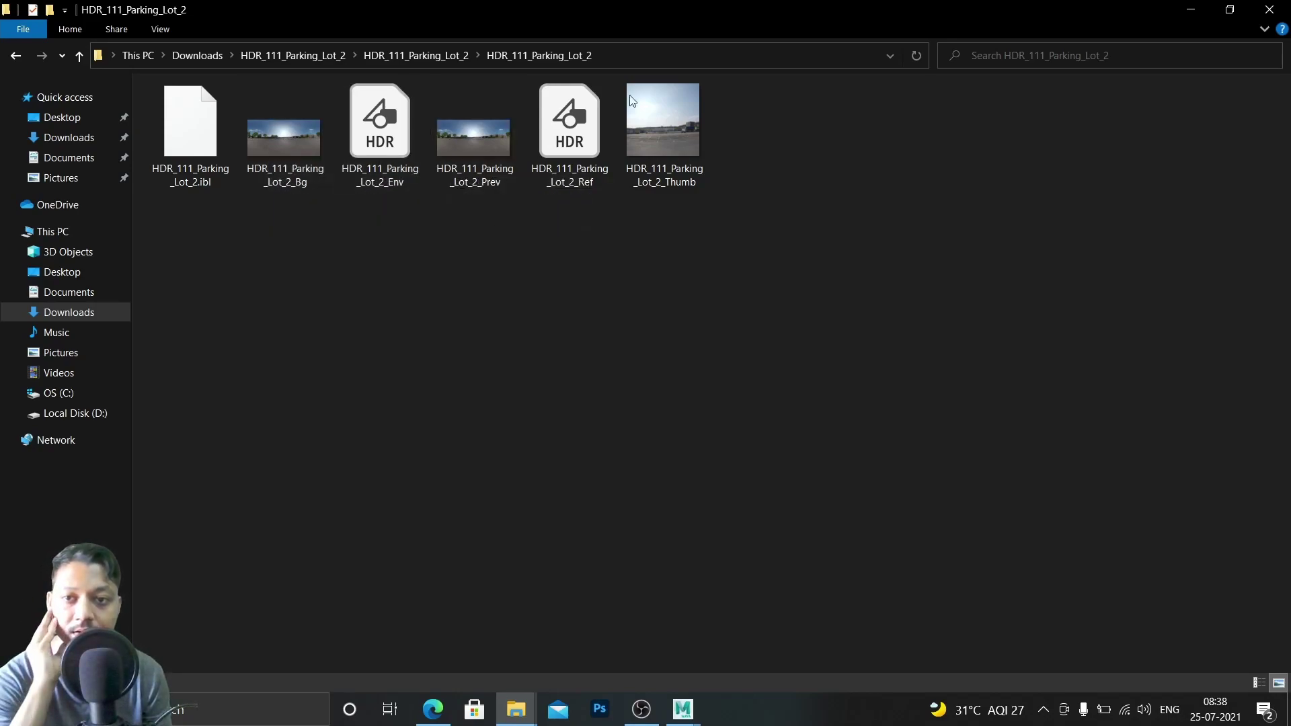
{"action": "left_click", "coordinate": [1190, 10]}
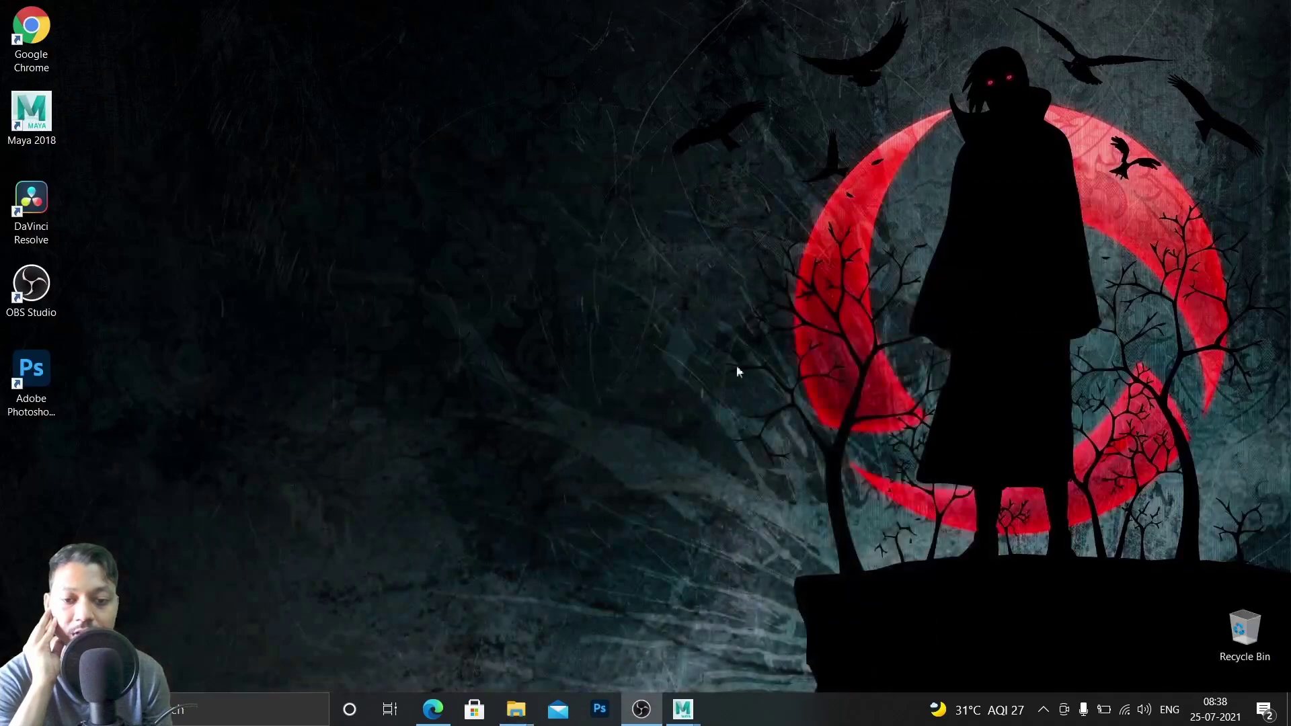
Switch back to Maya, enable Use Dome Tex on the dome light and map a File texture to Dome Tex
{"action": "mouse_move", "coordinate": [676, 703]}
{"action": "left_click", "coordinate": [773, 633]}
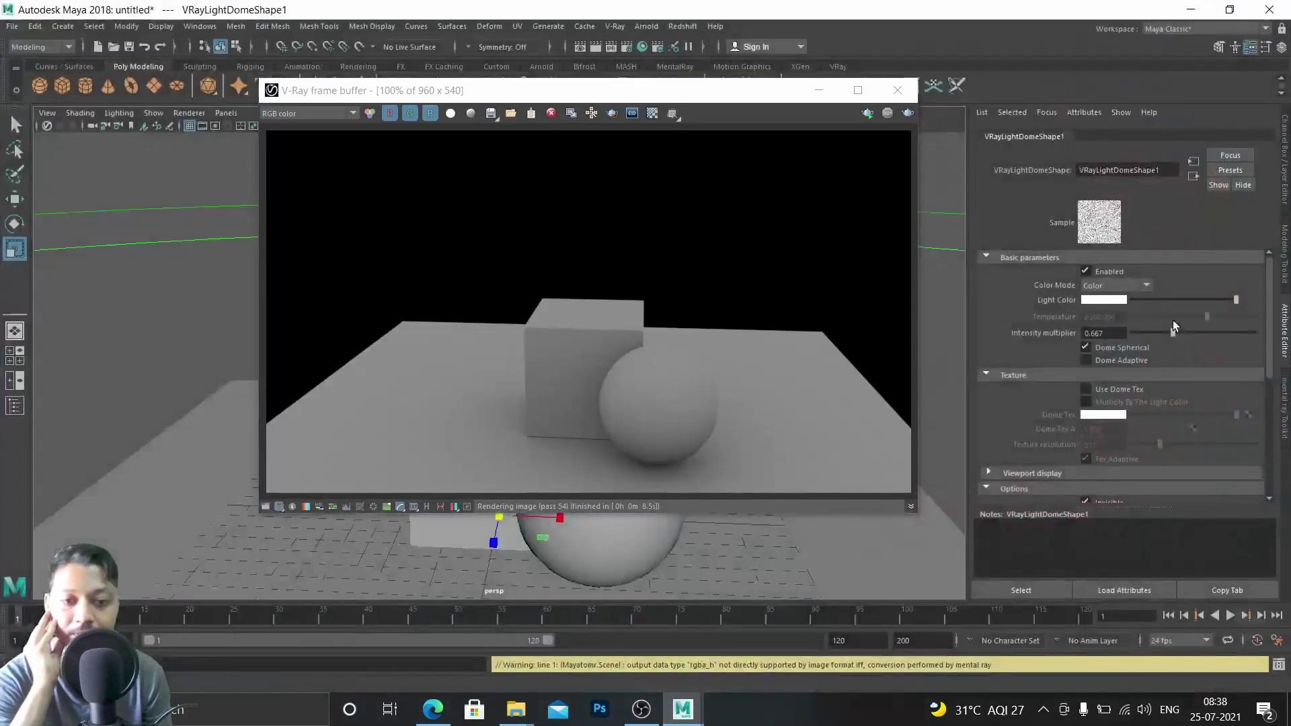
{"action": "left_click_drag", "start_coordinate": [725, 102], "coordinate": [575, 79]}
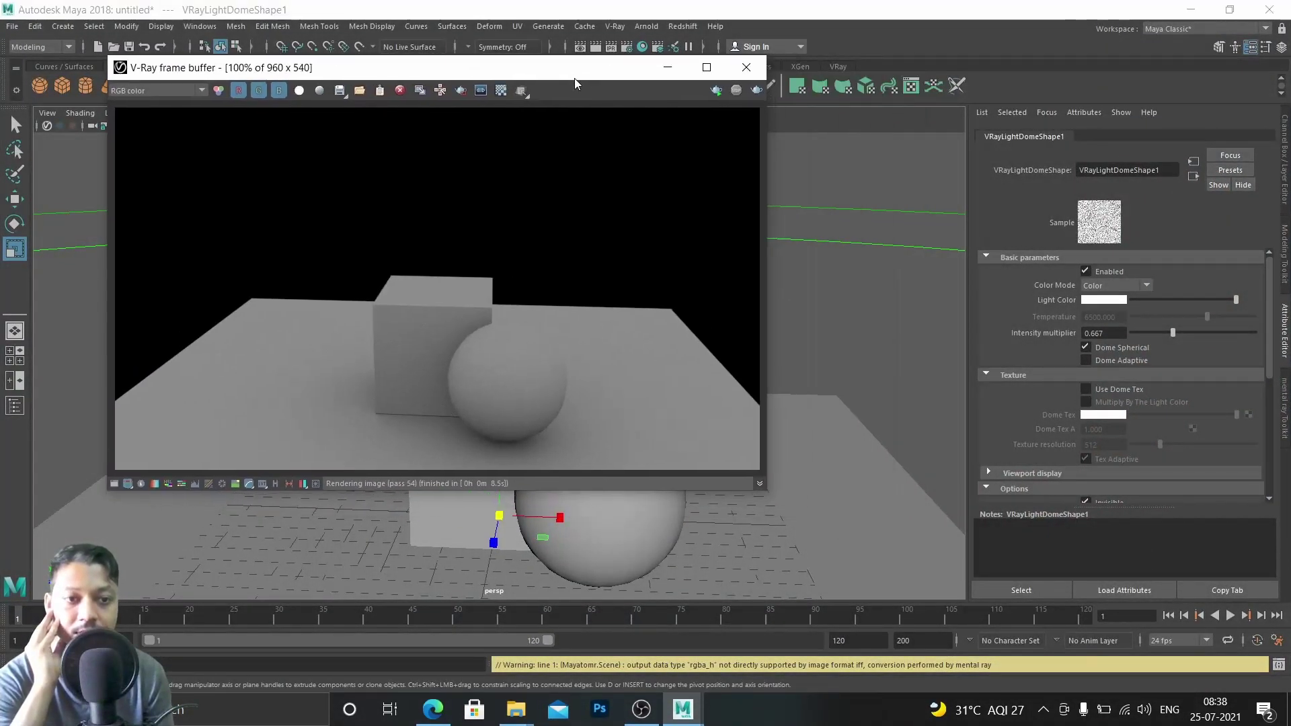
{"action": "left_click", "coordinate": [1086, 389]}
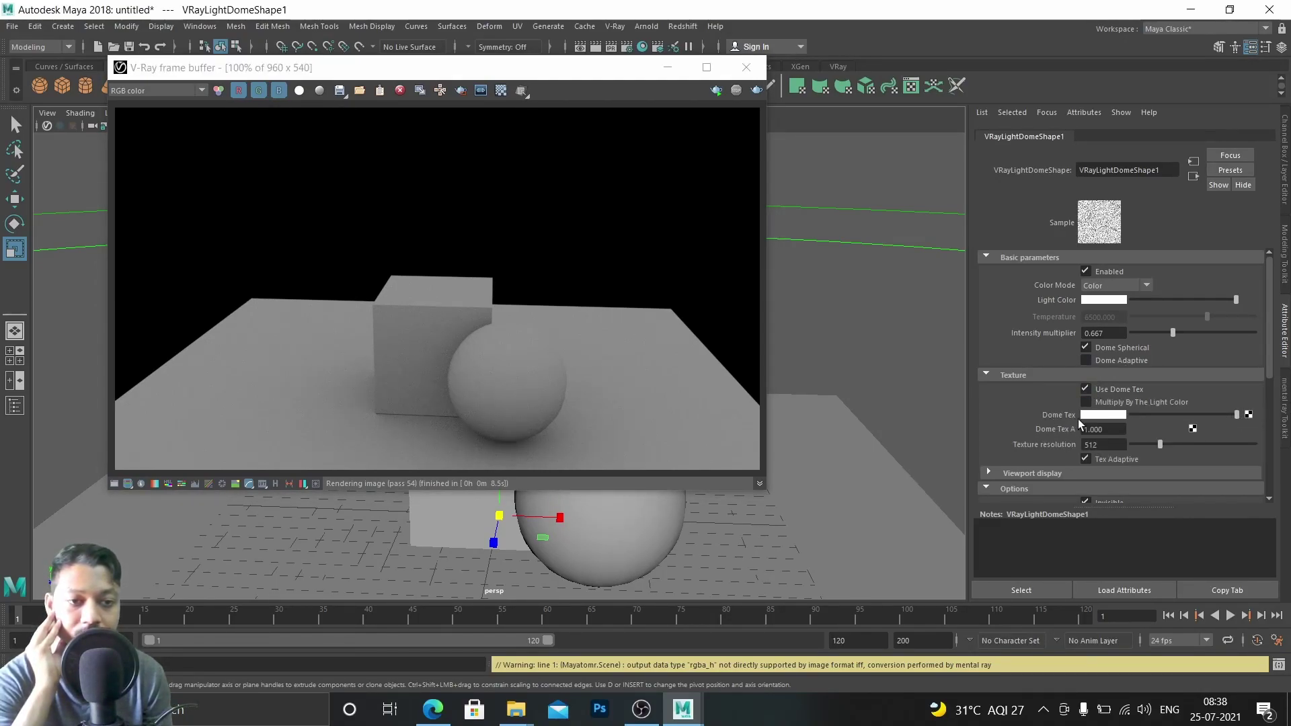
{"action": "left_click", "coordinate": [1249, 415]}
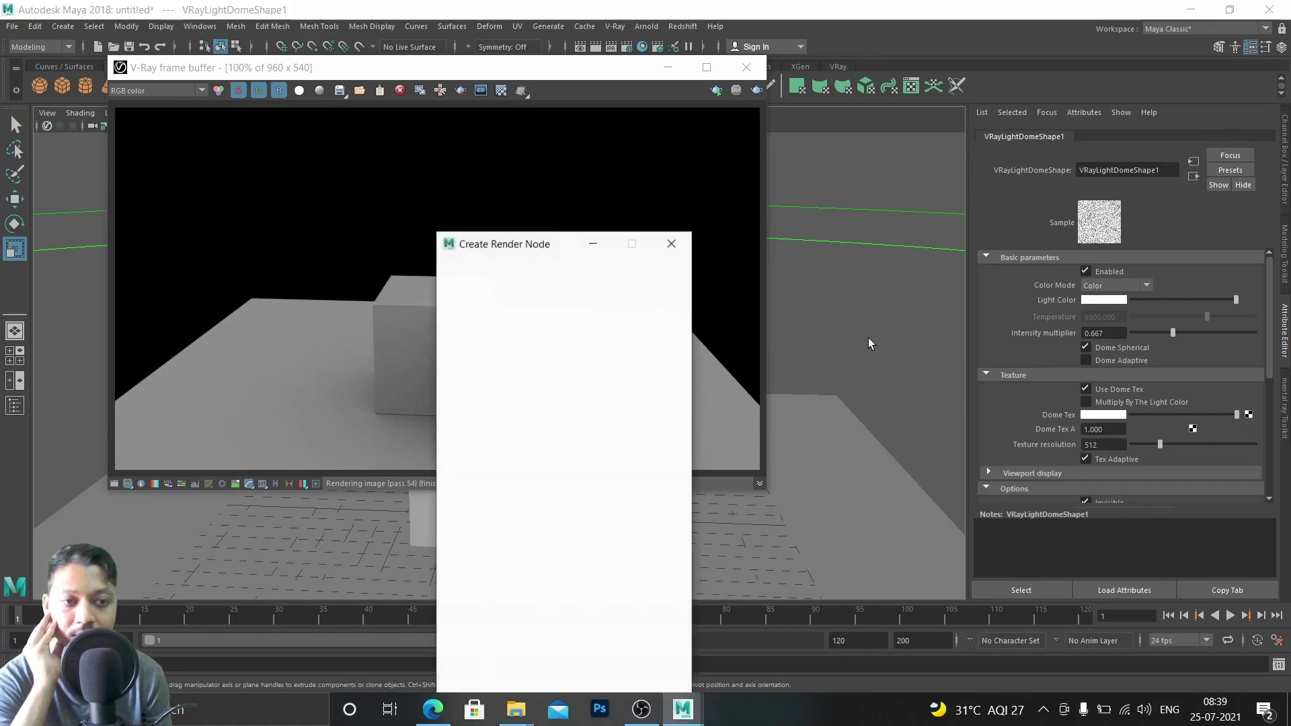
{"action": "left_click_drag", "start_coordinate": [544, 250], "coordinate": [563, 153]}
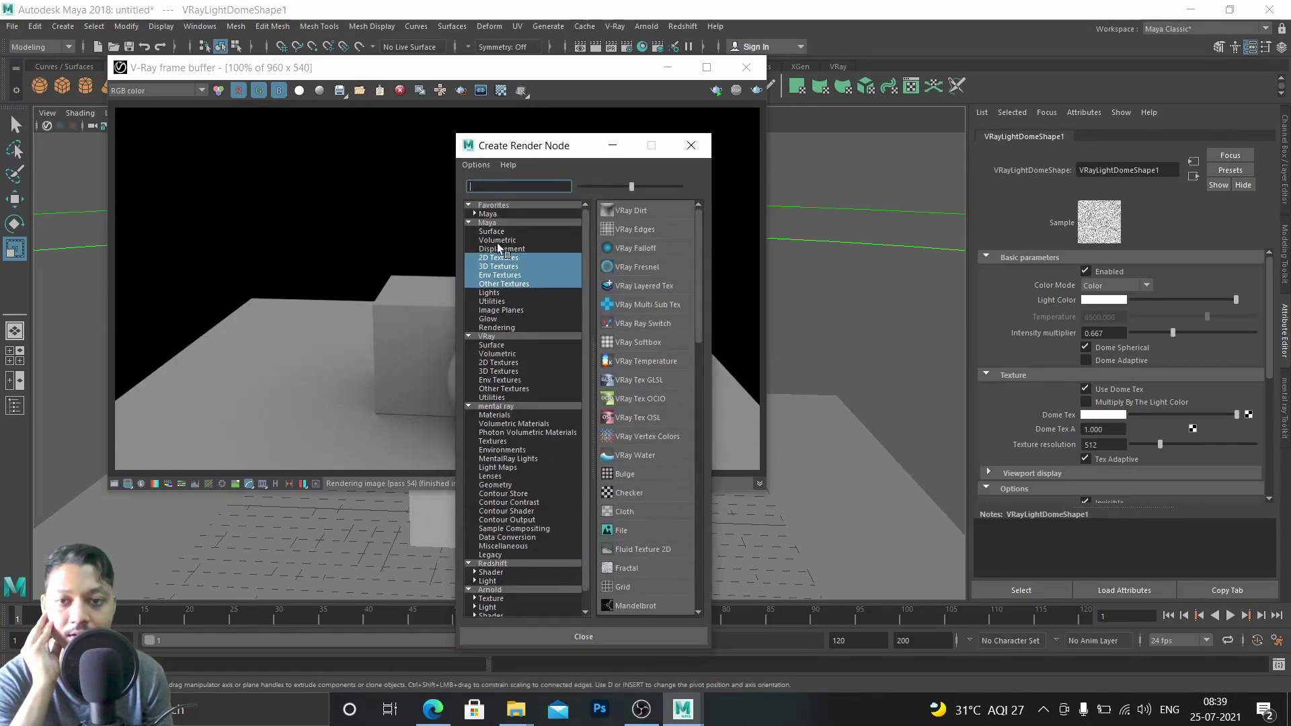
{"action": "left_click", "coordinate": [621, 532]}
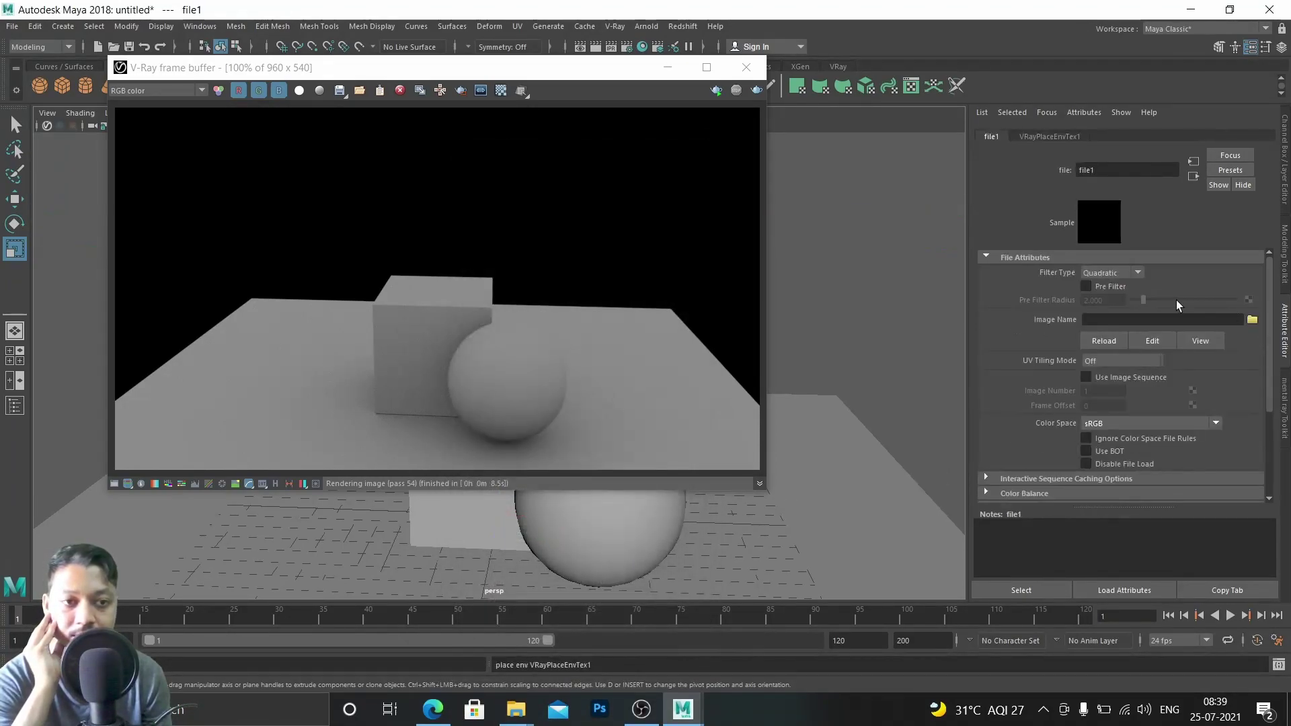
Browse for the File texture's image in the innermost HDR_111_Parking_Lot_2 folder inside Downloads
{"action": "left_click", "coordinate": [1251, 320]}
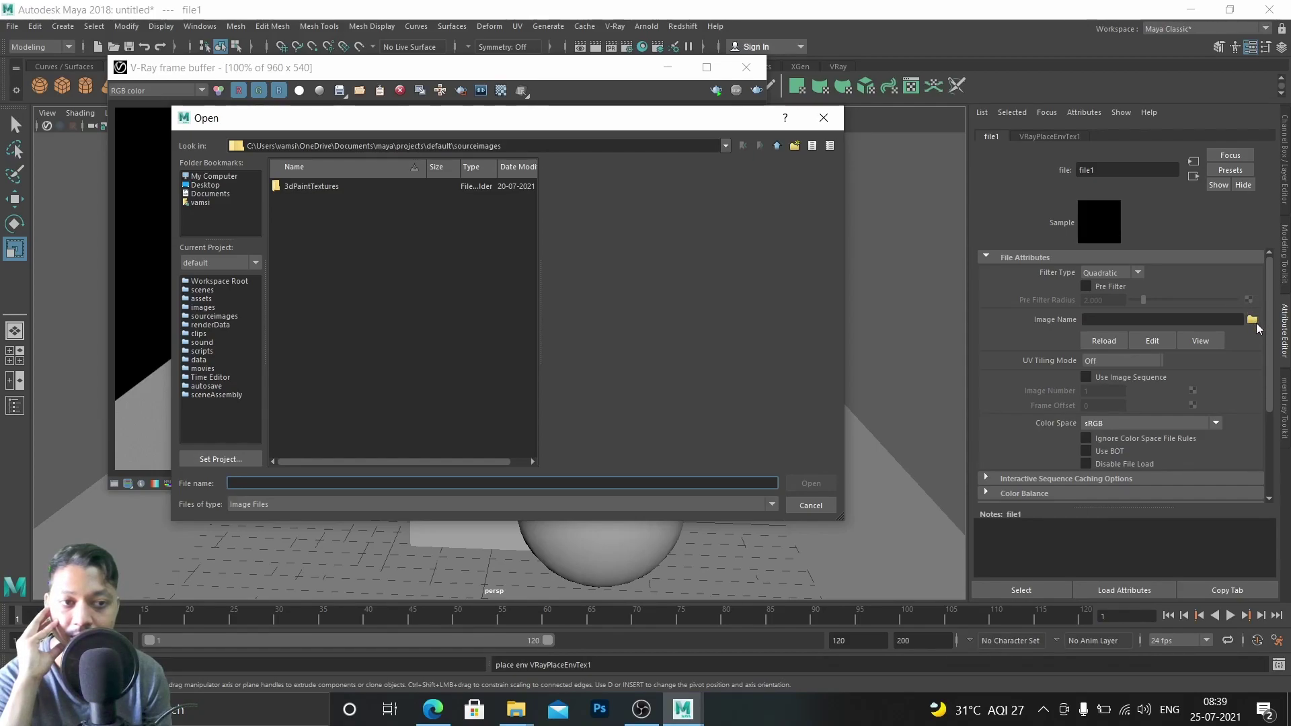
{"action": "left_click", "coordinate": [201, 203]}
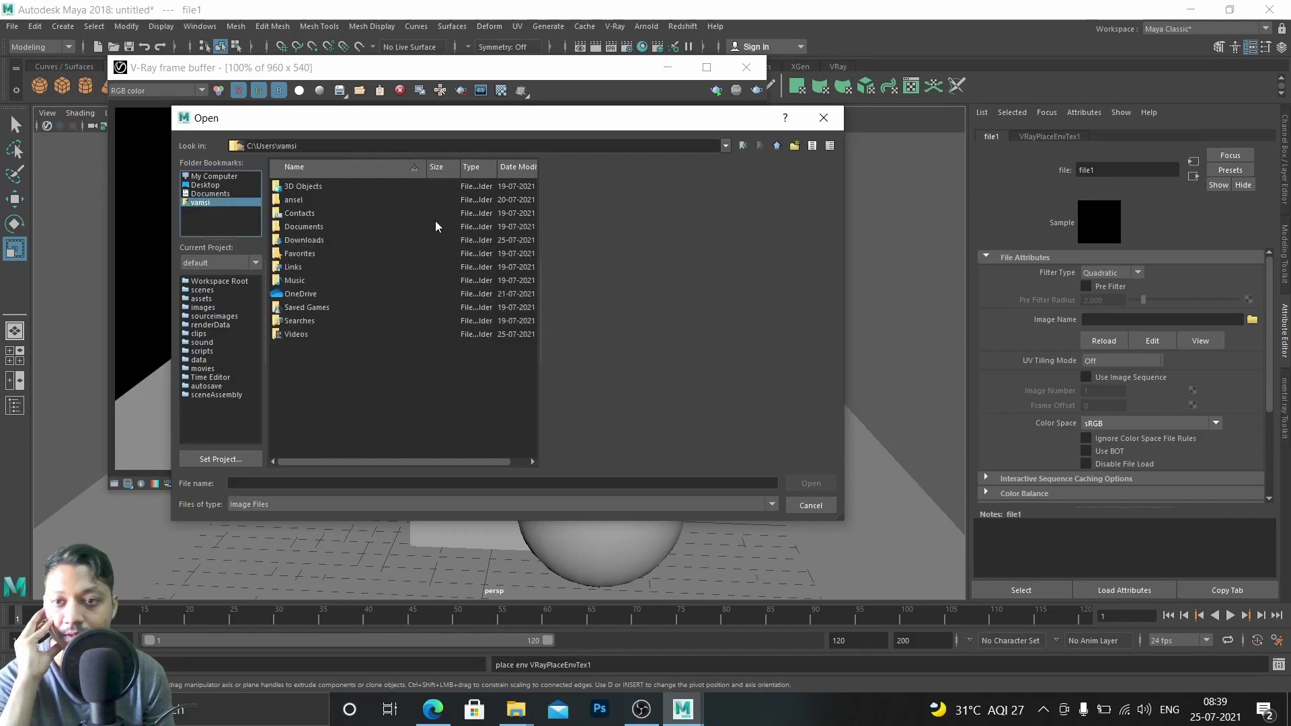
{"action": "double_click", "coordinate": [303, 240]}
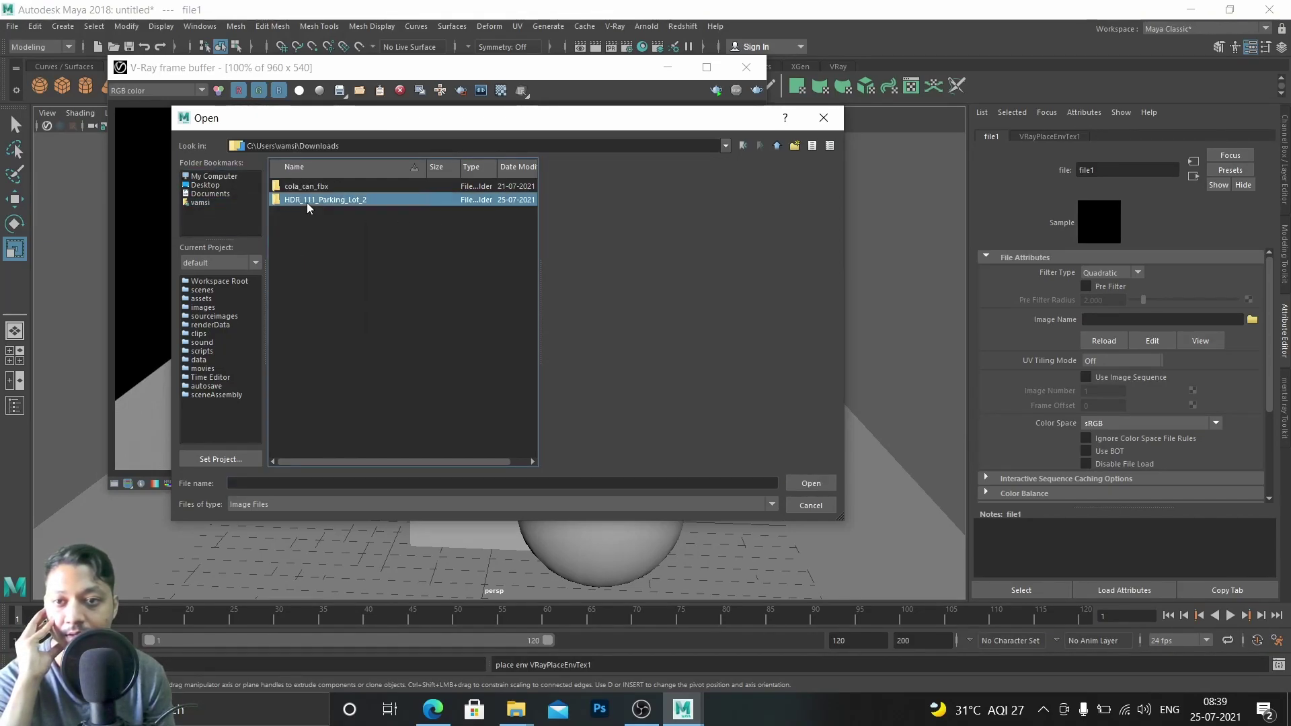
{"action": "double_click", "coordinate": [307, 200]}
{"action": "double_click", "coordinate": [304, 187]}
{"action": "double_click", "coordinate": [304, 185]}
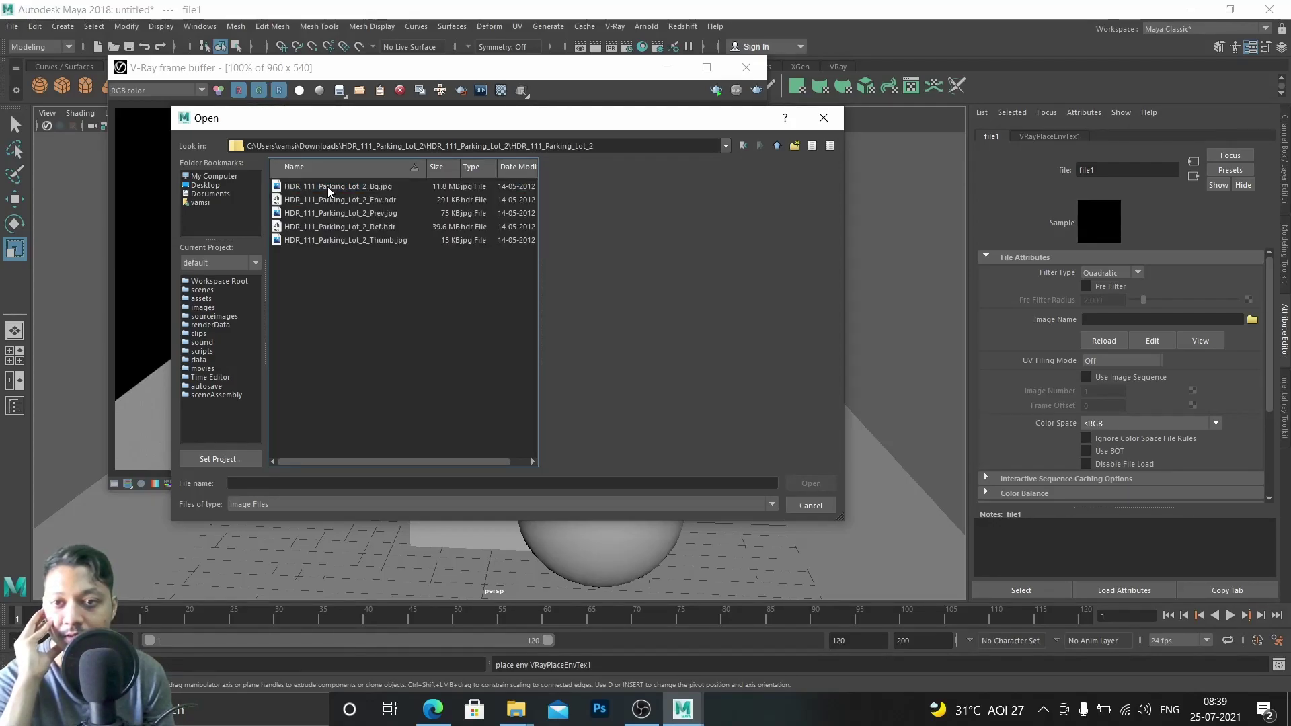
Compare the parking lot image previews and load HDR_111_Parking_Lot_2_Env.hdr as the dome texture image
{"action": "left_click", "coordinate": [328, 187]}
{"action": "left_click", "coordinate": [329, 213]}
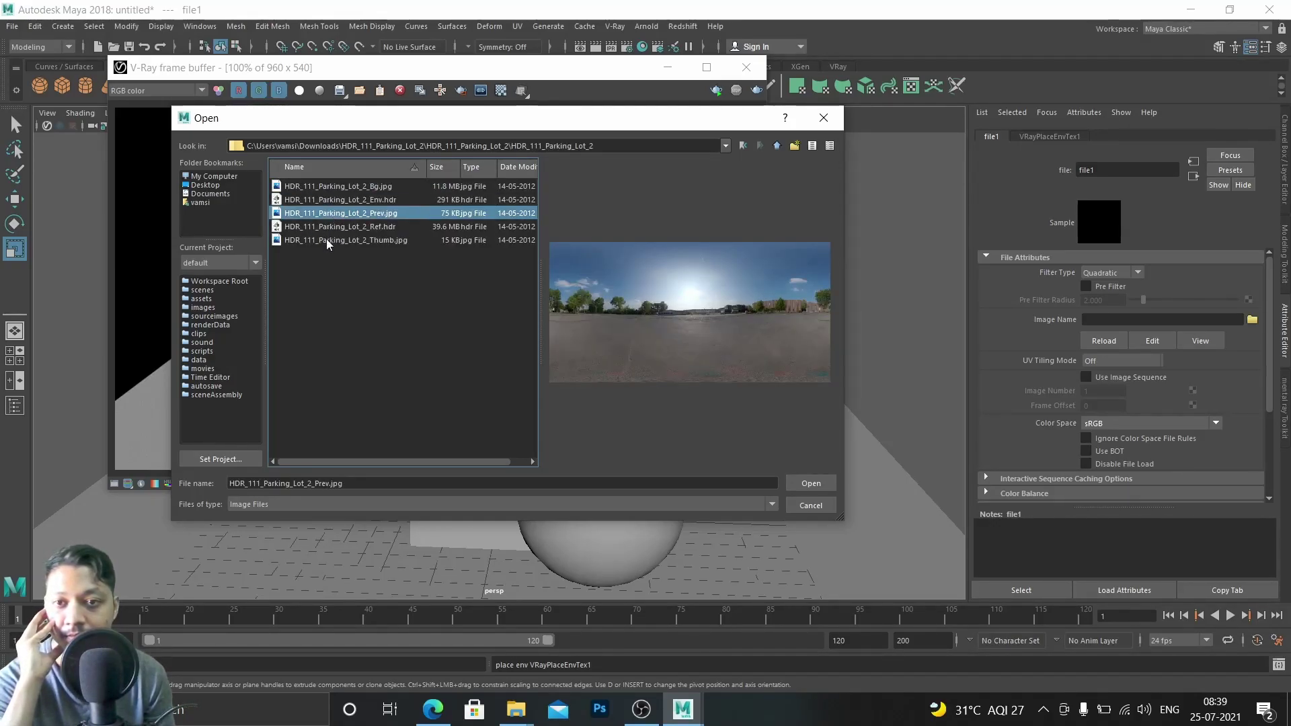
{"action": "left_click", "coordinate": [326, 240]}
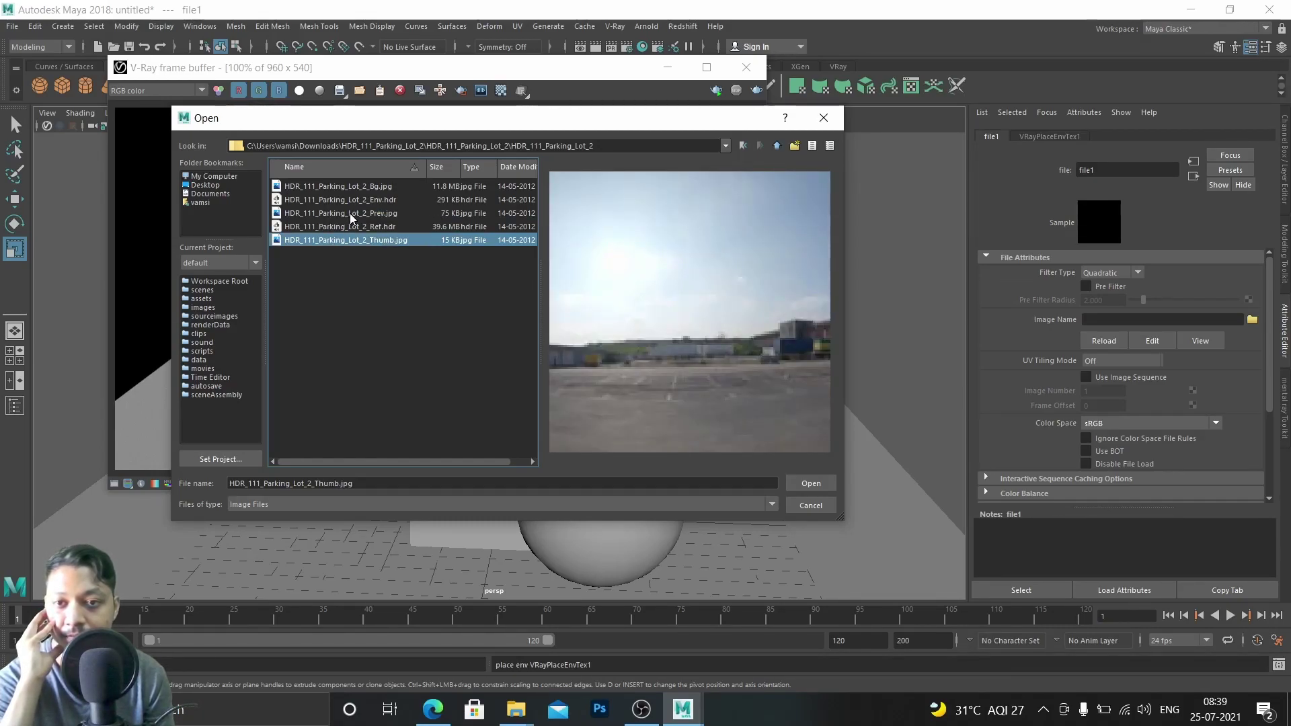
{"action": "left_click", "coordinate": [350, 213]}
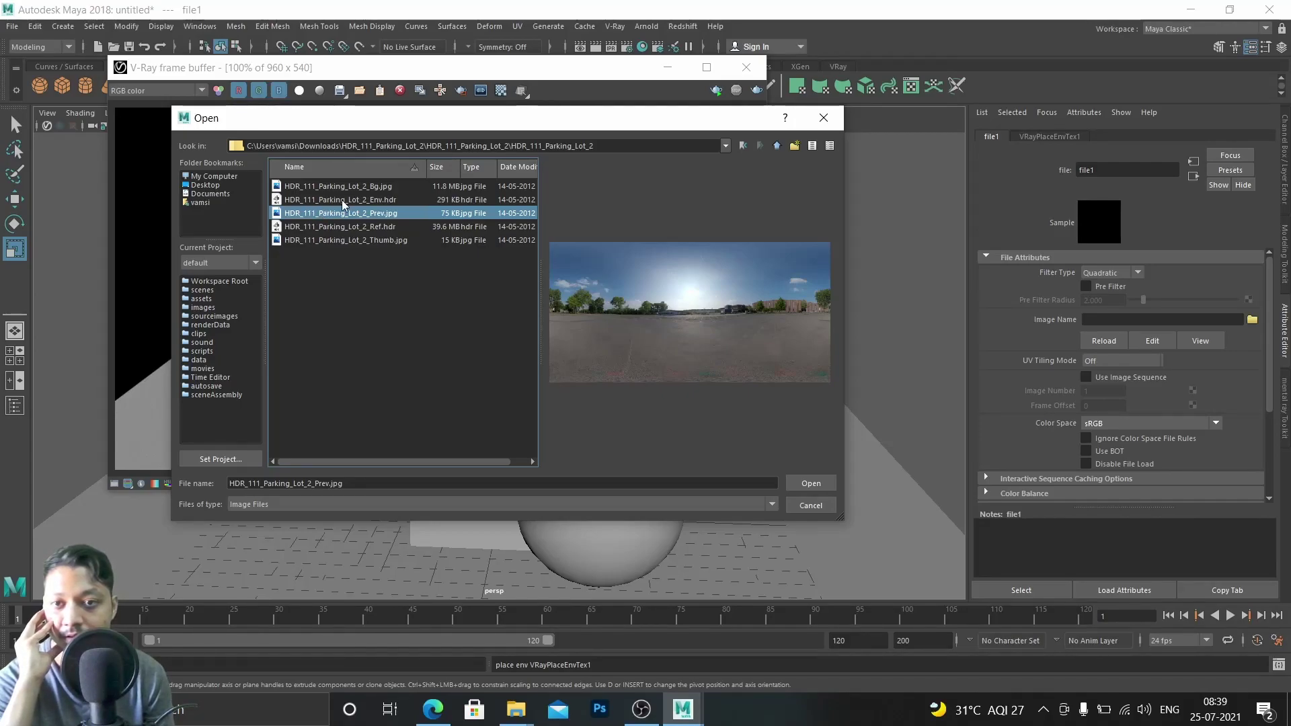
{"action": "left_click", "coordinate": [342, 200]}
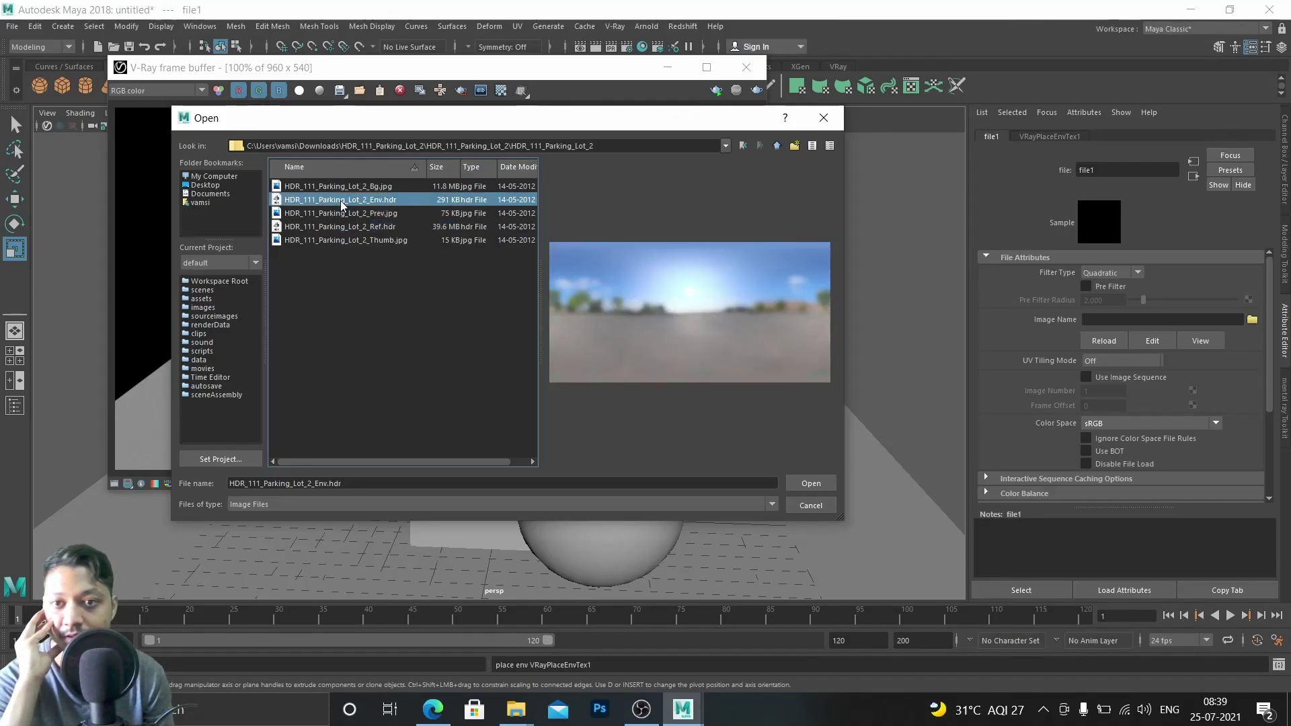
{"action": "left_click", "coordinate": [344, 187]}
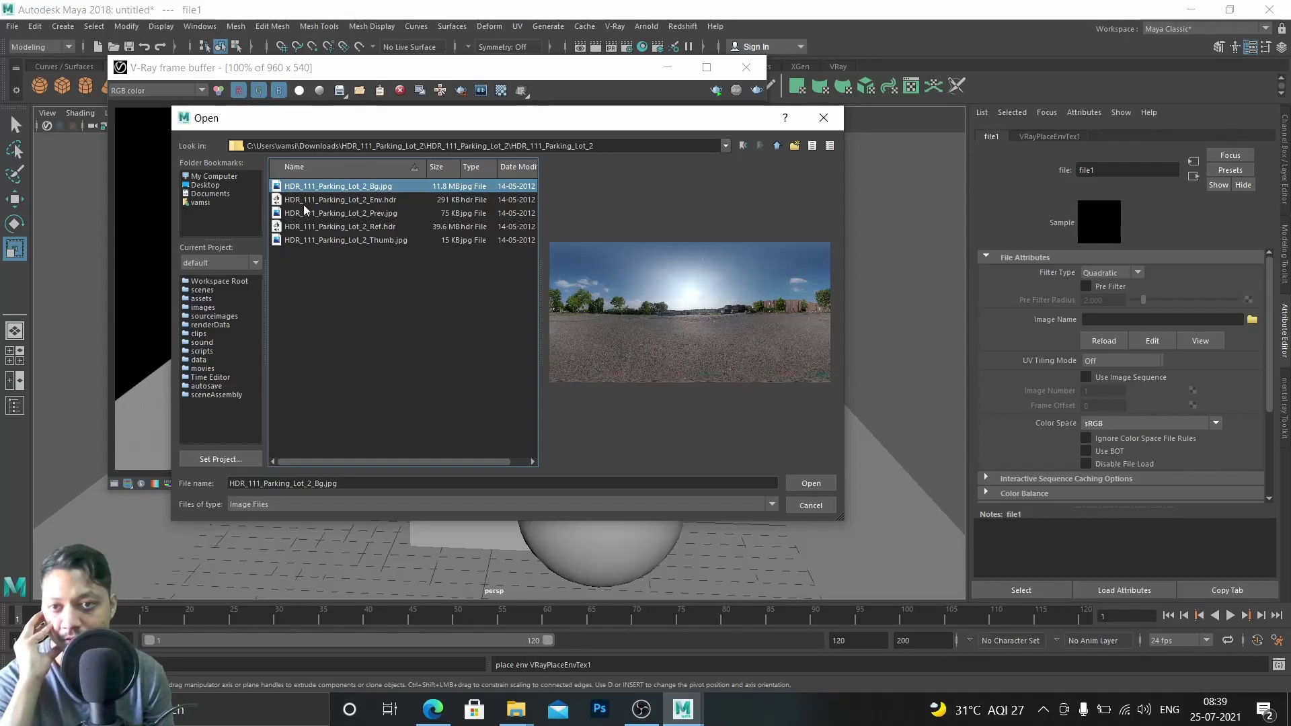
{"action": "left_click", "coordinate": [366, 200]}
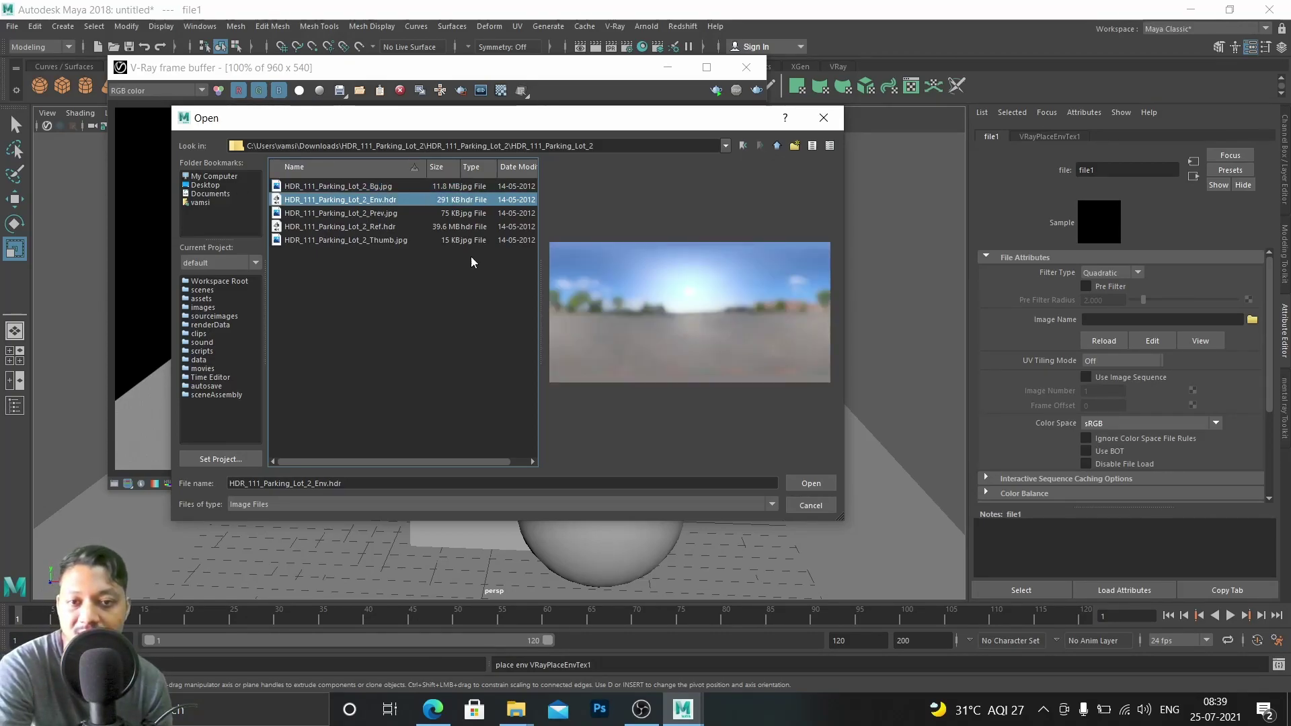
{"action": "left_click", "coordinate": [816, 483]}
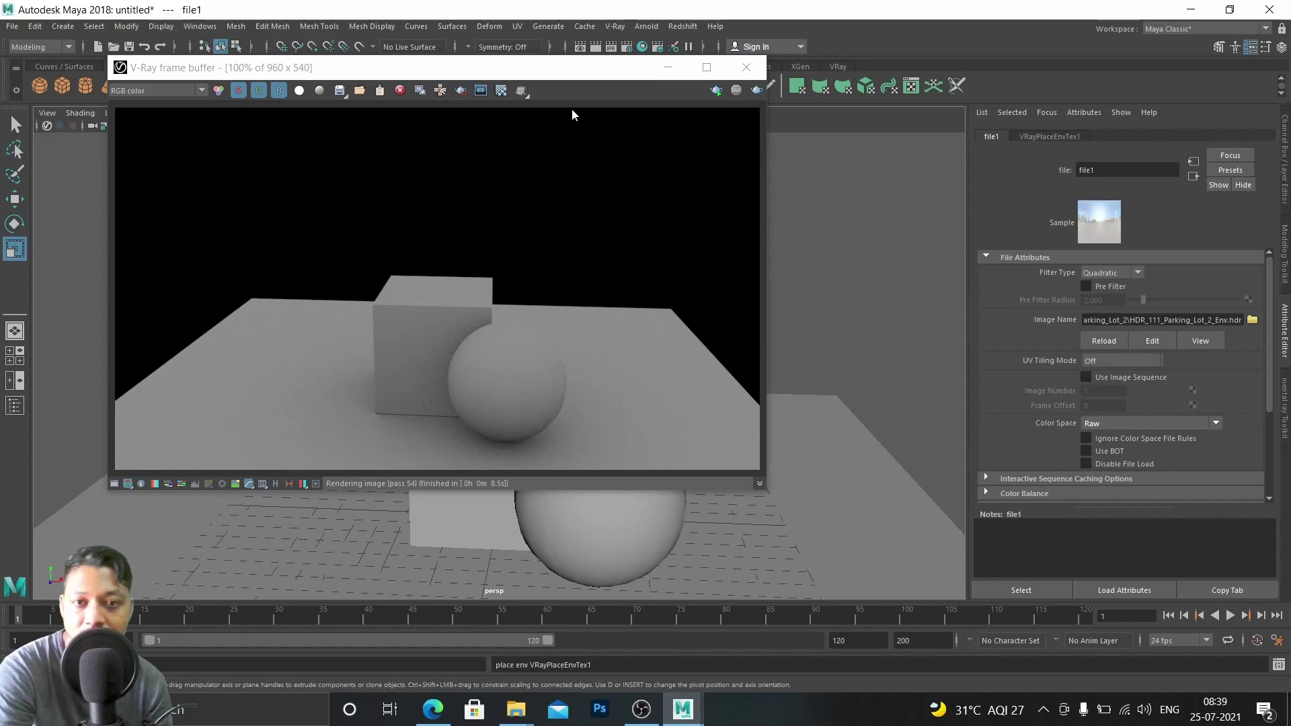
Render the scene with the HDR dome texture and move the frame buffer aside to expose the viewport
{"action": "left_click_drag", "start_coordinate": [545, 91], "coordinate": [608, 109]}
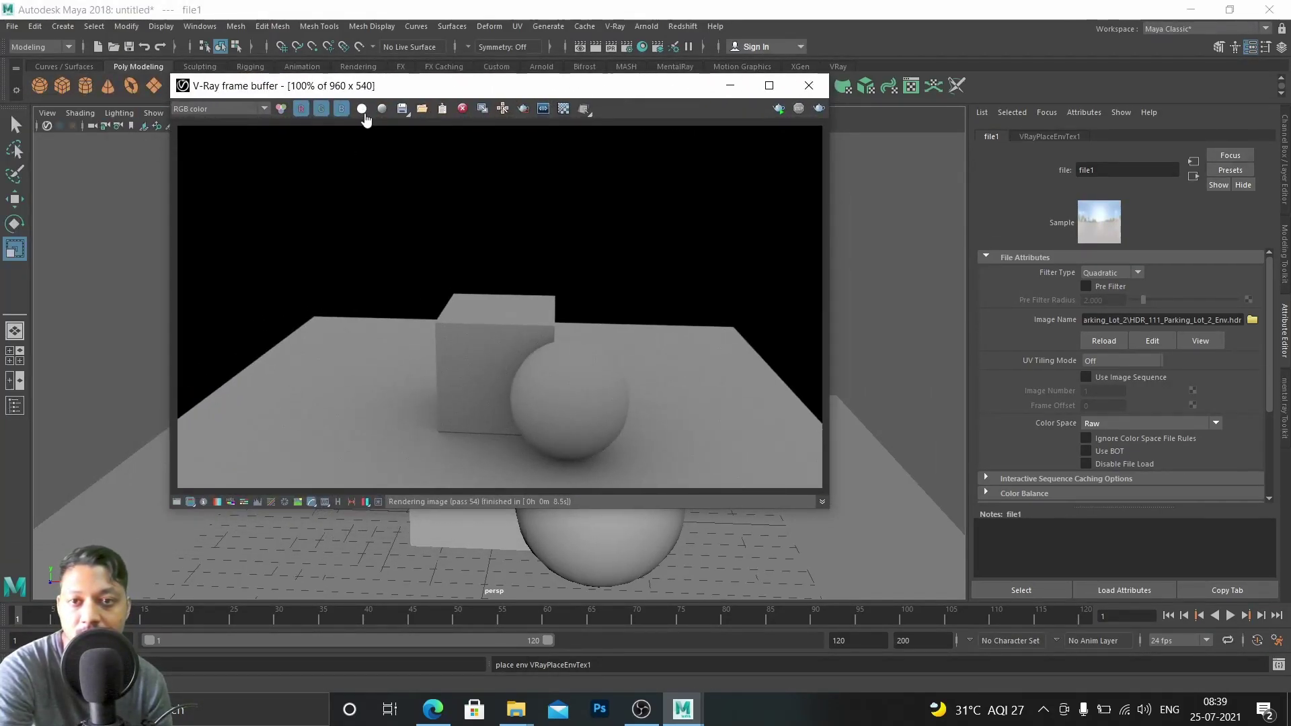
{"action": "left_click", "coordinate": [819, 109]}
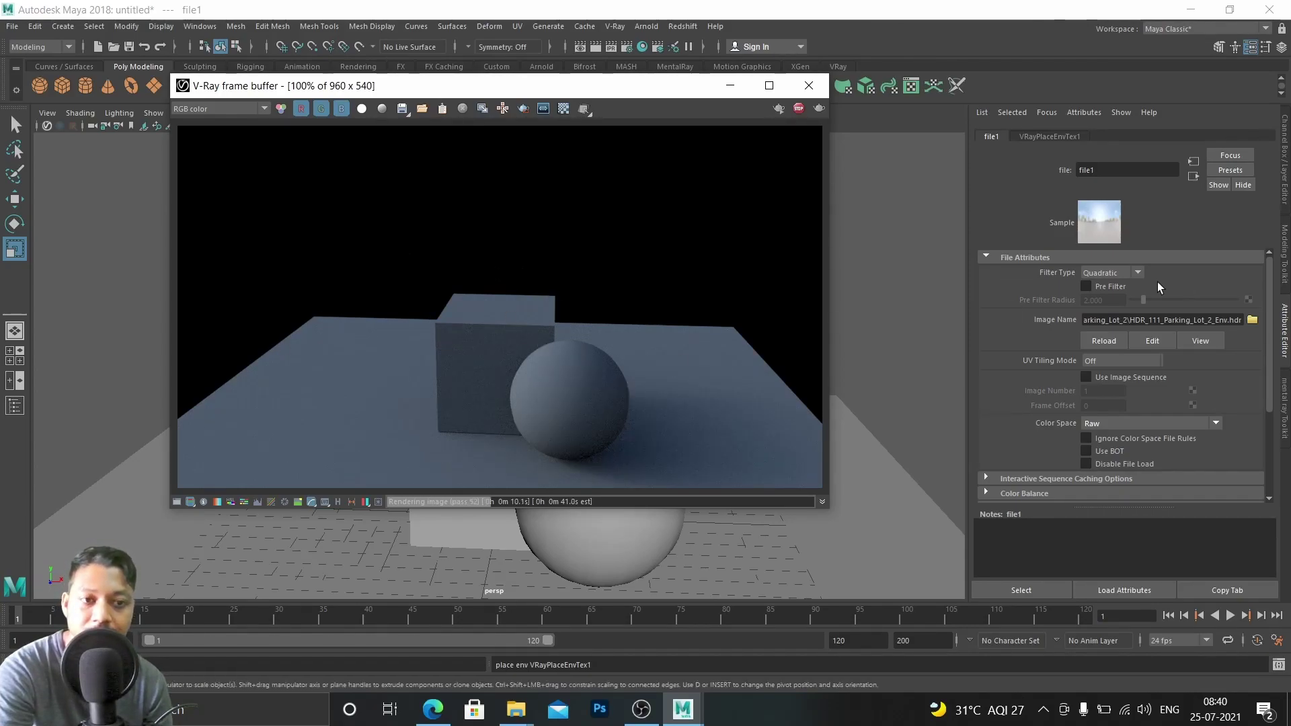
{"action": "left_click_drag", "start_coordinate": [588, 92], "coordinate": [988, 189]}
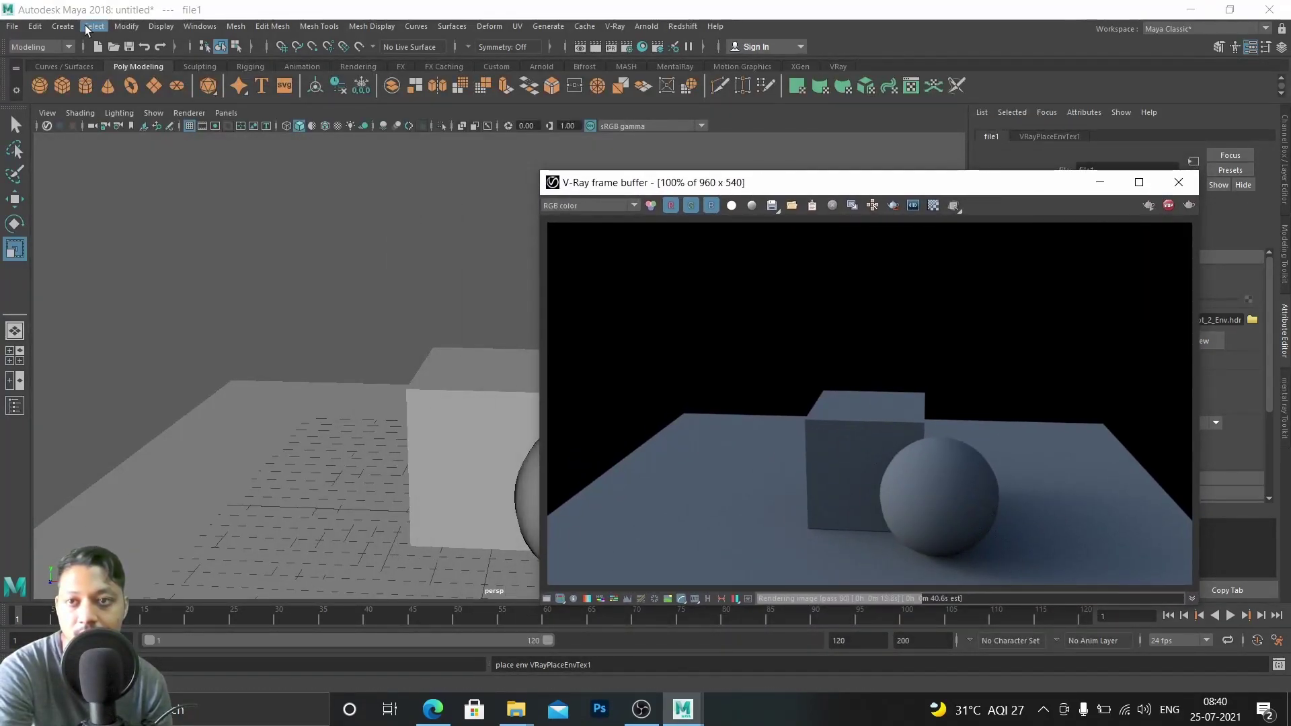
Create a Maya directional light and shift the frame buffer further off the viewport
{"action": "left_click", "coordinate": [62, 26]}
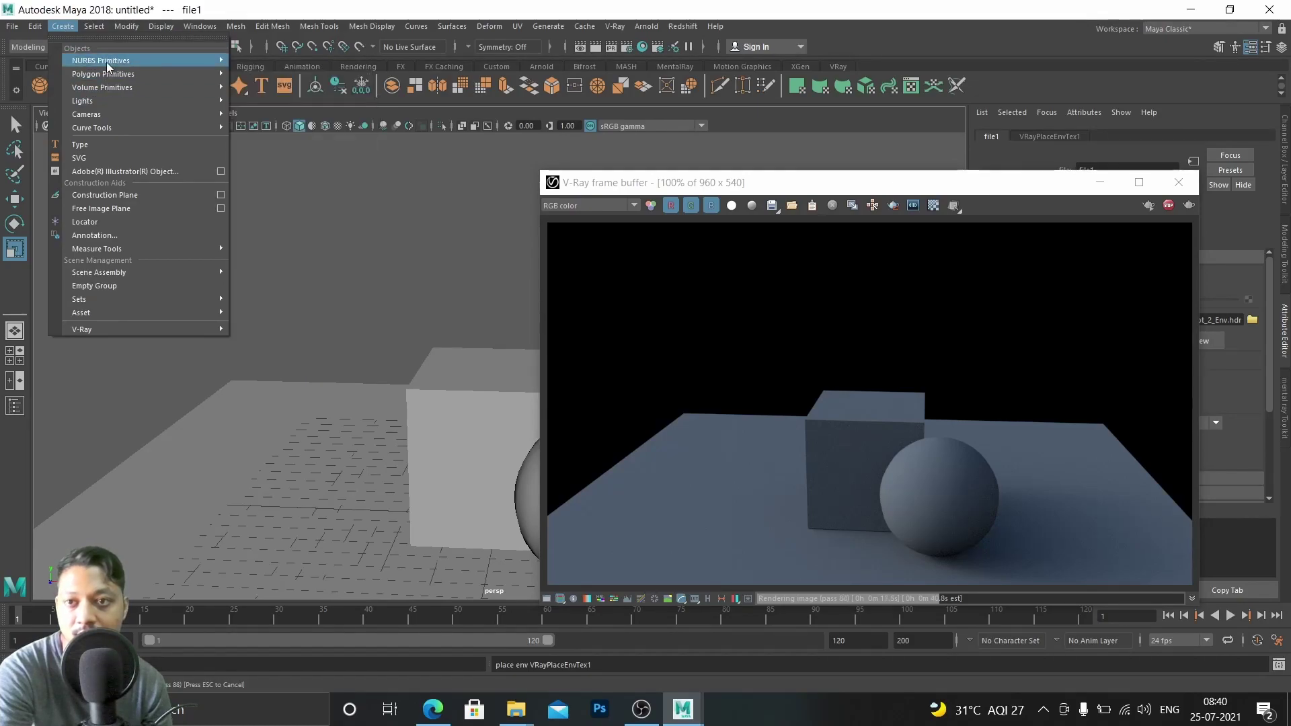
{"action": "mouse_move", "coordinate": [98, 101]}
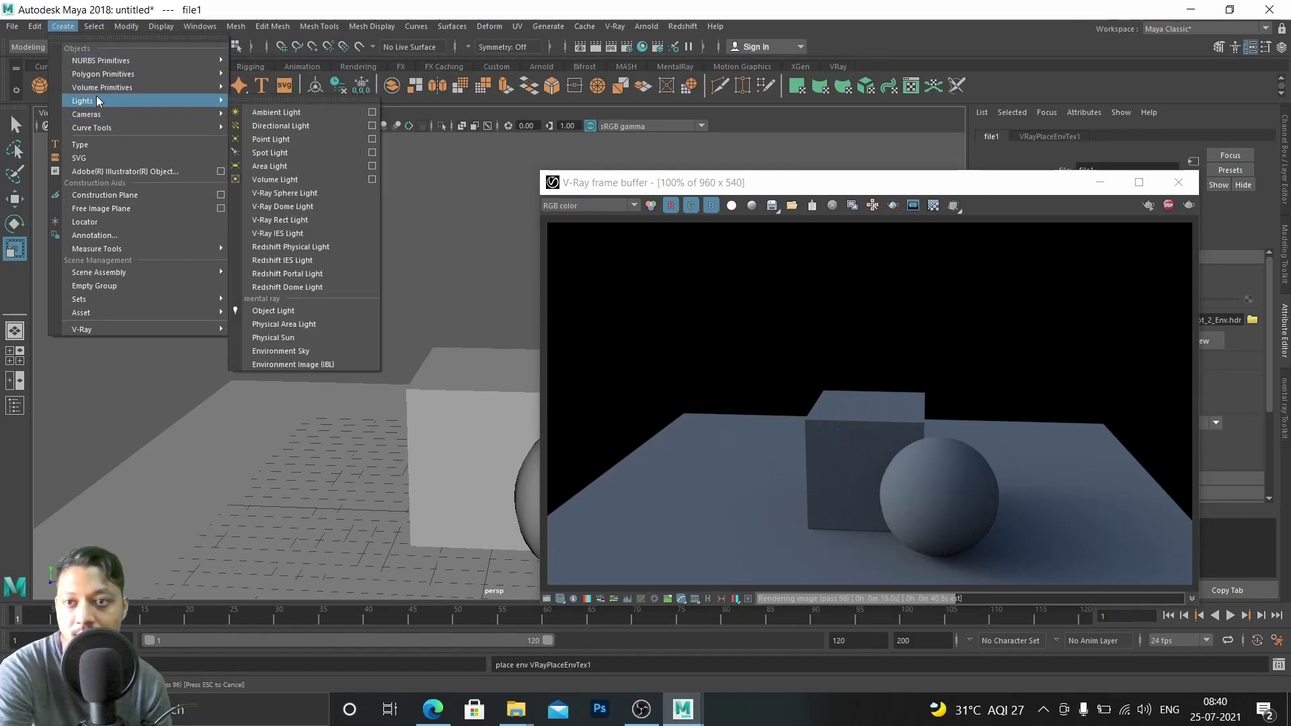
{"action": "left_click", "coordinate": [266, 127]}
{"action": "left_click_drag", "start_coordinate": [839, 189], "coordinate": [959, 189]}
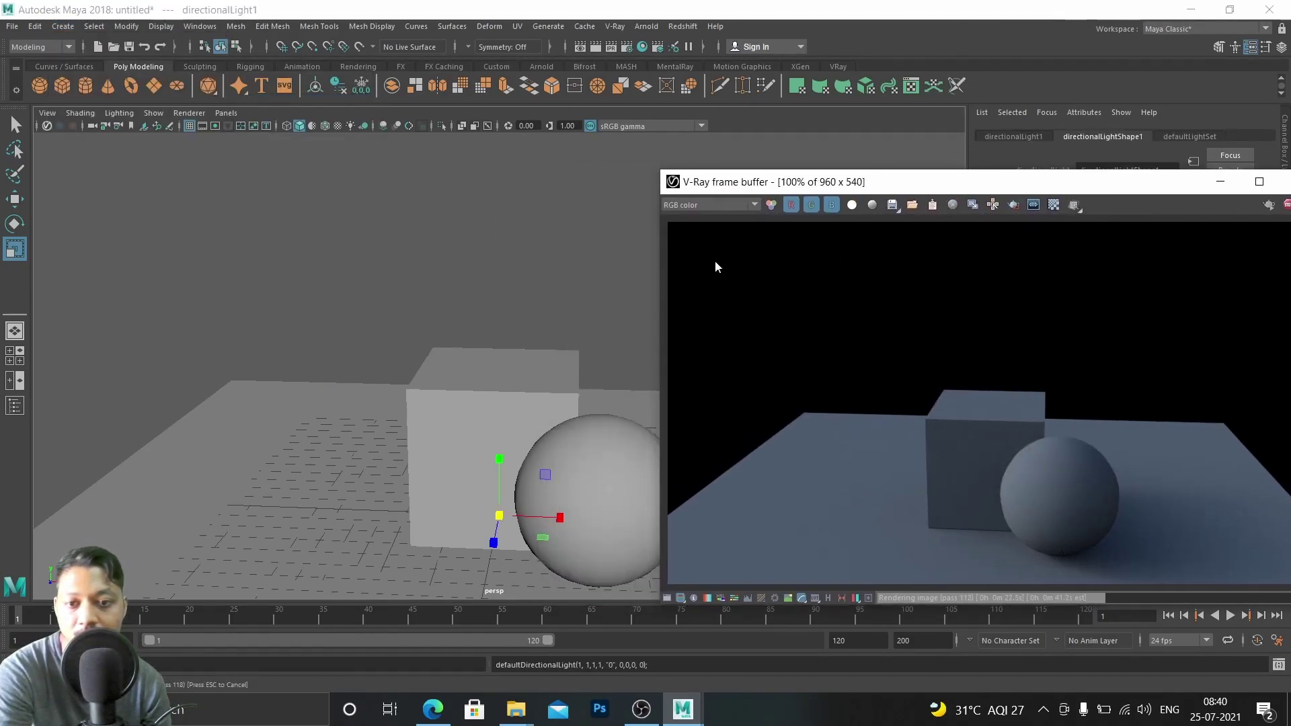
Move the directional light up and to the left of the cube, and rotate it down toward the objects
{"action": "key", "text": "w"}
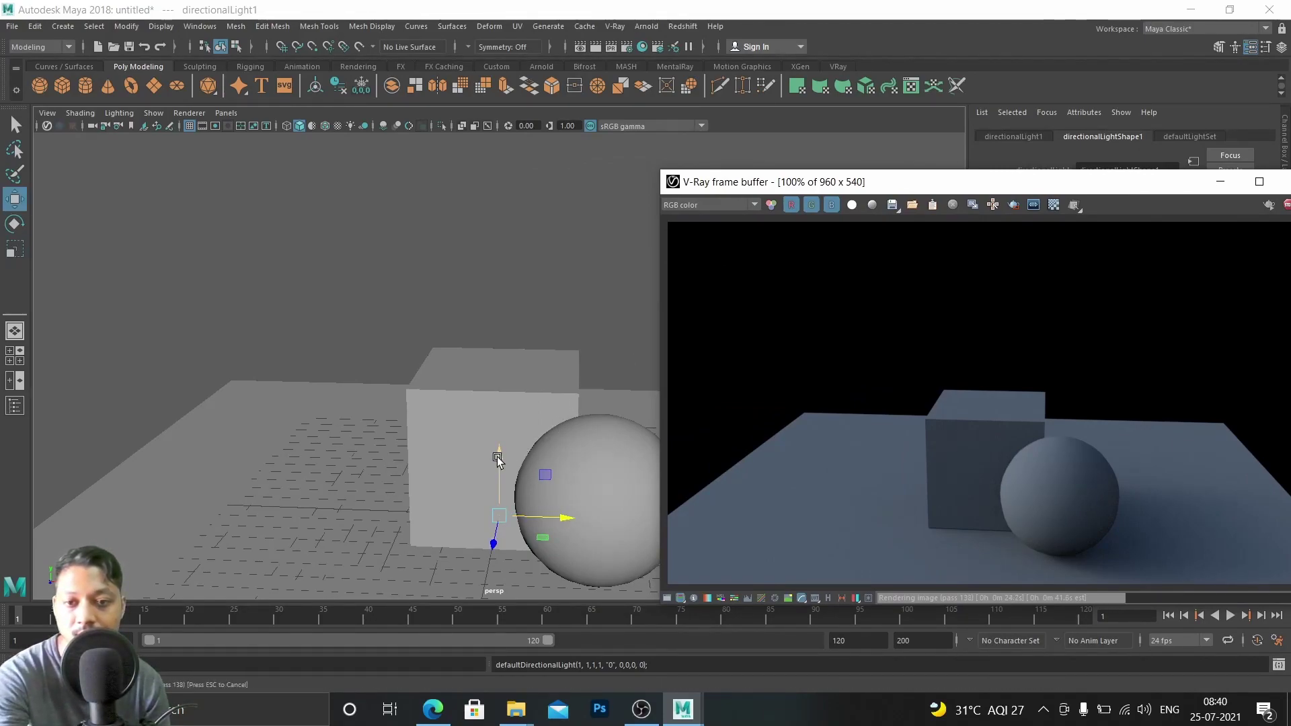
{"action": "left_click_drag", "start_coordinate": [499, 455], "coordinate": [499, 210]}
{"action": "left_click_drag", "start_coordinate": [575, 267], "coordinate": [131, 278]}
{"action": "key", "text": "e"}
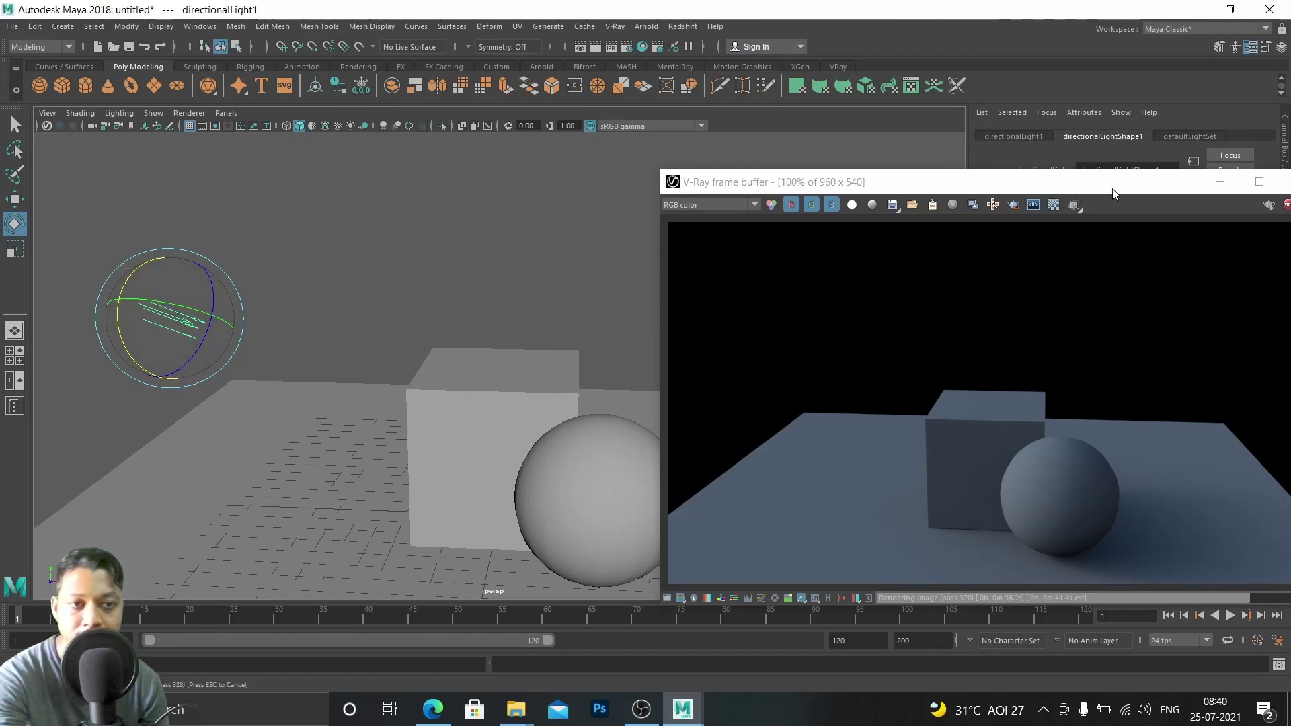
Give the directional light a faint warm tint and re-render the scene
{"action": "left_click_drag", "start_coordinate": [1113, 195], "coordinate": [631, 171]}
{"action": "left_click", "coordinate": [1103, 288]}
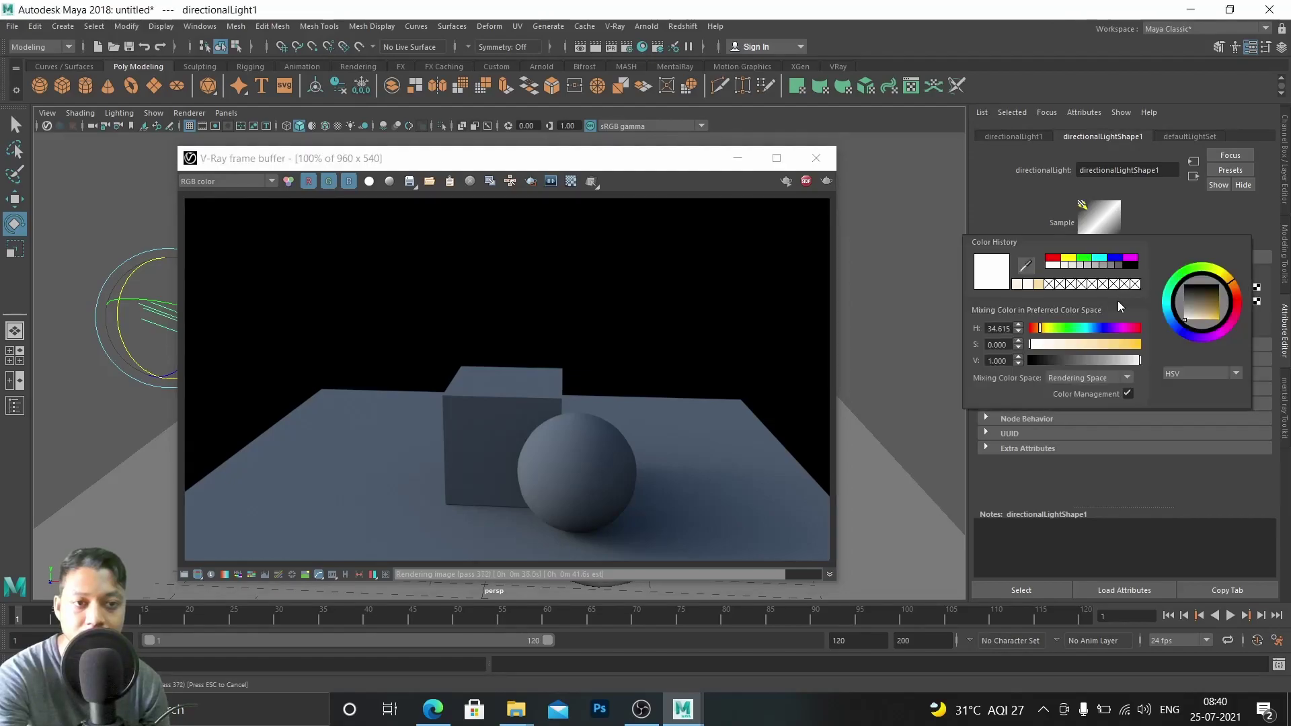
{"action": "left_click_drag", "start_coordinate": [1034, 344], "coordinate": [1039, 347]}
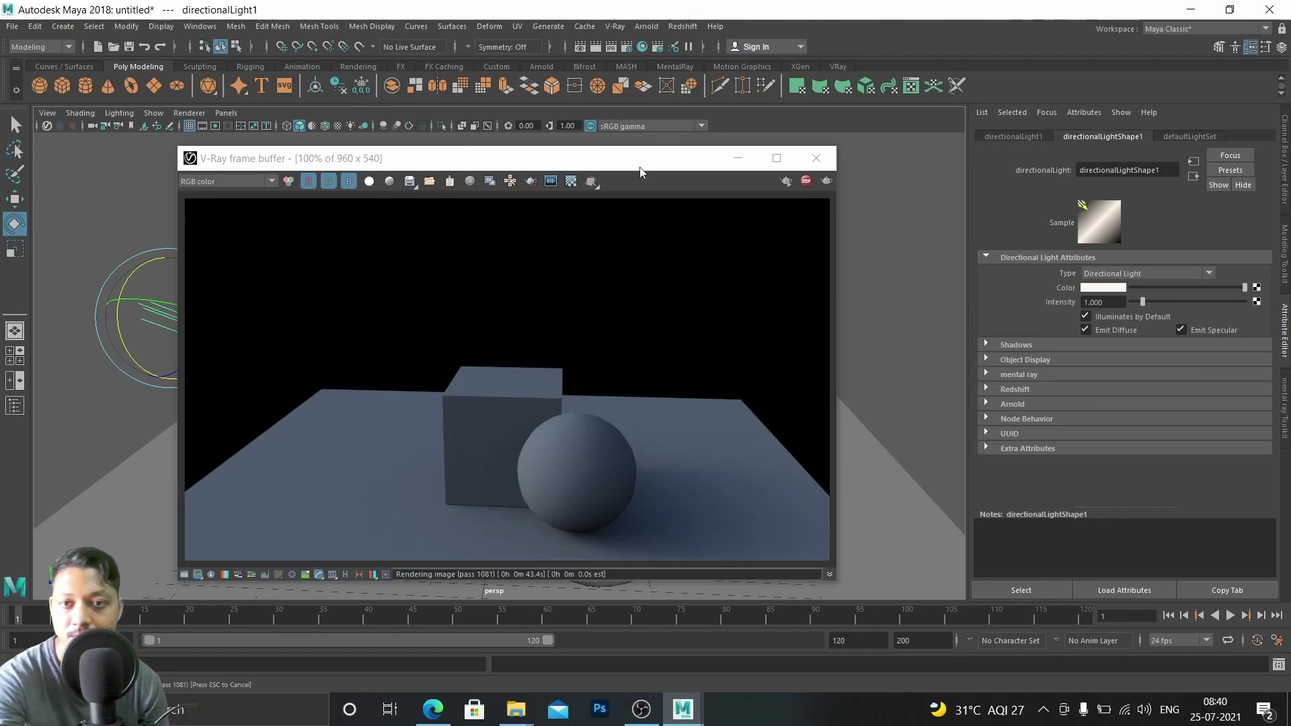
{"action": "left_click", "coordinate": [826, 181]}
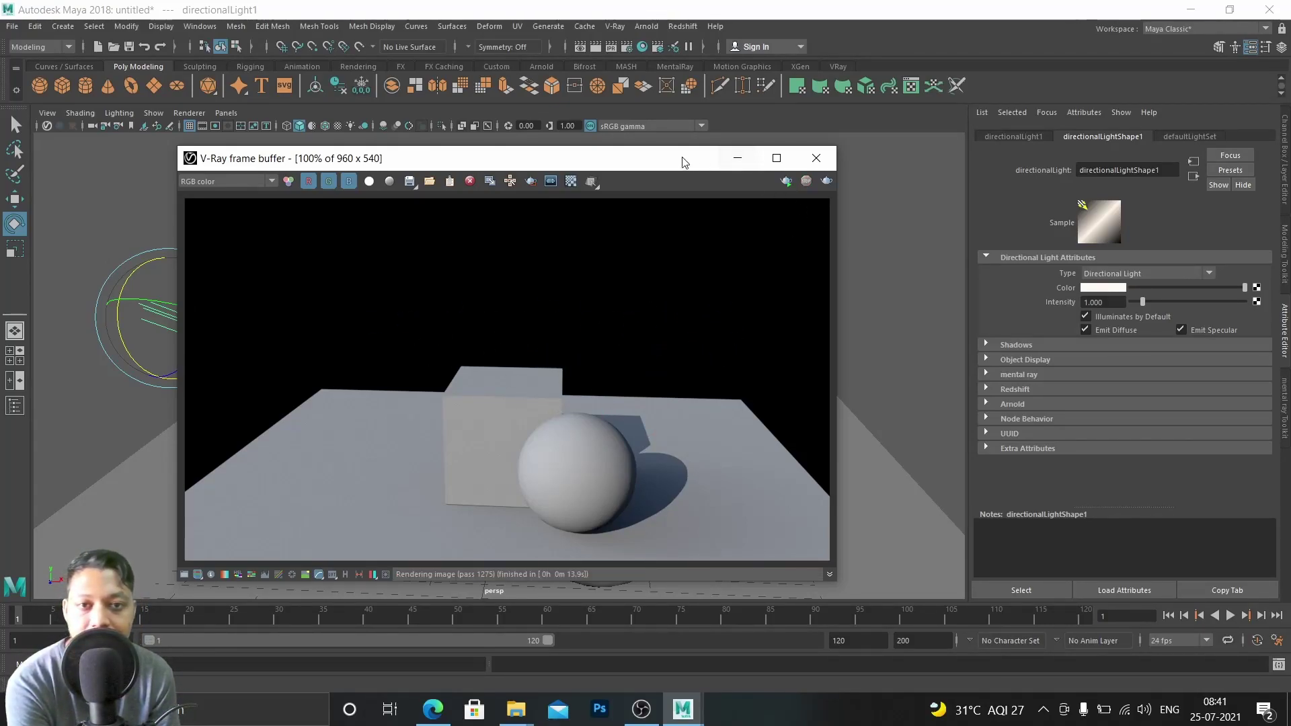
Minimize the frame buffer and delete the directional light from the scene
{"action": "left_click_drag", "start_coordinate": [658, 162], "coordinate": [731, 116]}
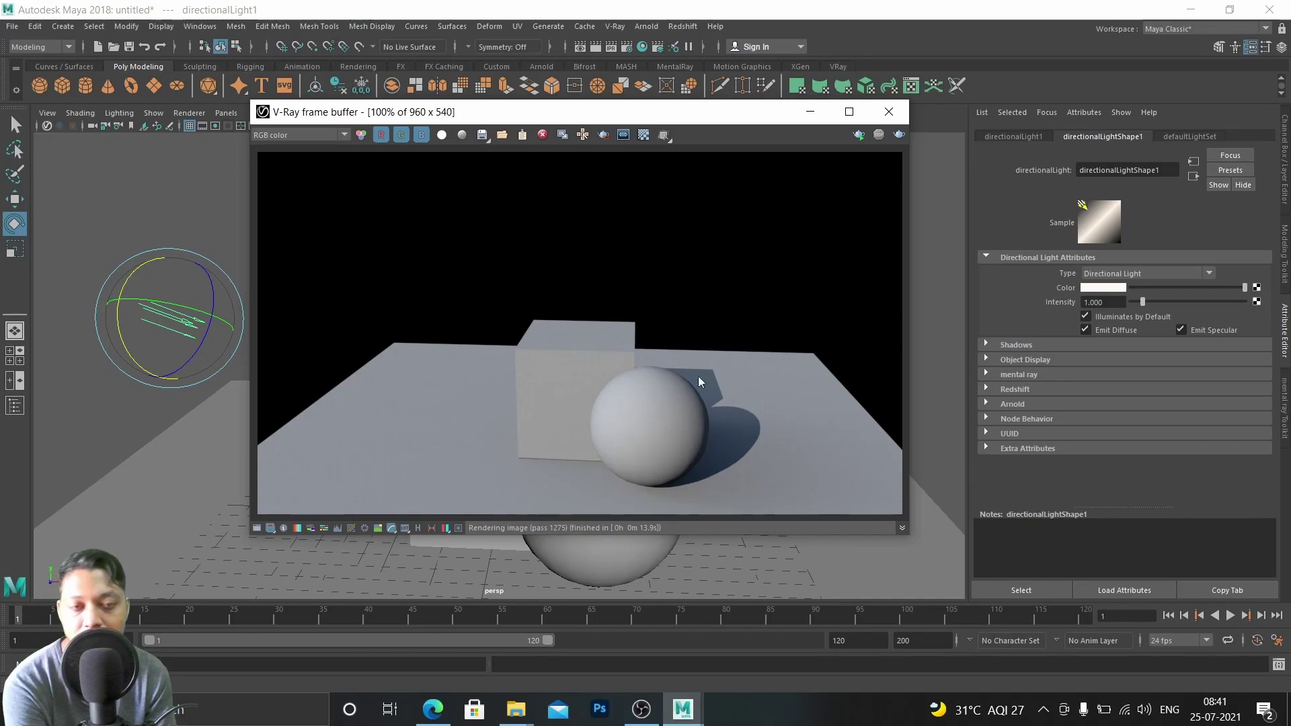
{"action": "left_click_drag", "start_coordinate": [702, 121], "coordinate": [593, 125]}
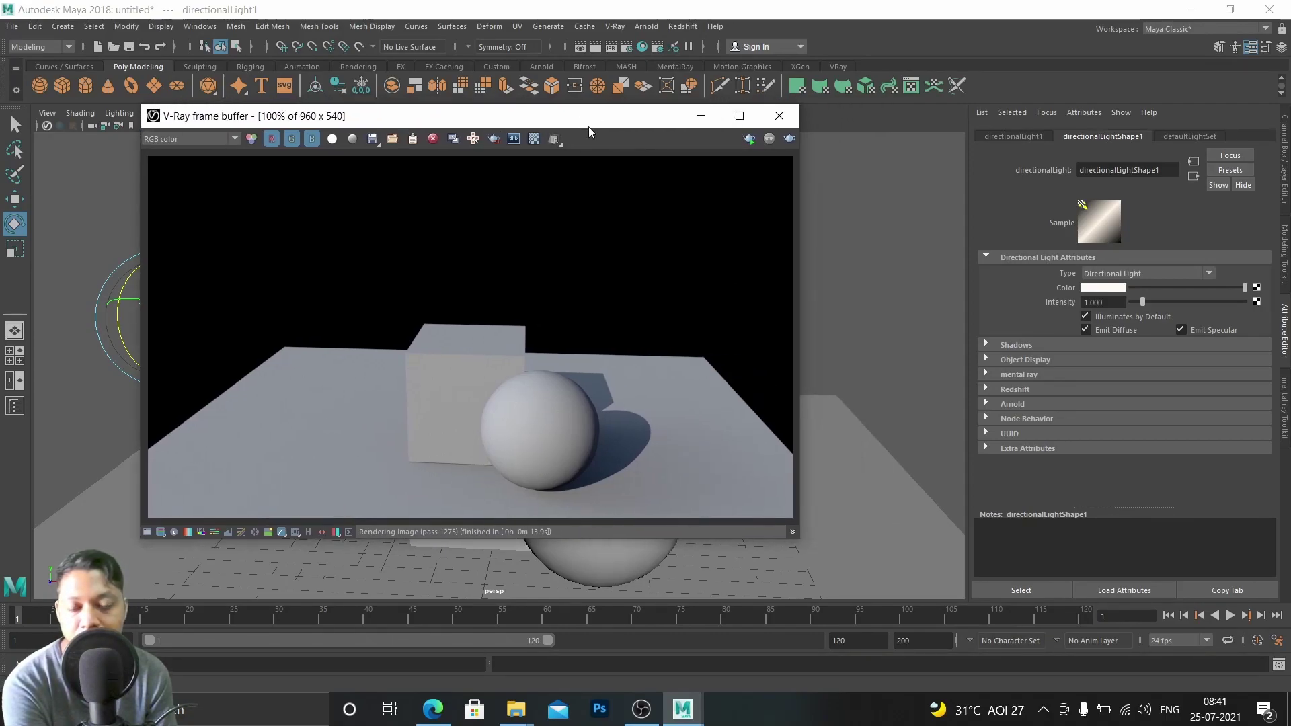
{"action": "left_click", "coordinate": [699, 113]}
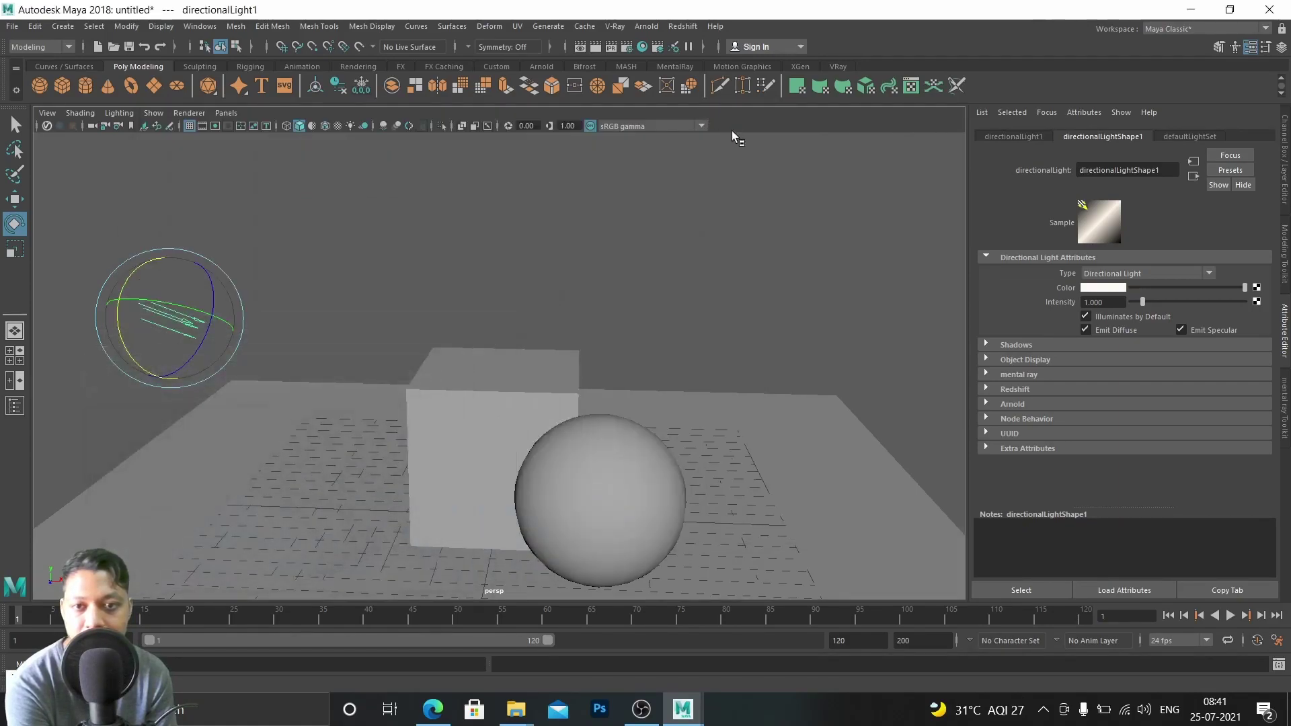
{"action": "left_click_drag", "start_coordinate": [397, 243], "coordinate": [59, 318]}
{"action": "key", "text": "Delete"}
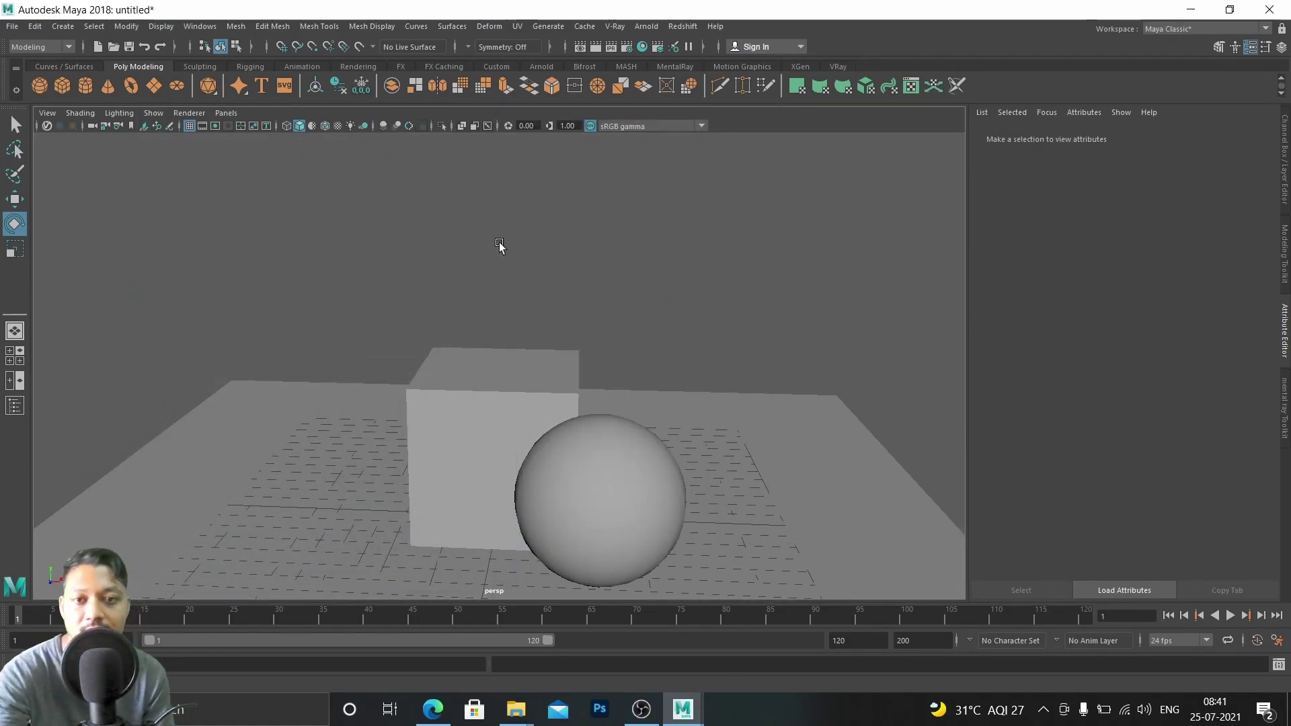
Select only the dome light, deselecting the cube, sphere and ground plane
{"action": "left_click_drag", "start_coordinate": [279, 313], "coordinate": [751, 483]}
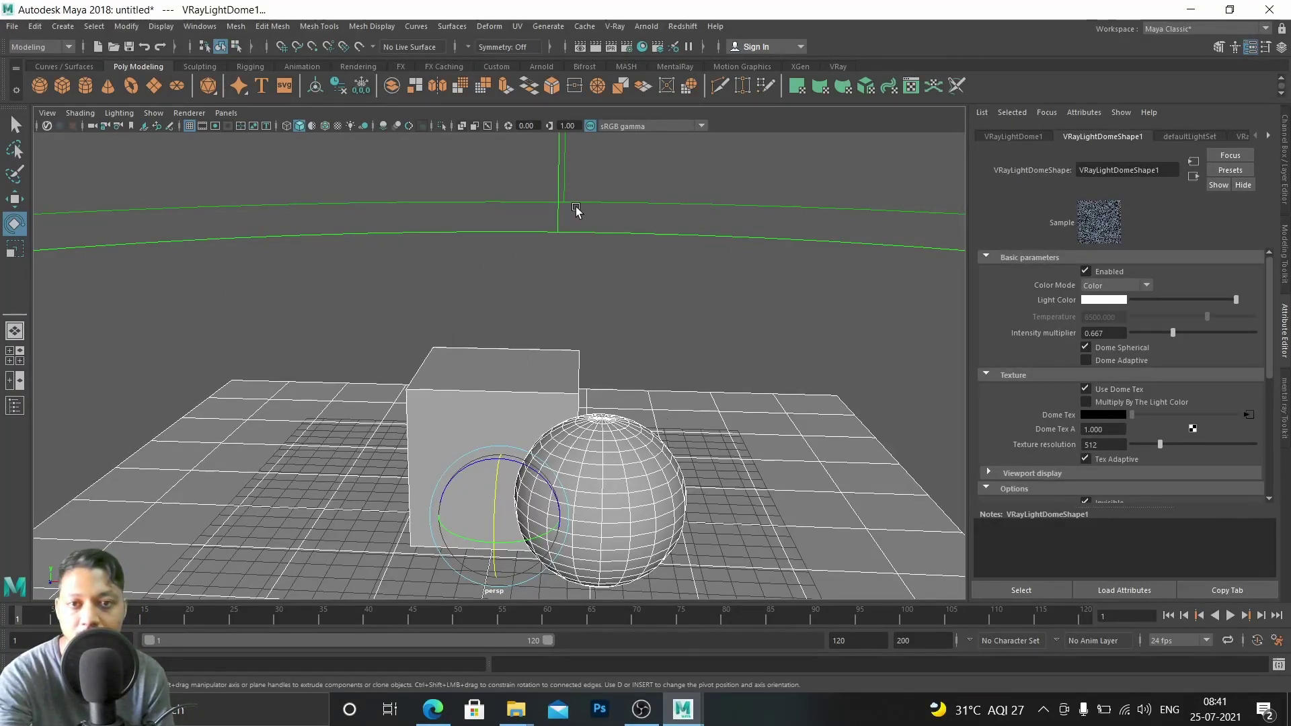
{"action": "left_click_drag", "start_coordinate": [269, 357], "coordinate": [836, 605]}
{"action": "left_click", "coordinate": [500, 401], "text": "ctrl"}
{"action": "left_click", "coordinate": [618, 444], "text": "ctrl"}
{"action": "left_click", "coordinate": [730, 471], "text": "ctrl"}
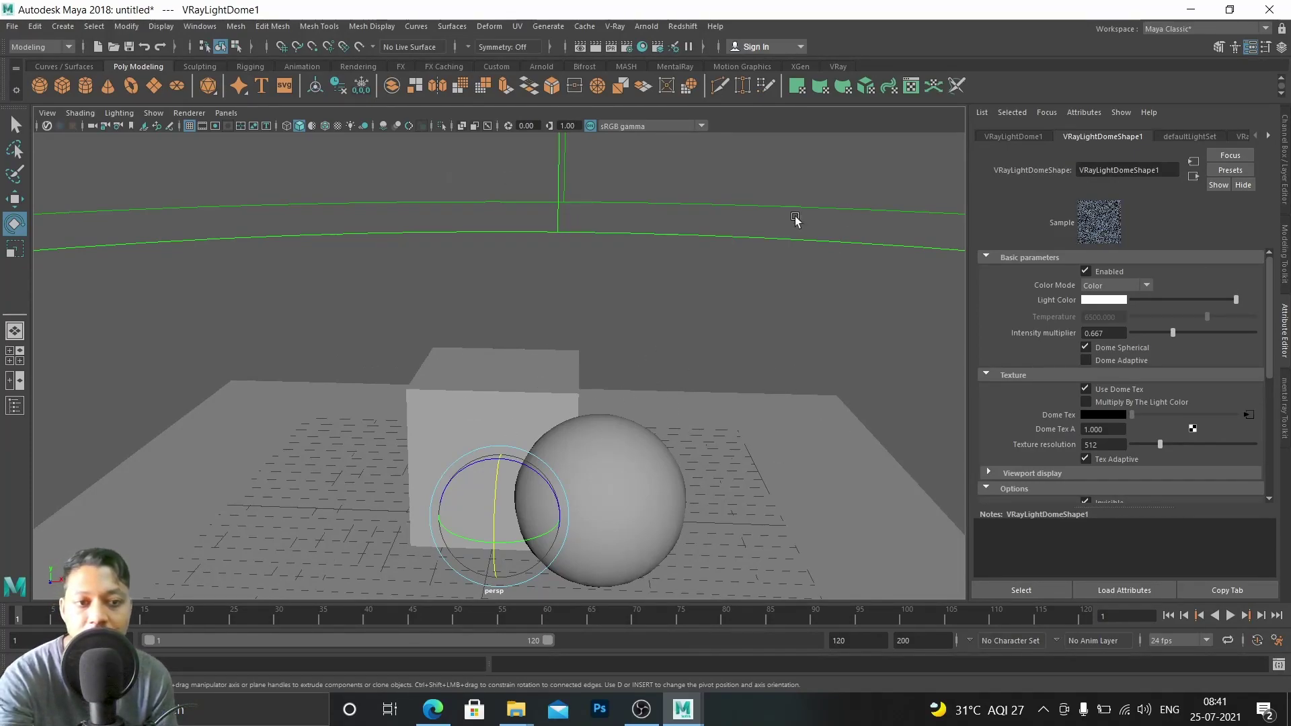
Look through the dome light's attributes, collapse the Texture and Options sections, and expand Sampling
{"action": "scroll", "coordinate": [1128, 348], "scroll_direction": "down", "scroll_amount": 1}
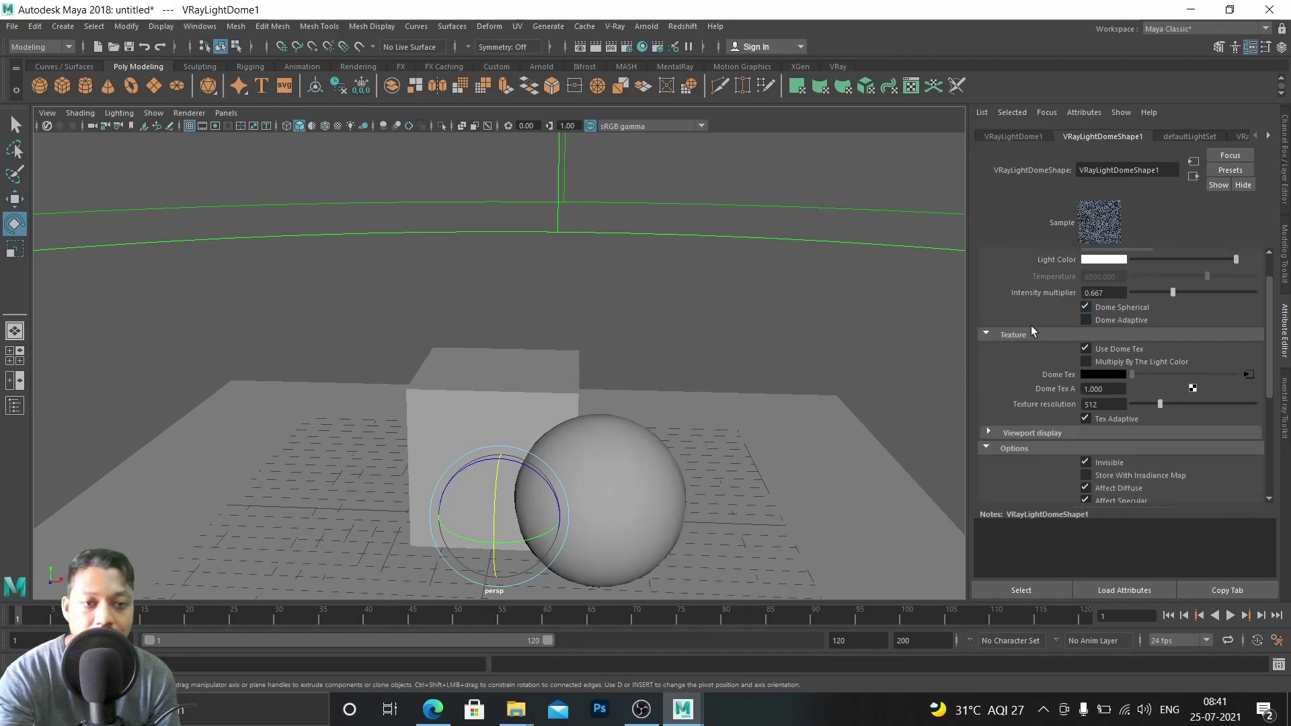
{"action": "scroll", "coordinate": [1082, 324], "scroll_direction": "up", "scroll_amount": 1}
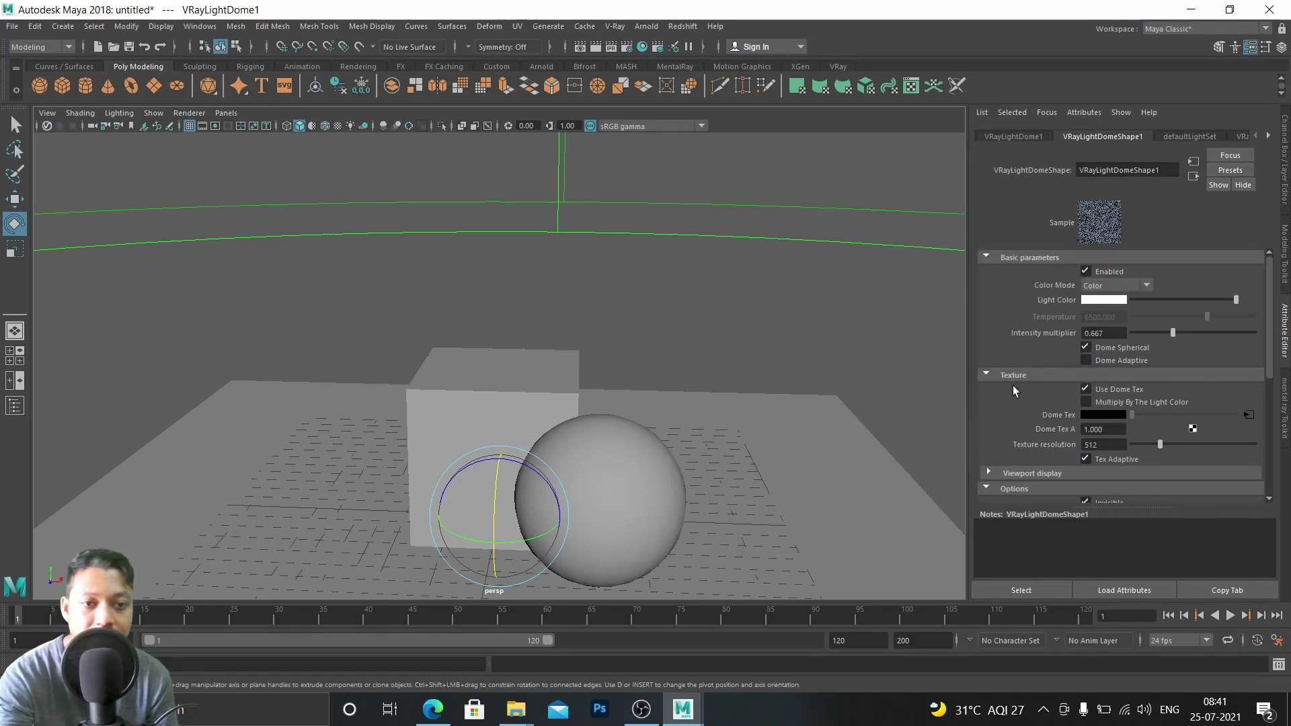
{"action": "scroll", "coordinate": [1019, 386], "scroll_direction": "down", "scroll_amount": 2}
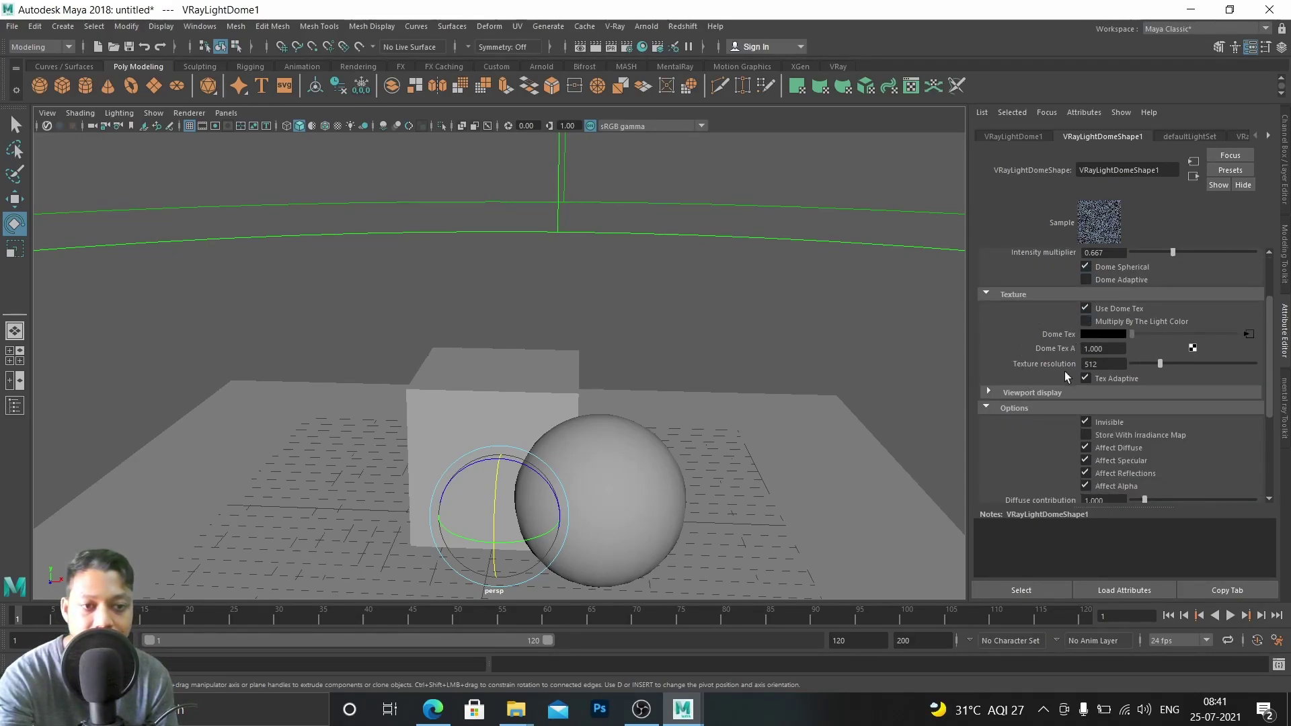
{"action": "left_click", "coordinate": [999, 296]}
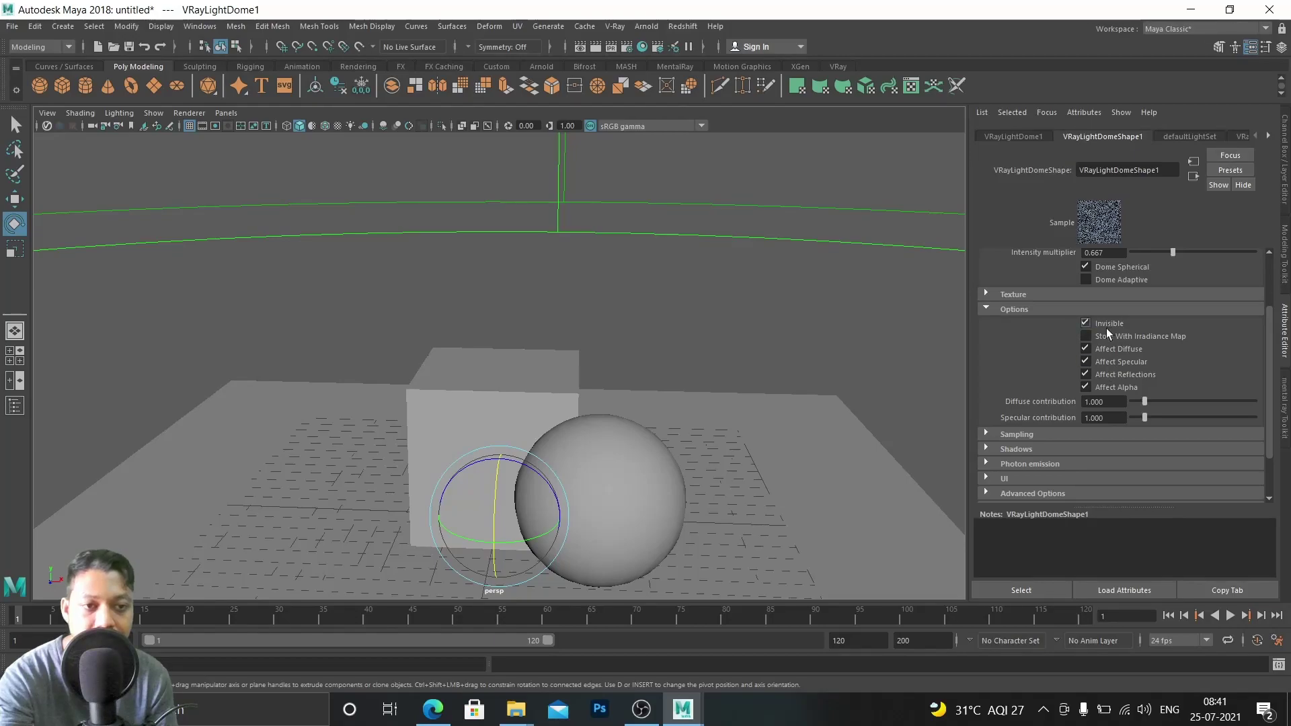
{"action": "left_click", "coordinate": [1003, 311]}
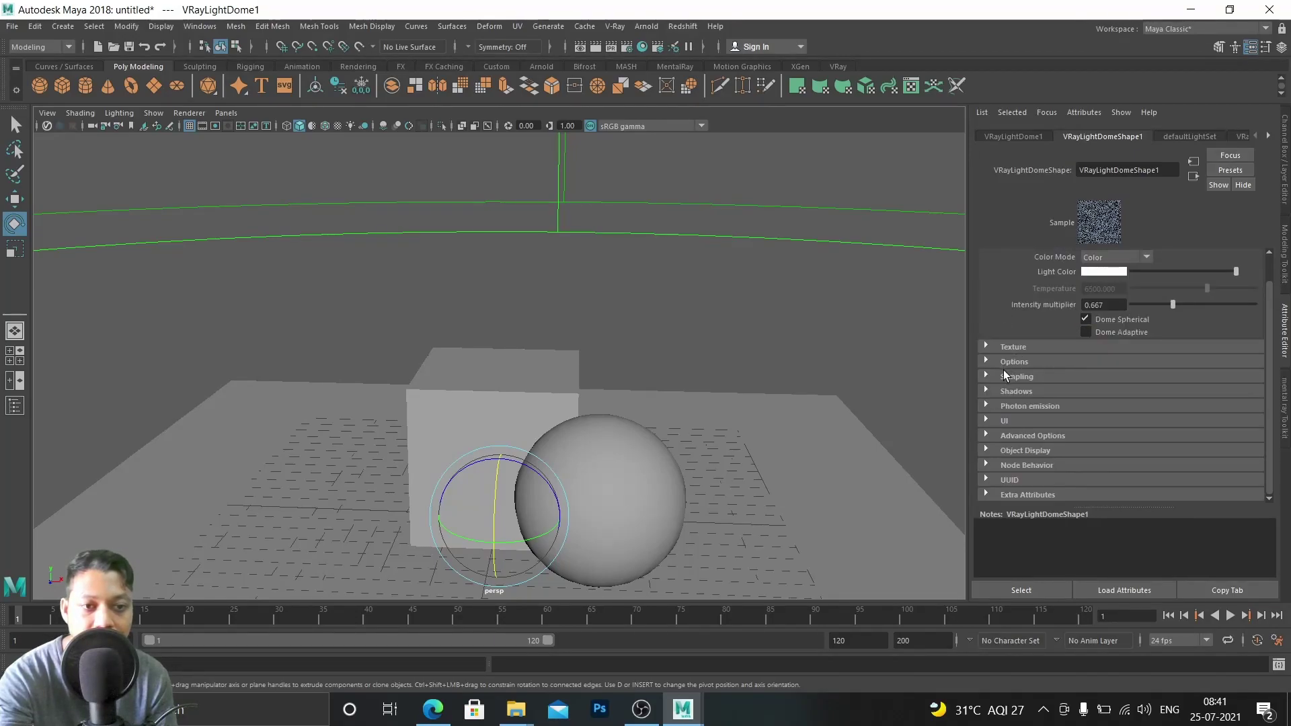
{"action": "left_click", "coordinate": [999, 375]}
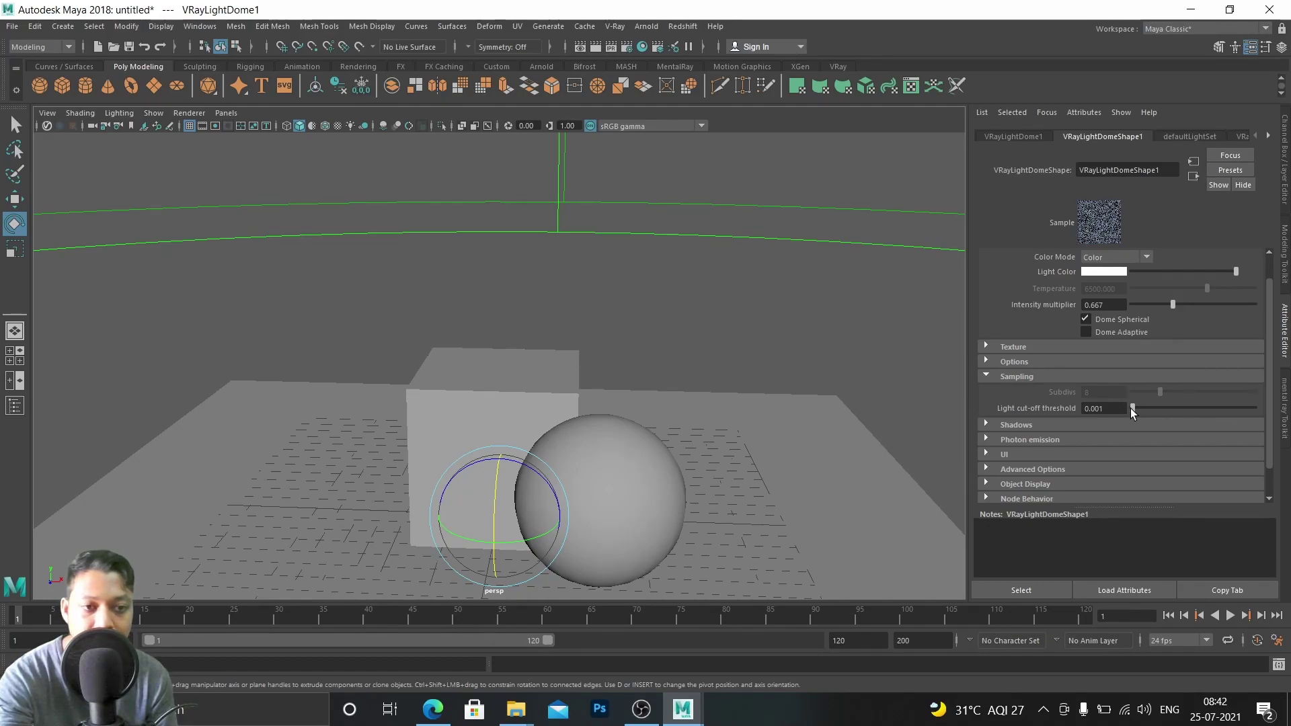
Try a dome light cut-off threshold of 0.225 with a render, restore it to 0.001, and render again
{"action": "left_click_drag", "start_coordinate": [1132, 408], "coordinate": [1188, 415]}
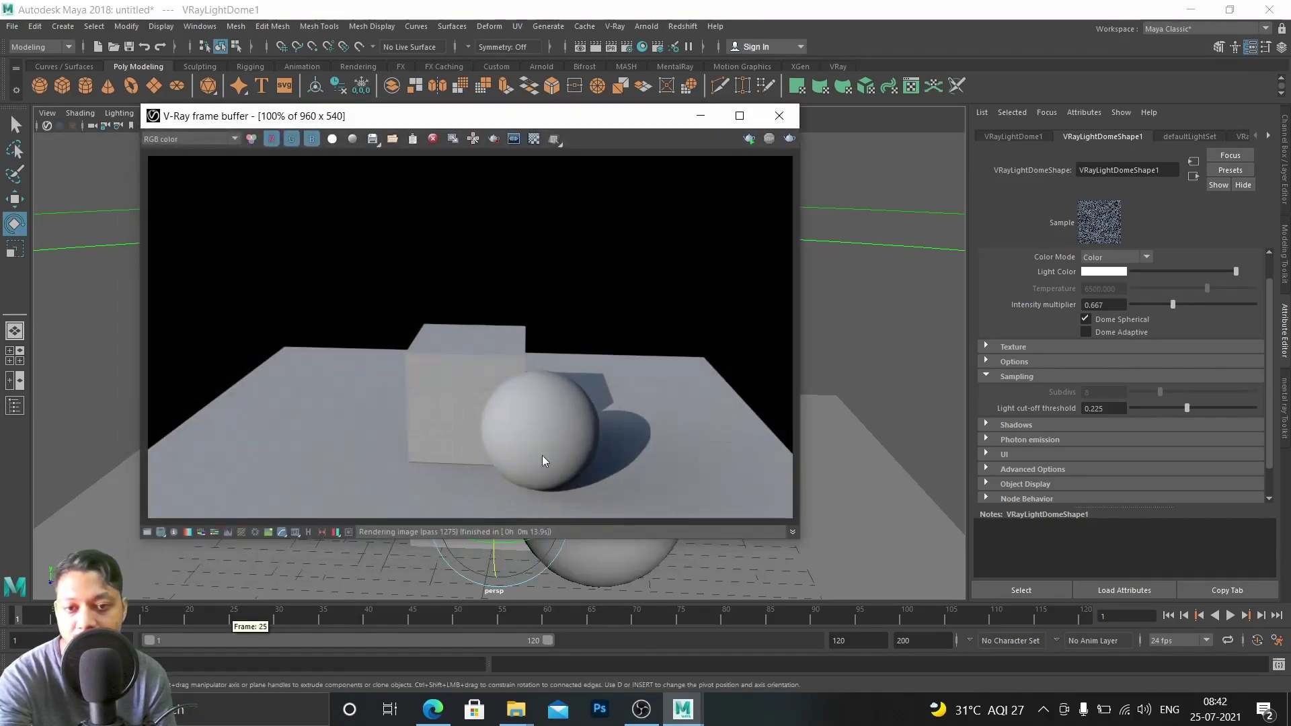
{"action": "left_click", "coordinate": [795, 139]}
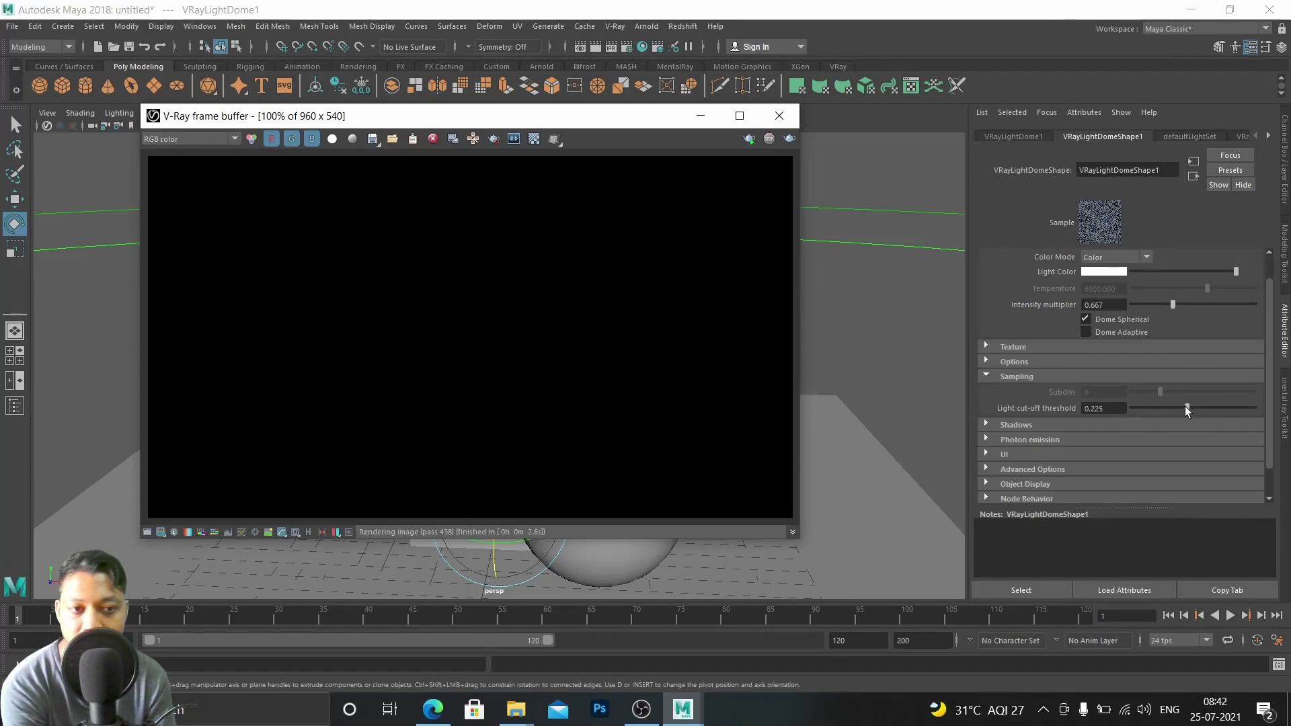
{"action": "left_click_drag", "start_coordinate": [1187, 408], "coordinate": [1179, 408]}
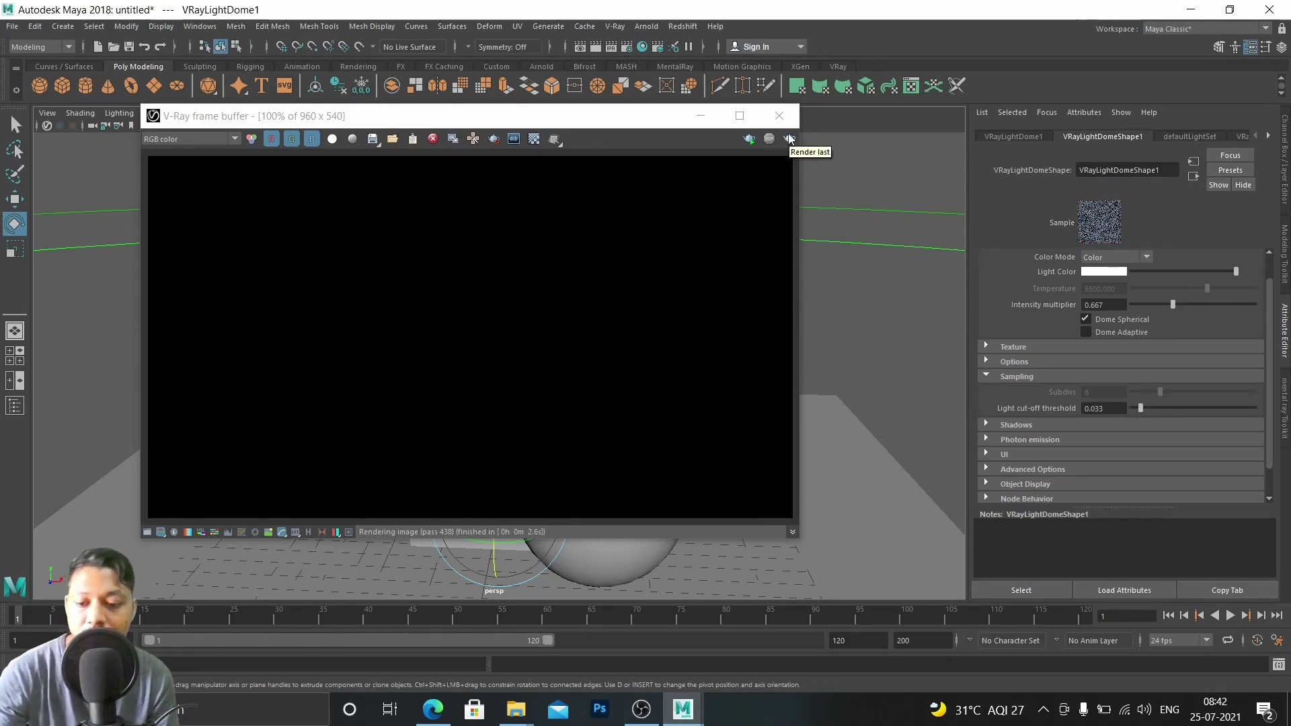
{"action": "key", "text": "ctrl+z"}
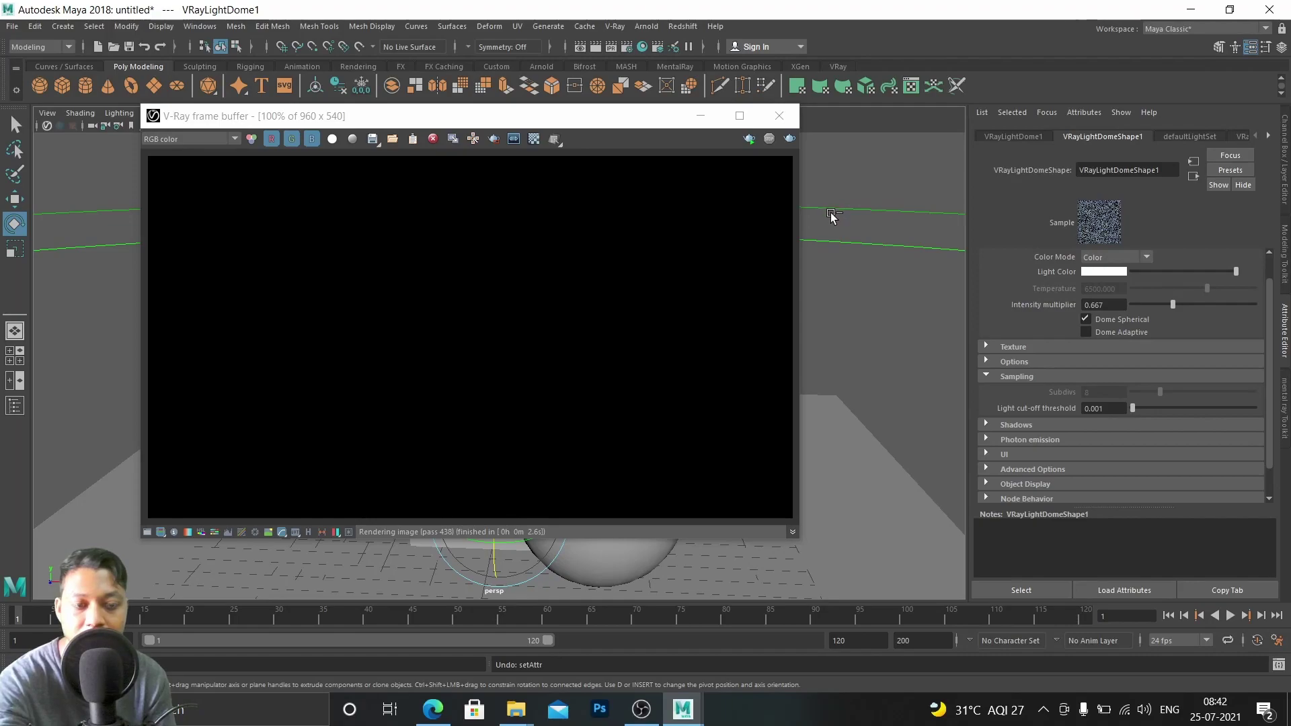
{"action": "left_click", "coordinate": [792, 139]}
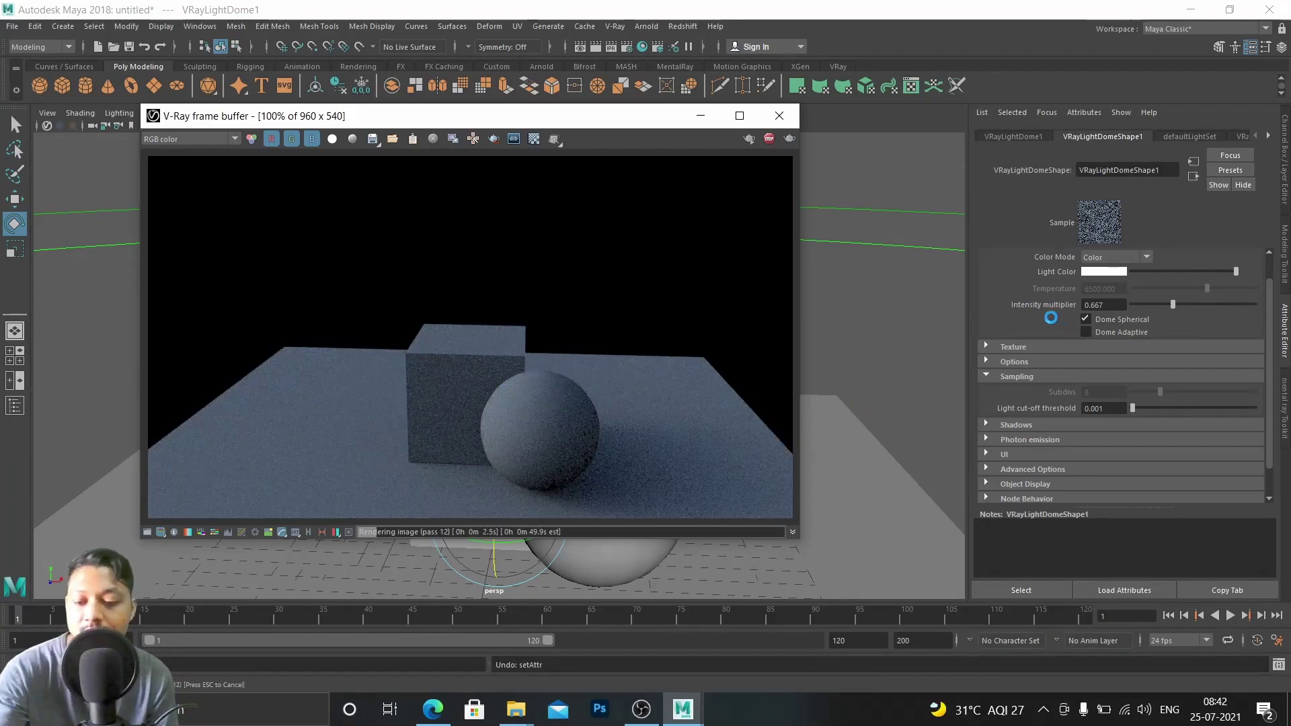
{"action": "key", "text": "ctrl+z"}
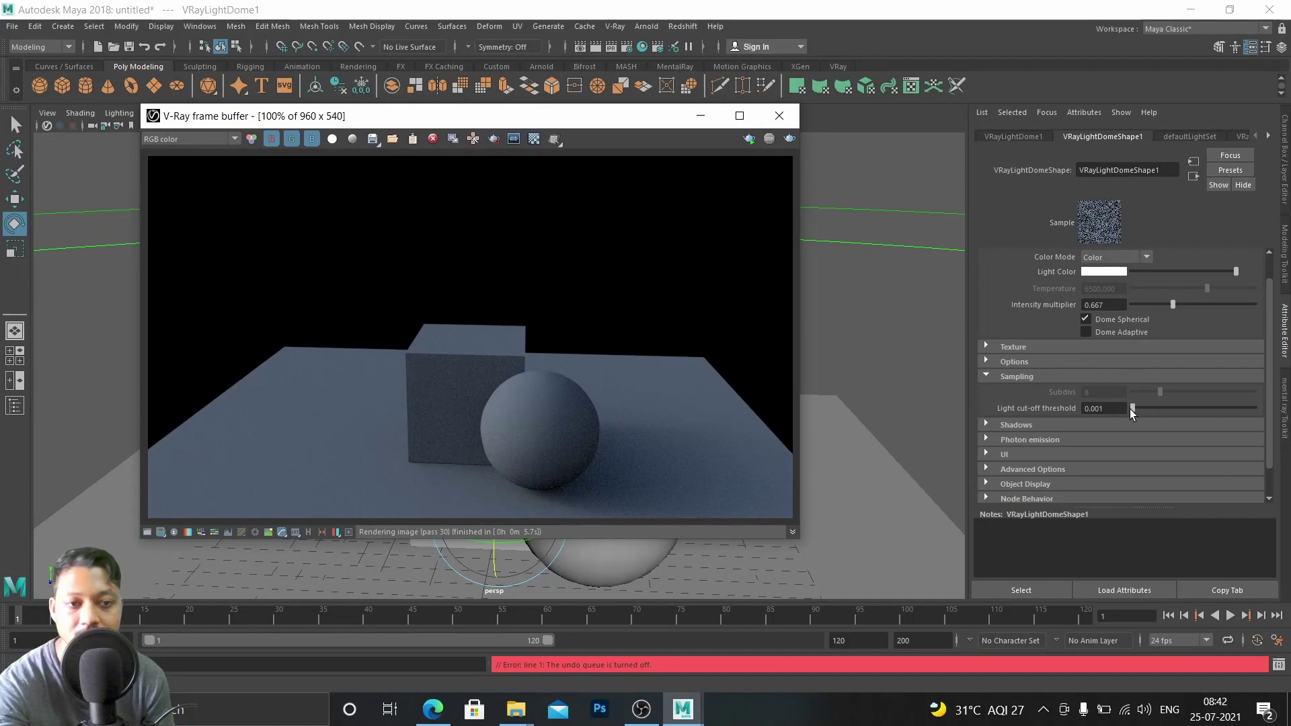
Test light cut-off thresholds of 0.047 and 0.150 with a render each, and raise the value to 0.297
{"action": "left_click_drag", "start_coordinate": [1131, 409], "coordinate": [1132, 409]}
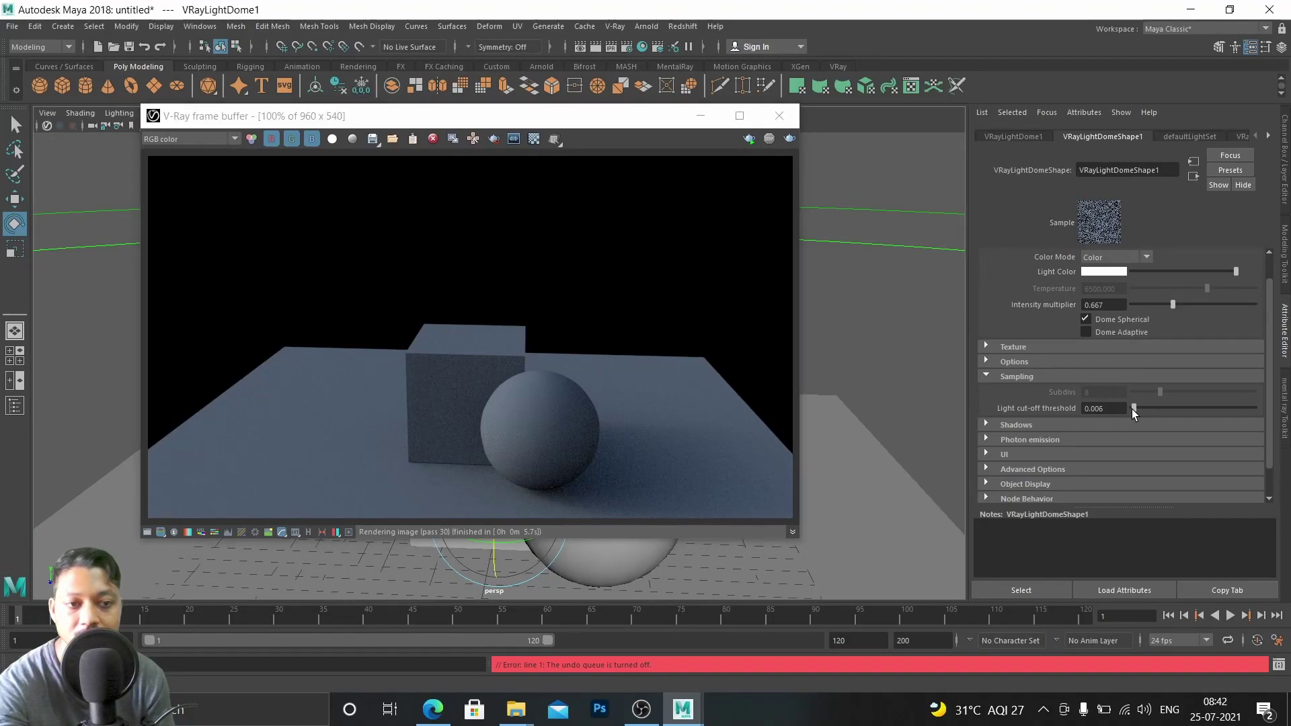
{"action": "left_click", "coordinate": [790, 139]}
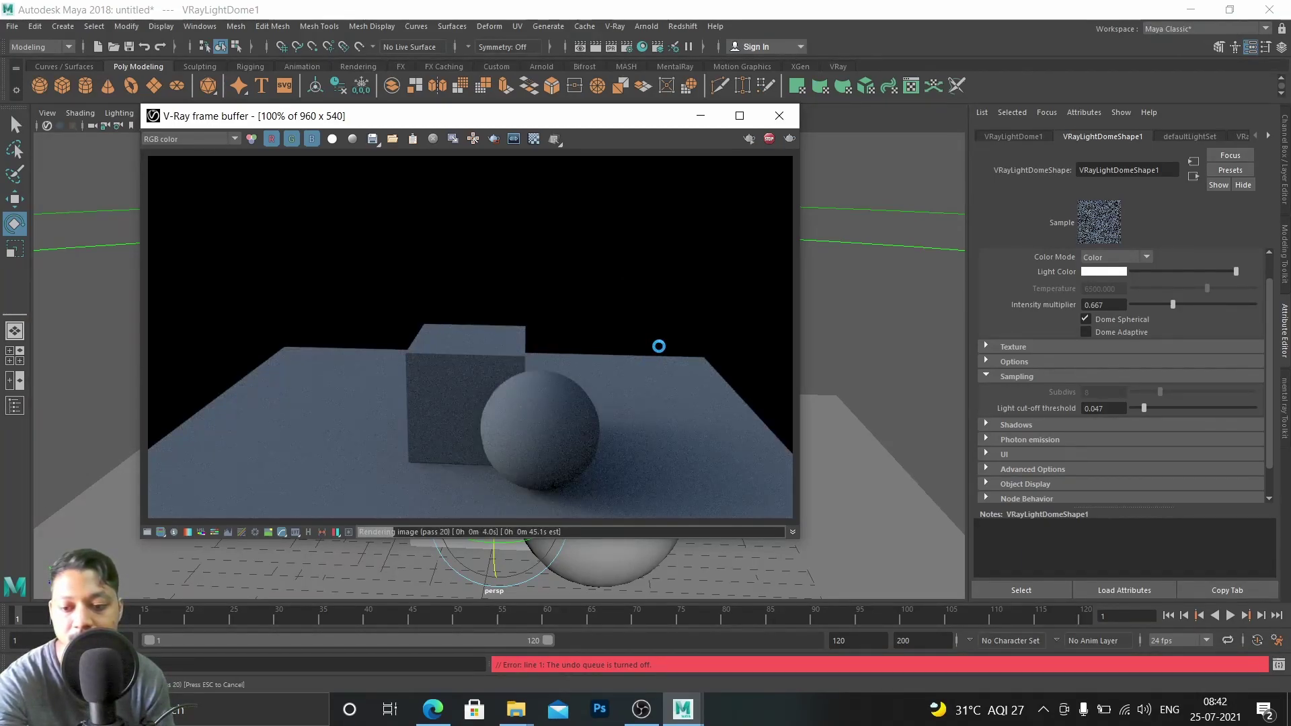
{"action": "left_click_drag", "start_coordinate": [1145, 408], "coordinate": [1169, 410]}
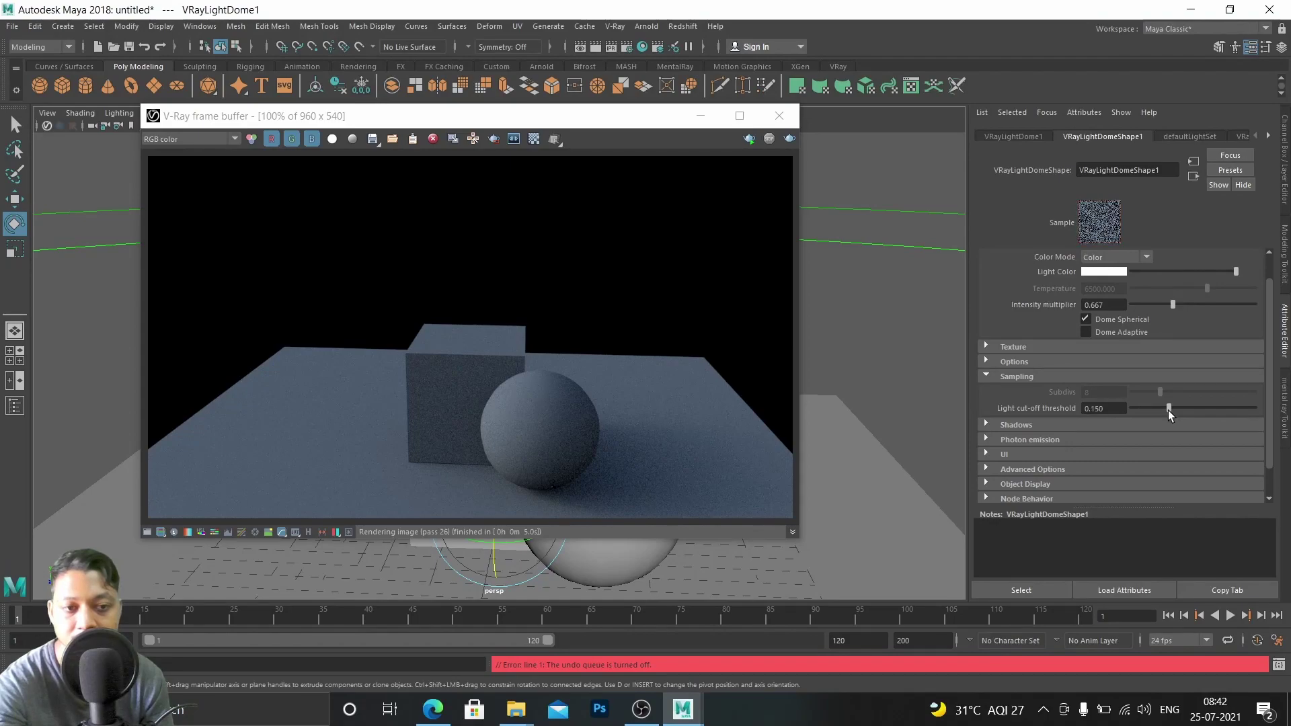
{"action": "left_click", "coordinate": [789, 138]}
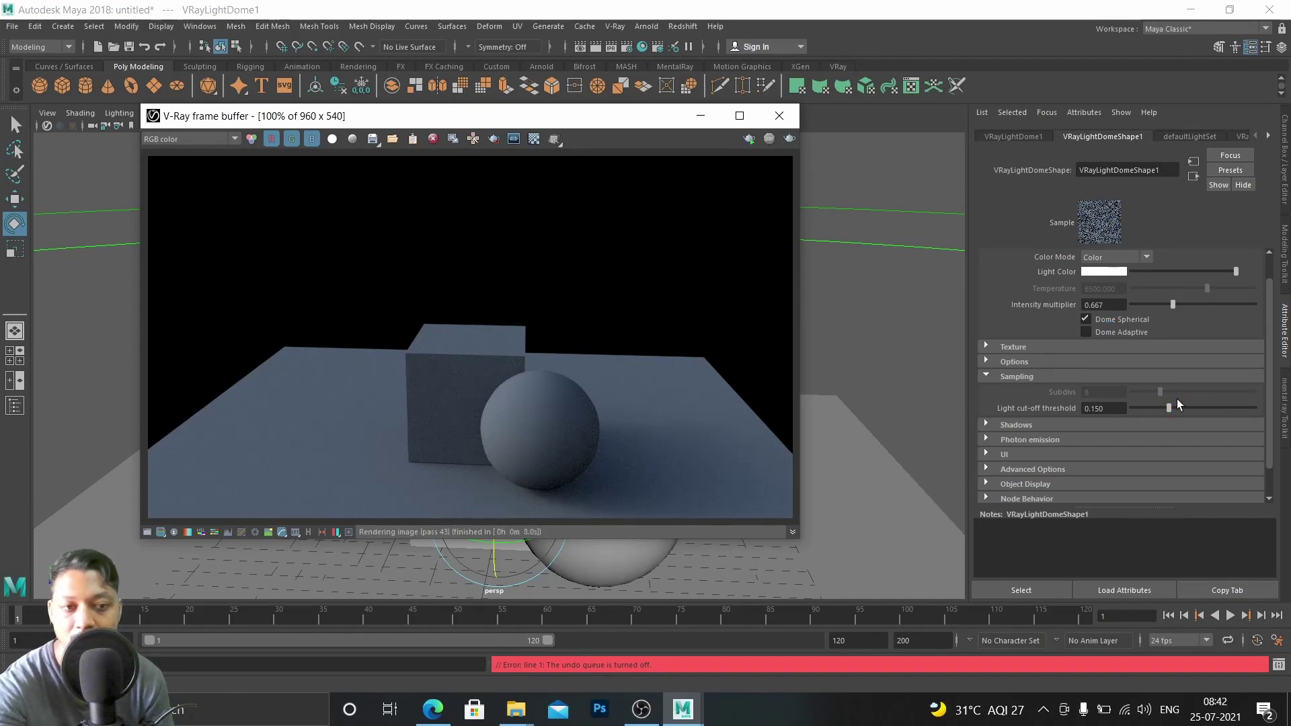
{"action": "left_click_drag", "start_coordinate": [1169, 408], "coordinate": [1184, 409]}
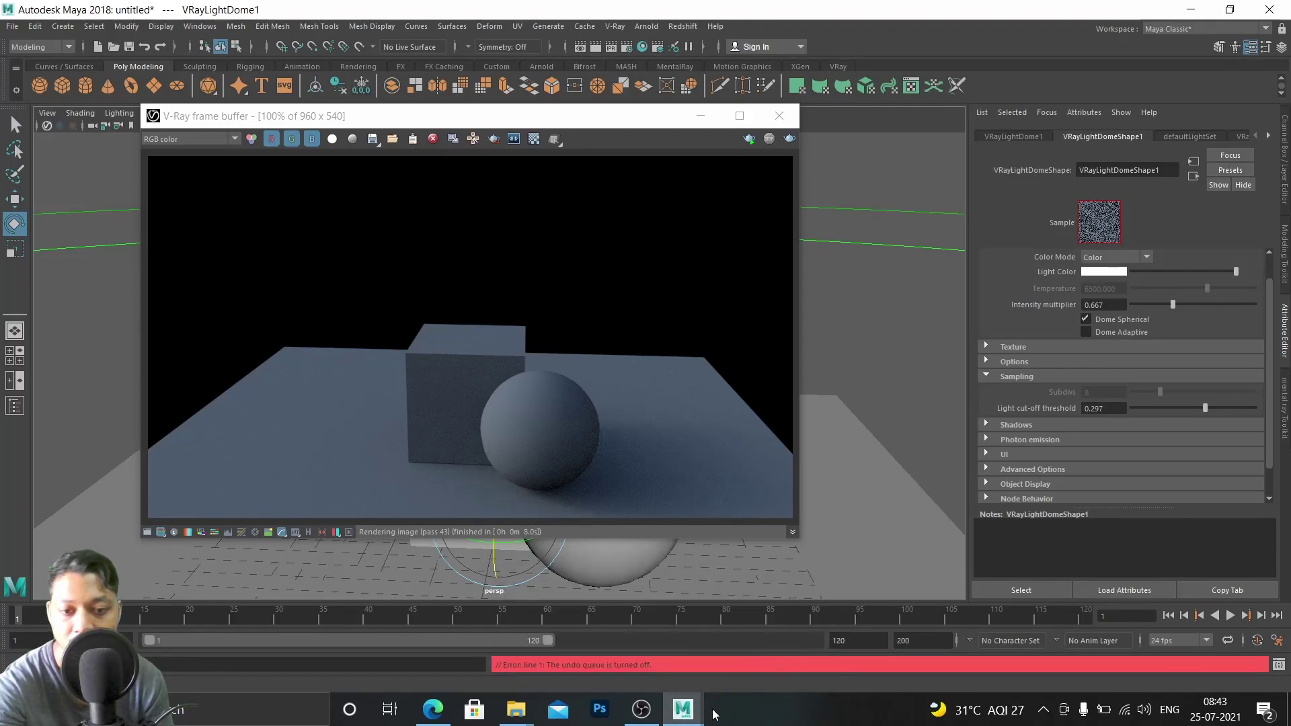
{"action": "mouse_move", "coordinate": [695, 718]}
{"action": "mouse_move", "coordinate": [695, 678]}
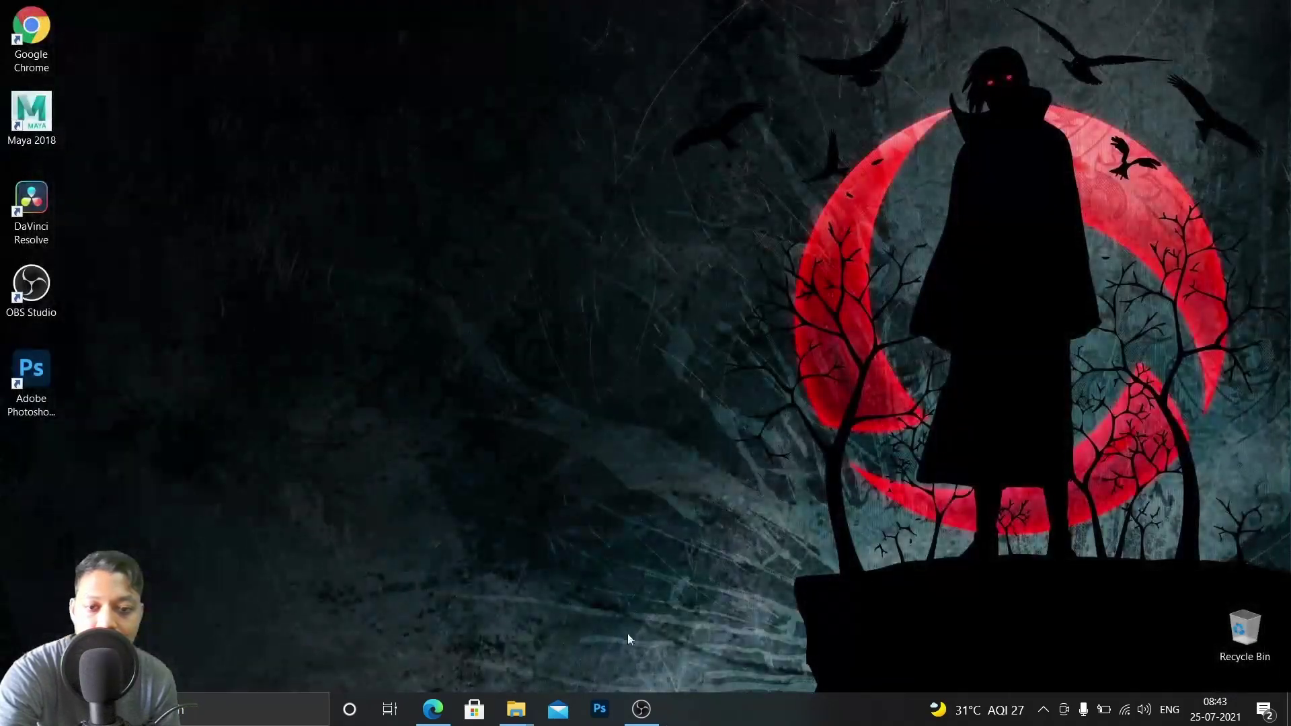
{"action": "mouse_move", "coordinate": [651, 724]}
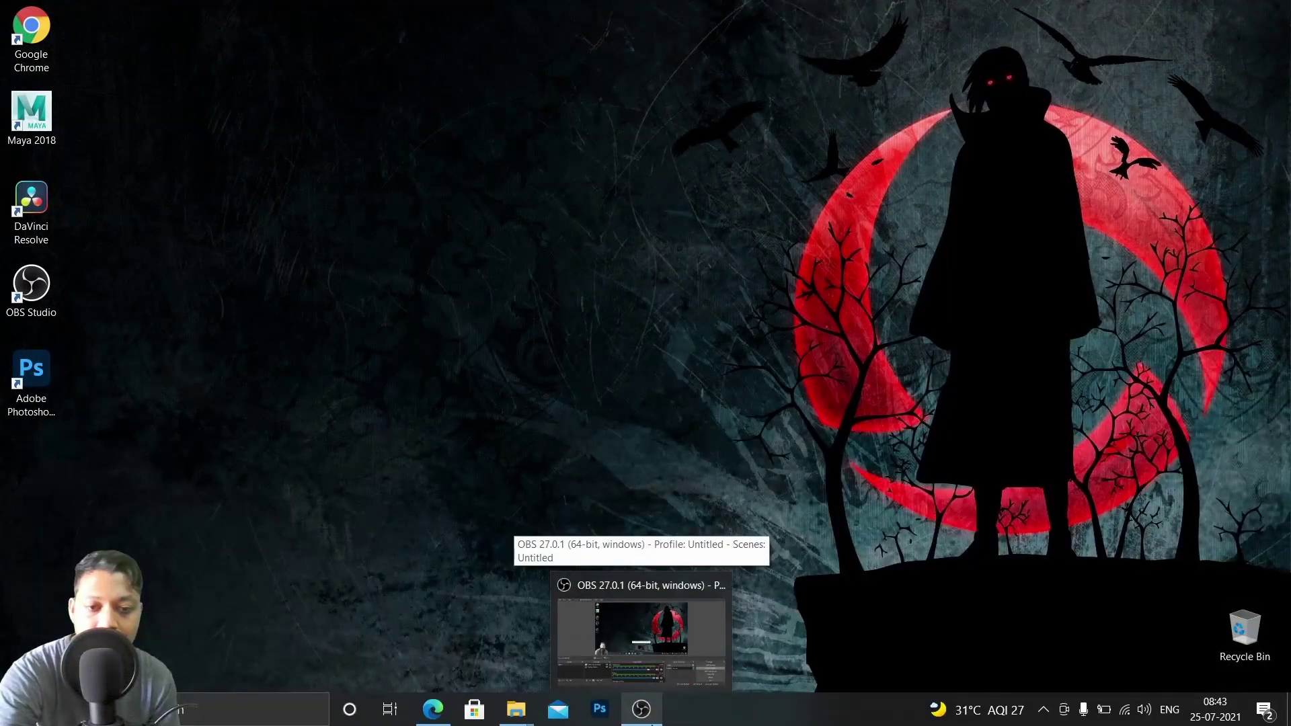
{"action": "right_click", "coordinate": [671, 289]}
{"action": "right_click", "coordinate": [730, 335]}
{"action": "right_click", "coordinate": [809, 383]}
{"action": "left_click", "coordinate": [867, 436]}
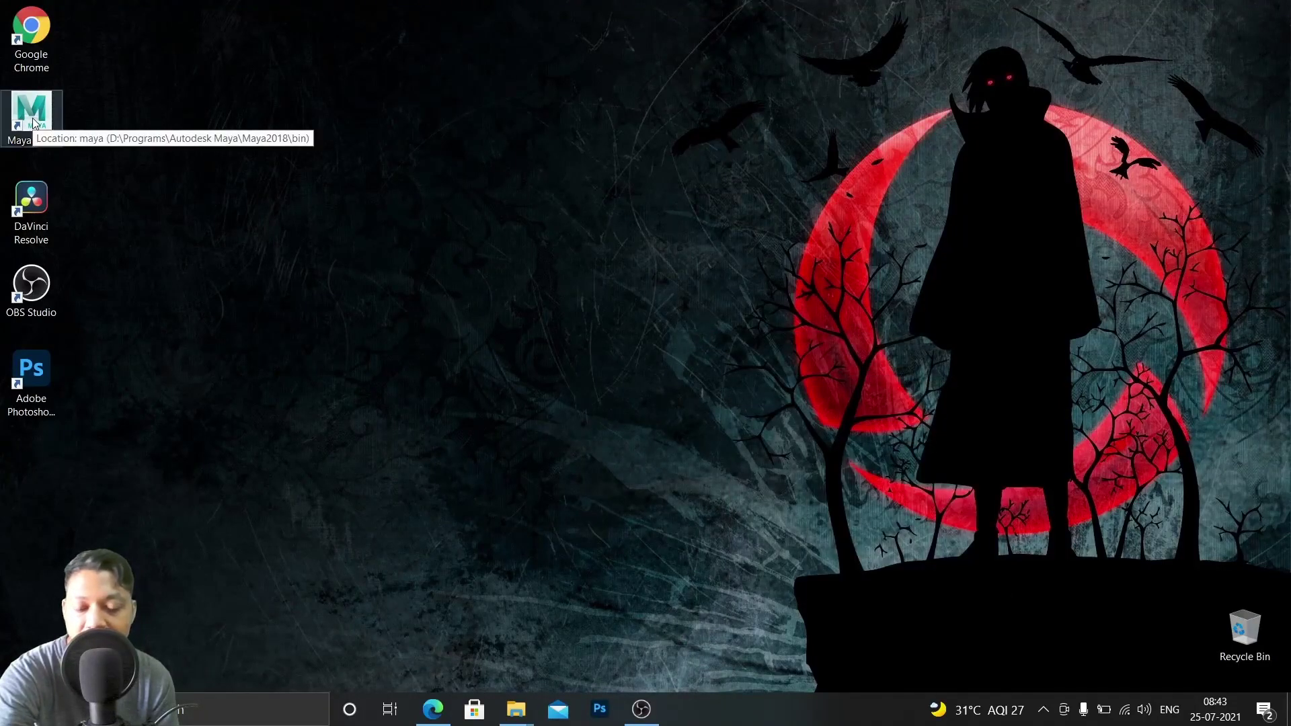
In File Explorer, permanently delete the maya and xgen folders from Documents and close the window
{"action": "mouse_move", "coordinate": [516, 721]}
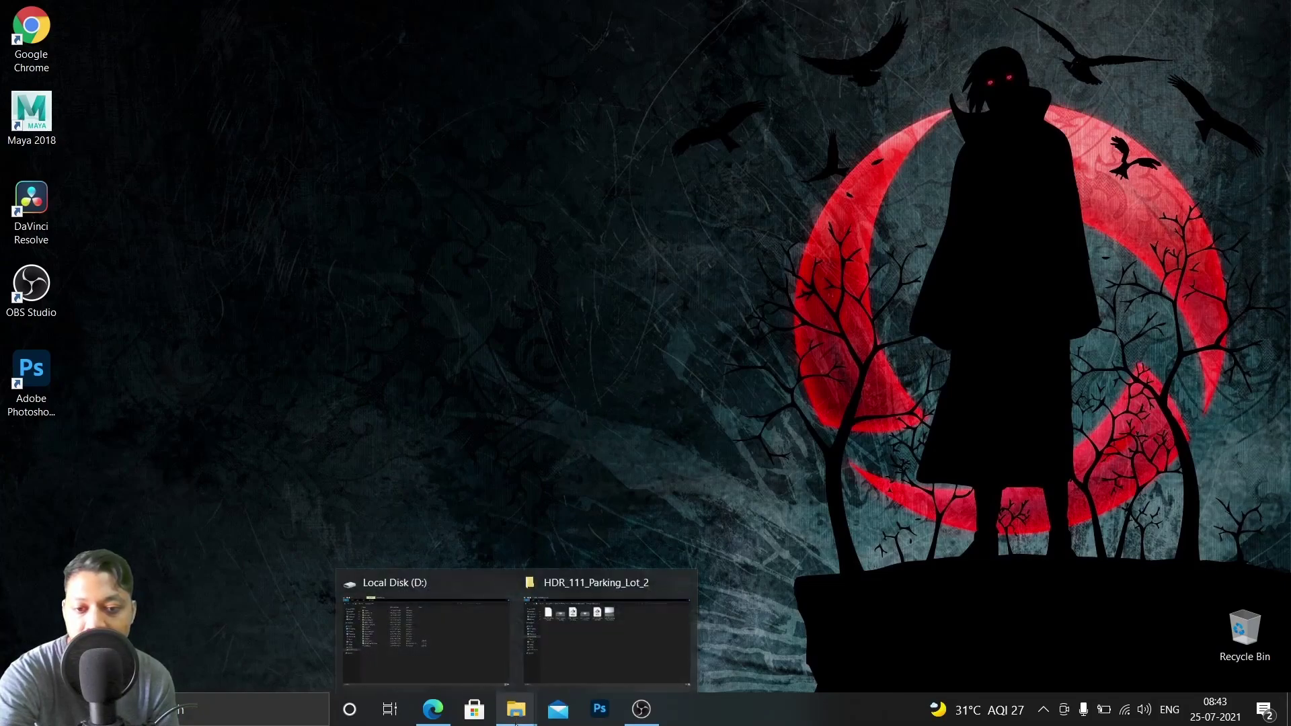
{"action": "left_click", "coordinate": [419, 623]}
{"action": "left_click", "coordinate": [69, 292]}
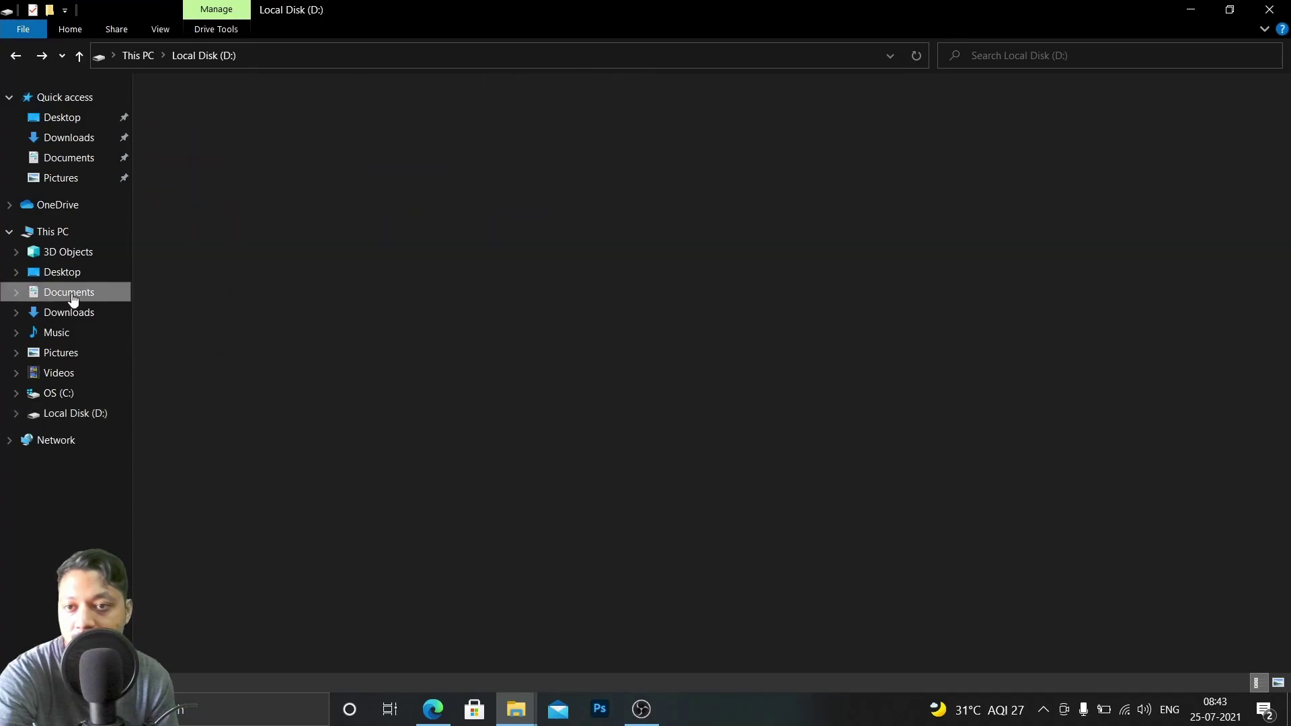
{"action": "left_click", "coordinate": [187, 131]}
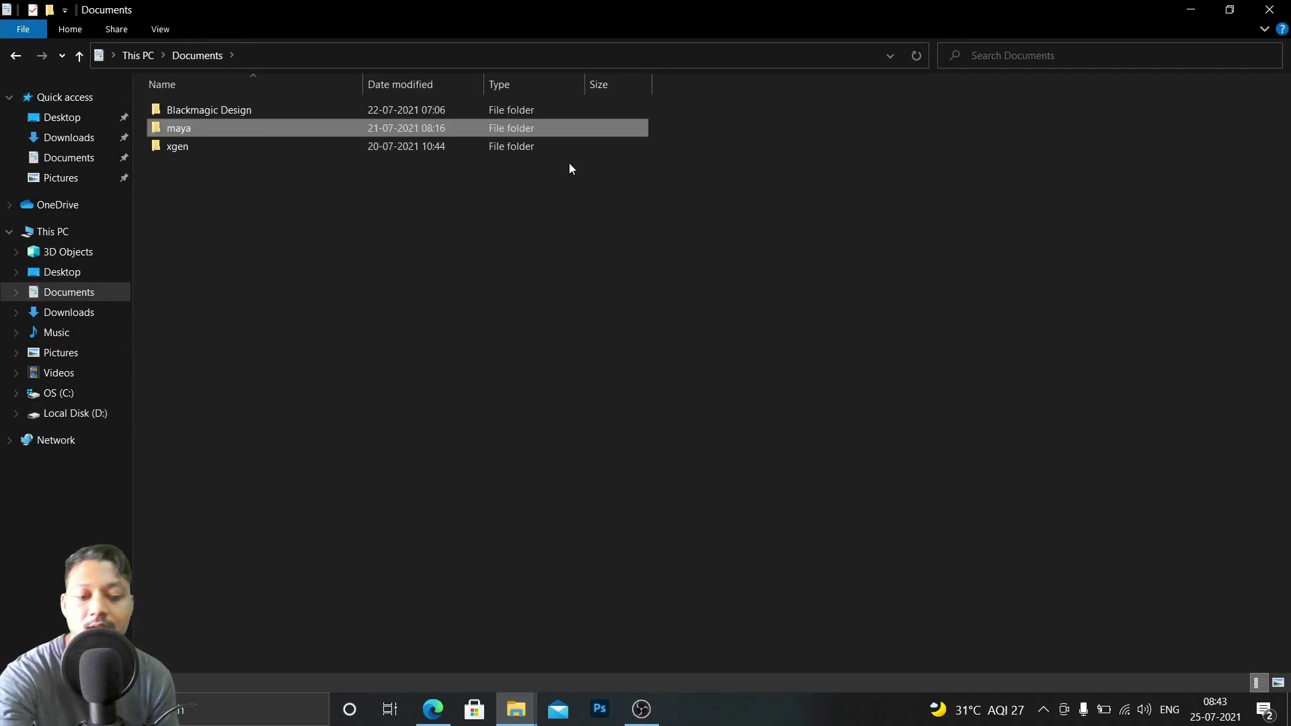
{"action": "key", "text": "shift+Delete"}
{"action": "key", "text": "Return"}
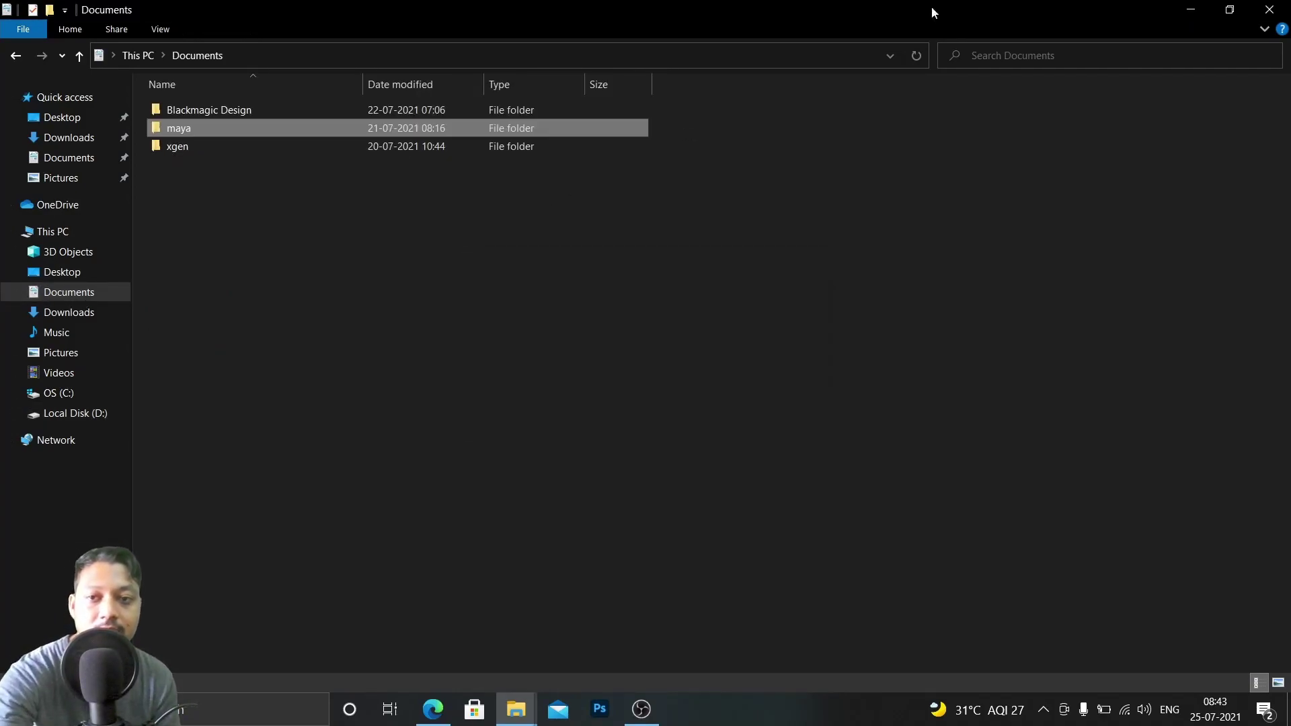
{"action": "left_click", "coordinate": [199, 128]}
{"action": "key", "text": "shift+Delete"}
{"action": "key", "text": "Return"}
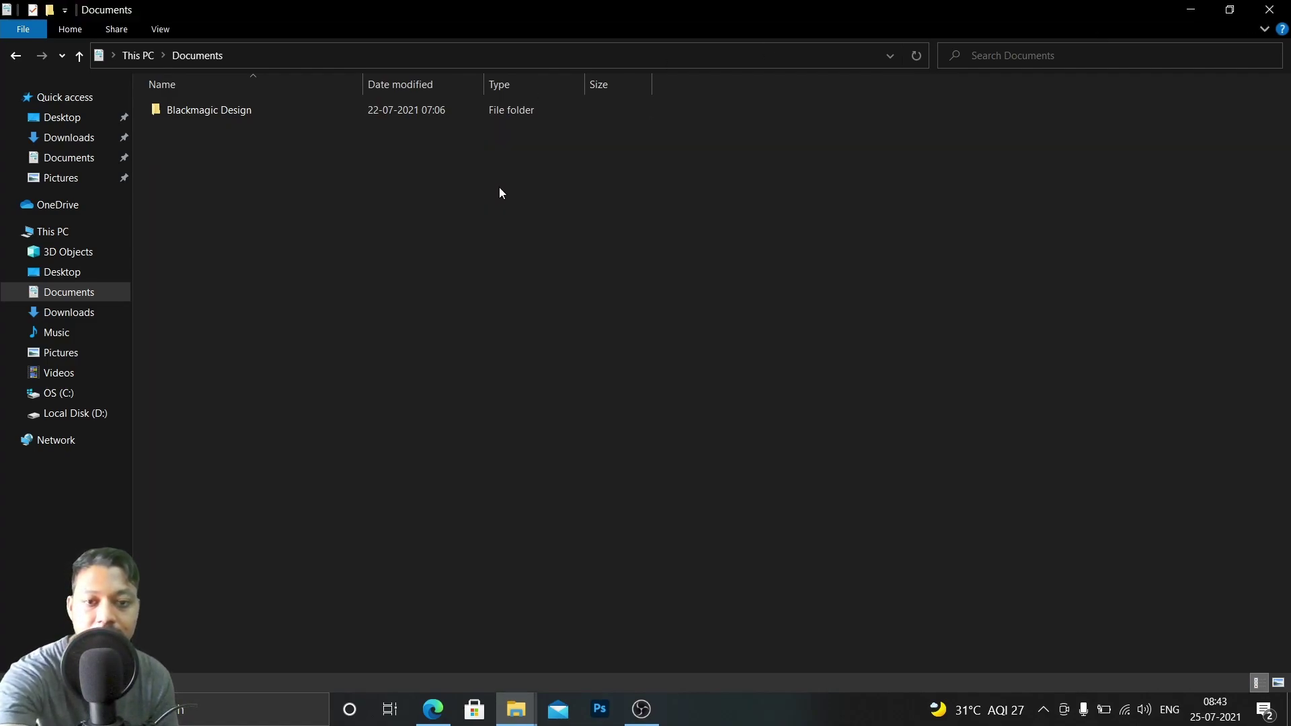
{"action": "left_click", "coordinate": [1288, 7]}
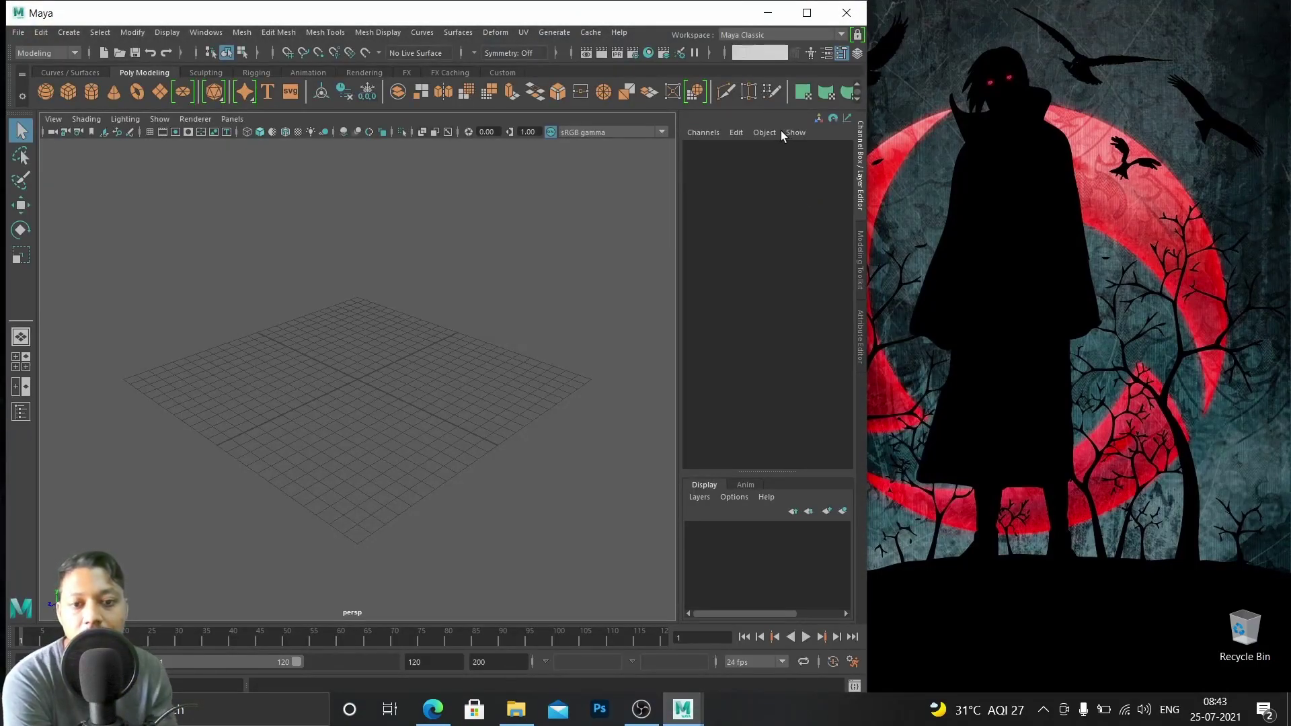
Maximize the Maya window, turn off the highlighting of new features and close the What's New settings
{"action": "left_click", "coordinate": [807, 14]}
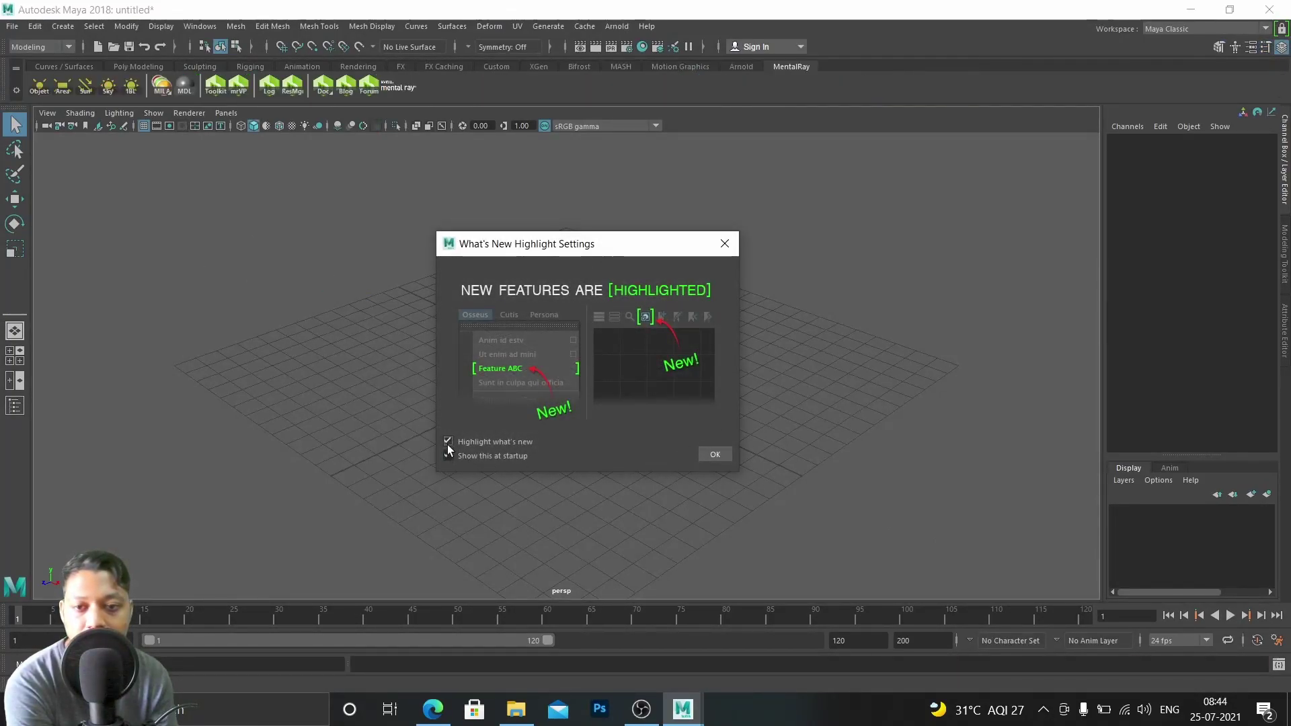
{"action": "left_click", "coordinate": [447, 442]}
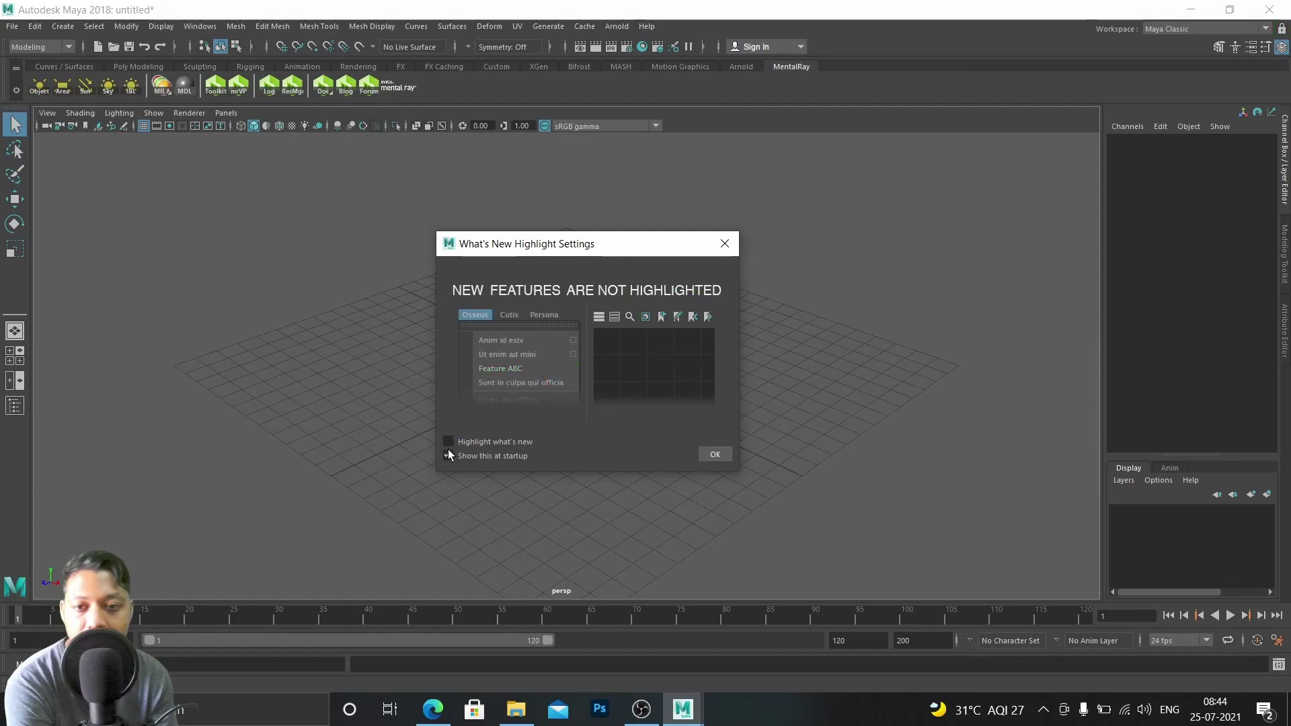
{"action": "left_click", "coordinate": [713, 458]}
Load all V-Ray plug-ins (vrayformaya.mll, vrayvolumegrid.mll, xgenVRay.py) in the Plug-in Manager and close it
{"action": "left_click", "coordinate": [200, 26]}
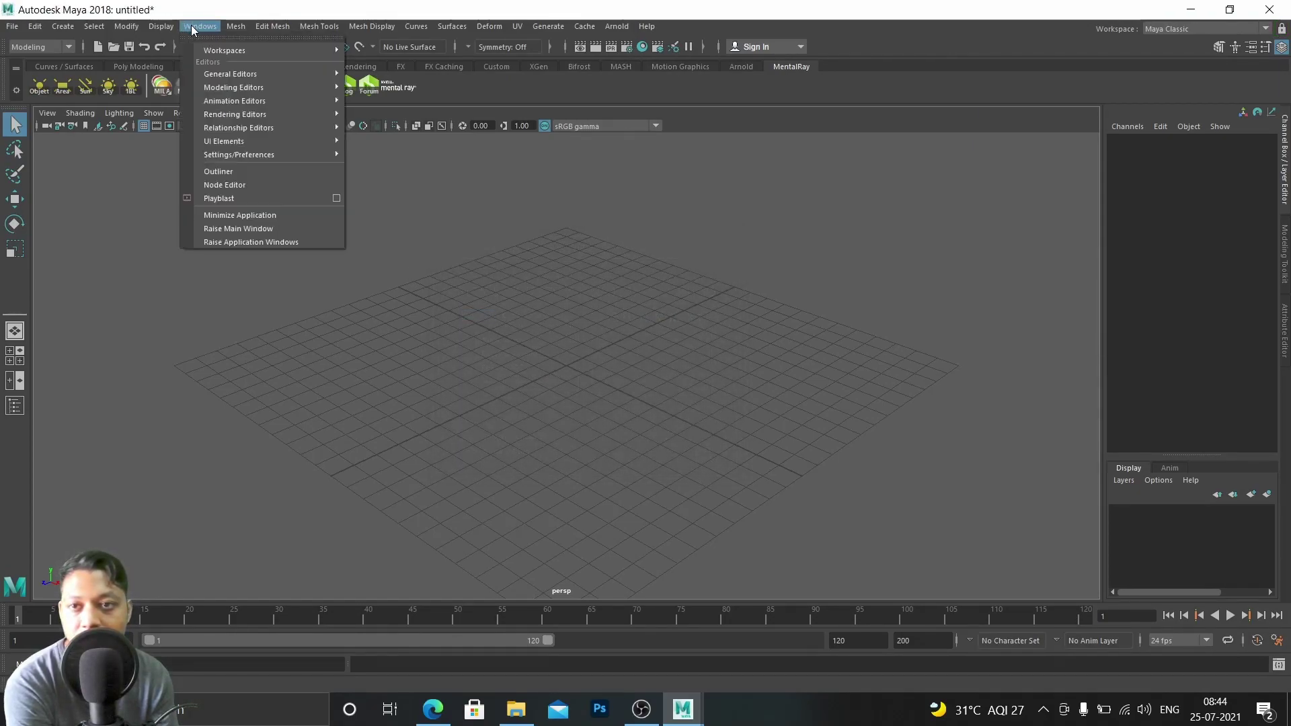
{"action": "mouse_move", "coordinate": [253, 160]}
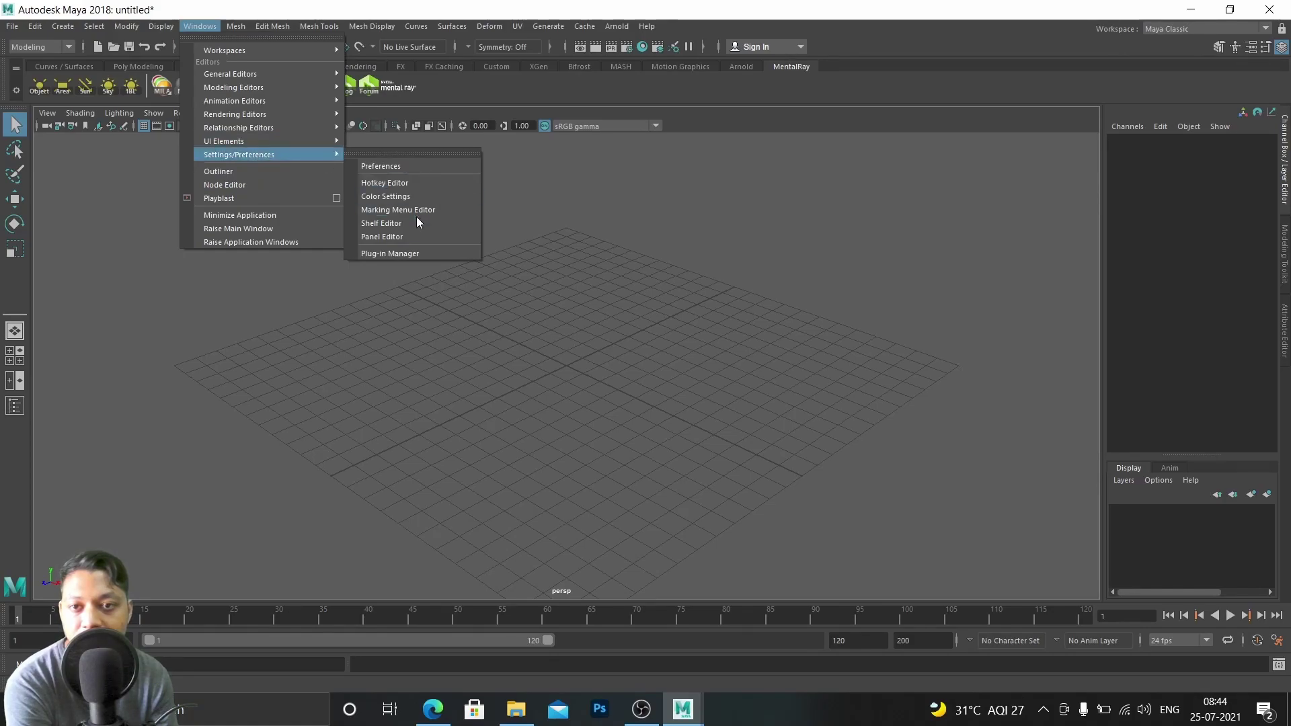
{"action": "left_click", "coordinate": [409, 254]}
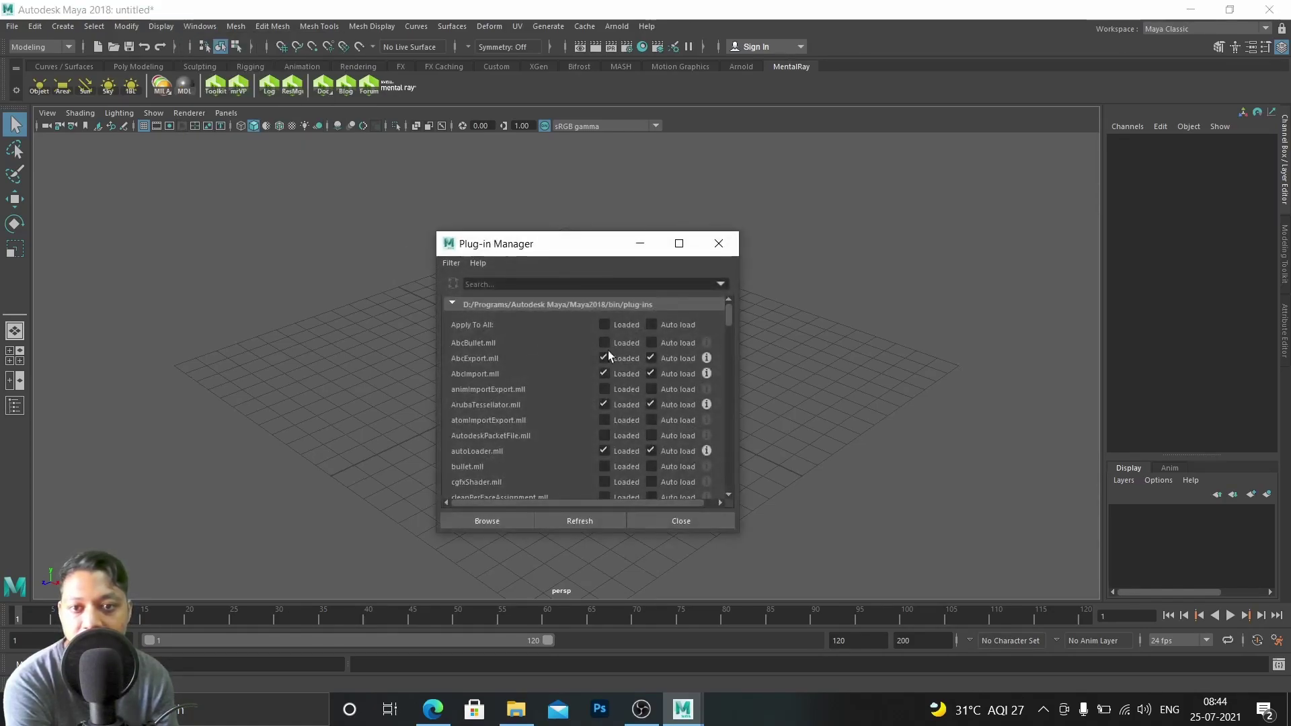
{"action": "scroll", "coordinate": [563, 343], "scroll_direction": "down", "scroll_amount": 15}
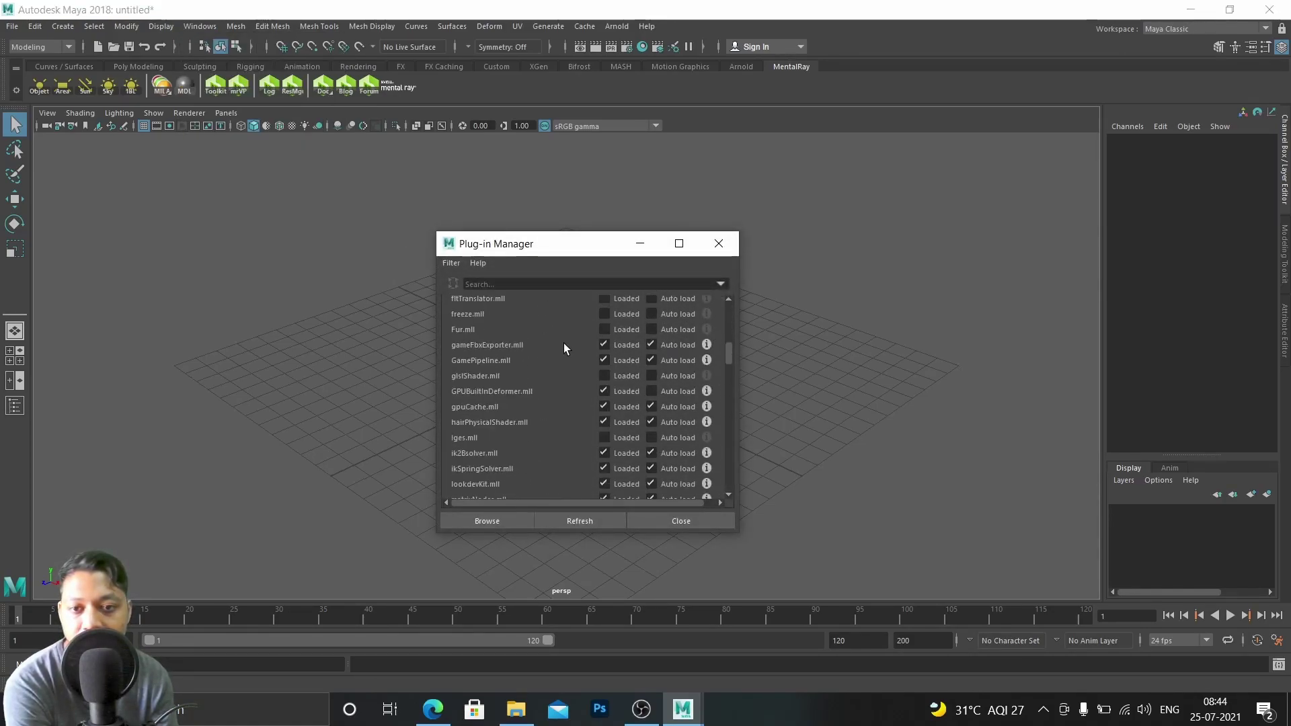
{"action": "scroll", "coordinate": [563, 345], "scroll_direction": "down", "scroll_amount": 8}
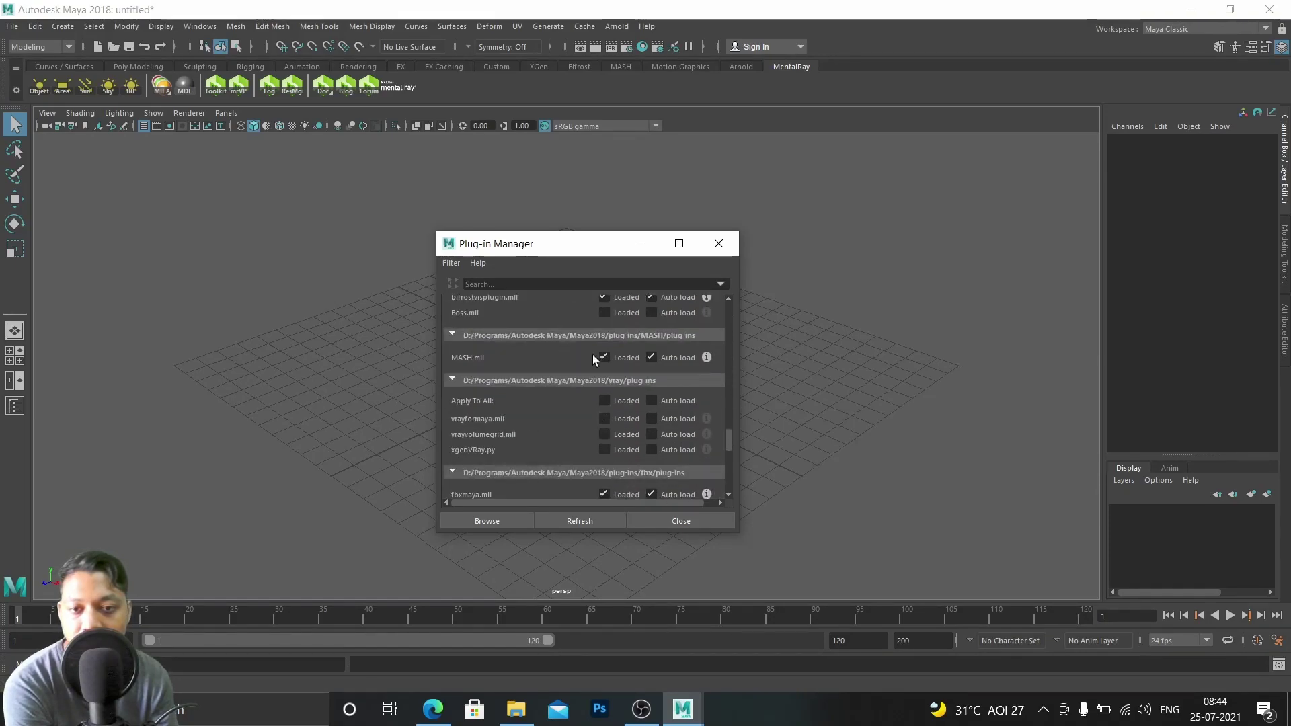
{"action": "left_click", "coordinate": [615, 404]}
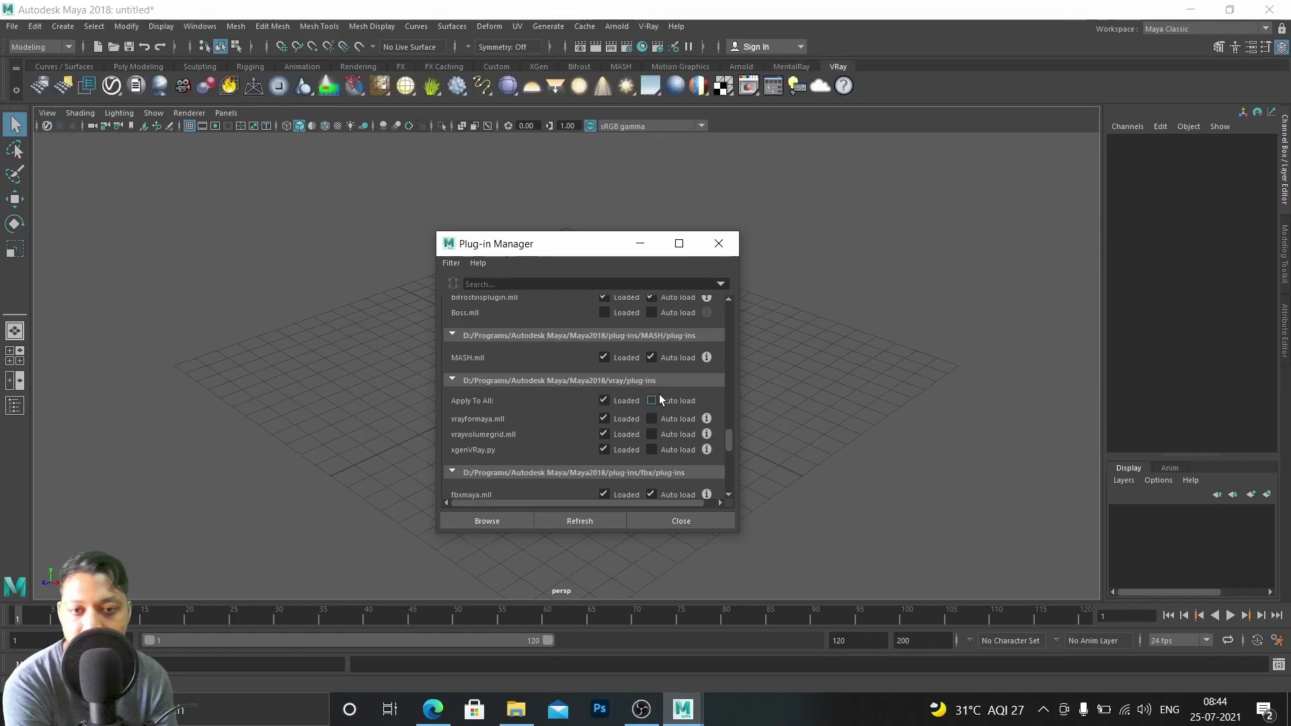
{"action": "scroll", "coordinate": [646, 444], "scroll_direction": "down", "scroll_amount": 5}
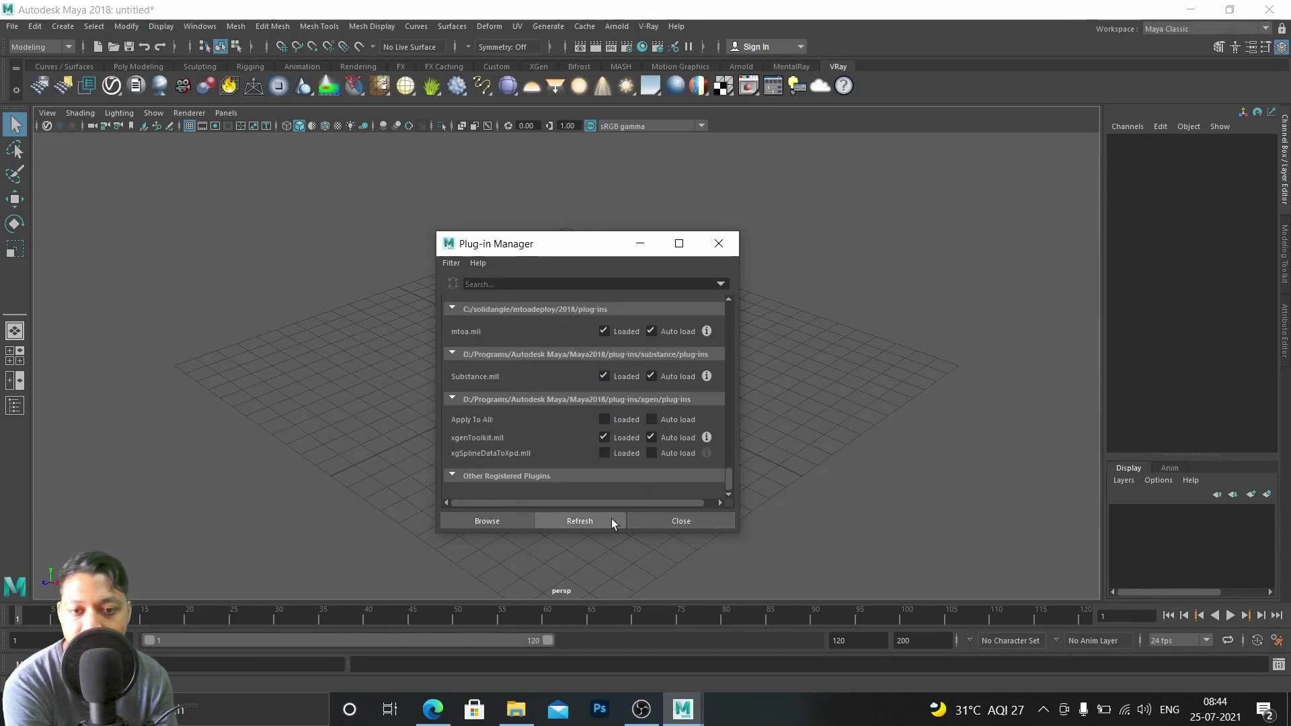
{"action": "left_click", "coordinate": [680, 523]}
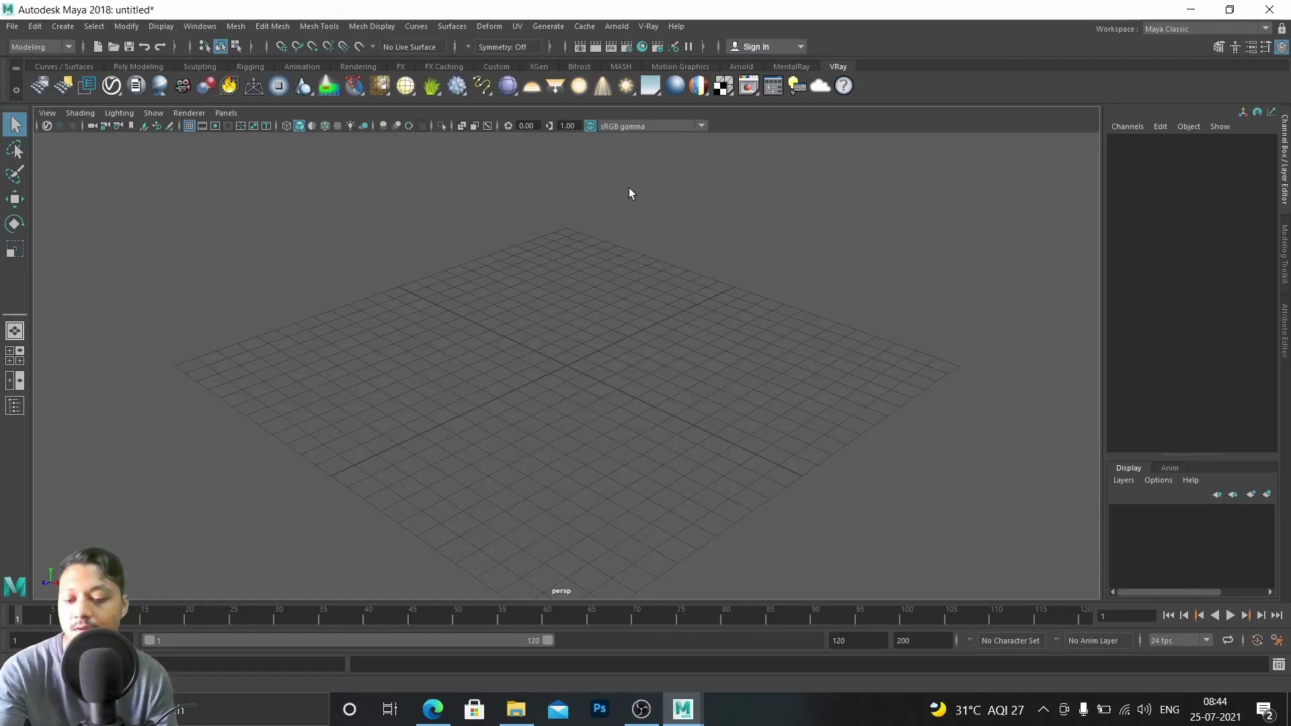
Create a polygon plane at the origin and scale it uniformly to about 33.6 as the ground
{"action": "left_click_drag", "start_coordinate": [566, 269], "coordinate": [514, 307], "text": "alt"}
{"action": "scroll", "coordinate": [513, 306], "scroll_direction": "down", "scroll_amount": 4}
{"action": "scroll", "coordinate": [514, 309], "scroll_direction": "up", "scroll_amount": 2}
{"action": "middle_click_drag", "start_coordinate": [514, 359], "coordinate": [495, 415], "text": "alt"}
{"action": "mouse_move", "coordinate": [497, 421]}
{"action": "left_mouse_down", "text": "alt"}
{"action": "mouse_move", "coordinate": [533, 418]}
{"action": "mouse_move", "coordinate": [491, 433]}
{"action": "mouse_move", "coordinate": [510, 442]}
{"action": "left_mouse_up", "text": "alt"}
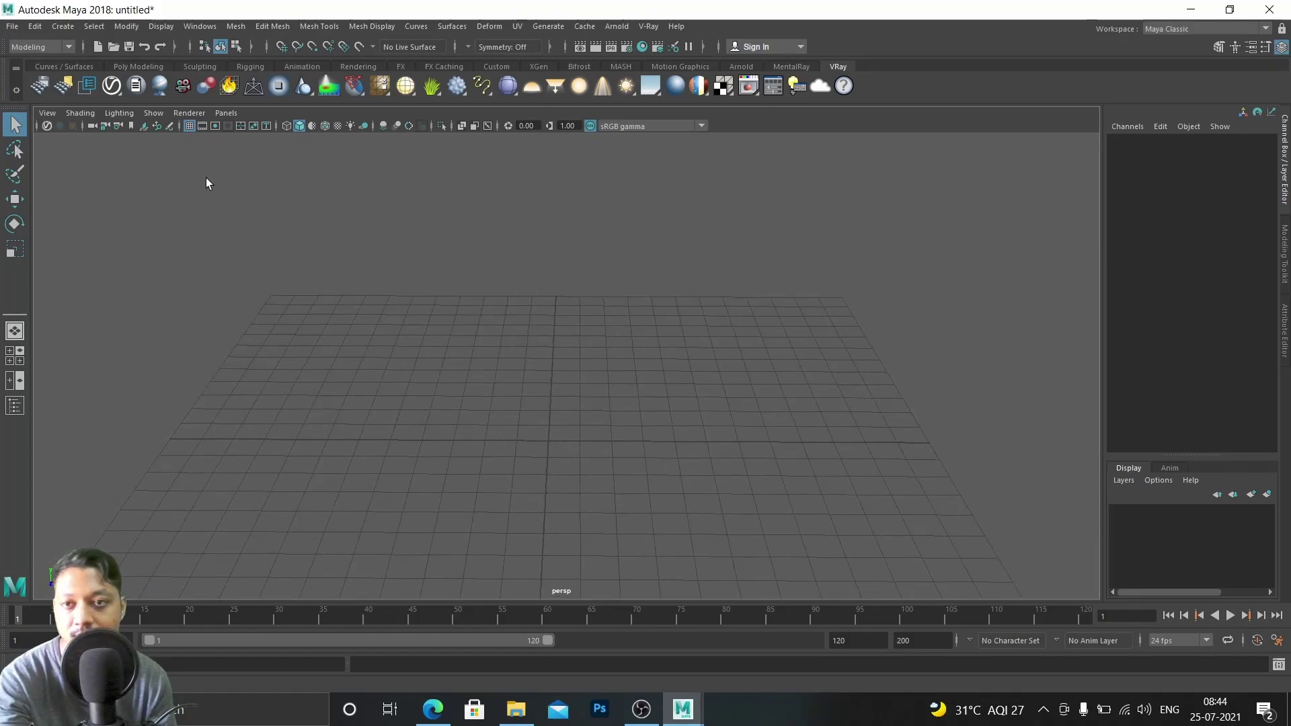
{"action": "left_click", "coordinate": [120, 66]}
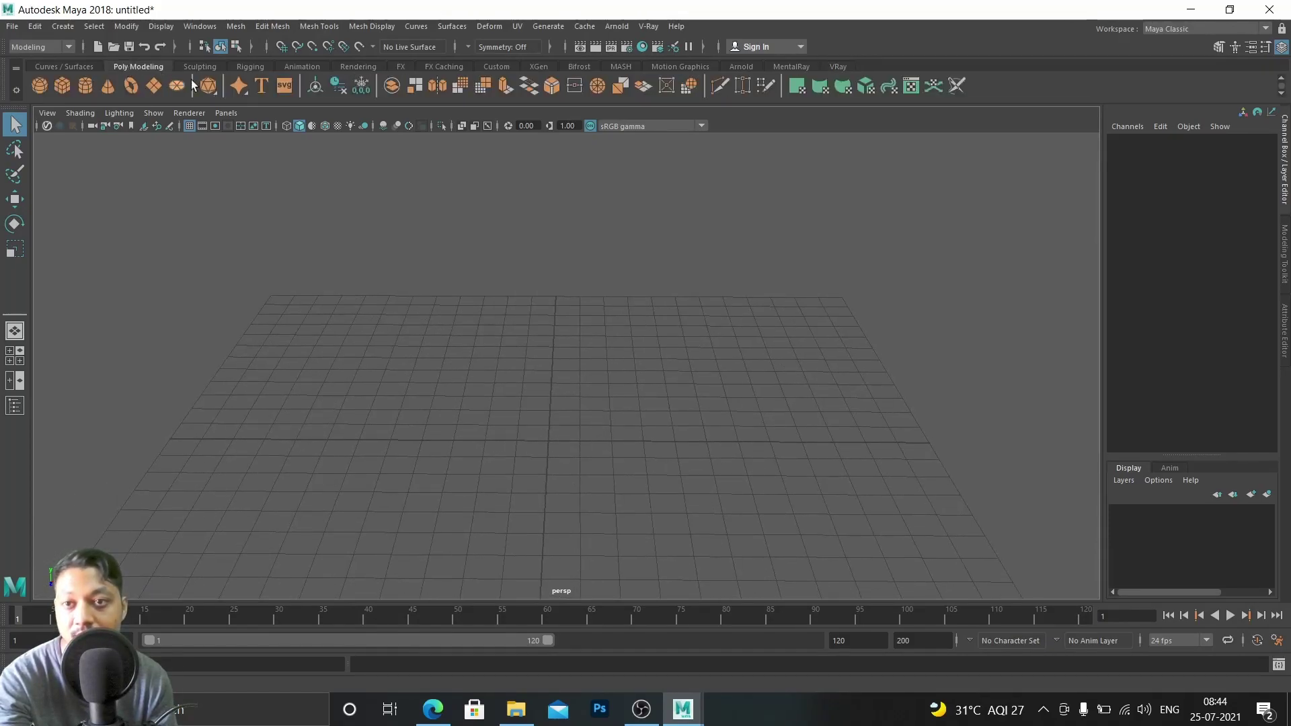
{"action": "left_click", "coordinate": [152, 84]}
{"action": "key", "text": "r"}
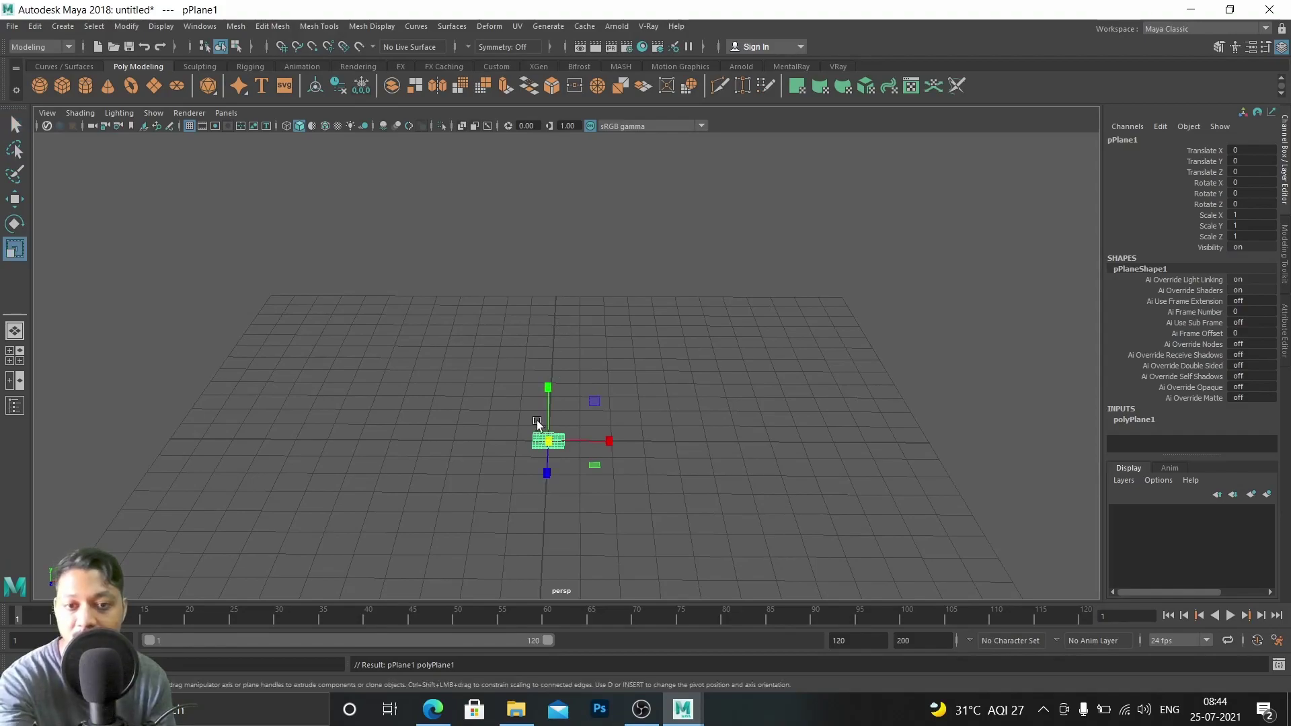
{"action": "left_click_drag", "start_coordinate": [566, 442], "coordinate": [808, 441]}
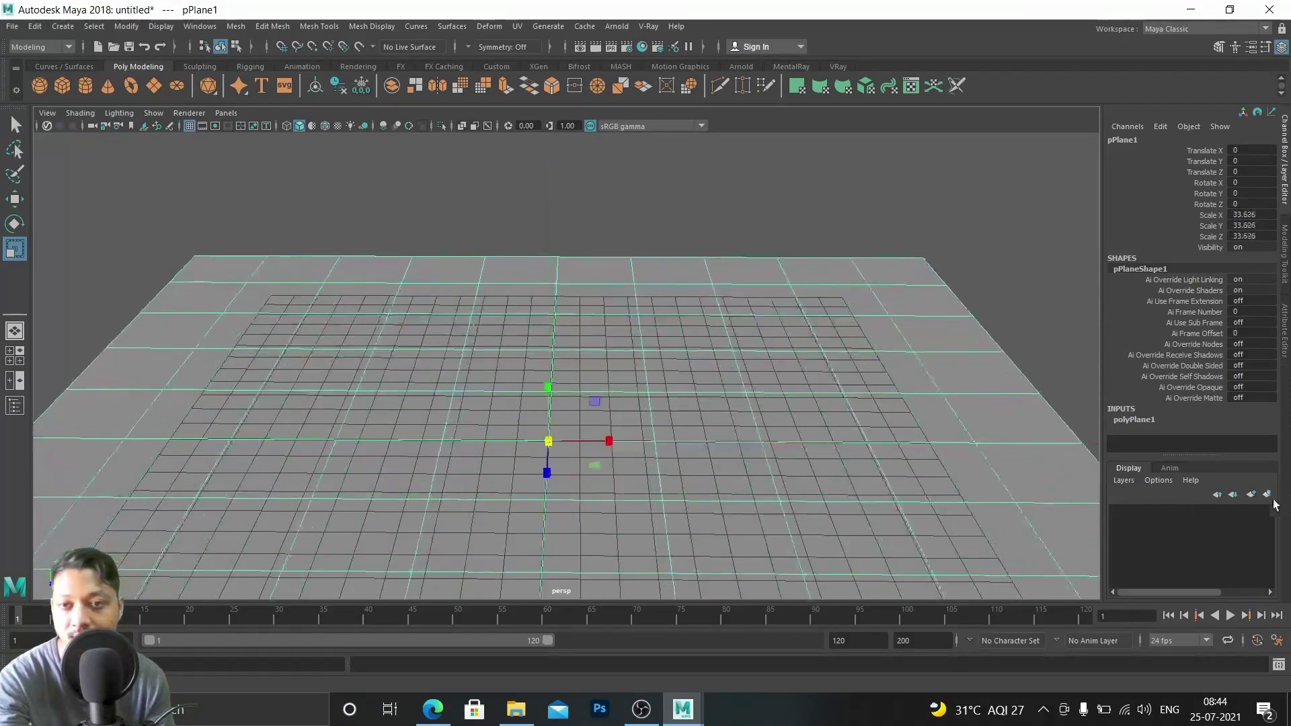
Add a polygon cube scaled uniformly to about 4.83 and raise it about 2.4 units in Y above the plane's centre
{"action": "left_click", "coordinate": [62, 85]}
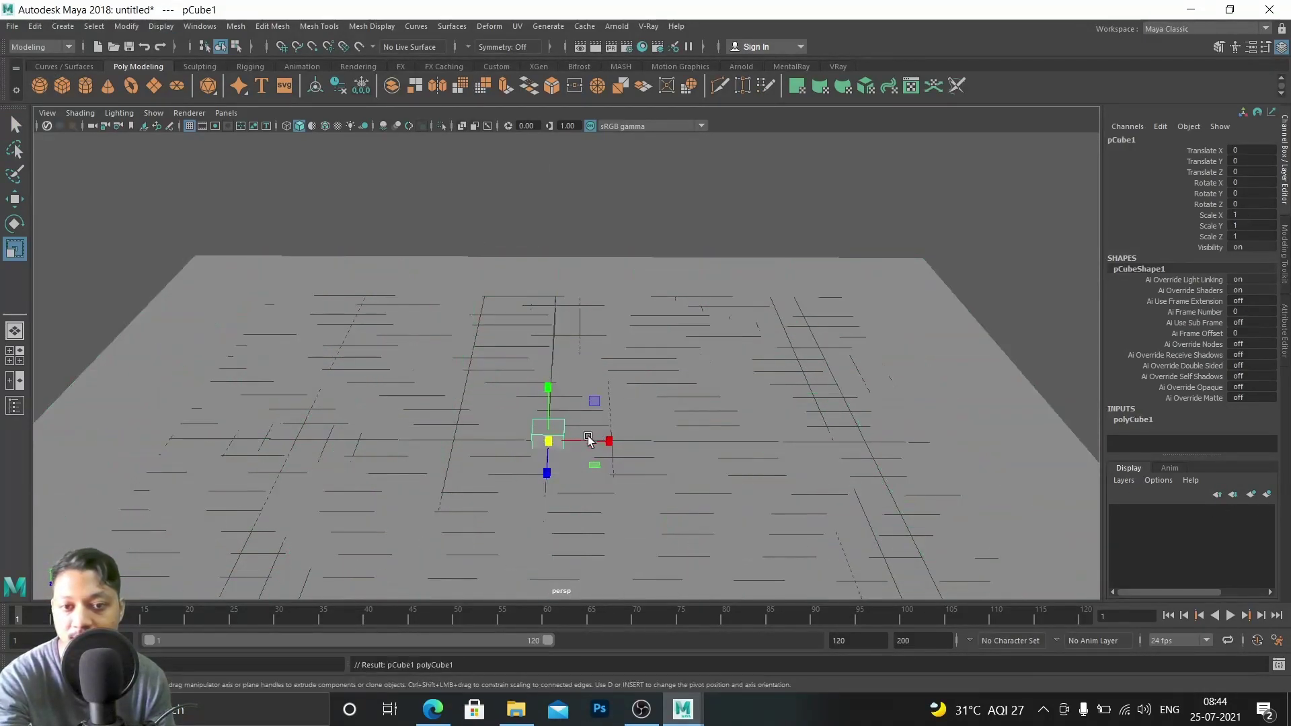
{"action": "left_click_drag", "start_coordinate": [546, 449], "coordinate": [649, 467]}
{"action": "key", "text": "w"}
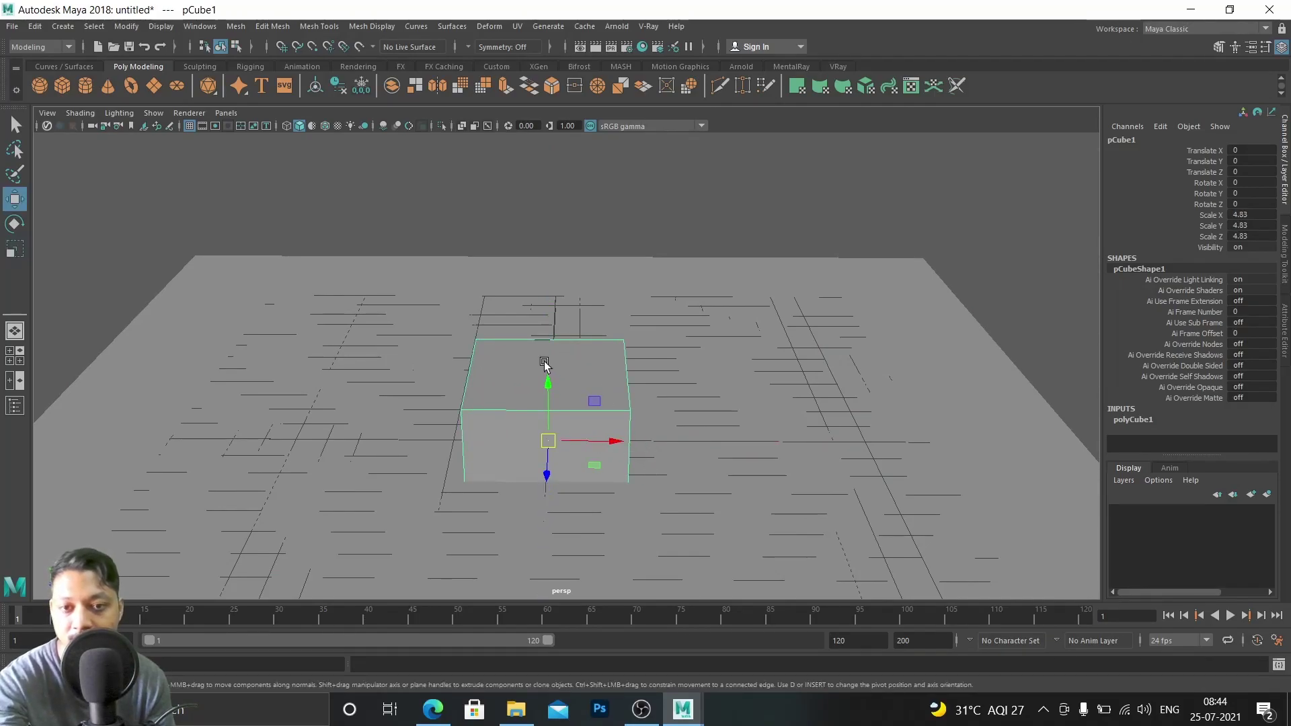
{"action": "left_click_drag", "start_coordinate": [544, 382], "coordinate": [557, 313]}
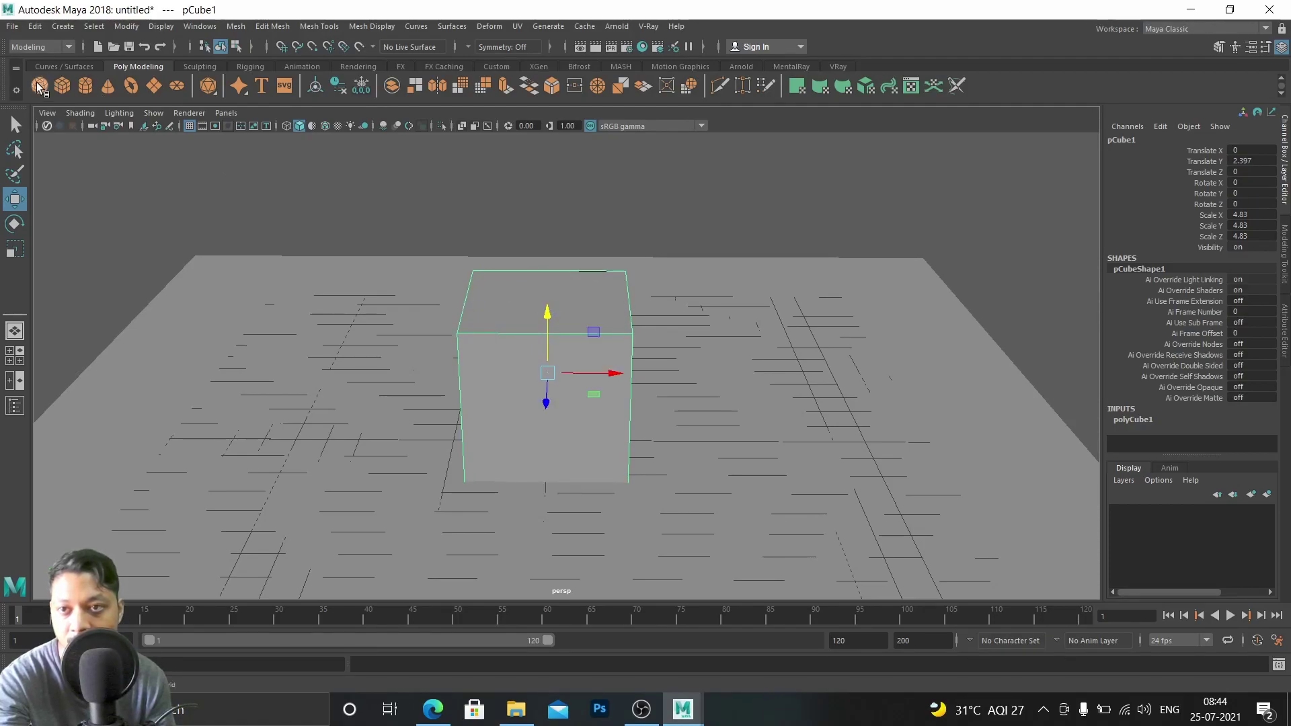
Place a polygon sphere scaled to about 3.13 beside the cube, at about 2.89 in X and 4.16 in Z, and deselect it
{"action": "left_click_drag", "start_coordinate": [609, 445], "coordinate": [703, 454]}
{"action": "key", "text": "r"}
{"action": "middle_click_drag", "start_coordinate": [702, 454], "coordinate": [753, 469]}
{"action": "key", "text": "w"}
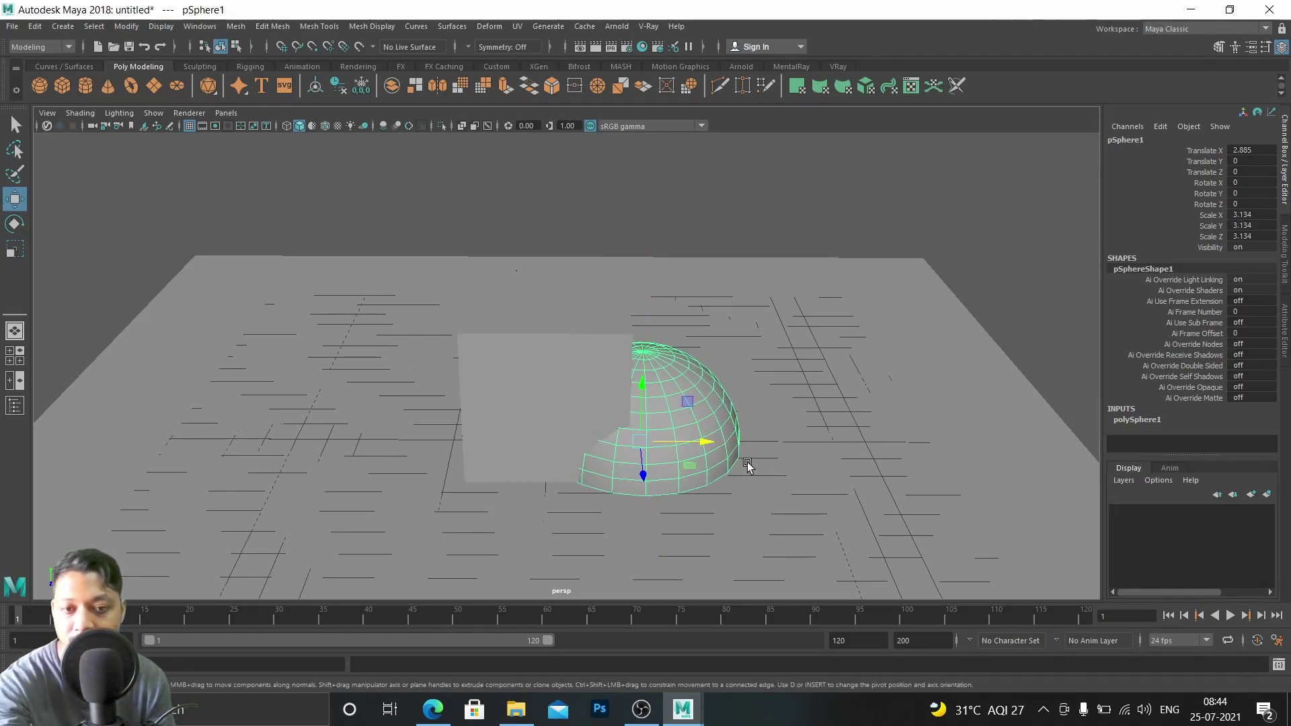
{"action": "left_click_drag", "start_coordinate": [646, 472], "coordinate": [540, 461]}
{"action": "right_click", "coordinate": [580, 355]}
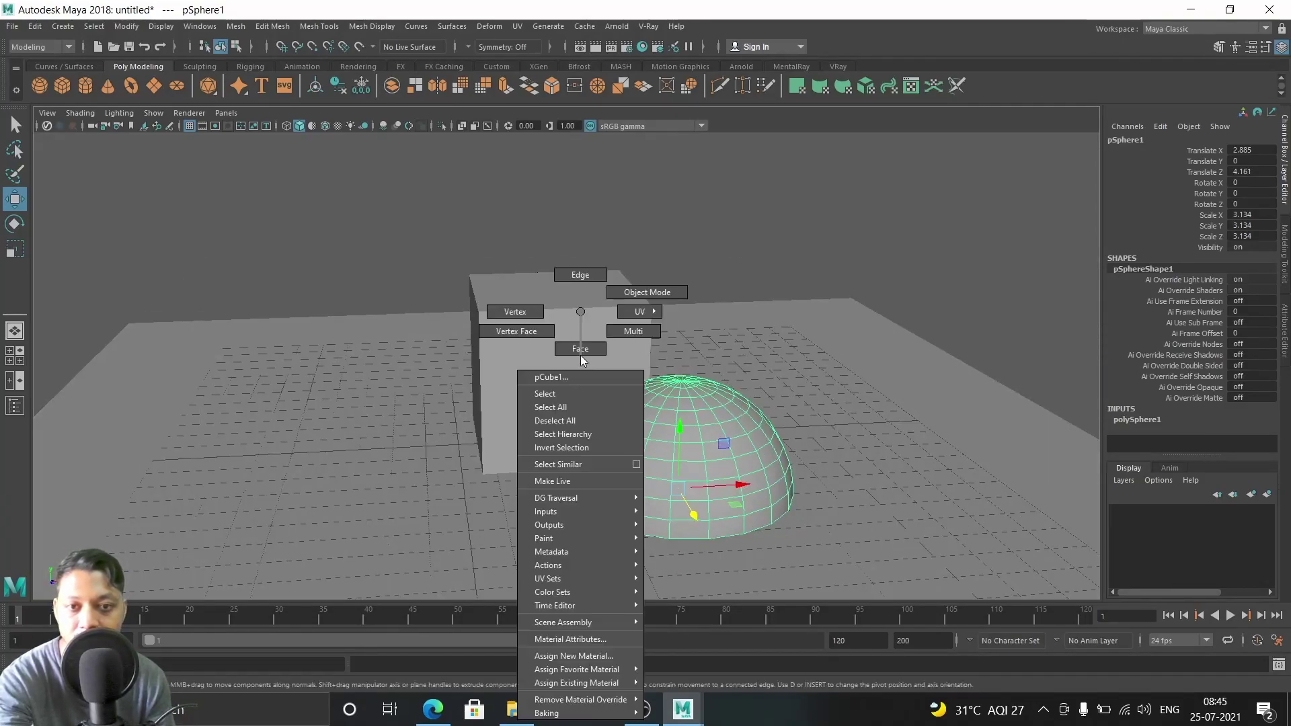
{"action": "left_click", "coordinate": [856, 296]}
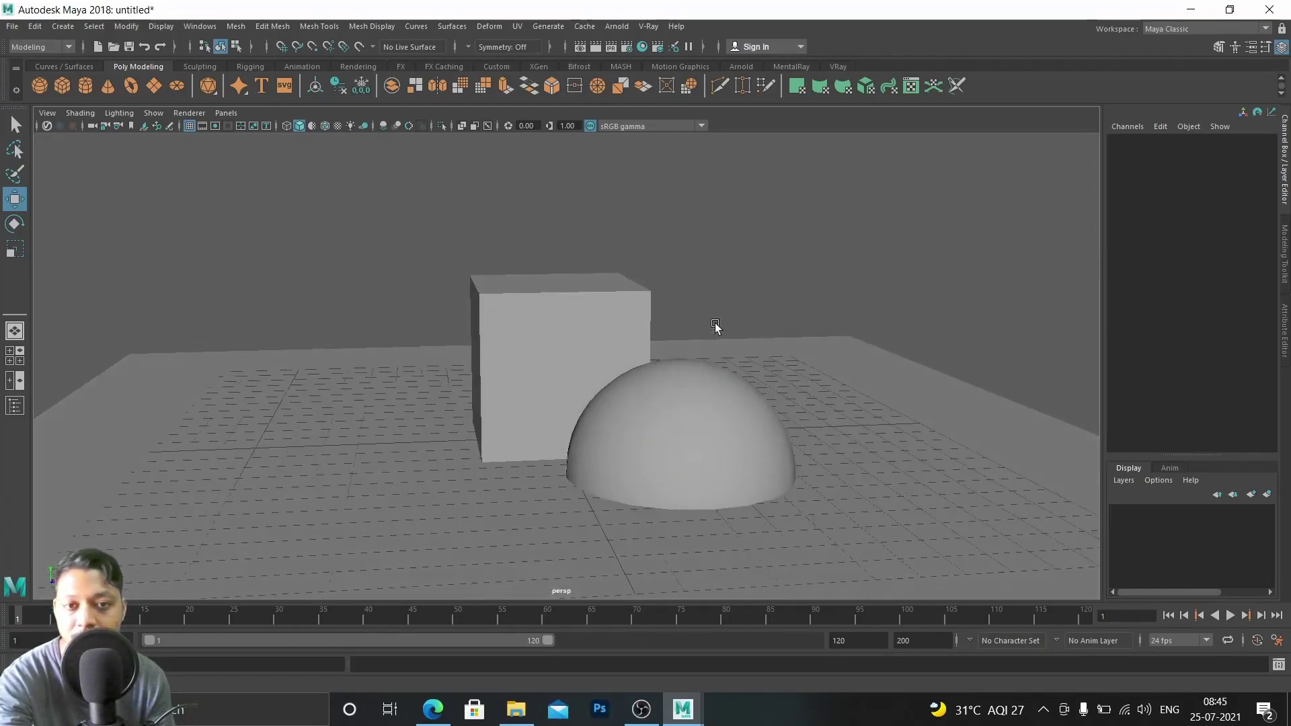
Add a V-Ray Sun light to the scene
{"action": "middle_click_drag", "start_coordinate": [715, 324], "coordinate": [640, 383], "text": "alt"}
{"action": "scroll", "coordinate": [643, 384], "scroll_direction": "up", "scroll_amount": 3}
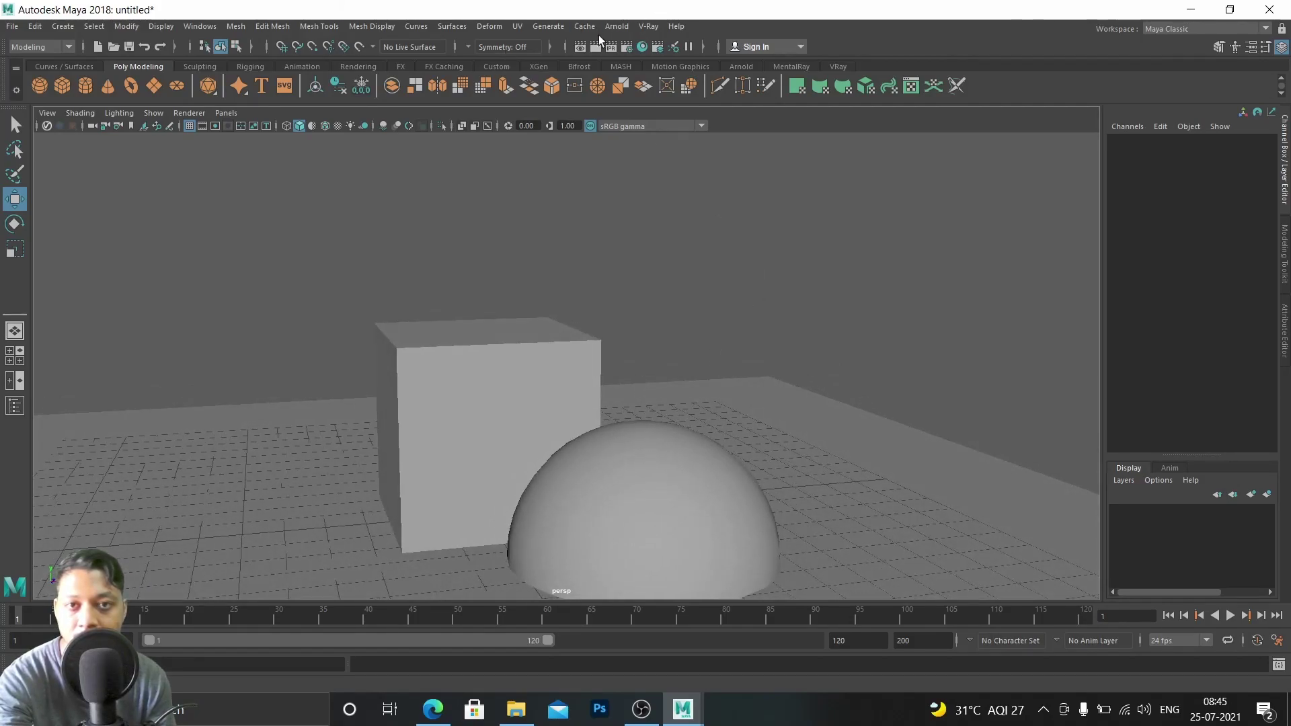
{"action": "left_click", "coordinate": [644, 26]}
{"action": "mouse_move", "coordinate": [700, 80]}
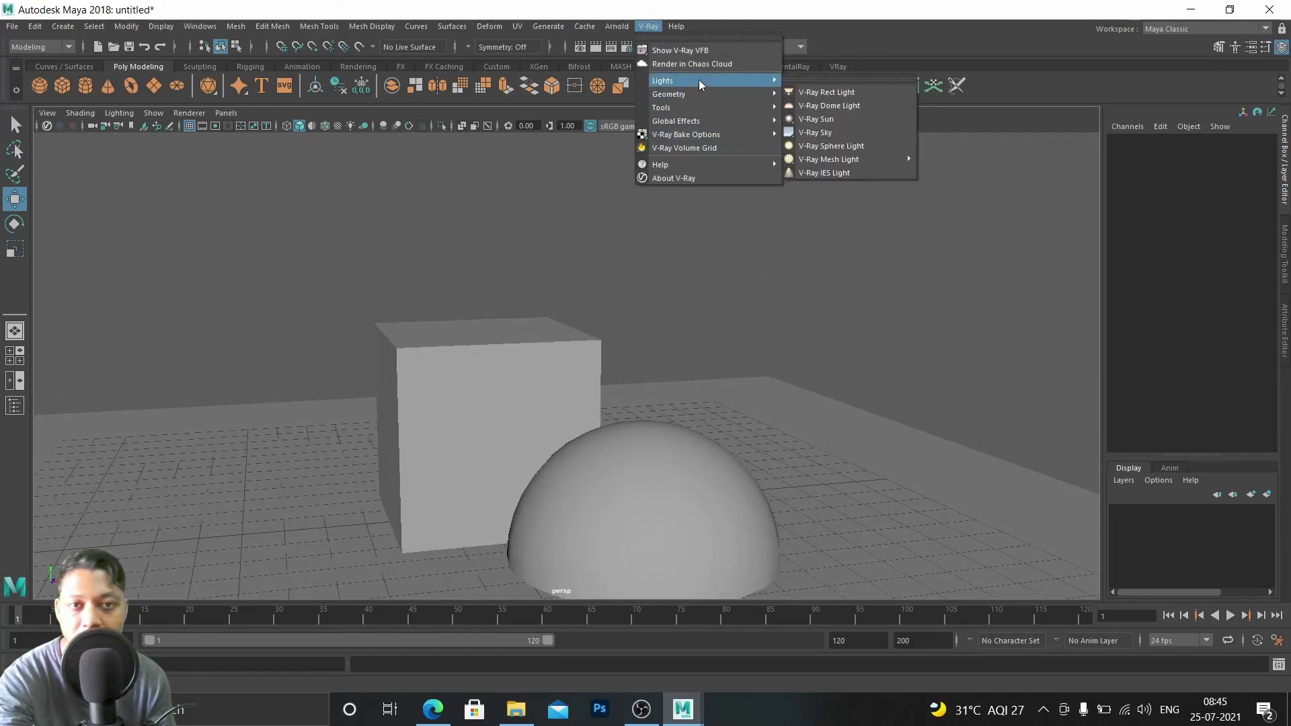
{"action": "left_click", "coordinate": [845, 119]}
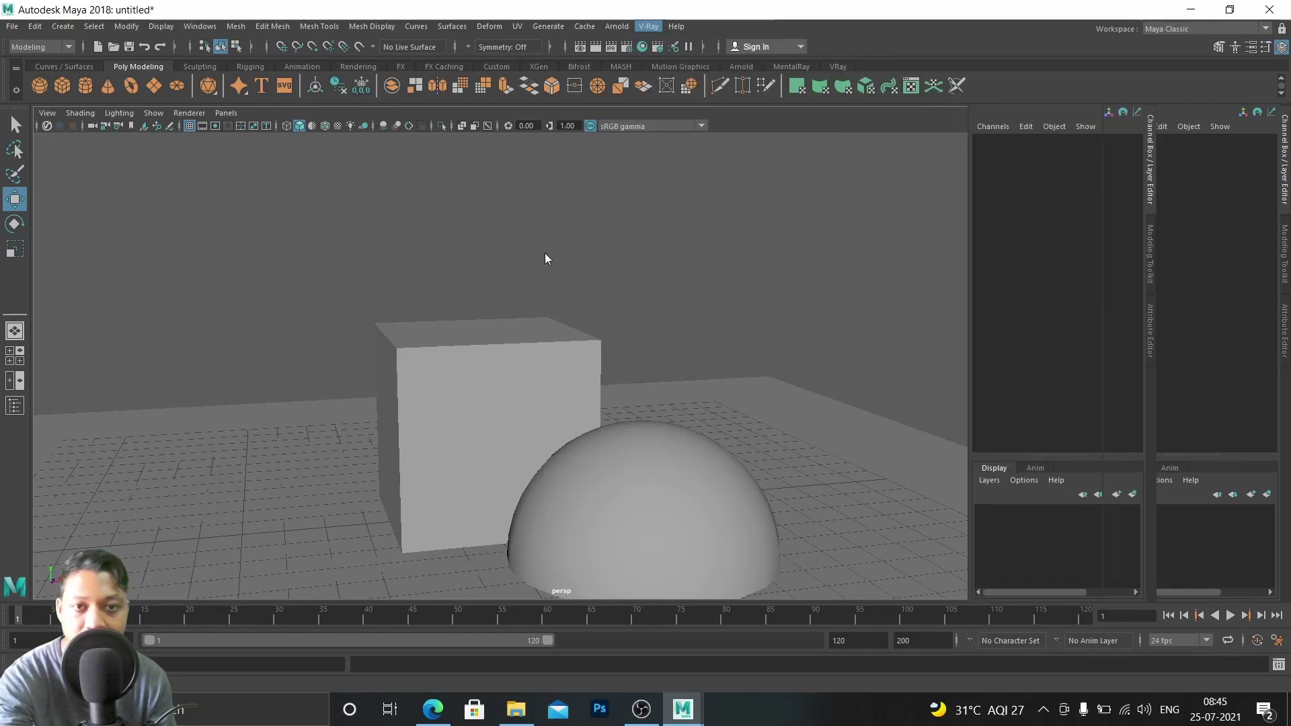
{"action": "scroll", "coordinate": [673, 296], "scroll_direction": "down", "scroll_amount": 5}
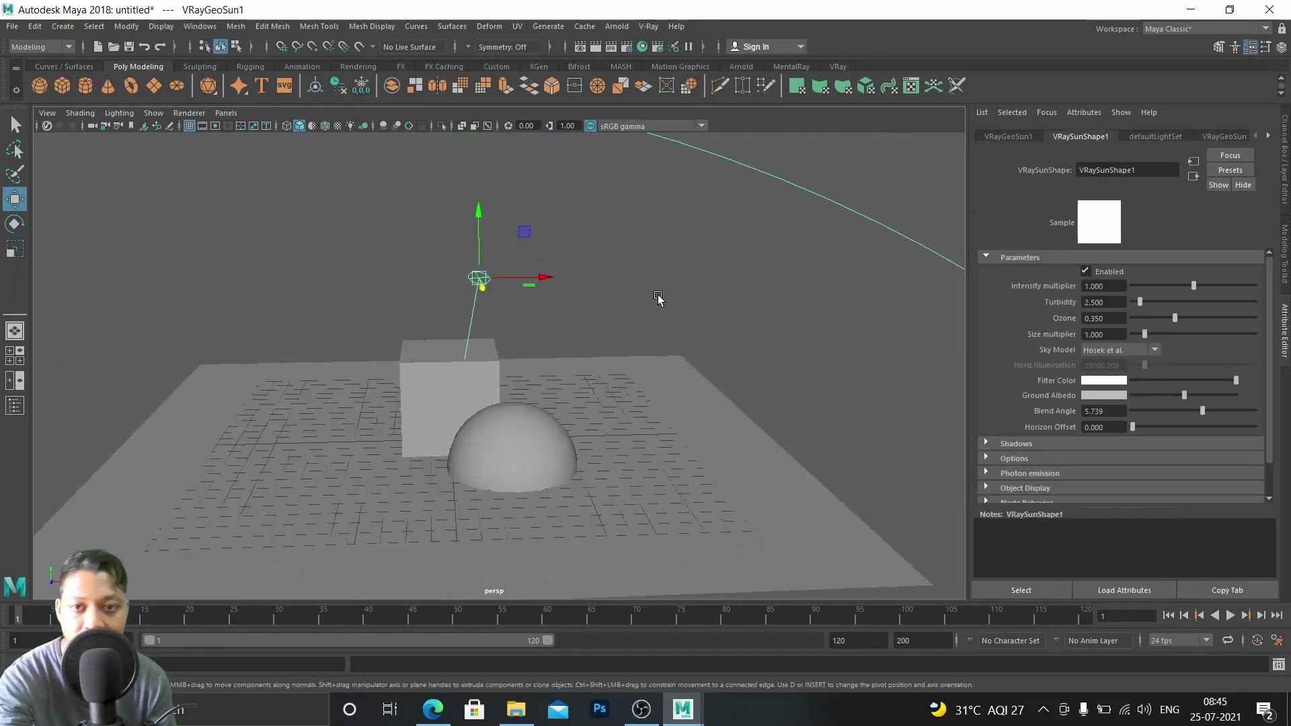
{"action": "left_click_drag", "start_coordinate": [553, 300], "coordinate": [934, 513], "text": "alt"}
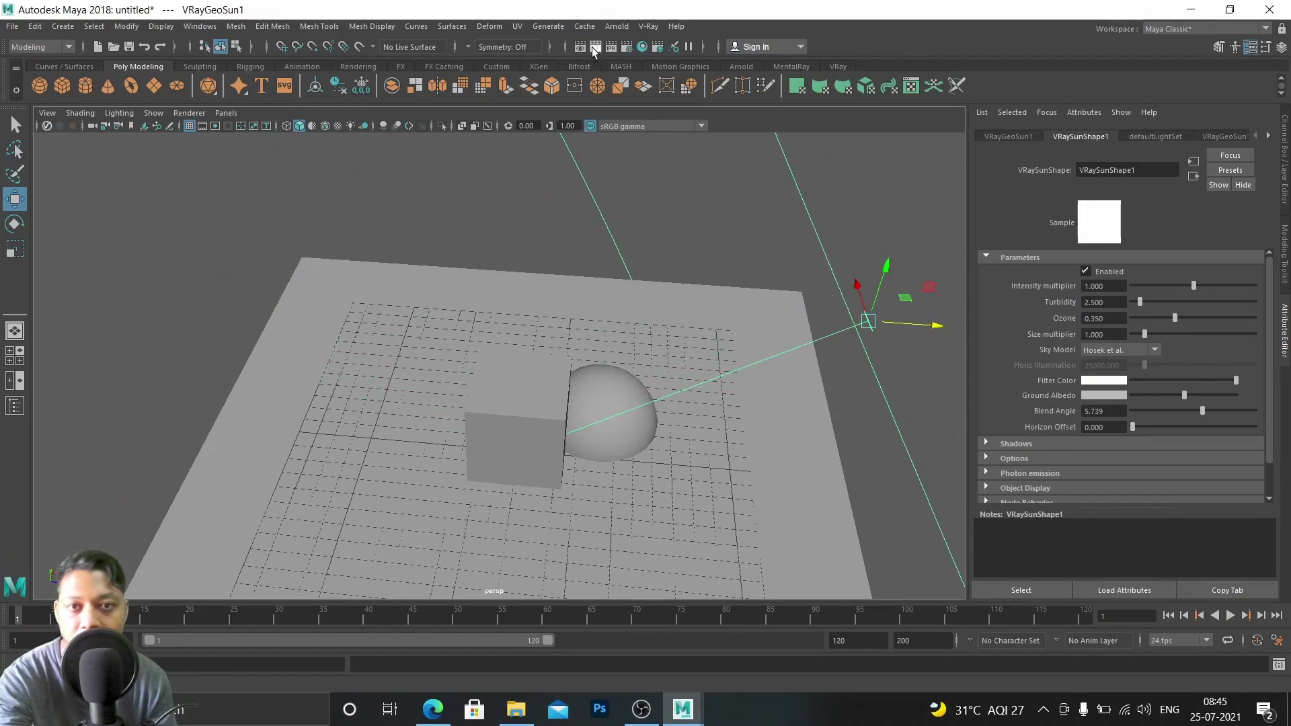
Open the Render View and enlarge its window in width and height
{"action": "left_click", "coordinate": [581, 48]}
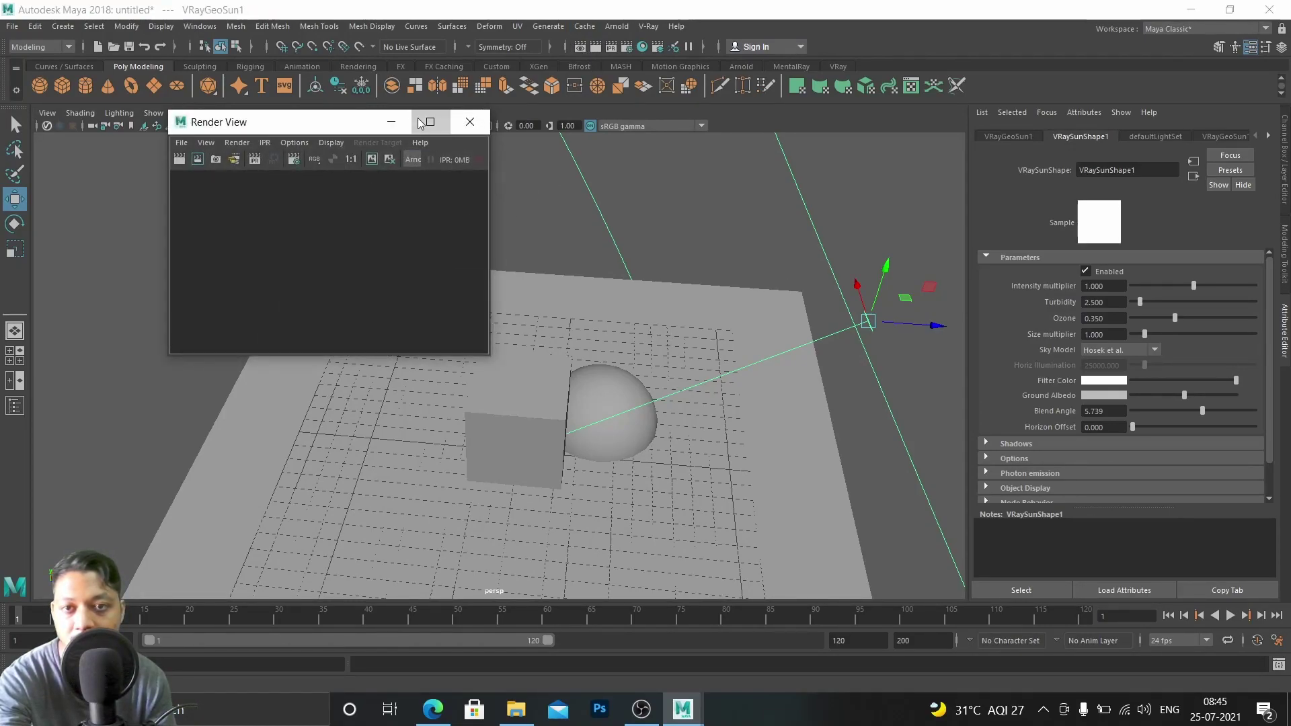
{"action": "left_click", "coordinate": [430, 122]}
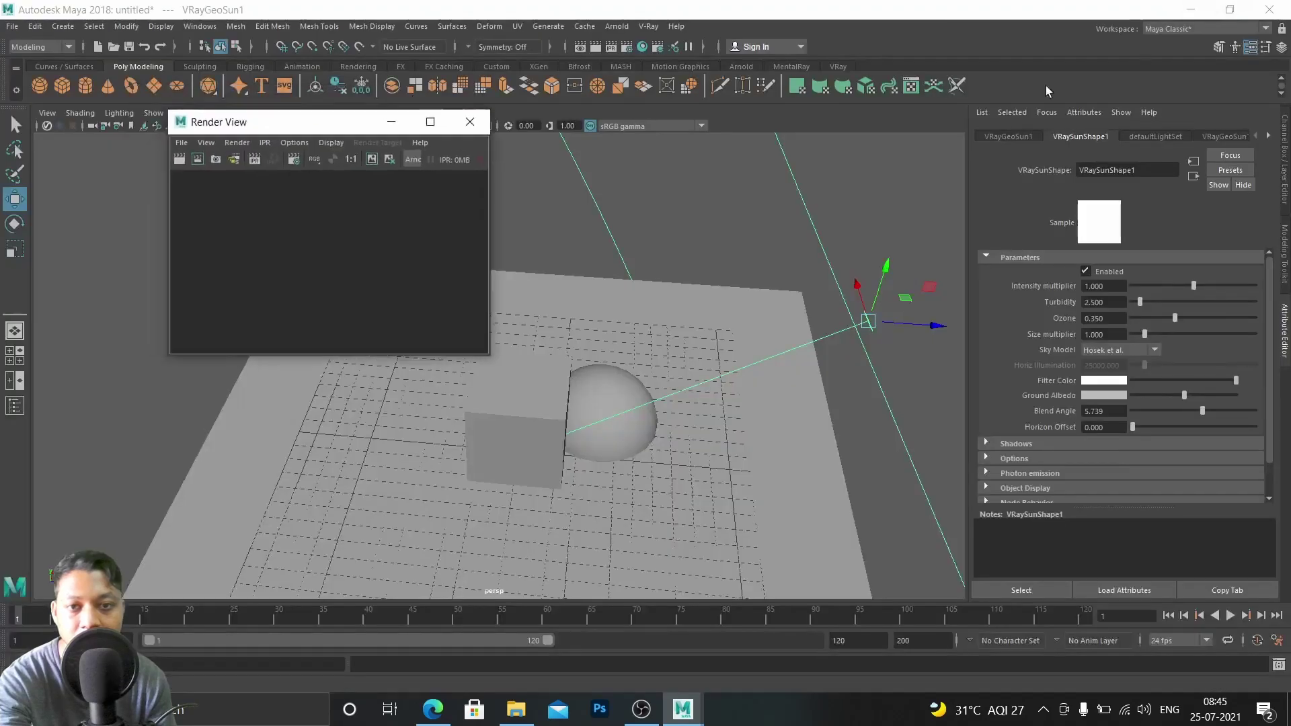
{"action": "left_click", "coordinate": [1230, 9]}
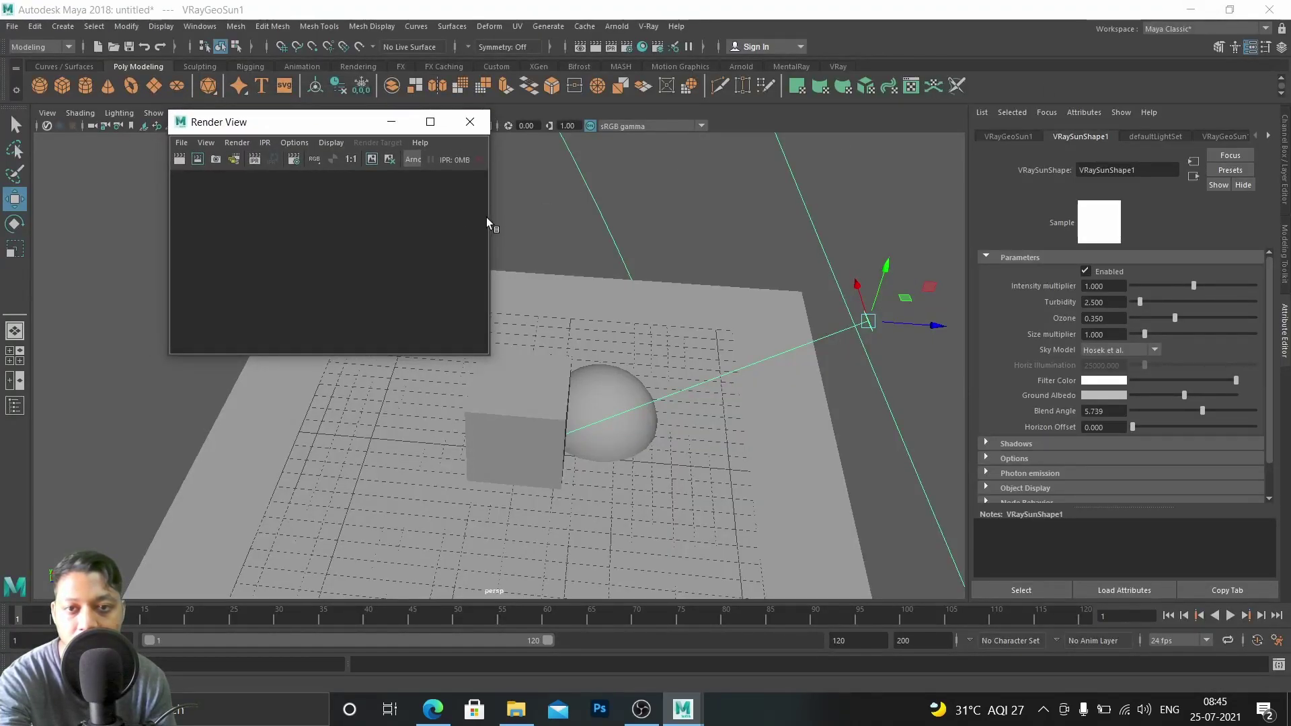
{"action": "left_click_drag", "start_coordinate": [490, 218], "coordinate": [793, 262]}
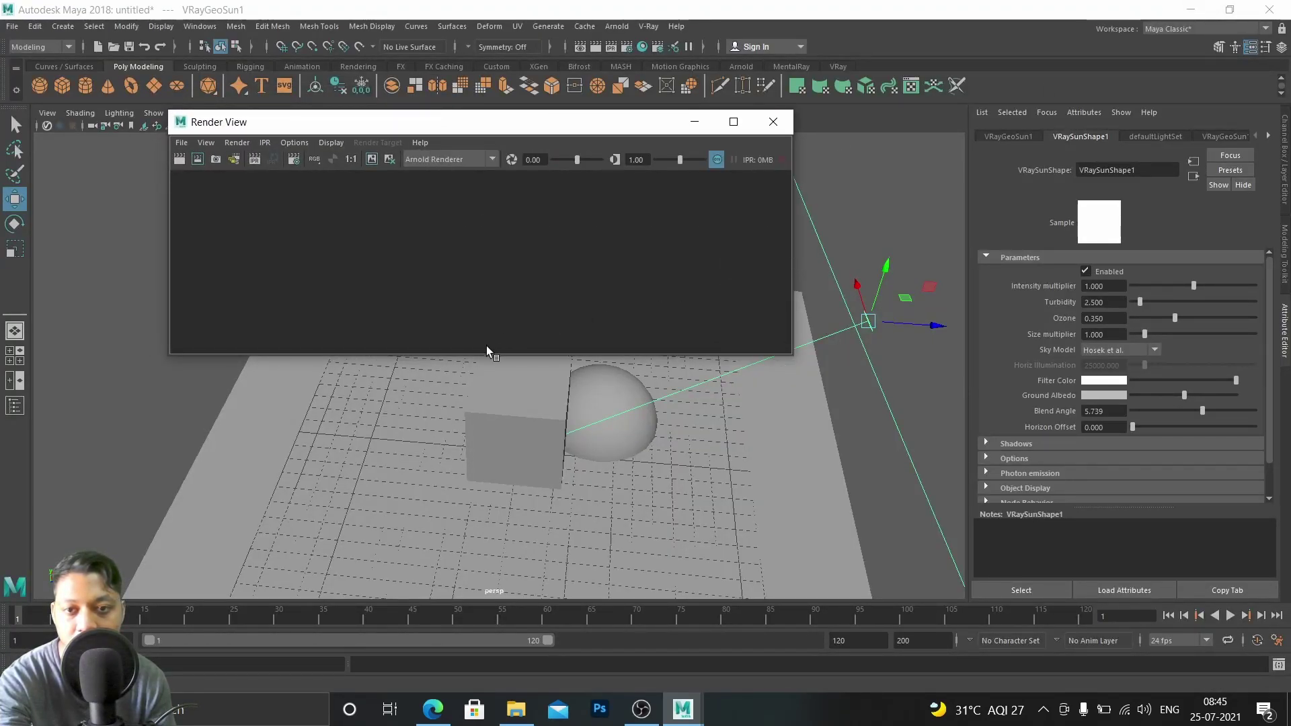
{"action": "left_click_drag", "start_coordinate": [479, 360], "coordinate": [479, 548]}
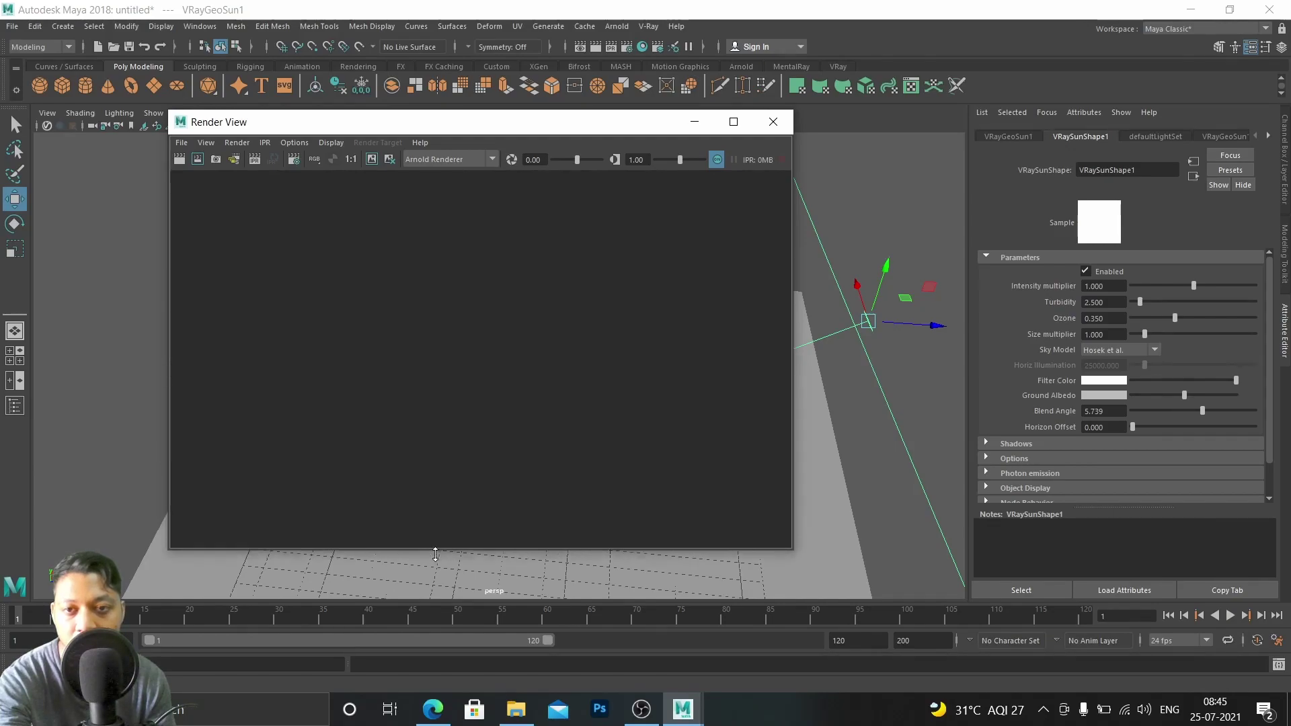
Set the renderer to V-Ray in the Render View and render the scene
{"action": "left_click", "coordinate": [464, 160]}
{"action": "left_click", "coordinate": [430, 243]}
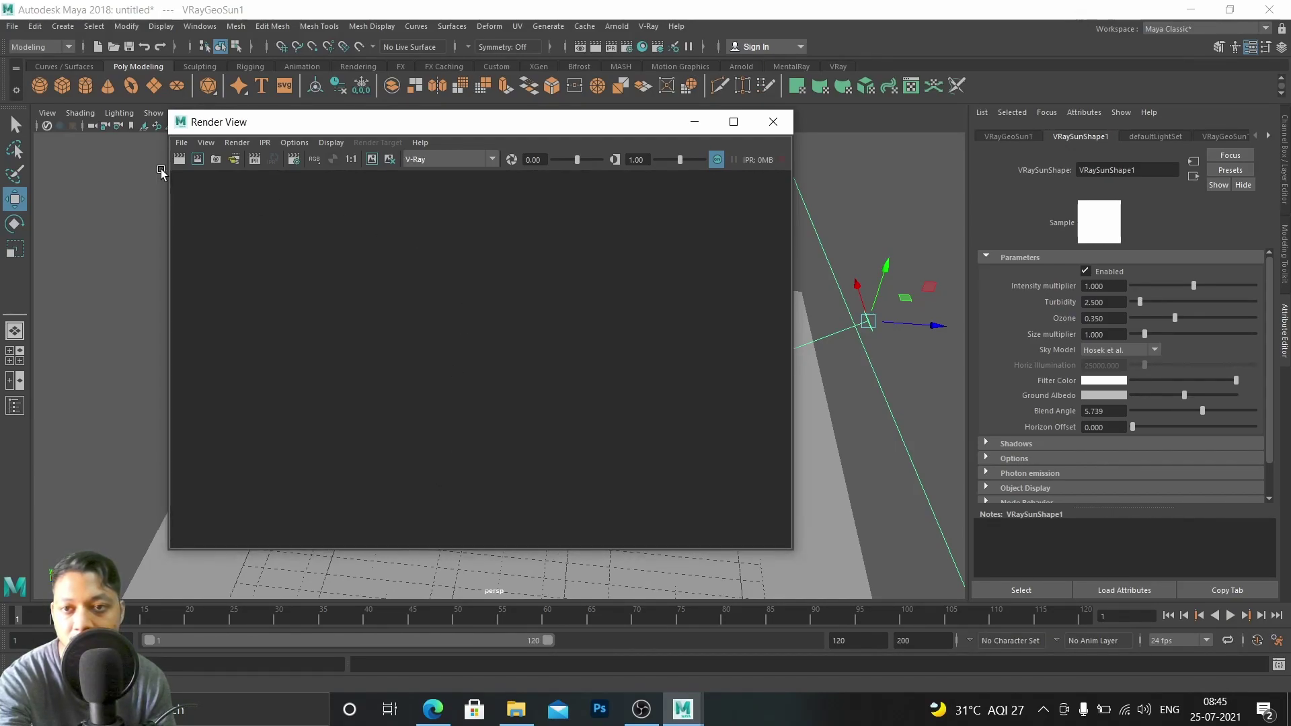
{"action": "left_click", "coordinate": [198, 160]}
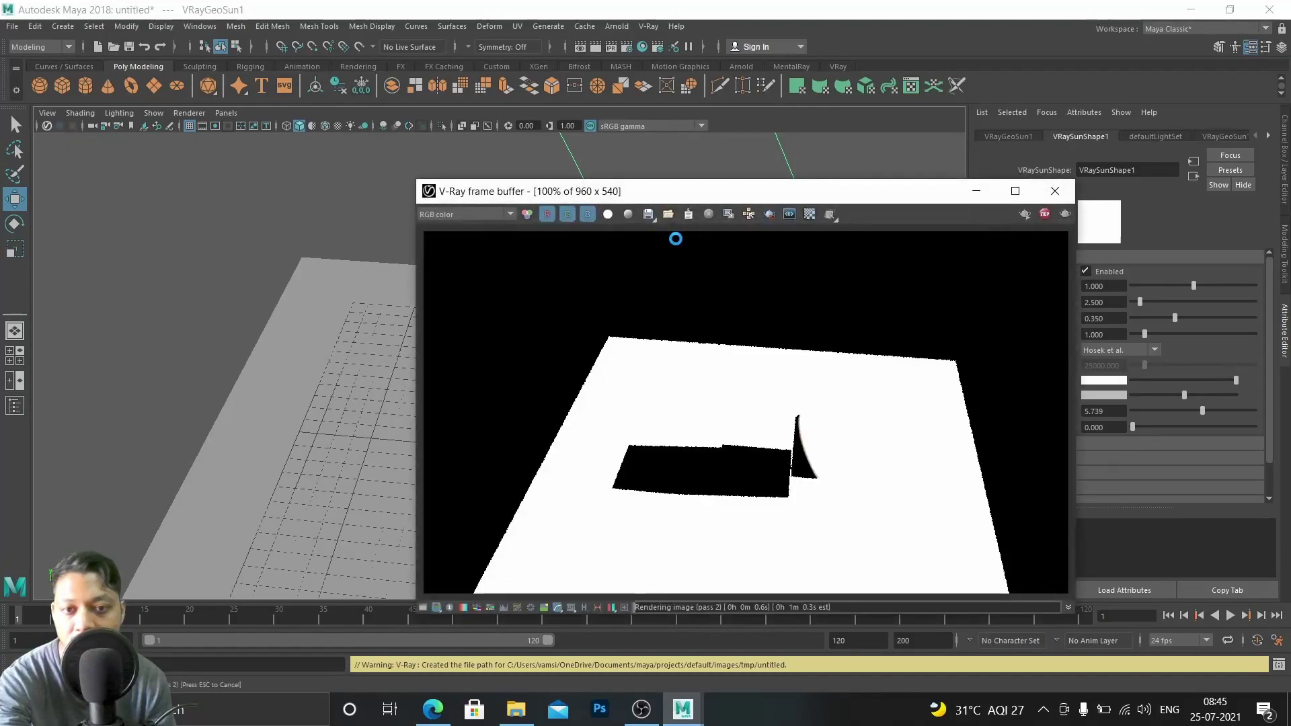
Lower the V-Ray Sun's intensity multiplier to 0.578, render again, and move the V-Ray frame buffer aside to uncover the viewport
{"action": "left_click_drag", "start_coordinate": [807, 192], "coordinate": [664, 126]}
{"action": "left_click_drag", "start_coordinate": [1194, 286], "coordinate": [1169, 286]}
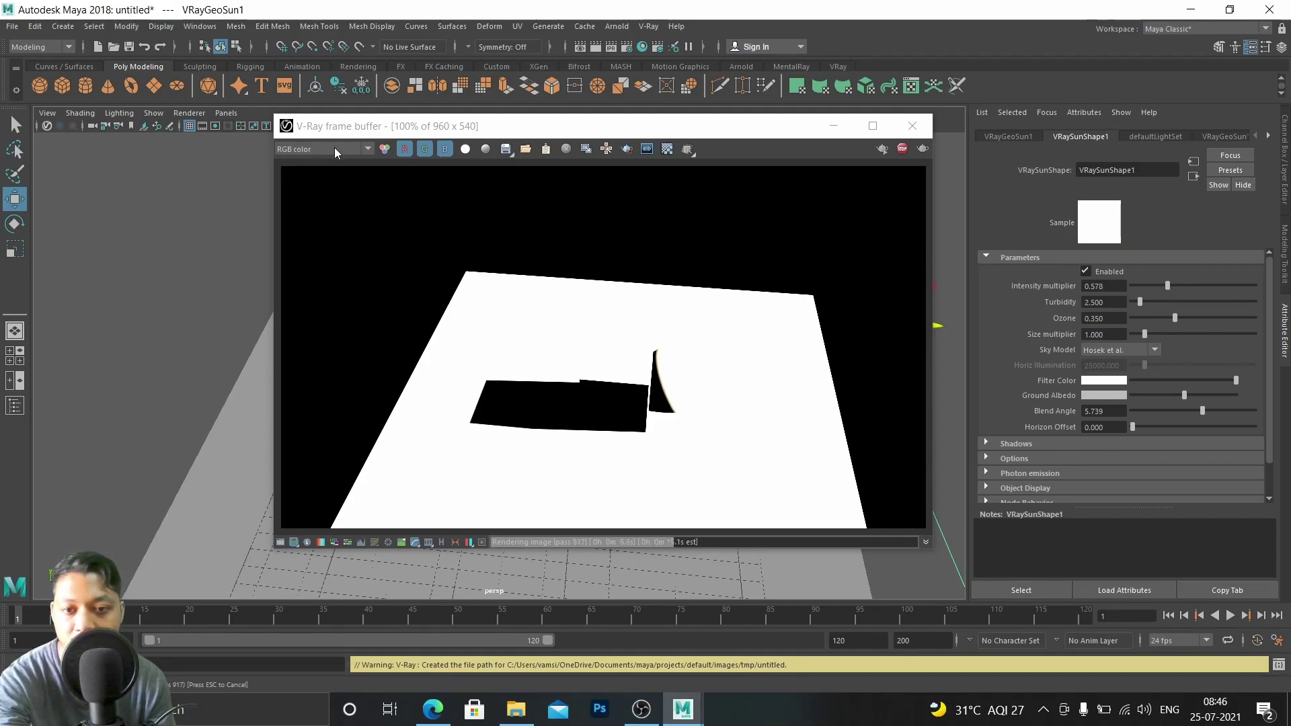
{"action": "left_click", "coordinate": [921, 149]}
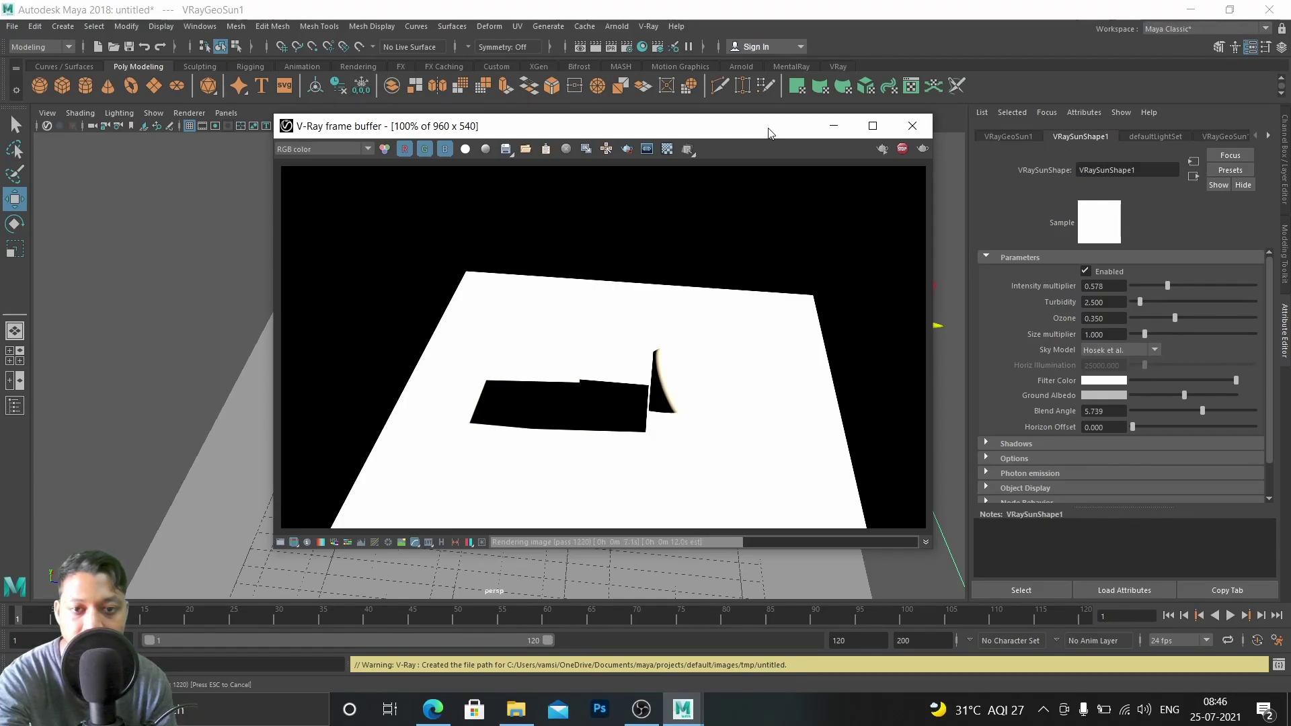
{"action": "left_click_drag", "start_coordinate": [759, 134], "coordinate": [352, 131]}
{"action": "left_click_drag", "start_coordinate": [707, 451], "coordinate": [774, 409], "text": "alt"}
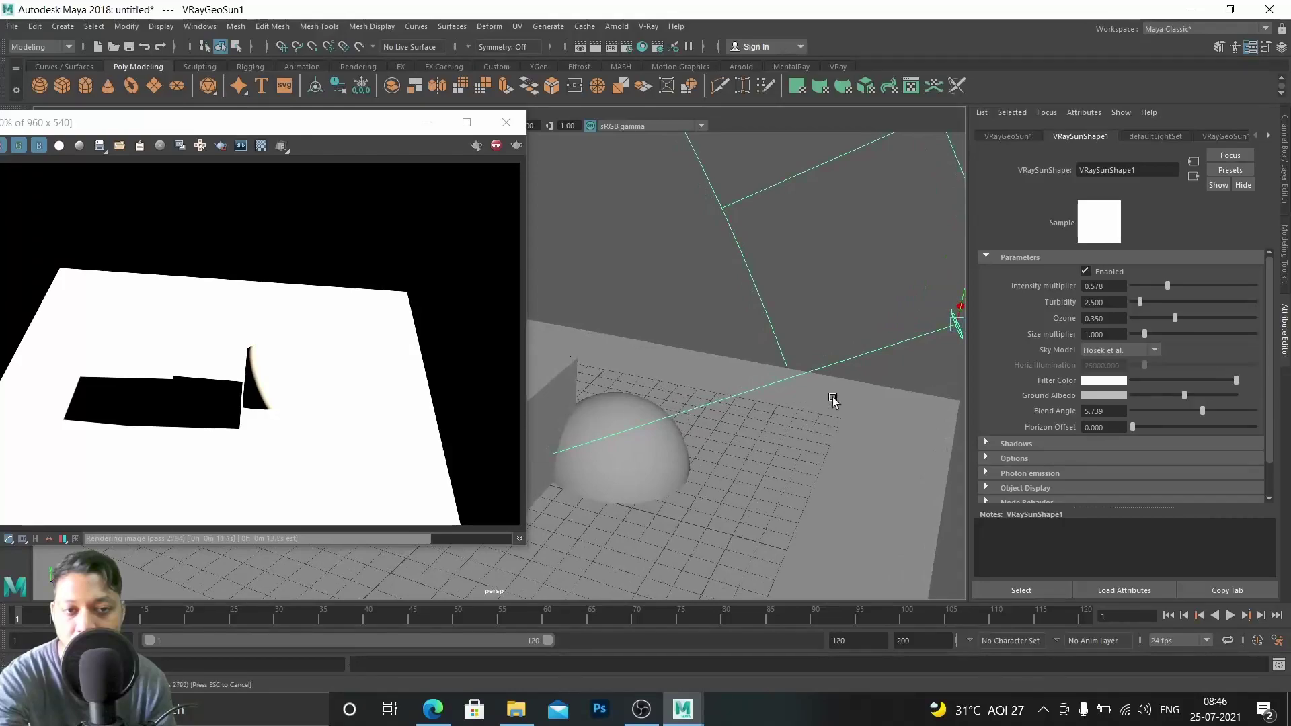
Reposition the V-Ray Sun farther away from the cube and sphere
{"action": "left_click_drag", "start_coordinate": [832, 314], "coordinate": [767, 400], "text": "alt"}
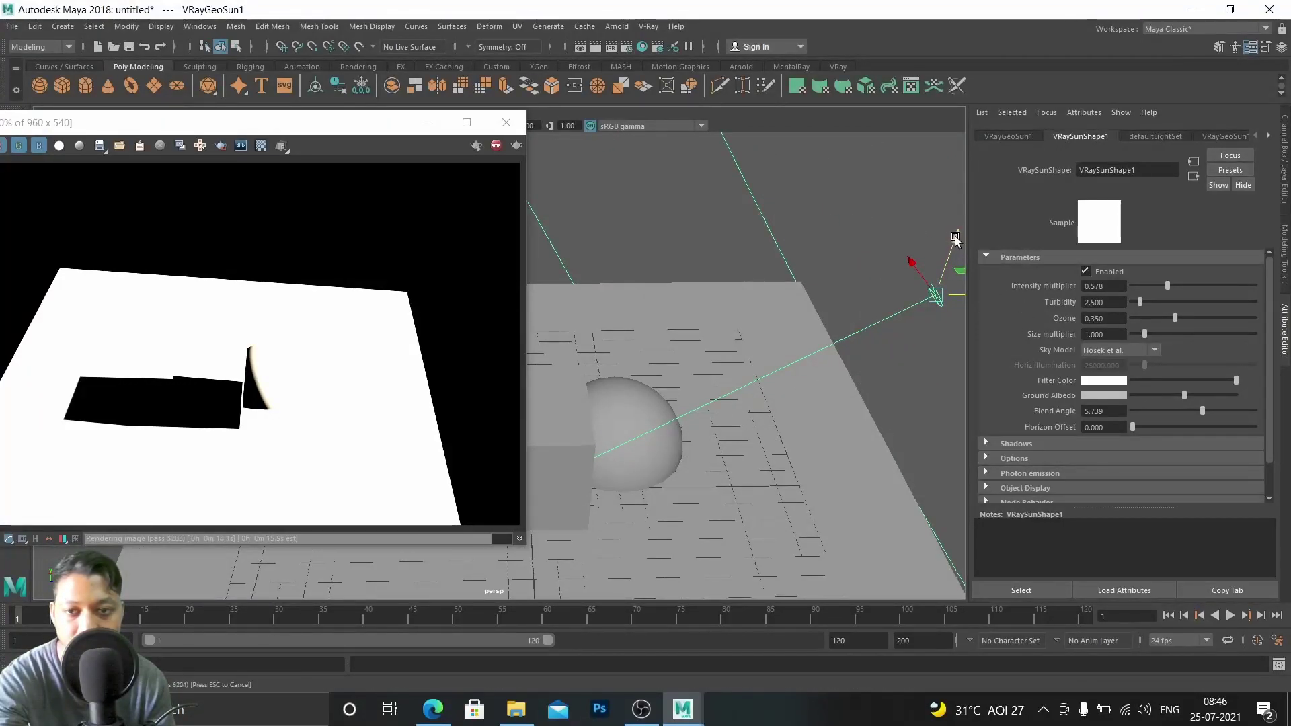
{"action": "middle_click_drag", "start_coordinate": [876, 335], "coordinate": [685, 285], "text": "alt"}
{"action": "left_click_drag", "start_coordinate": [798, 230], "coordinate": [1138, 286]}
{"action": "scroll", "coordinate": [781, 360], "scroll_direction": "down", "scroll_amount": 3}
{"action": "left_click_drag", "start_coordinate": [871, 294], "coordinate": [836, 288]}
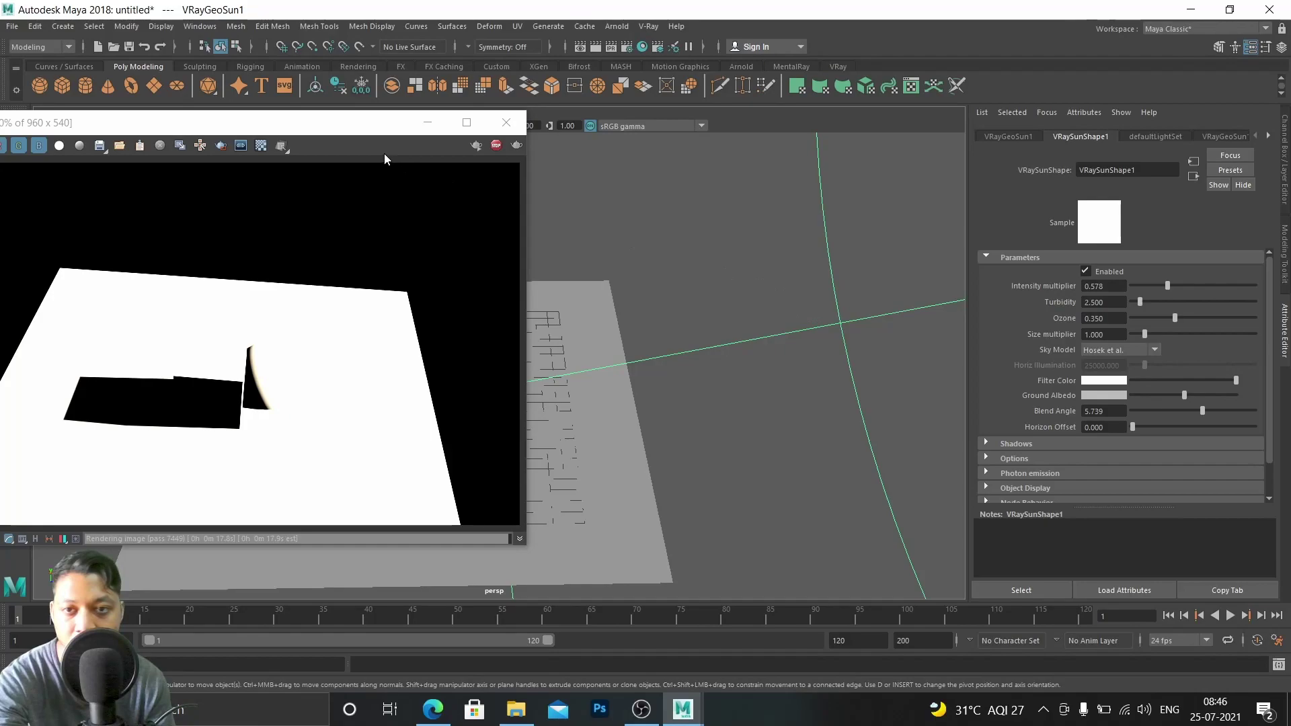
Check the shadows in the current render, then render the scene again from an angle showing the cube and sphere
{"action": "left_click_drag", "start_coordinate": [321, 131], "coordinate": [496, 127]}
{"action": "scroll", "coordinate": [469, 352], "scroll_direction": "up", "scroll_amount": 4}
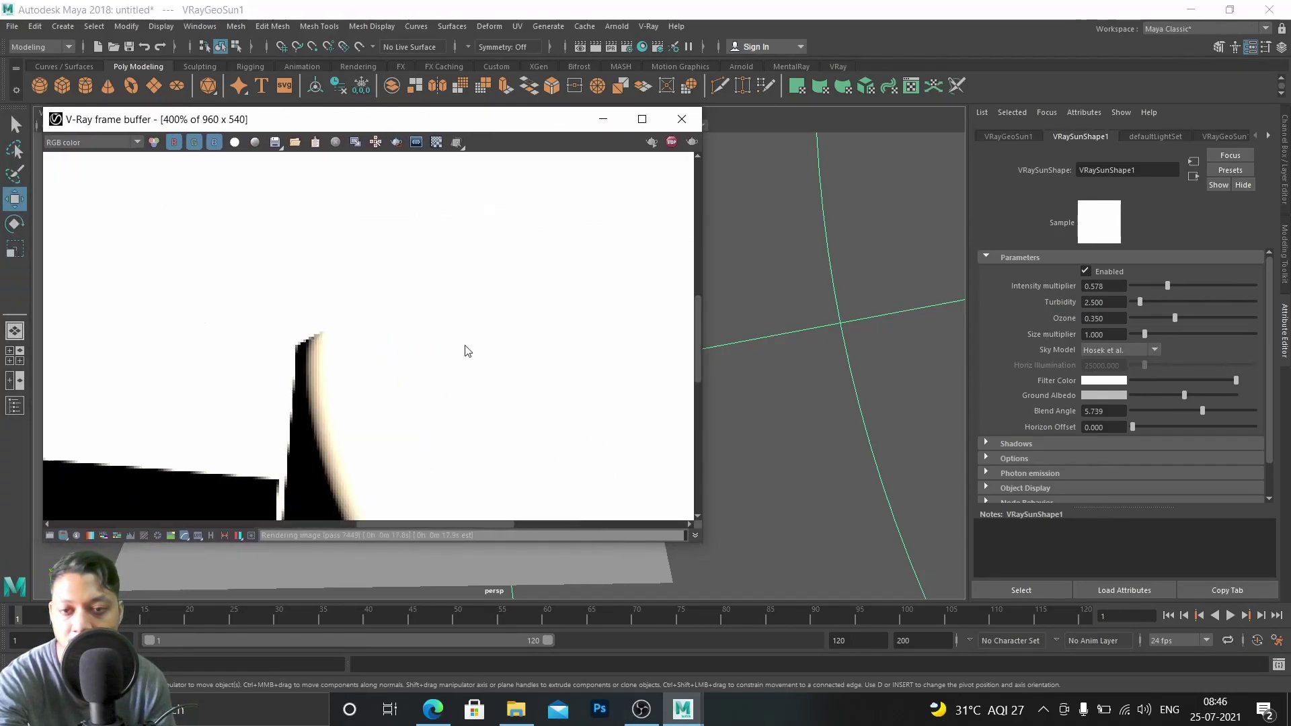
{"action": "scroll", "coordinate": [566, 366], "scroll_direction": "down", "scroll_amount": 2}
{"action": "left_click_drag", "start_coordinate": [821, 461], "coordinate": [841, 442], "text": "alt"}
{"action": "left_click_drag", "start_coordinate": [755, 412], "coordinate": [1110, 467], "text": "alt"}
{"action": "left_click_drag", "start_coordinate": [838, 444], "coordinate": [783, 411], "text": "alt"}
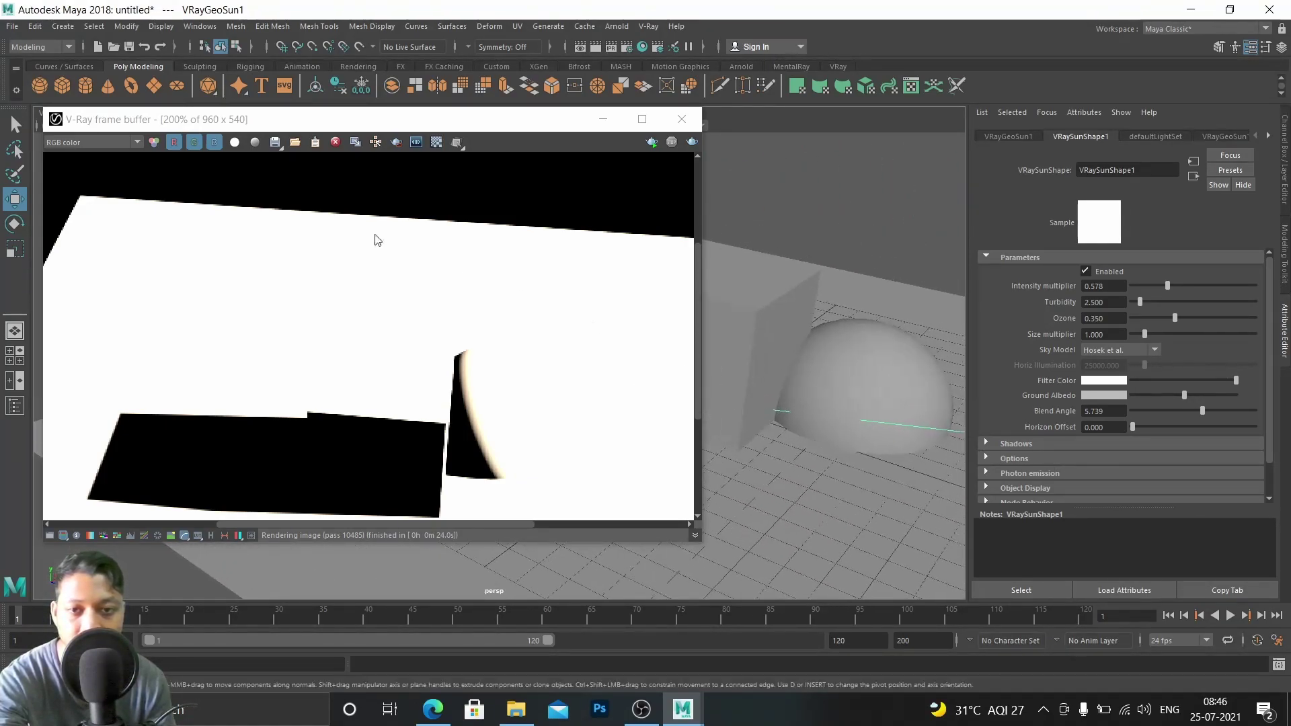
{"action": "left_click_drag", "start_coordinate": [200, 127], "coordinate": [275, 111]}
{"action": "left_click", "coordinate": [766, 126]}
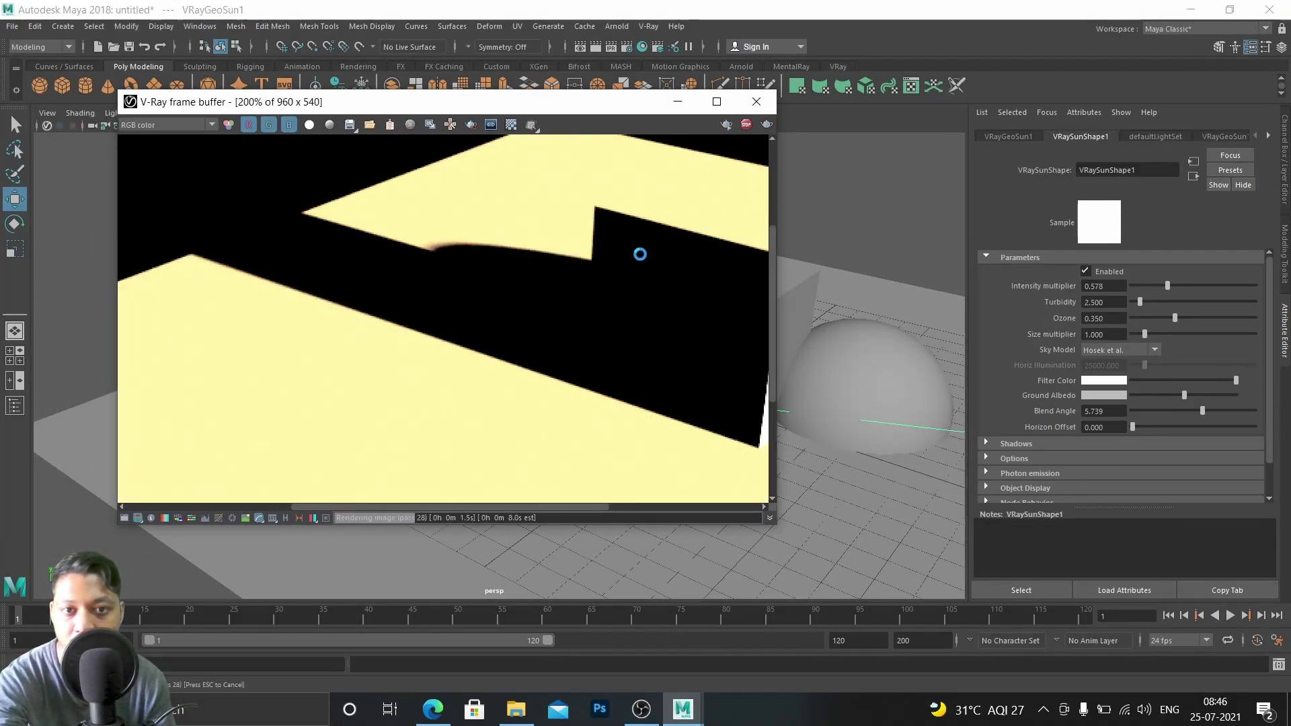
{"action": "scroll", "coordinate": [608, 265], "scroll_direction": "down", "scroll_amount": 2}
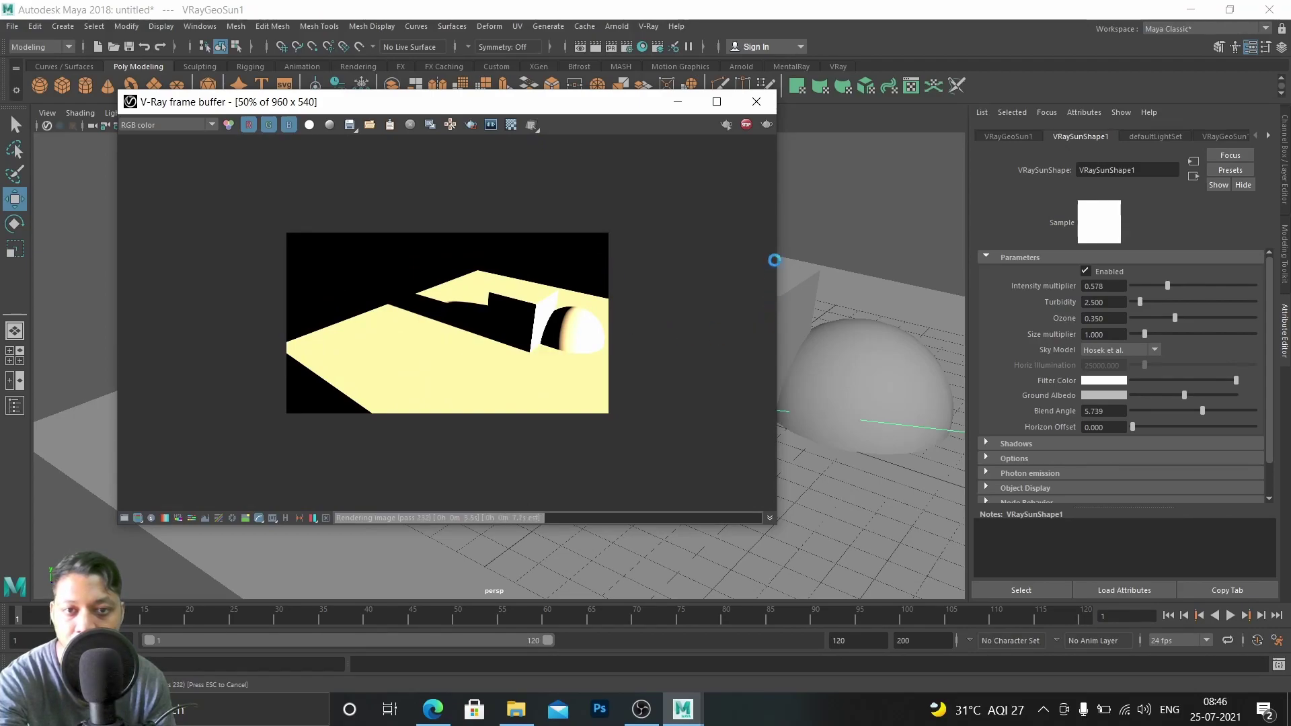
Move the V-Ray frame buffer aside and render a closer view of the cube and sphere
{"action": "left_click_drag", "start_coordinate": [642, 101], "coordinate": [341, 27]}
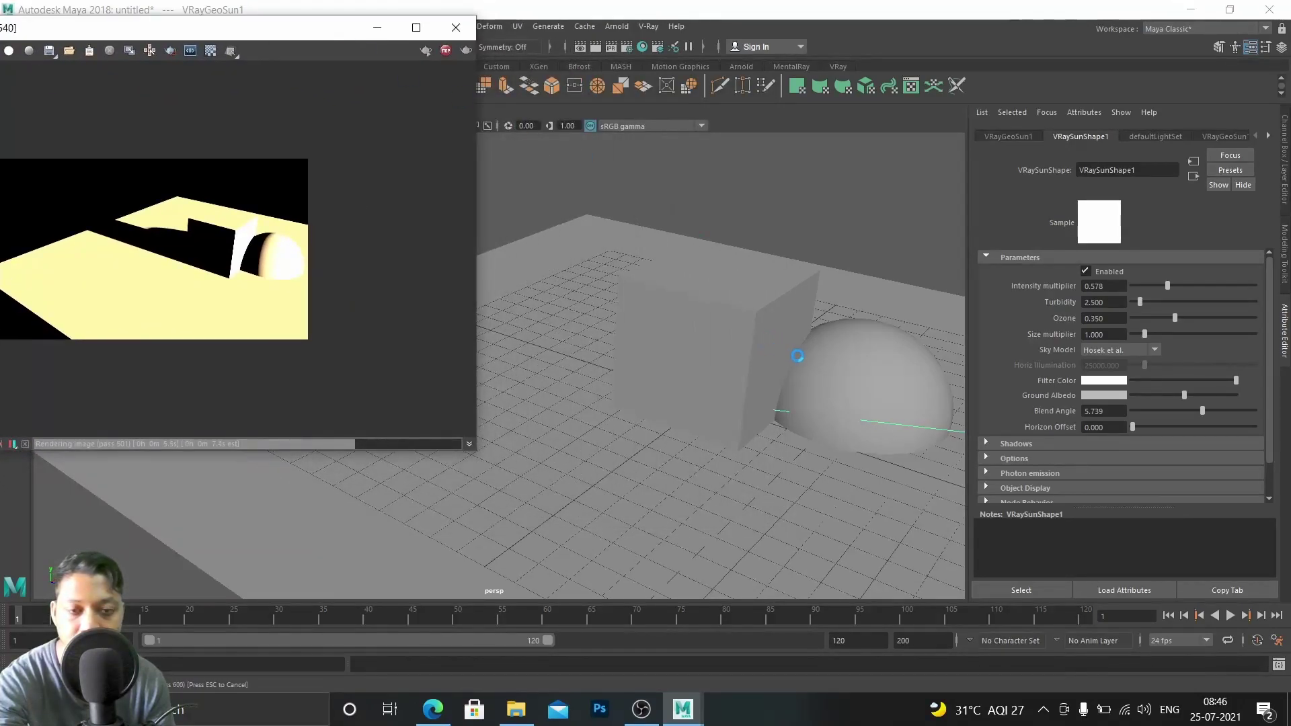
{"action": "middle_click_drag", "start_coordinate": [797, 356], "coordinate": [542, 242], "text": "alt"}
{"action": "right_click_drag", "start_coordinate": [567, 308], "coordinate": [666, 291], "text": "alt"}
{"action": "middle_click_drag", "start_coordinate": [665, 291], "coordinate": [694, 468], "text": "alt"}
{"action": "left_click_drag", "start_coordinate": [287, 34], "coordinate": [678, 34]}
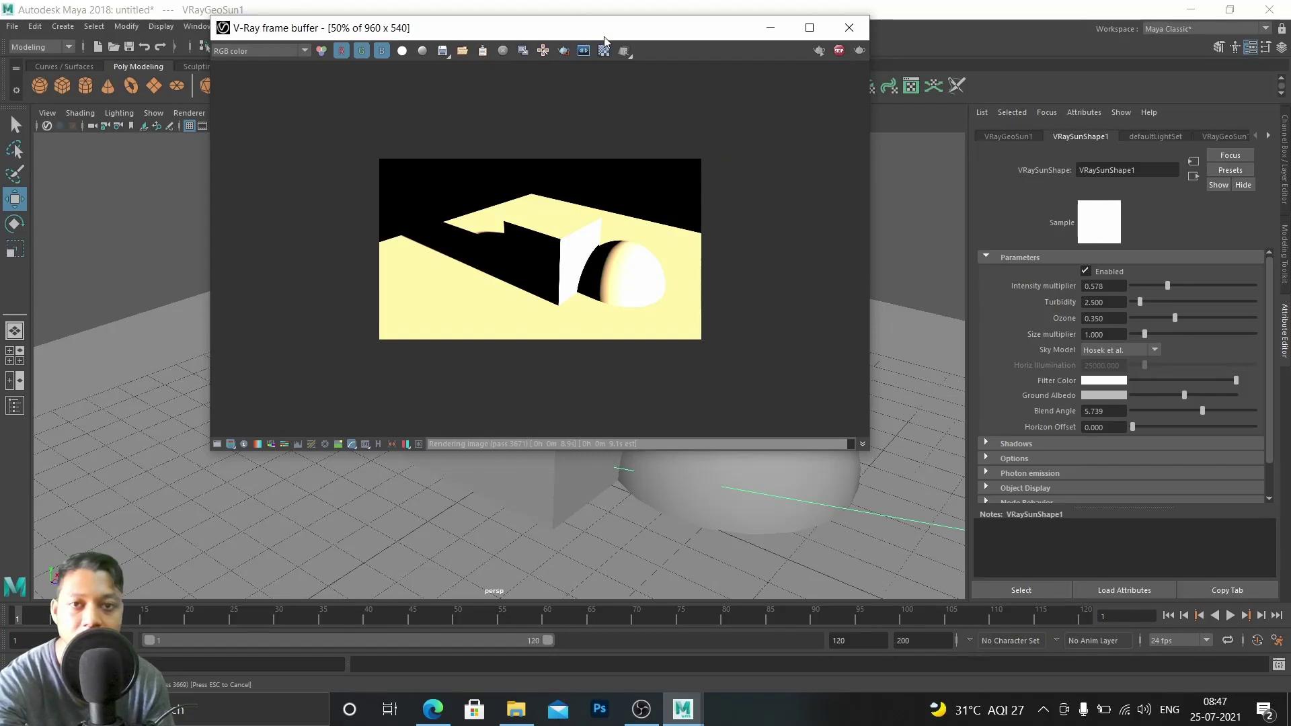
Move the V-Ray Sun slightly farther out along its Z axis and minimize the V-Ray frame buffer
{"action": "left_click_drag", "start_coordinate": [624, 24], "coordinate": [313, 50]}
{"action": "scroll", "coordinate": [660, 282], "scroll_direction": "down", "scroll_amount": 6}
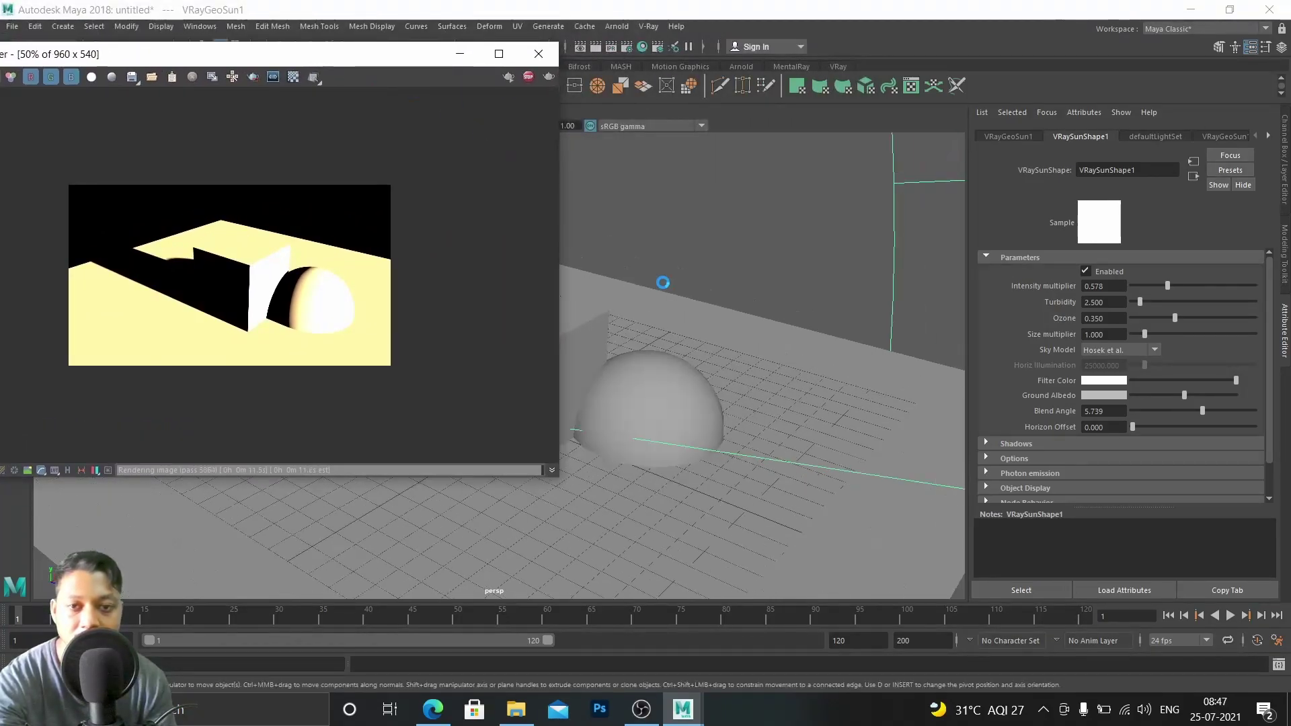
{"action": "left_click_drag", "start_coordinate": [689, 430], "coordinate": [767, 418], "text": "alt"}
{"action": "scroll", "coordinate": [768, 407], "scroll_direction": "down", "scroll_amount": 5}
{"action": "middle_click_drag", "start_coordinate": [770, 401], "coordinate": [789, 441], "text": "alt"}
{"action": "left_click_drag", "start_coordinate": [789, 441], "coordinate": [915, 347], "text": "alt"}
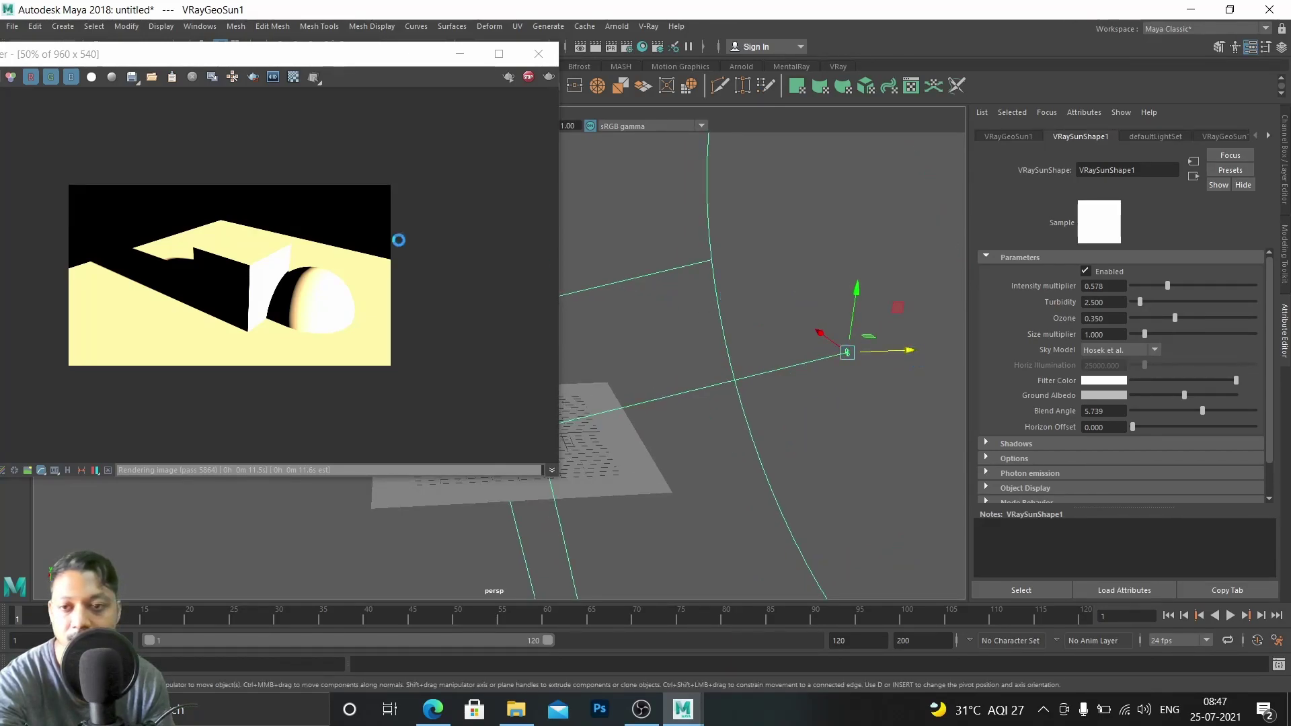
{"action": "left_click_drag", "start_coordinate": [359, 60], "coordinate": [402, 66]}
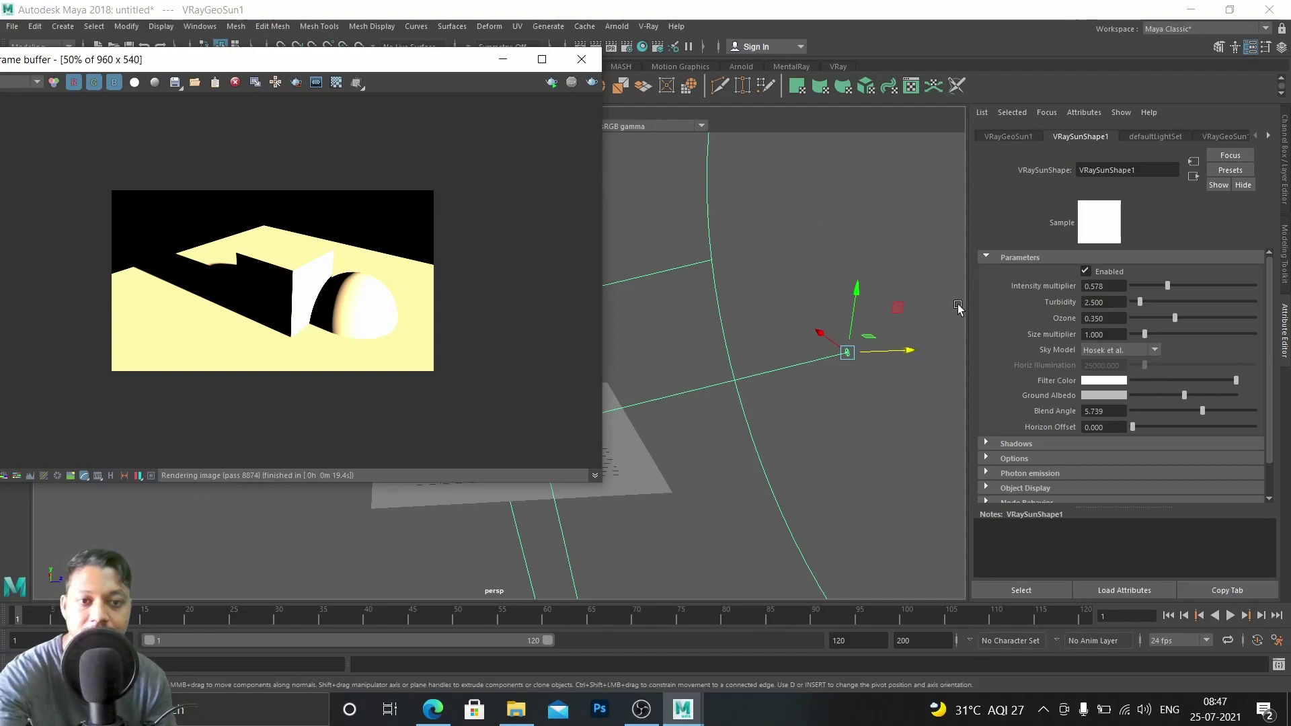
{"action": "left_click_drag", "start_coordinate": [914, 348], "coordinate": [929, 357]}
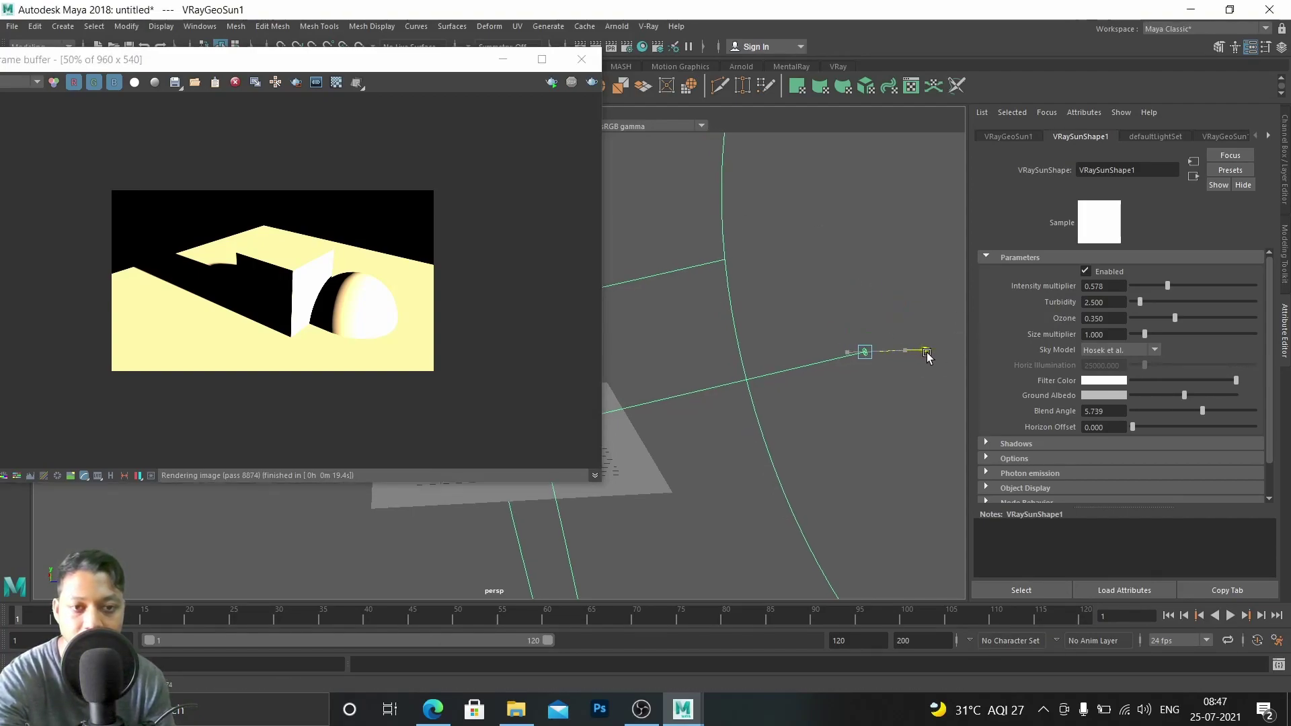
{"action": "left_click", "coordinate": [503, 59]}
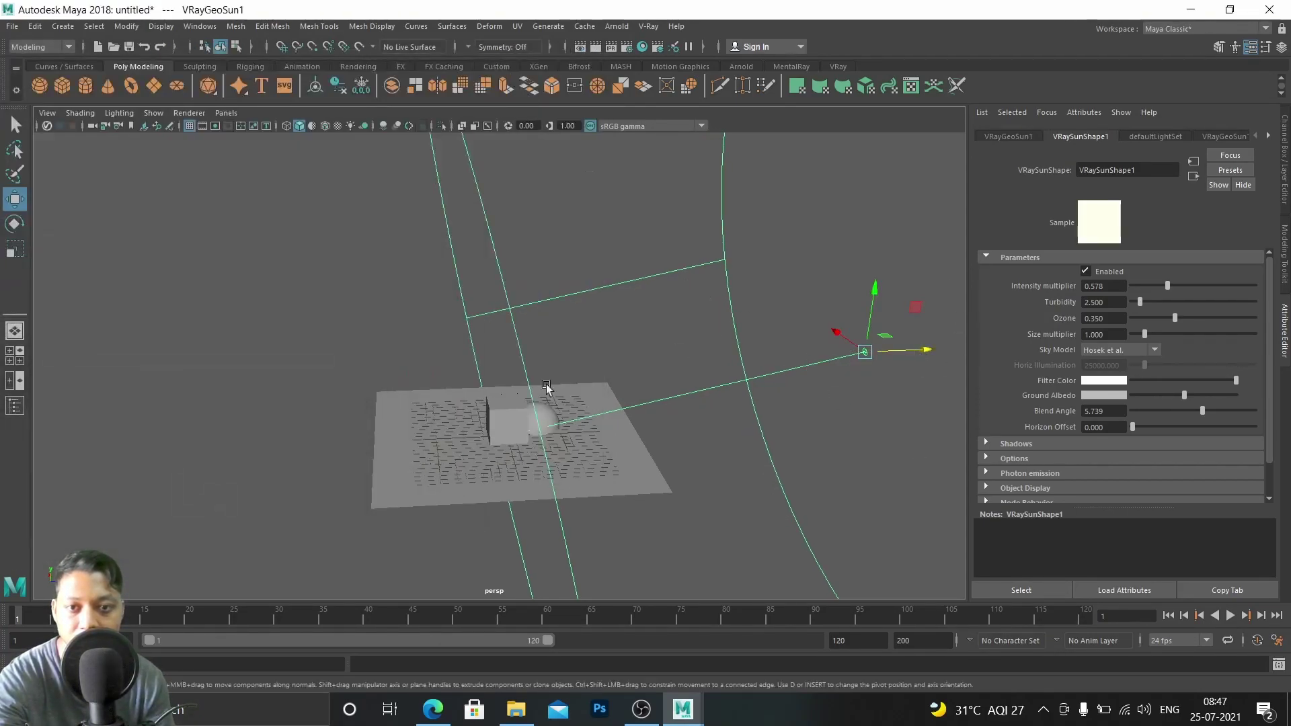
Move the V-Ray Sun along the Z axis to the opposite side of the cube and sphere
{"action": "middle_click_drag", "start_coordinate": [692, 434], "coordinate": [467, 366], "text": "alt"}
{"action": "left_click_drag", "start_coordinate": [758, 309], "coordinate": [2, 216]}
{"action": "left_click_drag", "start_coordinate": [666, 370], "coordinate": [684, 351], "text": "alt"}
{"action": "left_click_drag", "start_coordinate": [222, 308], "coordinate": [1, 322]}
{"action": "middle_click_drag", "start_coordinate": [213, 347], "coordinate": [463, 347], "text": "alt"}
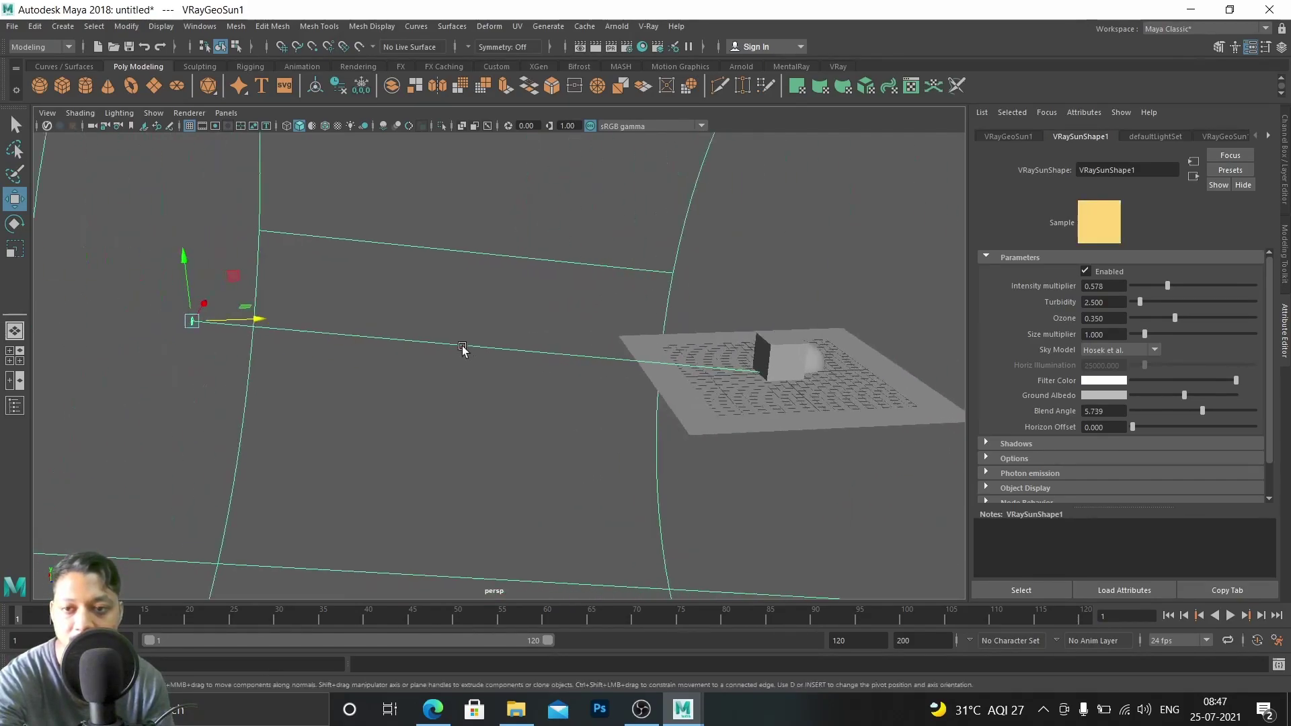
{"action": "left_click_drag", "start_coordinate": [254, 320], "coordinate": [2, 414]}
{"action": "left_click_drag", "start_coordinate": [819, 314], "coordinate": [745, 311], "text": "alt"}
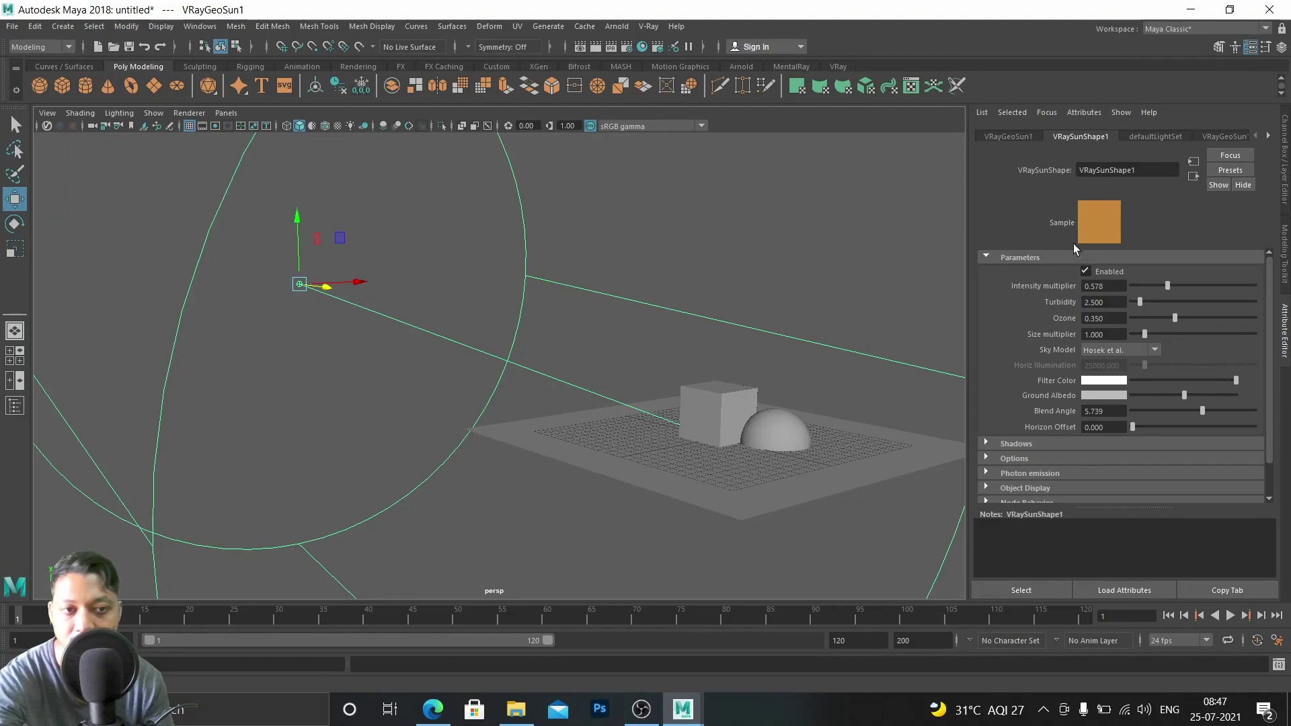
Restore the V-Ray frame buffer and render a close view of the cube and sphere with the relocated sun
{"action": "left_click_drag", "start_coordinate": [875, 408], "coordinate": [705, 263], "text": "alt"}
{"action": "scroll", "coordinate": [706, 254], "scroll_direction": "up", "scroll_amount": 5}
{"action": "middle_click_drag", "start_coordinate": [706, 251], "coordinate": [671, 380], "text": "alt"}
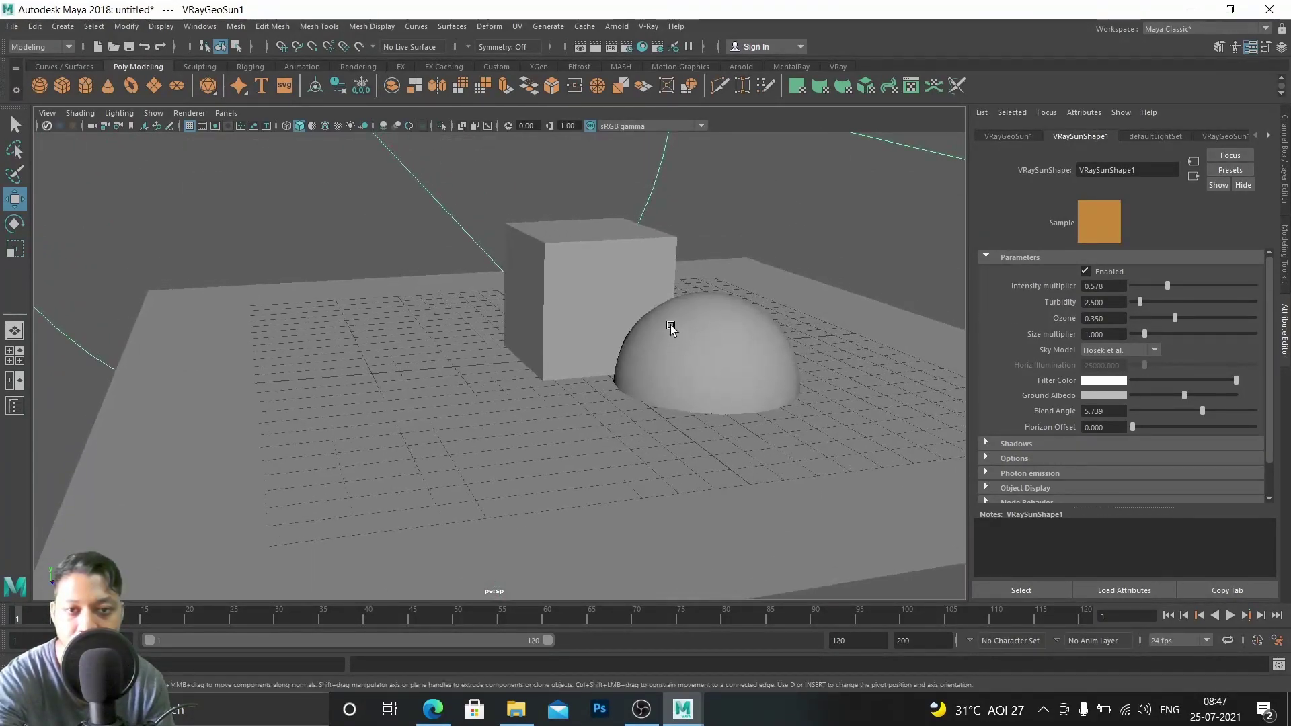
{"action": "scroll", "coordinate": [740, 353], "scroll_direction": "up", "scroll_amount": 3}
{"action": "scroll", "coordinate": [738, 352], "scroll_direction": "down", "scroll_amount": 5}
{"action": "scroll", "coordinate": [735, 356], "scroll_direction": "up", "scroll_amount": 5}
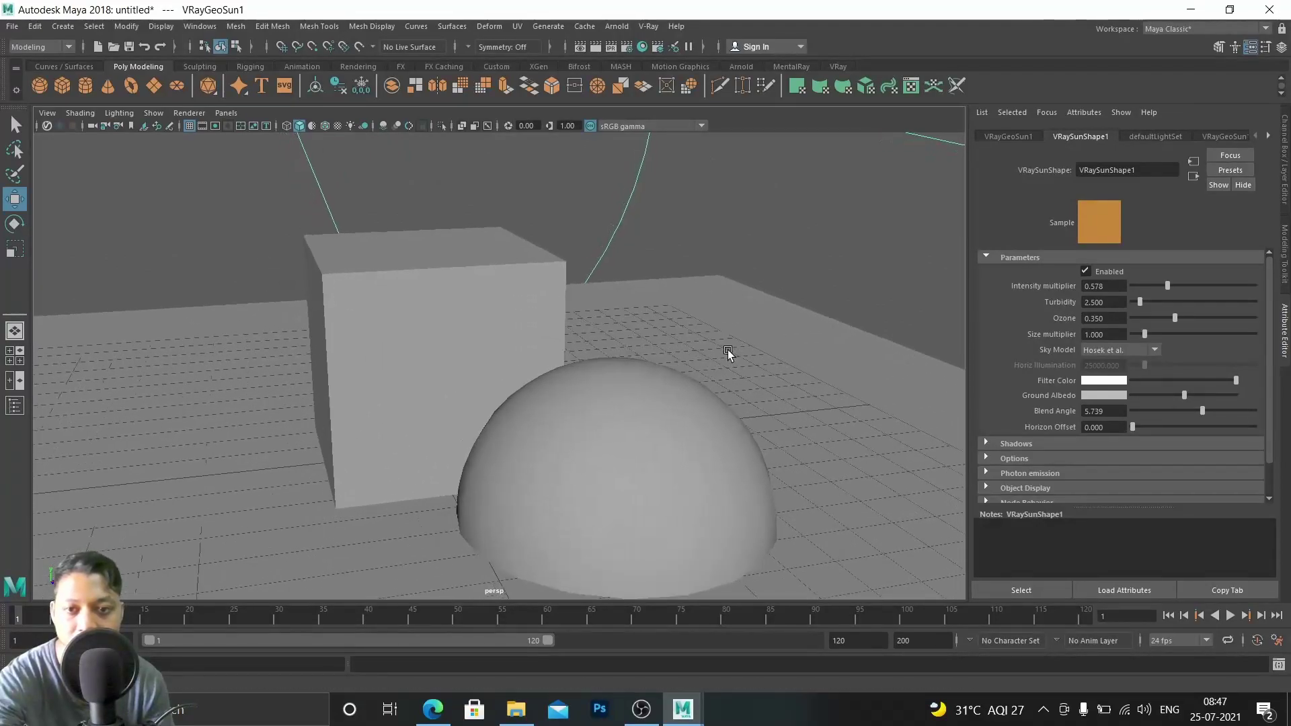
{"action": "middle_click_drag", "start_coordinate": [684, 341], "coordinate": [706, 325], "text": "alt"}
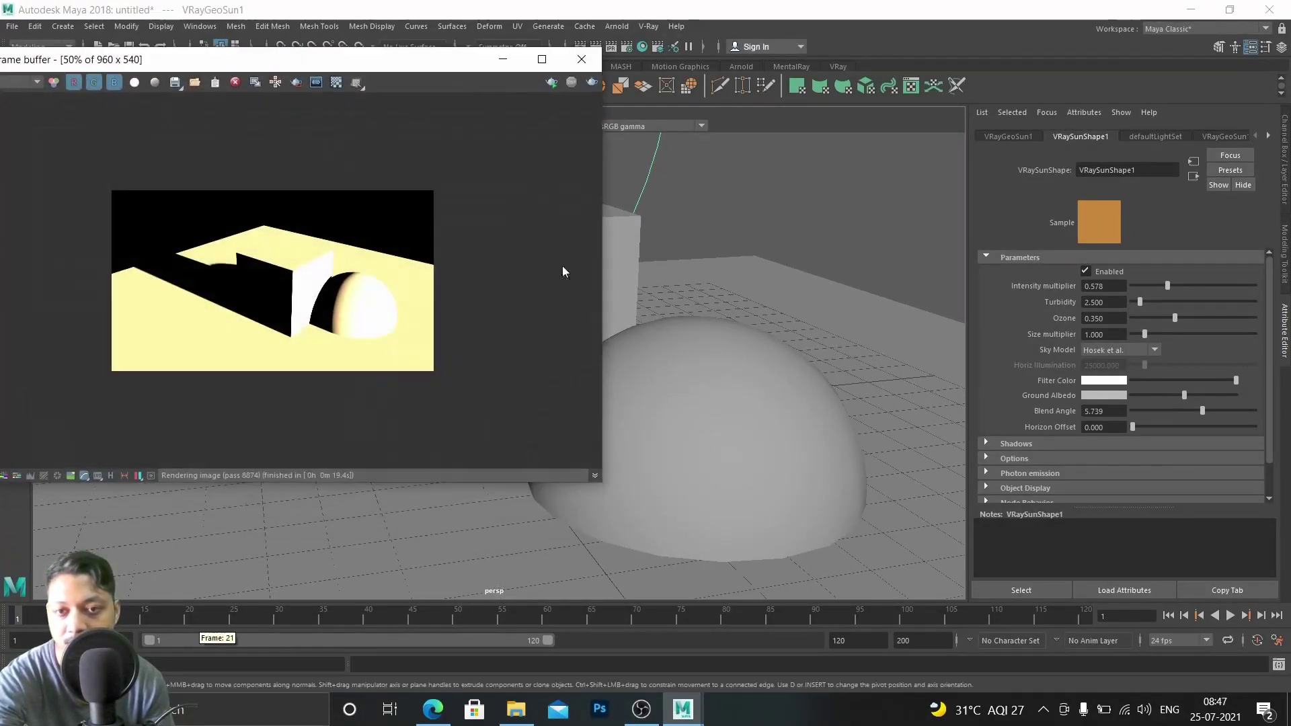
{"action": "left_click_drag", "start_coordinate": [410, 60], "coordinate": [501, 59]}
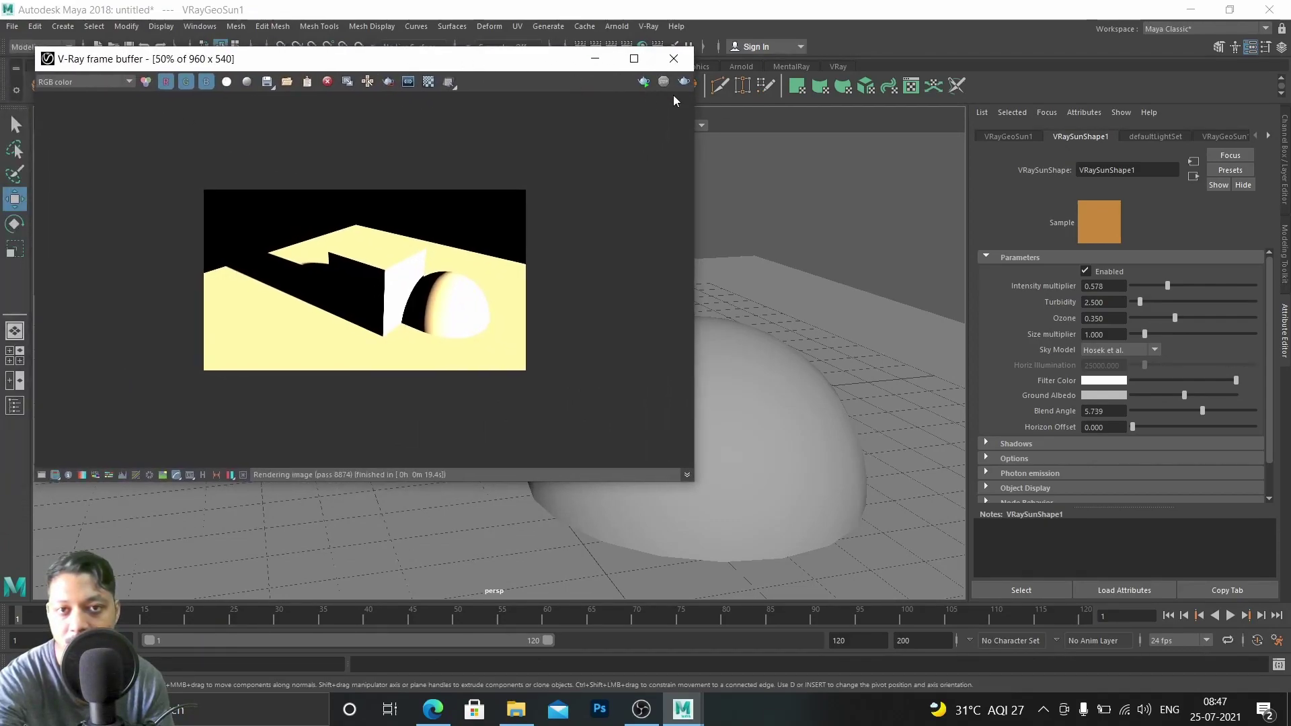
{"action": "left_click", "coordinate": [683, 82]}
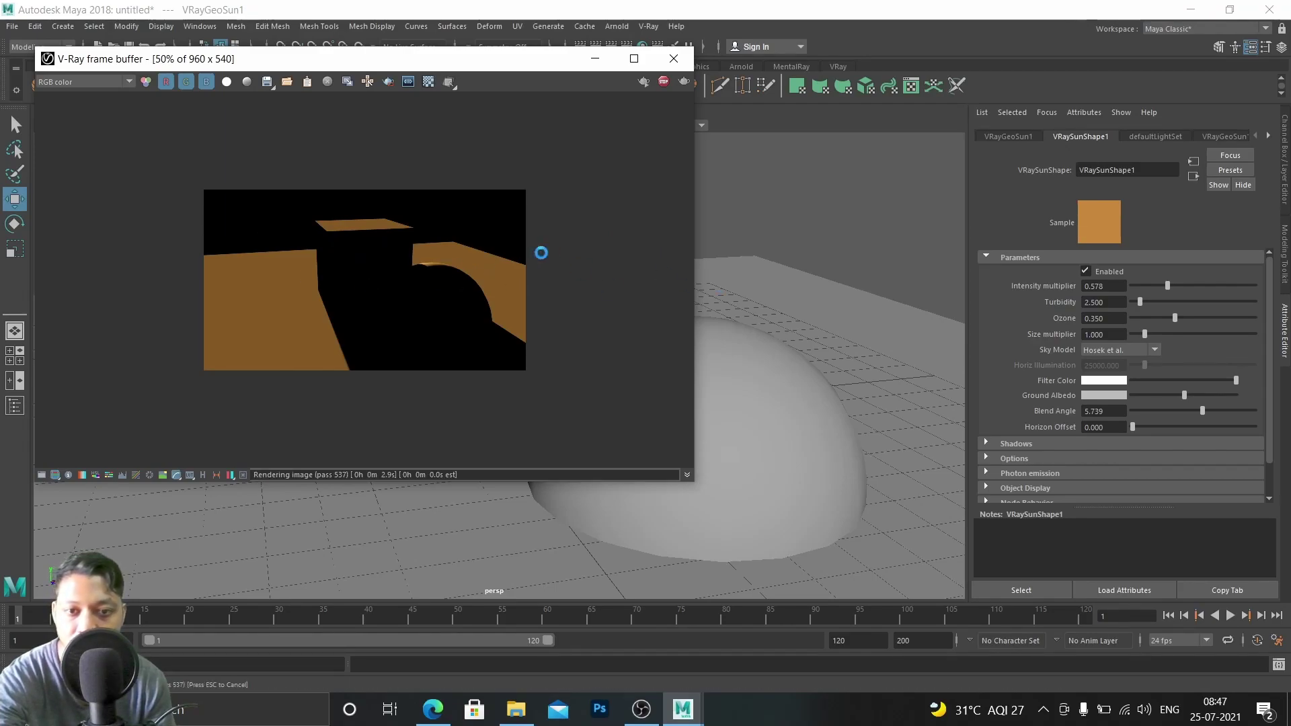
Minimize the V-Ray frame buffer and delete the V-Ray Sun from the scene
{"action": "left_click", "coordinate": [605, 60]}
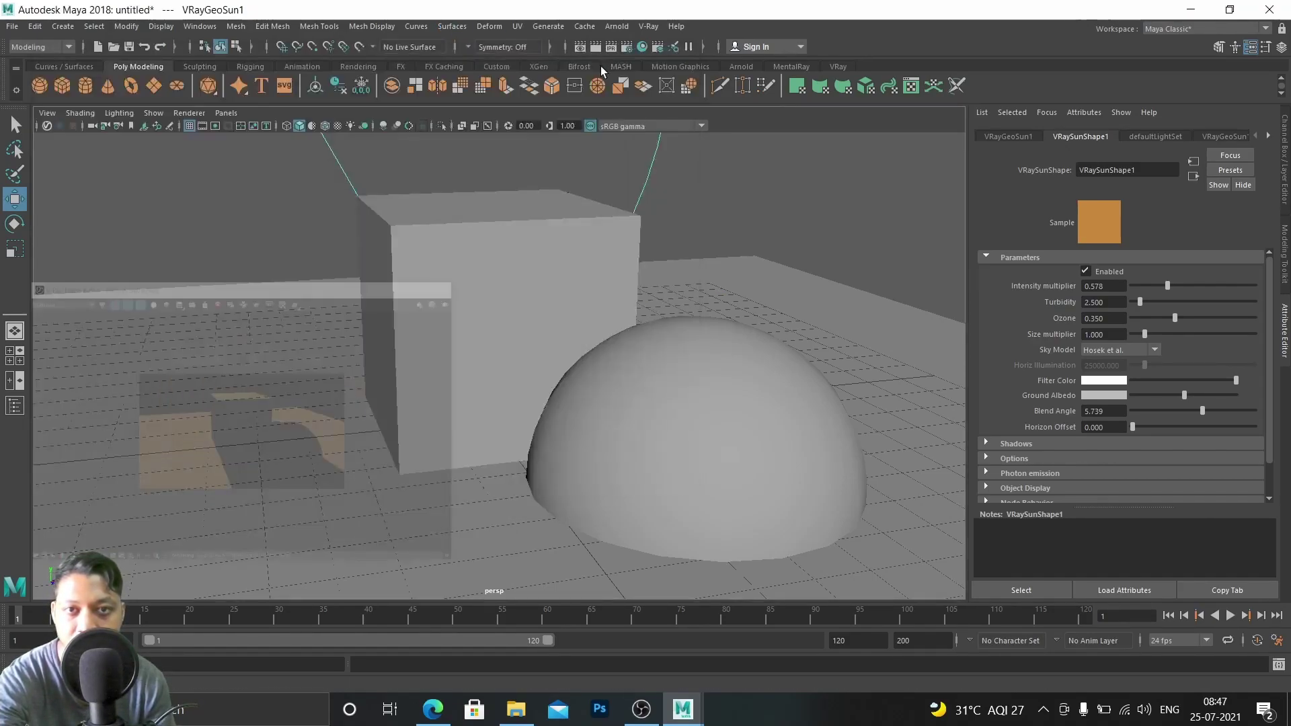
{"action": "scroll", "coordinate": [420, 360], "scroll_direction": "up", "scroll_amount": 5}
{"action": "scroll", "coordinate": [431, 360], "scroll_direction": "down", "scroll_amount": 8}
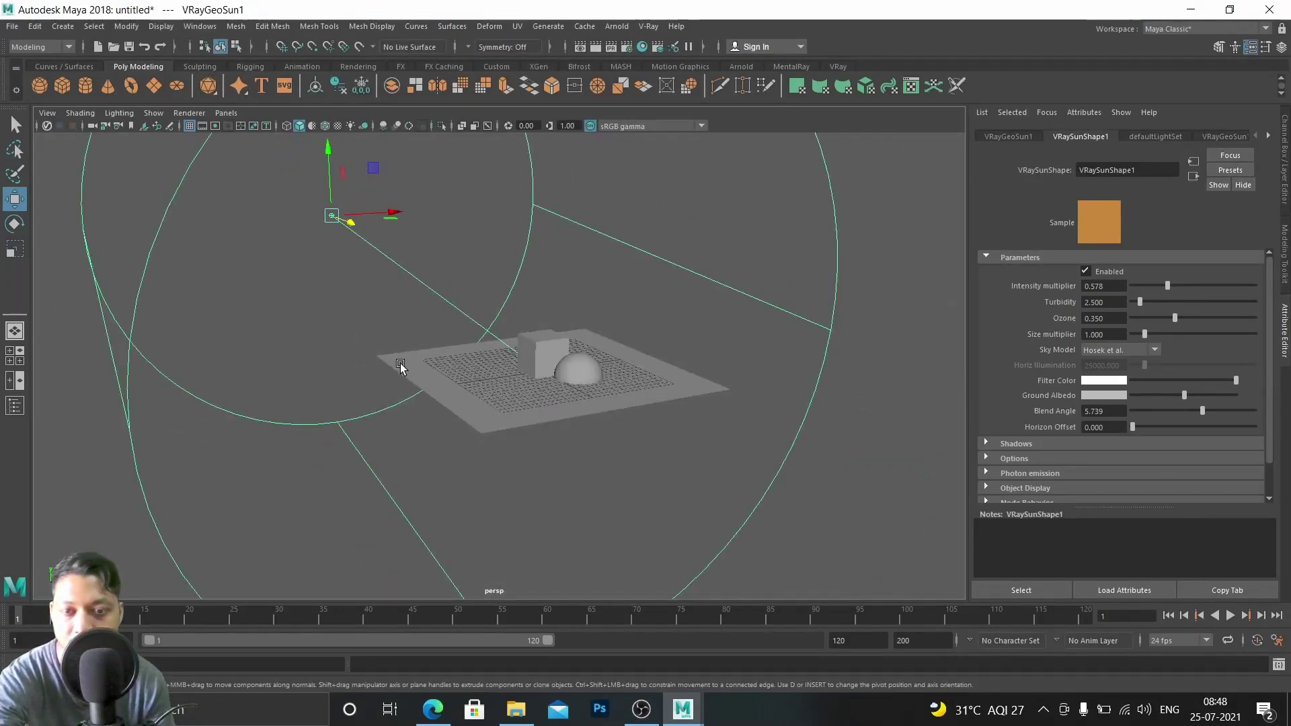
{"action": "scroll", "coordinate": [410, 364], "scroll_direction": "up", "scroll_amount": 2}
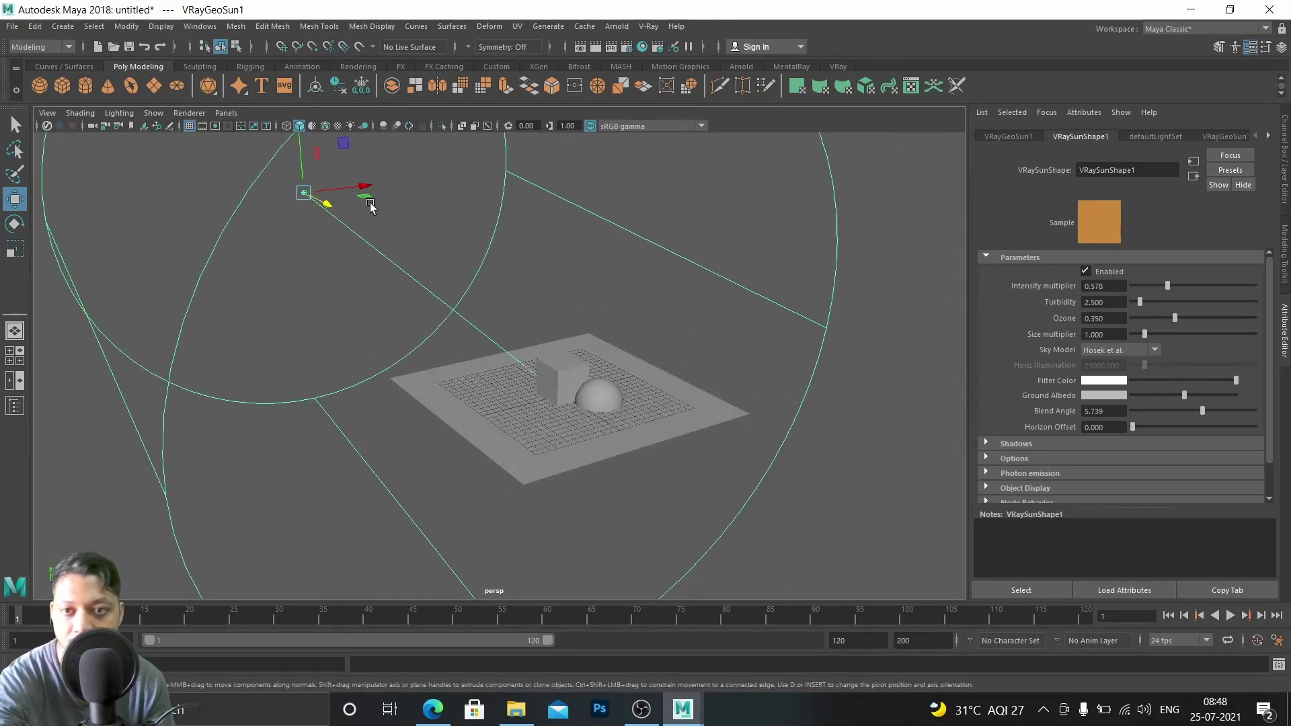
{"action": "left_click", "coordinate": [446, 245]}
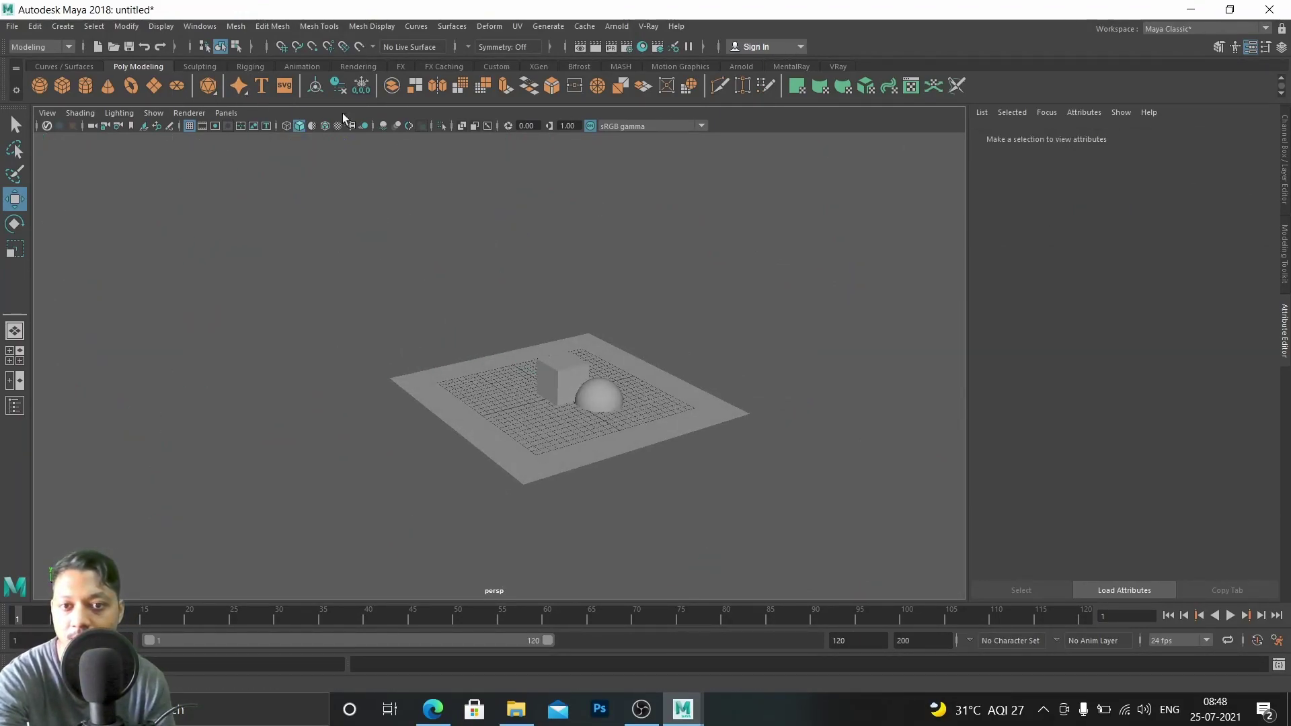
Add a V-Ray Sky to the scene
{"action": "scroll", "coordinate": [515, 410], "scroll_direction": "up", "scroll_amount": 10}
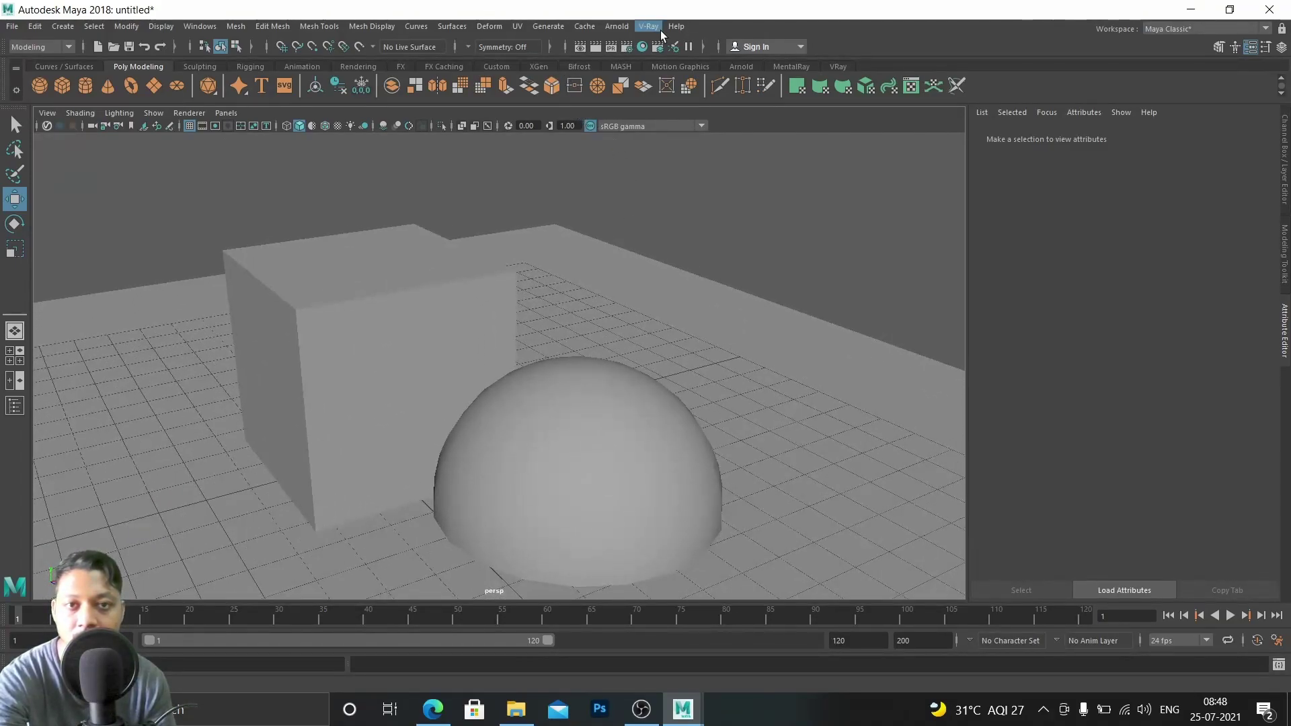
{"action": "left_click", "coordinate": [649, 26]}
{"action": "mouse_move", "coordinate": [724, 98]}
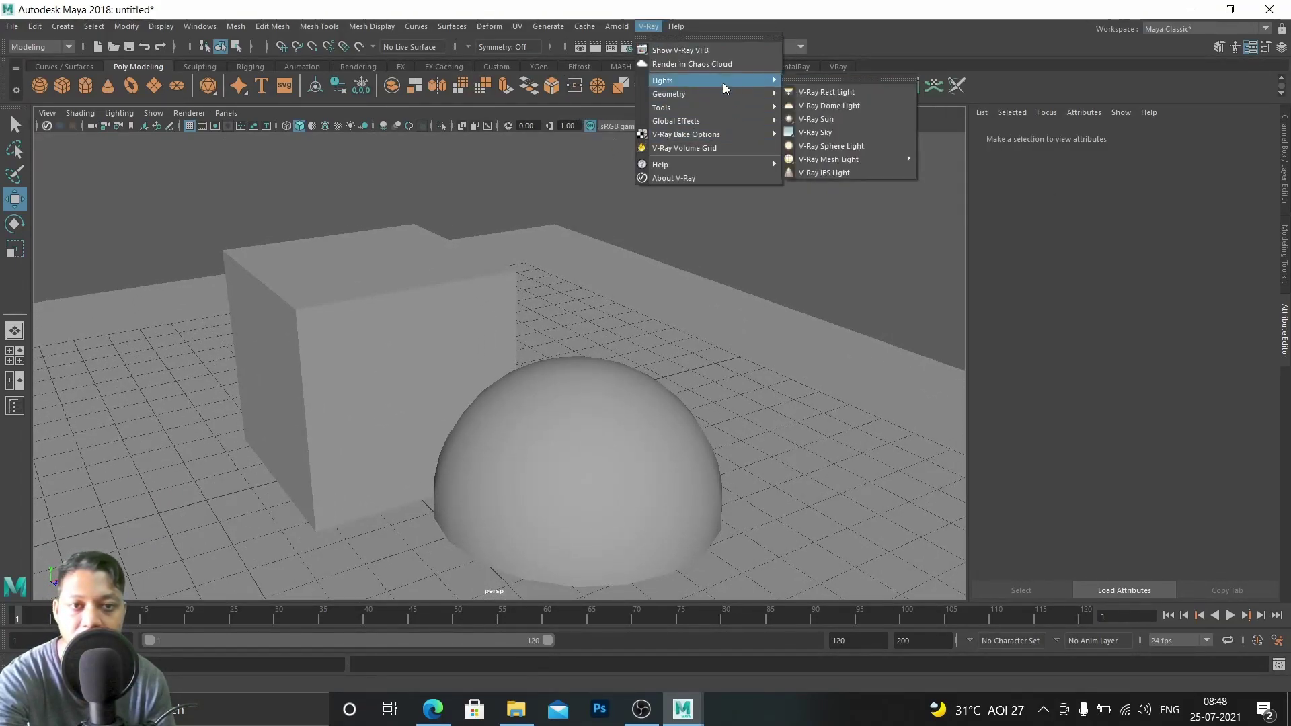
{"action": "left_click", "coordinate": [841, 134]}
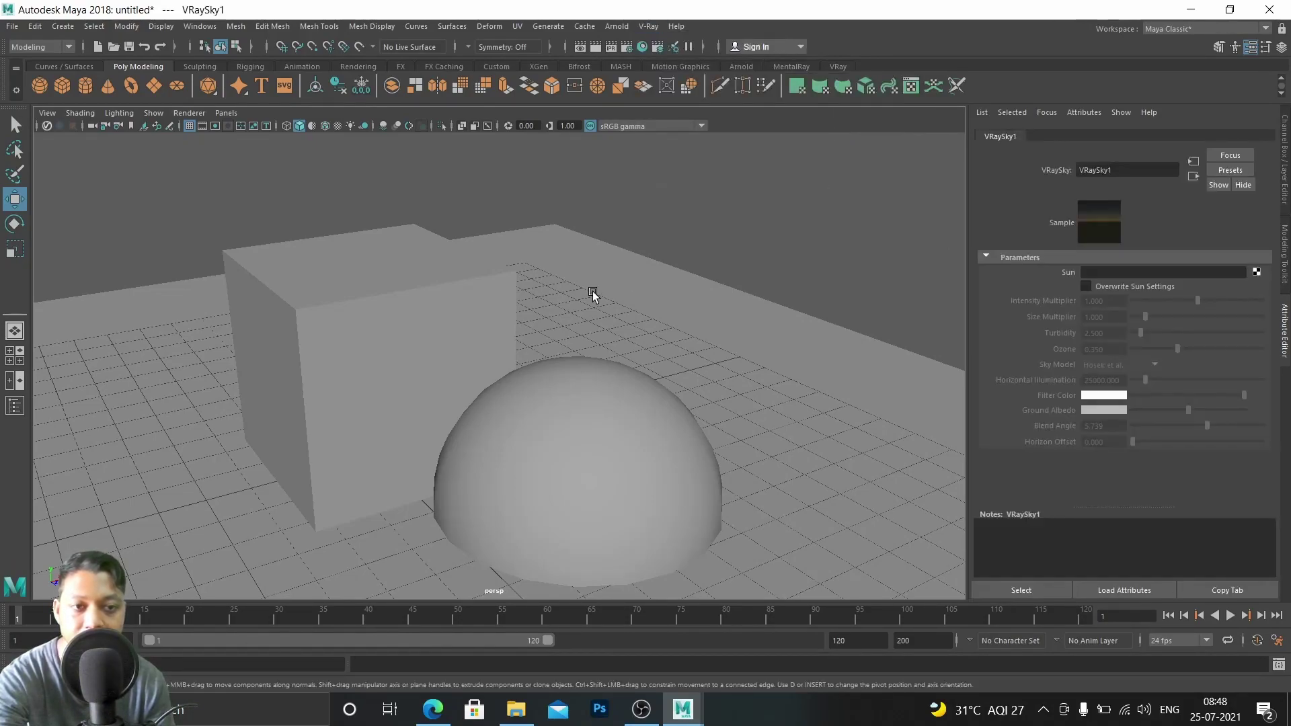
{"action": "scroll", "coordinate": [819, 316], "scroll_direction": "down", "scroll_amount": 10}
{"action": "left_click_drag", "start_coordinate": [715, 333], "coordinate": [717, 342], "text": "alt"}
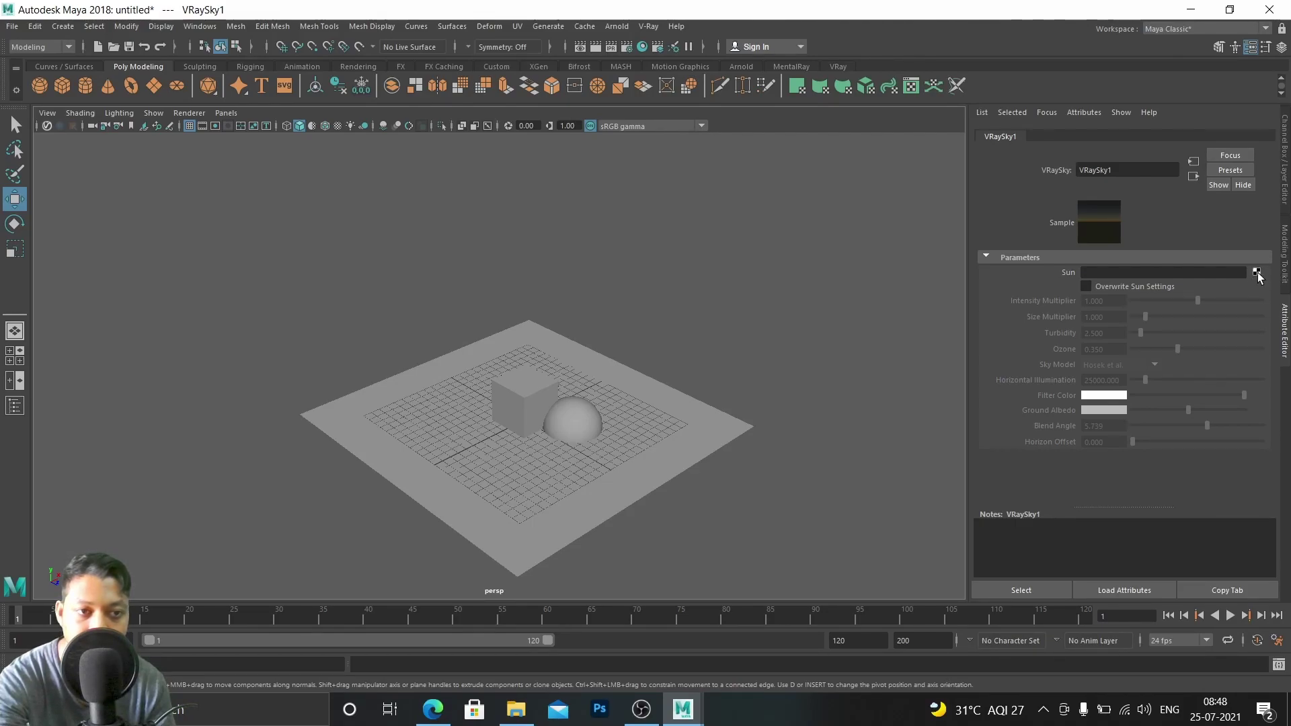
Enable Overwrite Sun Settings on the V-Ray Sky and set its intensity multiplier to 1.094
{"action": "left_click", "coordinate": [1086, 286]}
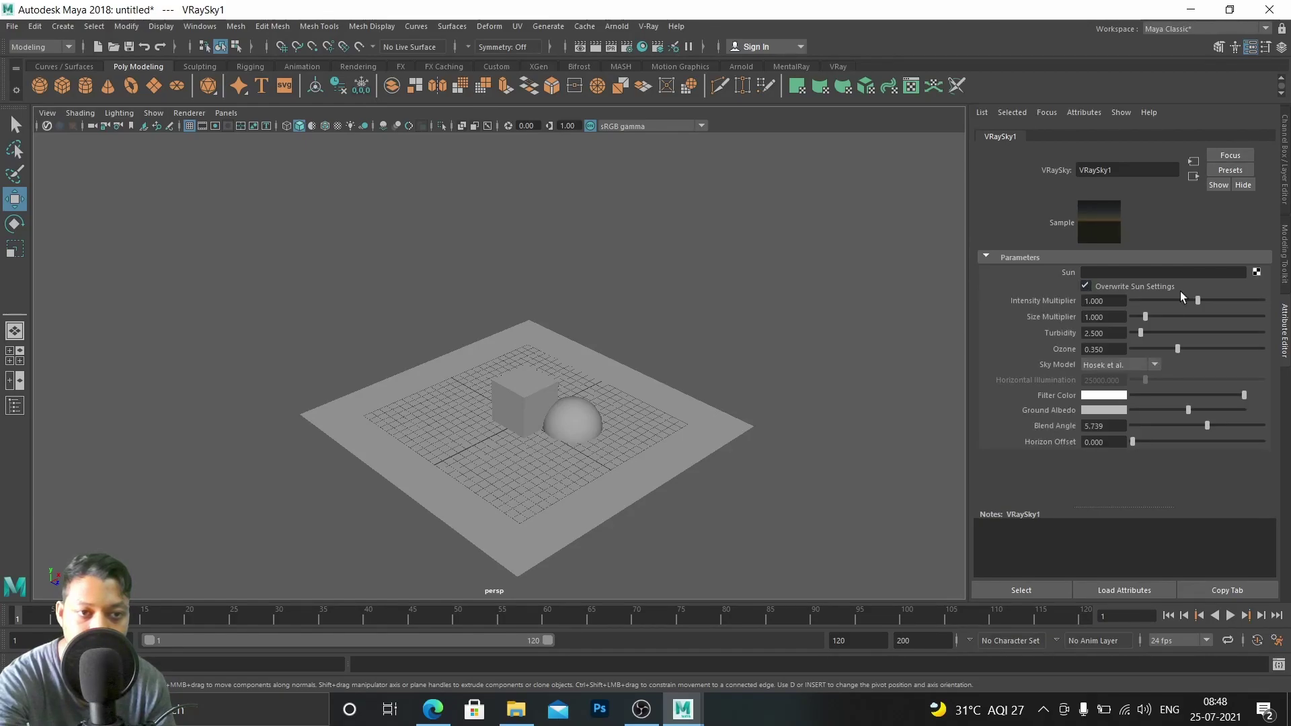
{"action": "left_click_drag", "start_coordinate": [1202, 302], "coordinate": [1202, 298]}
{"action": "left_click_drag", "start_coordinate": [770, 329], "coordinate": [742, 333], "text": "alt"}
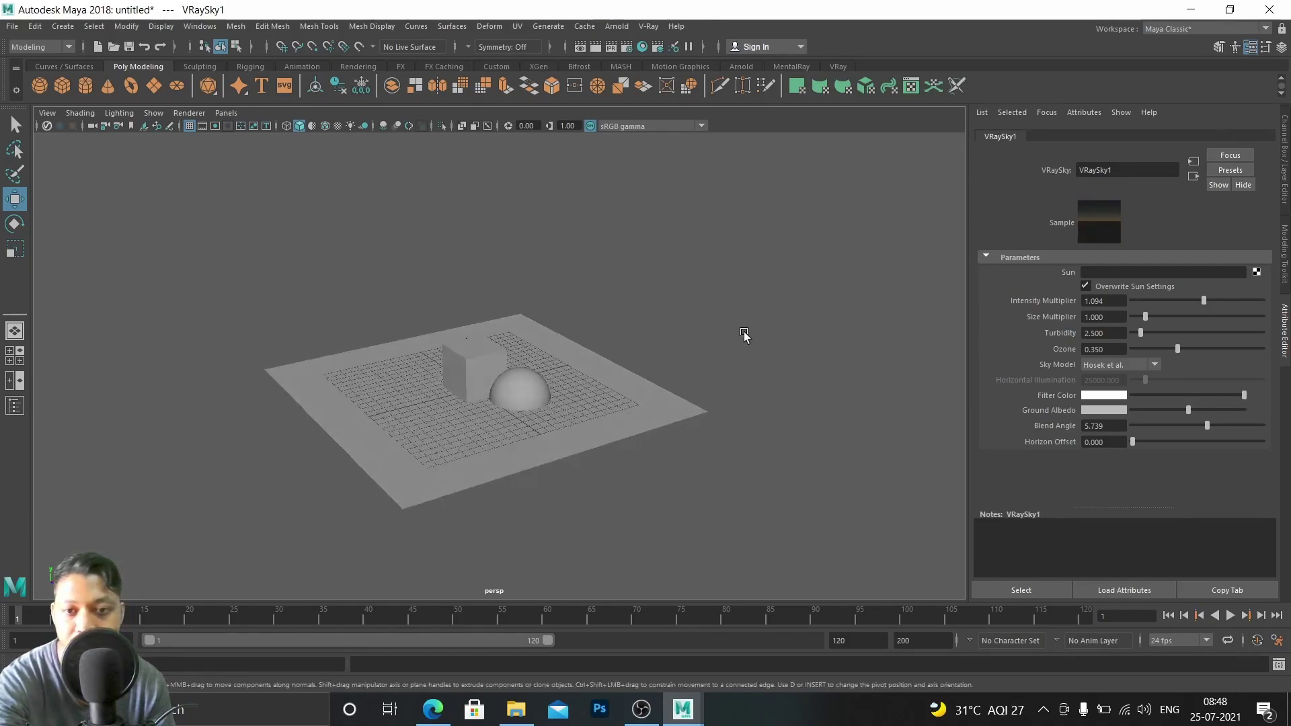
{"action": "scroll", "coordinate": [727, 326], "scroll_direction": "up", "scroll_amount": 5}
Restore the V-Ray frame buffer and render the scene with the V-Ray Sky
{"action": "left_click", "coordinate": [12, 682]}
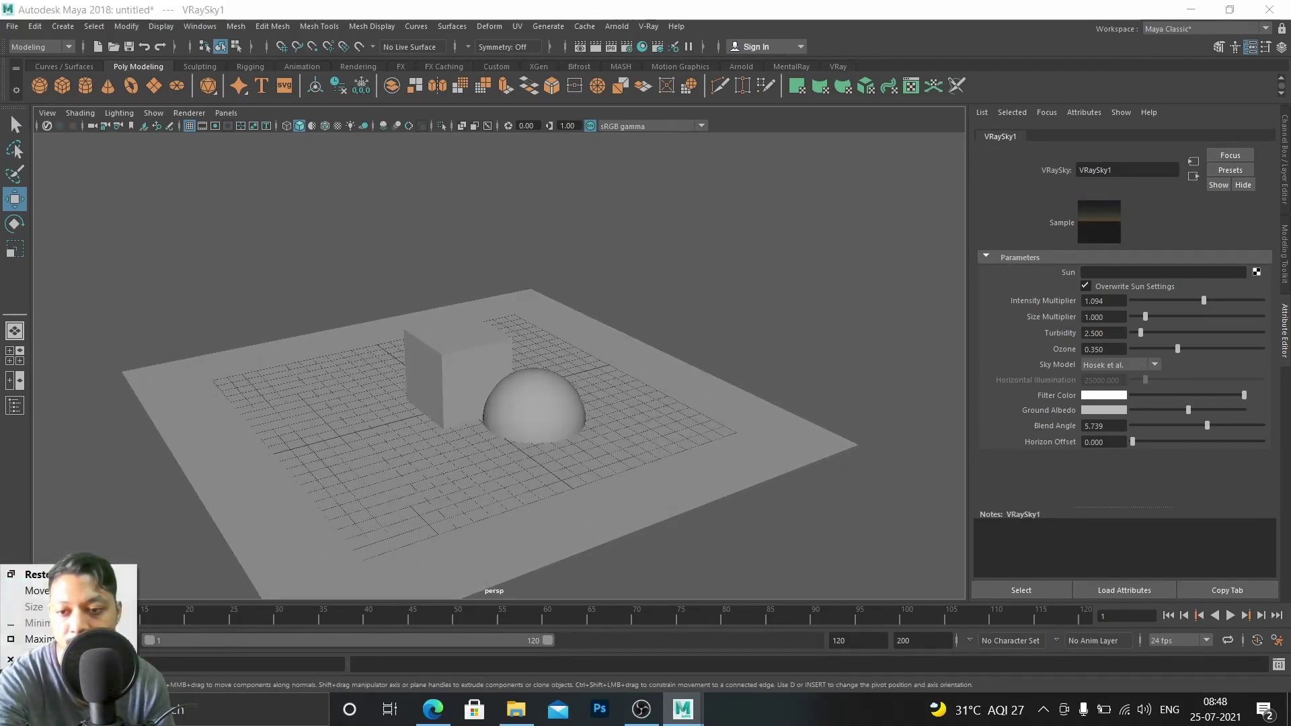
{"action": "left_click", "coordinate": [38, 575]}
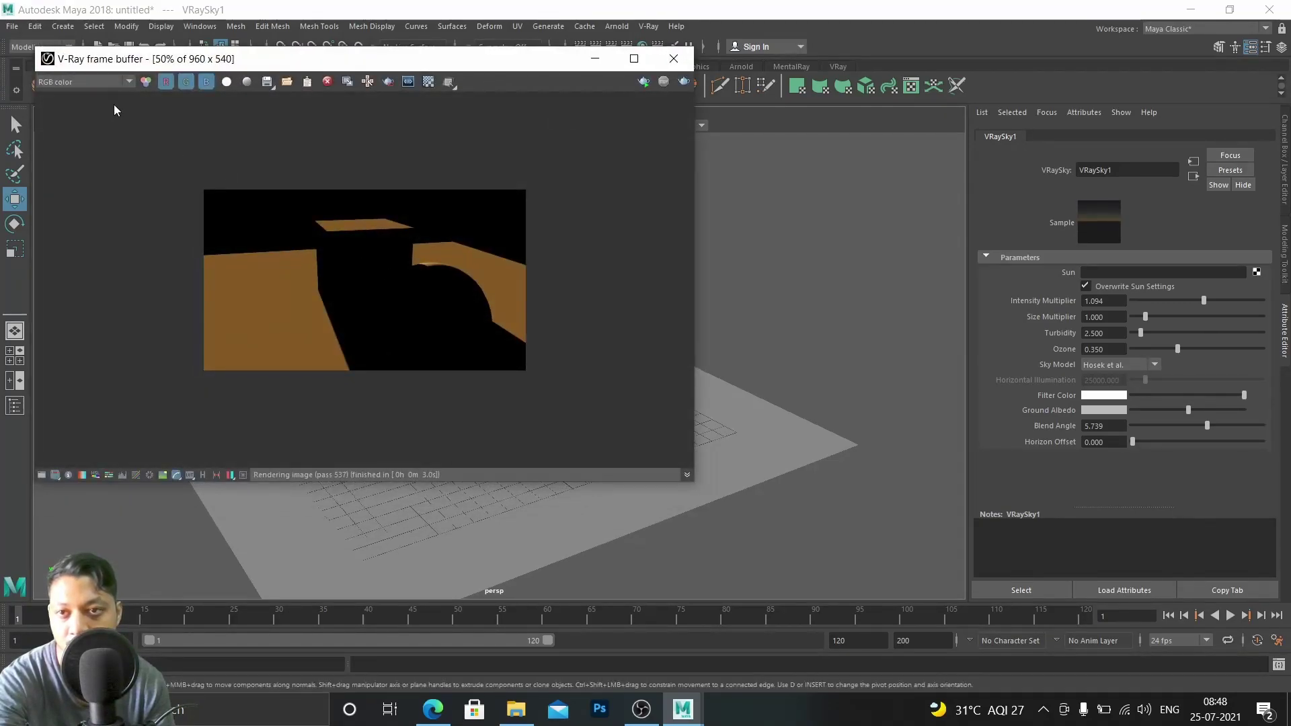
{"action": "left_click", "coordinate": [684, 81]}
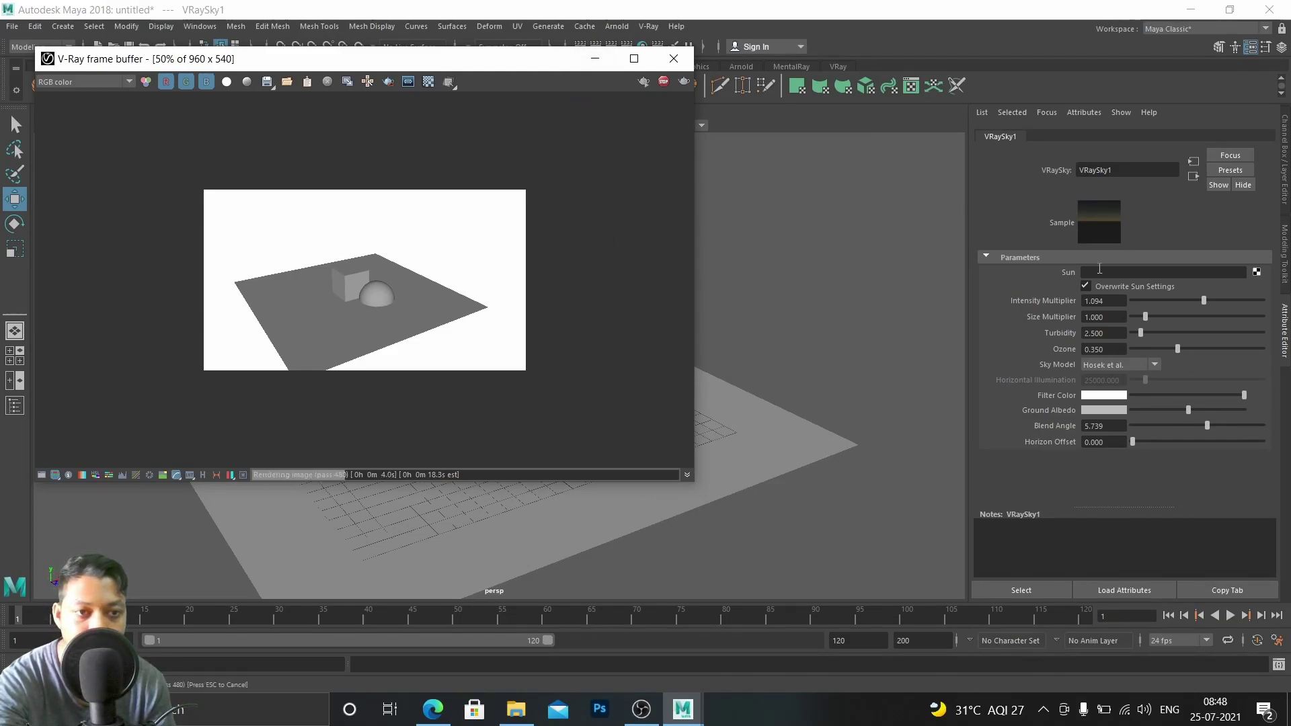
Lower the V-Ray Sky's intensity multiplier to 0.552 and stop the running render
{"action": "left_click_drag", "start_coordinate": [1193, 302], "coordinate": [1169, 301]}
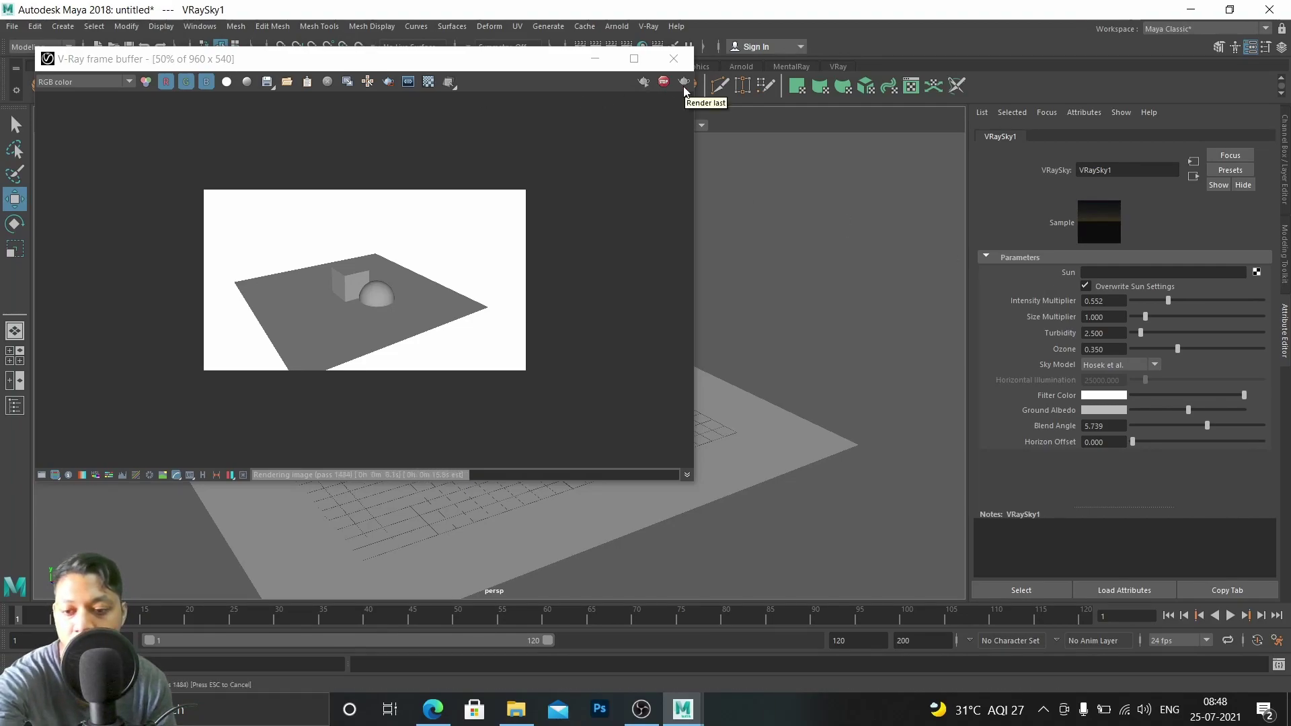
{"action": "scroll", "coordinate": [835, 345], "scroll_direction": "up", "scroll_amount": 9}
{"action": "scroll", "coordinate": [835, 345], "scroll_direction": "down", "scroll_amount": 6}
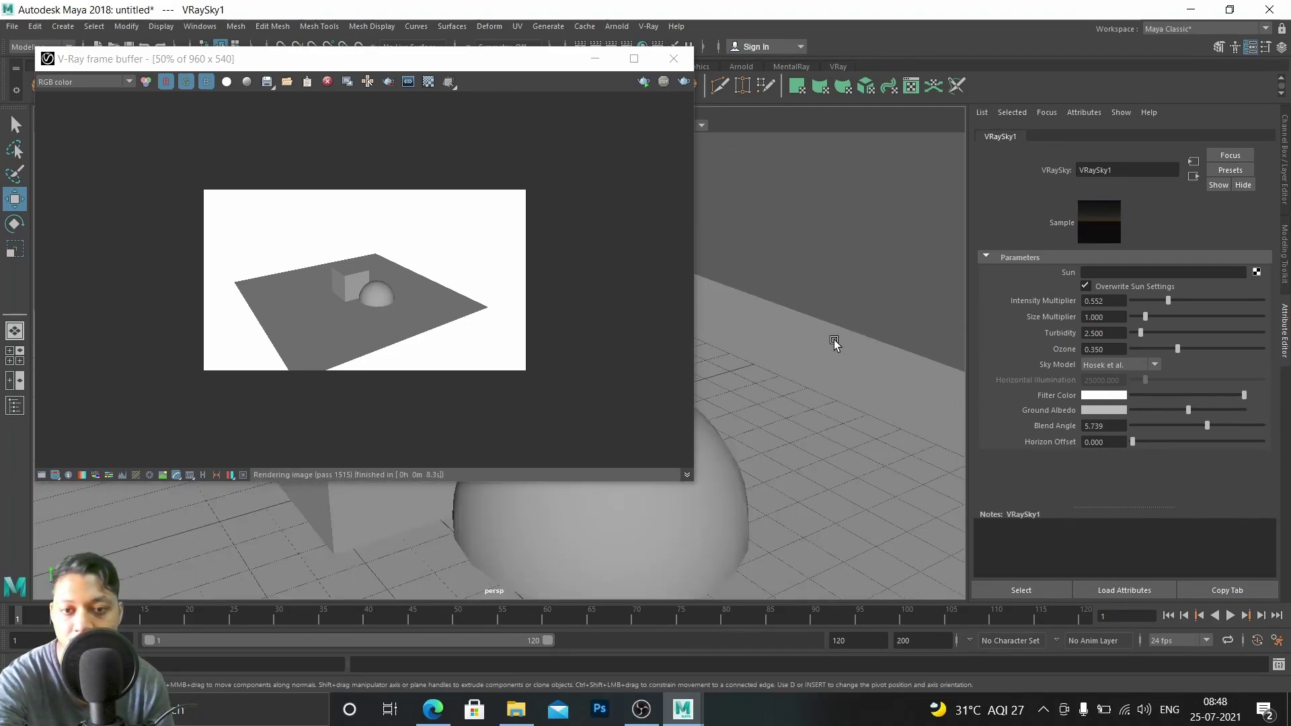
Render the scene again with the reduced V-Ray Sky intensity and close the frame buffer
{"action": "left_click", "coordinate": [684, 81]}
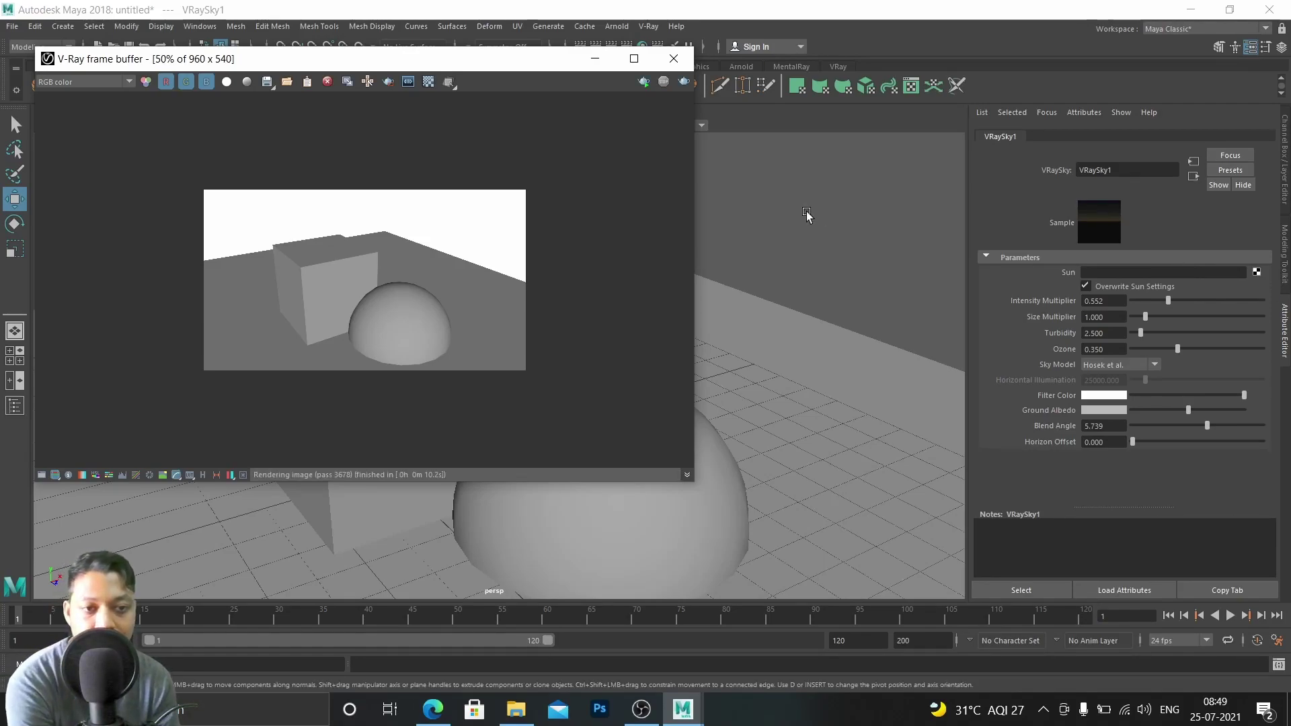
{"action": "left_click", "coordinate": [673, 59]}
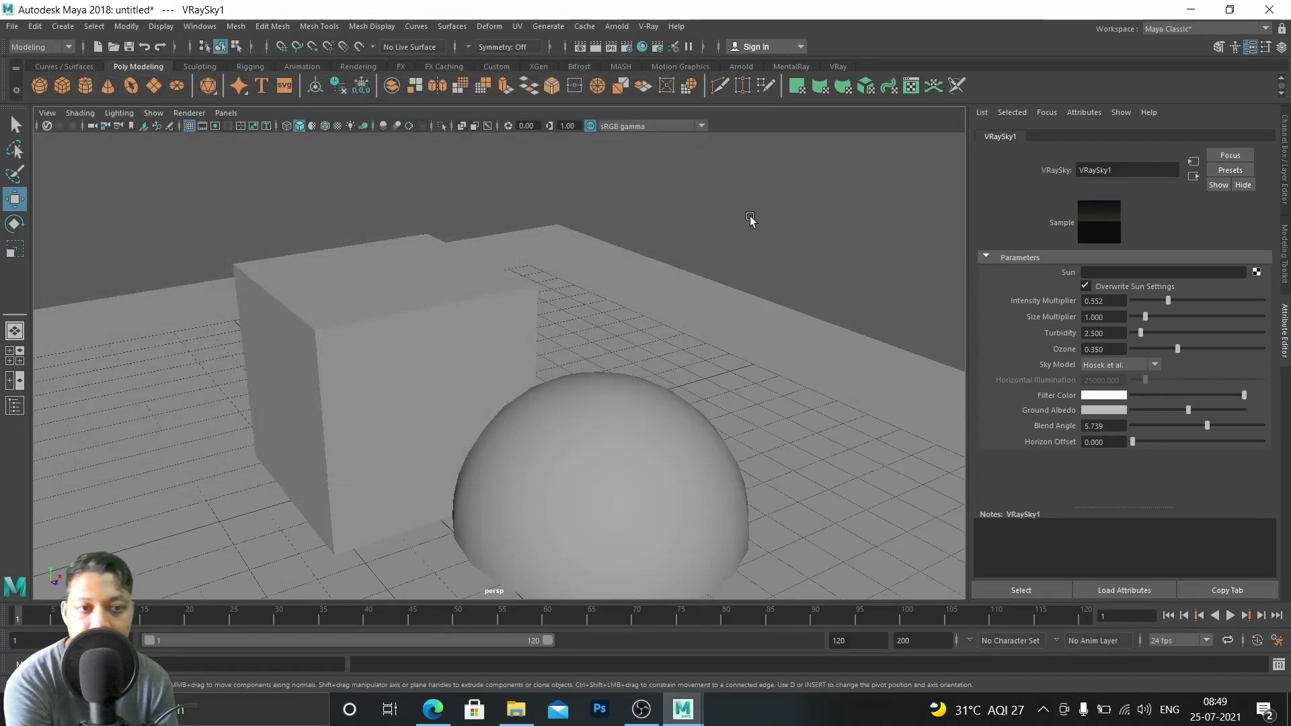
Box-select everything around the cube and half-sphere to check the scene's contents, and clear the selection
{"action": "scroll", "coordinate": [776, 237], "scroll_direction": "down", "scroll_amount": 5}
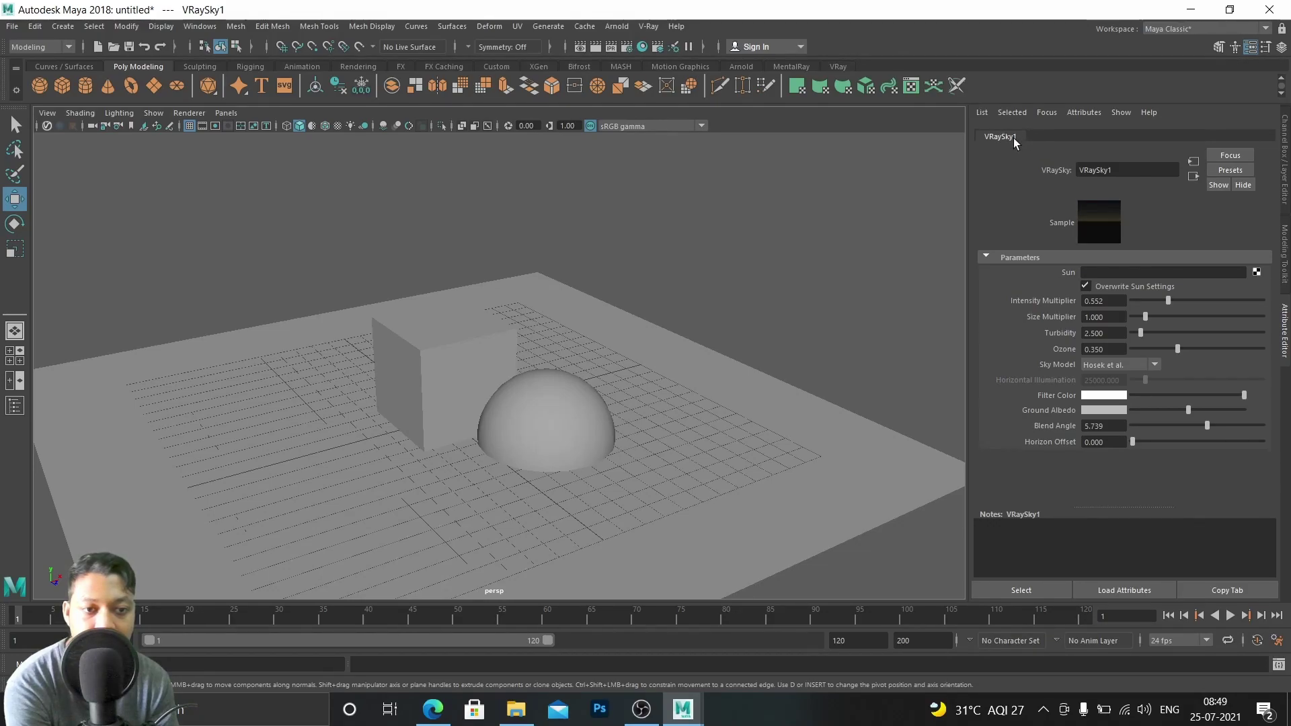
{"action": "left_click", "coordinate": [1043, 591]}
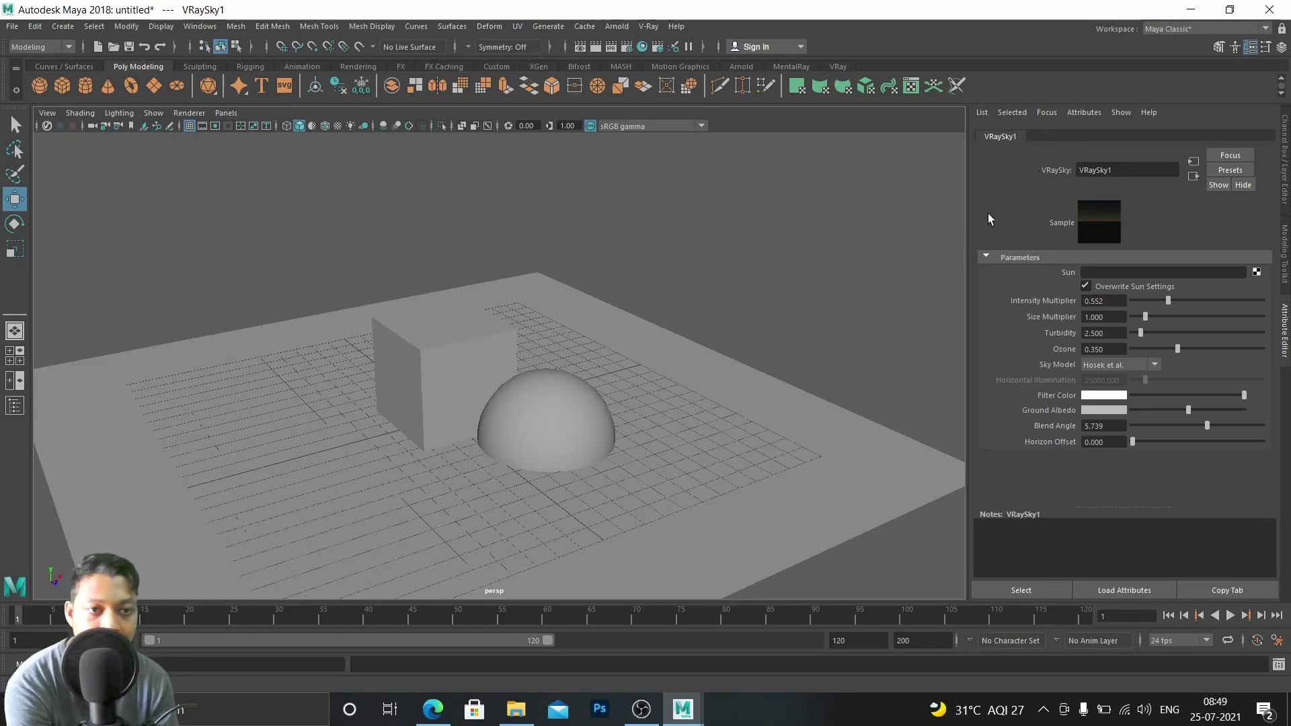
{"action": "left_click_drag", "start_coordinate": [796, 370], "coordinate": [724, 293]}
{"action": "left_click_drag", "start_coordinate": [639, 187], "coordinate": [855, 278]}
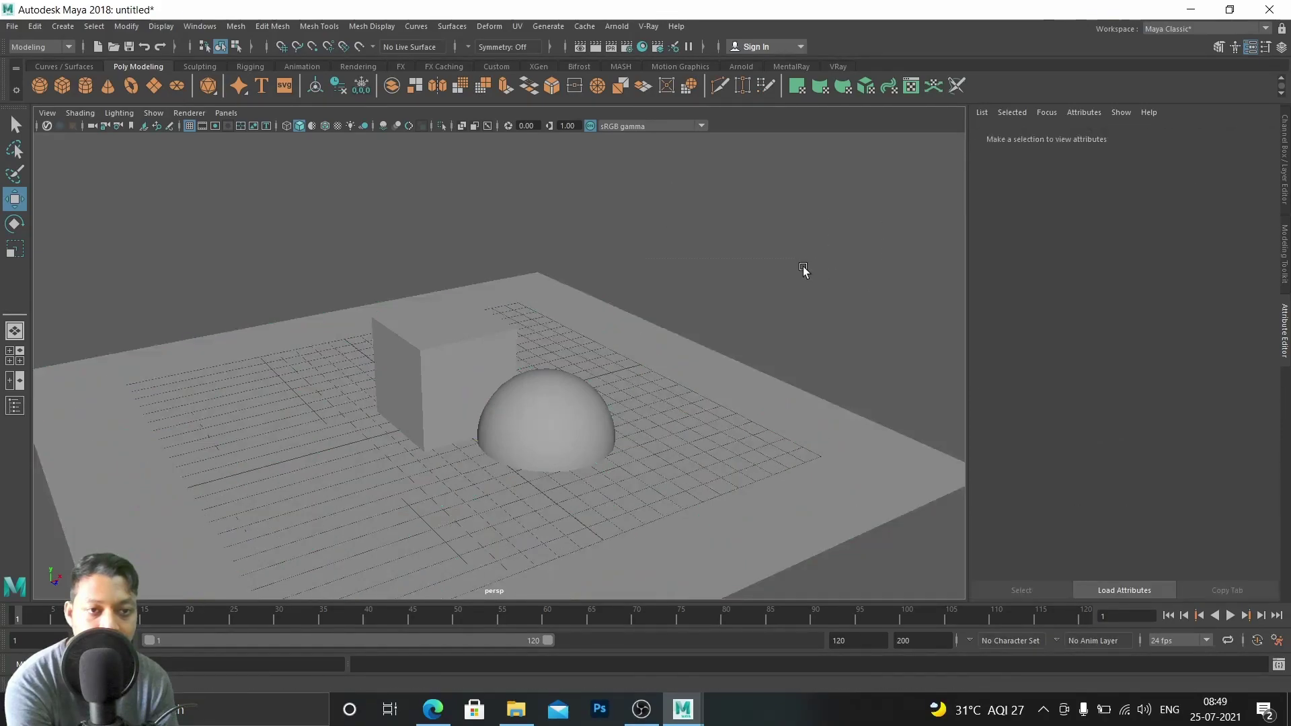
{"action": "left_click_drag", "start_coordinate": [347, 246], "coordinate": [814, 452]}
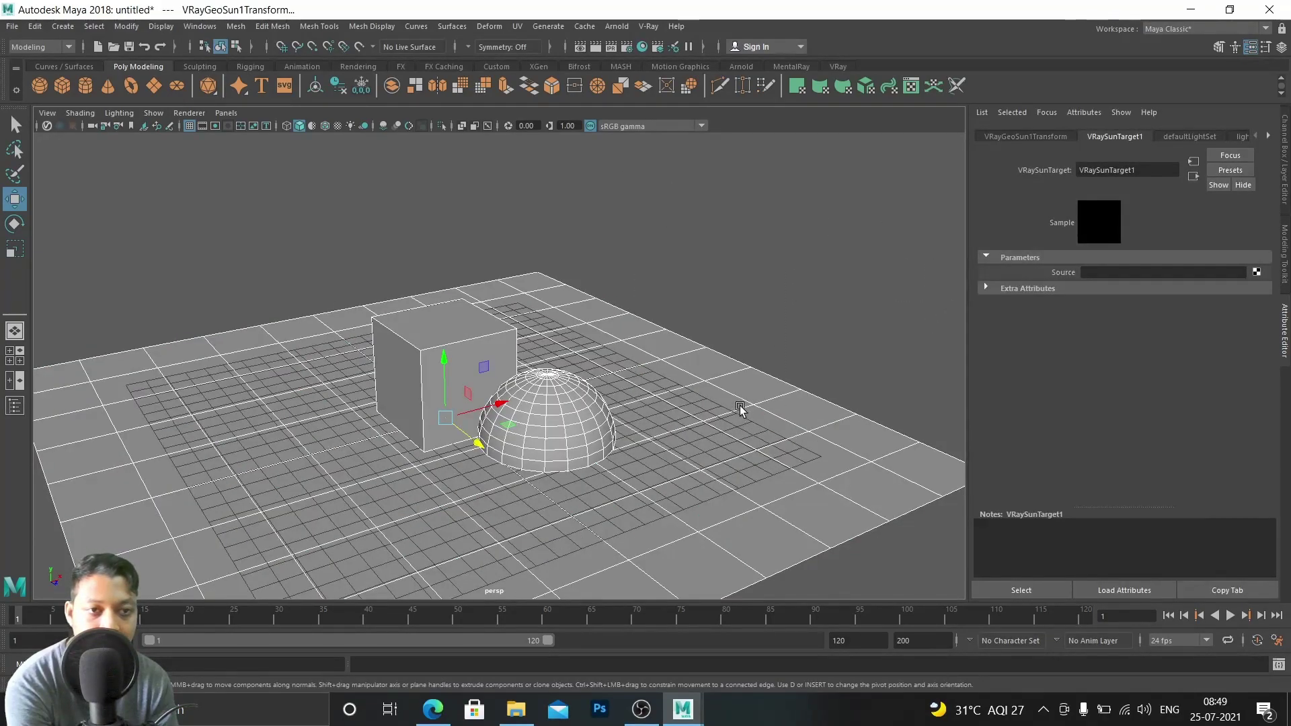
{"action": "left_click", "coordinate": [802, 303]}
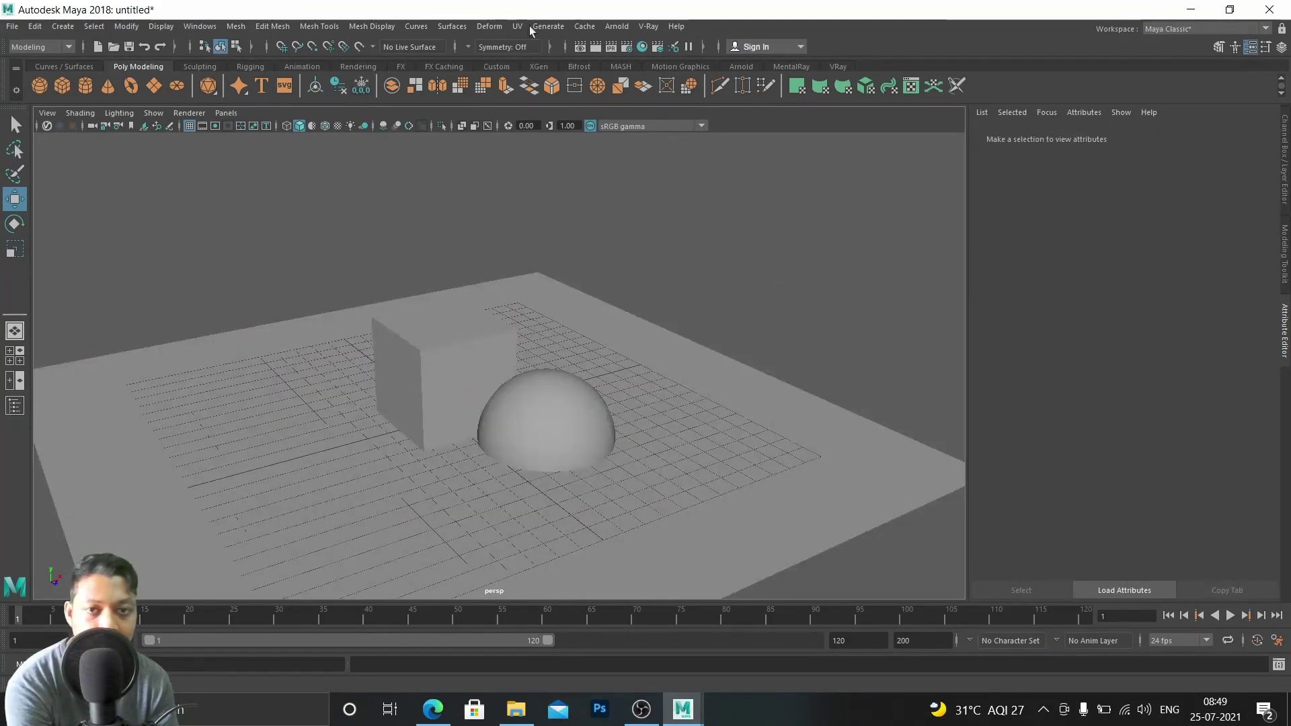
Add a V-Ray Sphere Light, position it above and to the left of the cube, and scale it to about half size
{"action": "left_click", "coordinate": [648, 26]}
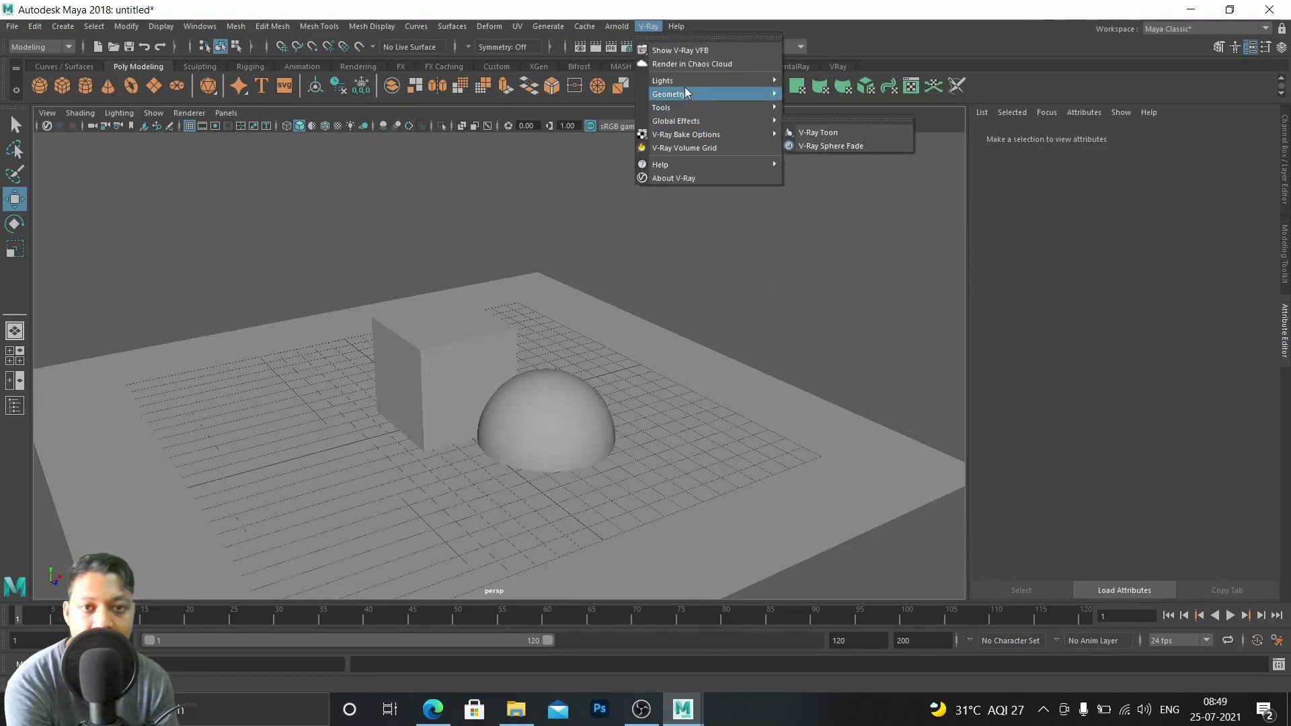
{"action": "mouse_move", "coordinate": [688, 80]}
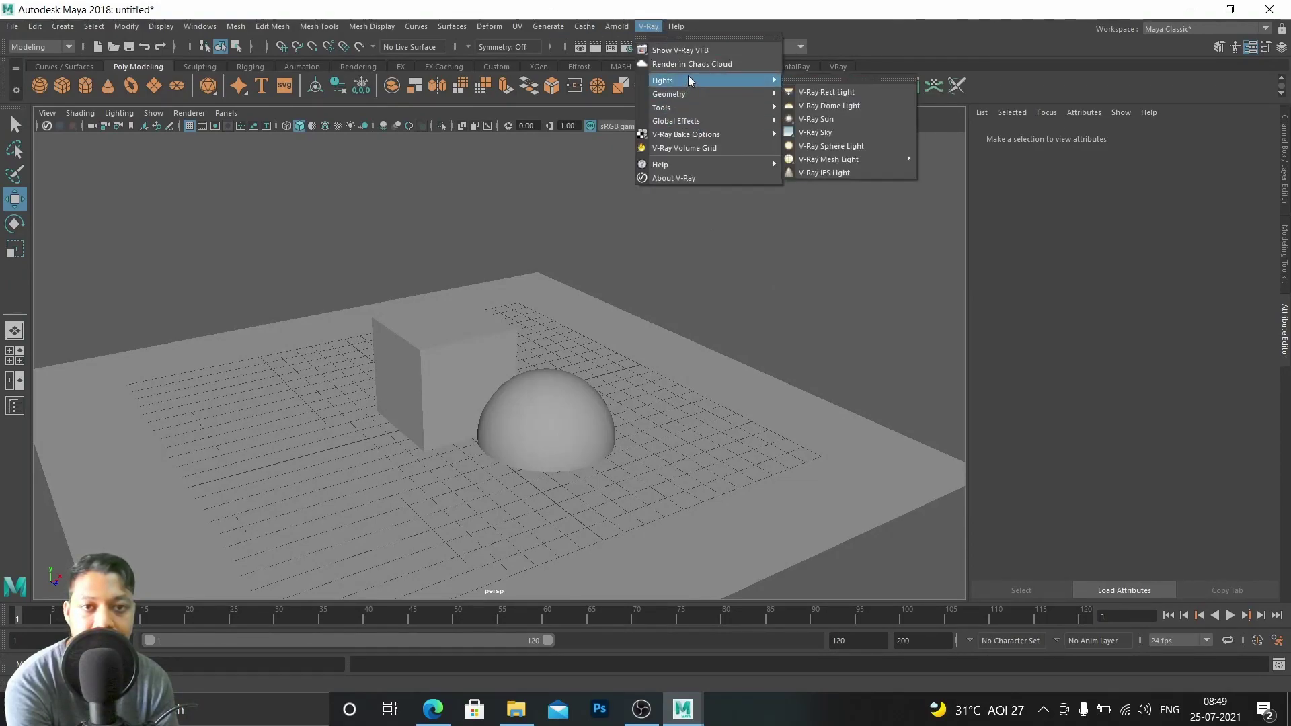
{"action": "left_click", "coordinate": [831, 145]}
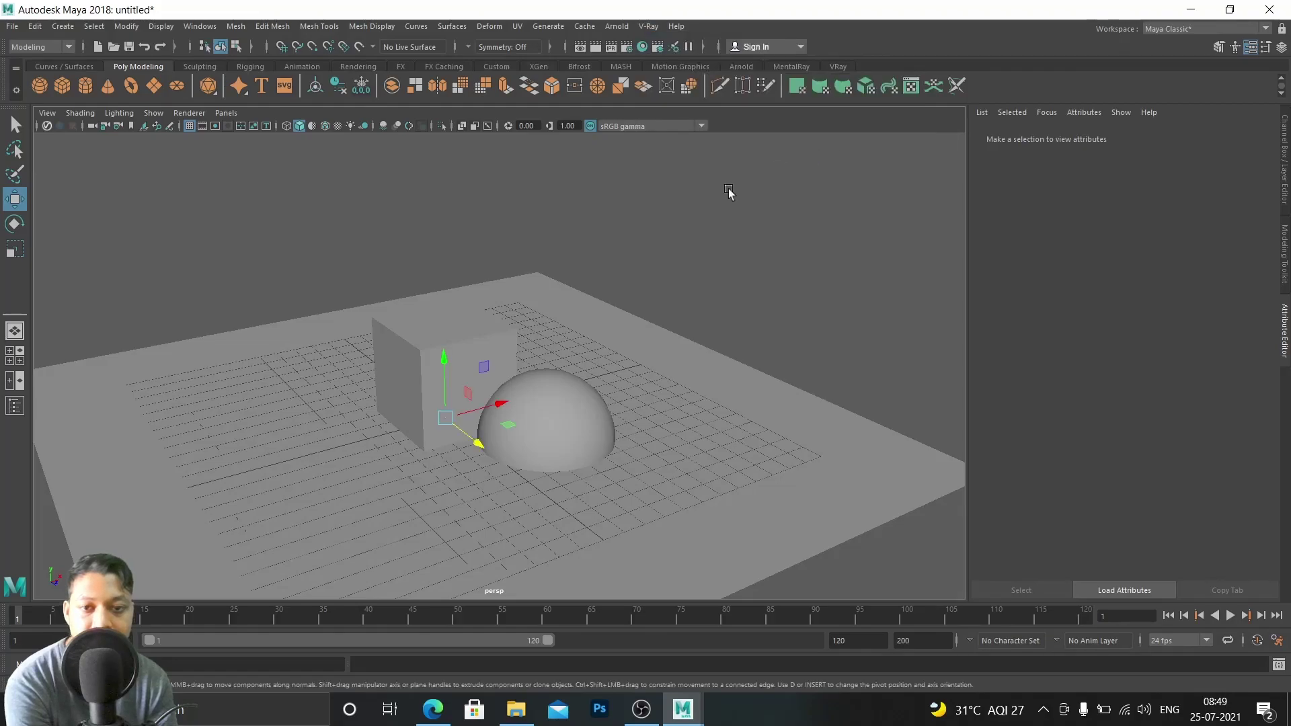
{"action": "left_click_drag", "start_coordinate": [445, 366], "coordinate": [441, 208]}
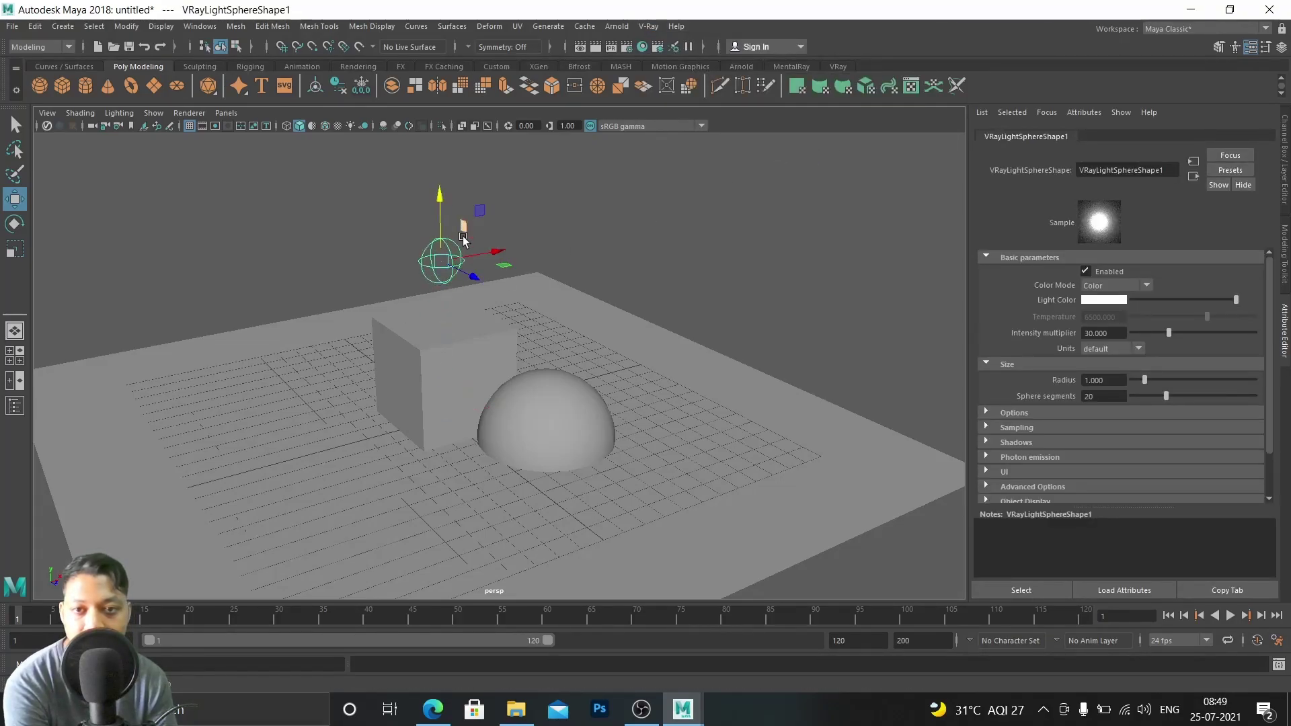
{"action": "left_click_drag", "start_coordinate": [494, 253], "coordinate": [341, 282]}
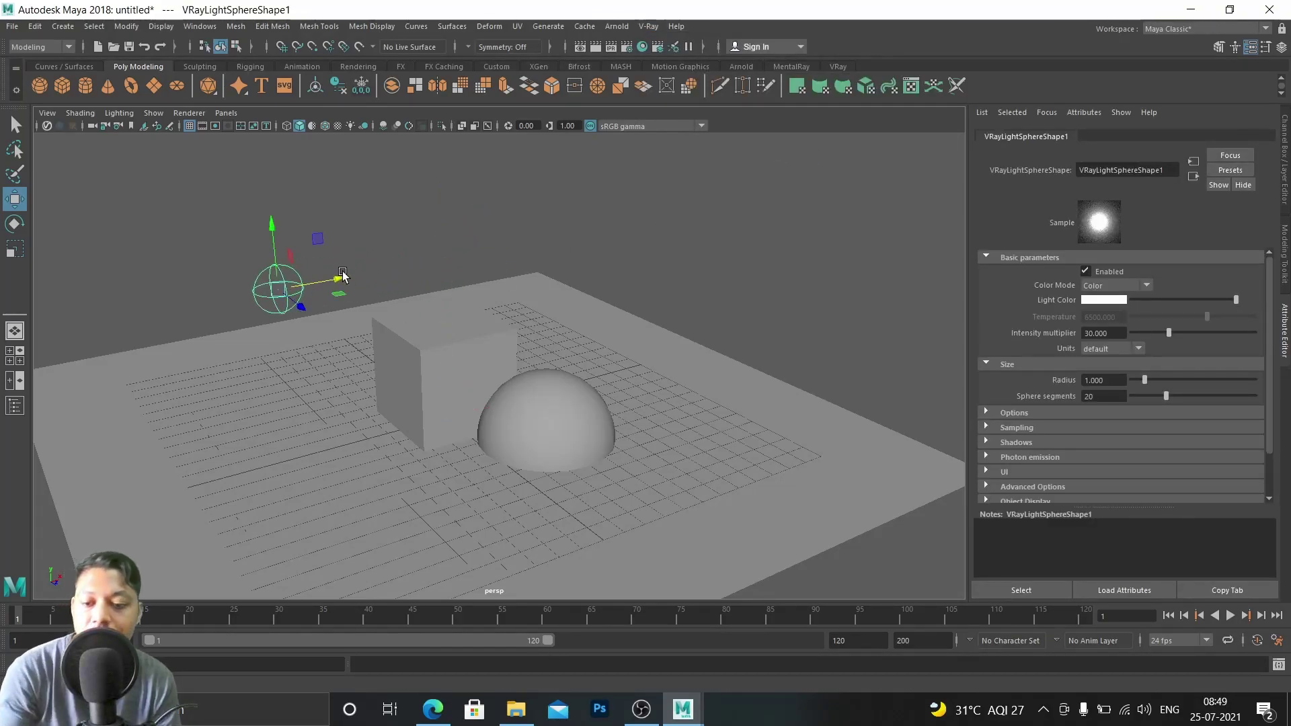
{"action": "left_click_drag", "start_coordinate": [311, 303], "coordinate": [262, 293]}
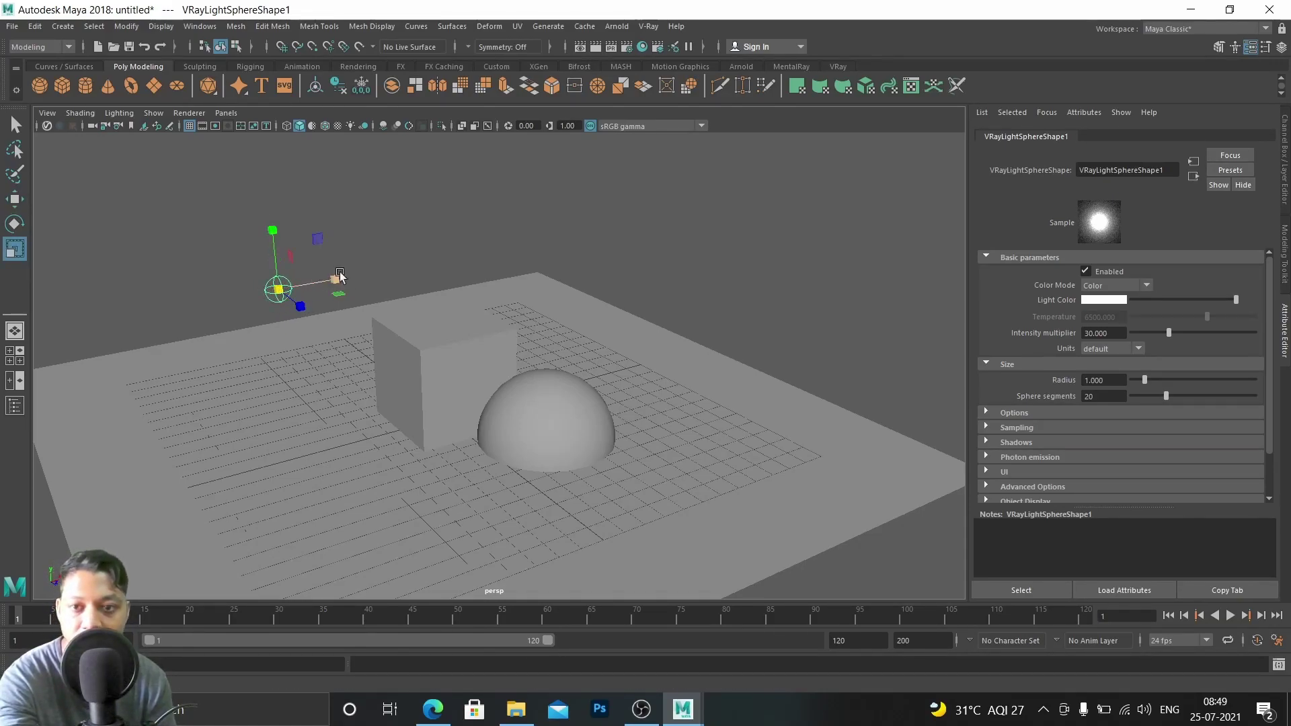
Render a closer perspective of the scene with the V-Ray Sphere Light, examine the image at 100%, and minimise the frame buffer
{"action": "scroll", "coordinate": [528, 246], "scroll_direction": "up", "scroll_amount": 3}
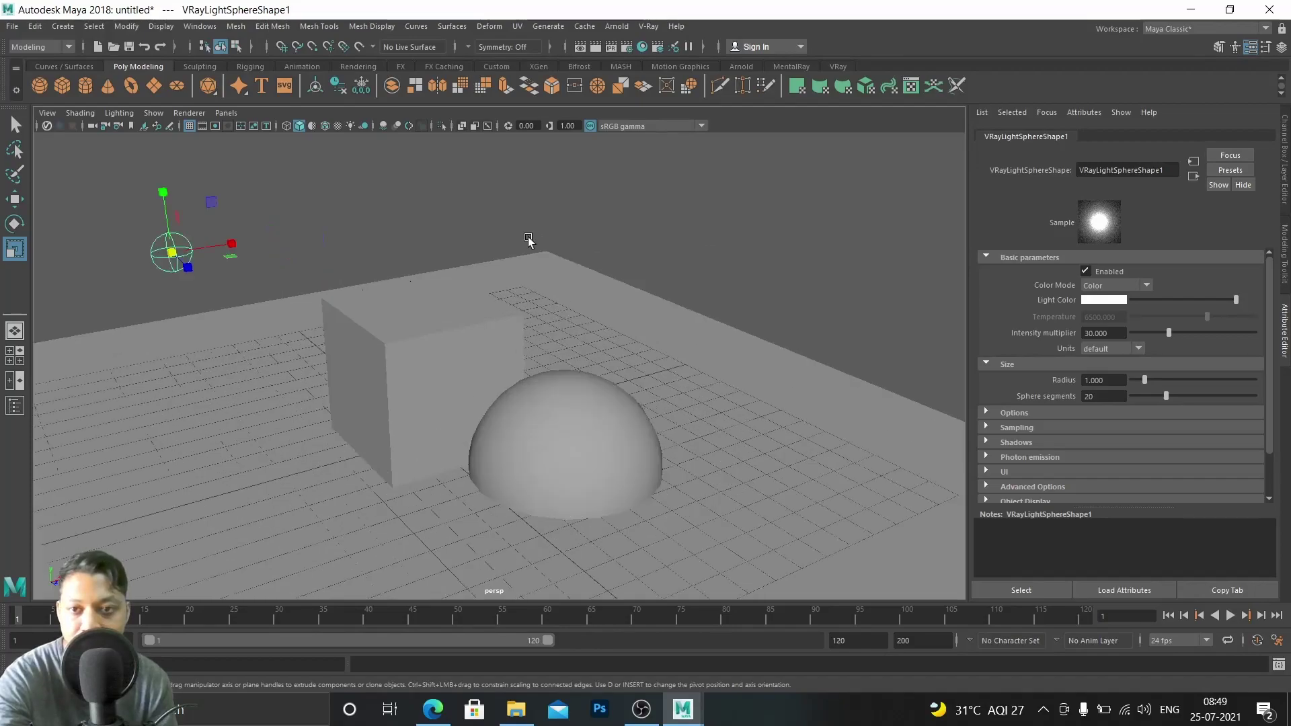
{"action": "scroll", "coordinate": [524, 248], "scroll_direction": "down", "scroll_amount": 1}
{"action": "mouse_move", "coordinate": [580, 335]}
{"action": "left_mouse_down", "text": "alt"}
{"action": "mouse_move", "coordinate": [563, 349]}
{"action": "mouse_move", "coordinate": [574, 338]}
{"action": "left_mouse_up", "text": "alt"}
{"action": "right_click_drag", "start_coordinate": [568, 331], "coordinate": [613, 351], "text": "alt"}
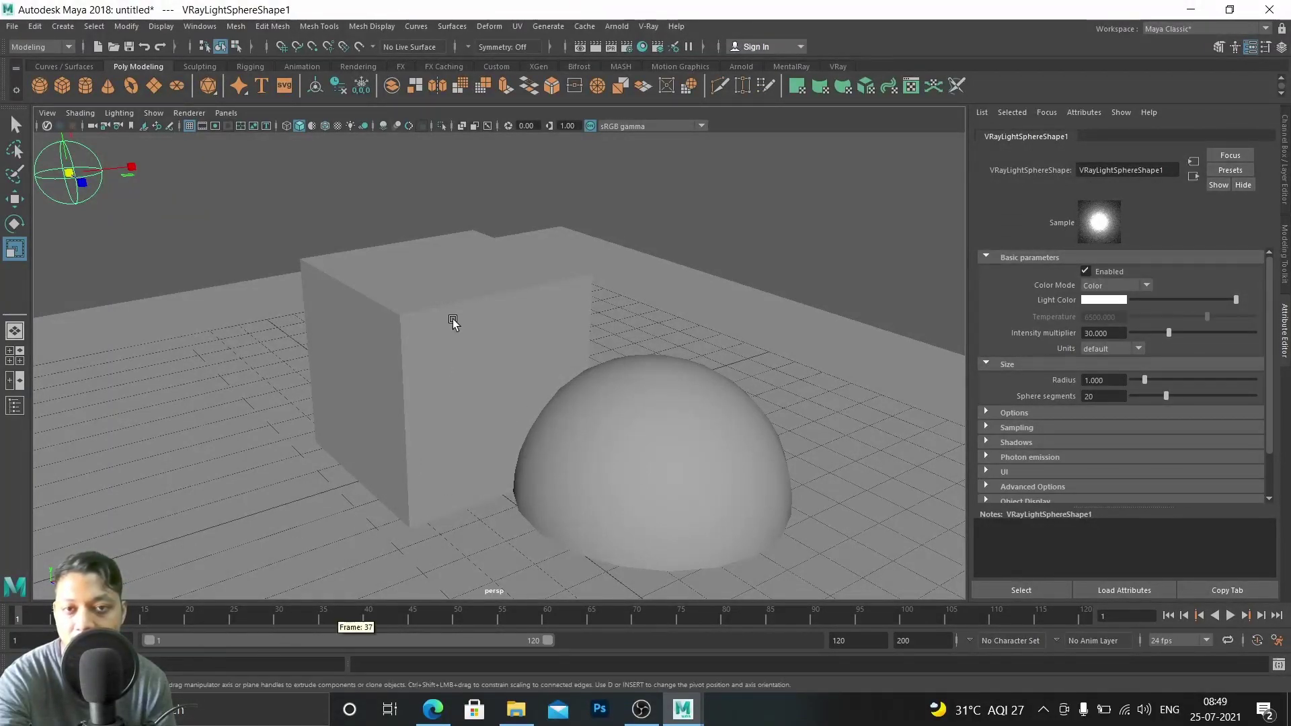
{"action": "left_click", "coordinate": [580, 47]}
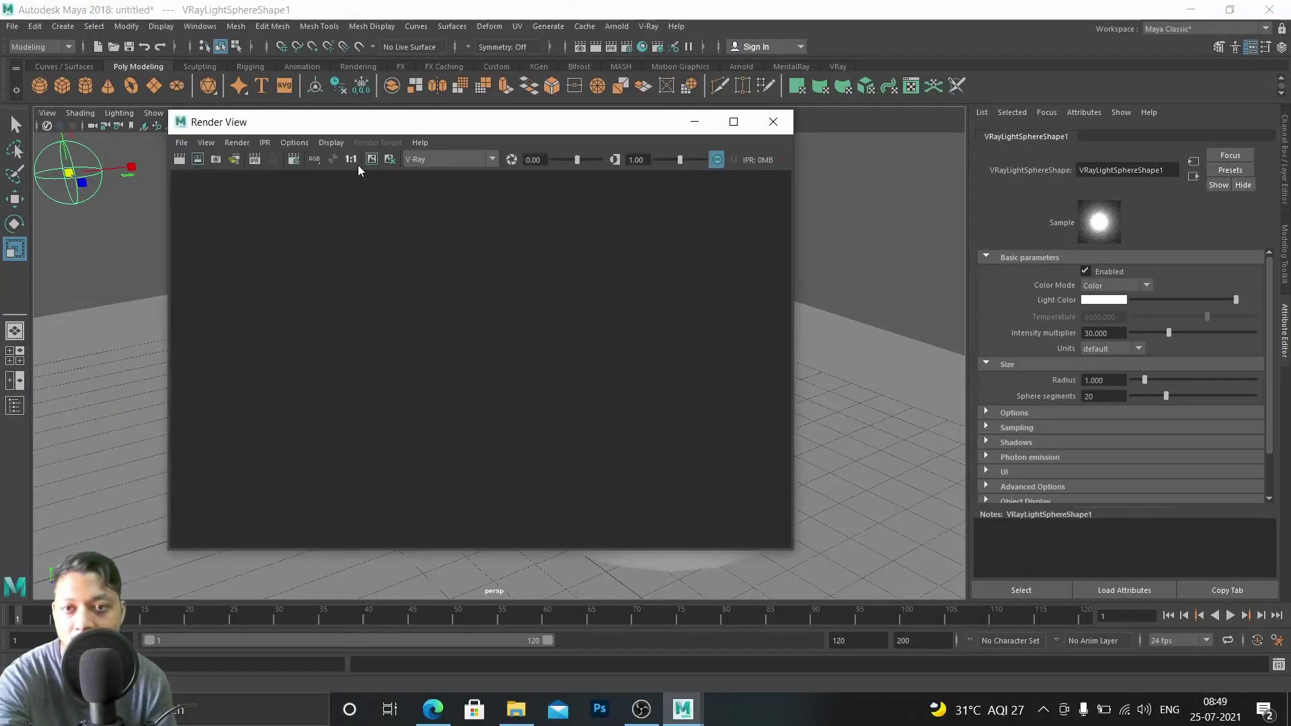
{"action": "left_click", "coordinate": [186, 157]}
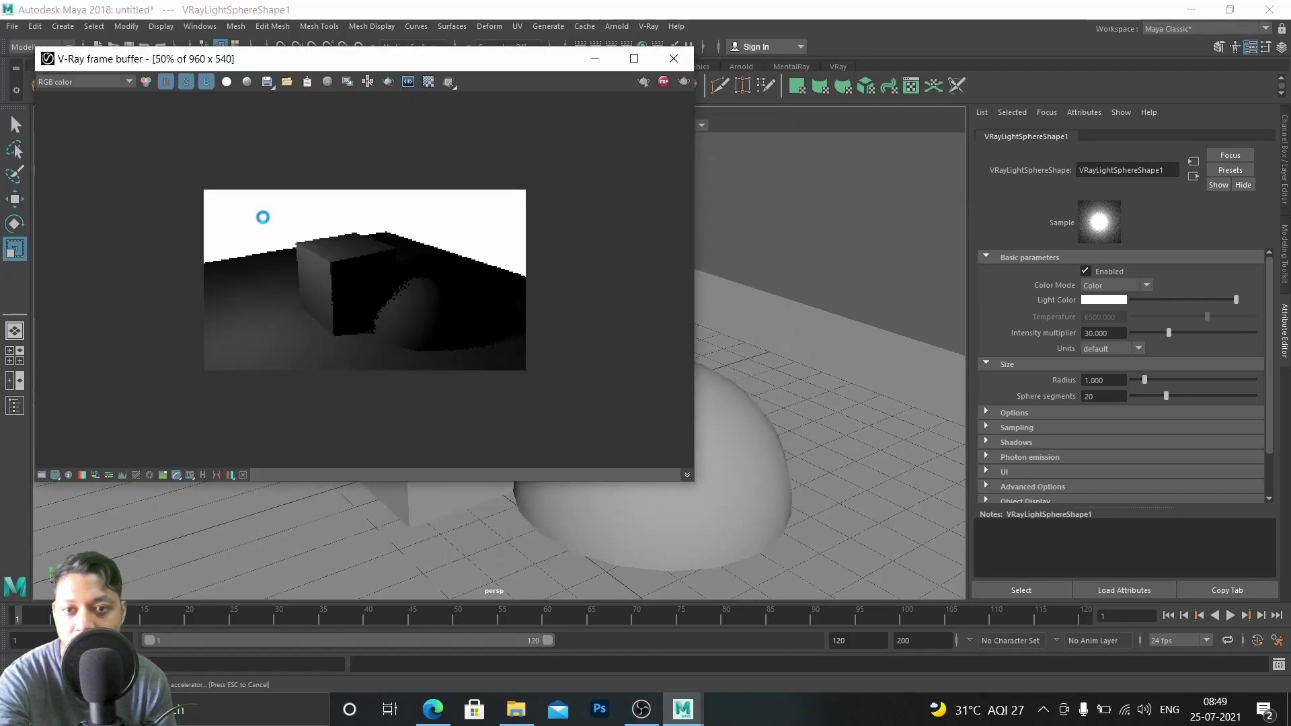
{"action": "double_click", "coordinate": [383, 316]}
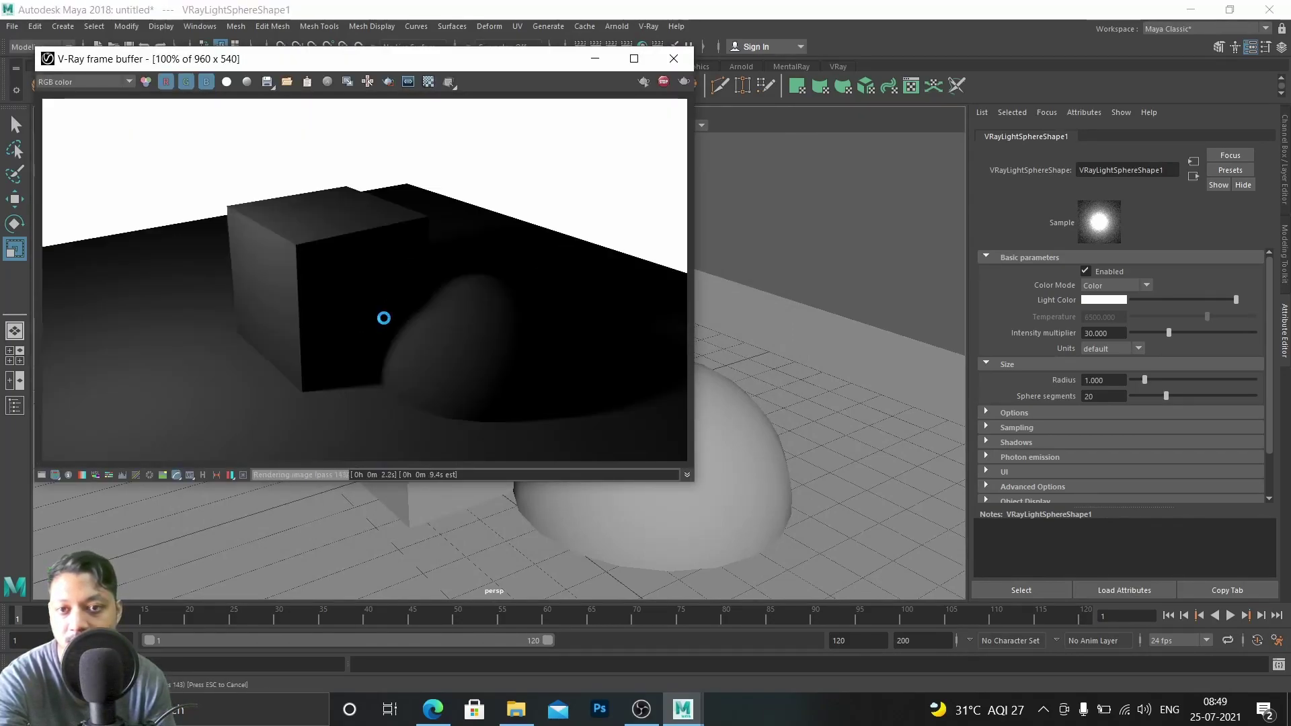
{"action": "scroll", "coordinate": [195, 215], "scroll_direction": "down", "scroll_amount": 5}
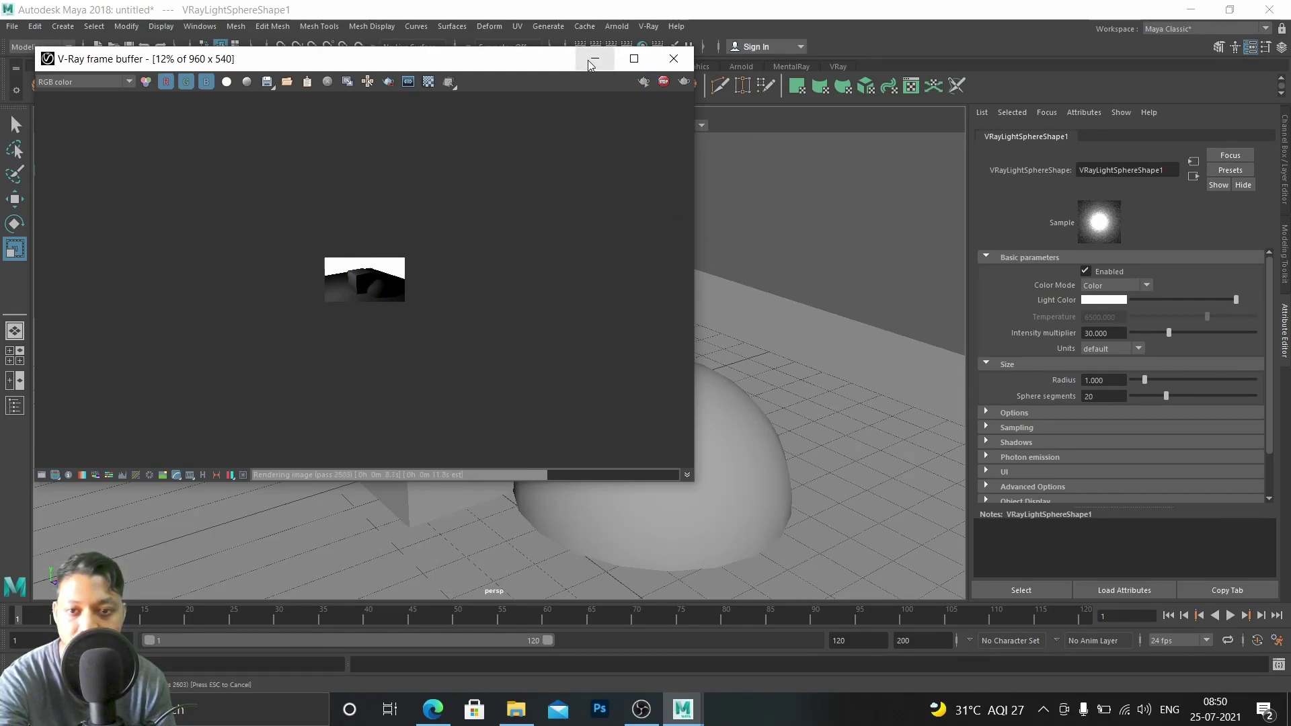
{"action": "scroll", "coordinate": [412, 209], "scroll_direction": "up", "scroll_amount": 3}
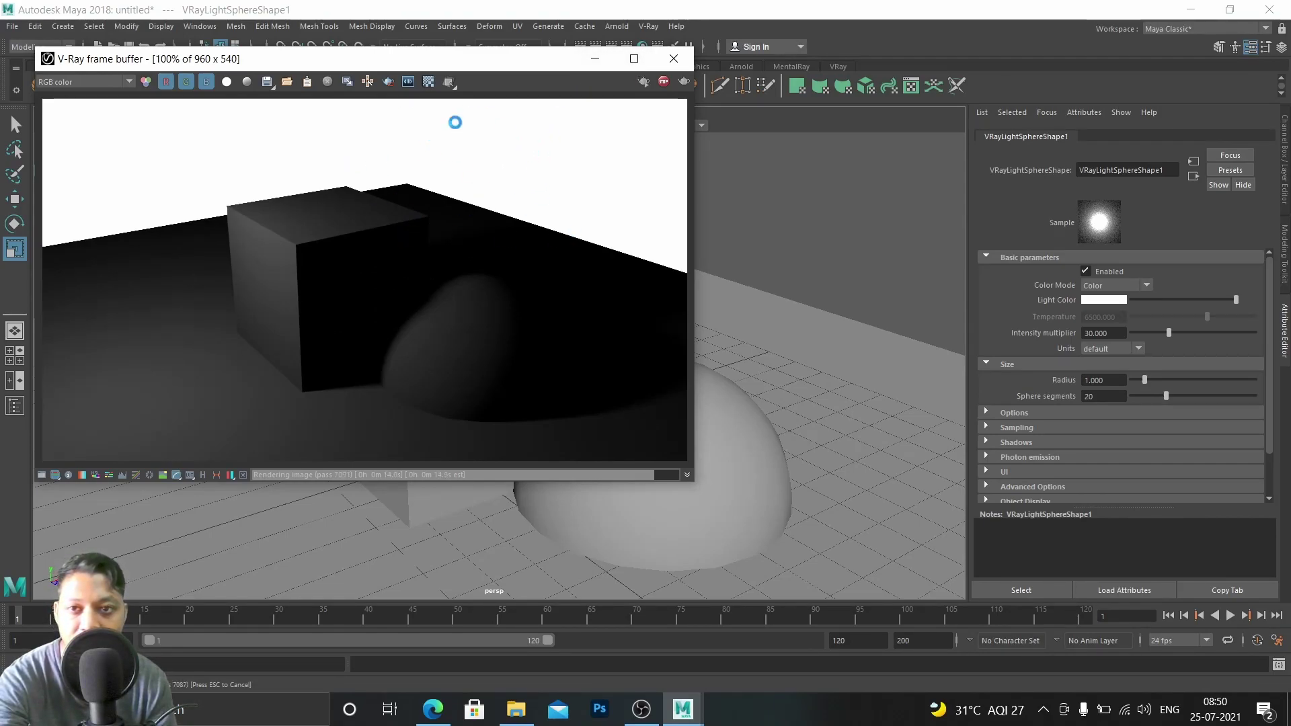
{"action": "left_click", "coordinate": [595, 59]}
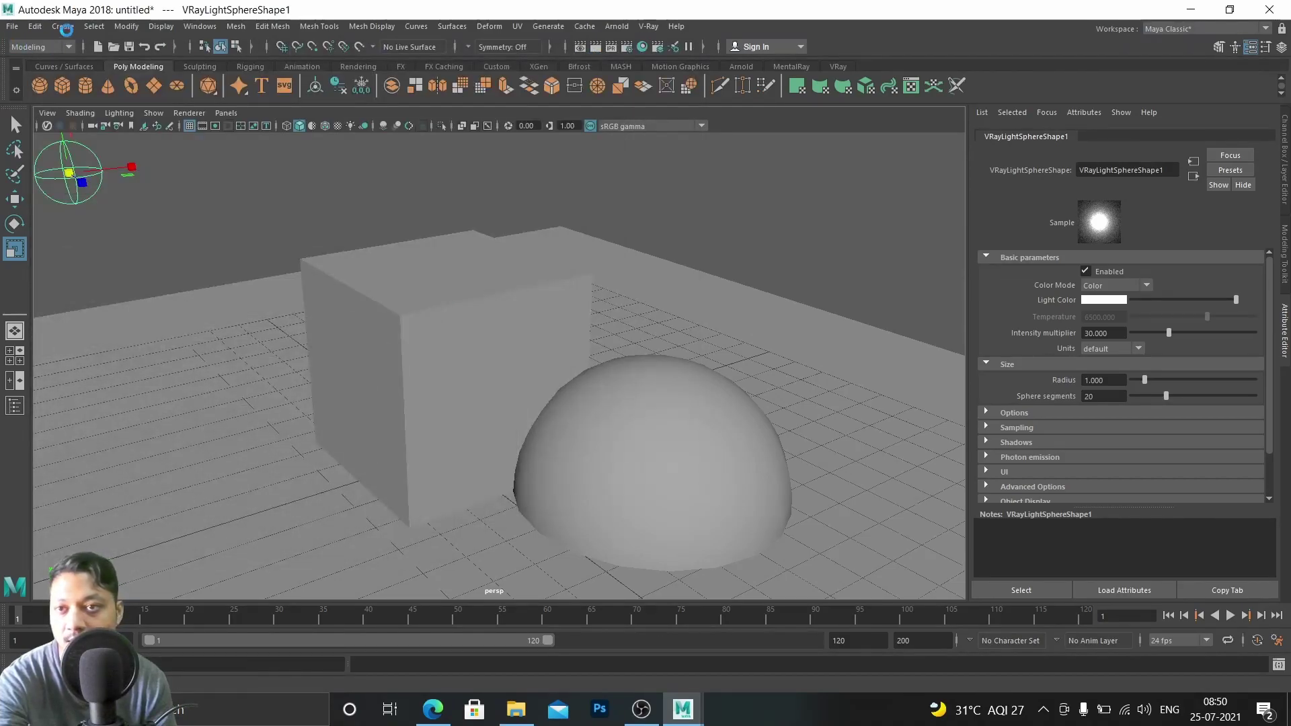
Show the Outliner and delete VRayGeoSun1Transform from the scene
{"action": "left_click", "coordinate": [15, 405]}
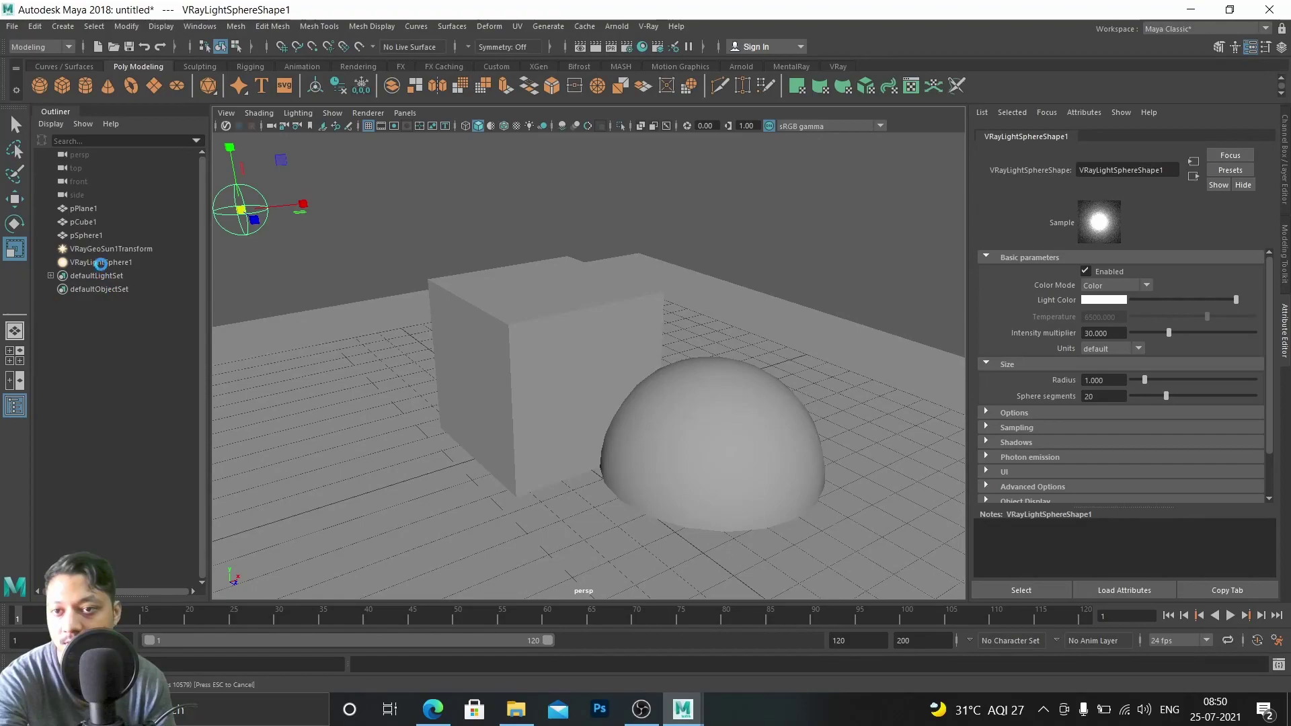
{"action": "left_click", "coordinate": [95, 249]}
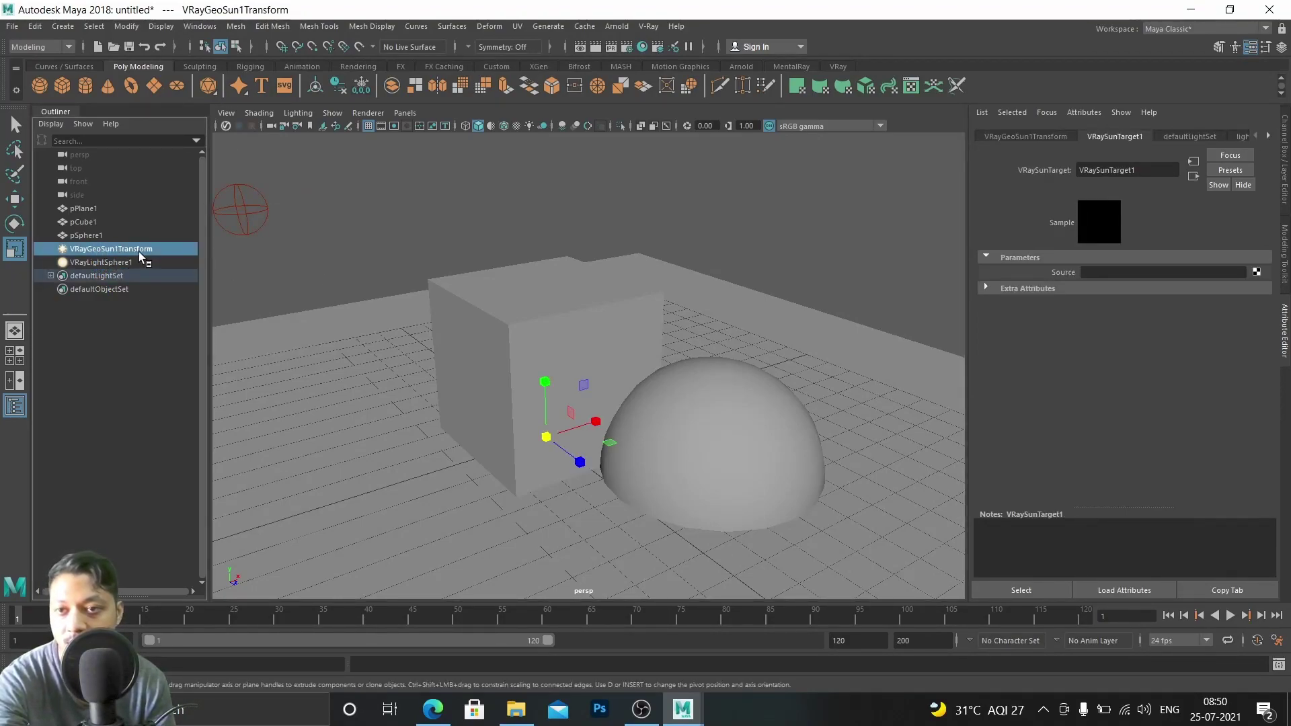
{"action": "key", "text": "Delete"}
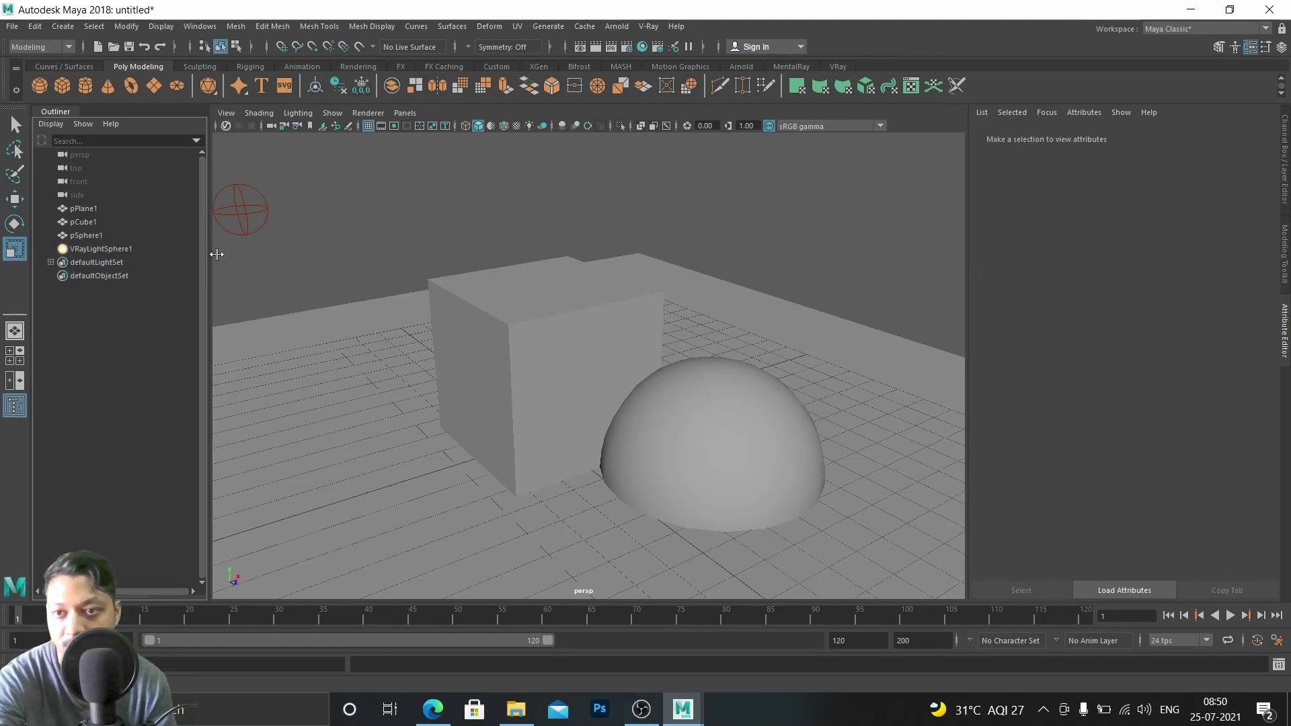
{"action": "left_click", "coordinate": [15, 125]}
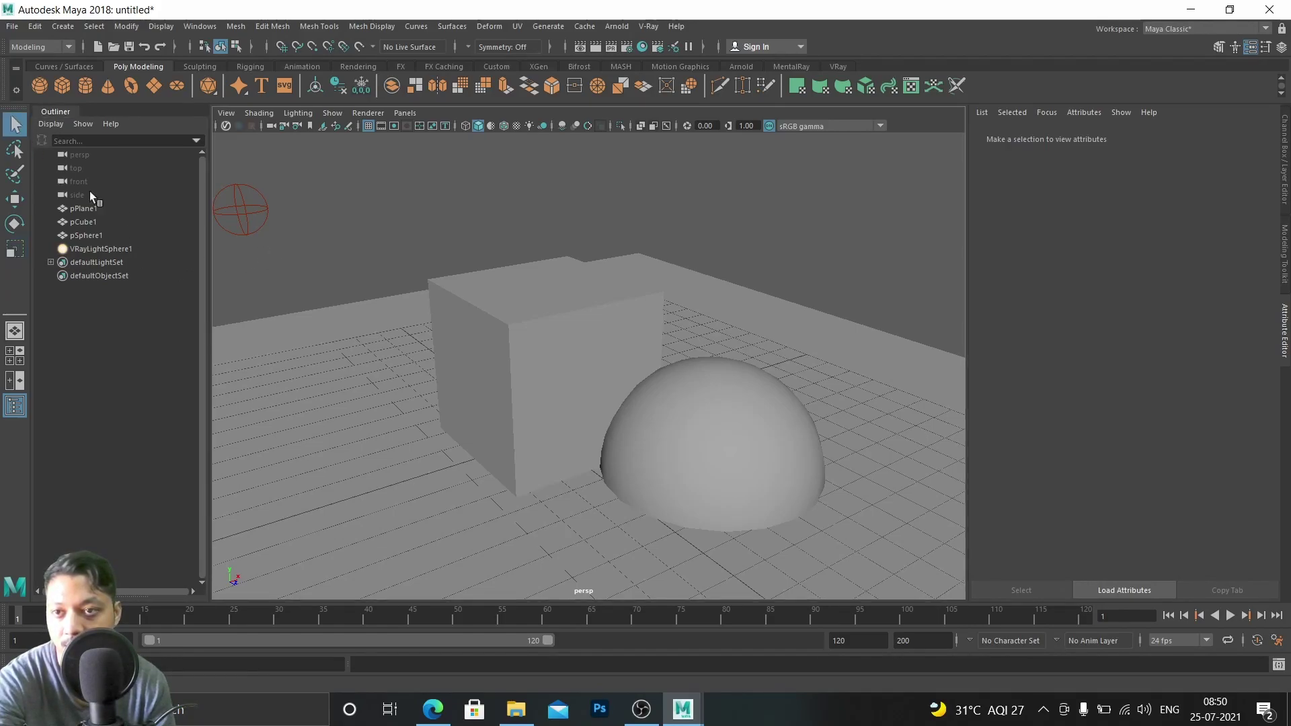
{"action": "left_click", "coordinate": [56, 113]}
{"action": "left_click", "coordinate": [57, 115]}
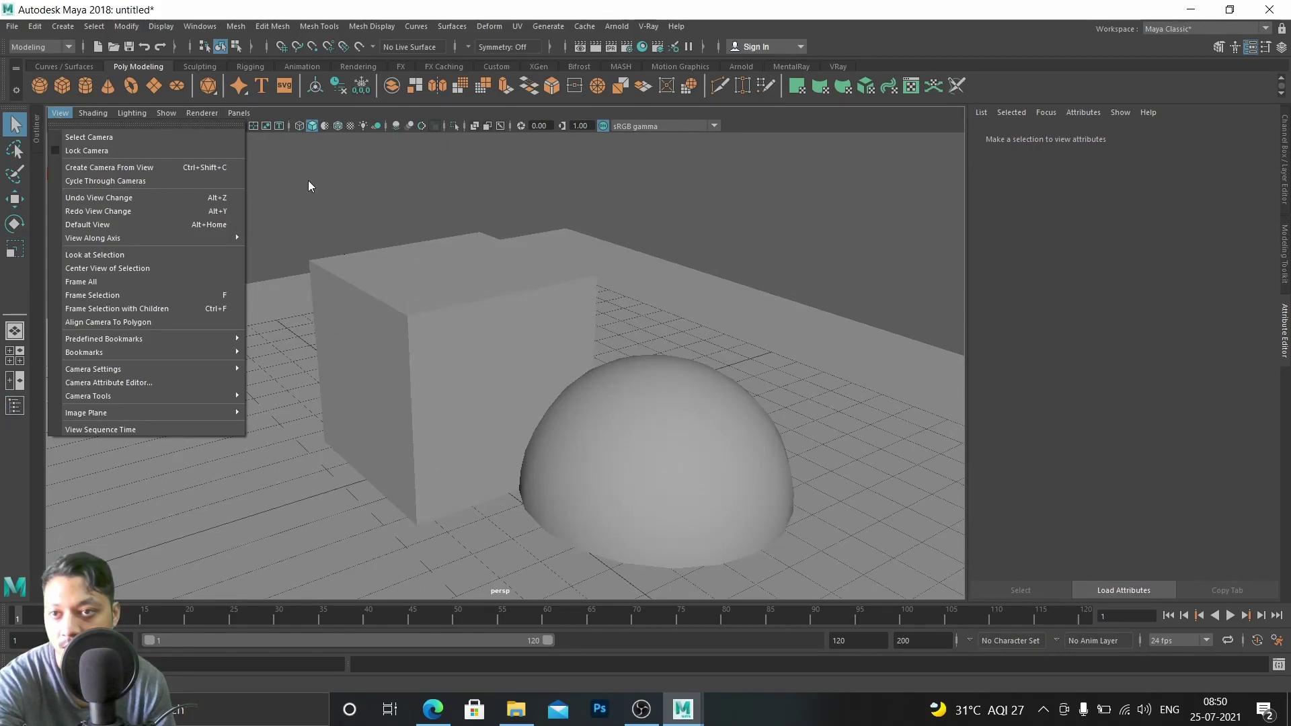
{"action": "left_click", "coordinate": [77, 150]}
{"action": "left_click", "coordinate": [13, 251]}
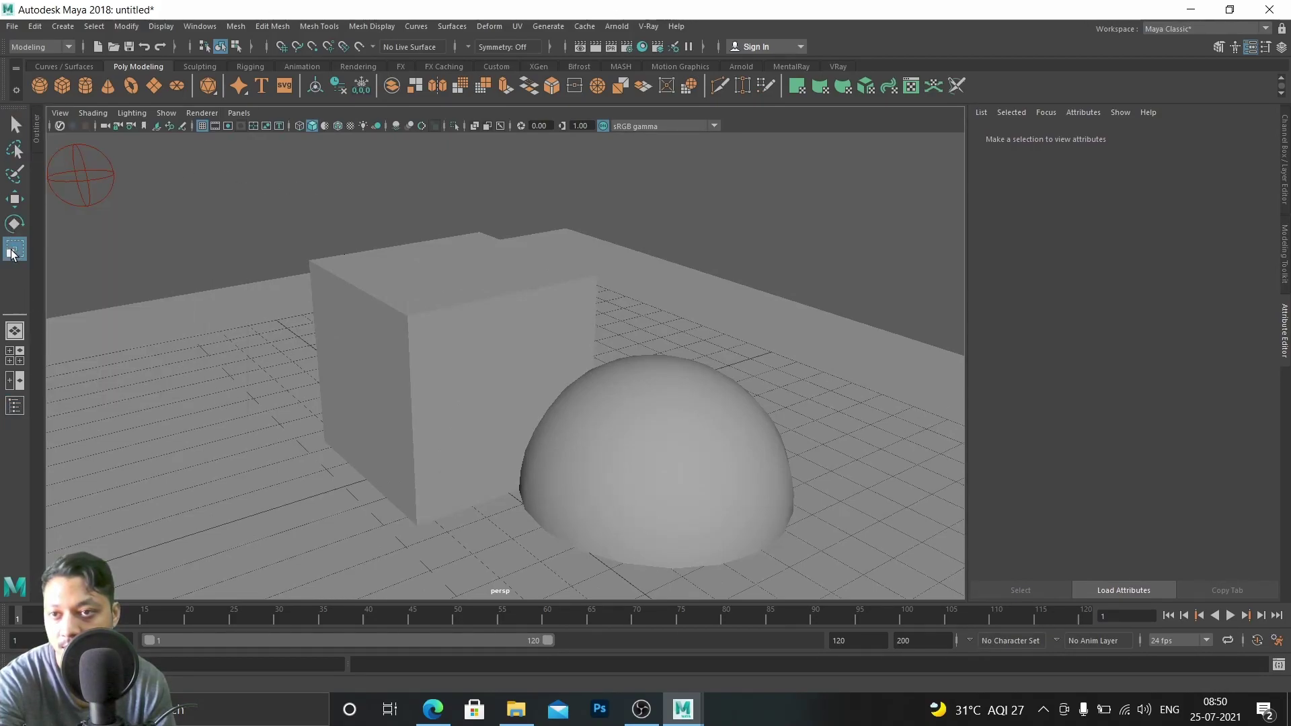
{"action": "double_click", "coordinate": [23, 250]}
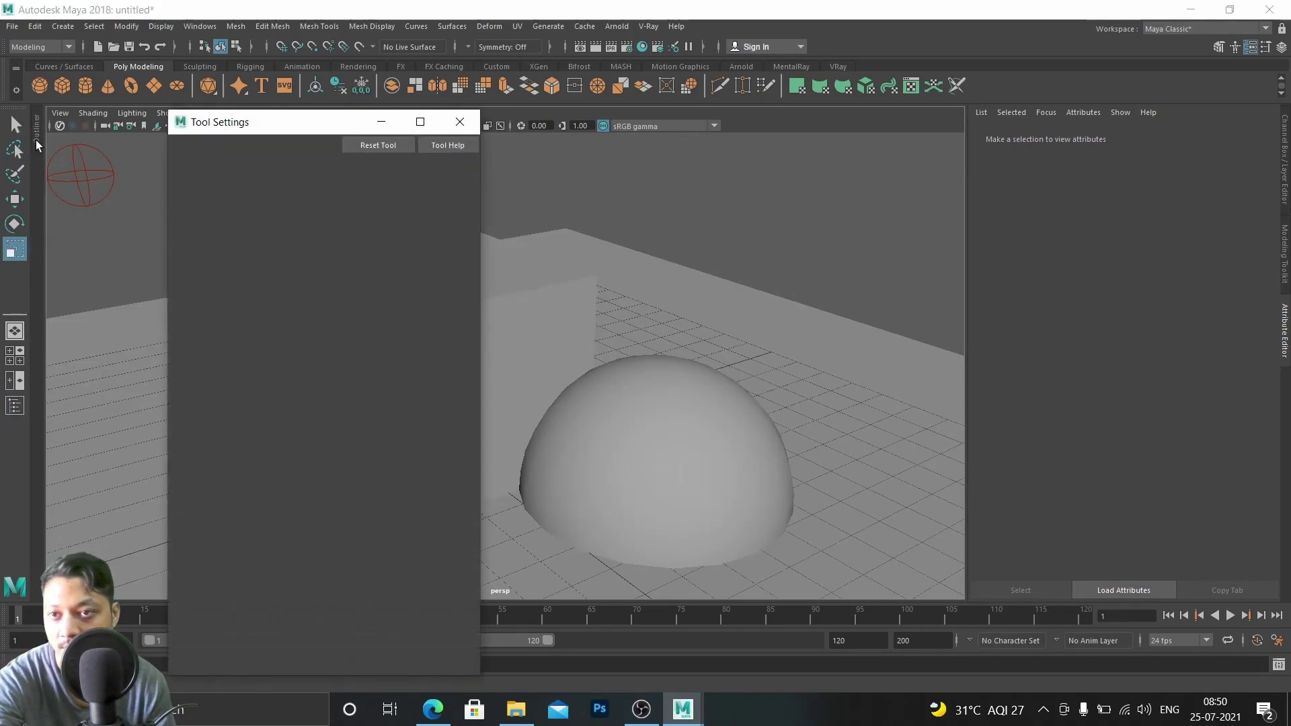
{"action": "left_click", "coordinate": [460, 123]}
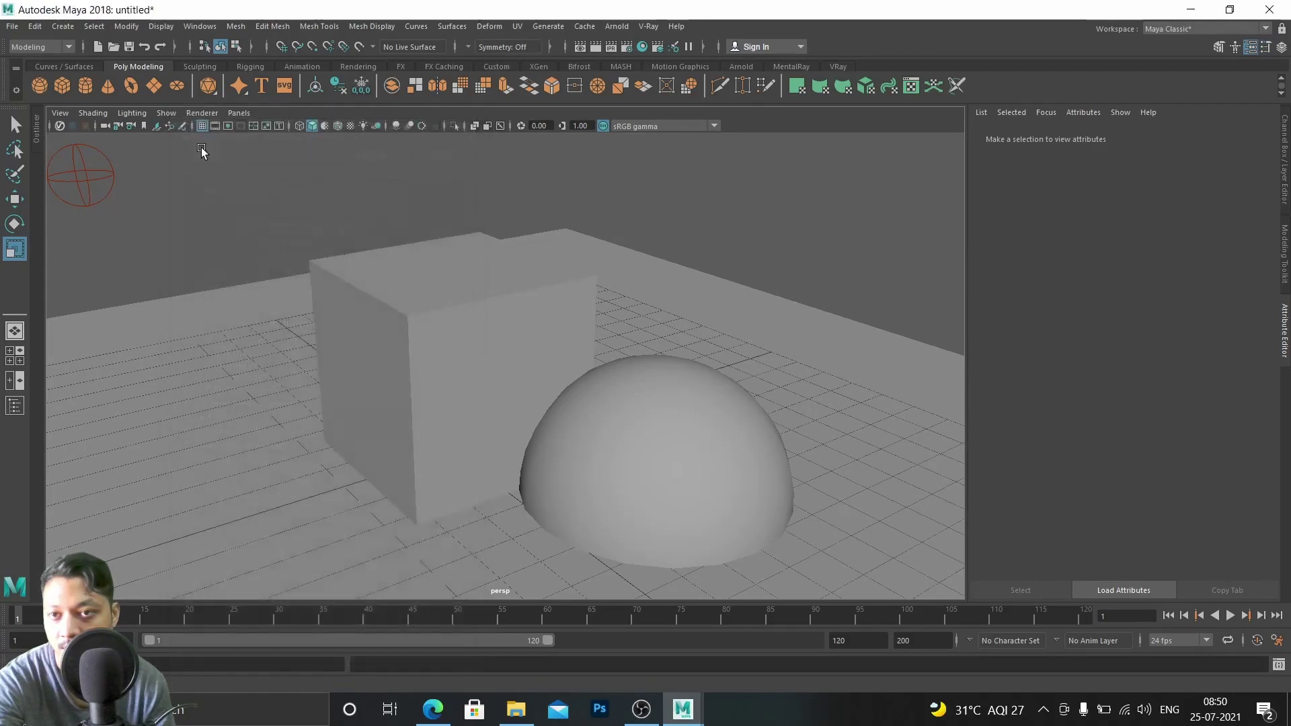
{"action": "left_click", "coordinate": [35, 134]}
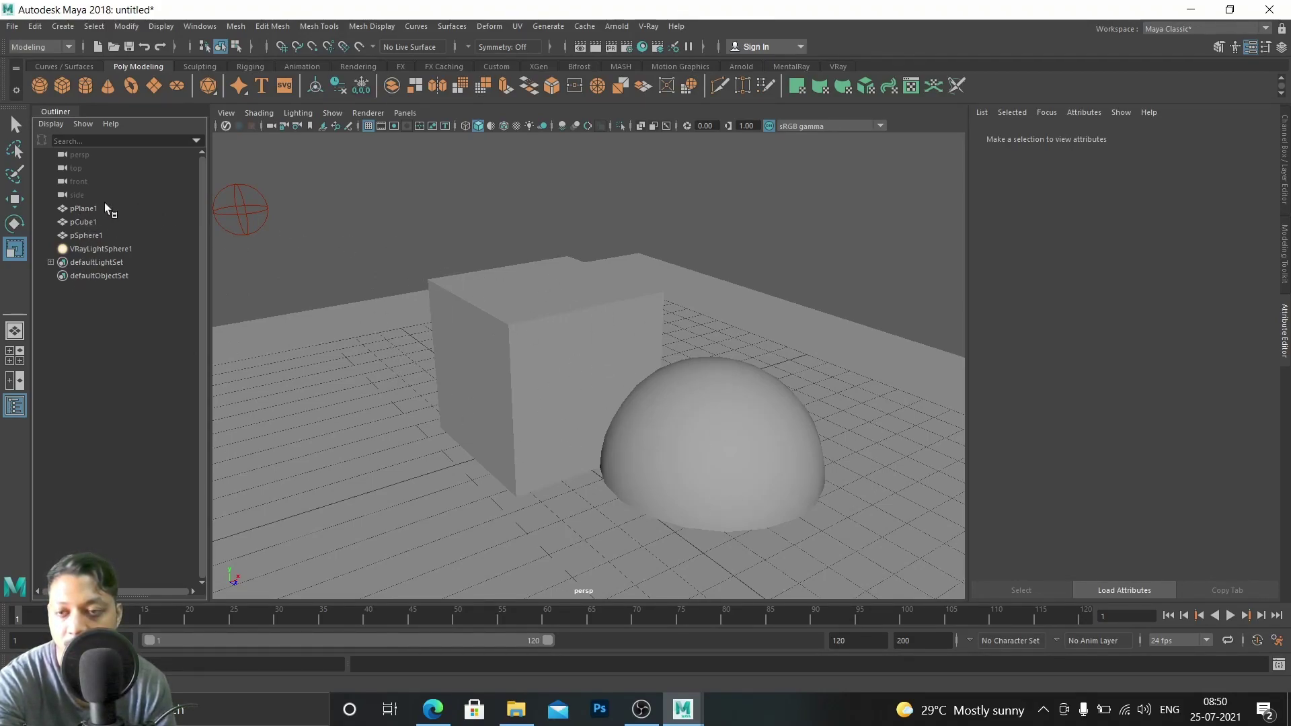
Go through the Outliner entries one by one to identify the sphere light, default sets, half-sphere, cube and ground plane
{"action": "left_click", "coordinate": [87, 249]}
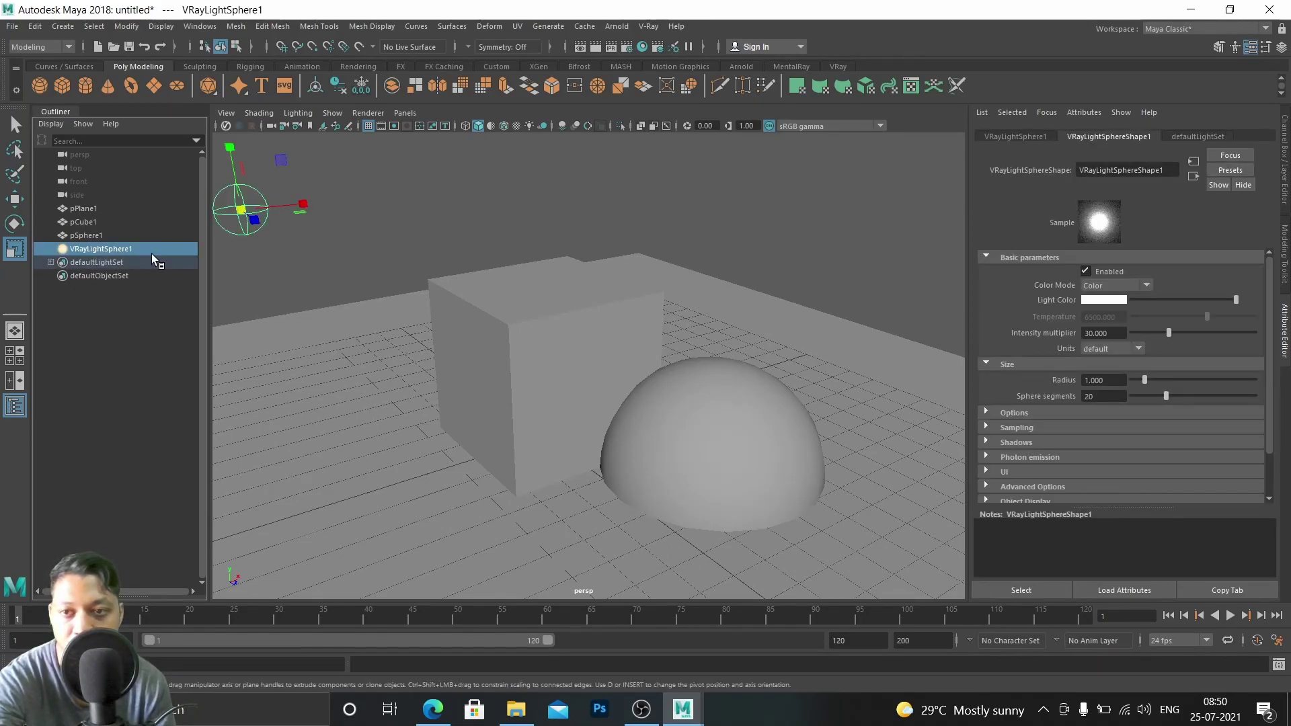
{"action": "left_click", "coordinate": [109, 264]}
{"action": "left_click", "coordinate": [107, 276]}
{"action": "left_click", "coordinate": [108, 264]}
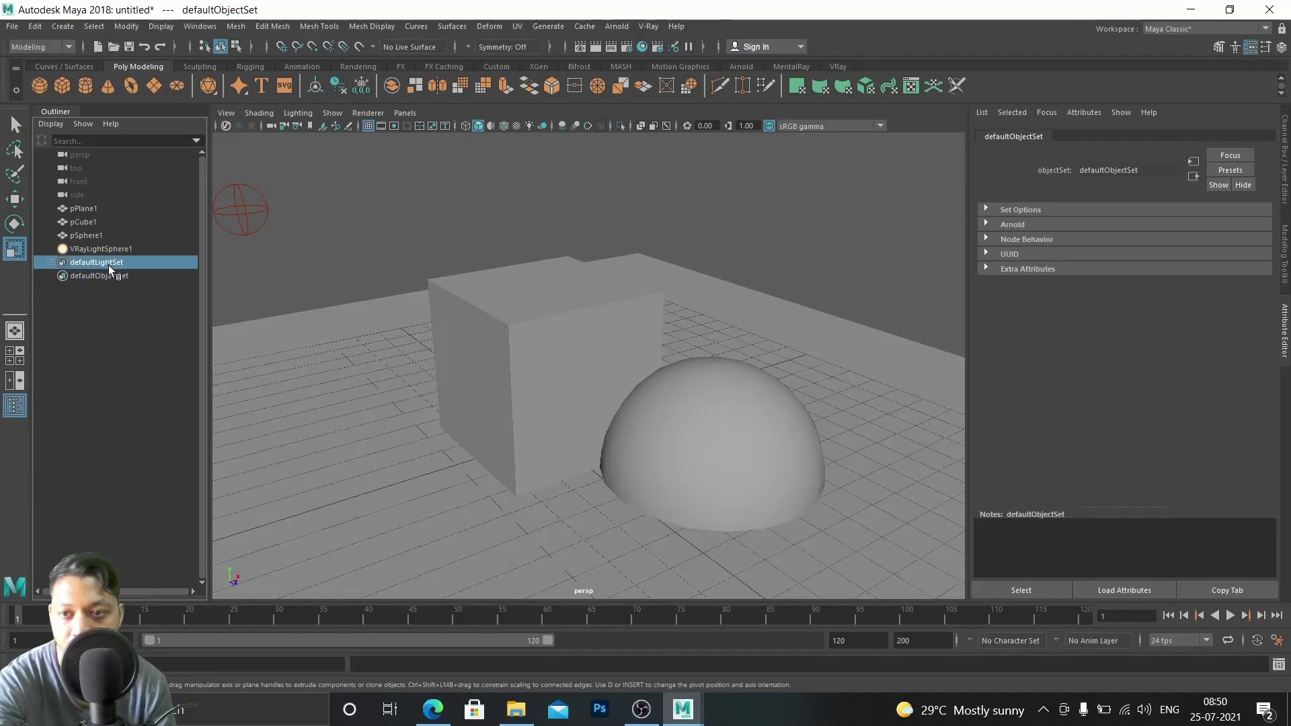
{"action": "left_click", "coordinate": [87, 235]}
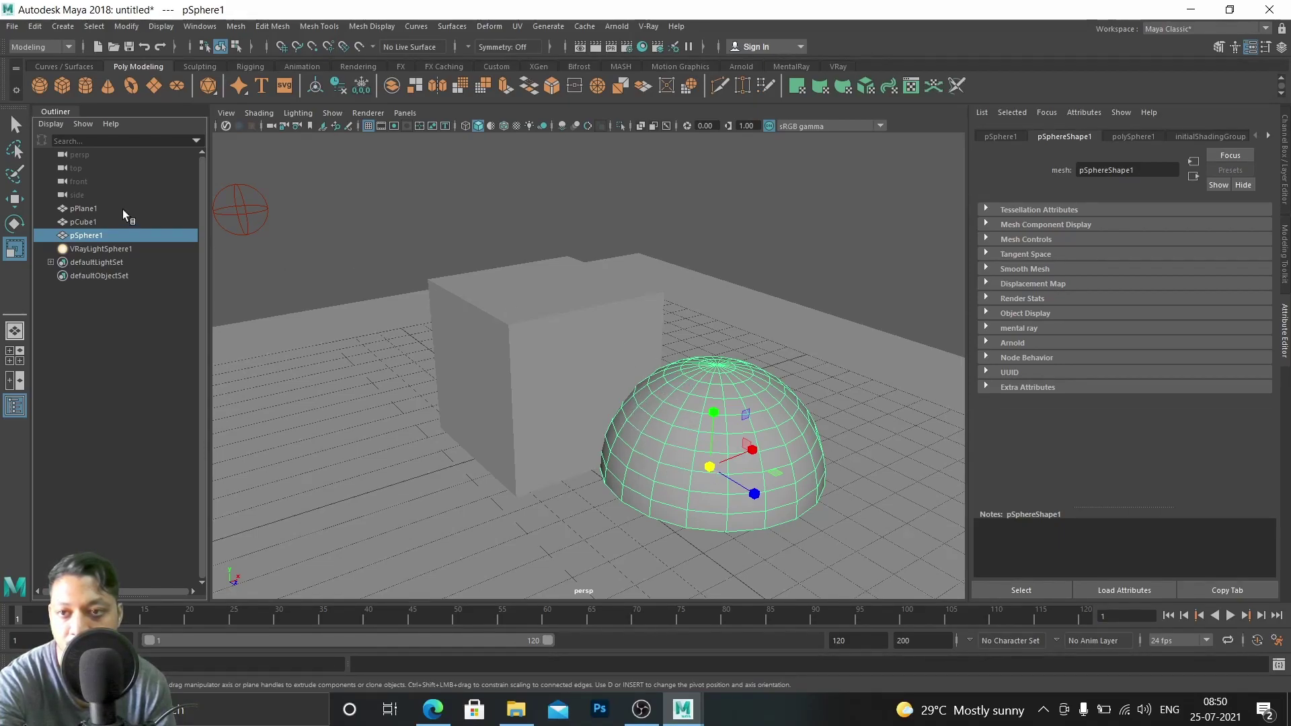
{"action": "left_click", "coordinate": [83, 222]}
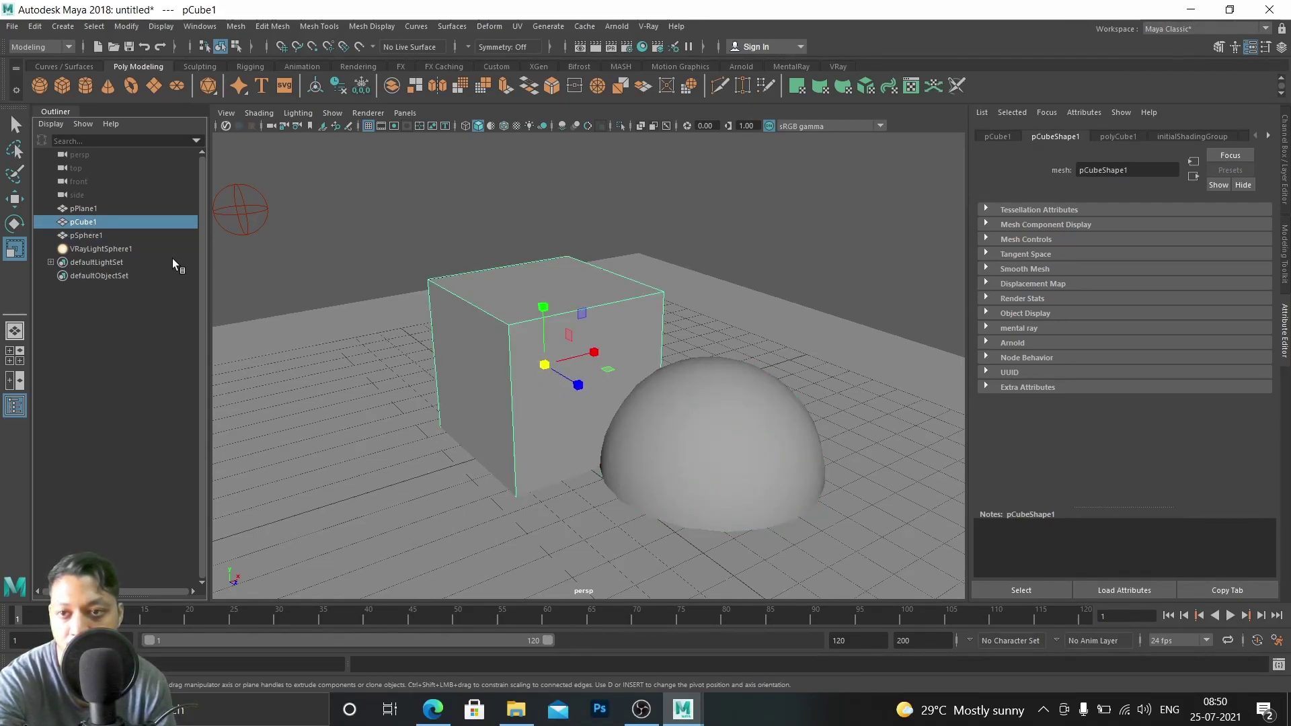
{"action": "left_click", "coordinate": [77, 209]}
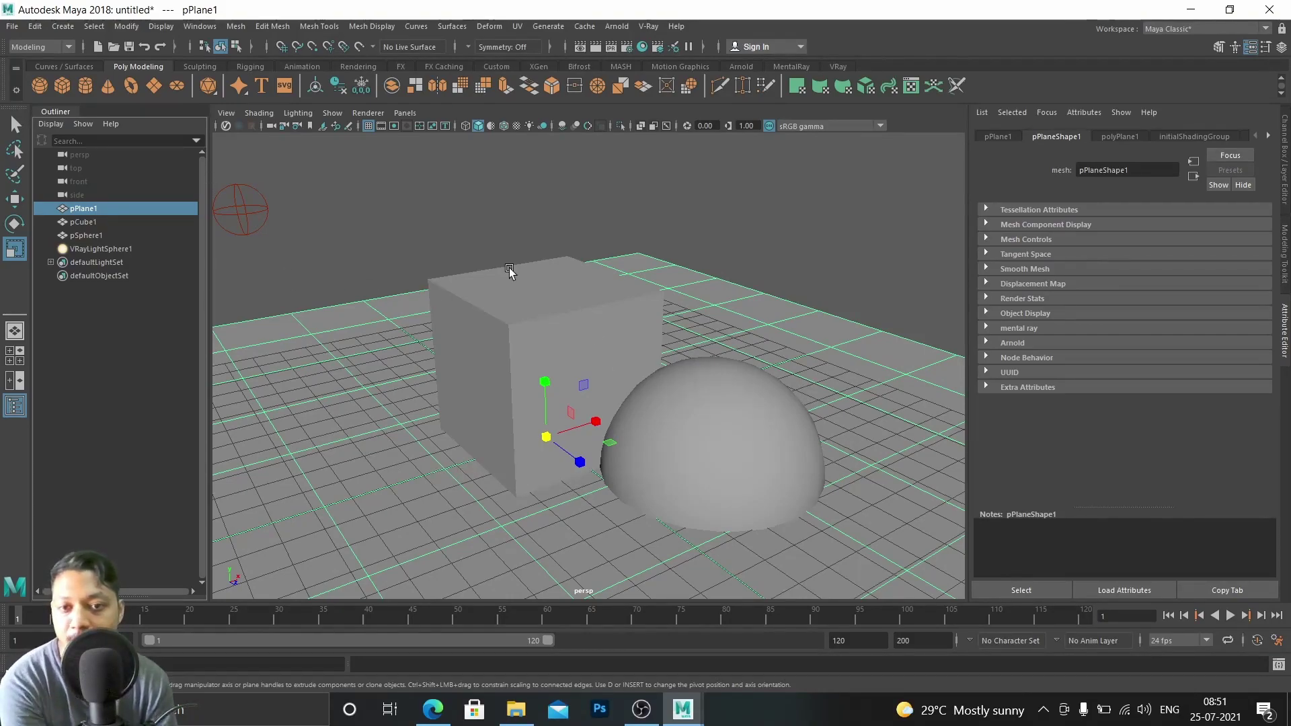
Select the V-Ray Sphere Light, expand its Options, re-render the scene, and move the frame buffer clear of the light's attributes
{"action": "left_click", "coordinate": [104, 250]}
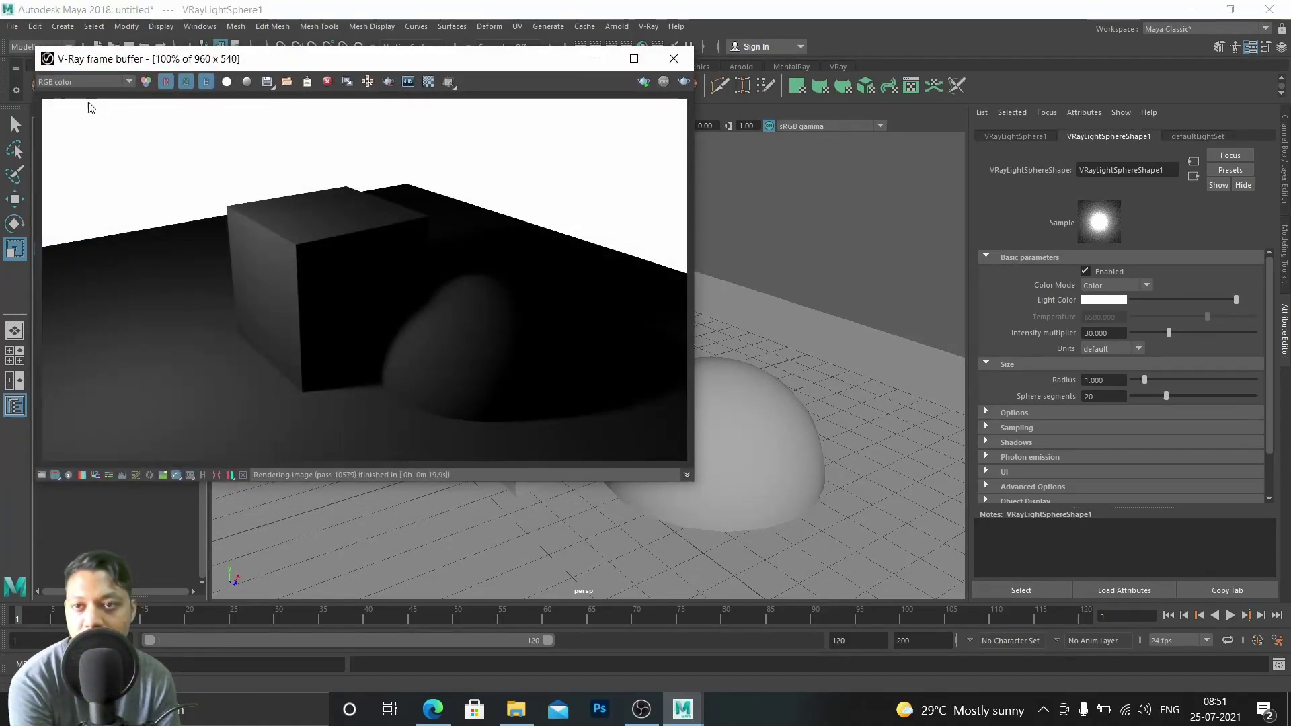
{"action": "left_click", "coordinate": [684, 81]}
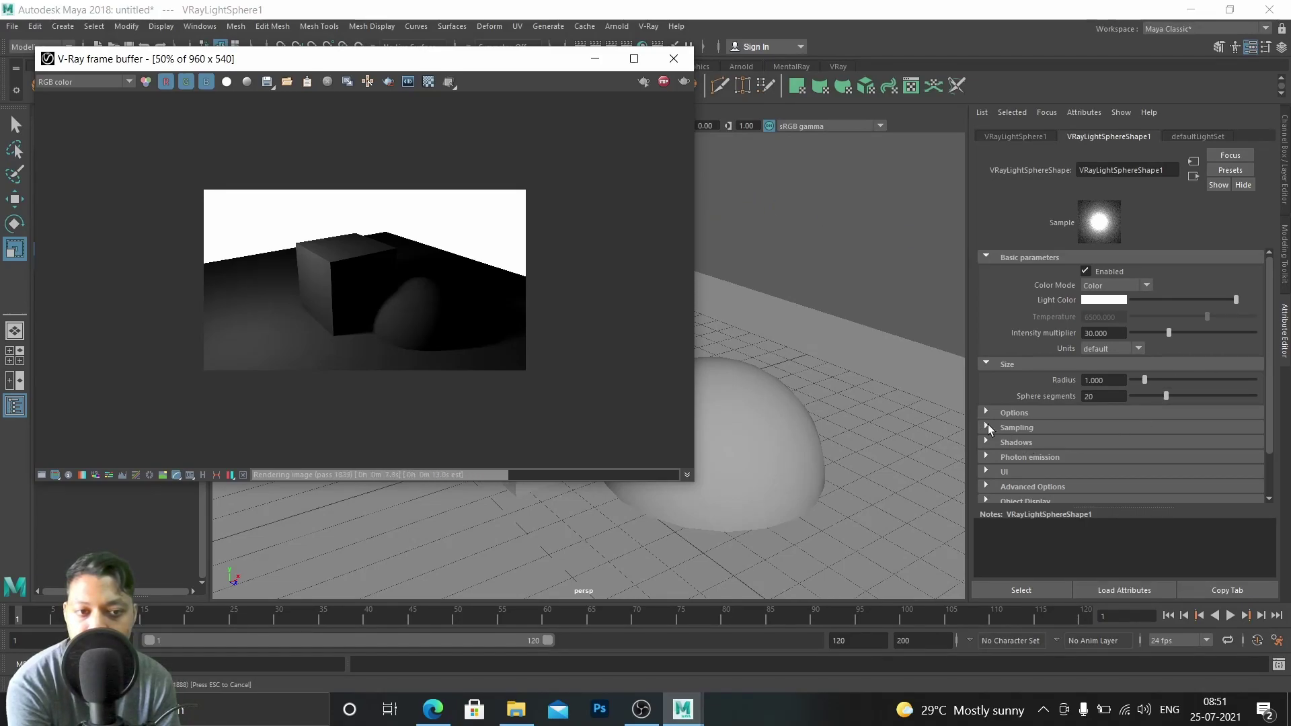
{"action": "left_click", "coordinate": [988, 413]}
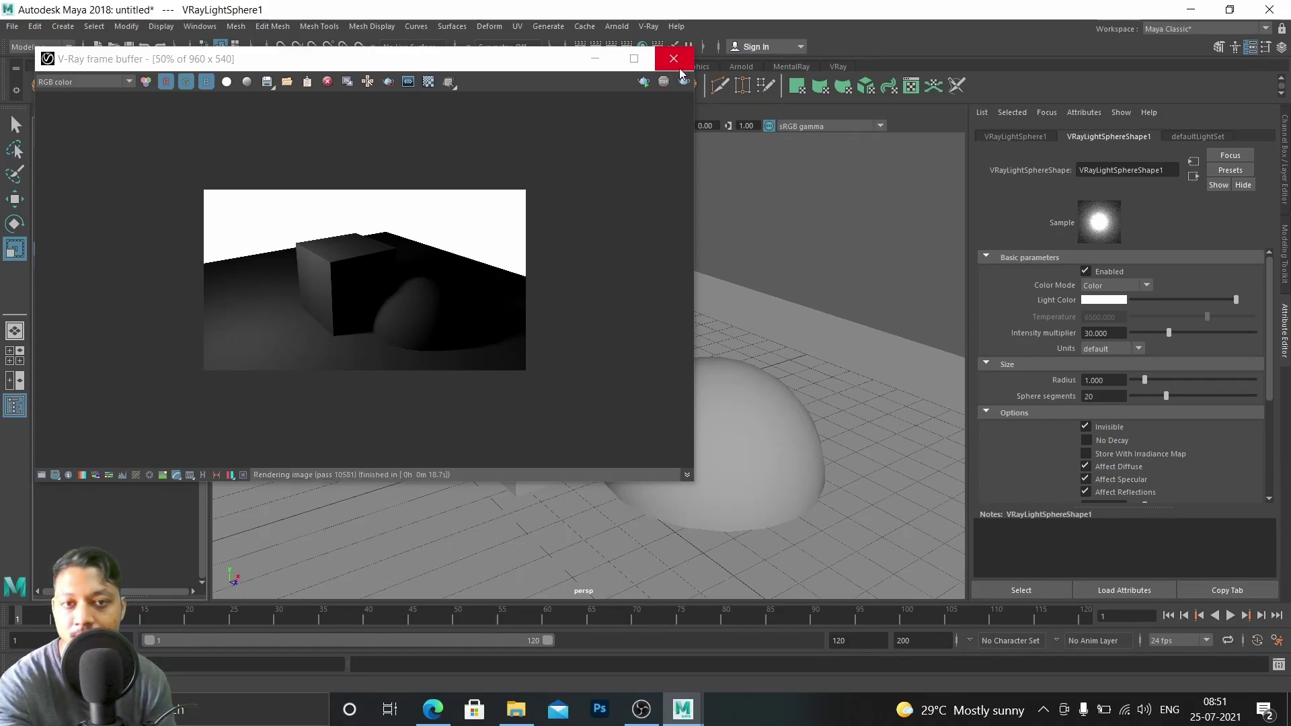
{"action": "left_click", "coordinate": [684, 81]}
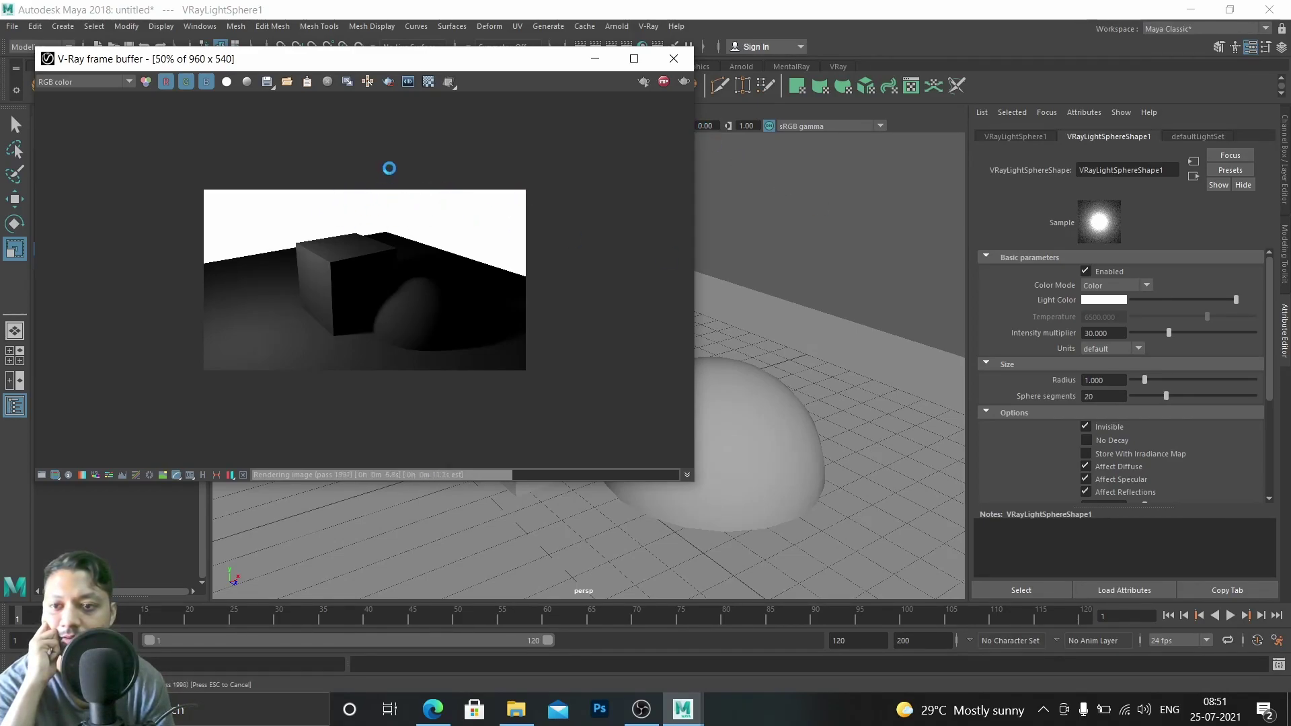
{"action": "left_click_drag", "start_coordinate": [340, 69], "coordinate": [568, 62]}
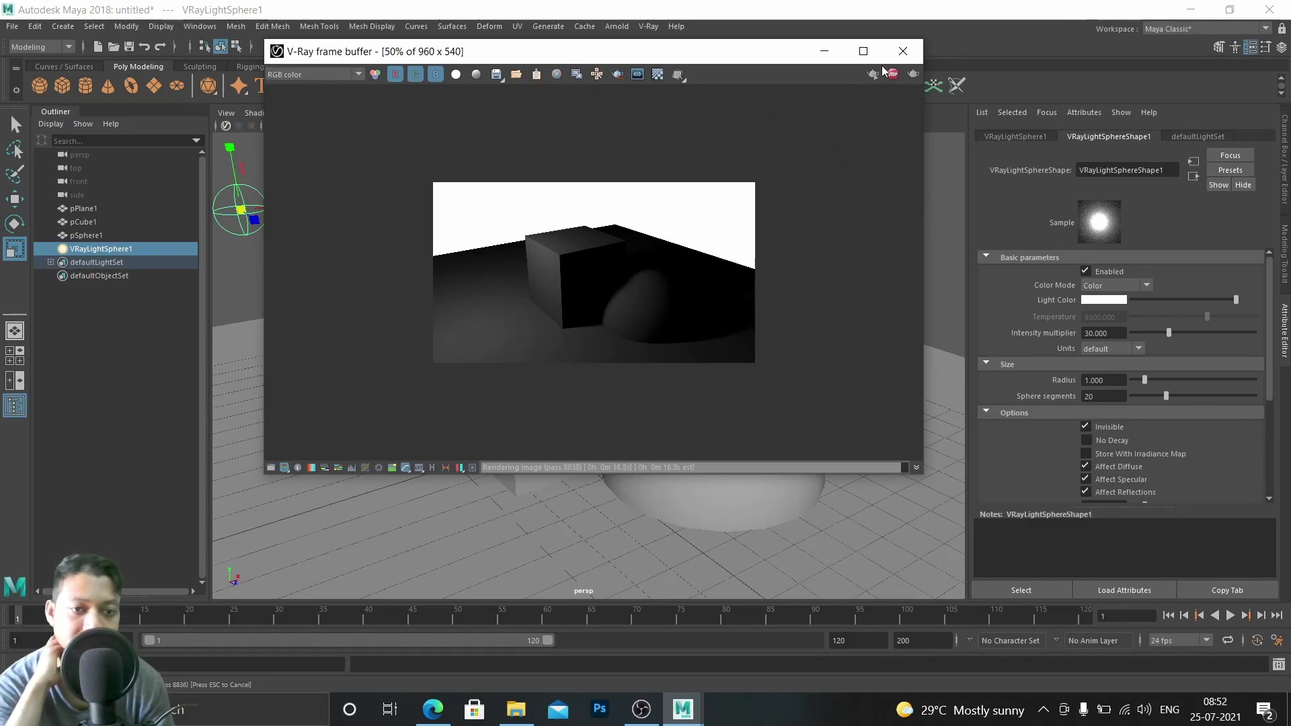
{"action": "left_click_drag", "start_coordinate": [797, 44], "coordinate": [763, 45]}
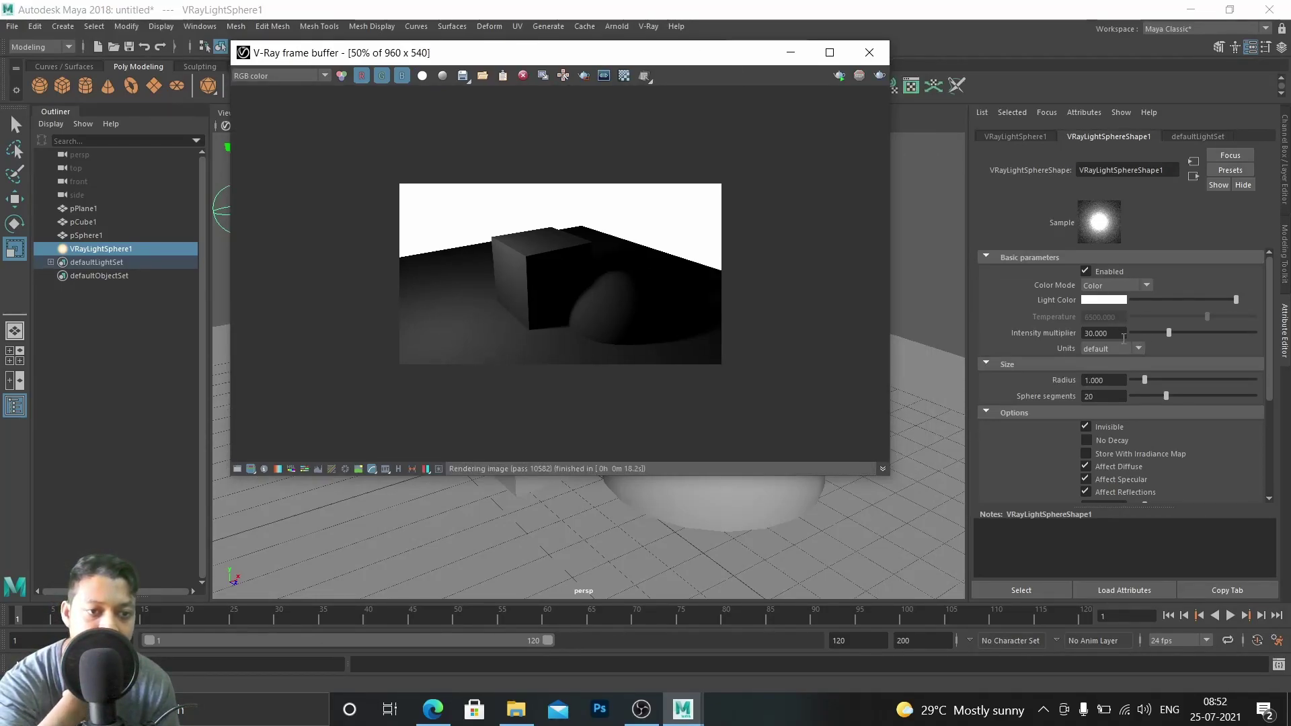
Set the sphere light's intensity multiplier to 27.778, its radius to 1.5 and its sphere segments to 28
{"action": "left_click_drag", "start_coordinate": [1167, 333], "coordinate": [1166, 333]}
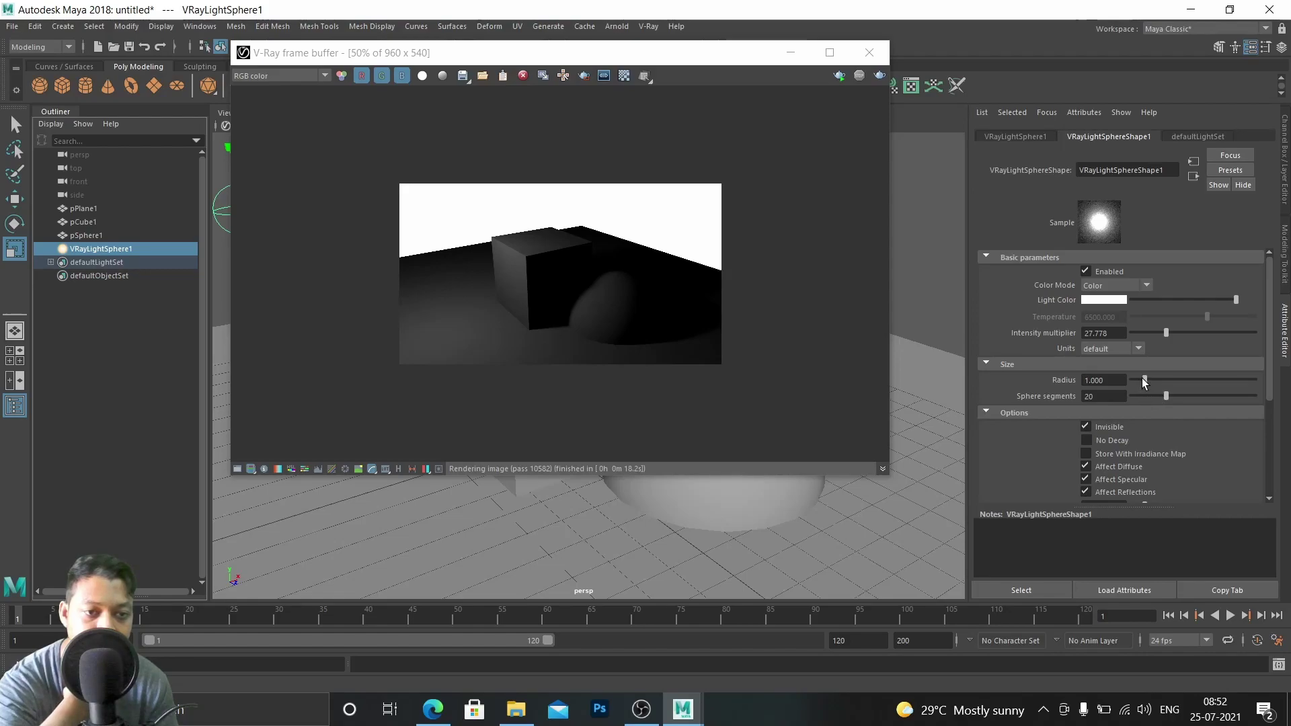
{"action": "left_click", "coordinate": [869, 53]}
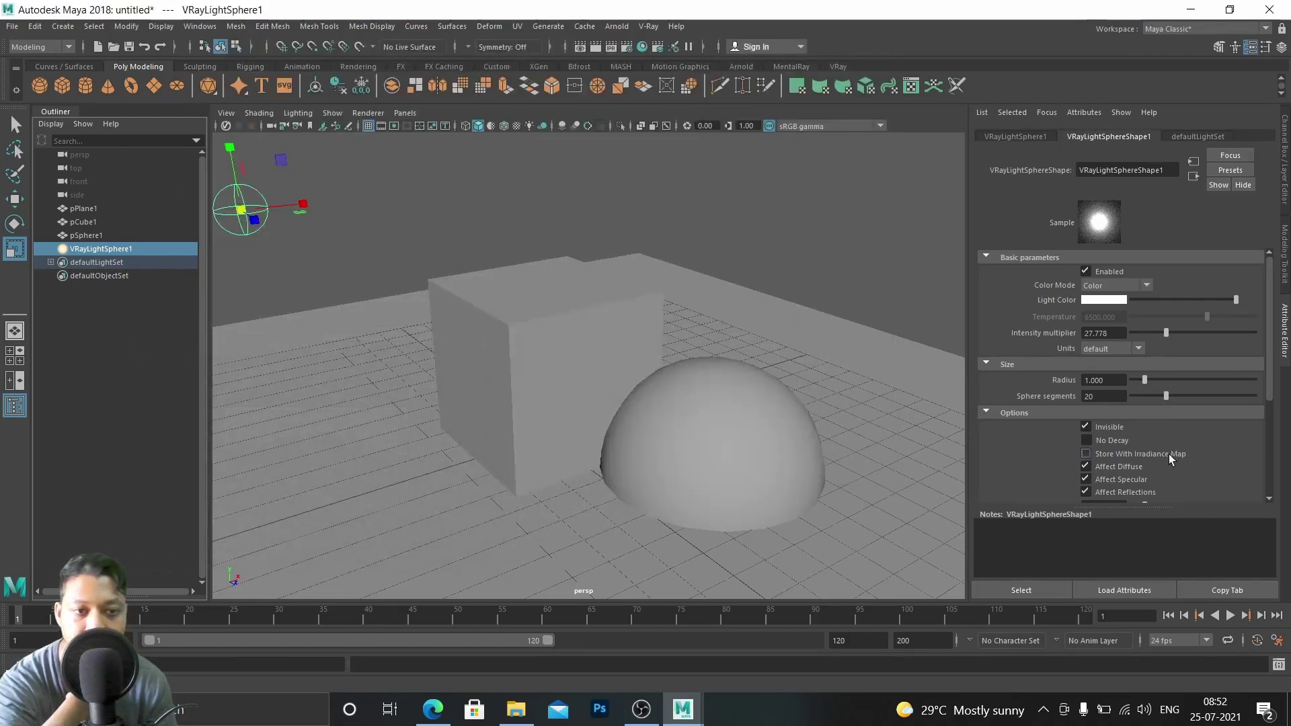
{"action": "left_click_drag", "start_coordinate": [1145, 381], "coordinate": [1182, 397]}
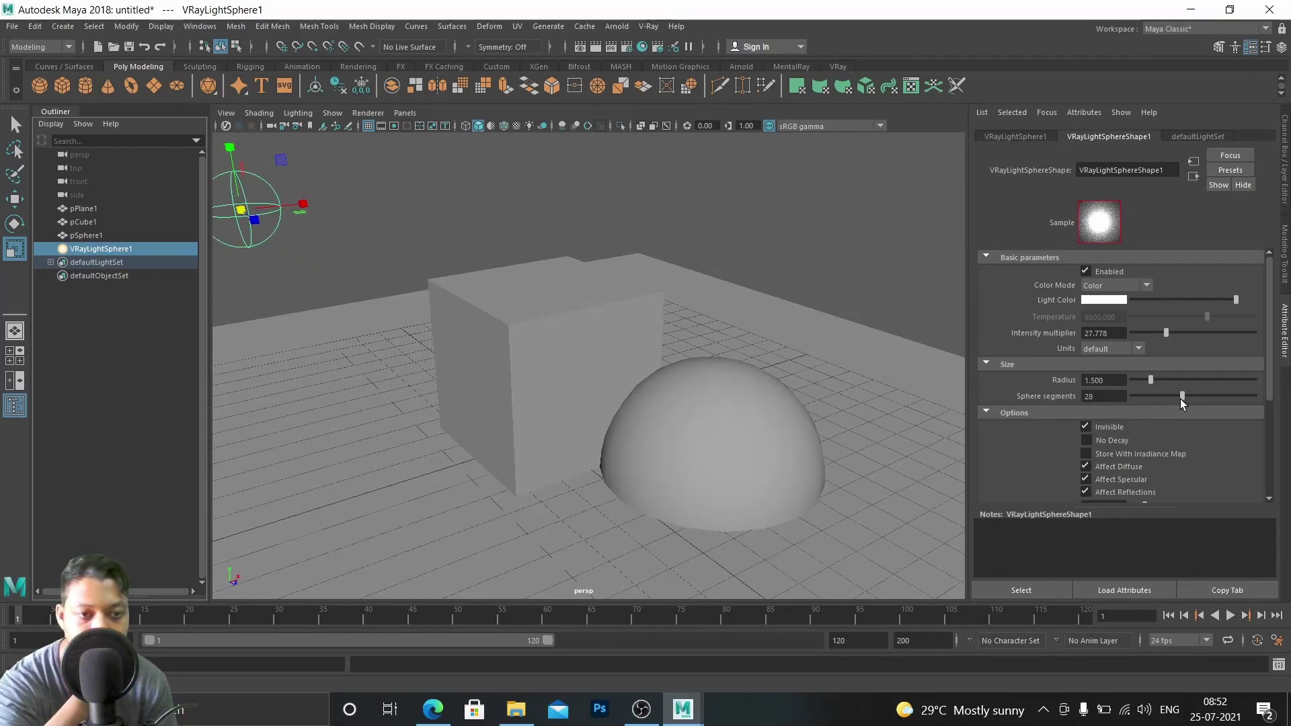
Go through the sphere light's Options and Sampling settings, and raise its shadow bias to 0.100
{"action": "left_click", "coordinate": [1010, 364]}
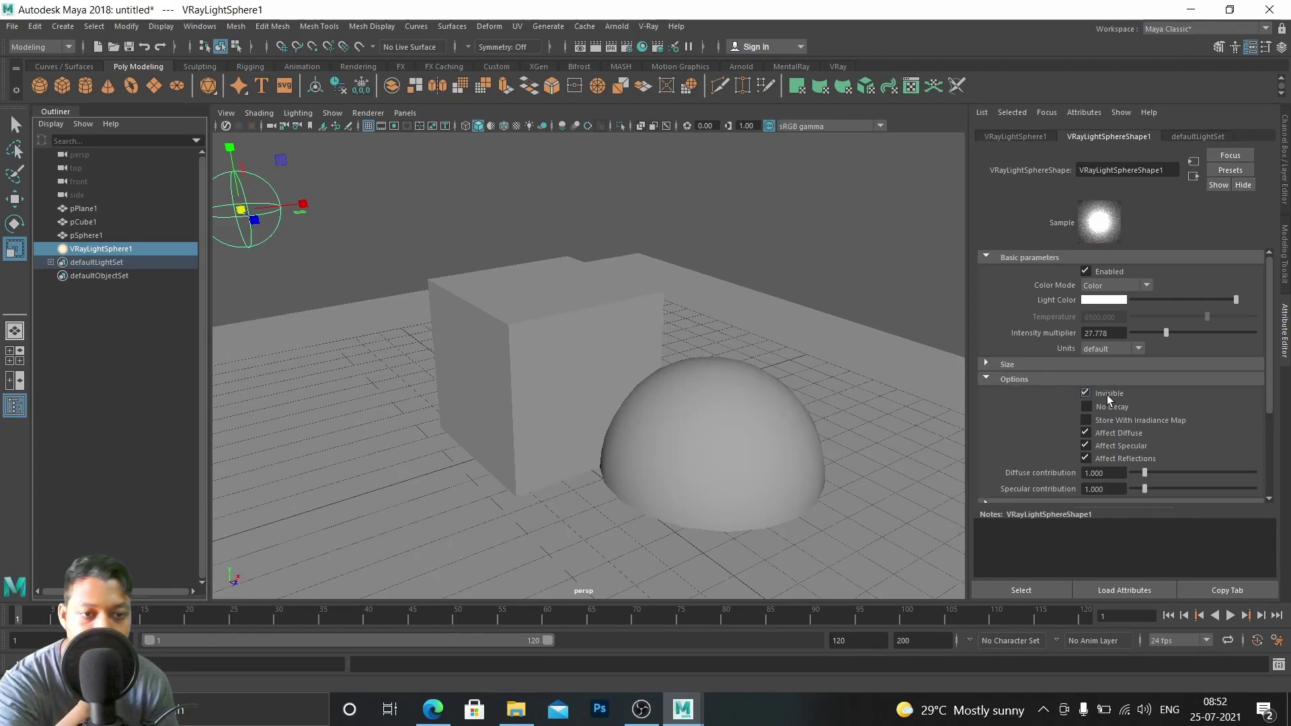
{"action": "left_click", "coordinate": [1016, 379]}
{"action": "left_click", "coordinate": [1017, 394]}
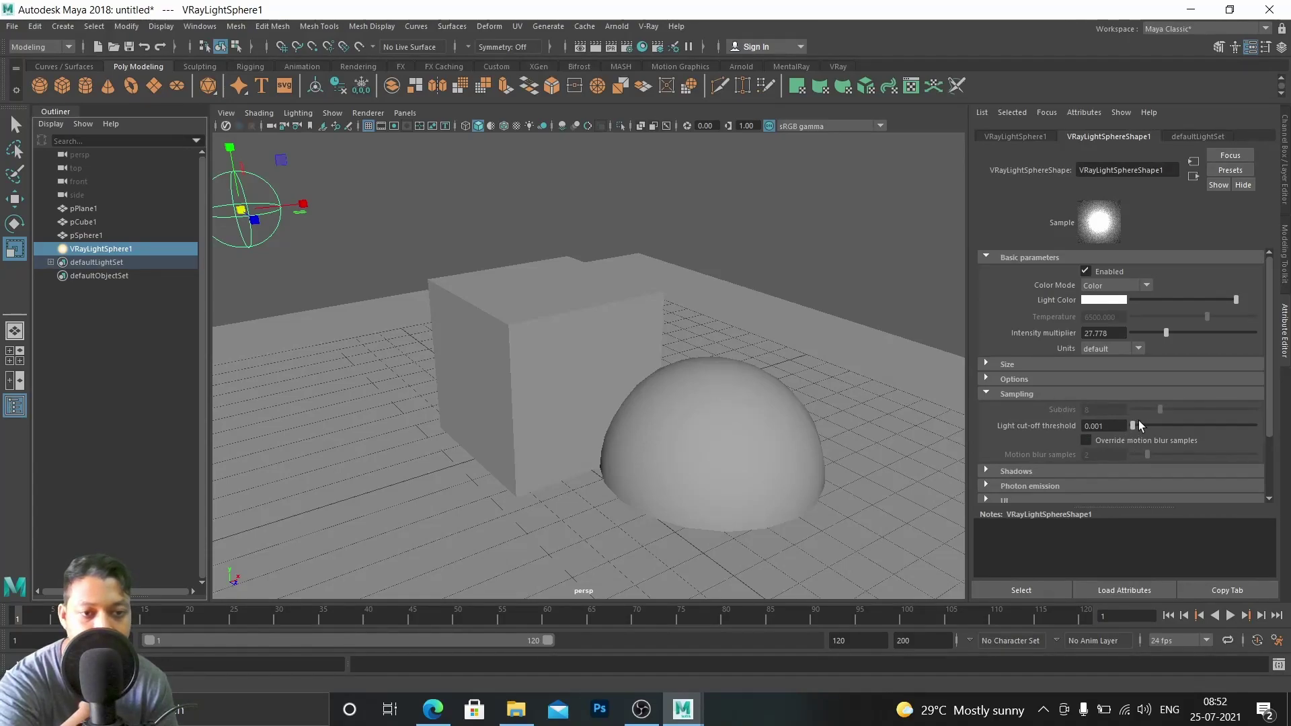
{"action": "left_click", "coordinate": [1016, 395]}
{"action": "left_click", "coordinate": [986, 410]}
{"action": "scroll", "coordinate": [1133, 442], "scroll_direction": "down", "scroll_amount": 2}
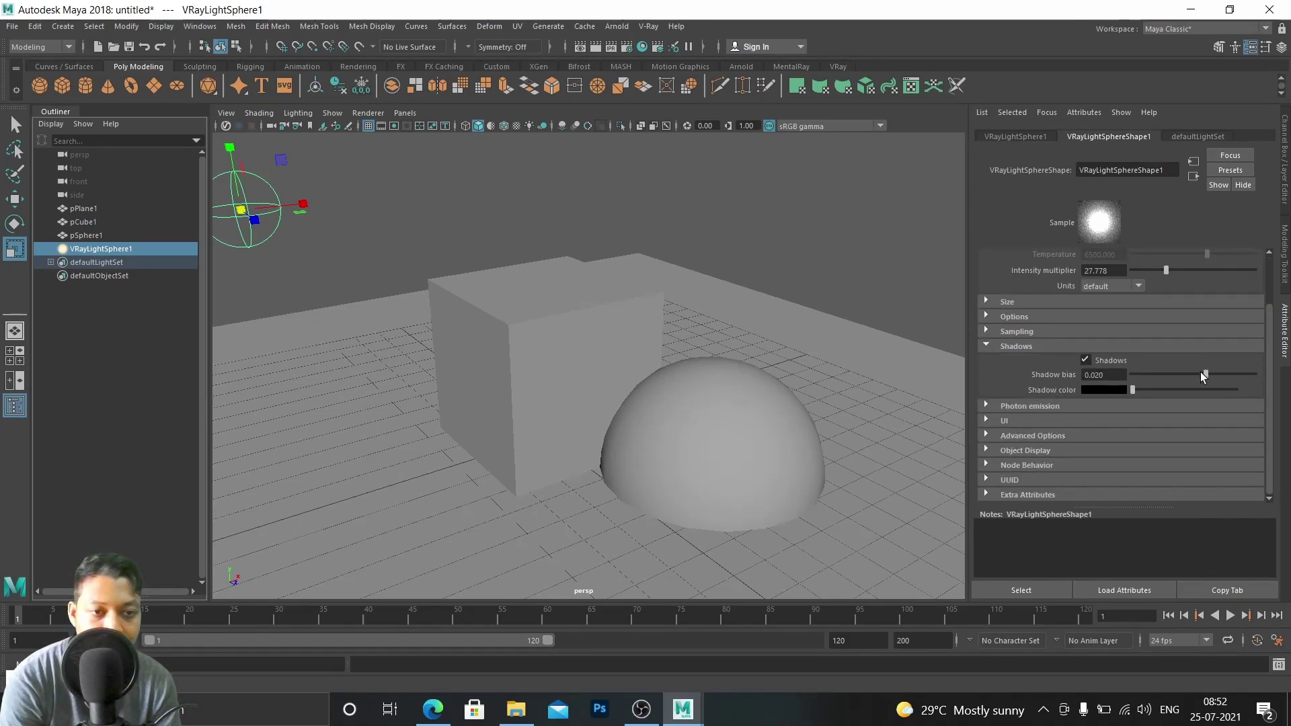
{"action": "left_click_drag", "start_coordinate": [1208, 373], "coordinate": [1288, 391]}
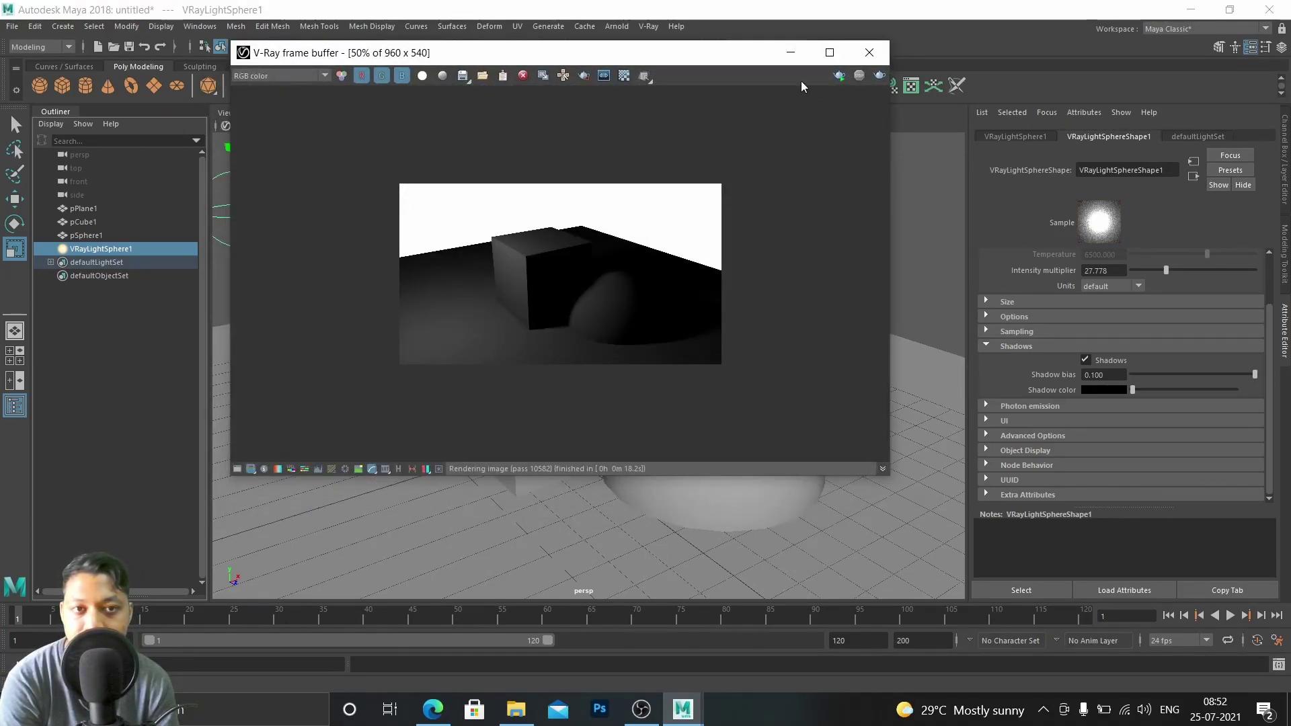
Render the scene with the adjusted sphere light, minimise the frame buffer, and delete the light
{"action": "left_click", "coordinate": [879, 77]}
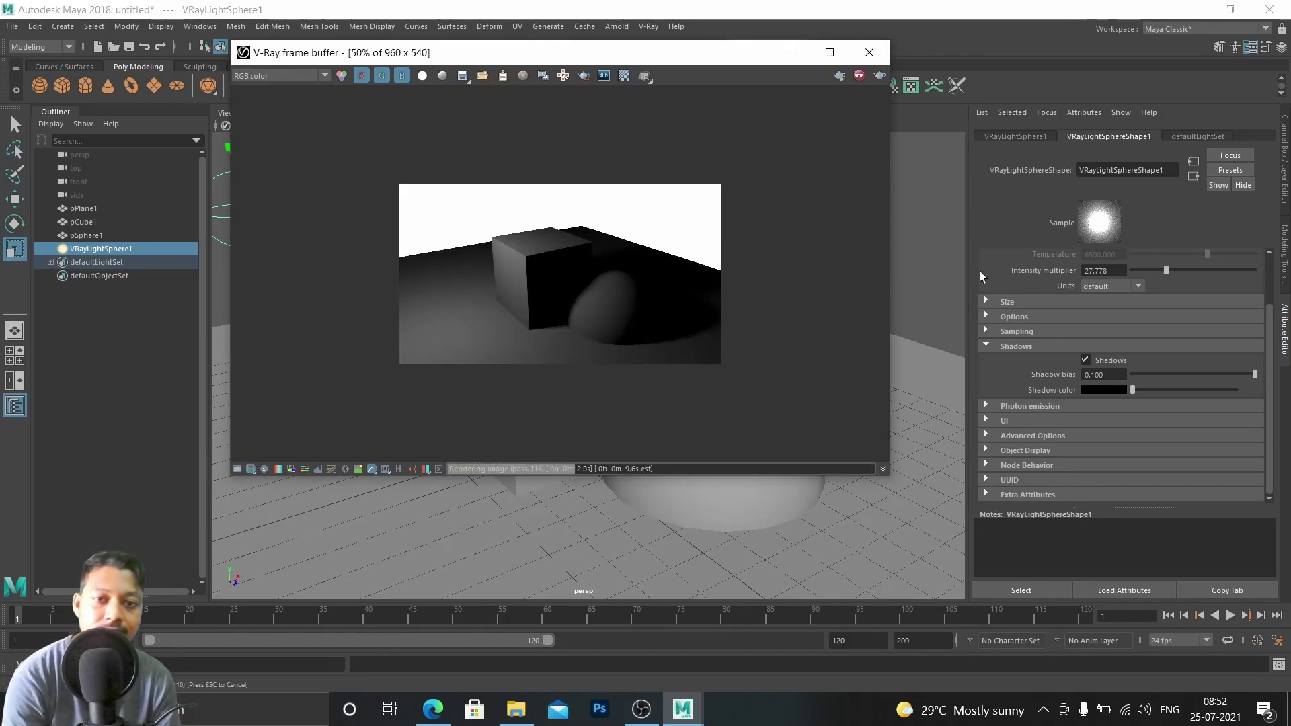
{"action": "scroll", "coordinate": [1027, 320], "scroll_direction": "up", "scroll_amount": 3}
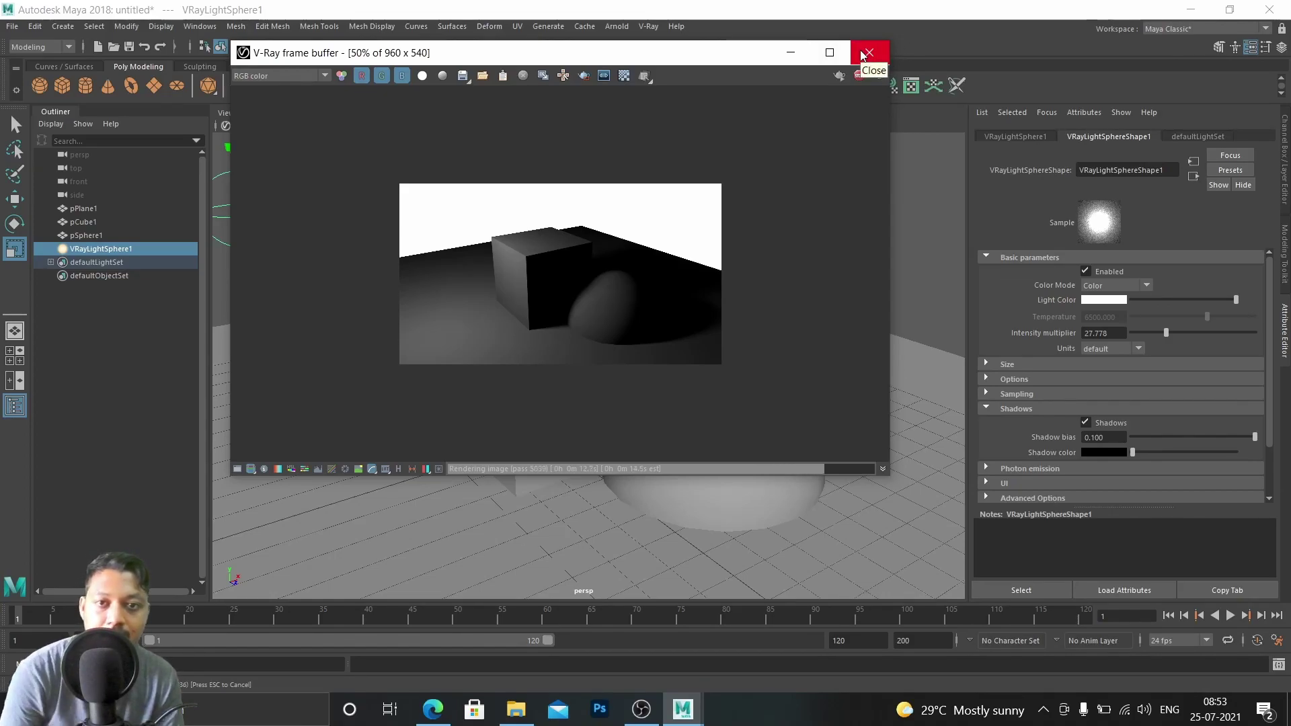
{"action": "left_click", "coordinate": [791, 53]}
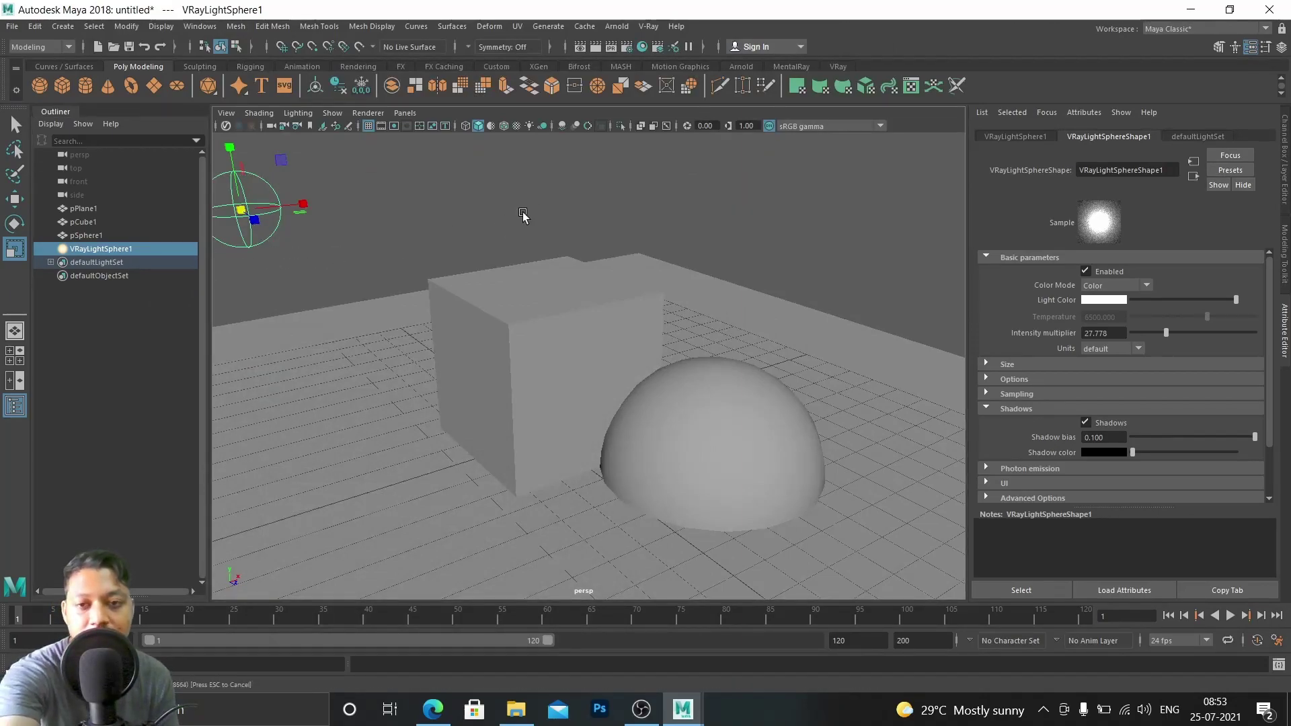
{"action": "key", "text": "Delete"}
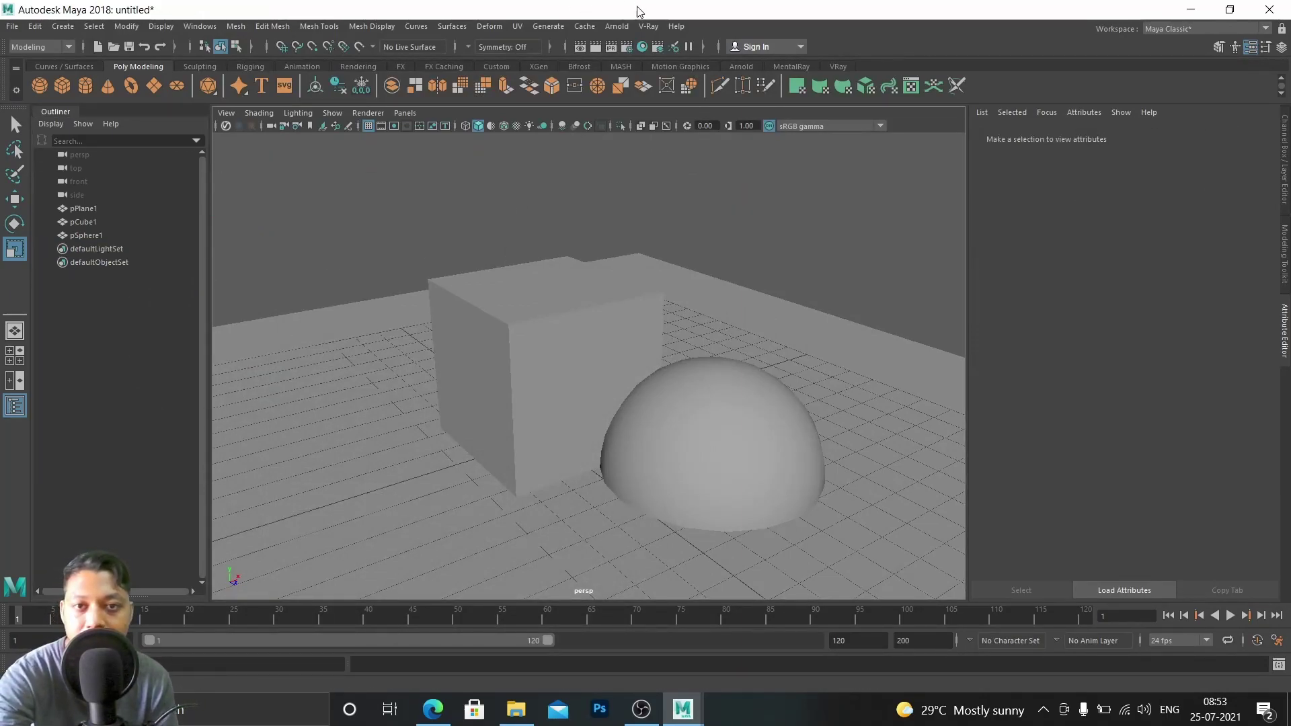
{"action": "left_click", "coordinate": [648, 27]}
{"action": "mouse_move", "coordinate": [686, 80]}
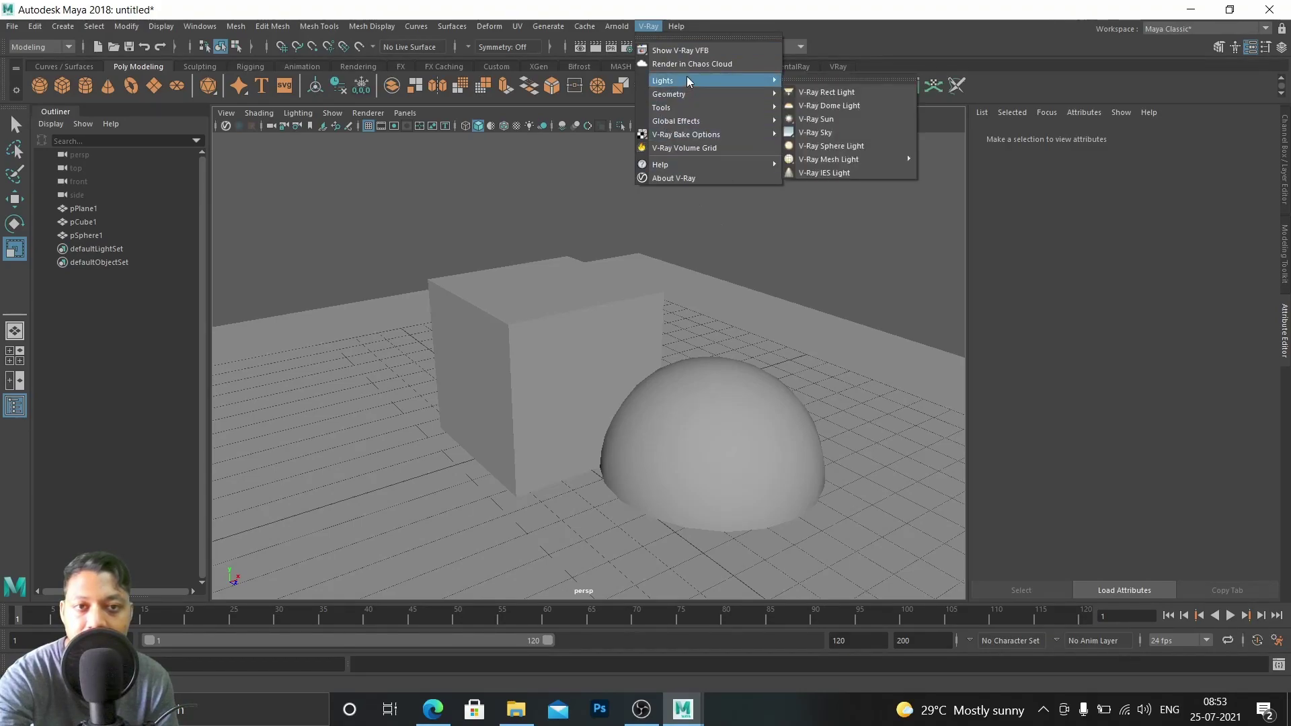
{"action": "mouse_move", "coordinate": [850, 162]}
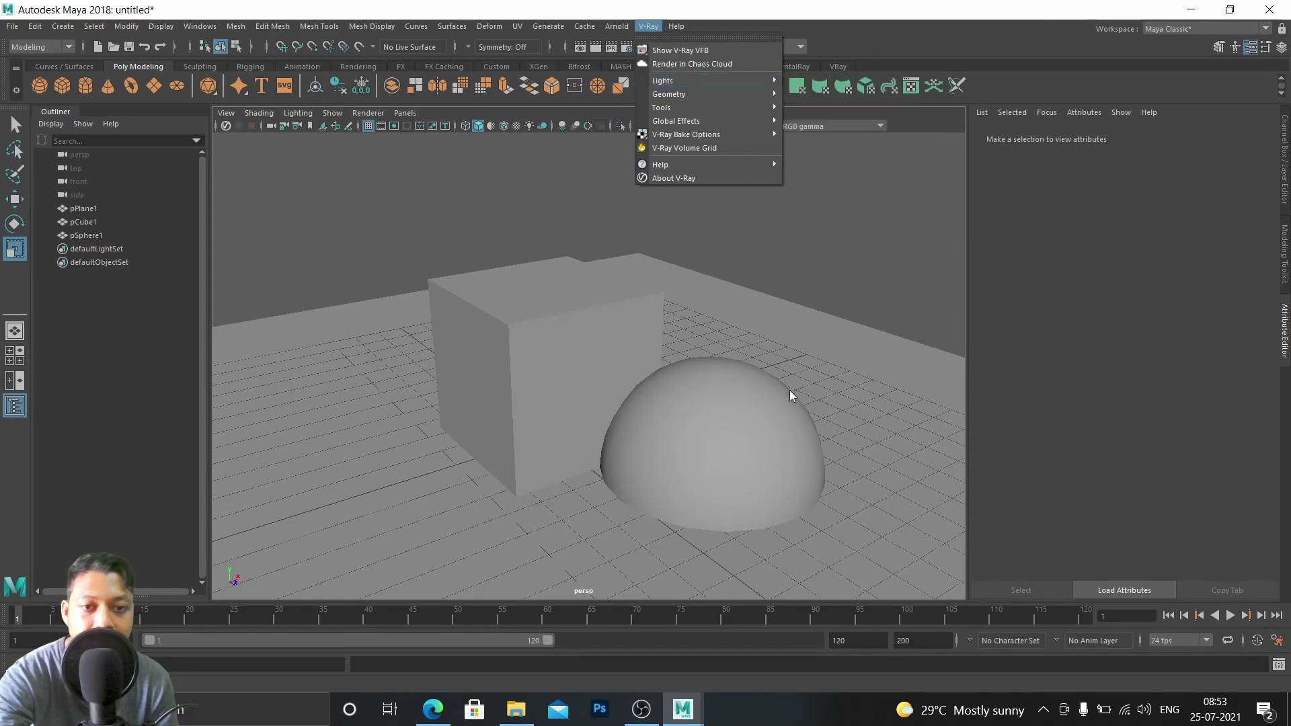
{"action": "left_click", "coordinate": [862, 244]}
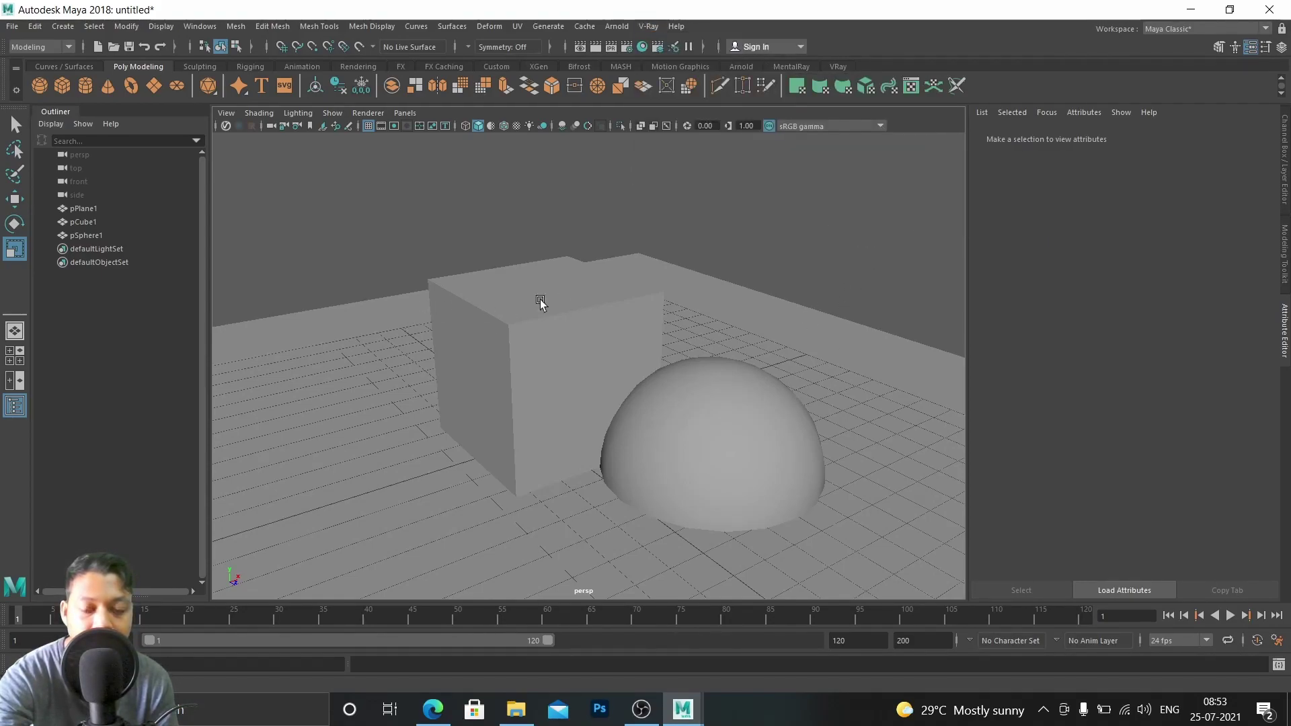
{"action": "left_click", "coordinate": [149, 86]}
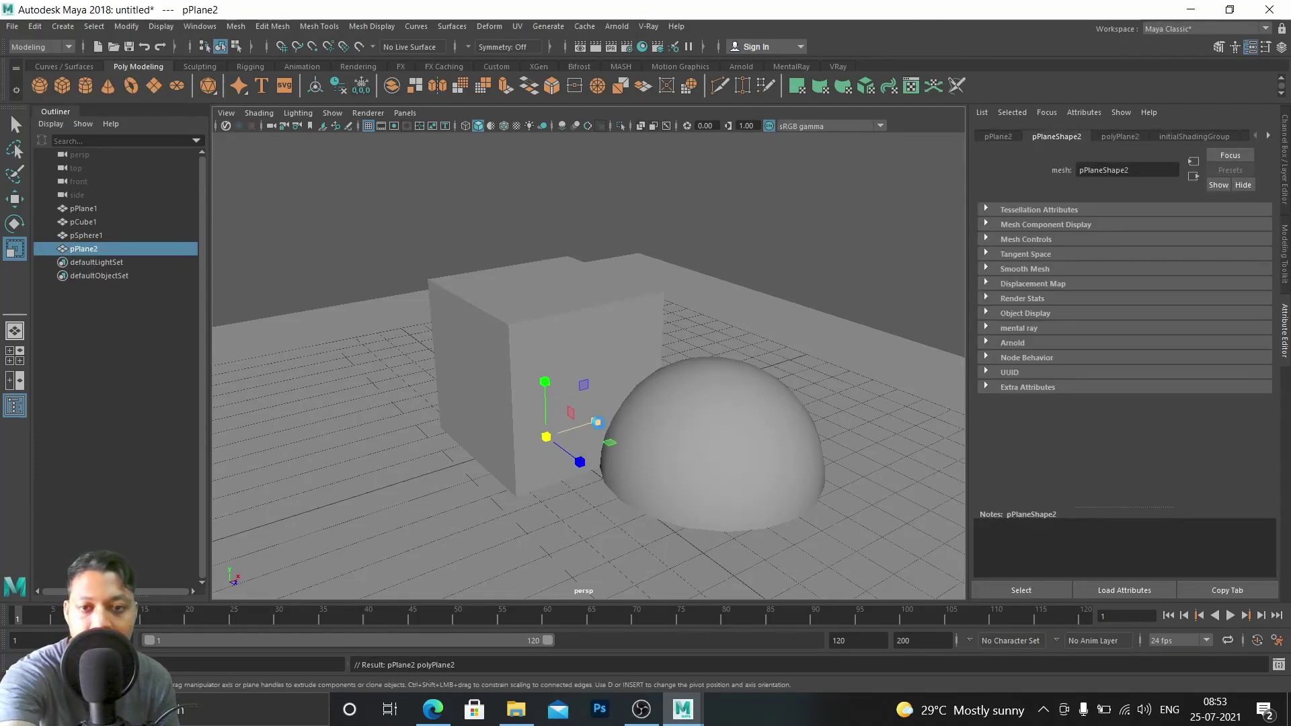
{"action": "key", "text": "Delete"}
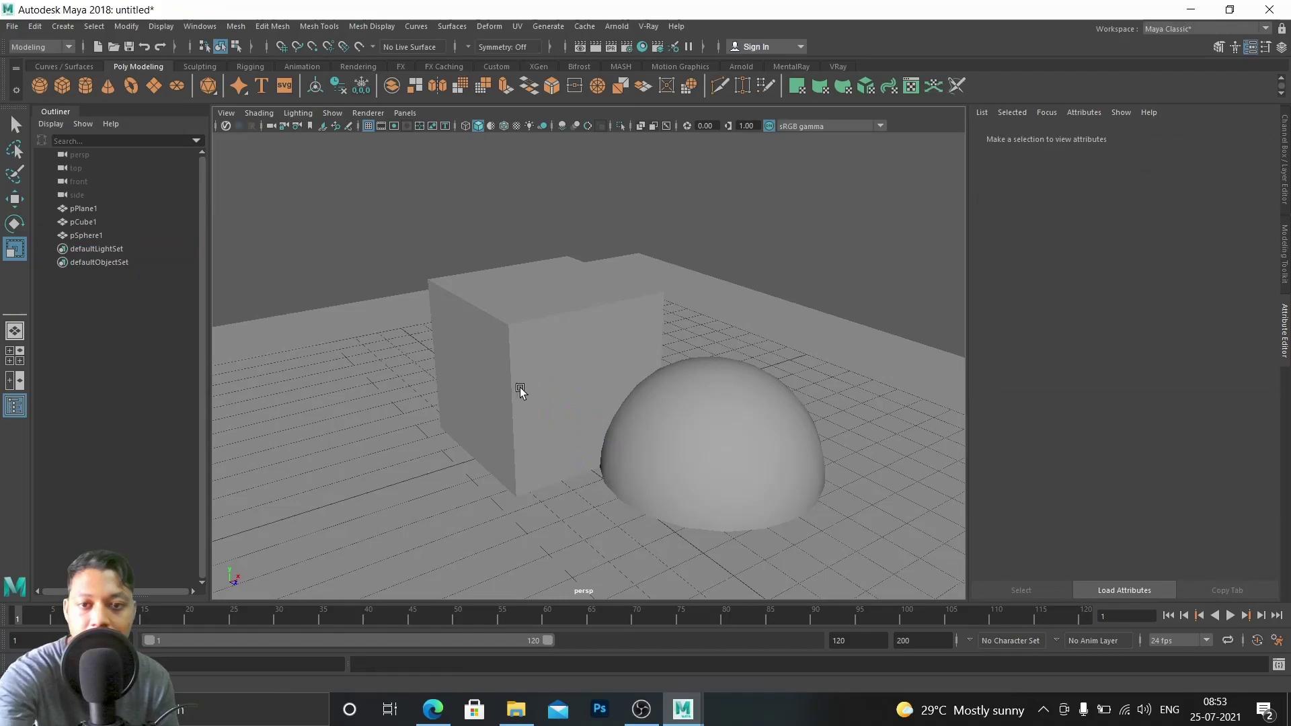
Create a polygon torus, move it above and to the left of the cube, and tilt it towards the objects
{"action": "left_click", "coordinate": [131, 86]}
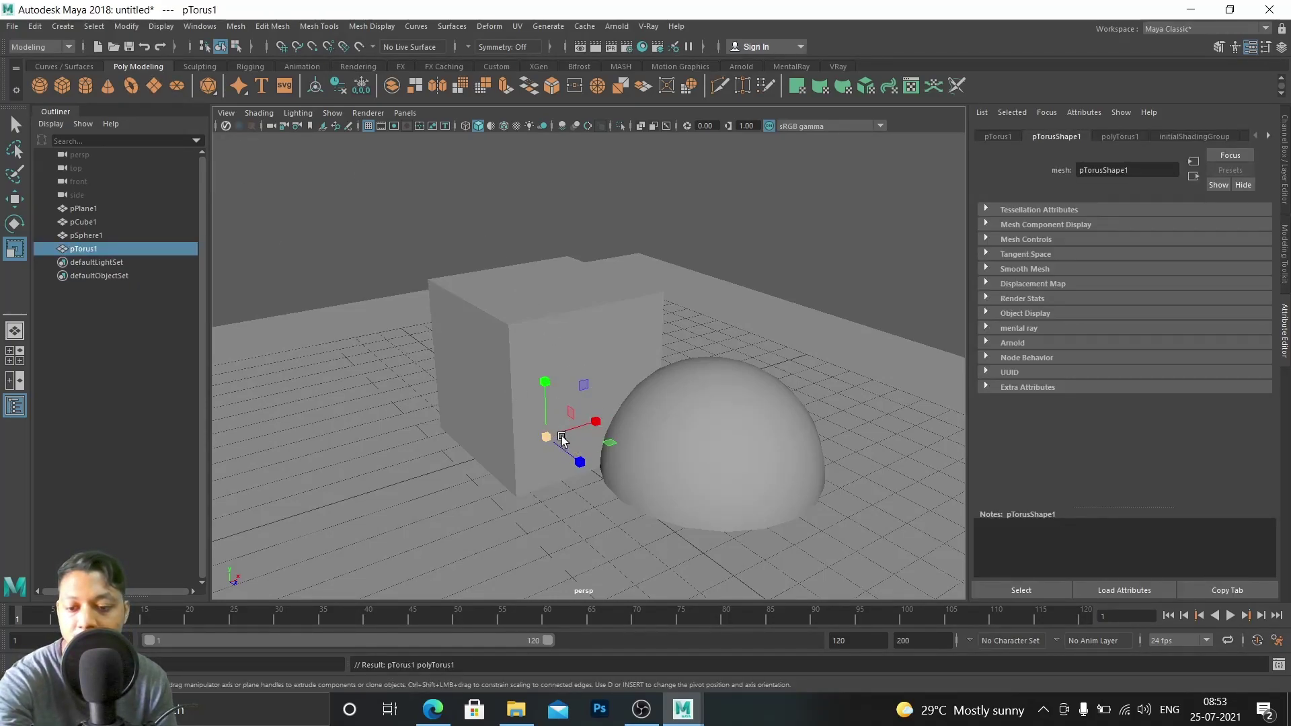
{"action": "key", "text": "w"}
{"action": "left_click_drag", "start_coordinate": [563, 436], "coordinate": [406, 247]}
{"action": "key", "text": "e"}
{"action": "left_click_drag", "start_coordinate": [300, 192], "coordinate": [279, 239]}
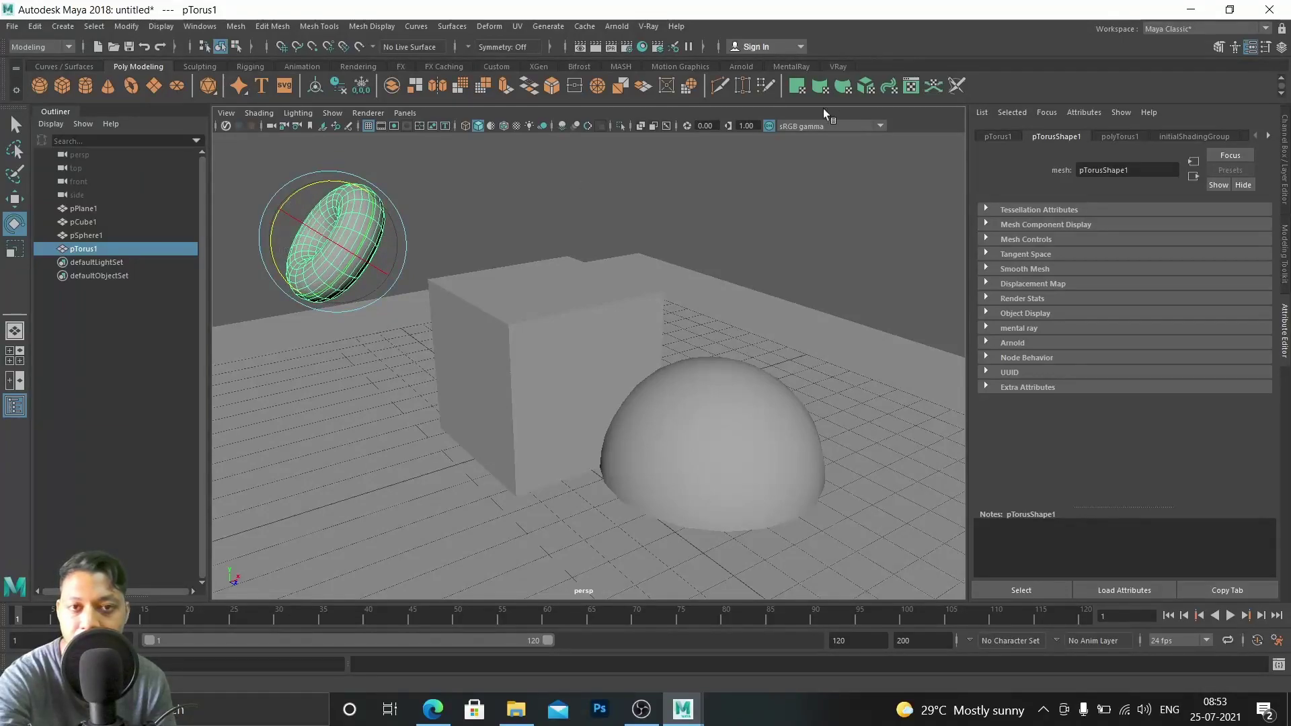
Turn the selected torus into a V-Ray Mesh Light using the option that works for meshes only
{"action": "left_click", "coordinate": [651, 26]}
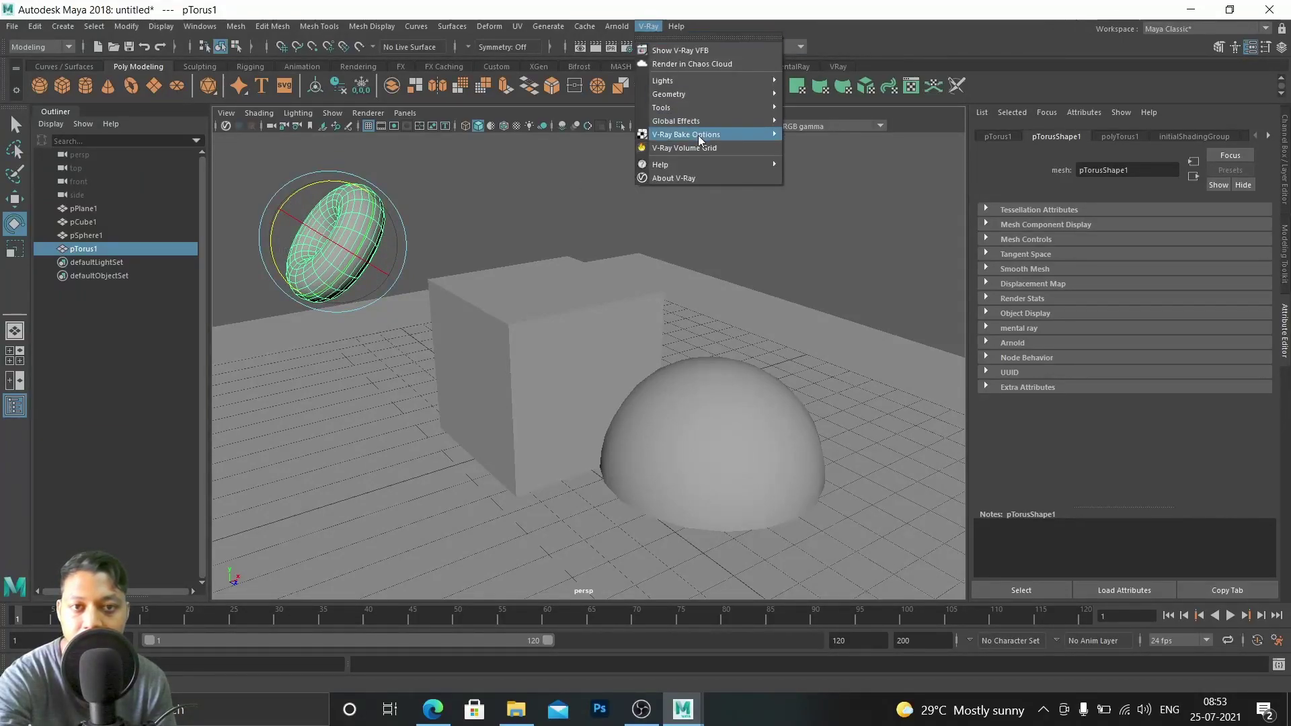
{"action": "mouse_move", "coordinate": [757, 79]}
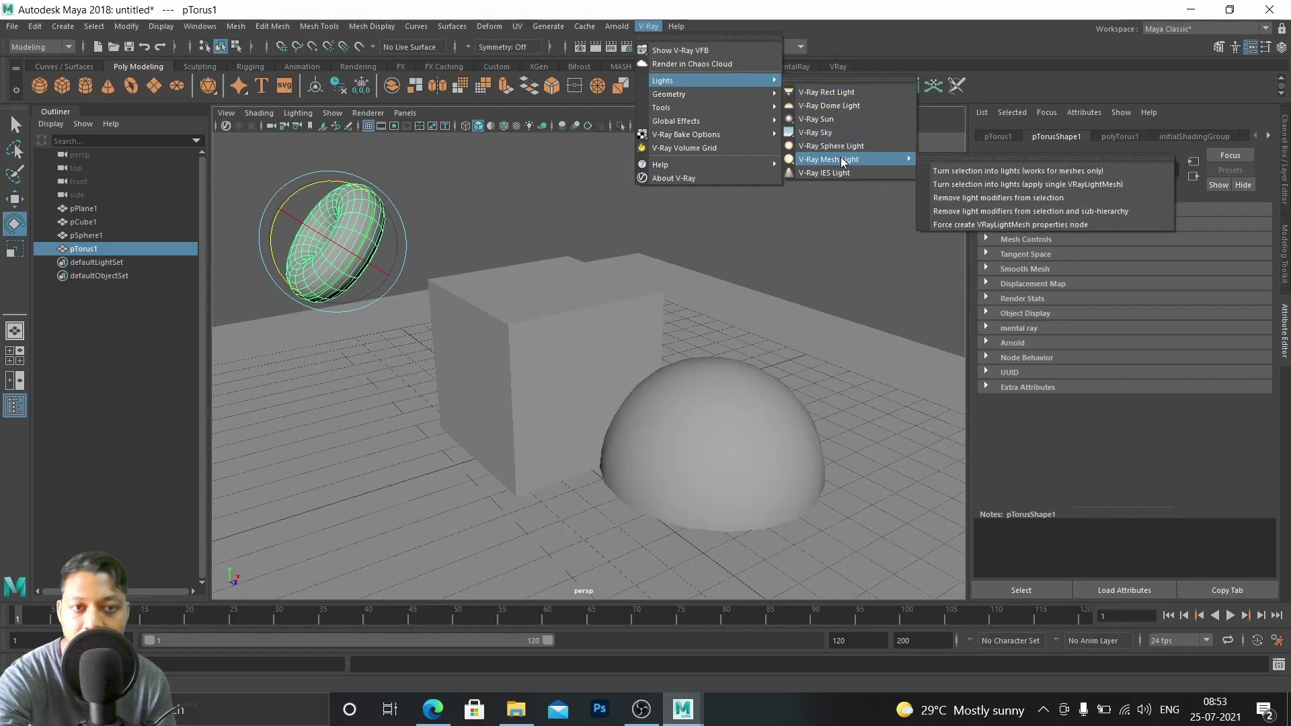
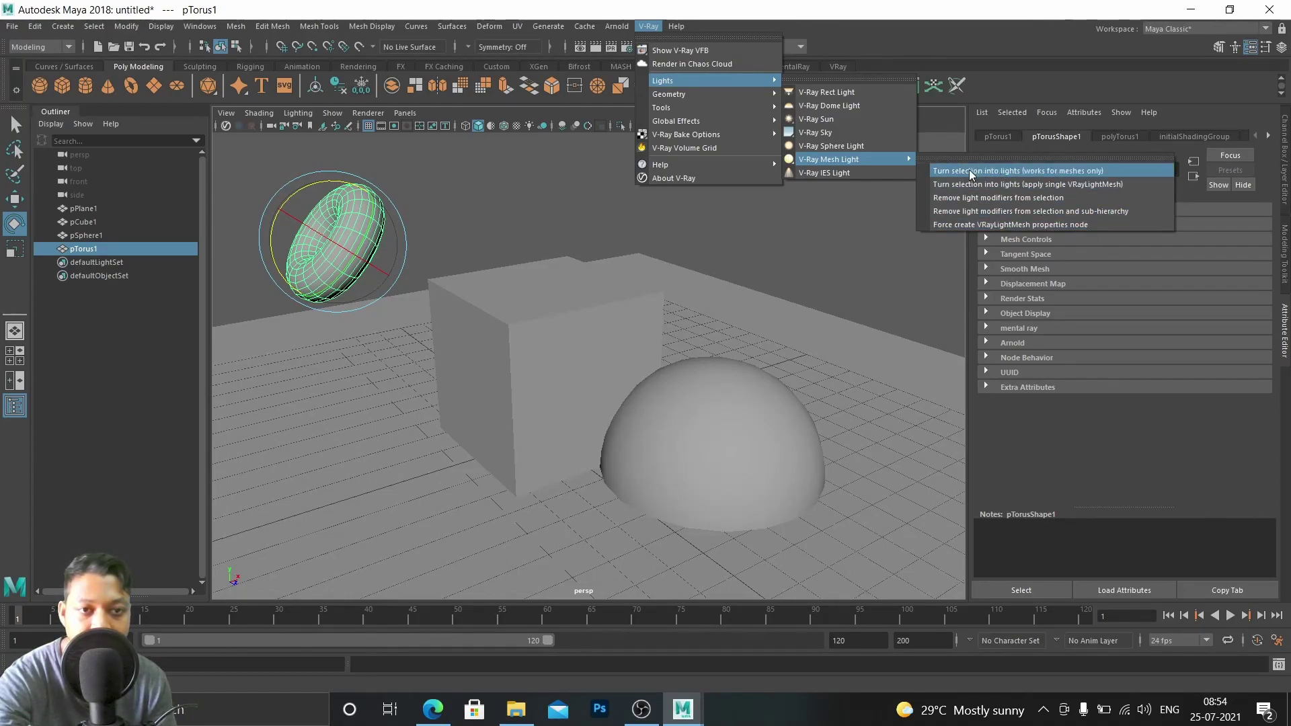
{"action": "left_click", "coordinate": [1010, 170]}
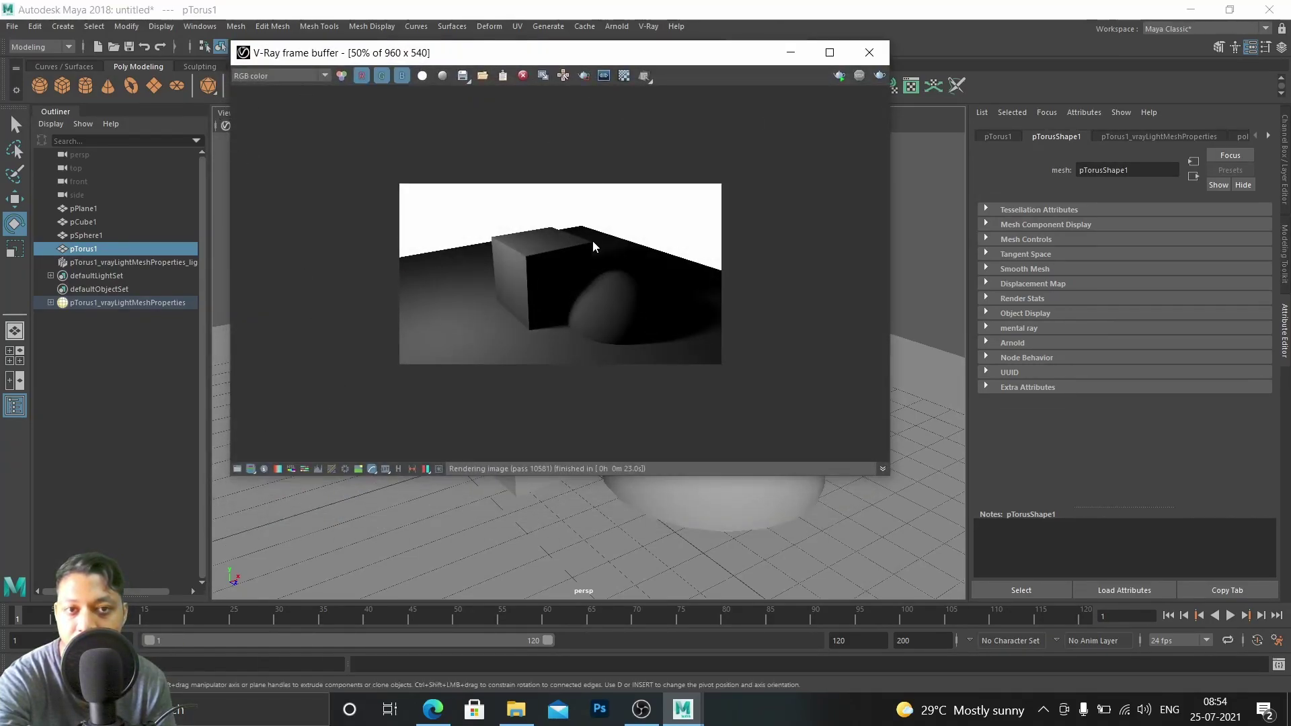
Render the scene lit by the torus mesh light, examine the image at 50%, and minimise the frame buffer
{"action": "scroll", "coordinate": [597, 240], "scroll_direction": "up", "scroll_amount": 2}
{"action": "scroll", "coordinate": [600, 238], "scroll_direction": "down", "scroll_amount": 1}
{"action": "left_click", "coordinate": [880, 76]}
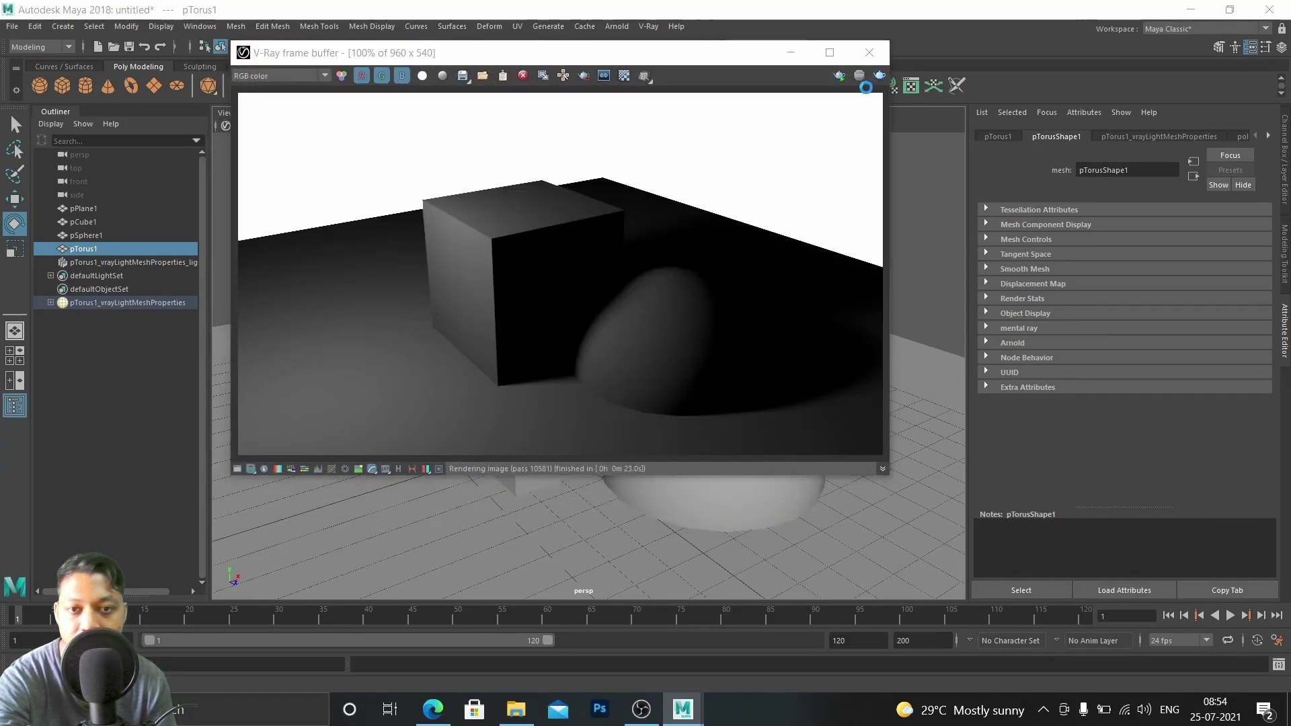
{"action": "scroll", "coordinate": [535, 260], "scroll_direction": "down", "scroll_amount": 2}
{"action": "scroll", "coordinate": [540, 264], "scroll_direction": "up", "scroll_amount": 2}
{"action": "scroll", "coordinate": [542, 265], "scroll_direction": "down", "scroll_amount": 1}
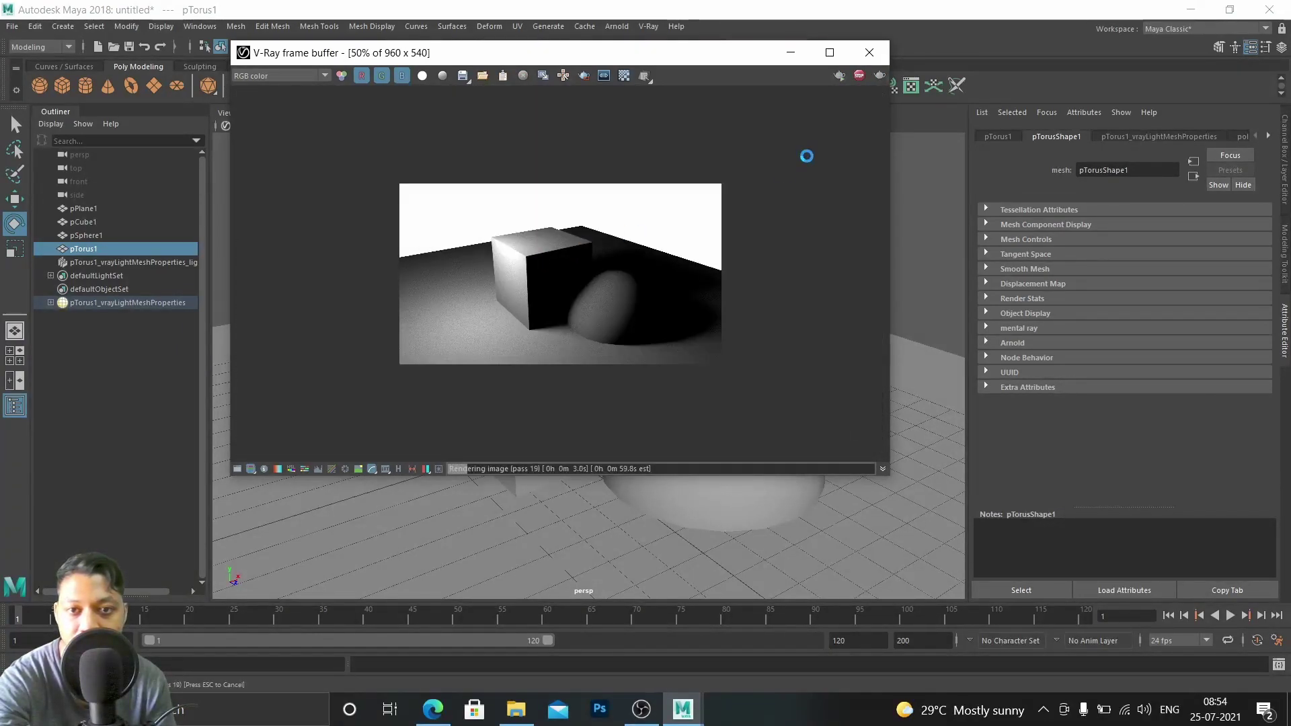
{"action": "left_click", "coordinate": [791, 51]}
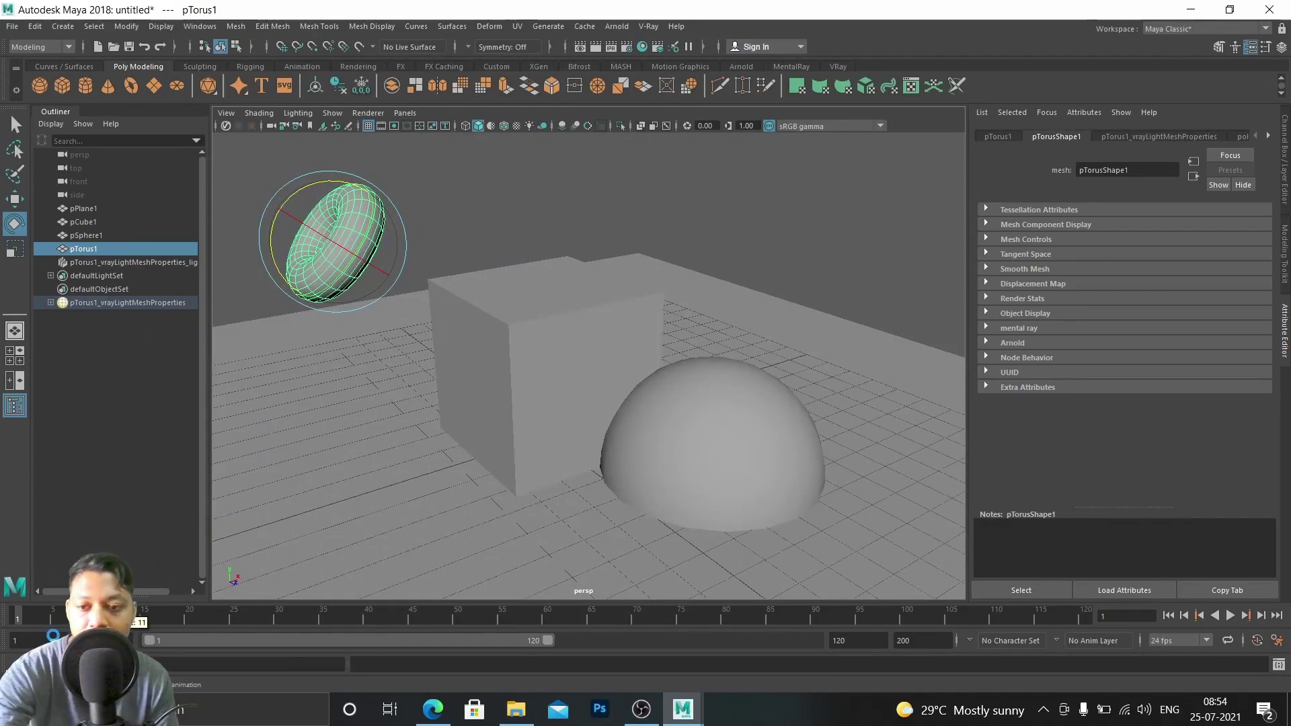
{"action": "left_click", "coordinate": [37, 681]}
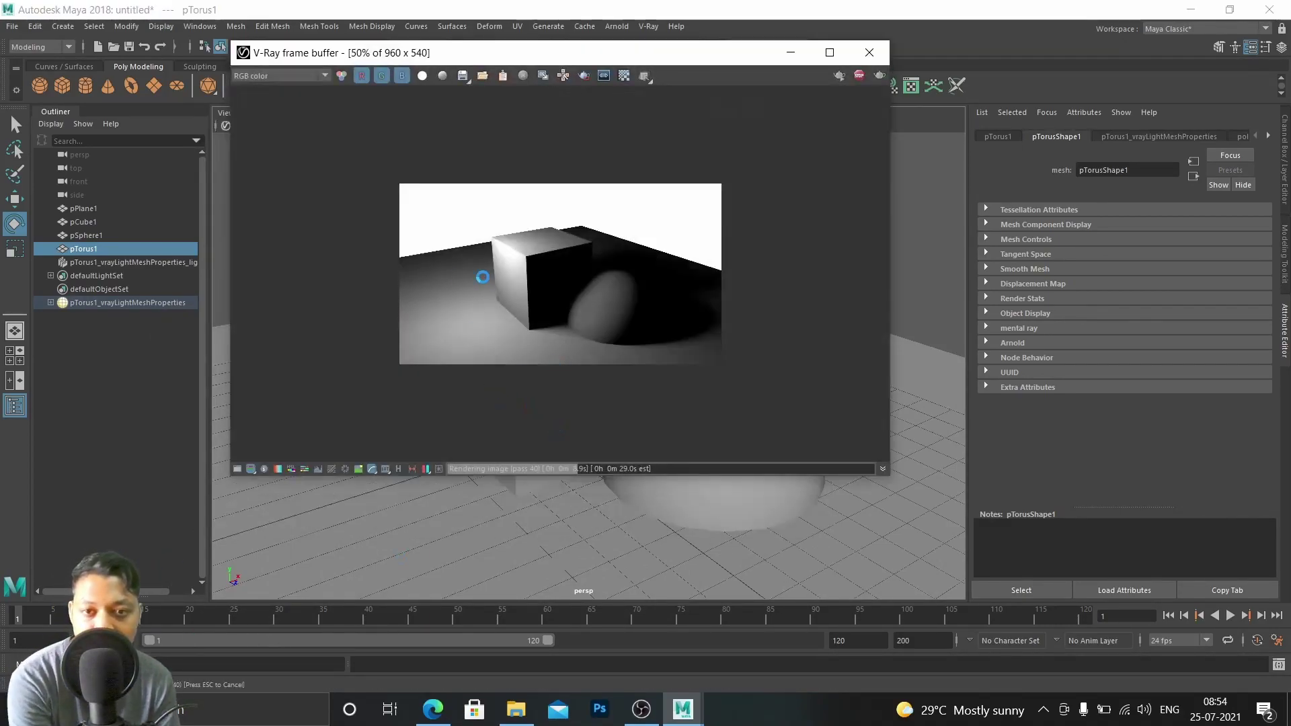
{"action": "left_click", "coordinate": [787, 52]}
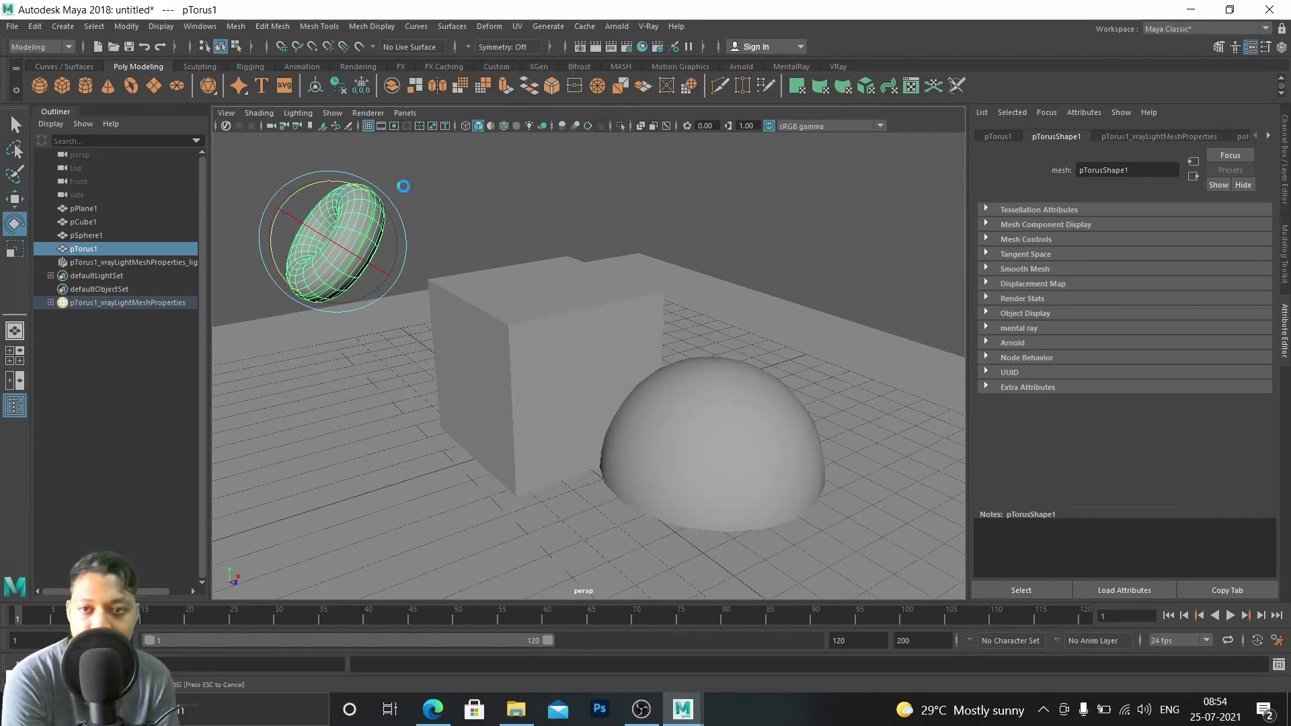
Delete the torus mesh light from the scene and browse the available V-Ray light types
{"action": "key", "text": "Delete"}
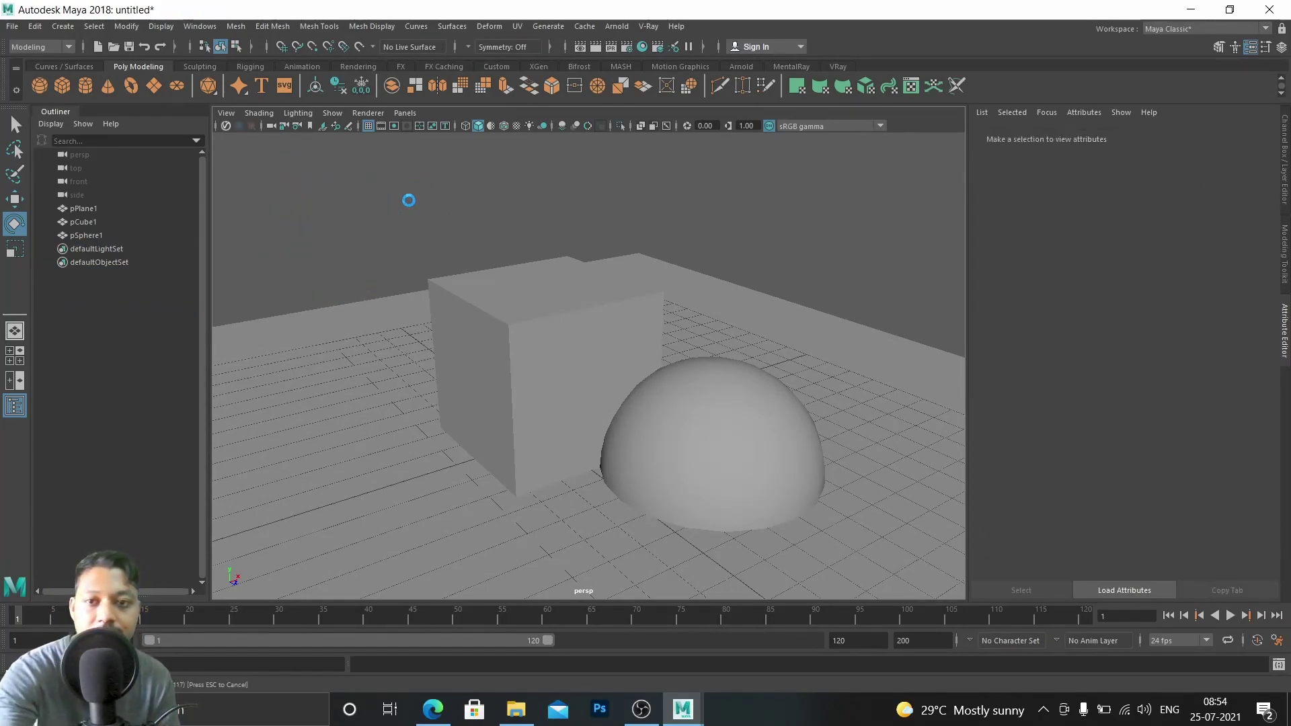
{"action": "left_click", "coordinate": [649, 26]}
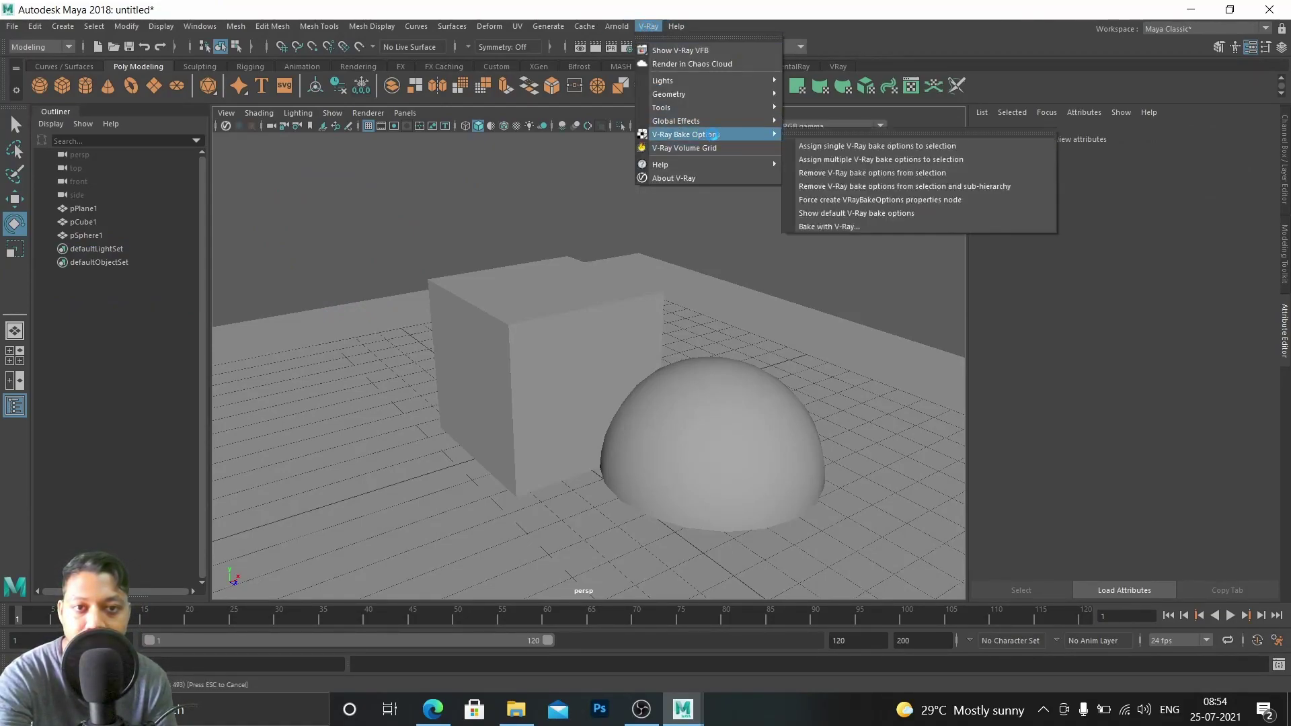
{"action": "mouse_move", "coordinate": [715, 89]}
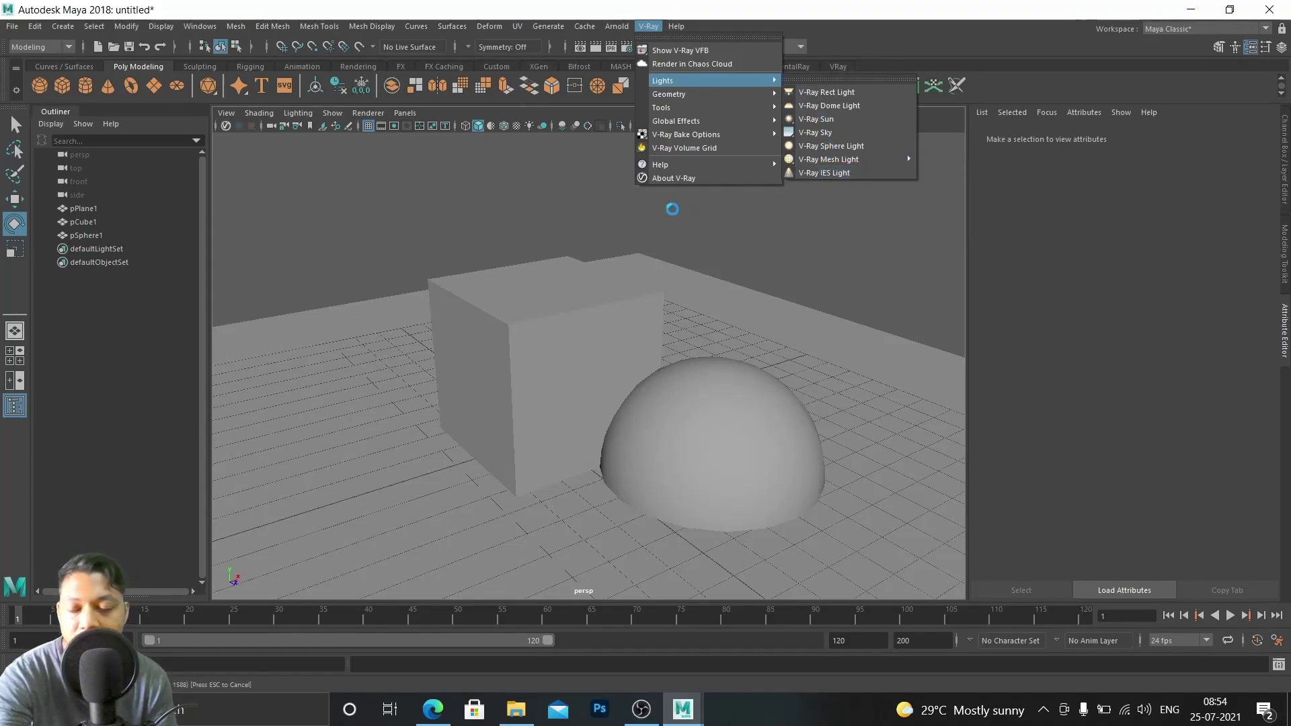
{"action": "left_click", "coordinate": [688, 209]}
Select the ground plane, view the scene from further out, and minimise the V-Ray frame buffer
{"action": "left_click", "coordinate": [727, 382]}
{"action": "left_click", "coordinate": [821, 300]}
{"action": "left_click", "coordinate": [821, 331]}
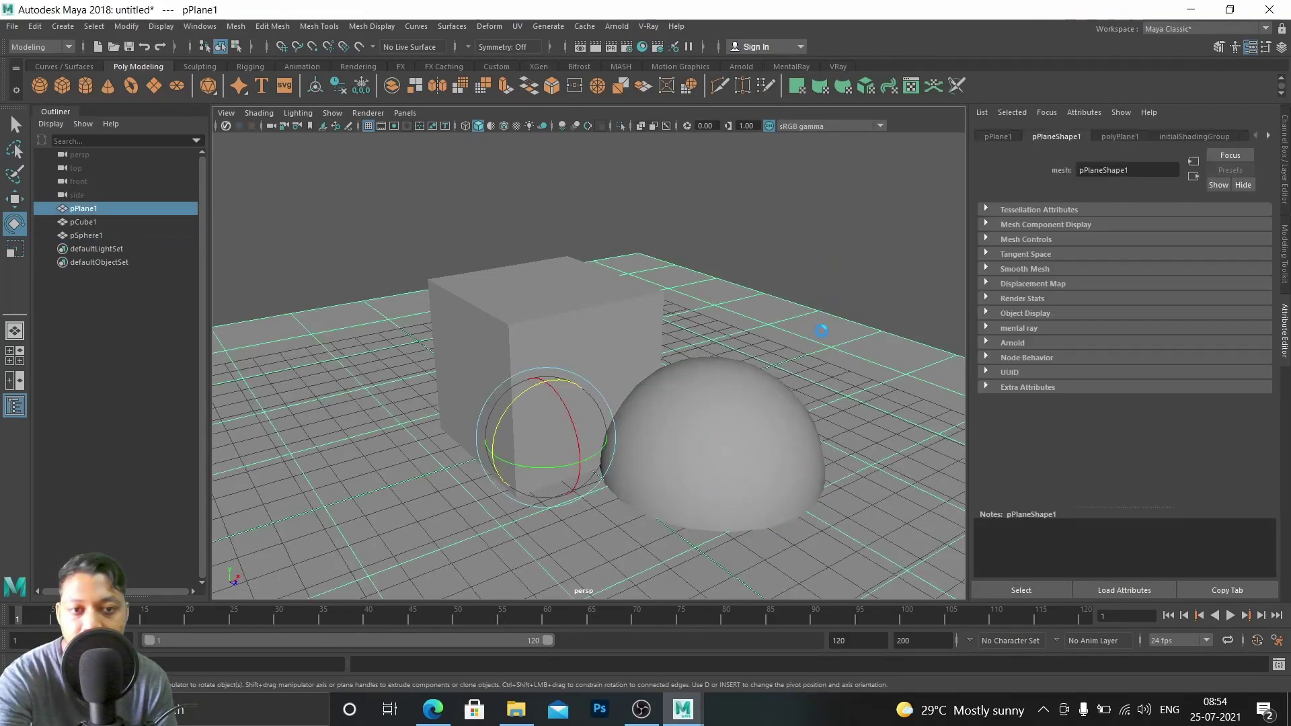
{"action": "left_click_drag", "start_coordinate": [833, 363], "coordinate": [745, 398], "text": "alt"}
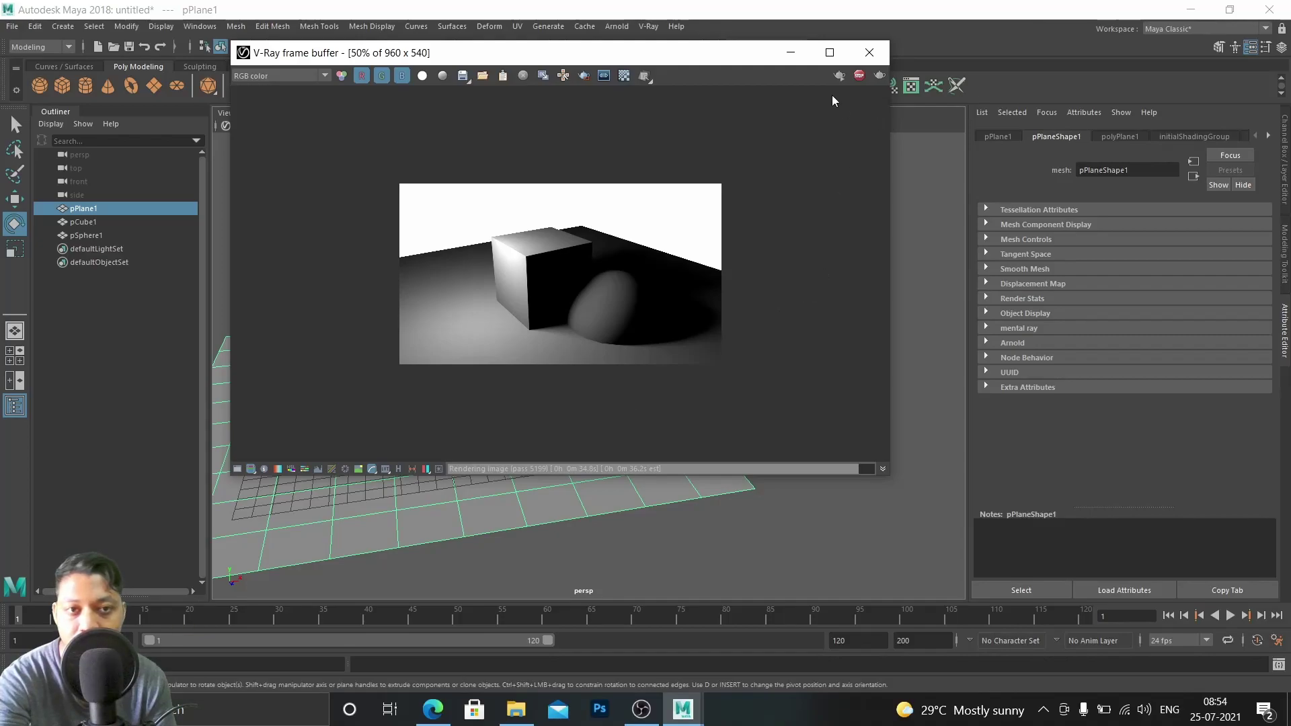
{"action": "left_click", "coordinate": [791, 52]}
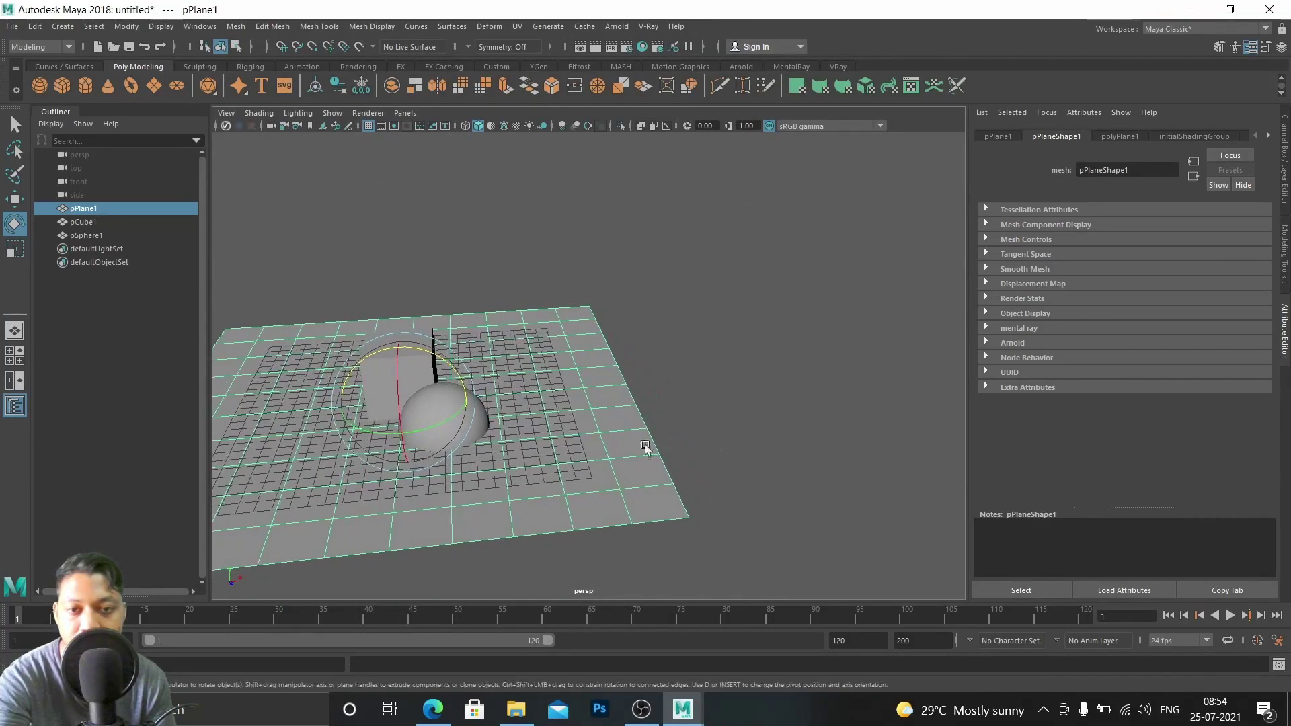
Extrude the ground plane's border edges and move them straight up to form tall walls around the objects
{"action": "right_click_drag", "start_coordinate": [678, 507], "coordinate": [678, 276]}
{"action": "left_click", "coordinate": [687, 510]}
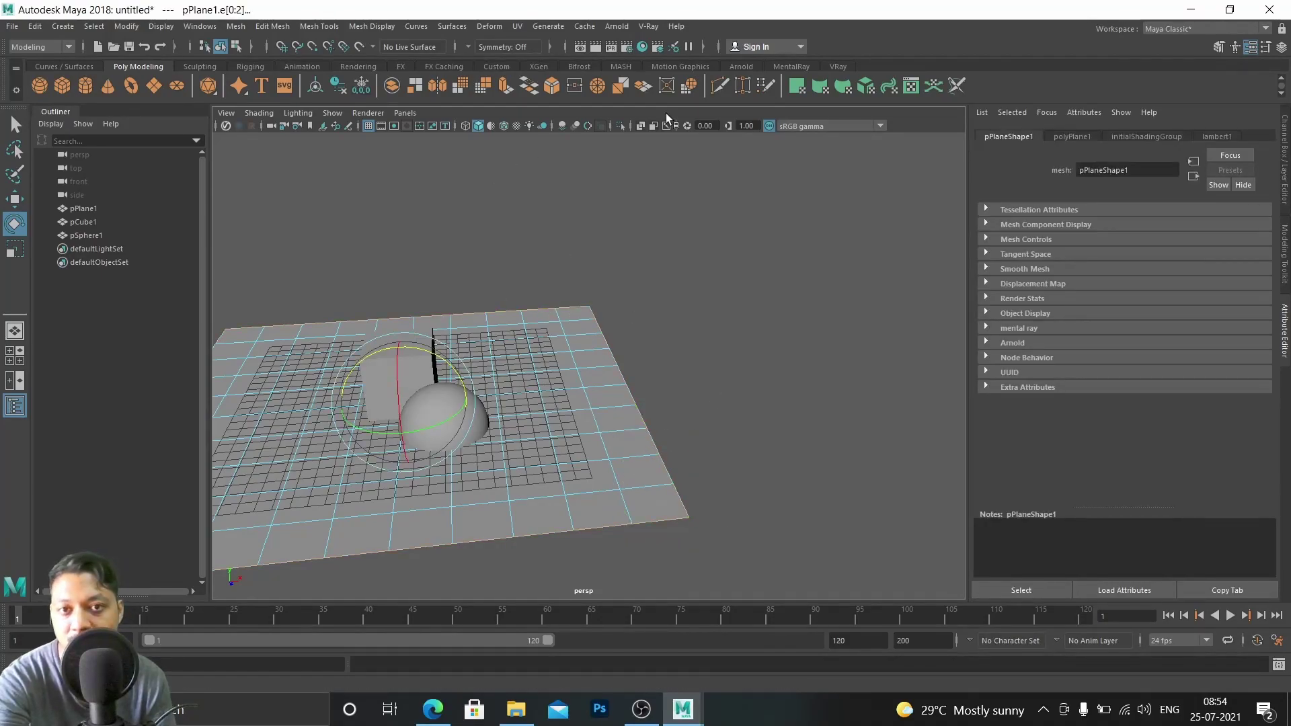
{"action": "left_click", "coordinate": [551, 85]}
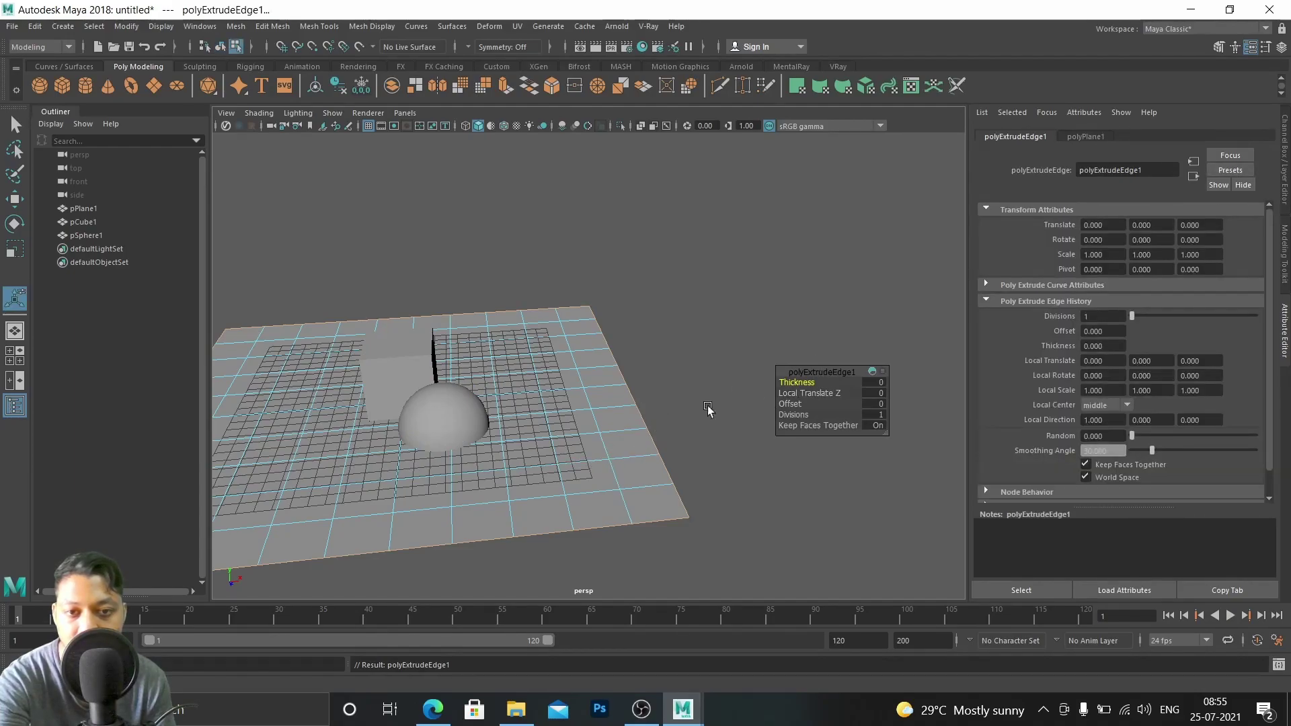
{"action": "key", "text": "w"}
{"action": "left_click_drag", "start_coordinate": [401, 351], "coordinate": [372, 47]}
{"action": "left_click_drag", "start_coordinate": [506, 195], "coordinate": [576, 231], "text": "alt"}
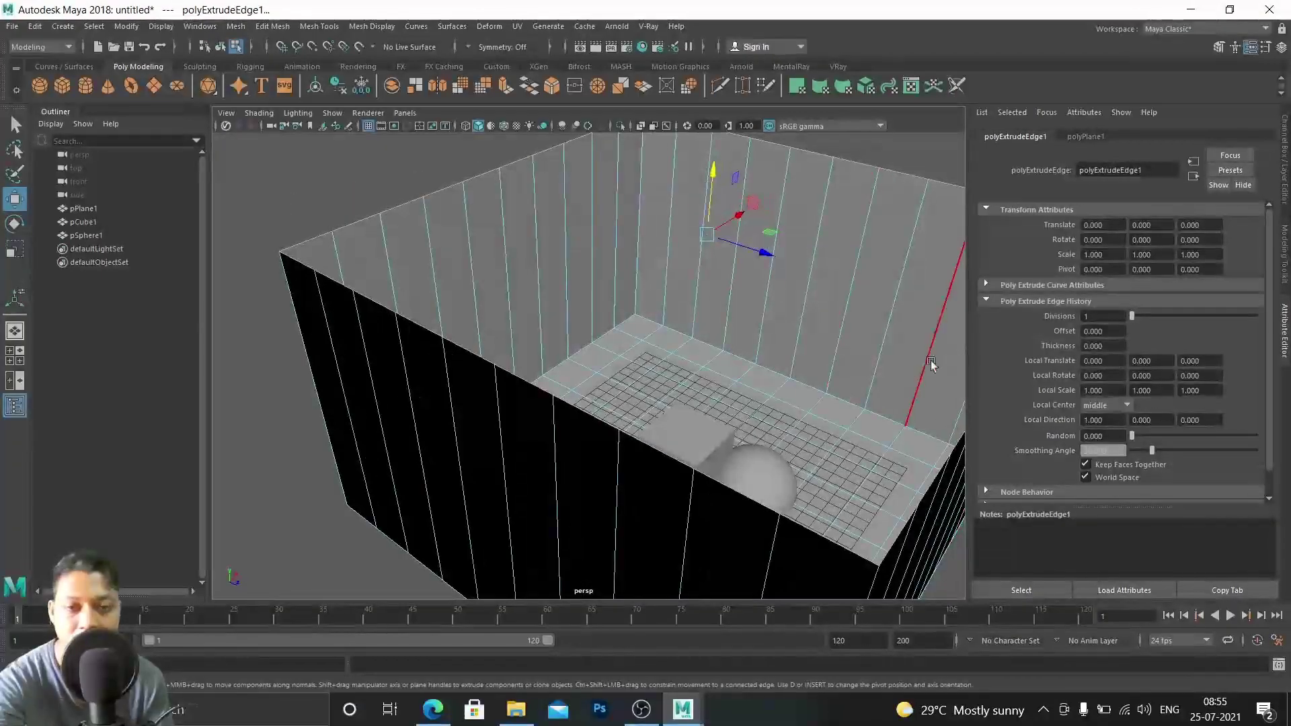
Return the walled plane to object selection and look closely at the inner faces of its walls
{"action": "scroll", "coordinate": [821, 353], "scroll_direction": "up", "scroll_amount": 4}
{"action": "middle_click_drag", "start_coordinate": [816, 349], "coordinate": [622, 405], "text": "alt"}
{"action": "right_click_drag", "start_coordinate": [573, 325], "coordinate": [638, 291]}
{"action": "key", "text": "f"}
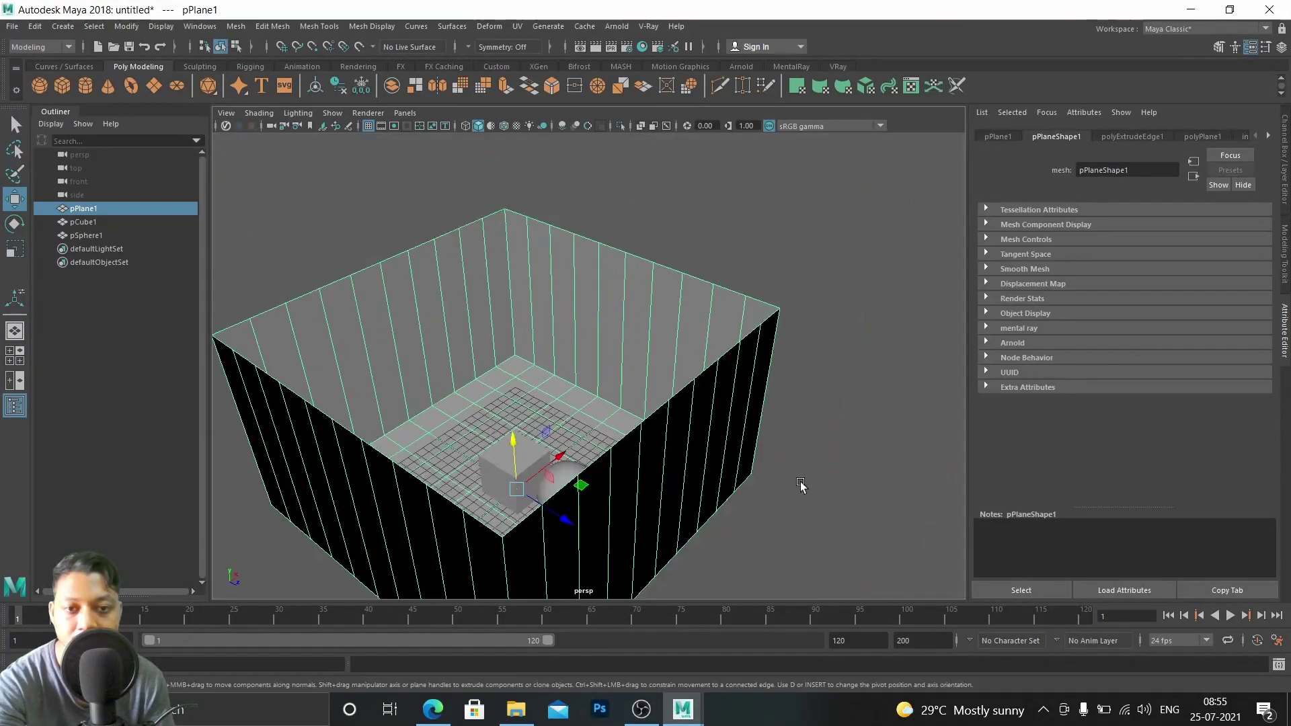
{"action": "left_click_drag", "start_coordinate": [705, 459], "coordinate": [536, 511], "text": "alt"}
{"action": "scroll", "coordinate": [701, 456], "scroll_direction": "up", "scroll_amount": 5}
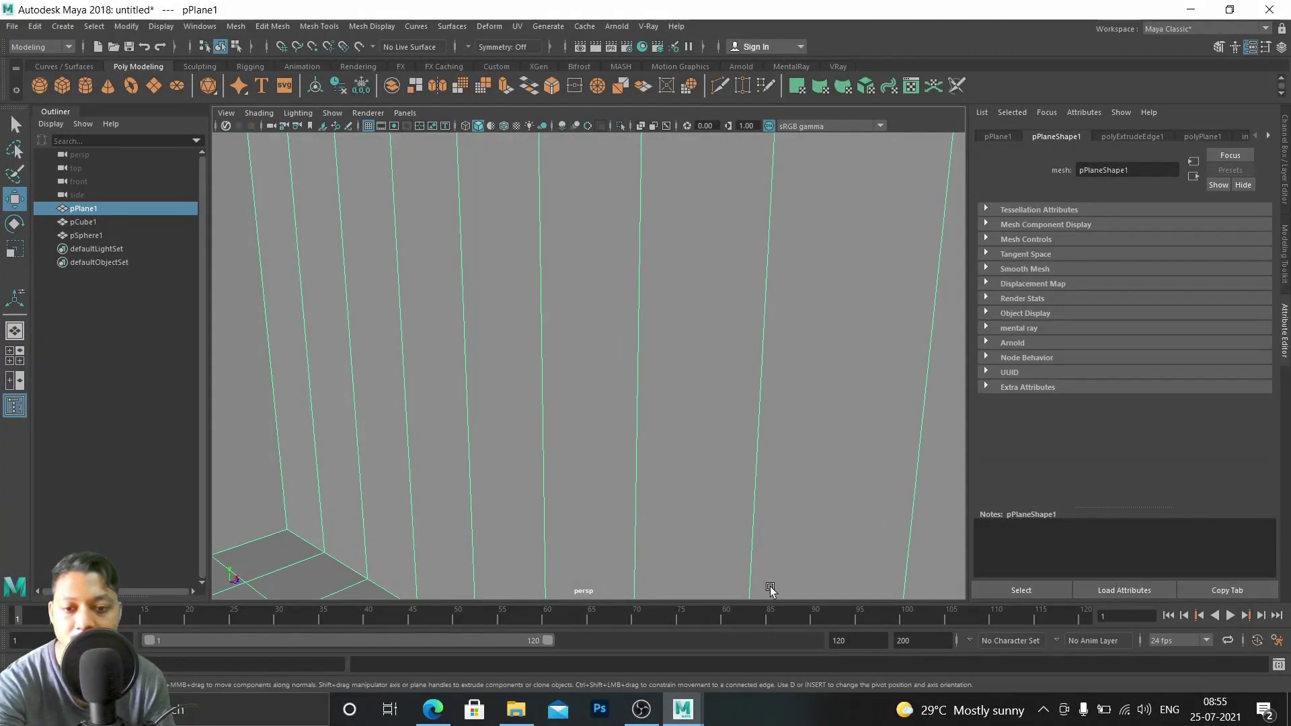
Switch to the Edge browser and search the web in a new tab for "ies light free"
{"action": "left_click", "coordinate": [434, 709]}
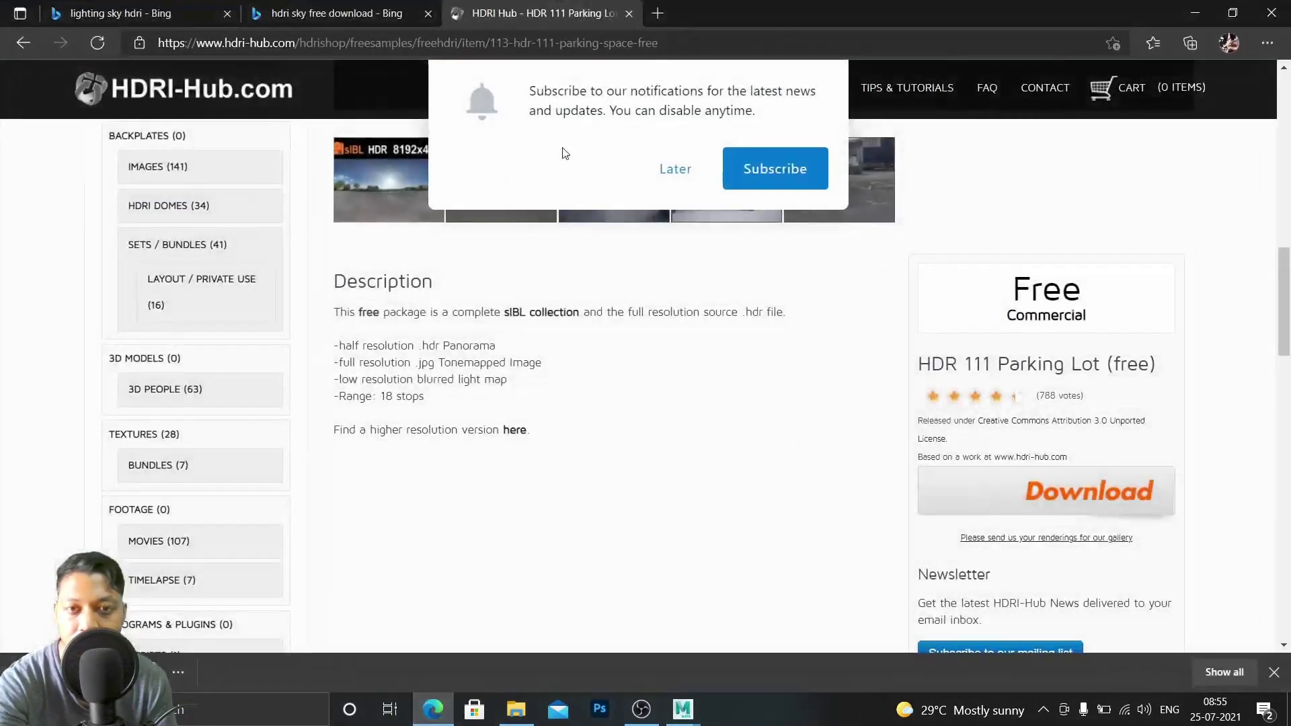
{"action": "left_click", "coordinate": [658, 13]}
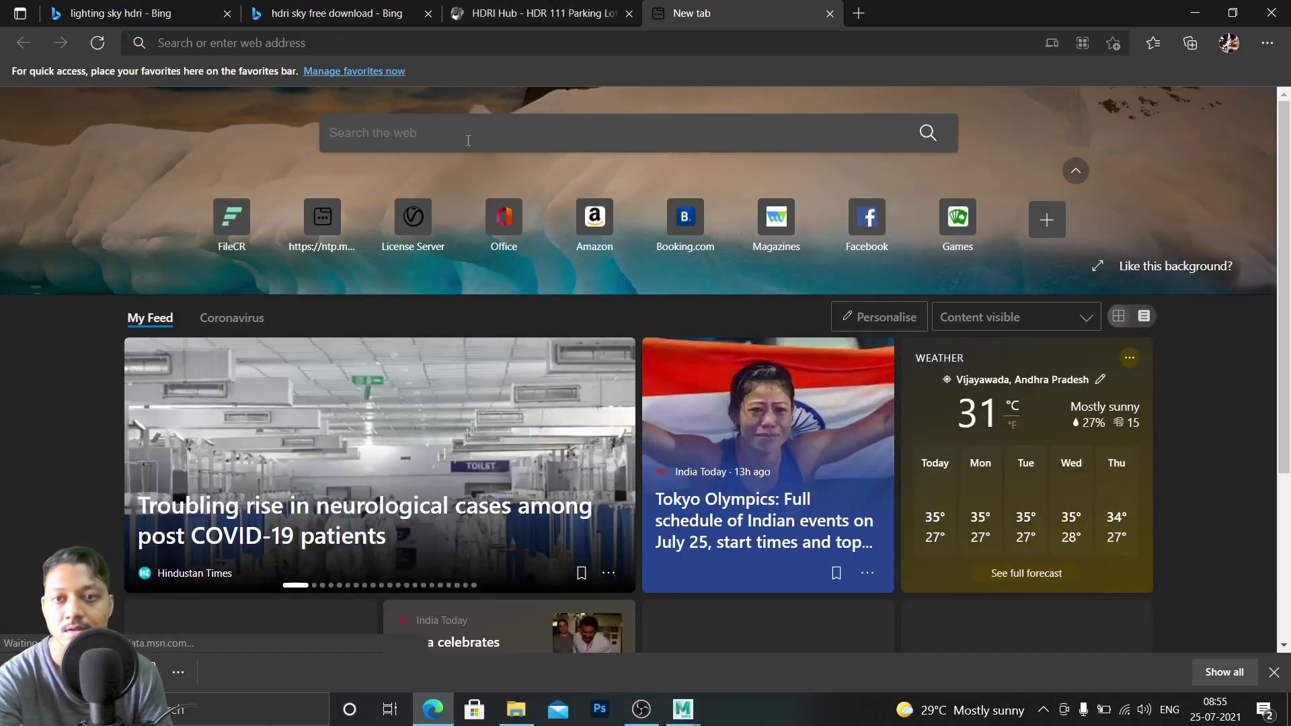
{"action": "type", "text": "ies"}
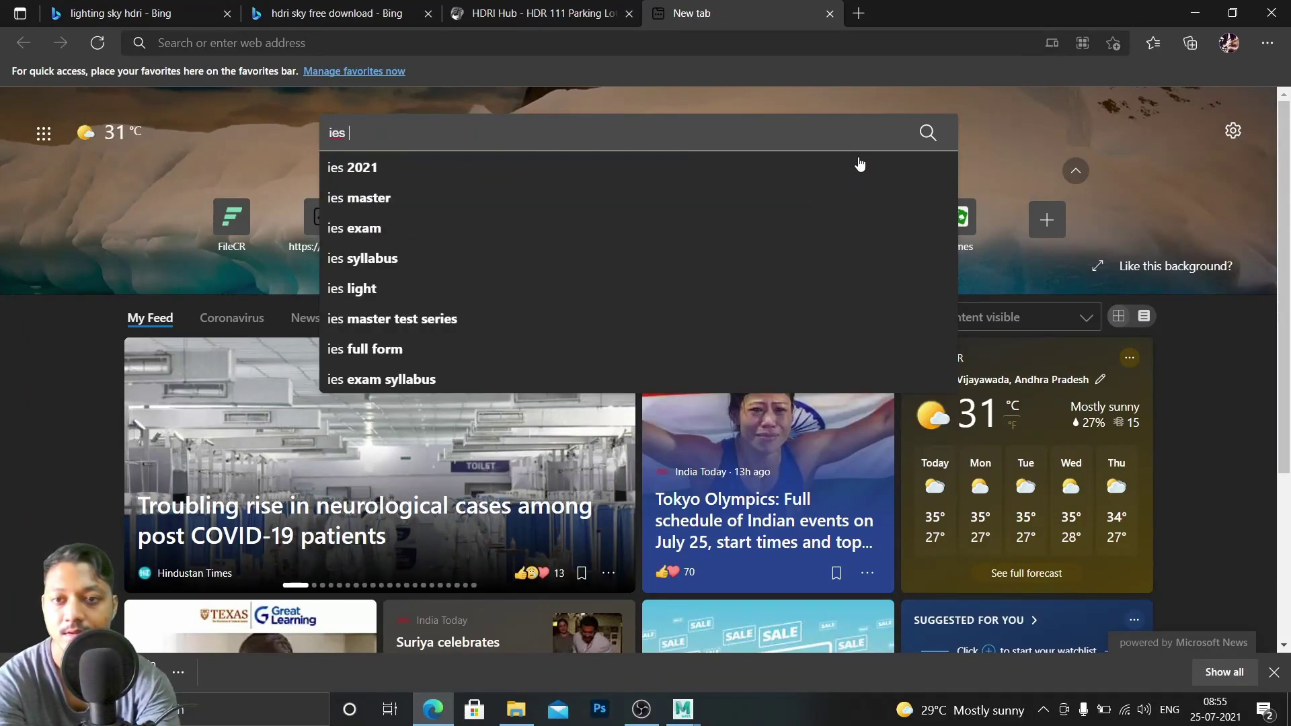
{"action": "type", "text": " light"}
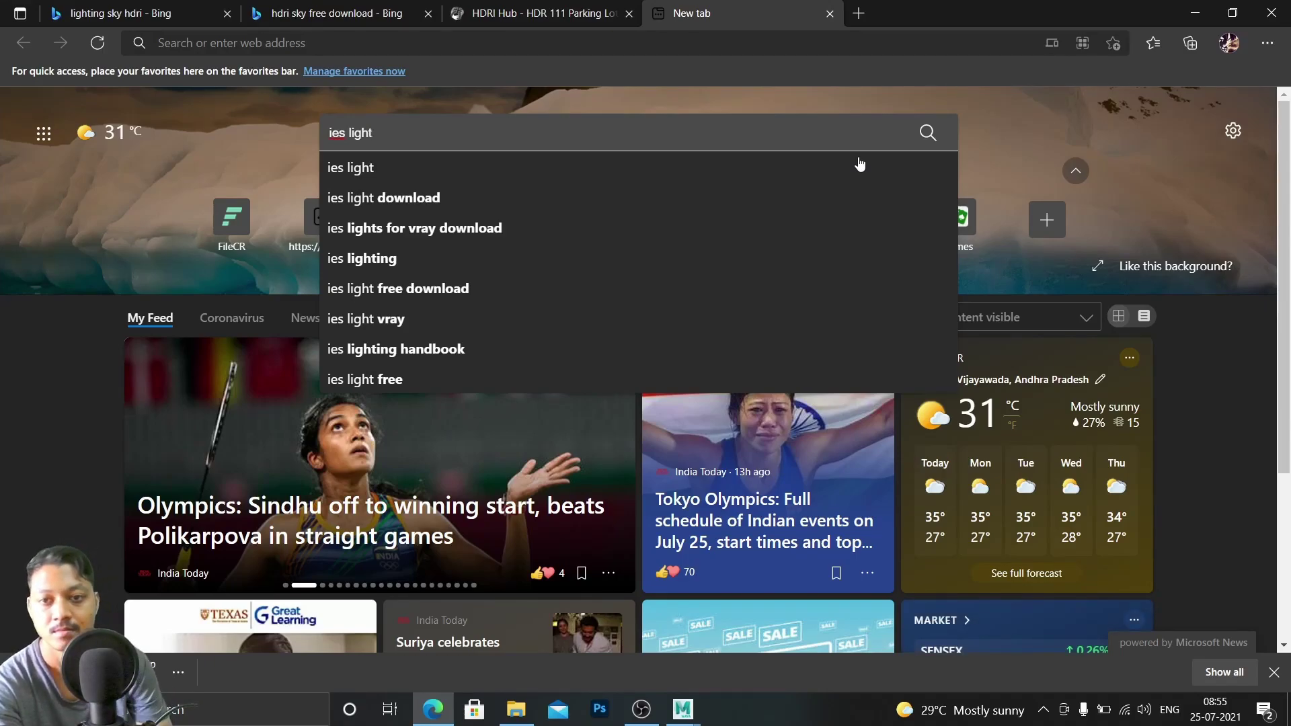
{"action": "left_click", "coordinate": [362, 379]}
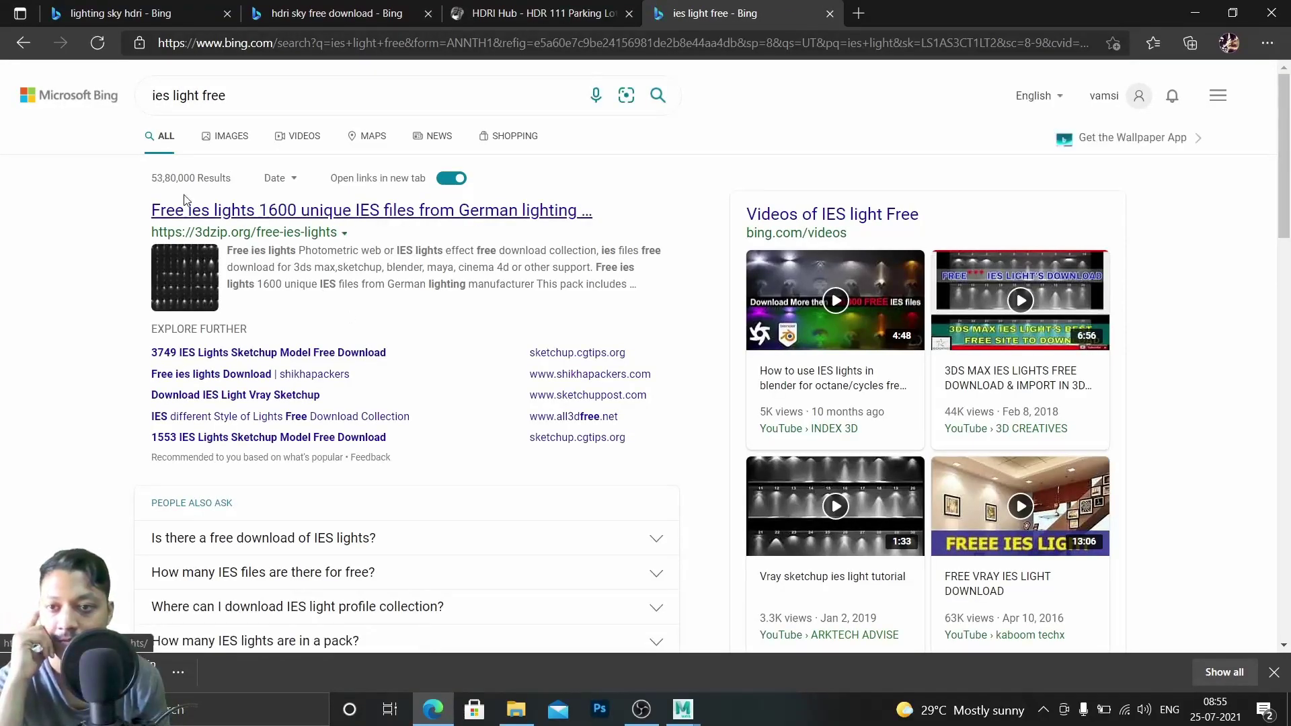
Download the free IES Lights Pack from the LeoMoon Studios page, look at its preview image, and minimise the browser
{"action": "scroll", "coordinate": [350, 217], "scroll_direction": "down", "scroll_amount": 5}
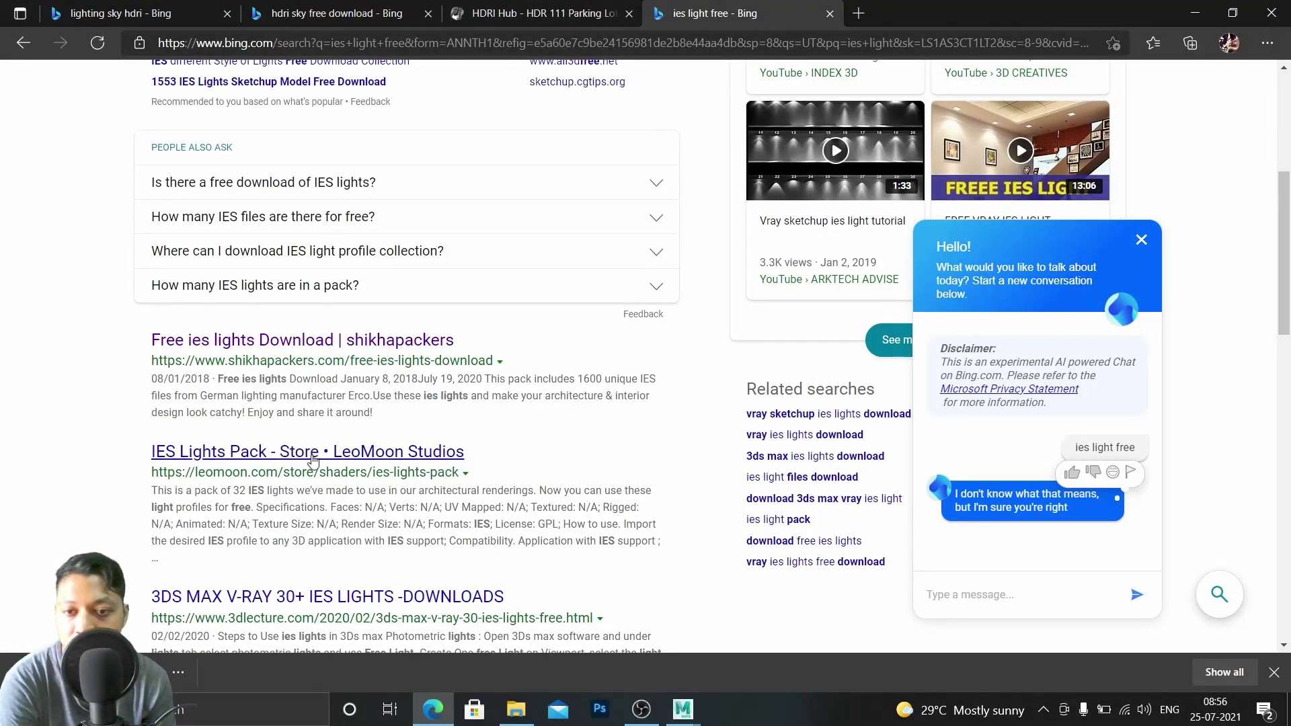
{"action": "left_click", "coordinate": [837, 136]}
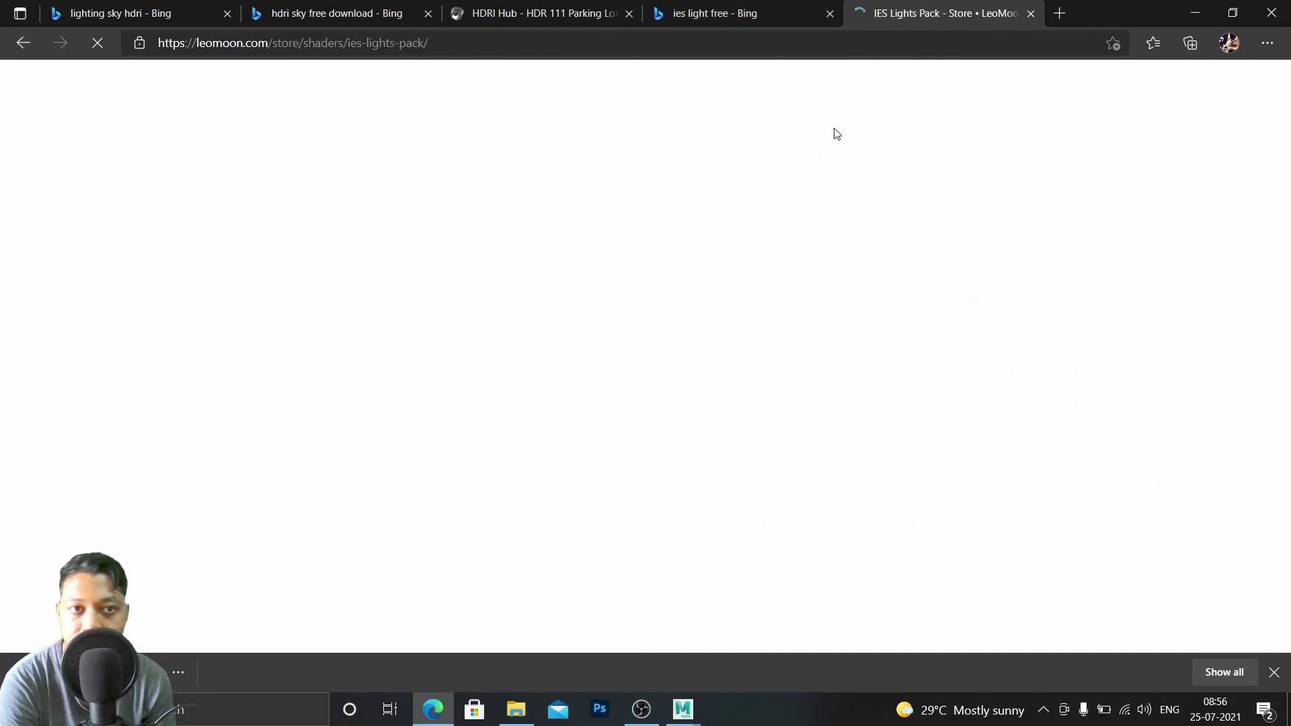
{"action": "scroll", "coordinate": [828, 135], "scroll_direction": "down", "scroll_amount": 15}
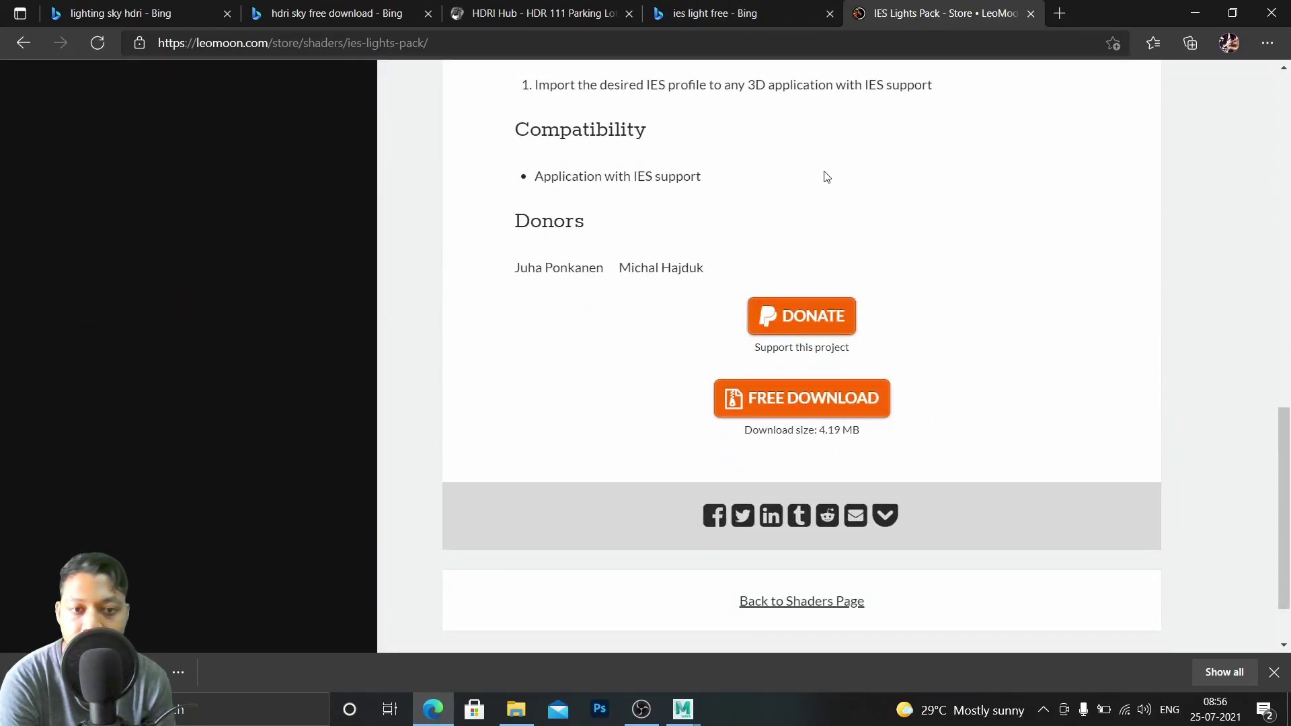
{"action": "left_click", "coordinate": [819, 404]}
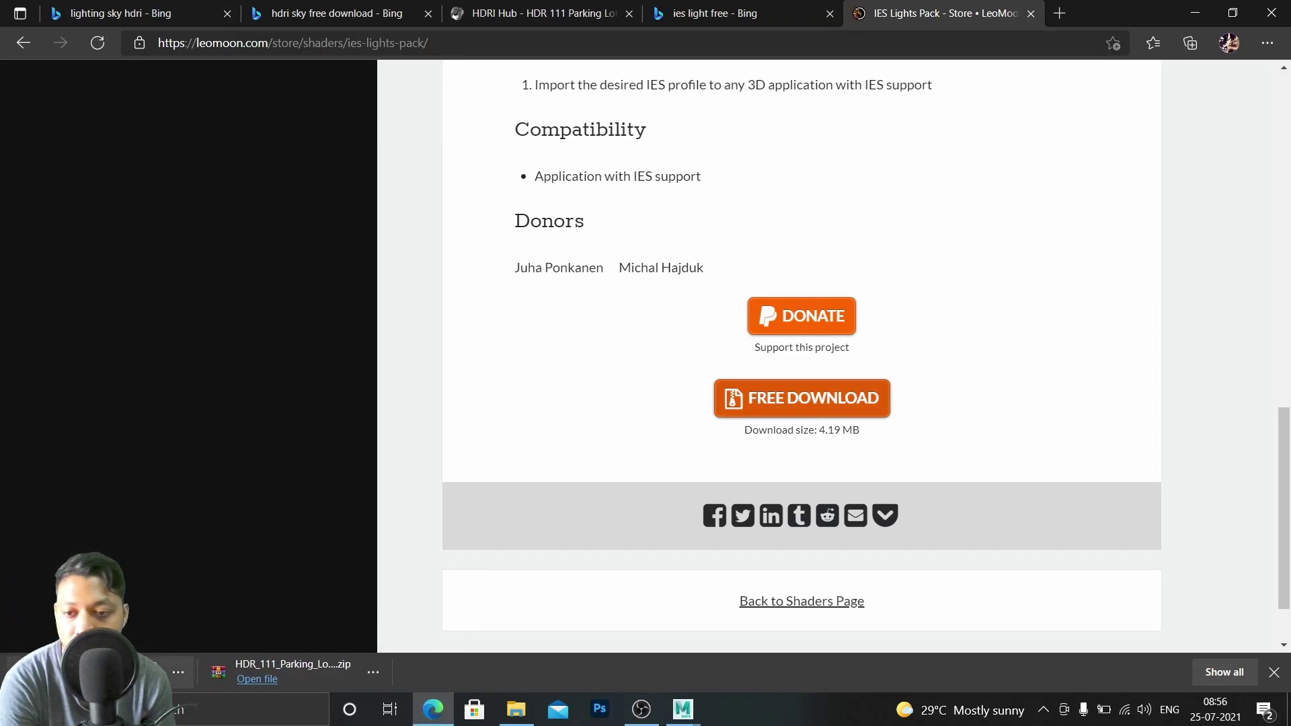
{"action": "scroll", "coordinate": [882, 242], "scroll_direction": "up", "scroll_amount": 15}
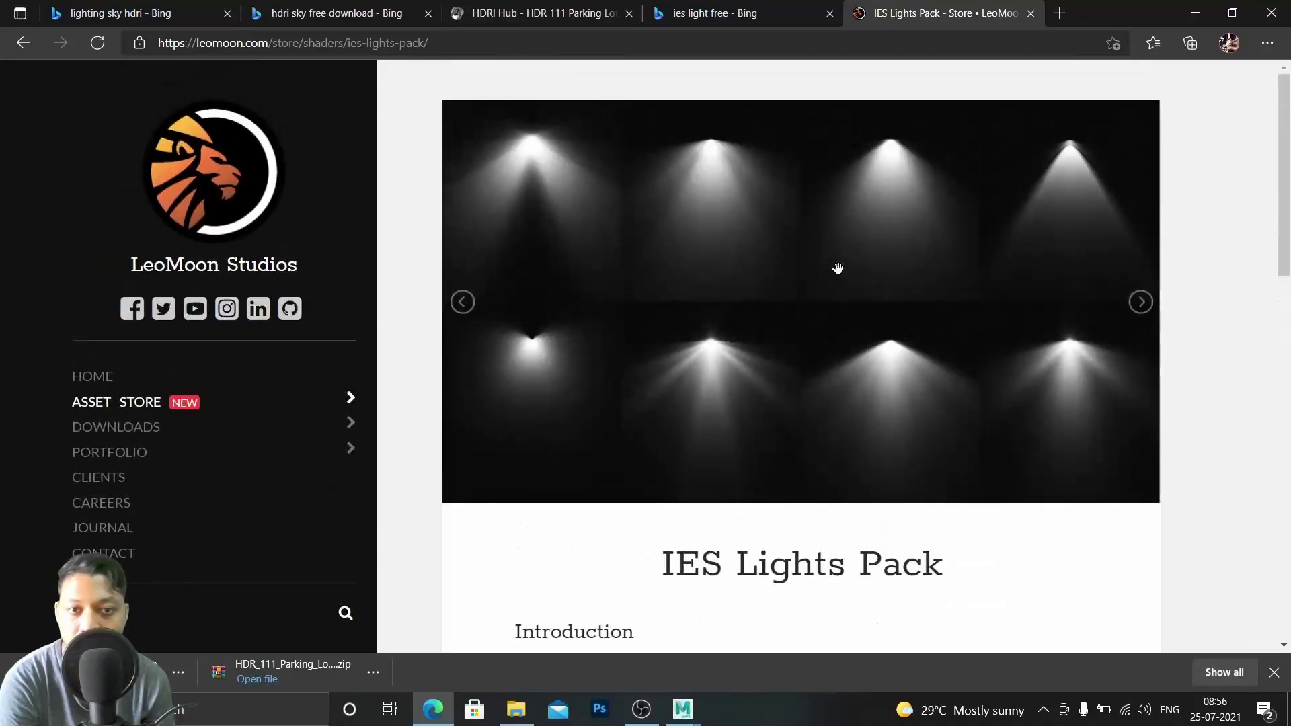
{"action": "left_click", "coordinate": [1196, 13]}
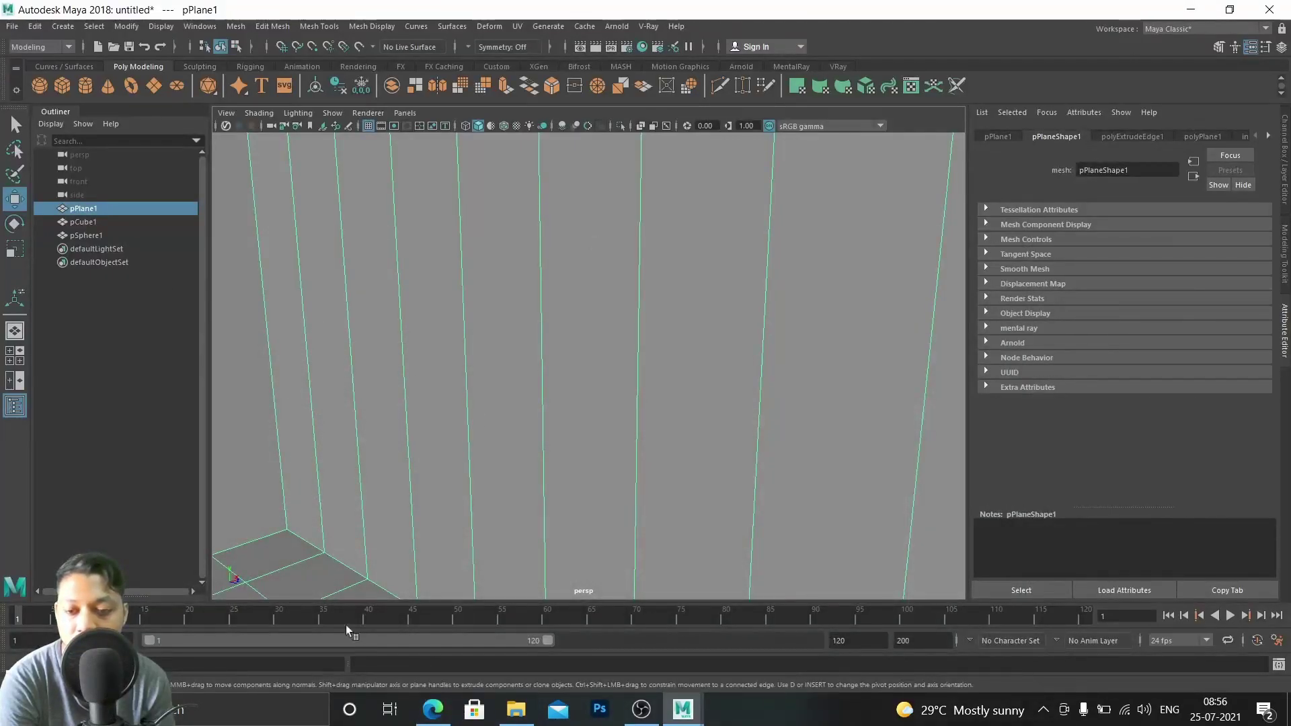
In File Explorer's Downloads folder, extract the leomoon-dot-com_ies-lights-pack archive into a folder of the same name
{"action": "left_click", "coordinate": [516, 709]}
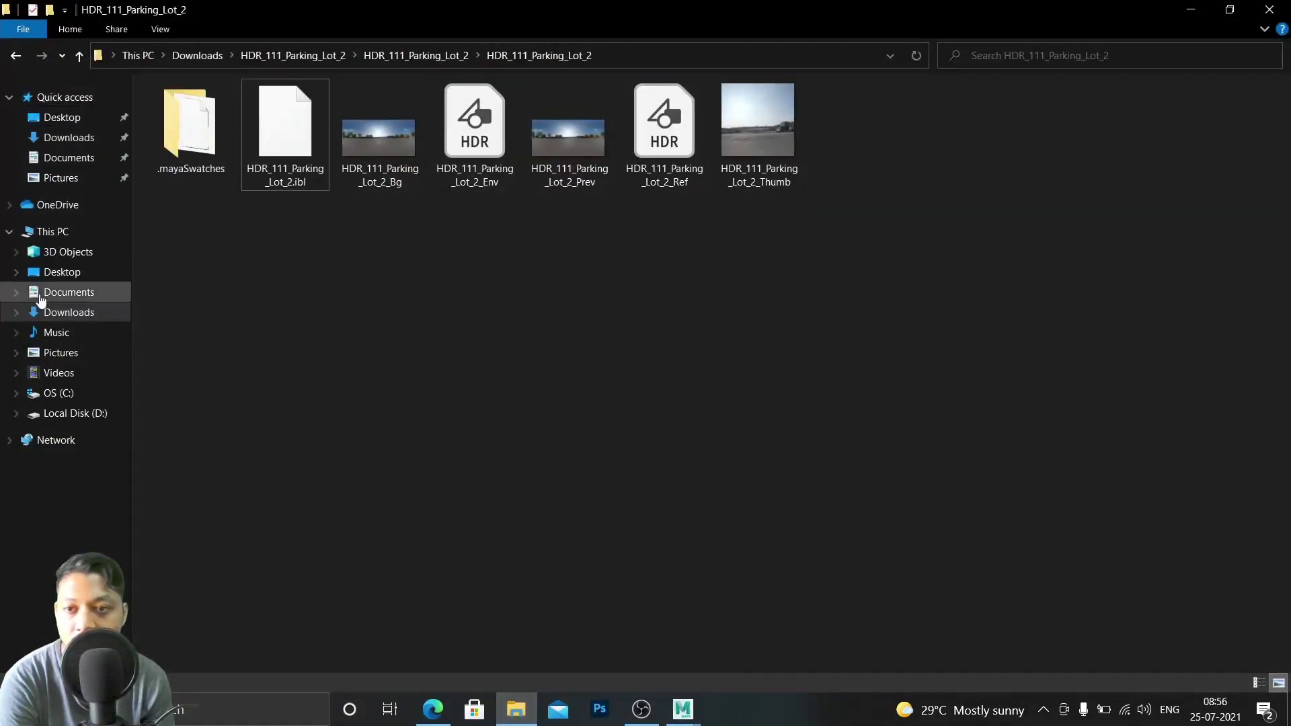
{"action": "left_click", "coordinate": [48, 313]}
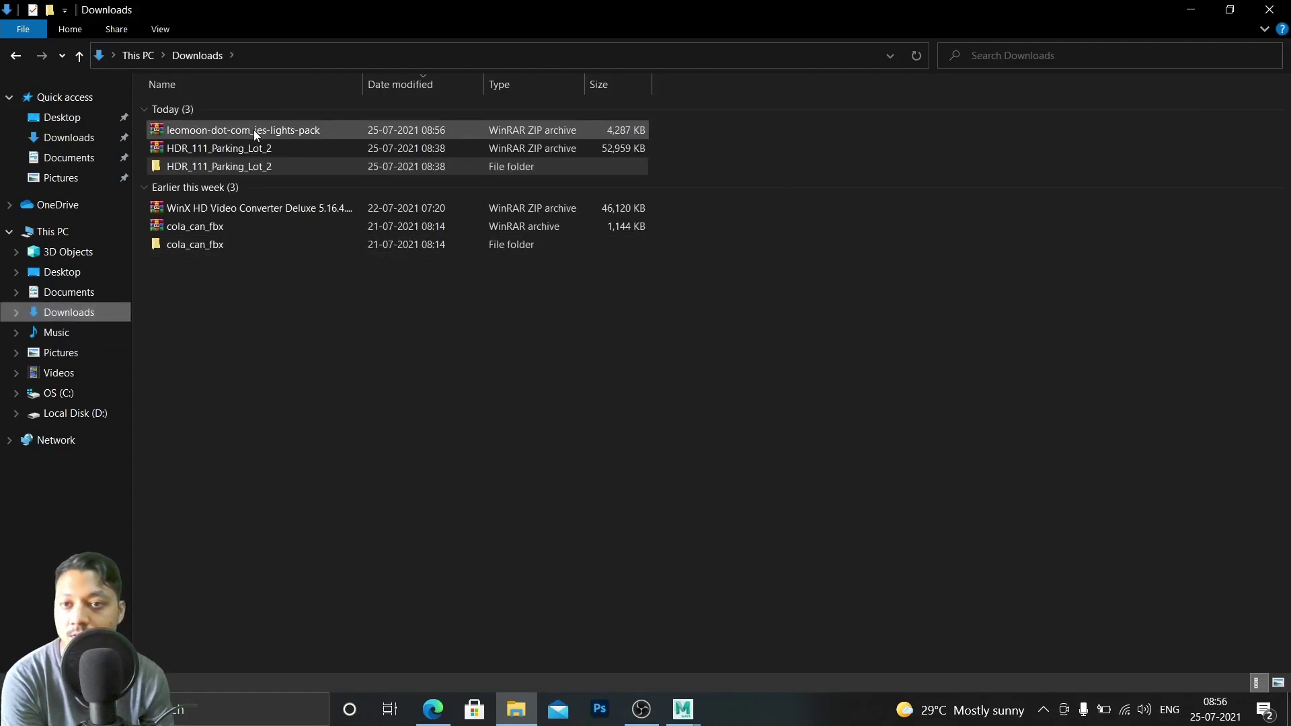
{"action": "right_click", "coordinate": [254, 132]}
{"action": "left_click", "coordinate": [333, 236]}
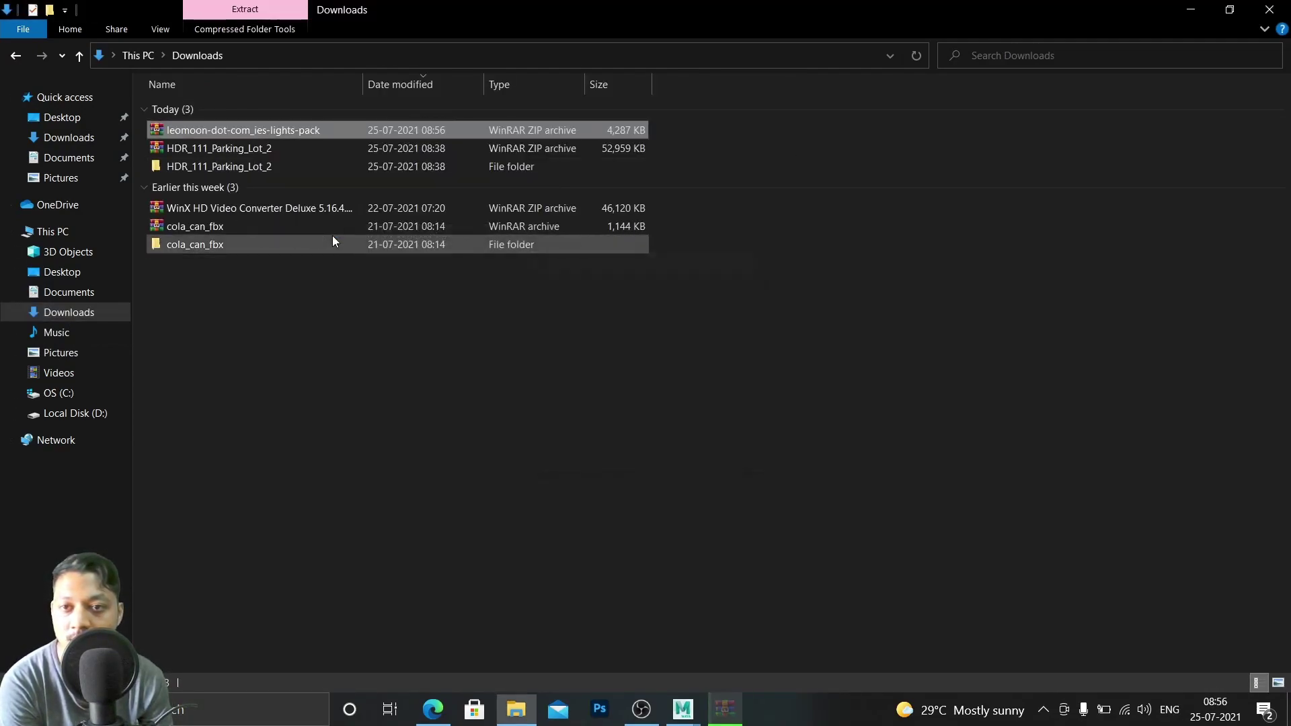
Open the extracted ies-lights-pack folder, check its IES files and preview images, and minimise File Explorer
{"action": "left_click", "coordinate": [225, 184]}
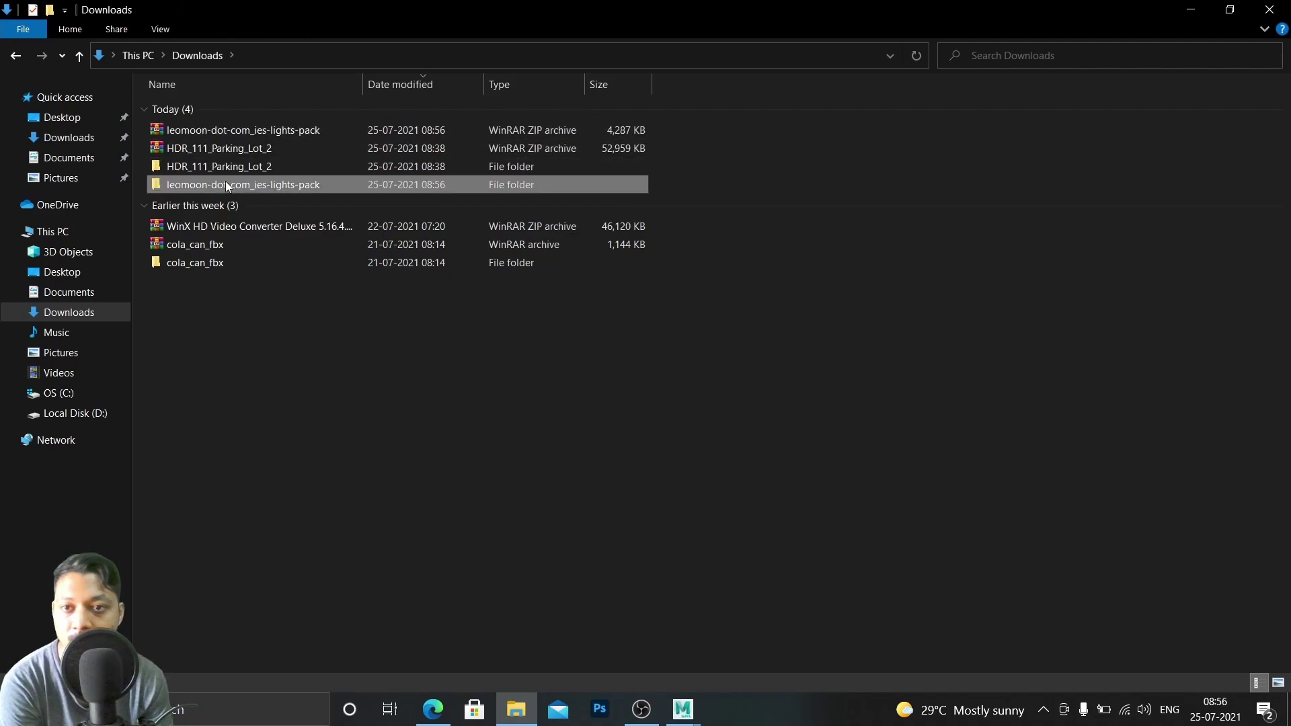
{"action": "double_click", "coordinate": [224, 185]}
{"action": "double_click", "coordinate": [236, 111]}
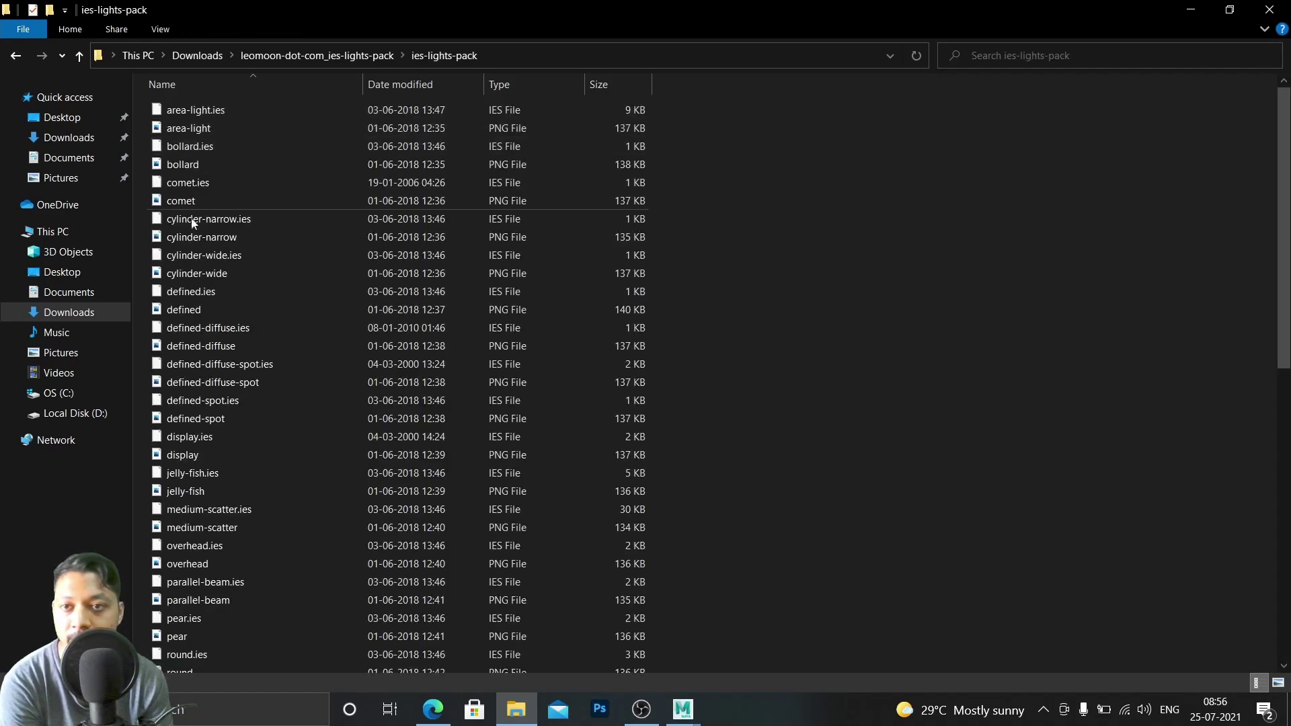
{"action": "left_click", "coordinate": [188, 128]}
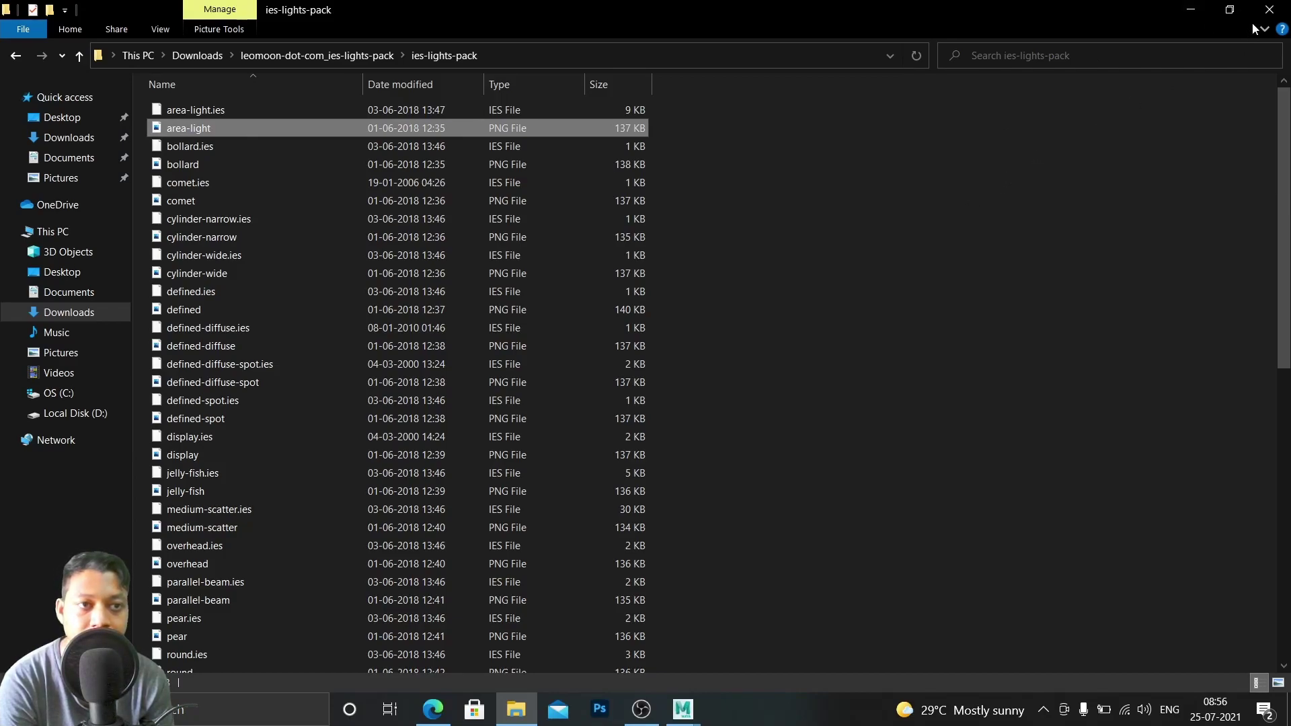
{"action": "left_click", "coordinate": [1178, 16]}
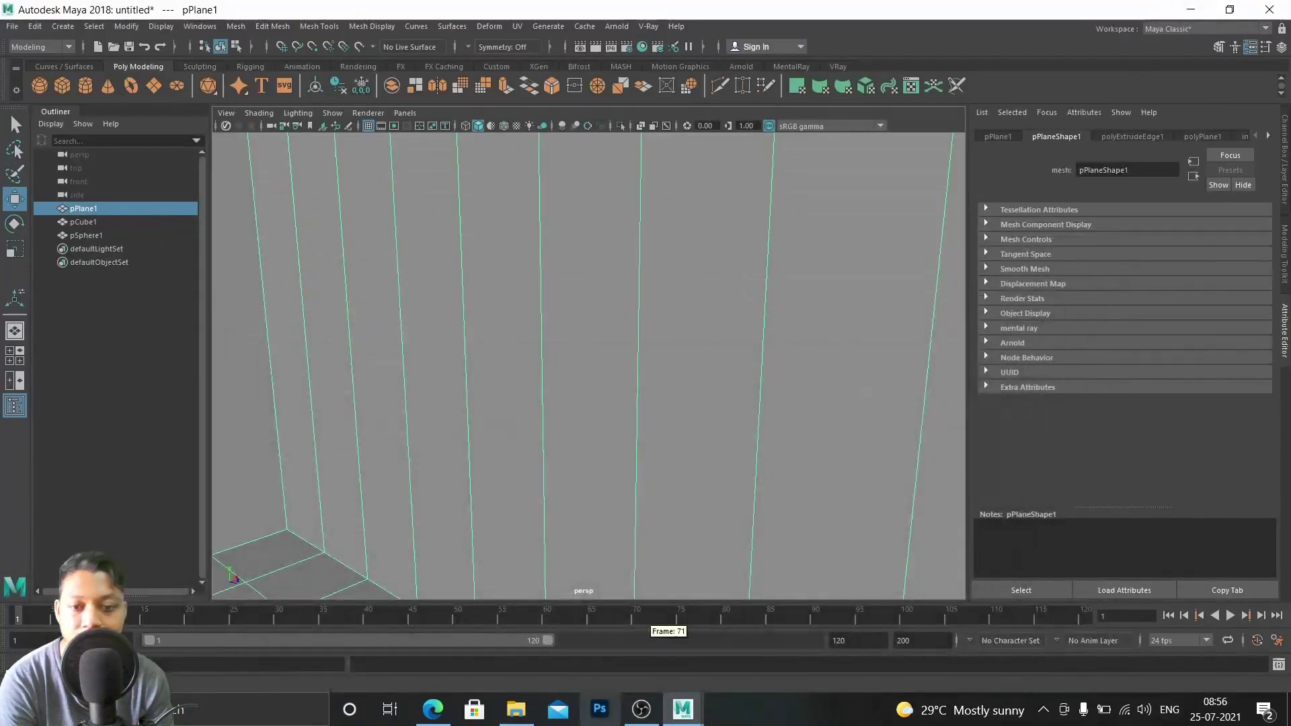
Back in Maya, create a V-Ray IES Light and raise it above the floor inside the walls
{"action": "mouse_move", "coordinate": [683, 709]}
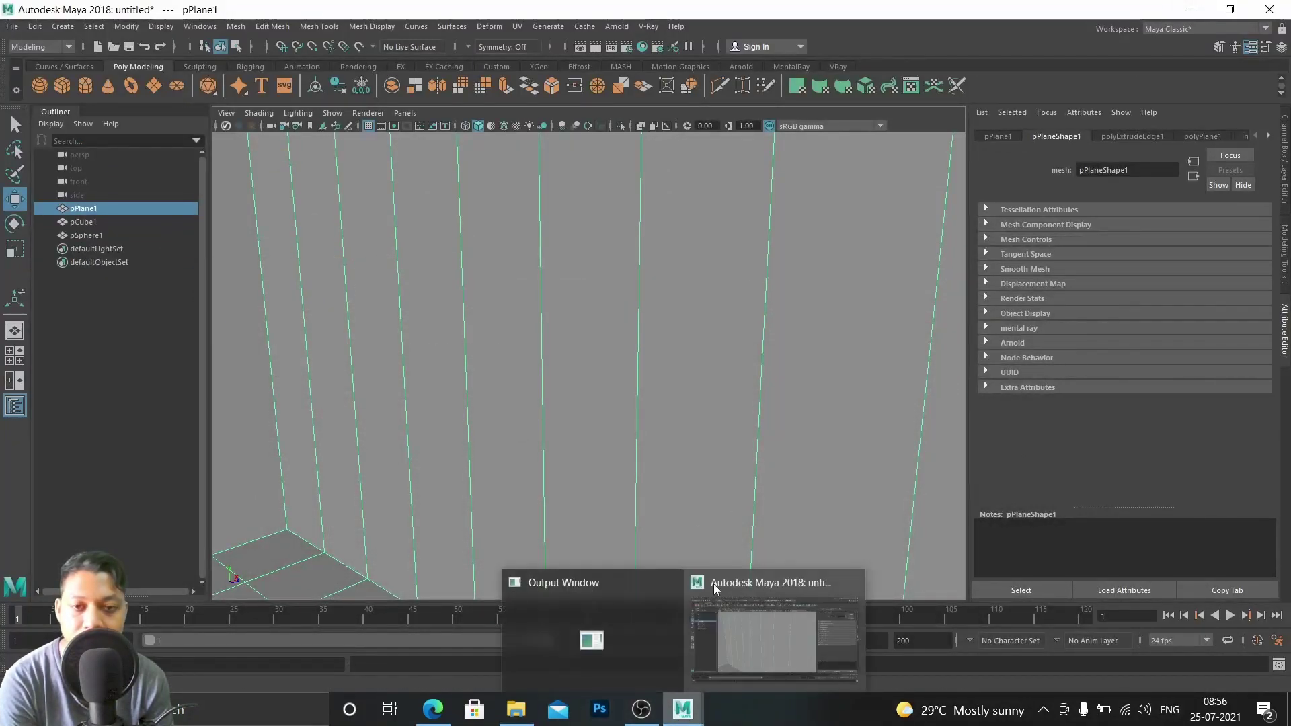
{"action": "left_click", "coordinate": [649, 26]}
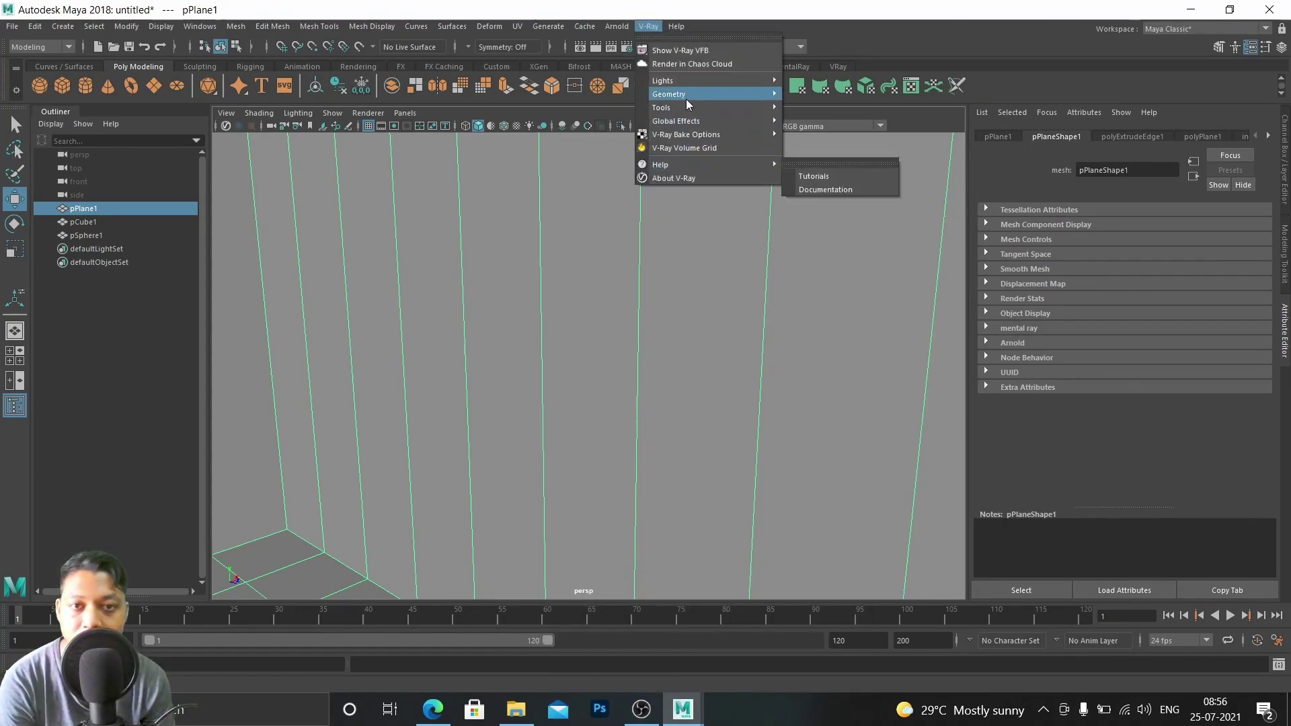
{"action": "mouse_move", "coordinate": [680, 80]}
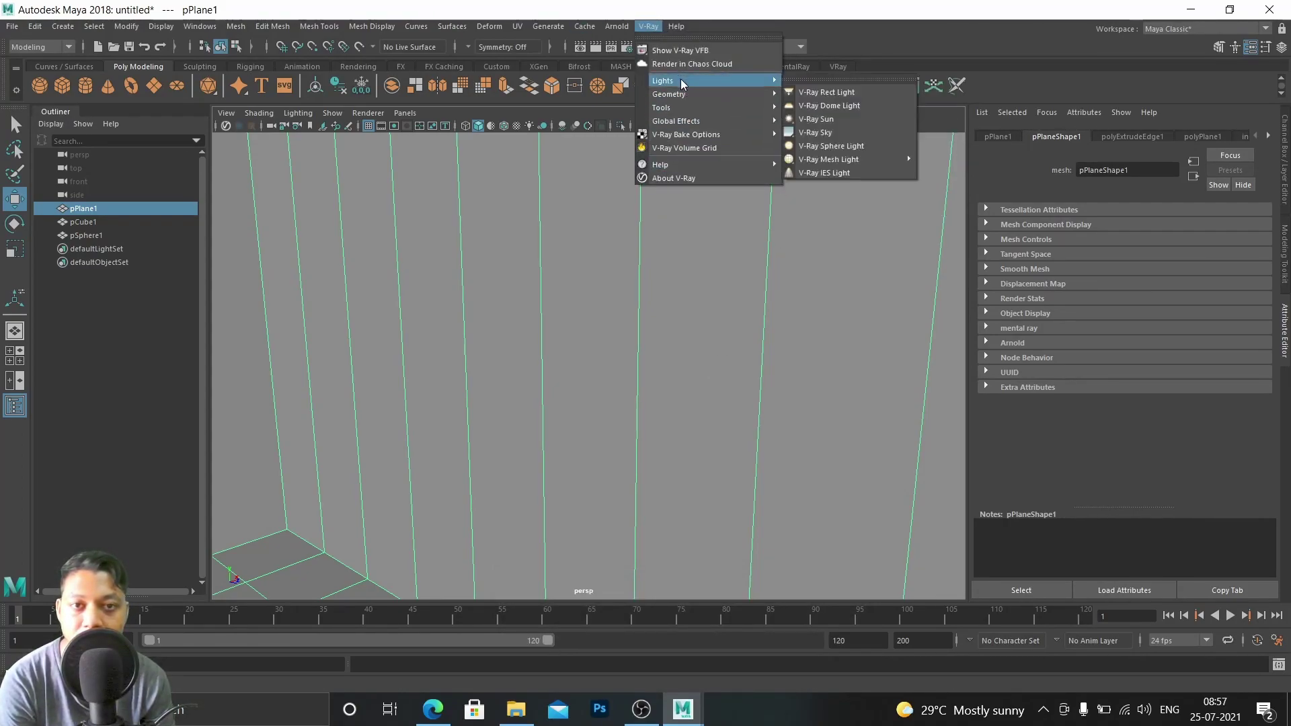
{"action": "left_click", "coordinate": [830, 173]}
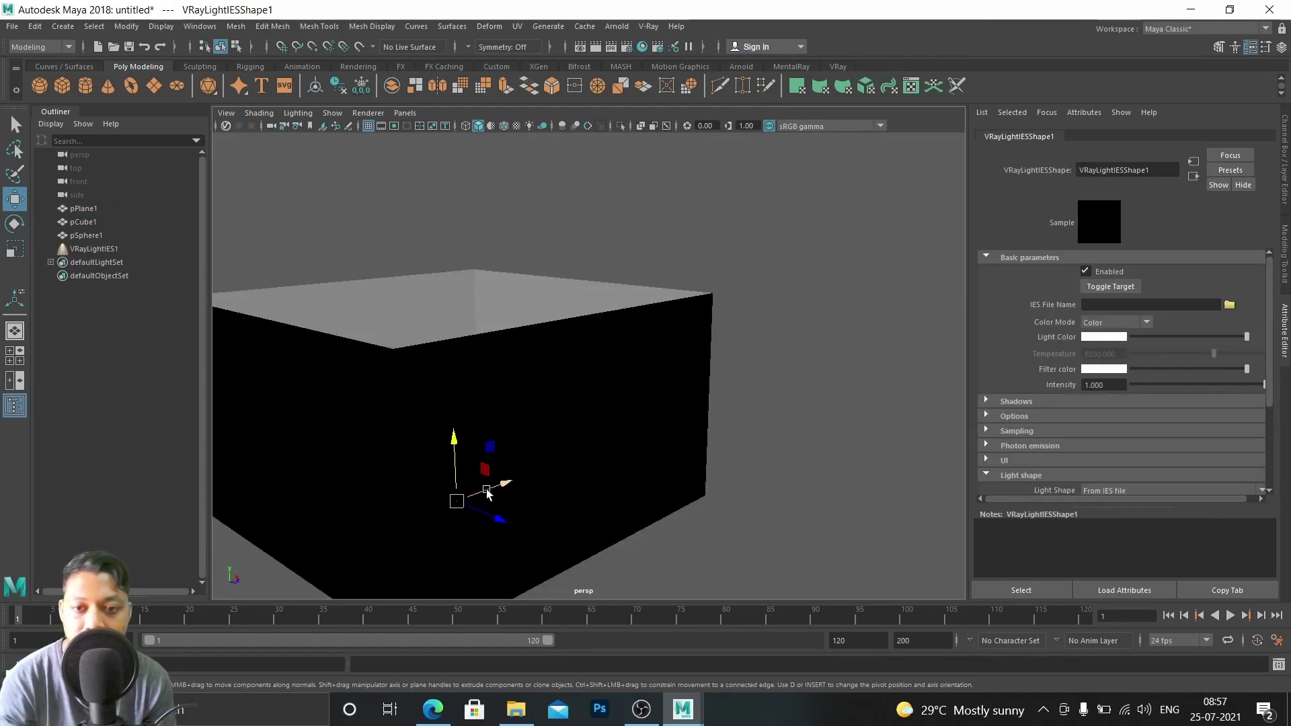
{"action": "left_click_drag", "start_coordinate": [452, 440], "coordinate": [452, 308]}
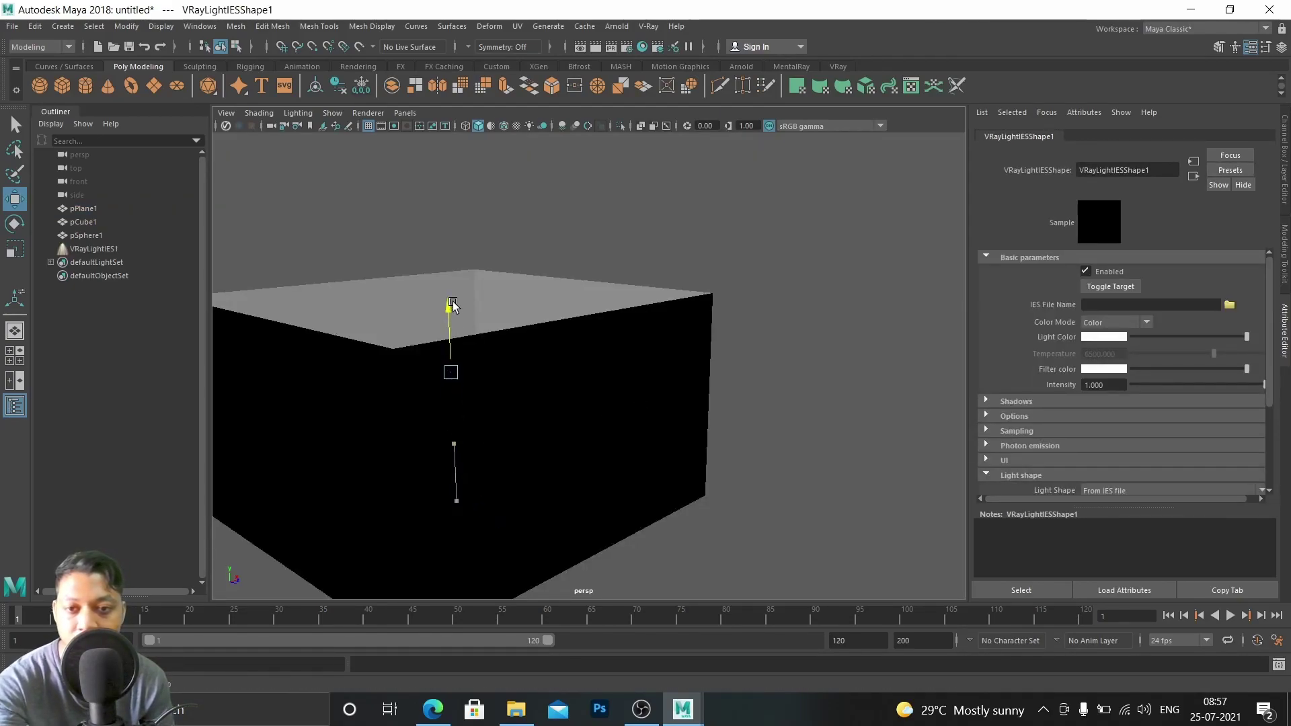
Move the raised IES light sideways towards the wall behind the cube and sphere
{"action": "left_click_drag", "start_coordinate": [468, 406], "coordinate": [513, 473], "text": "alt"}
{"action": "middle_click_drag", "start_coordinate": [517, 491], "coordinate": [502, 418], "text": "alt"}
{"action": "left_click_drag", "start_coordinate": [501, 418], "coordinate": [622, 375]}
{"action": "key", "text": "f"}
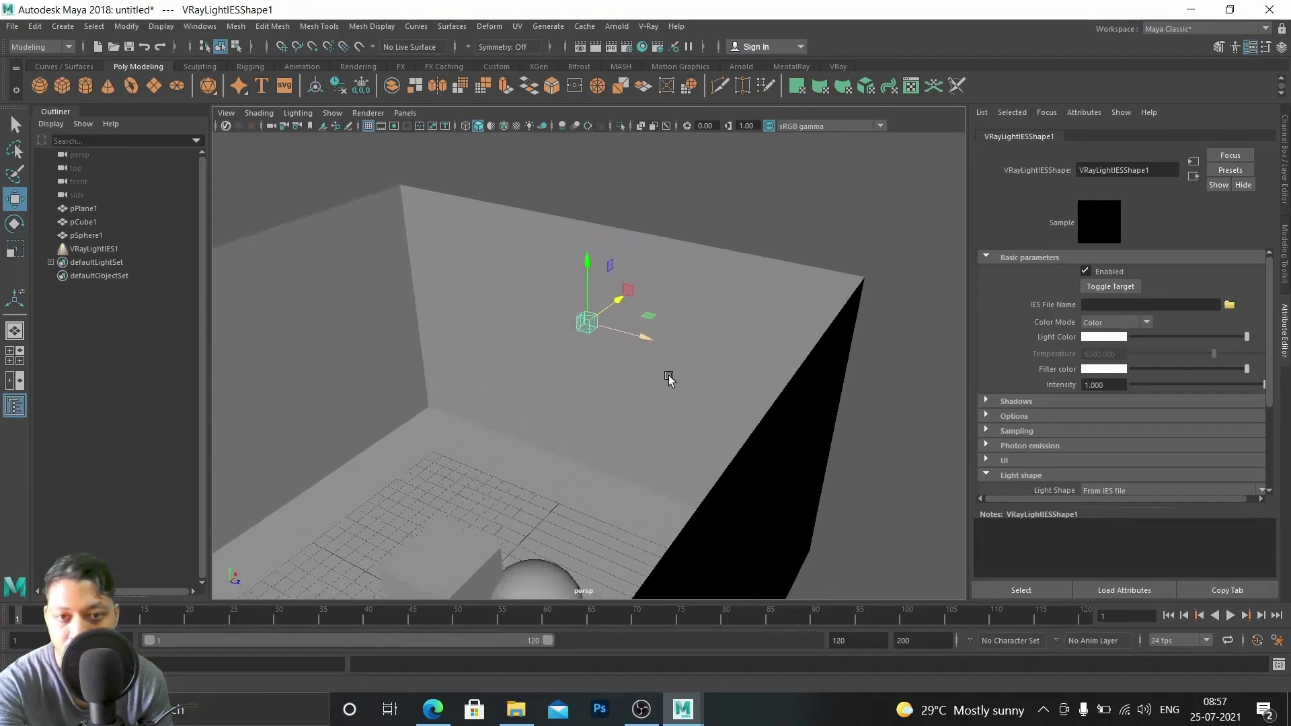
Rotate the IES light beside the wall so that it points down at the floor, and nudge its position slightly
{"action": "right_click_drag", "start_coordinate": [583, 360], "coordinate": [770, 407], "text": "alt"}
{"action": "middle_click_drag", "start_coordinate": [579, 337], "coordinate": [551, 399], "text": "alt"}
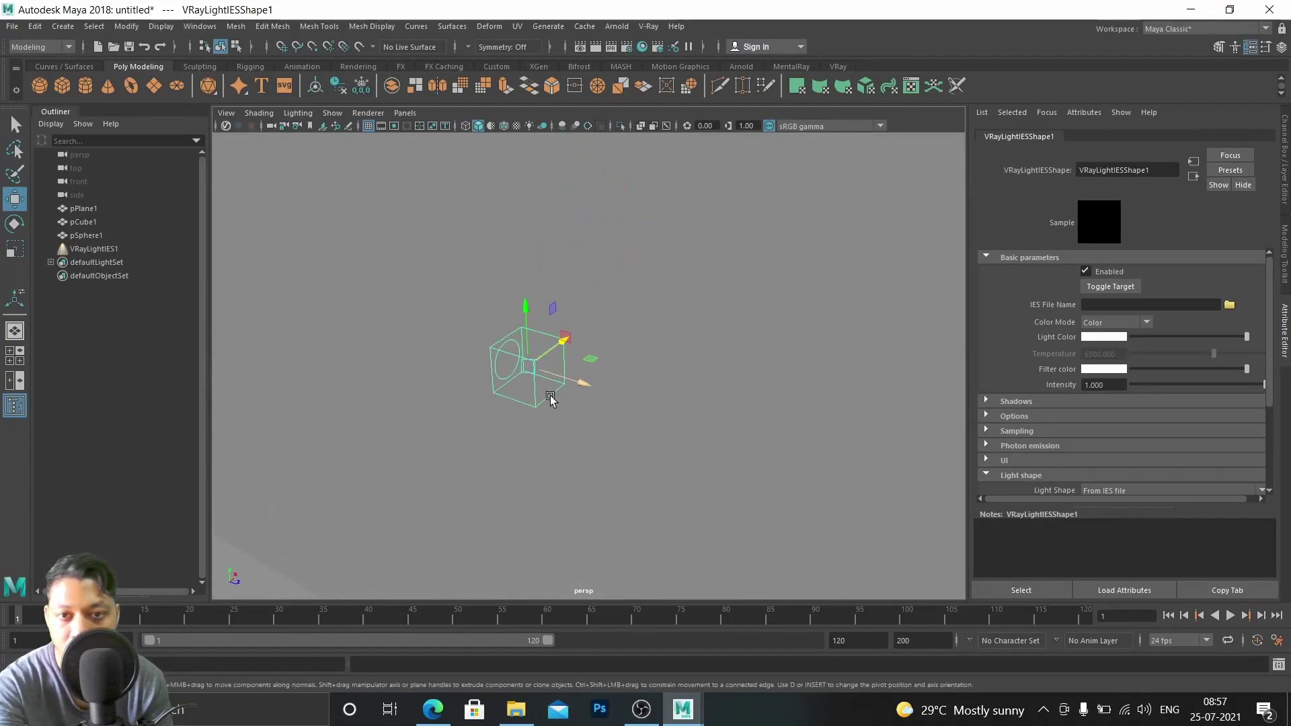
{"action": "left_click_drag", "start_coordinate": [551, 400], "coordinate": [567, 390], "text": "alt"}
{"action": "middle_click_drag", "start_coordinate": [676, 382], "coordinate": [622, 371], "text": "alt"}
{"action": "left_click_drag", "start_coordinate": [642, 284], "coordinate": [599, 195]}
{"action": "key", "text": "e"}
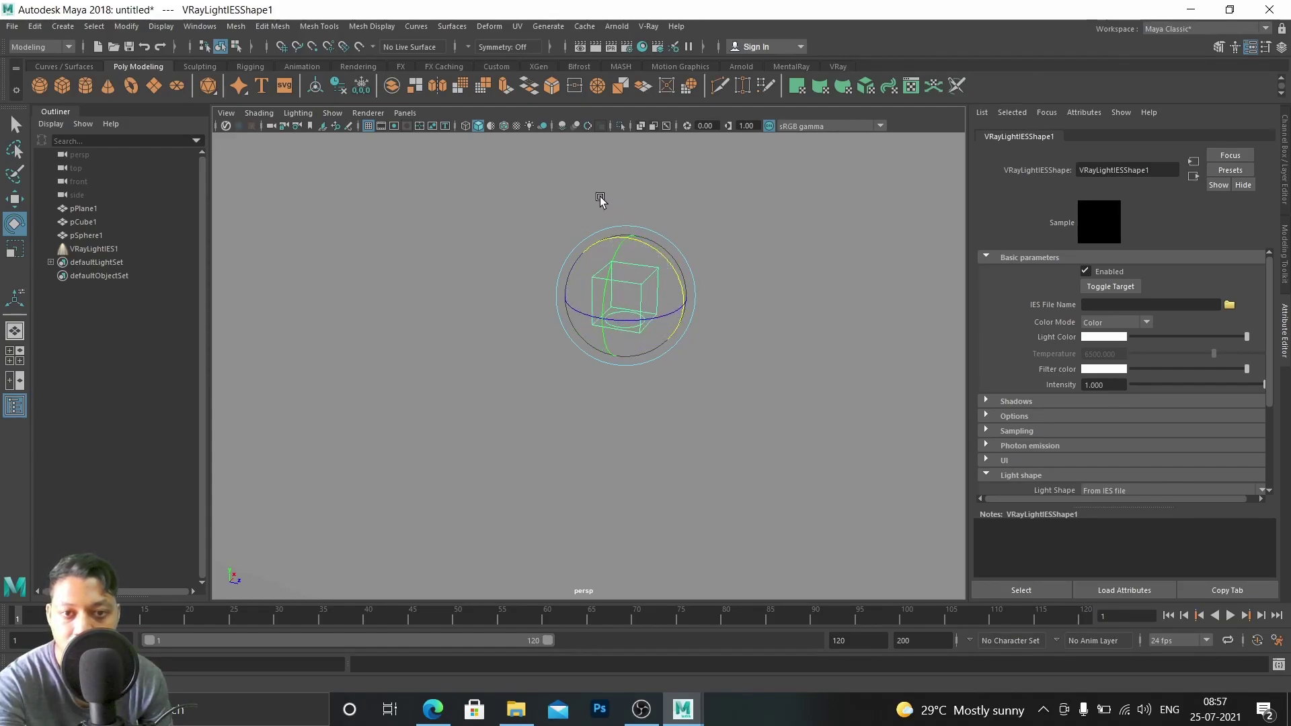
{"action": "key", "text": "w"}
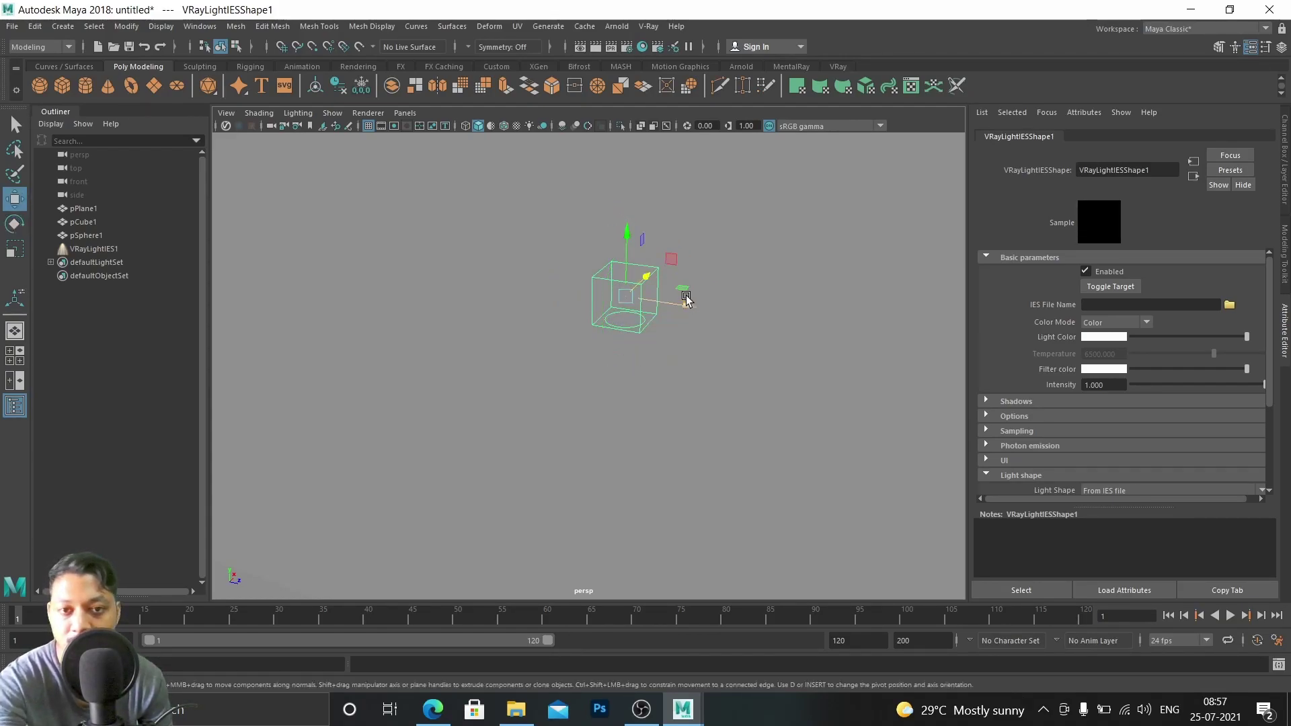
{"action": "left_click_drag", "start_coordinate": [652, 272], "coordinate": [643, 271]}
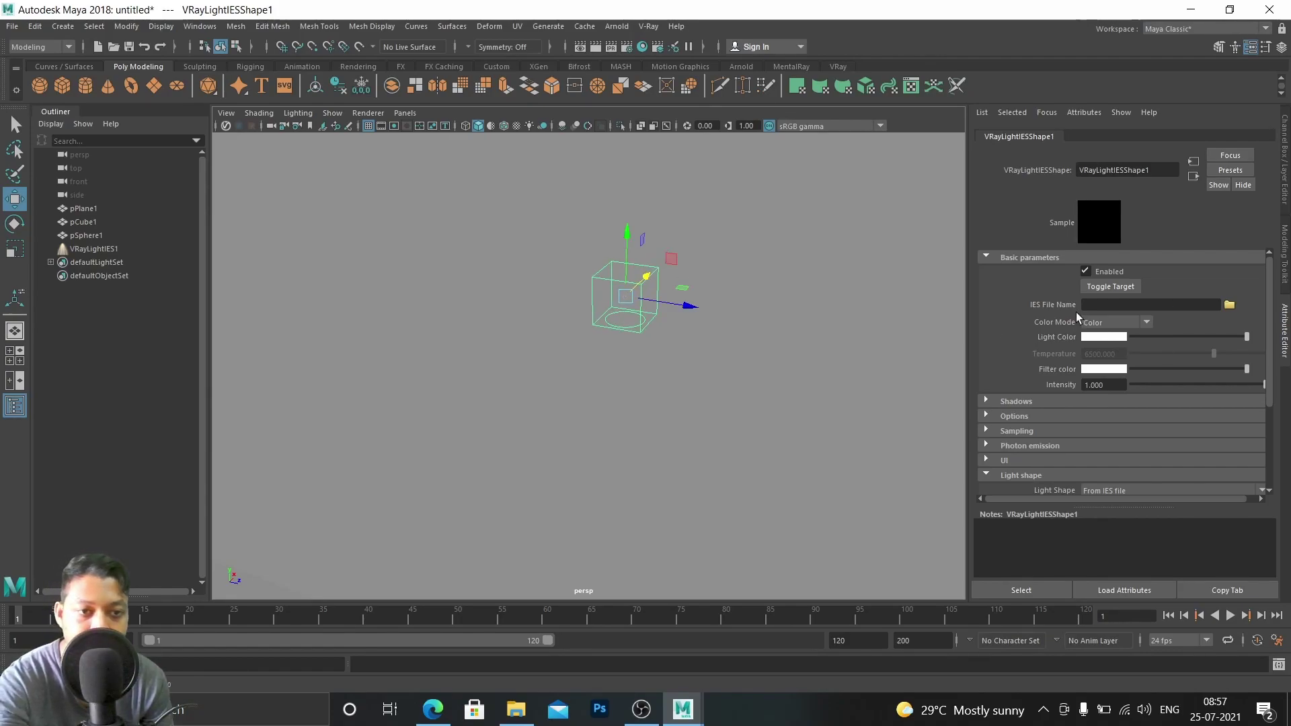
Load defined-spot.ies from the extracted ies-lights-pack folder in Downloads as the IES light's profile file
{"action": "left_click", "coordinate": [1229, 305]}
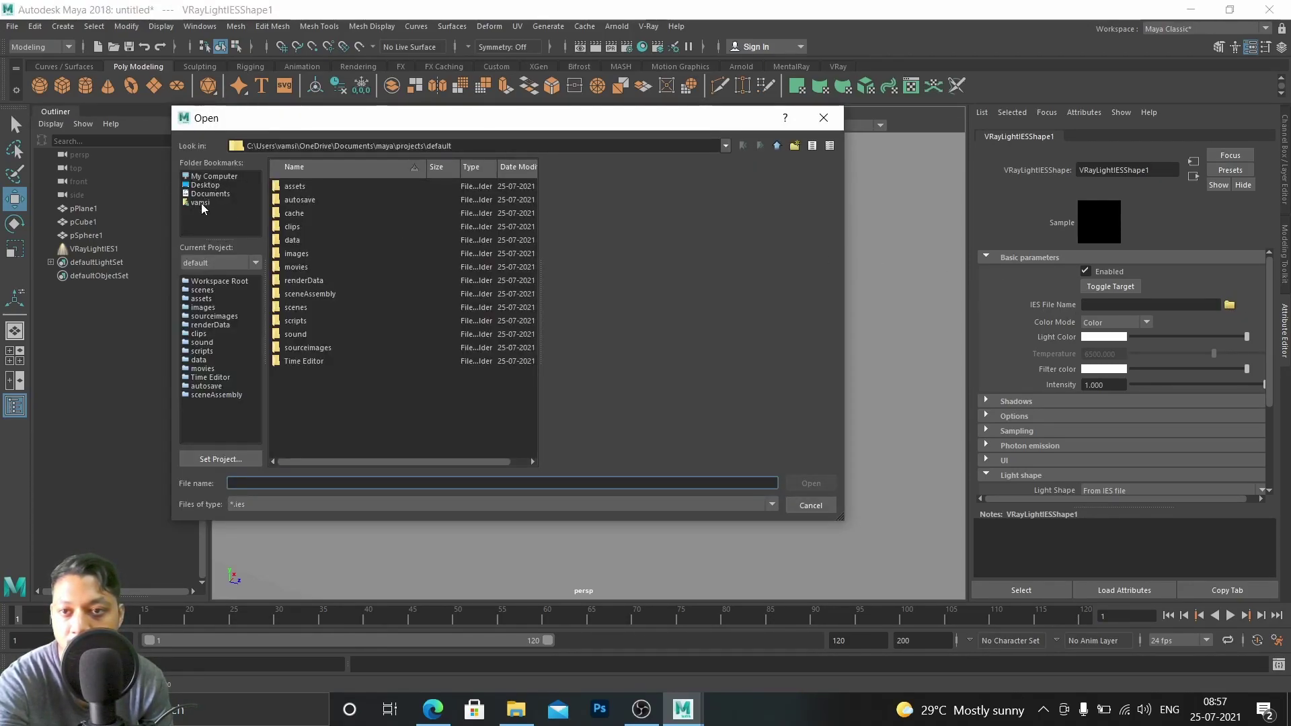
{"action": "left_click", "coordinate": [201, 203]}
{"action": "double_click", "coordinate": [304, 240]}
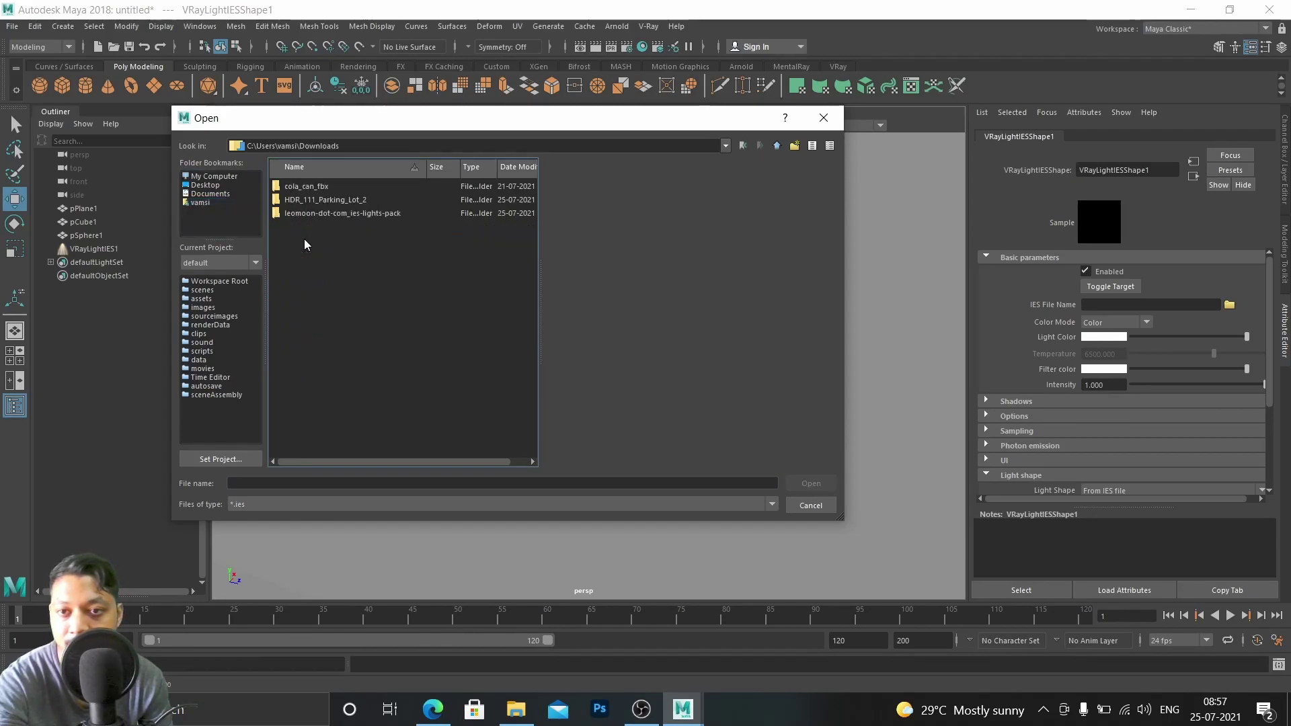
{"action": "double_click", "coordinate": [309, 211]}
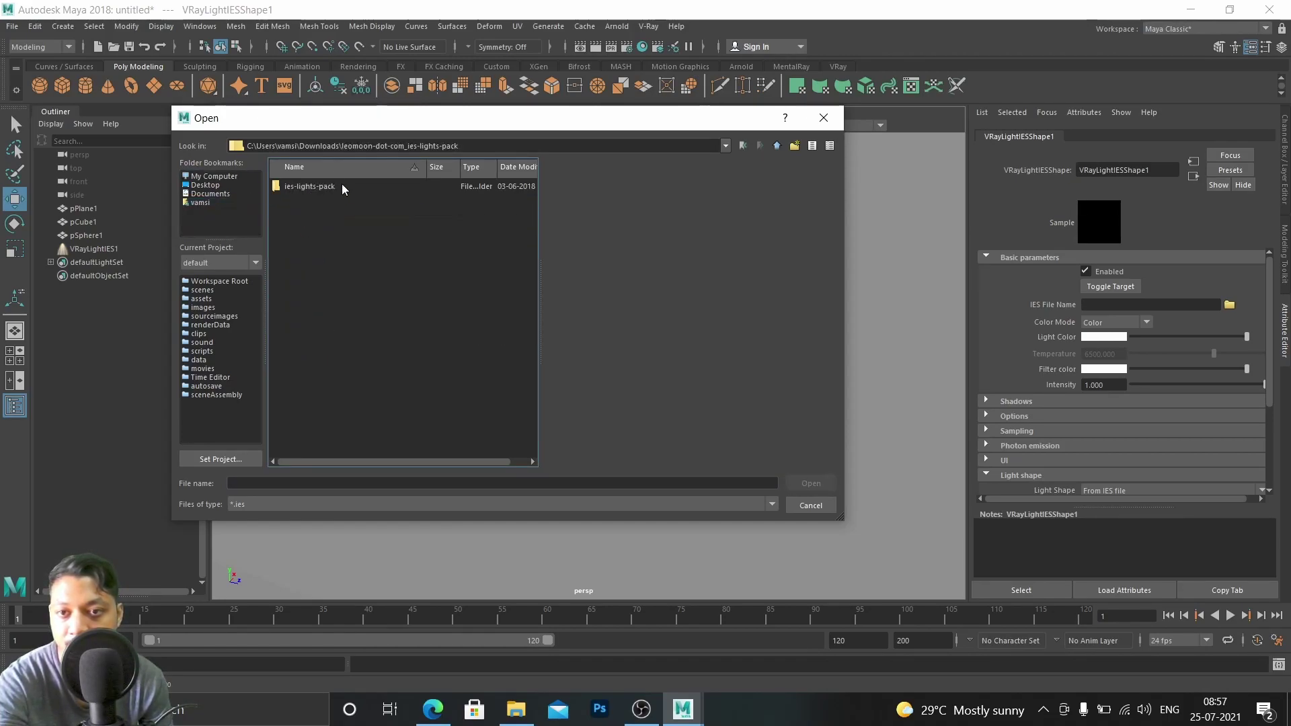
{"action": "double_click", "coordinate": [315, 185]}
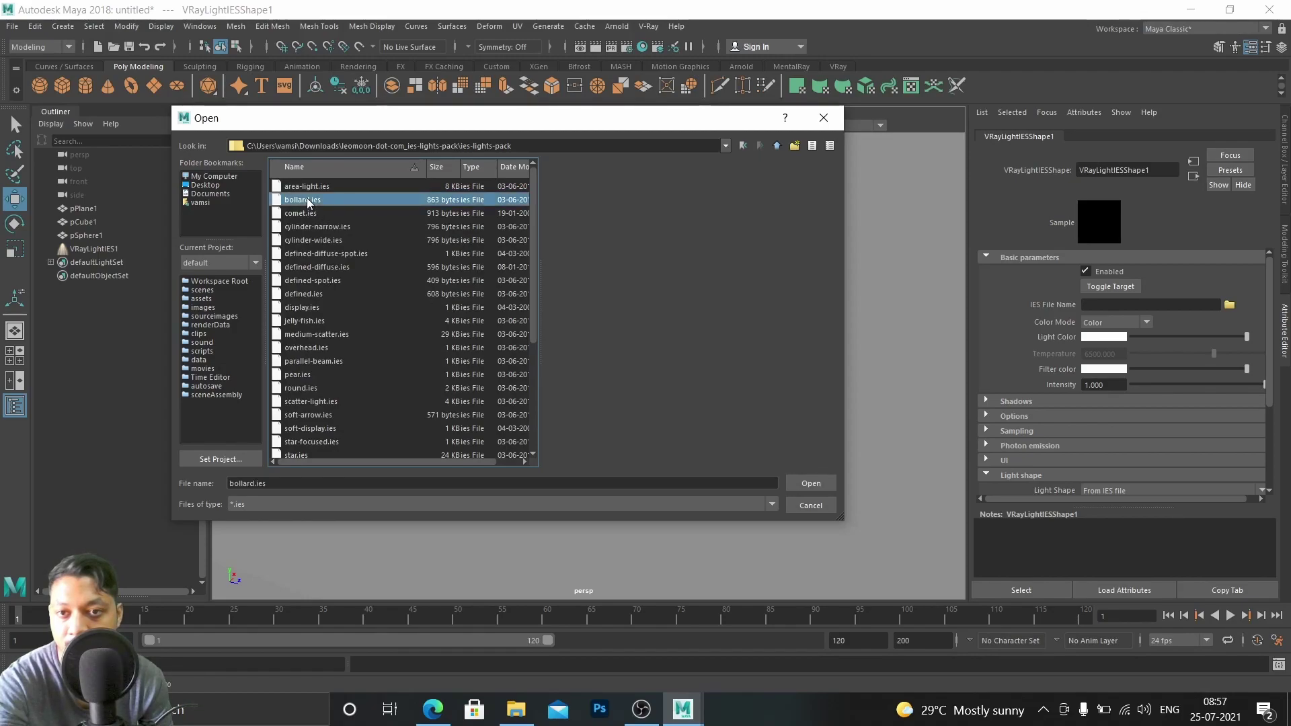
{"action": "left_click", "coordinate": [311, 214]}
{"action": "left_click", "coordinate": [310, 241]}
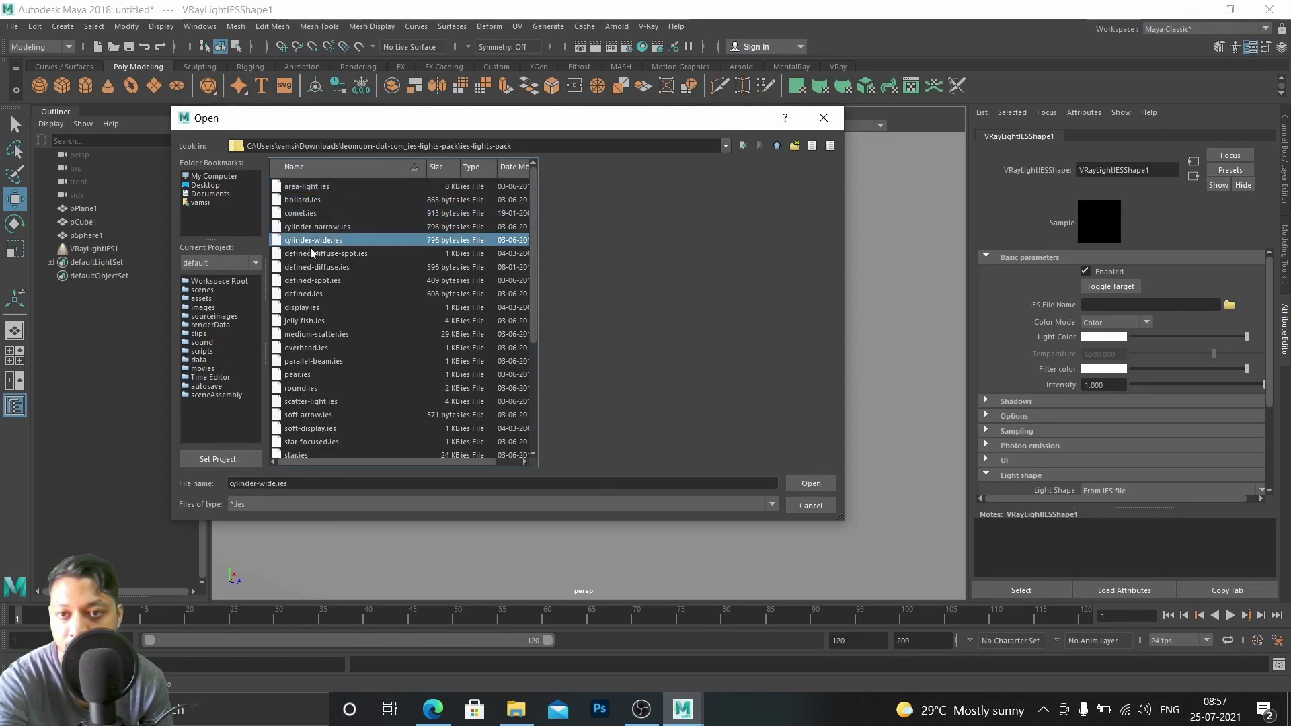
{"action": "double_click", "coordinate": [313, 282]}
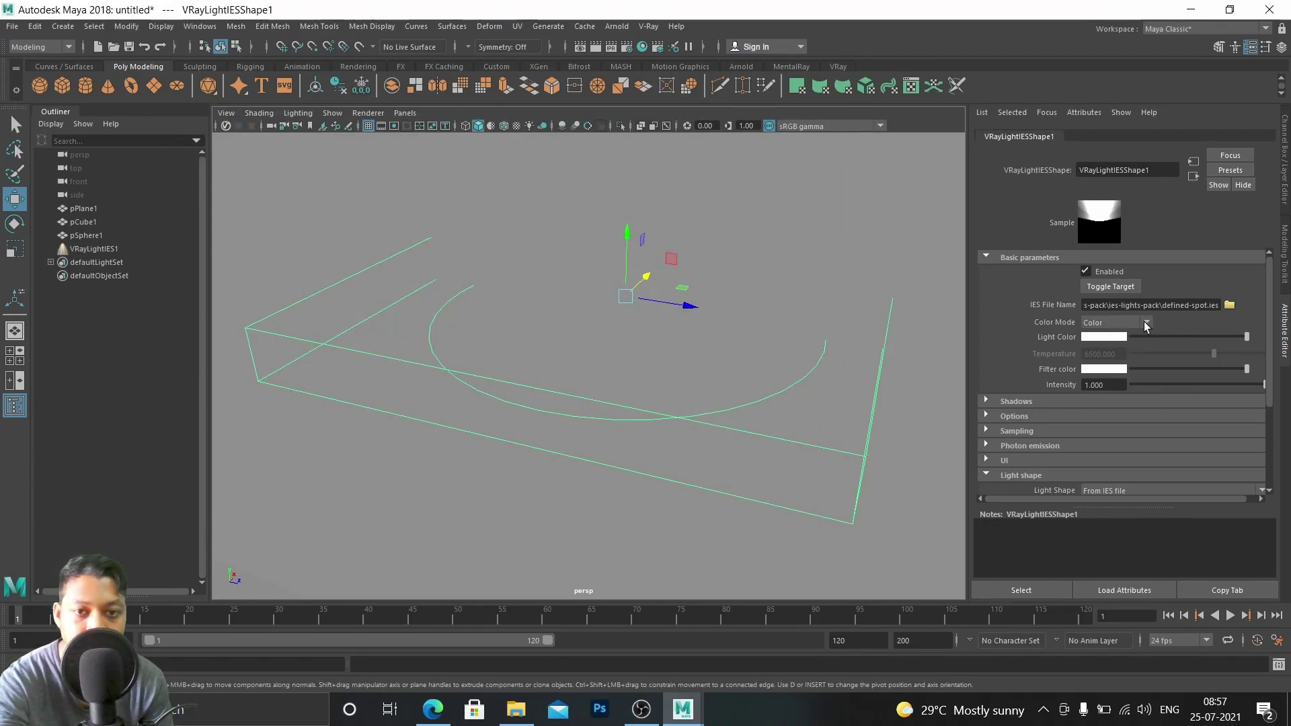
Move the IES light clear of the wall and scale it down to a small square
{"action": "scroll", "coordinate": [757, 369], "scroll_direction": "down", "scroll_amount": 6}
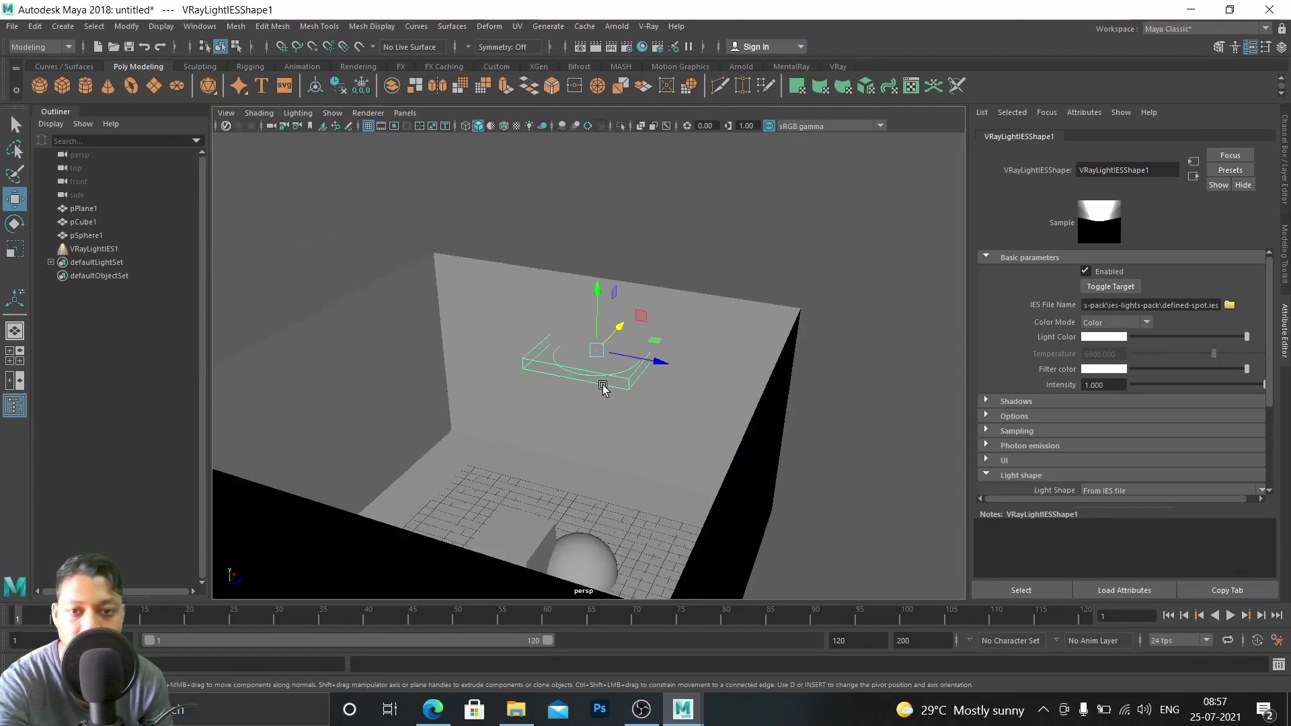
{"action": "left_click_drag", "start_coordinate": [619, 369], "coordinate": [592, 367]}
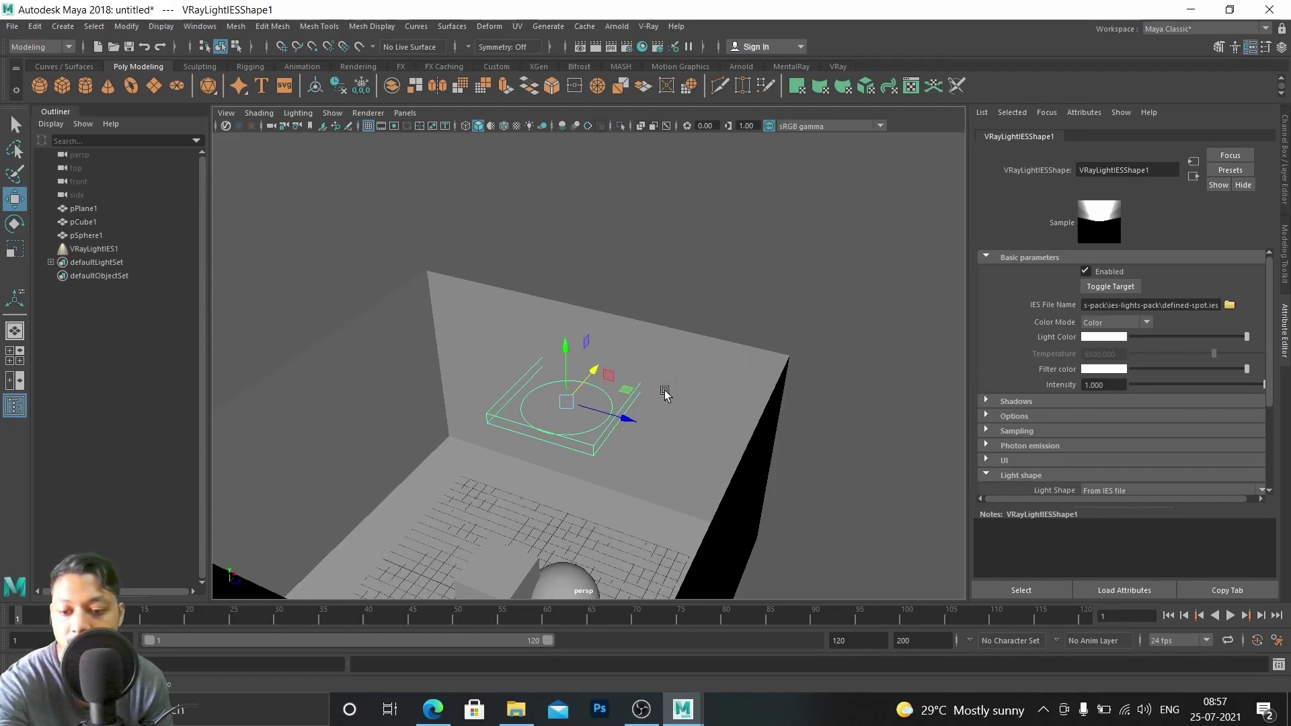
{"action": "key", "text": "r"}
{"action": "left_click_drag", "start_coordinate": [556, 407], "coordinate": [514, 389]}
{"action": "scroll", "coordinate": [648, 433], "scroll_direction": "up", "scroll_amount": 4}
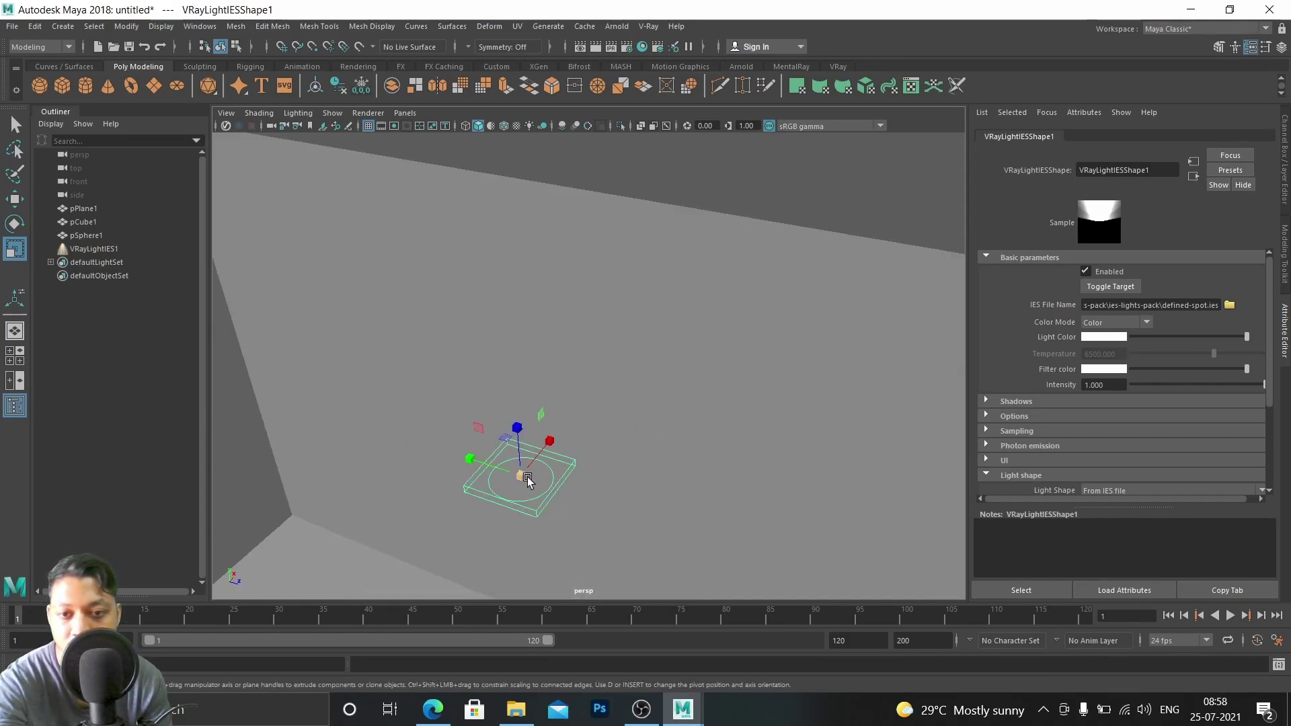
Move the scaled IES light back along its axis until it sits close to the wall behind it
{"action": "key", "text": "w"}
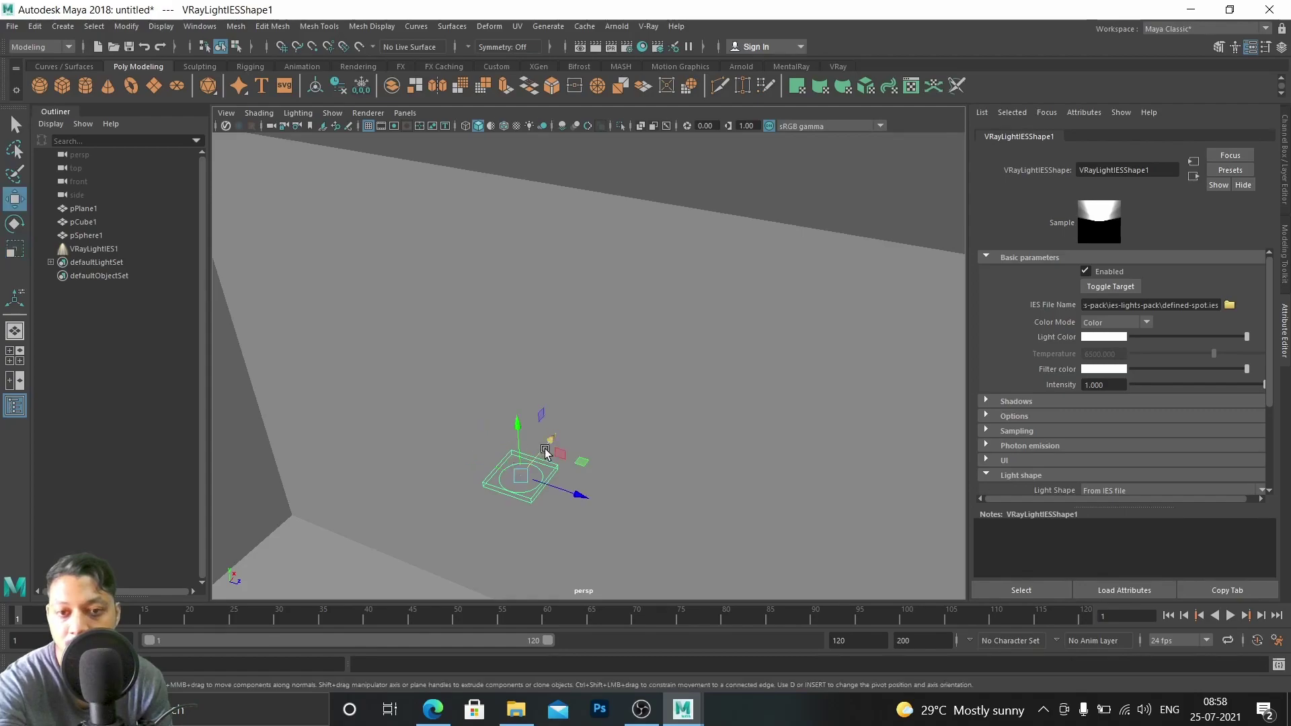
{"action": "left_click_drag", "start_coordinate": [563, 433], "coordinate": [621, 398]}
{"action": "left_click_drag", "start_coordinate": [630, 453], "coordinate": [630, 396], "text": "alt"}
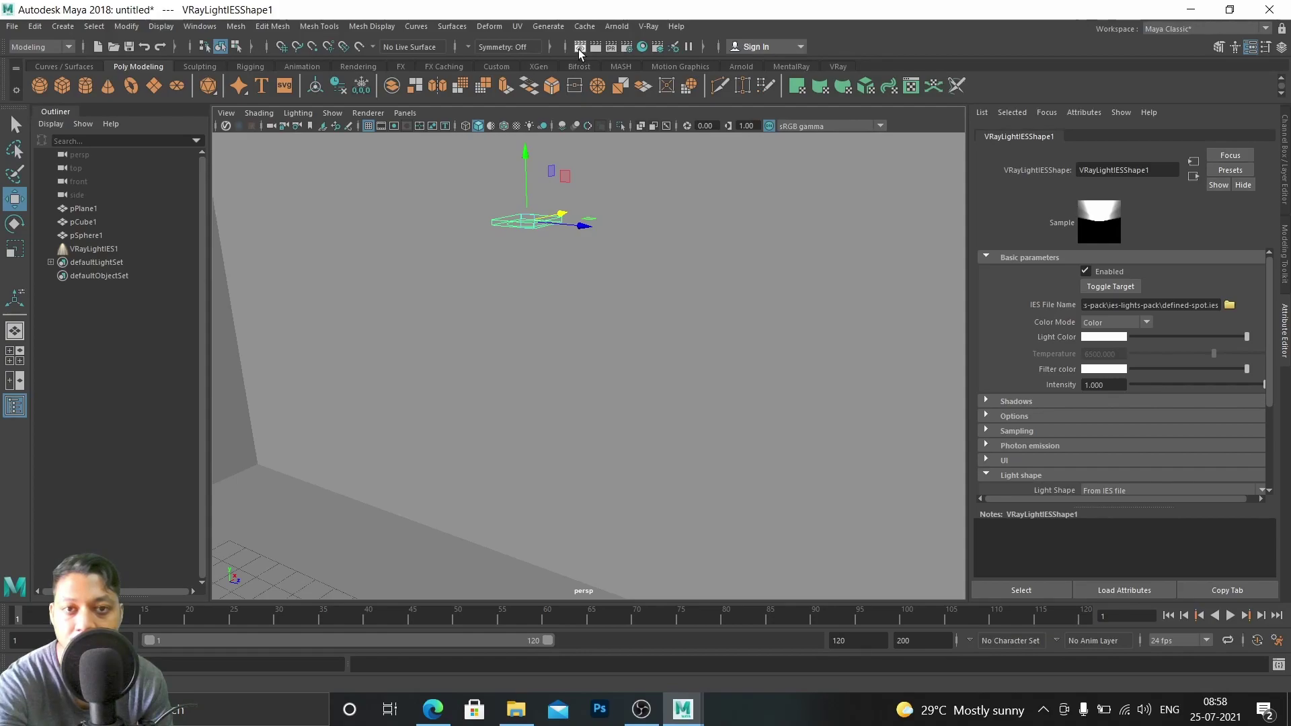
Restore the minimised V-Ray frame buffer and render the wall lit by the defined-spot IES light
{"action": "left_click", "coordinate": [9, 681]}
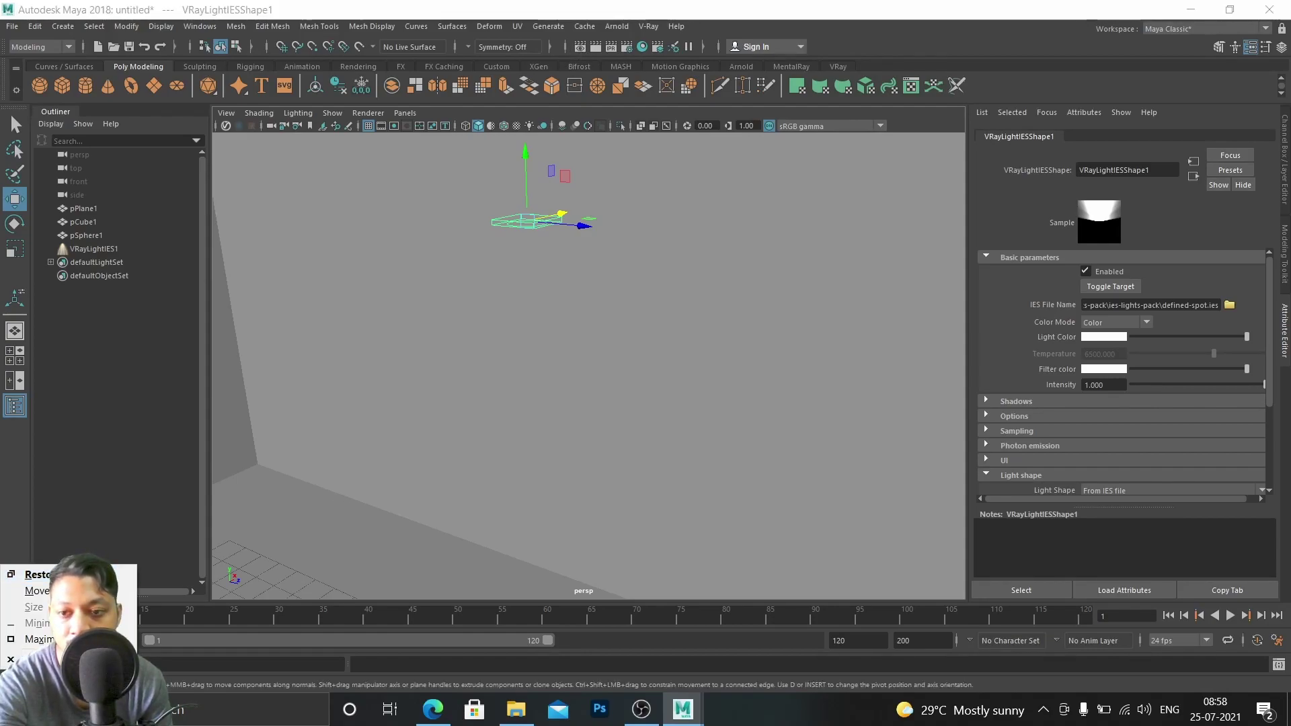
{"action": "left_click", "coordinate": [35, 575]}
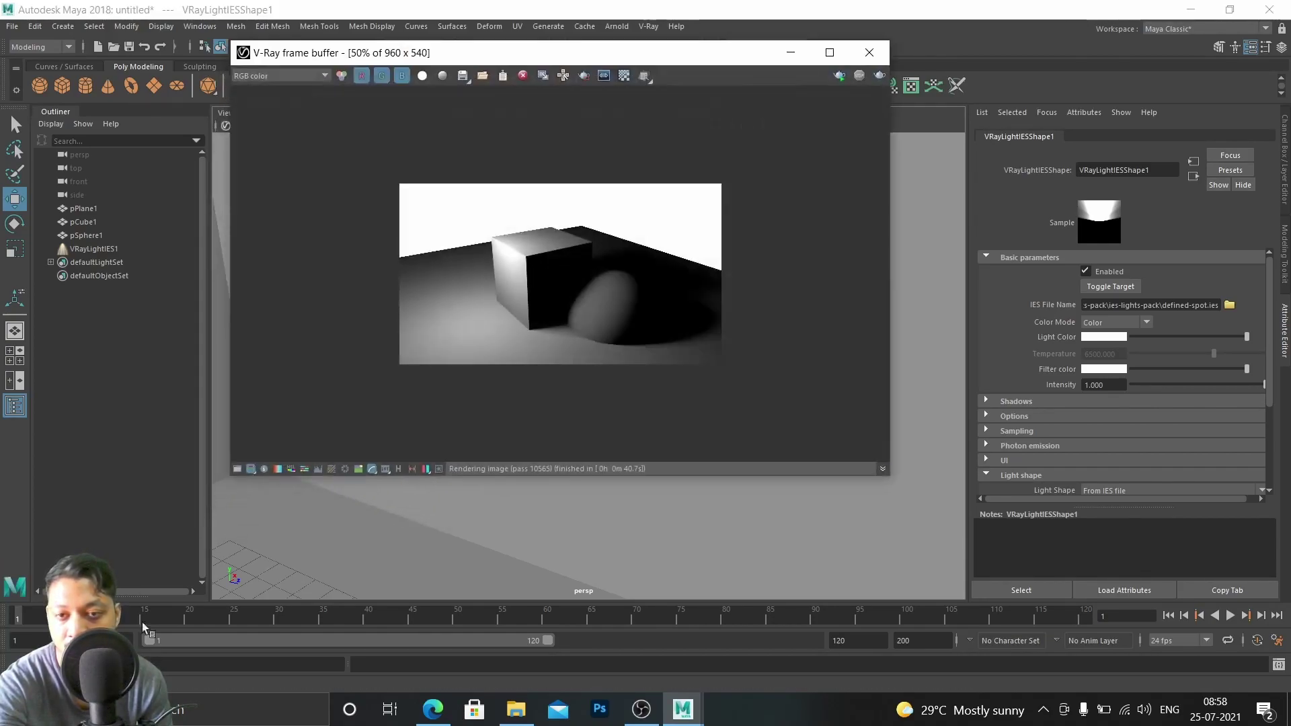
{"action": "left_click", "coordinate": [880, 75]}
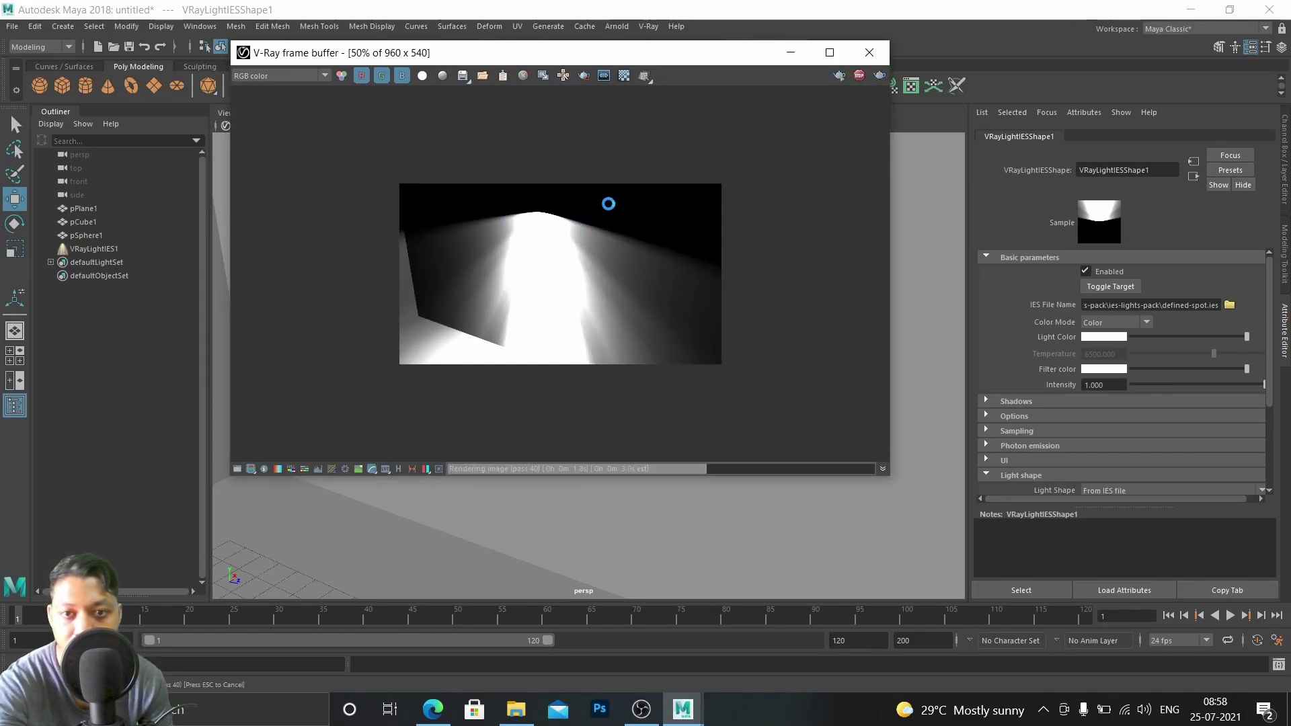
Rescale the IES light beside the wall and render the wall again from a closer angle
{"action": "left_click", "coordinate": [787, 54]}
{"action": "left_click_drag", "start_coordinate": [602, 327], "coordinate": [610, 369], "text": "alt"}
{"action": "key", "text": "r"}
{"action": "left_click_drag", "start_coordinate": [363, 237], "coordinate": [432, 234]}
{"action": "key", "text": "w"}
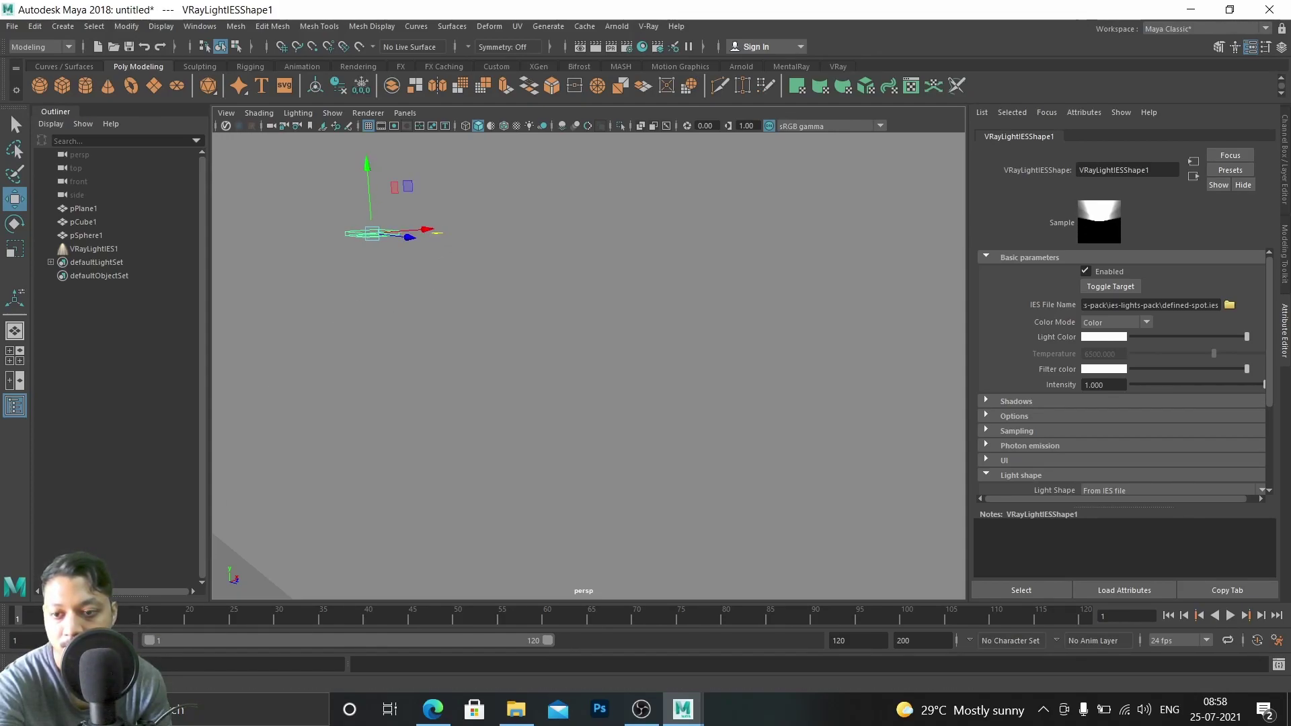
{"action": "left_click", "coordinate": [596, 47]}
{"action": "left_click", "coordinate": [880, 76]}
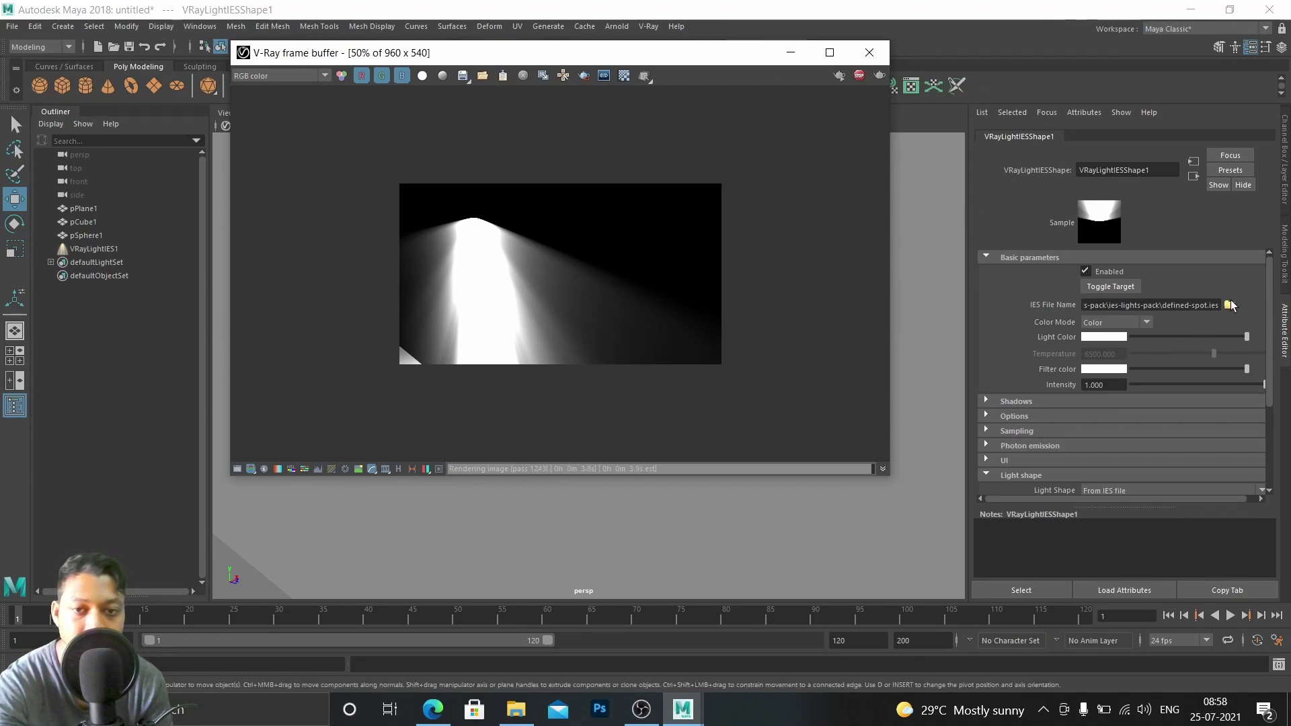
Darken the IES light's Light Color and Filter color to mid grey, re-rendering after each change
{"action": "left_click_drag", "start_coordinate": [1245, 340], "coordinate": [1163, 338]}
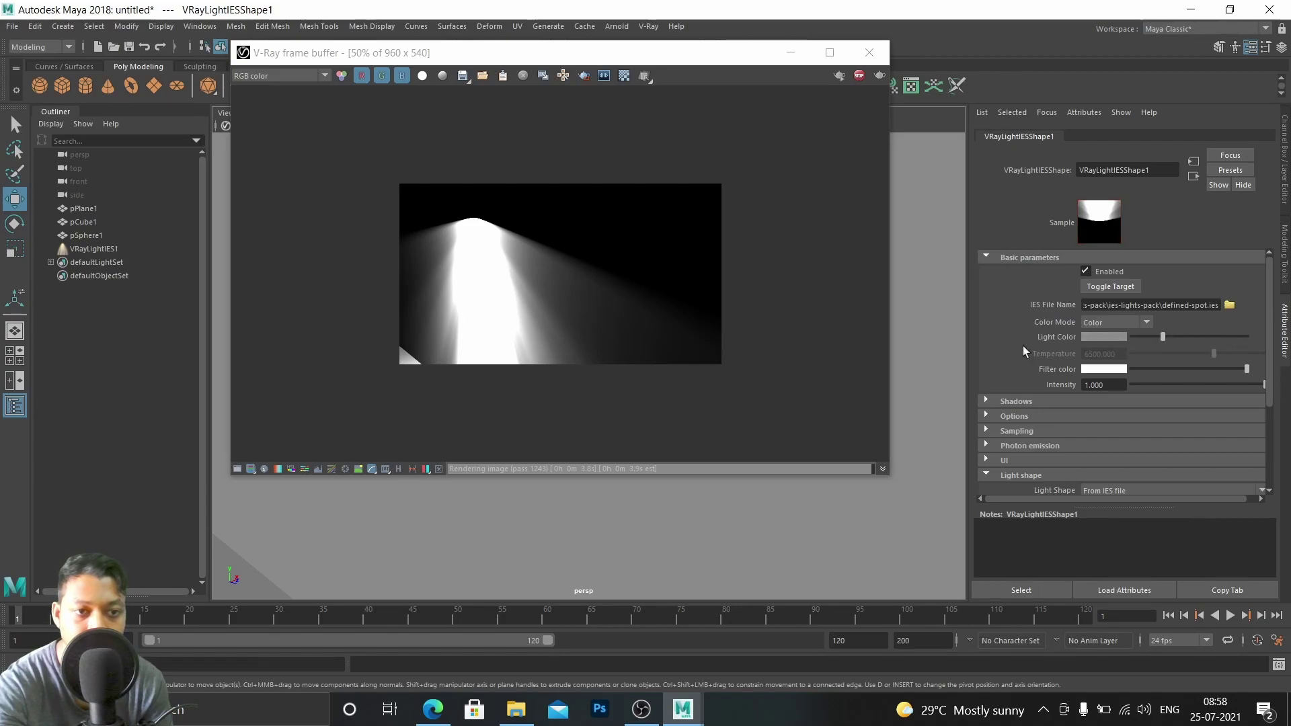
{"action": "left_click", "coordinate": [878, 81]}
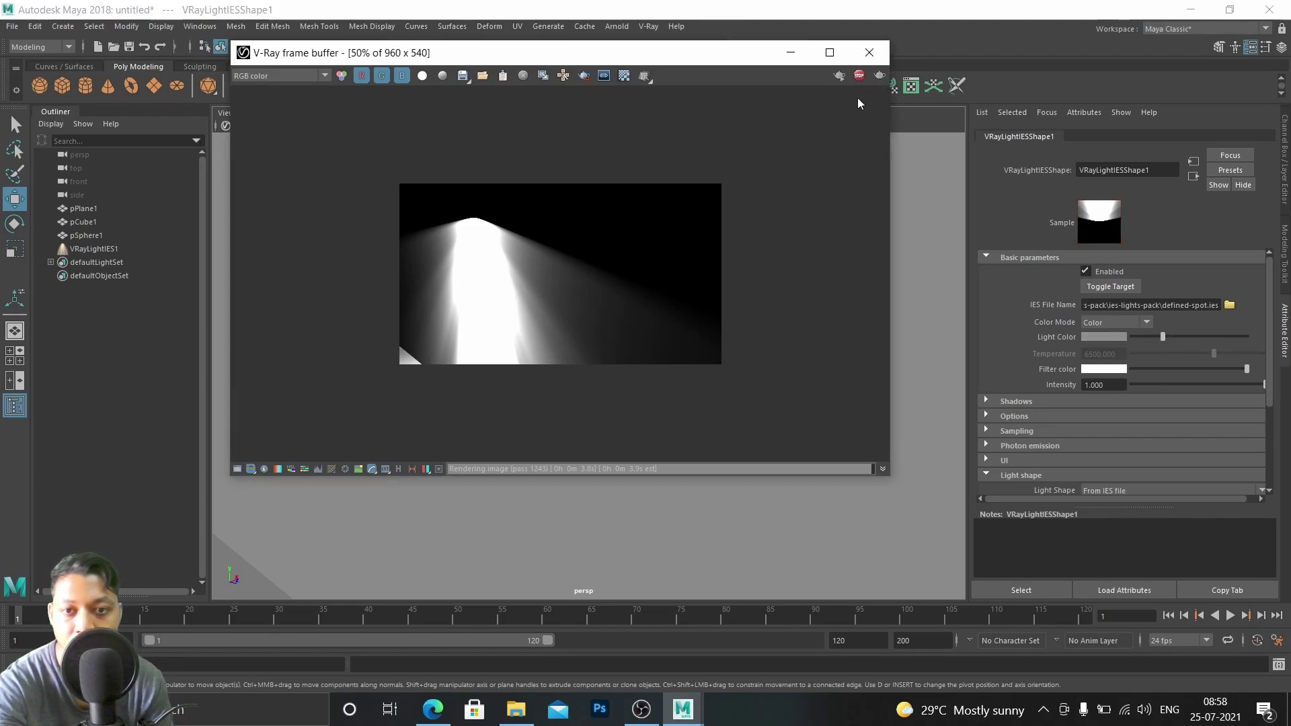
{"action": "left_click", "coordinate": [879, 76]}
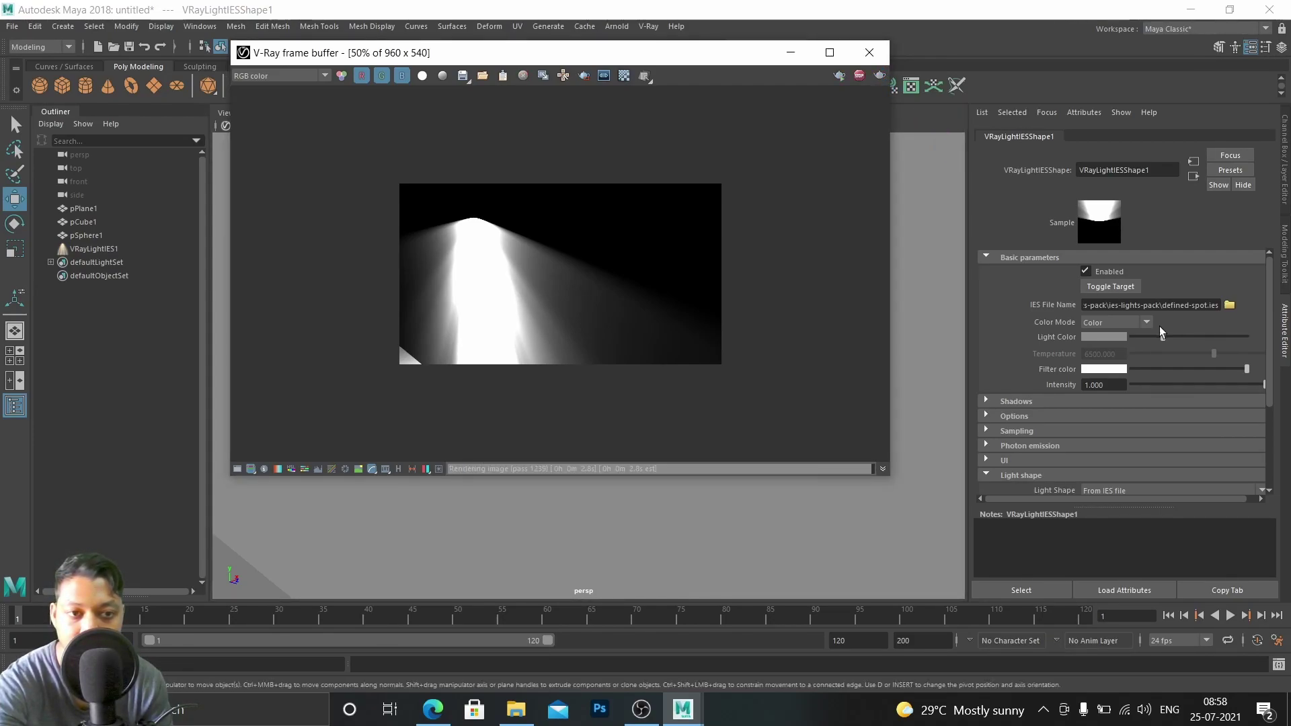
{"action": "left_click_drag", "start_coordinate": [1244, 369], "coordinate": [1167, 369]}
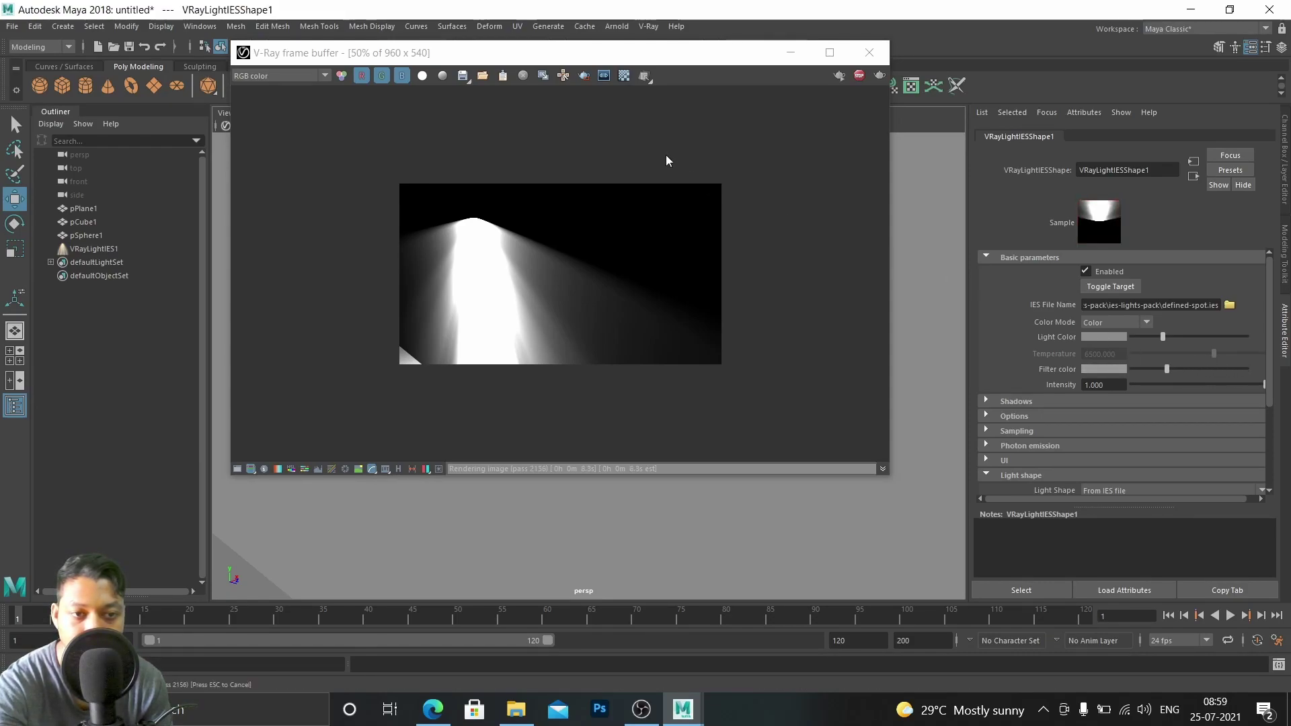
{"action": "left_click", "coordinate": [879, 76]}
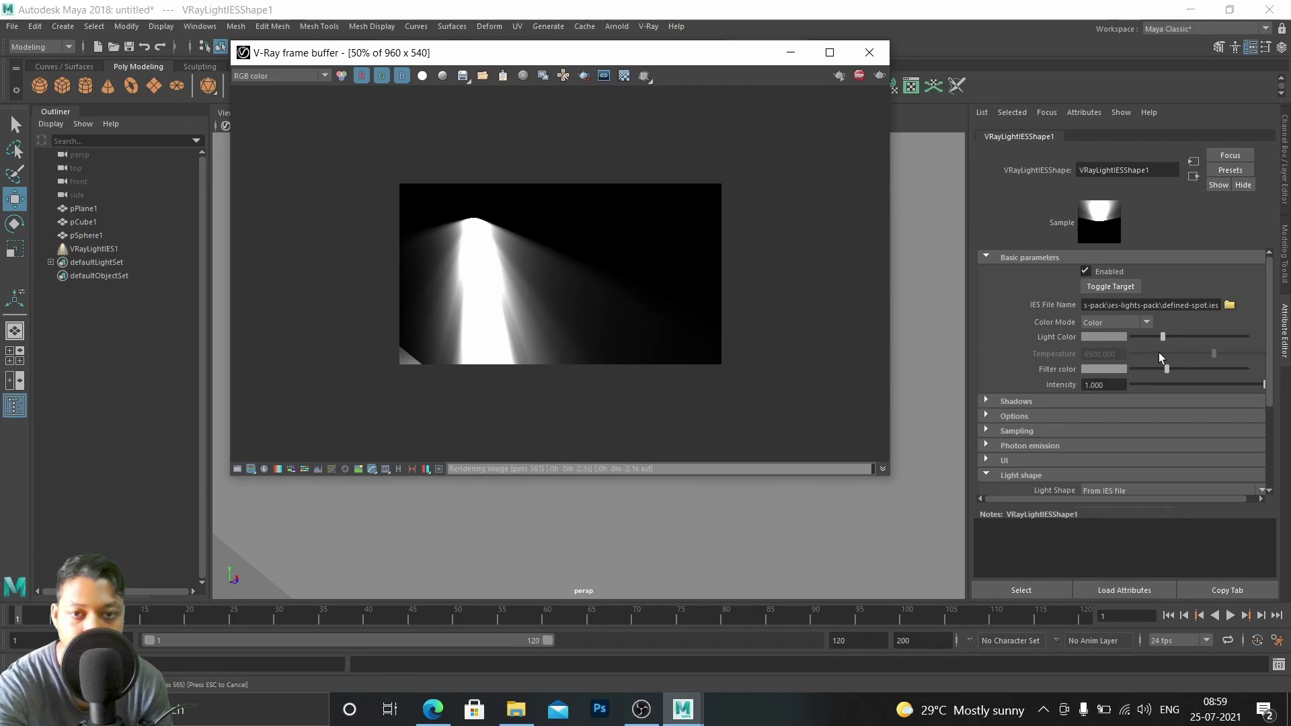
Lower the IES light's intensity to 0.015 and on to 0.010 with darker light and filter colours, re-rendering each time, and close the frame buffer
{"action": "left_click_drag", "start_coordinate": [1262, 386], "coordinate": [1132, 369]}
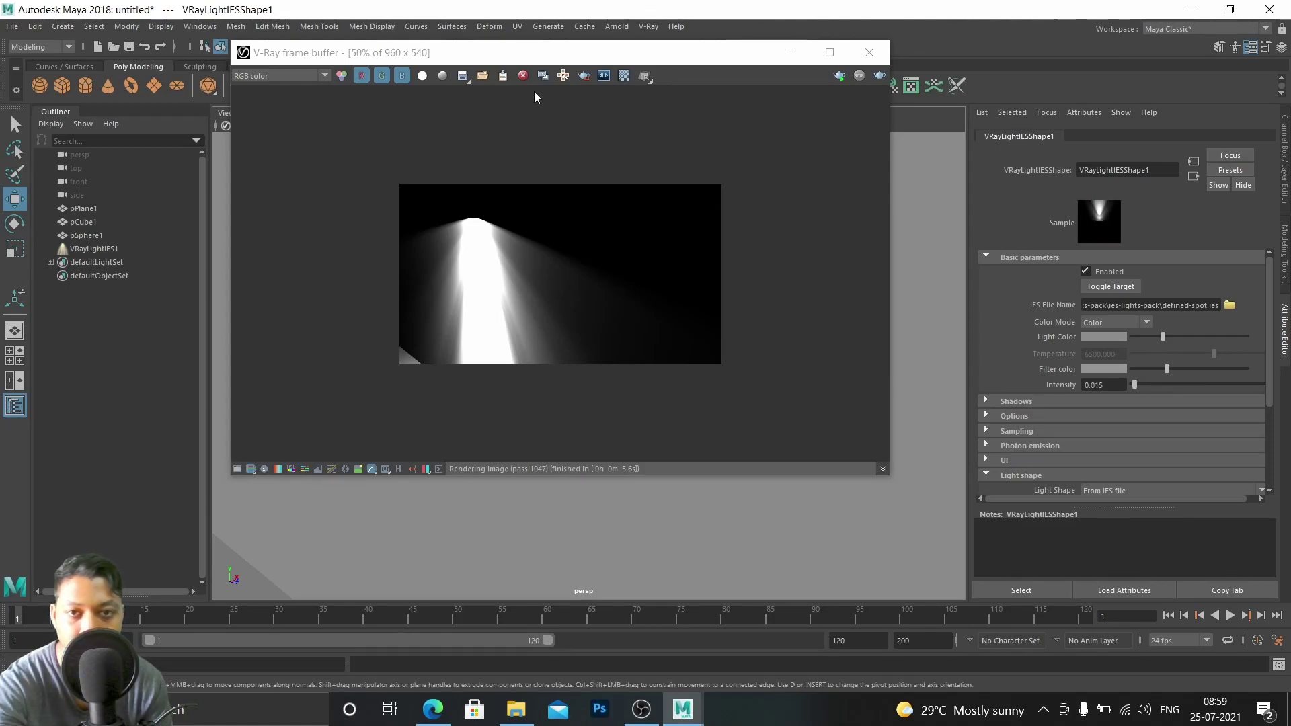
{"action": "left_click", "coordinate": [878, 78]}
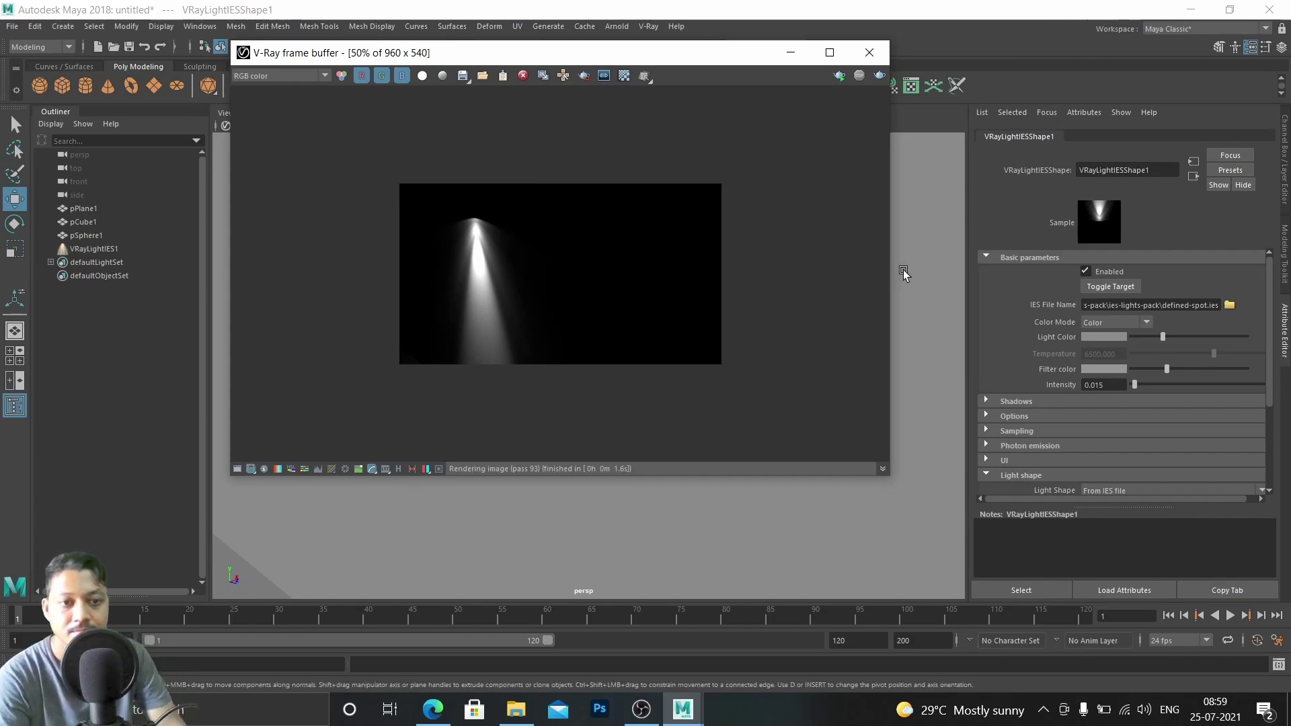
{"action": "left_click_drag", "start_coordinate": [1163, 336], "coordinate": [1133, 380]}
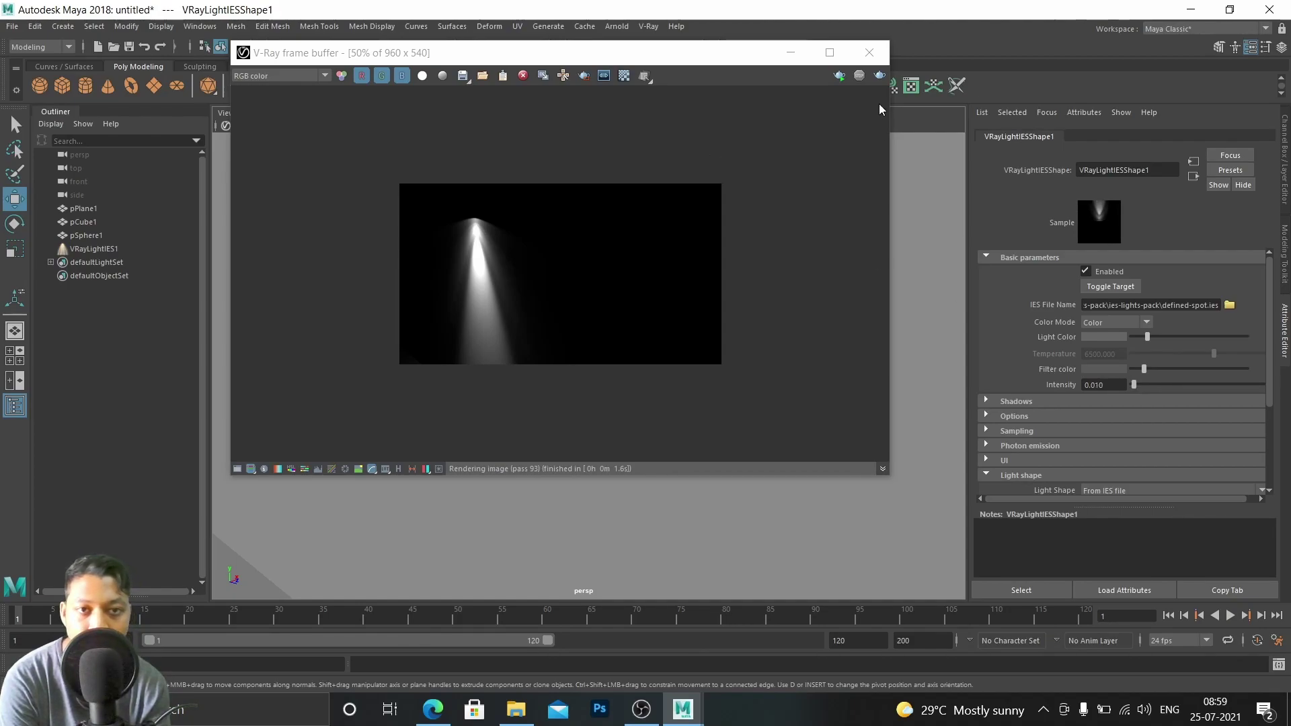
{"action": "left_click", "coordinate": [881, 75]}
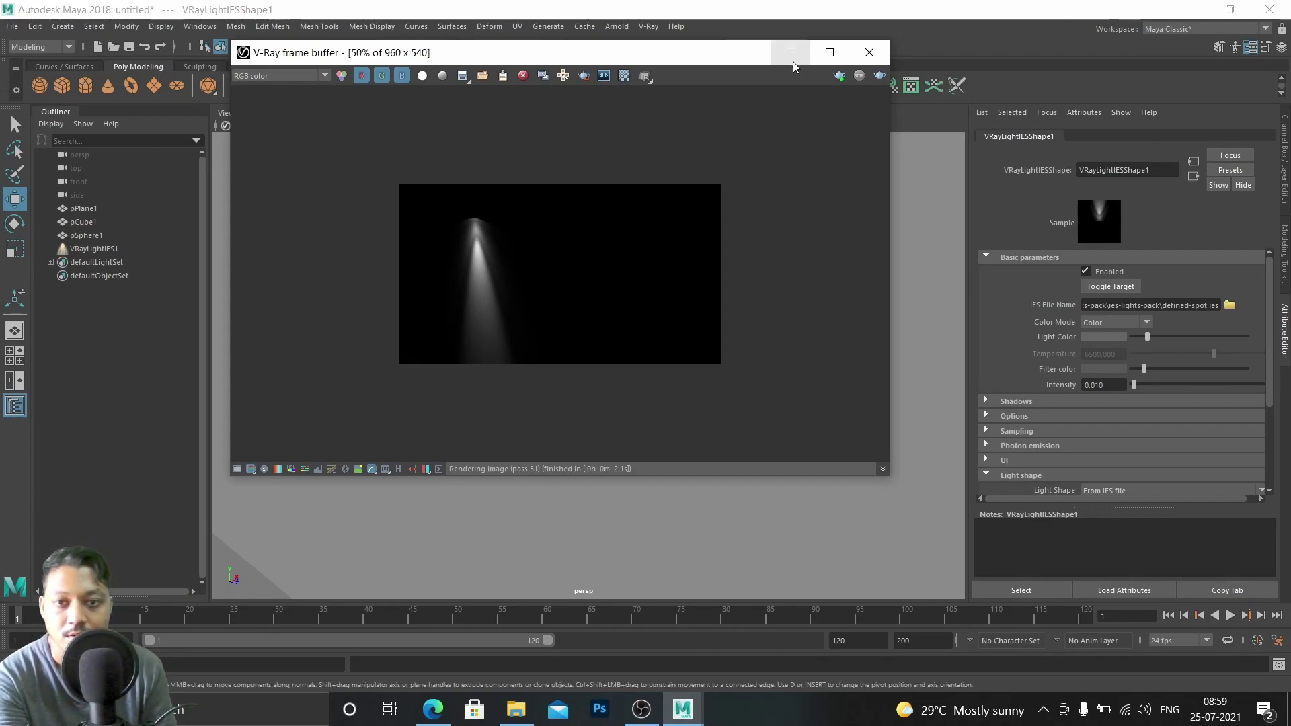
{"action": "left_click", "coordinate": [869, 53]}
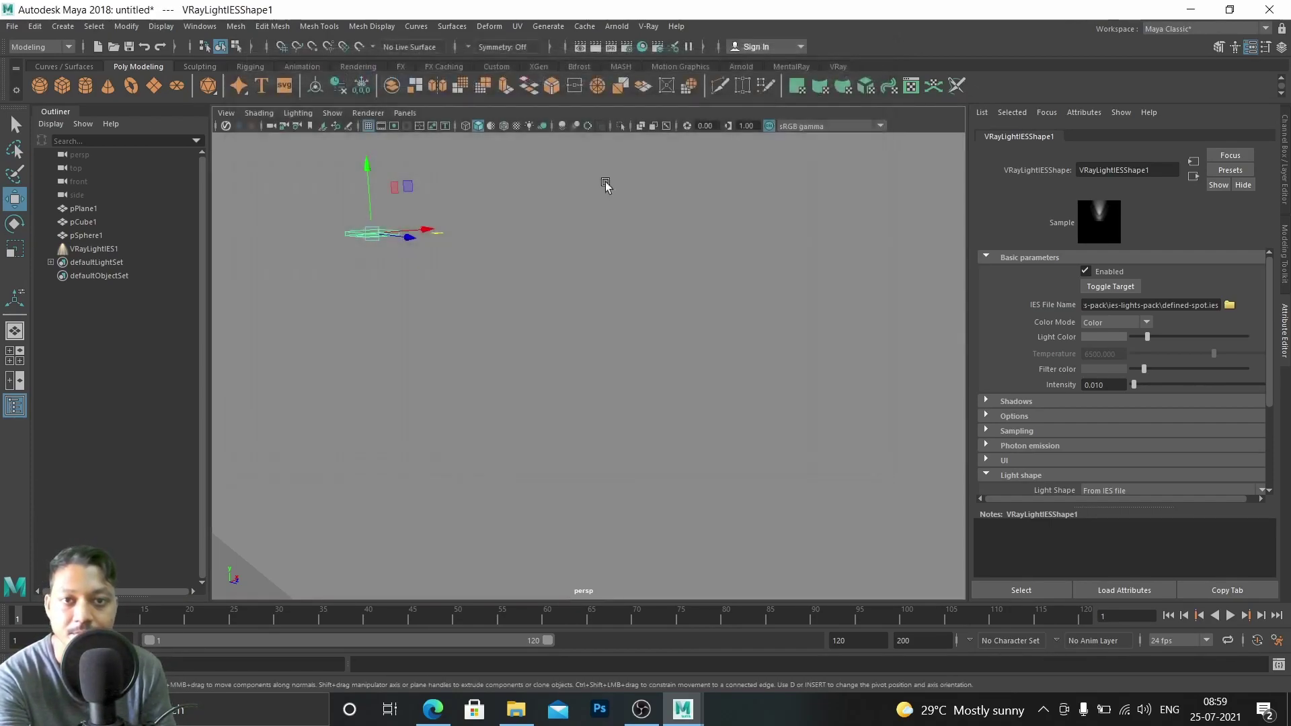
Bring the whole walled box into view from above, with the IES light visible against its inner wall
{"action": "scroll", "coordinate": [486, 328], "scroll_direction": "down", "scroll_amount": 8}
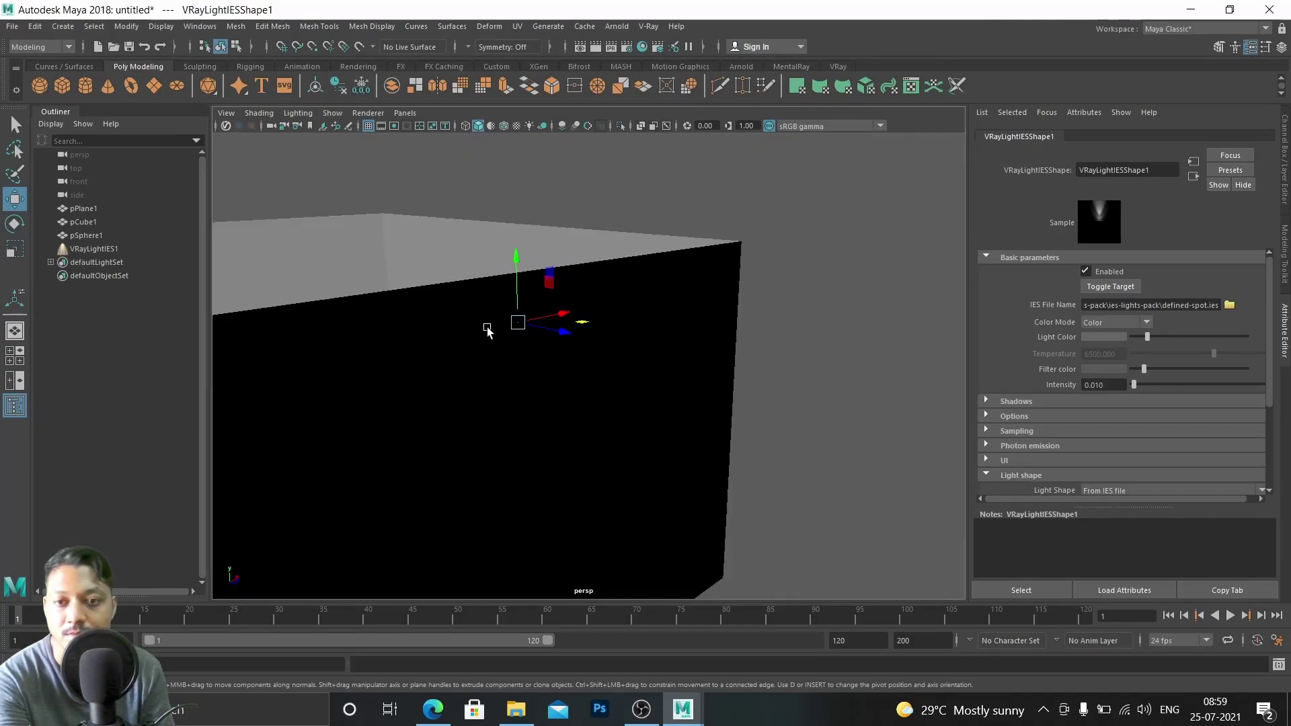
{"action": "left_click_drag", "start_coordinate": [437, 378], "coordinate": [458, 387], "text": "alt"}
{"action": "left_click_drag", "start_coordinate": [611, 395], "coordinate": [688, 310], "text": "alt"}
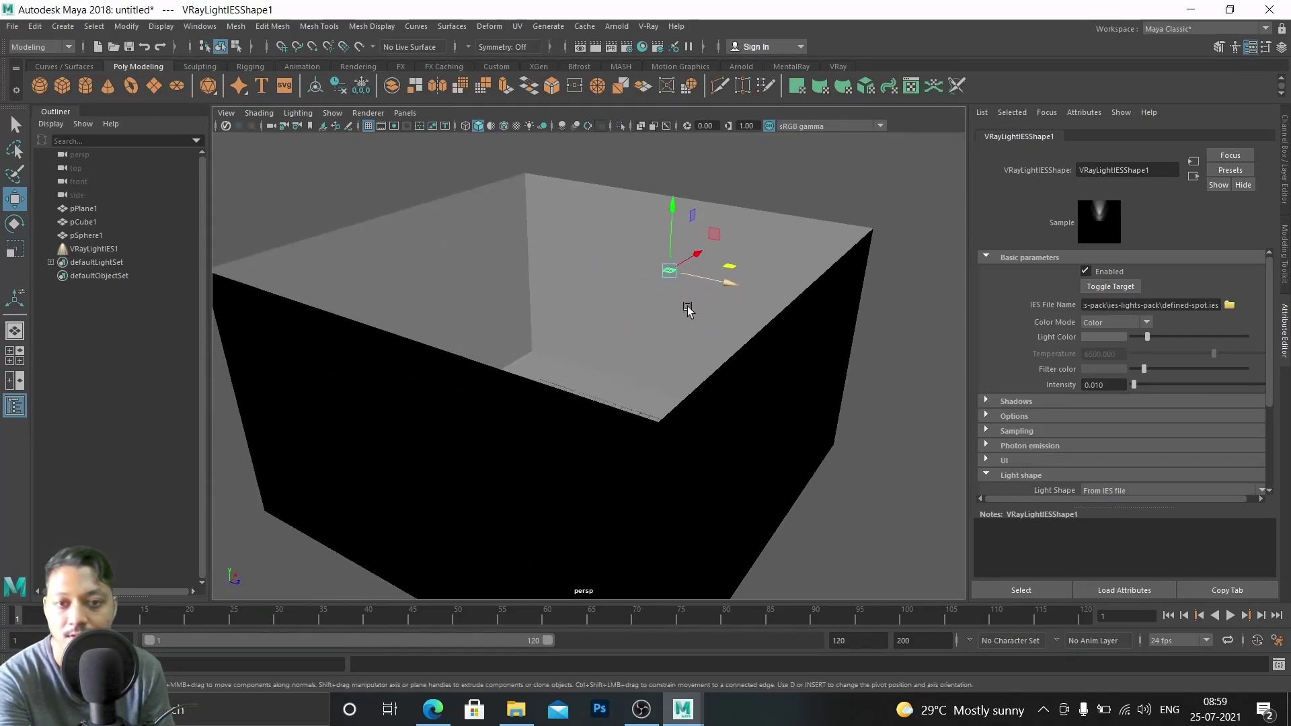